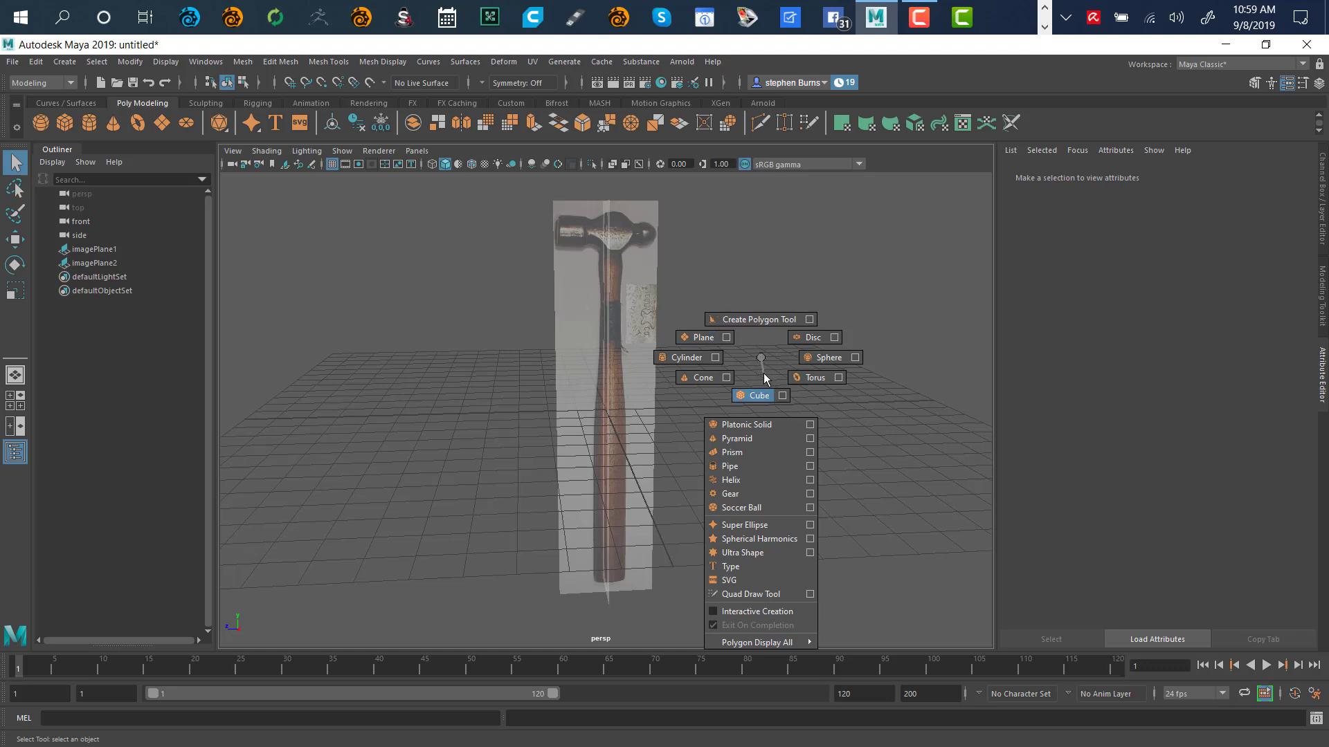
# Create a polygon cube, pCube1, at the origin in front of the hammer references
pyautogui.keyDown('shift'); pyautogui.moveTo(763, 375); pyautogui.dragTo(750, 403, button='right'); pyautogui.keyUp('shift')
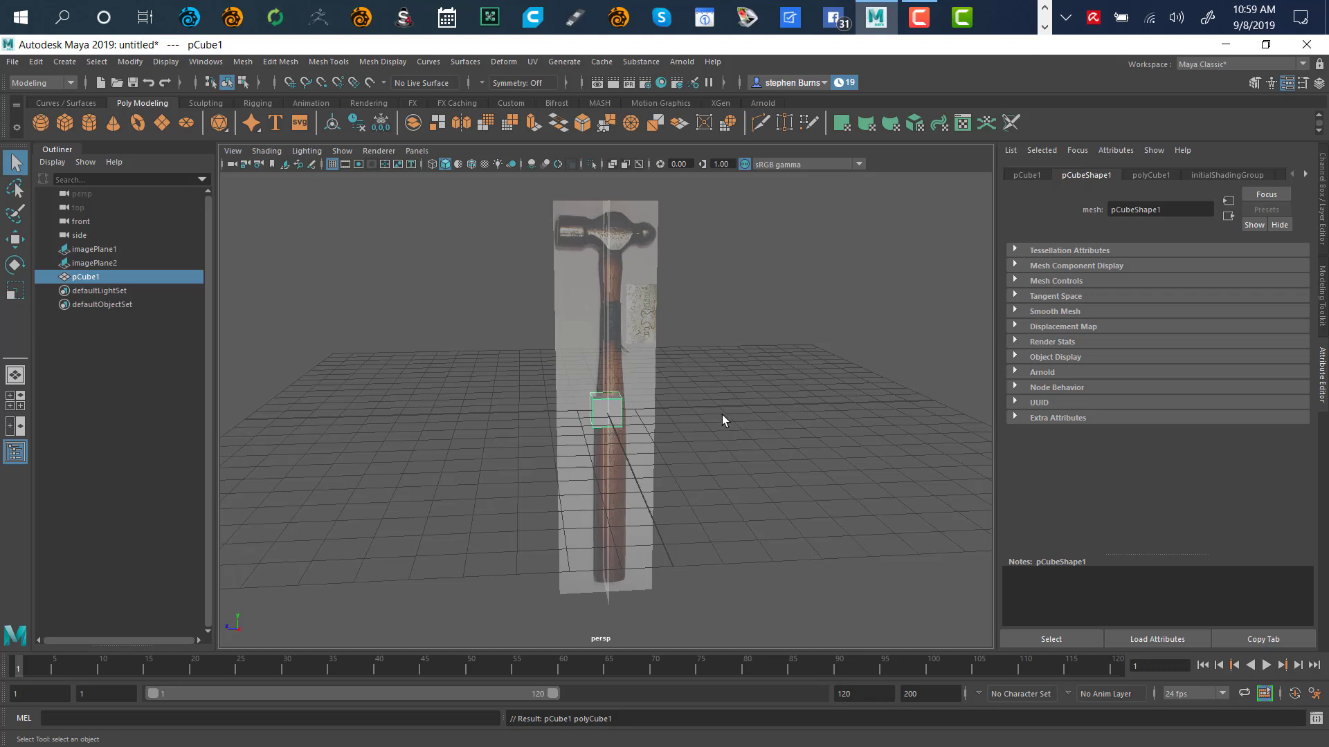
pyautogui.press('w')
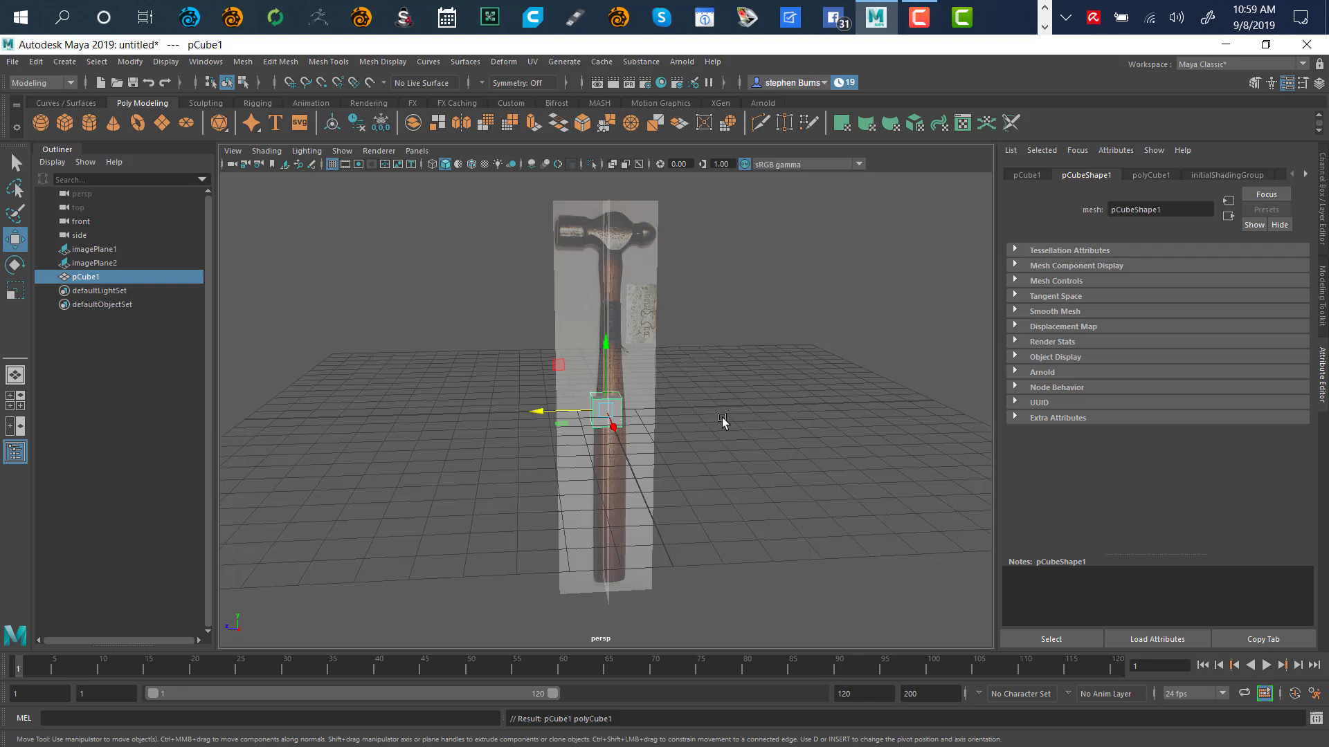
# Raise pCube1 to the hammer head and align it sideways and vertically in side view
pyautogui.click(607, 344)
pyautogui.moveTo(607, 346); pyautogui.dragTo(603, 161)
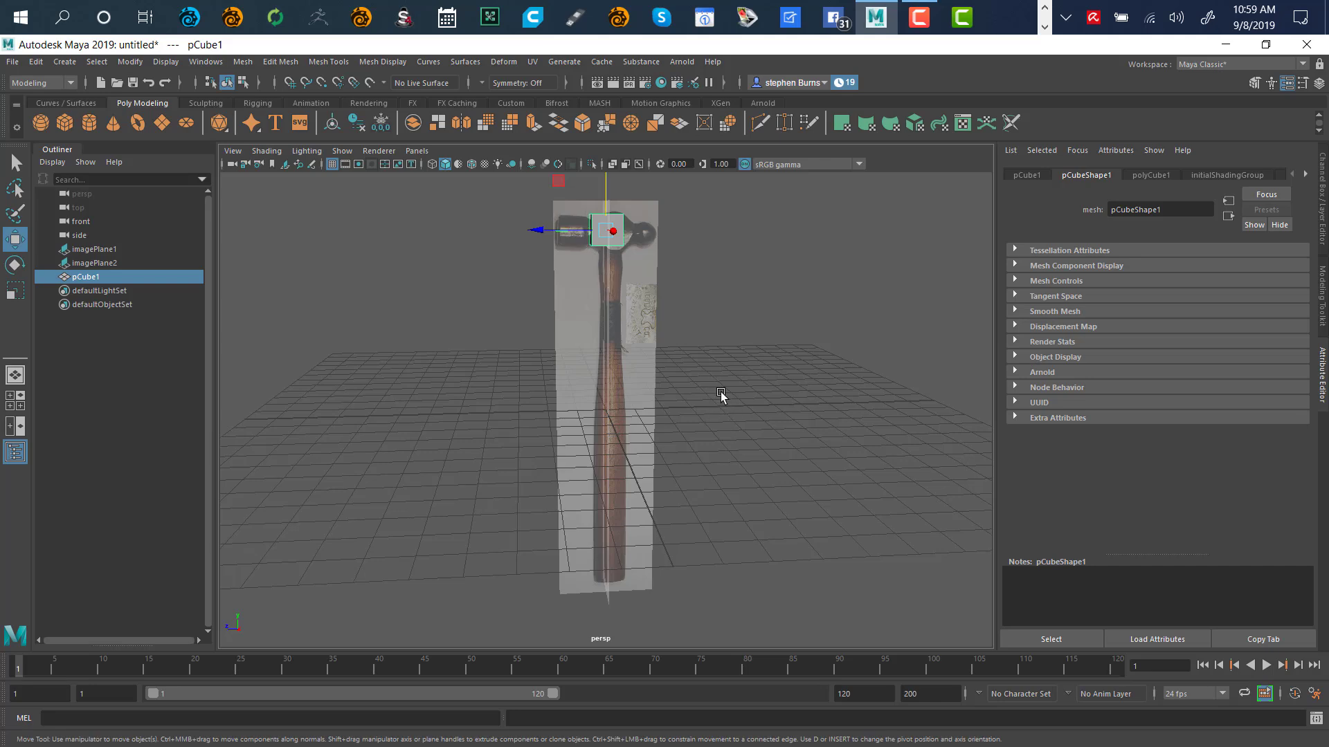
pyautogui.press('space')
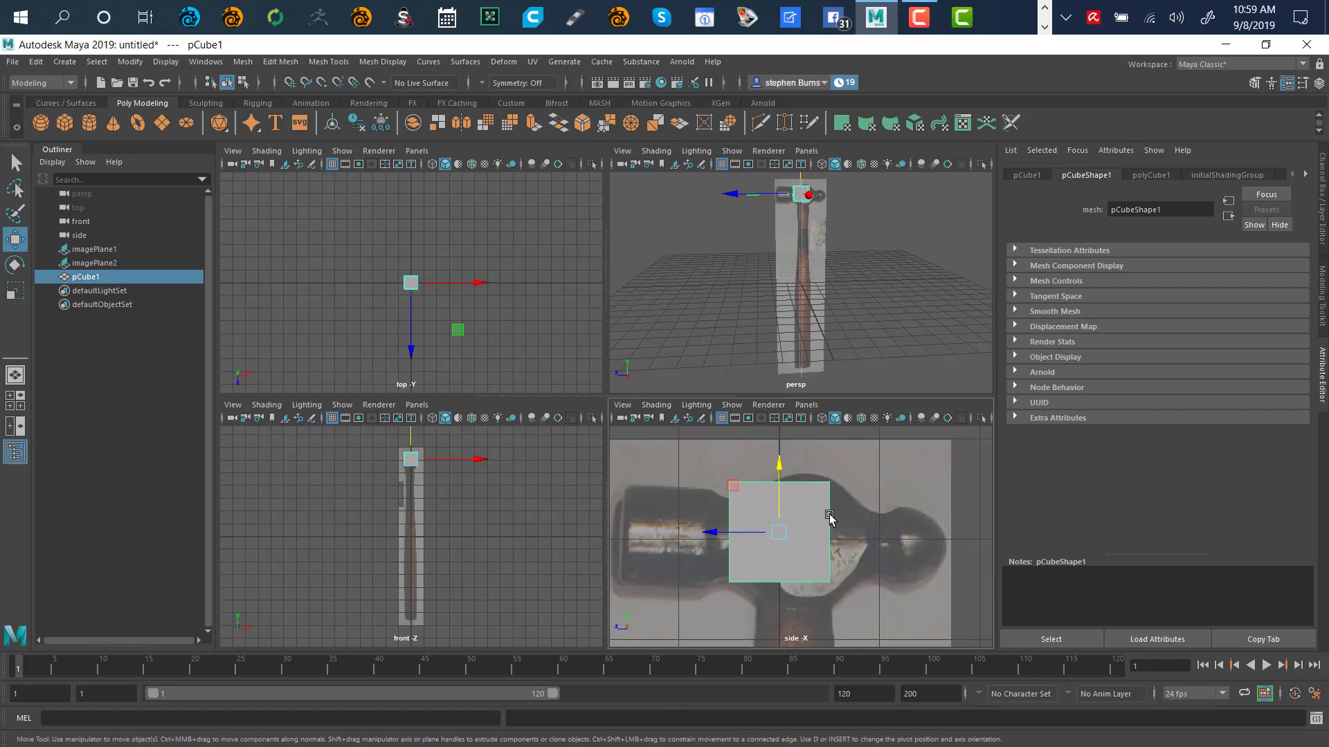
pyautogui.press('space')
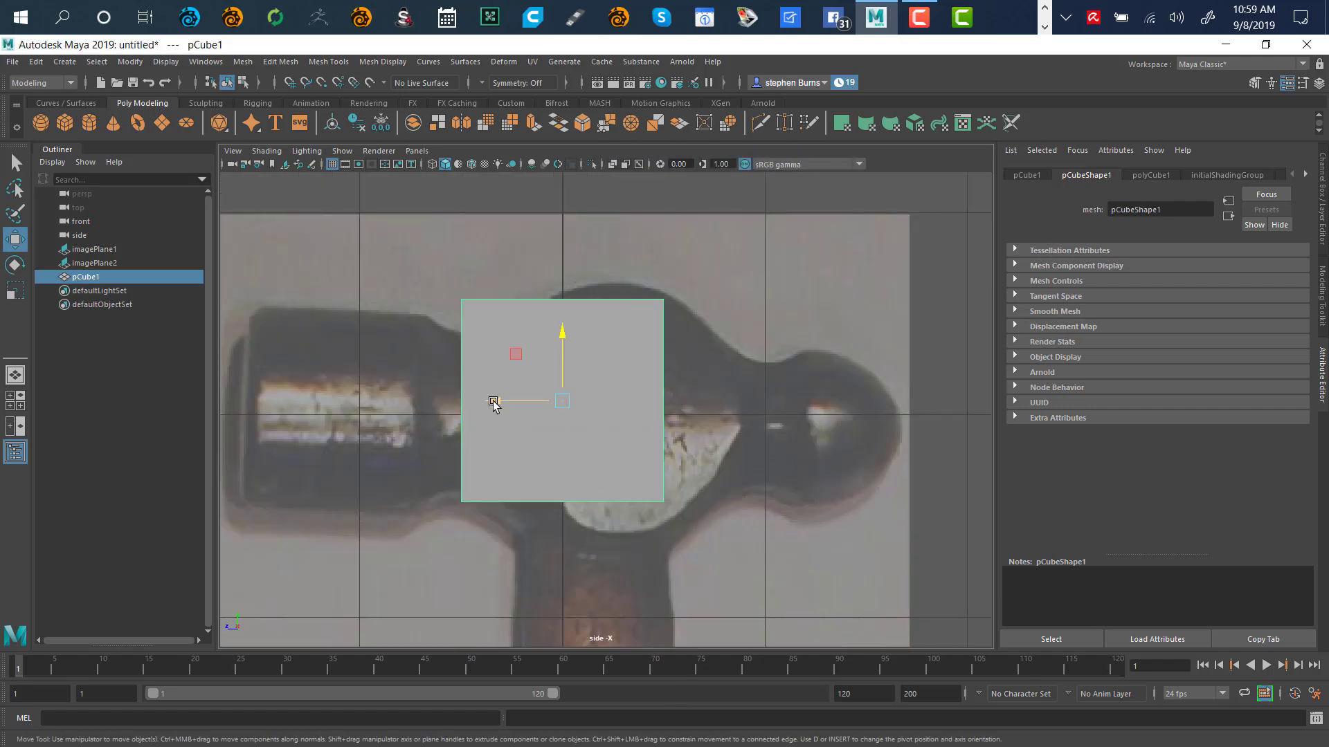
pyautogui.moveTo(495, 401); pyautogui.dragTo(560, 407)
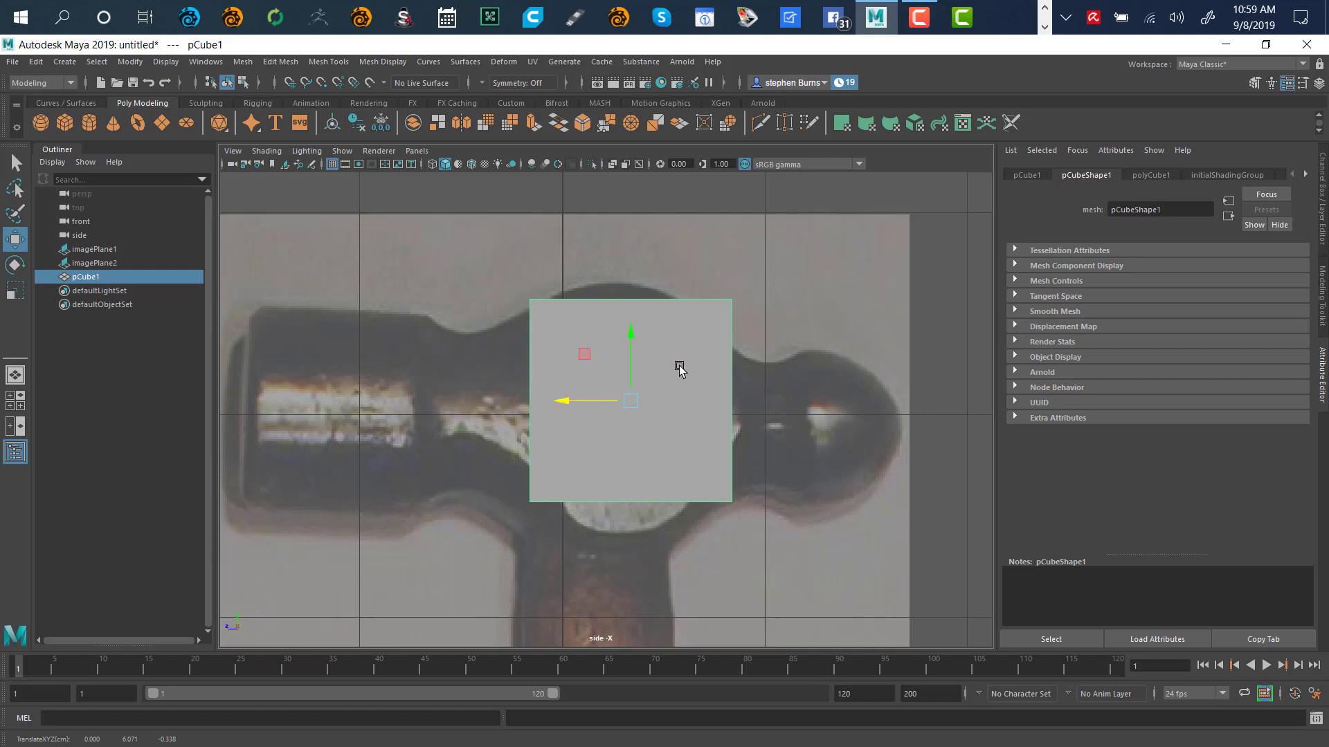
pyautogui.moveTo(632, 332); pyautogui.dragTo(631, 336)
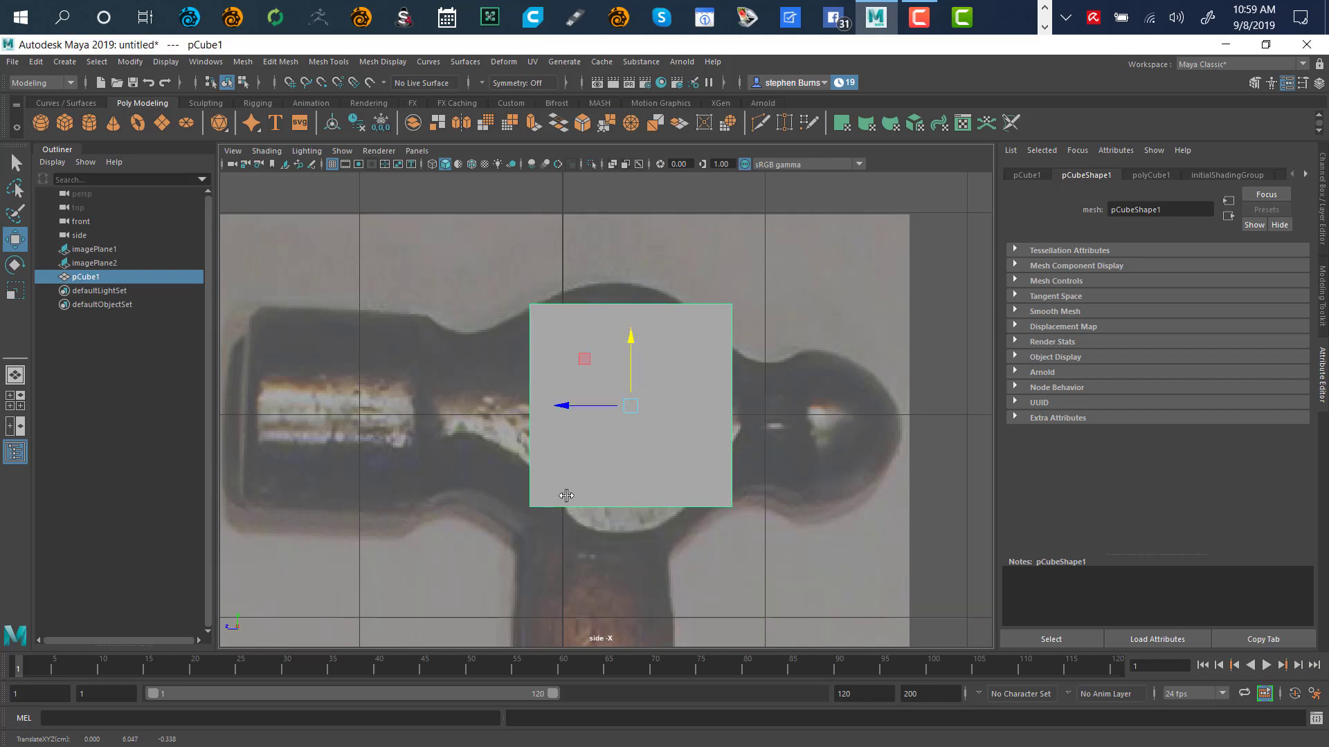
# Frame the repositioned cube in the front and perspective views
pyautogui.press('space')
pyautogui.press('space')
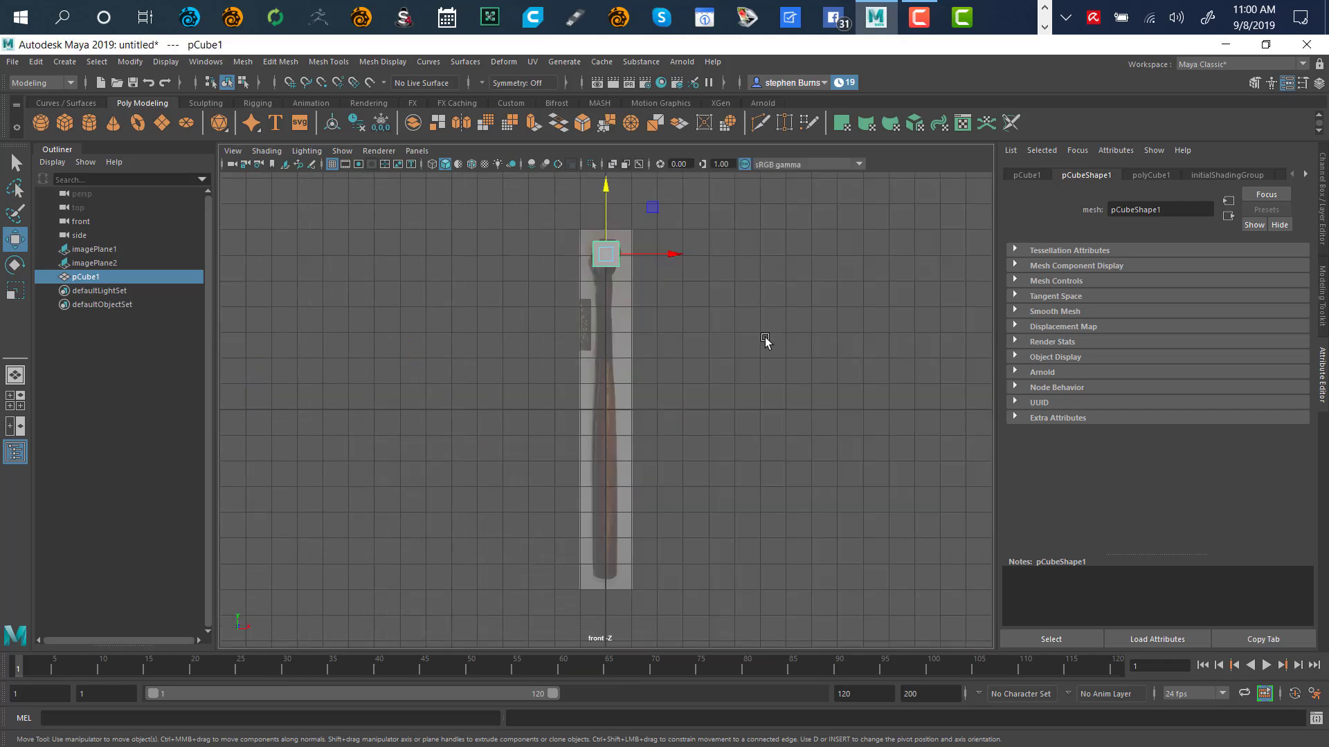
pyautogui.press('f')
pyautogui.press('space')
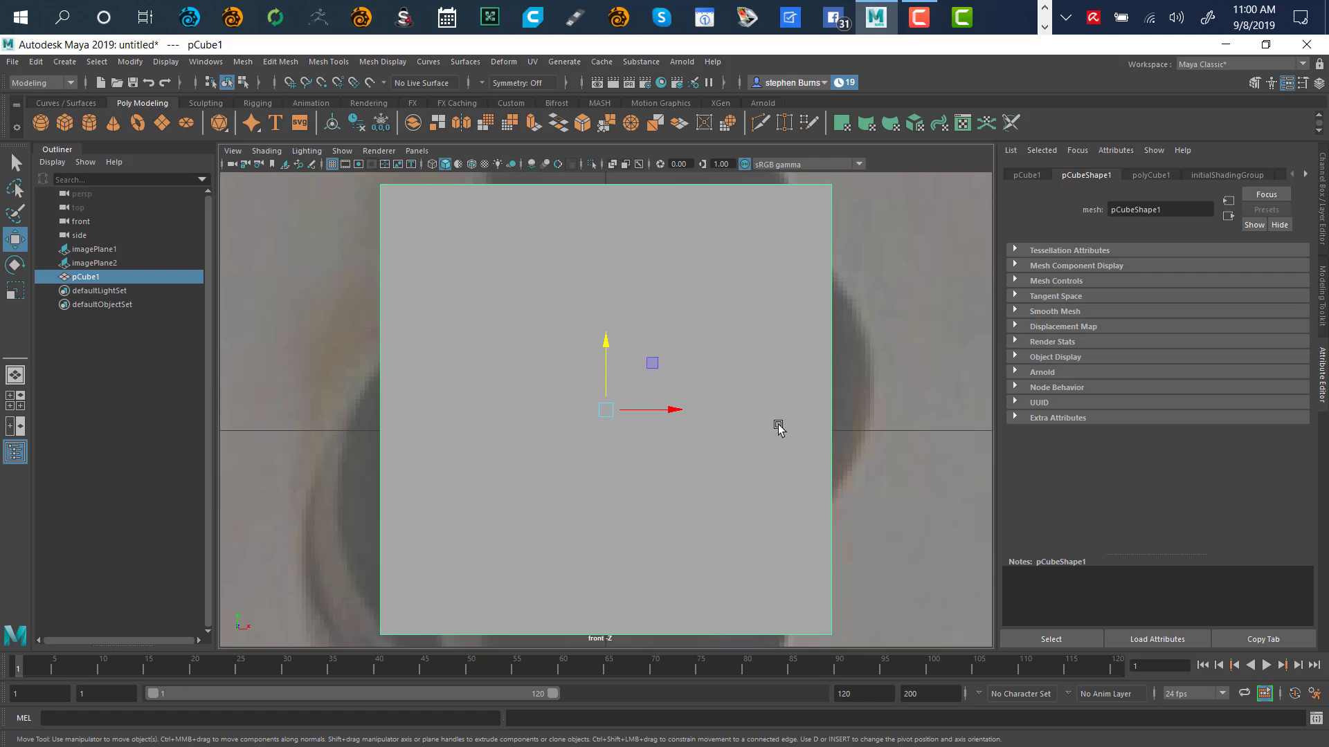
pyautogui.press('space')
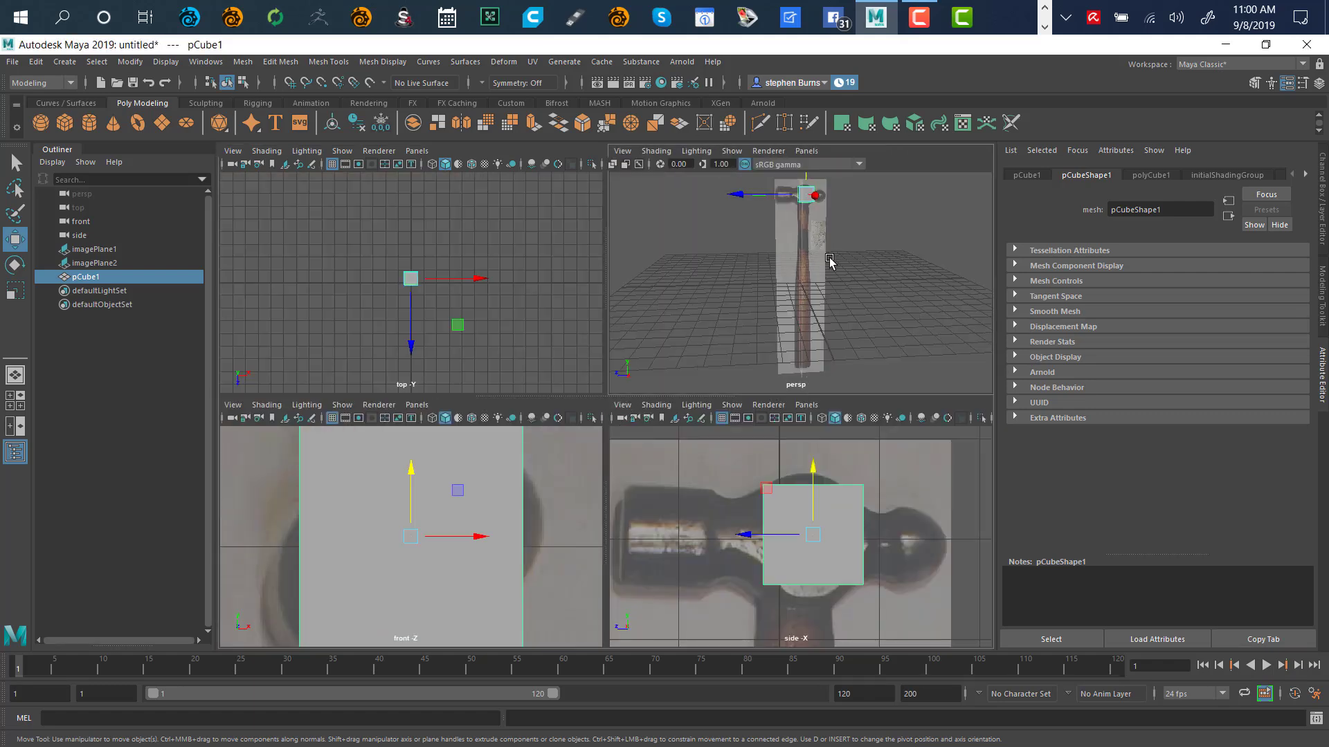
pyautogui.press('space')
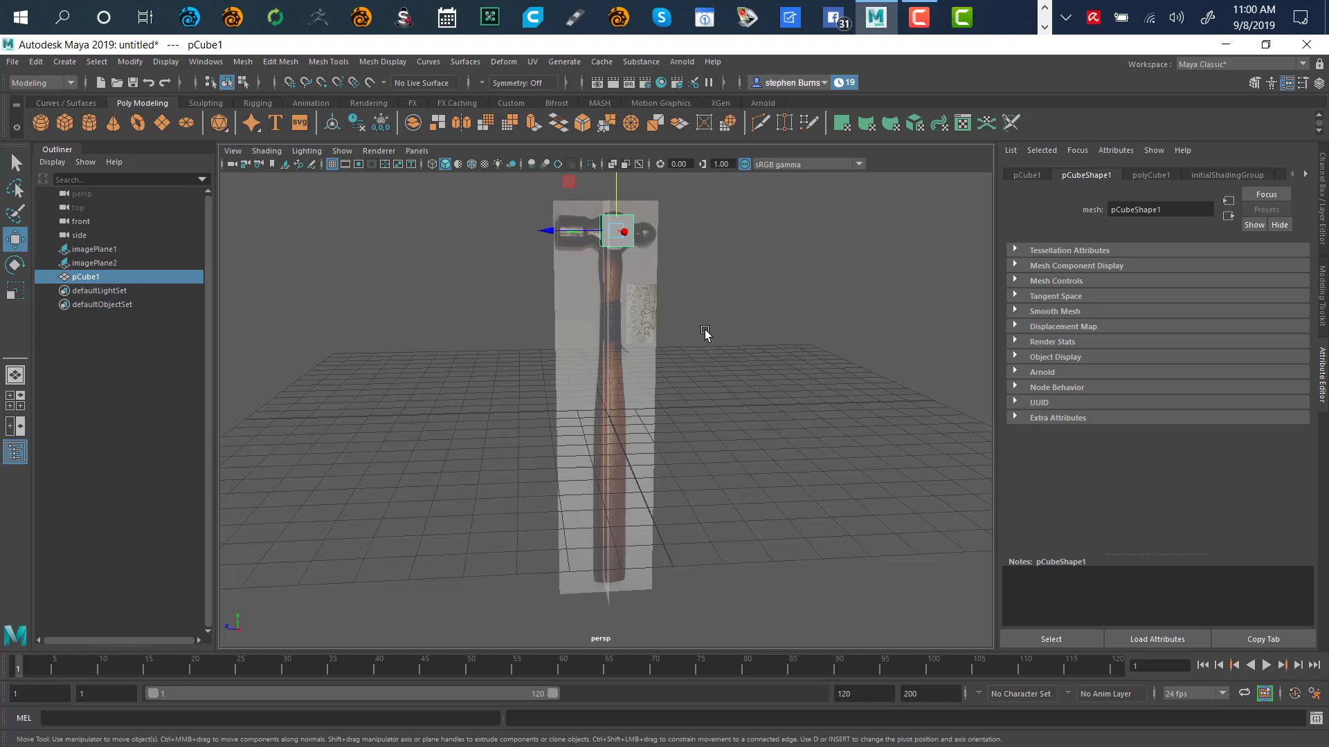
pyautogui.press('f')
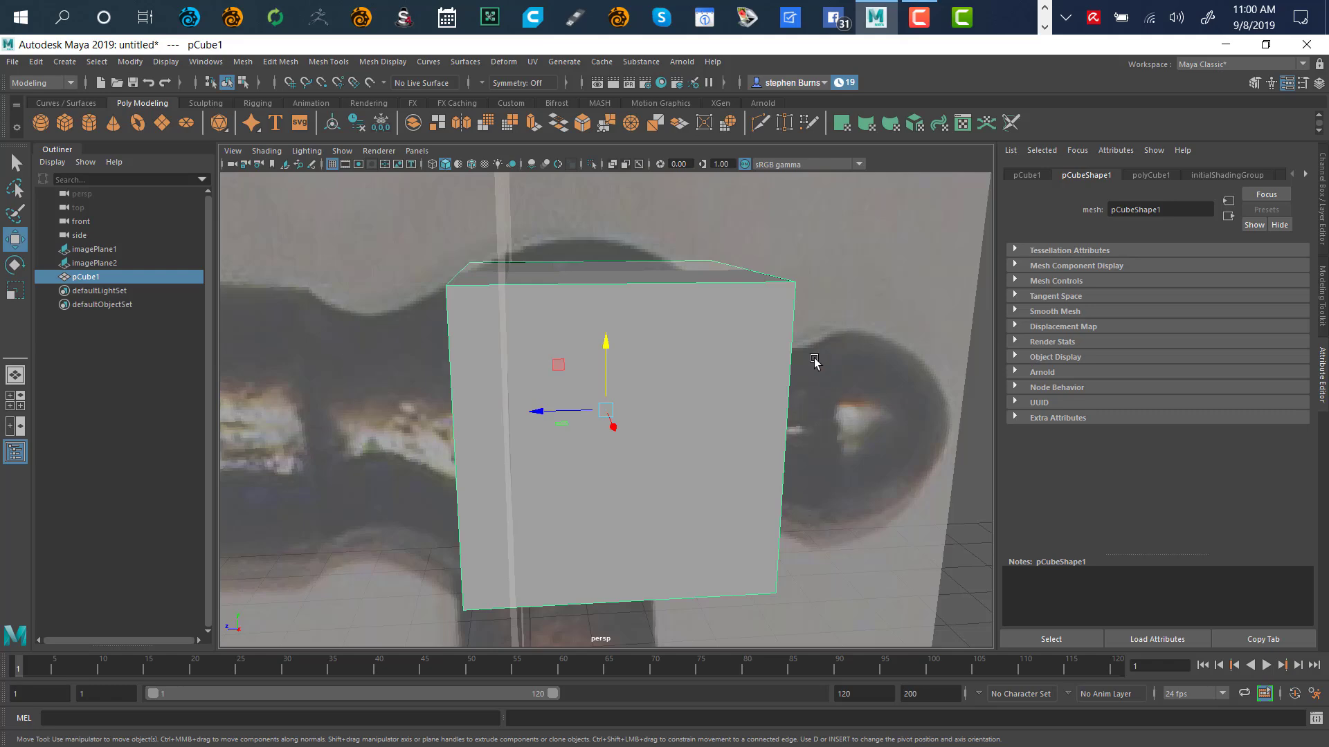
# Turn on X-Ray in the perspective view so the hammer reference shows through pCube1
pyautogui.keyDown('alt'); pyautogui.moveTo(865, 383); pyautogui.dragTo(830, 389); pyautogui.keyUp('alt')
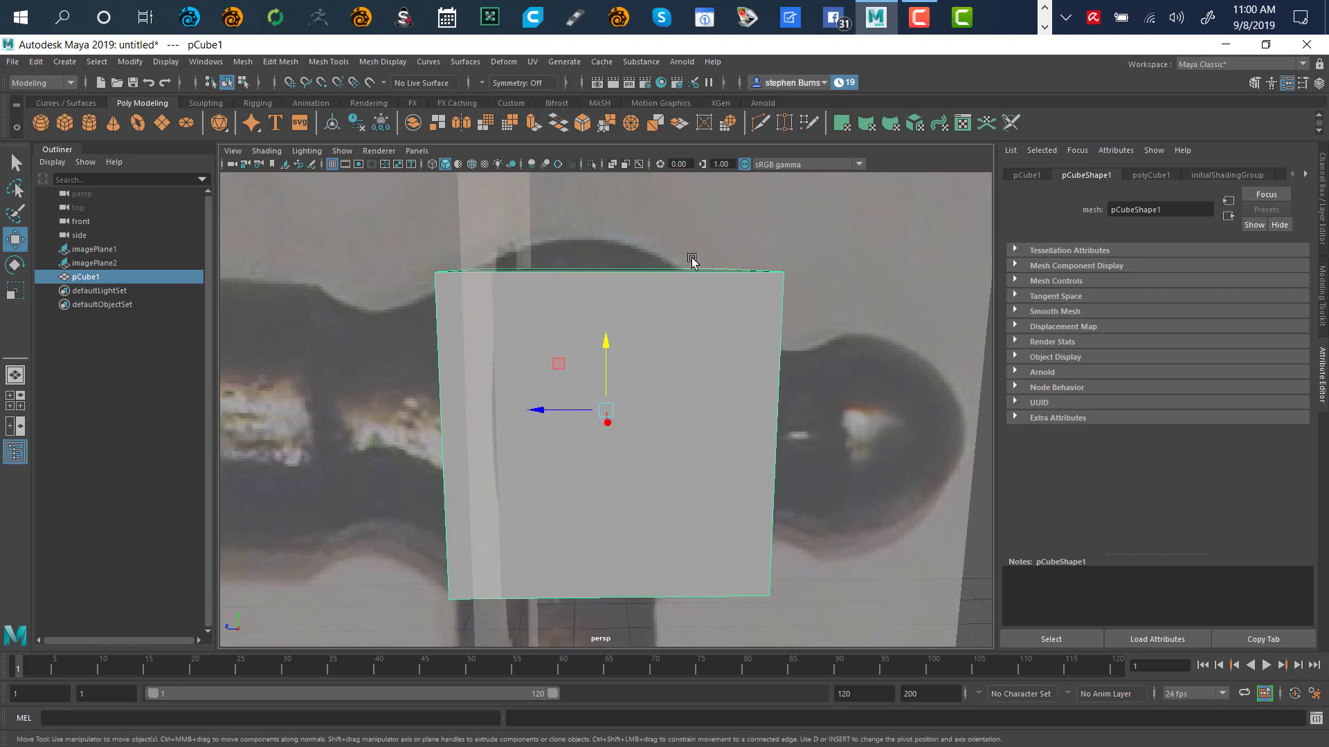
pyautogui.click(612, 164)
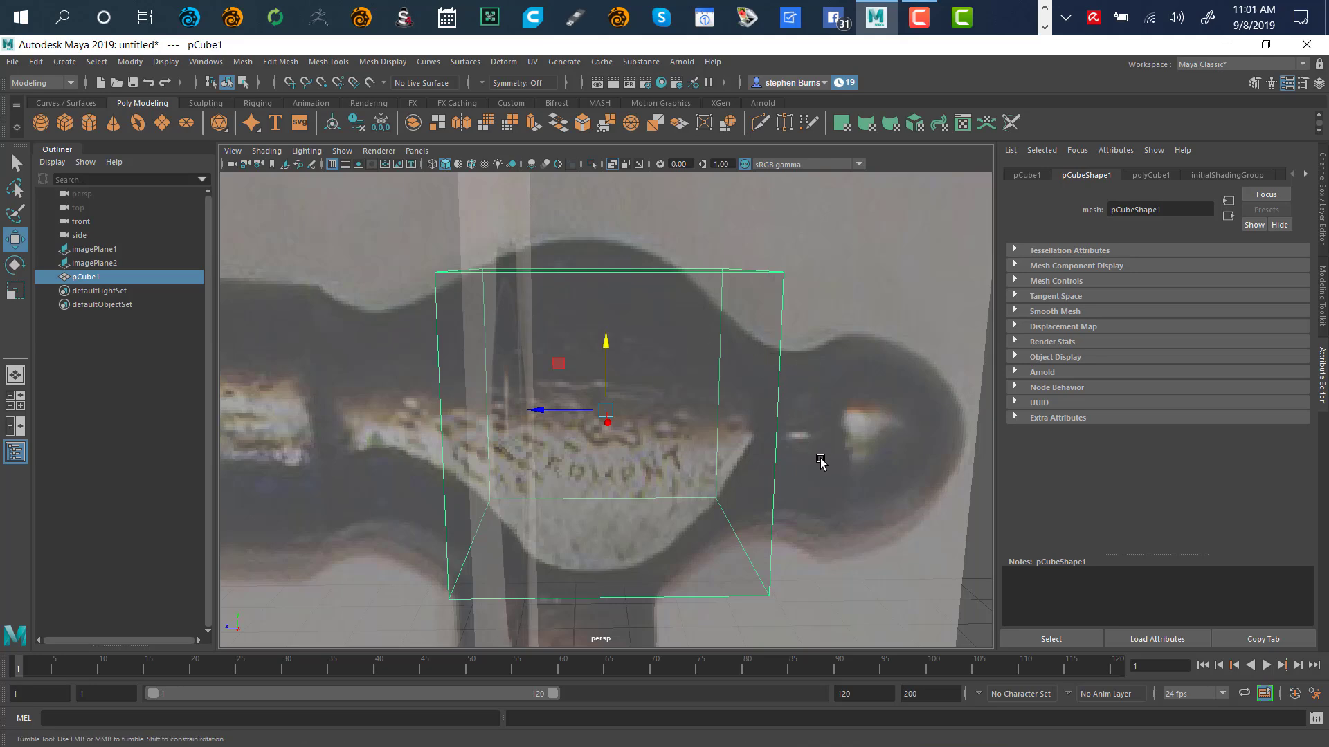
pyautogui.keyDown('alt'); pyautogui.moveTo(826, 458); pyautogui.dragTo(699, 320); pyautogui.keyUp('alt')
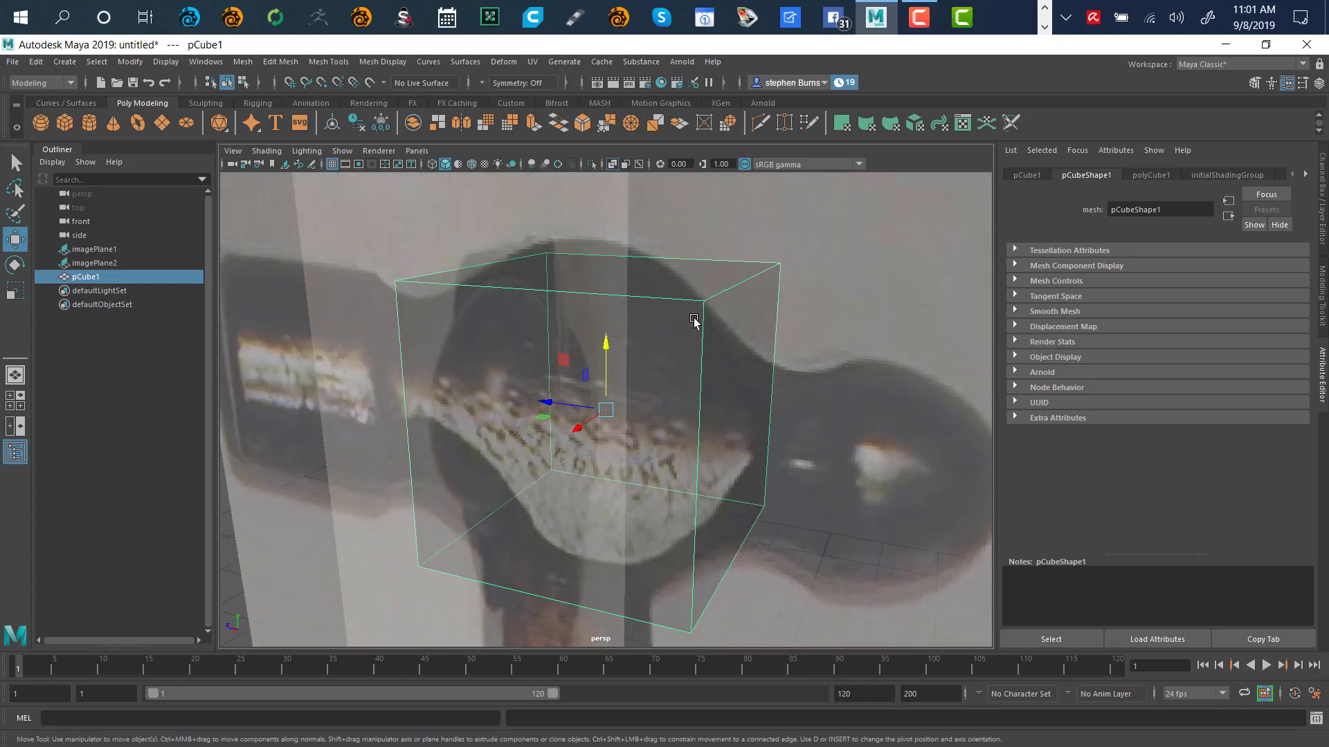
pyautogui.keyDown('alt'); pyautogui.moveTo(721, 462); pyautogui.dragTo(599, 406); pyautogui.keyUp('alt')
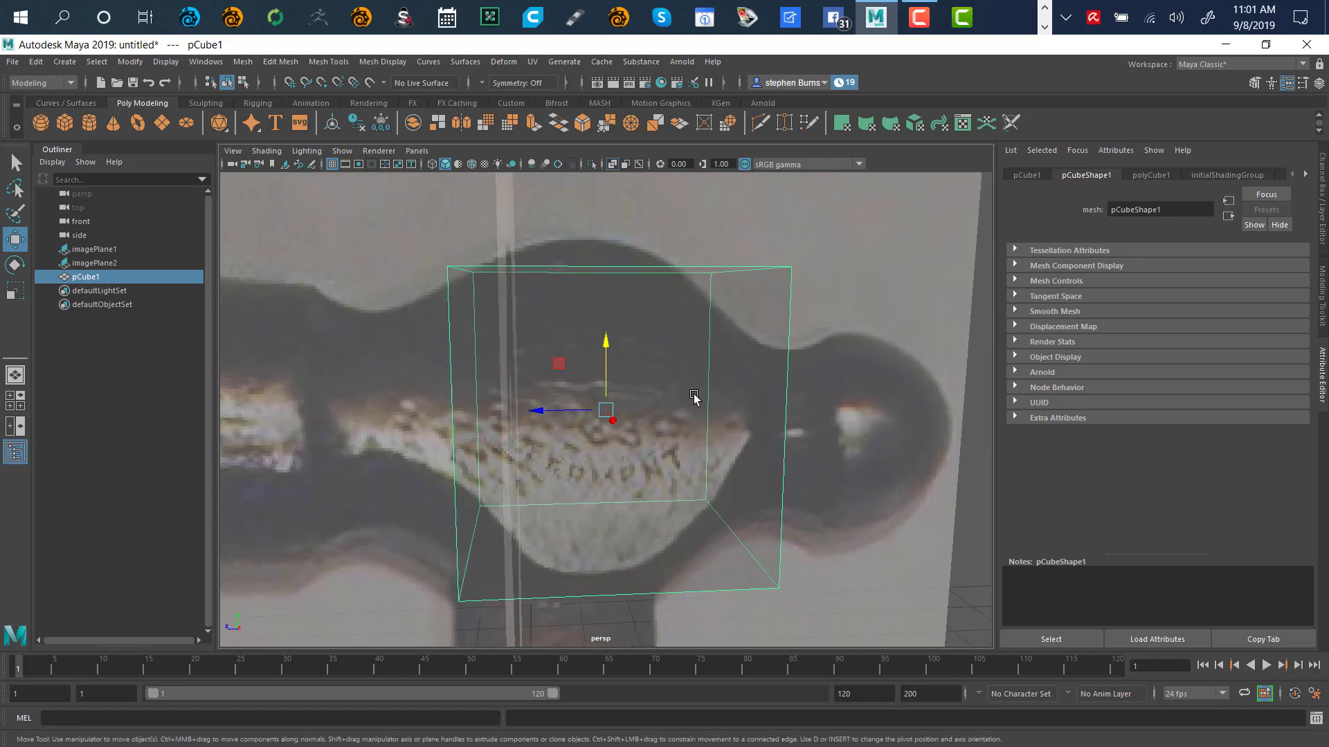
pyautogui.keyDown('alt'); pyautogui.moveTo(738, 396); pyautogui.dragTo(652, 496); pyautogui.keyUp('alt')
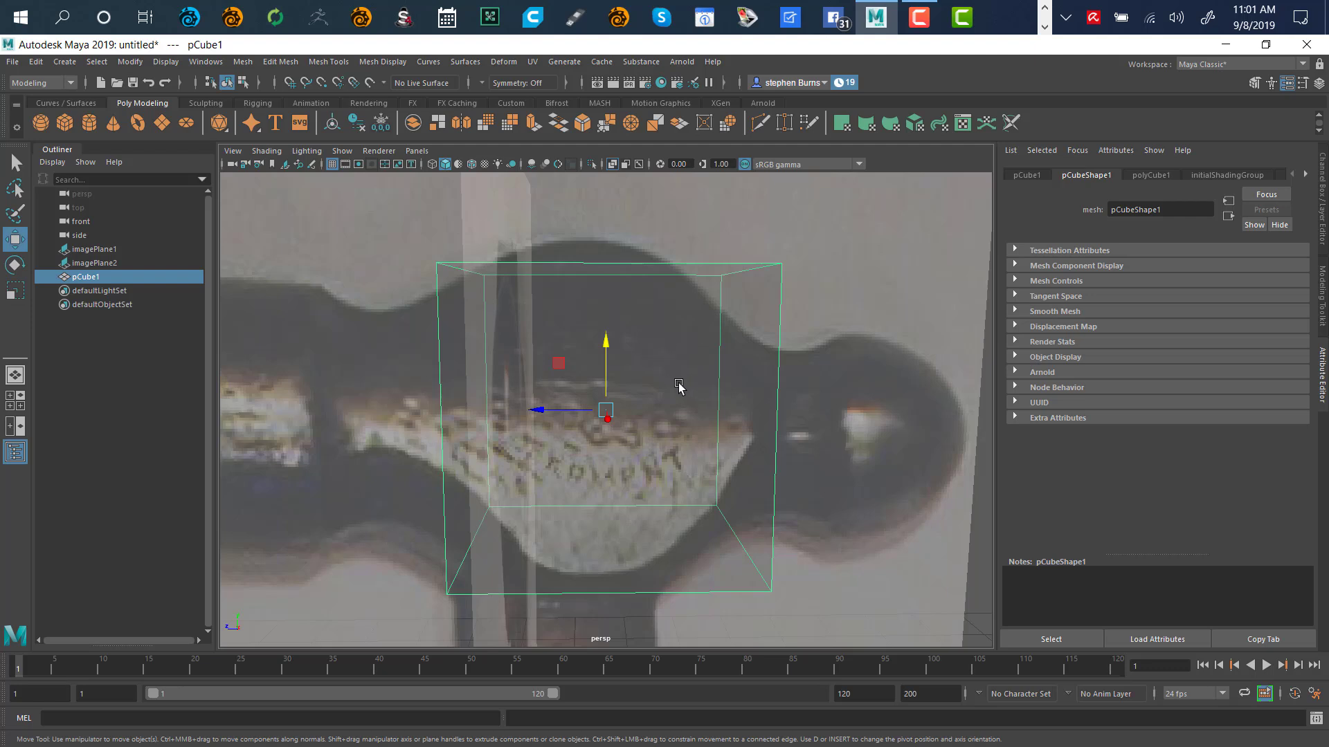
# Show the four-view layout framed on the cube and resize the perspective and top panes
pyautogui.press('space')
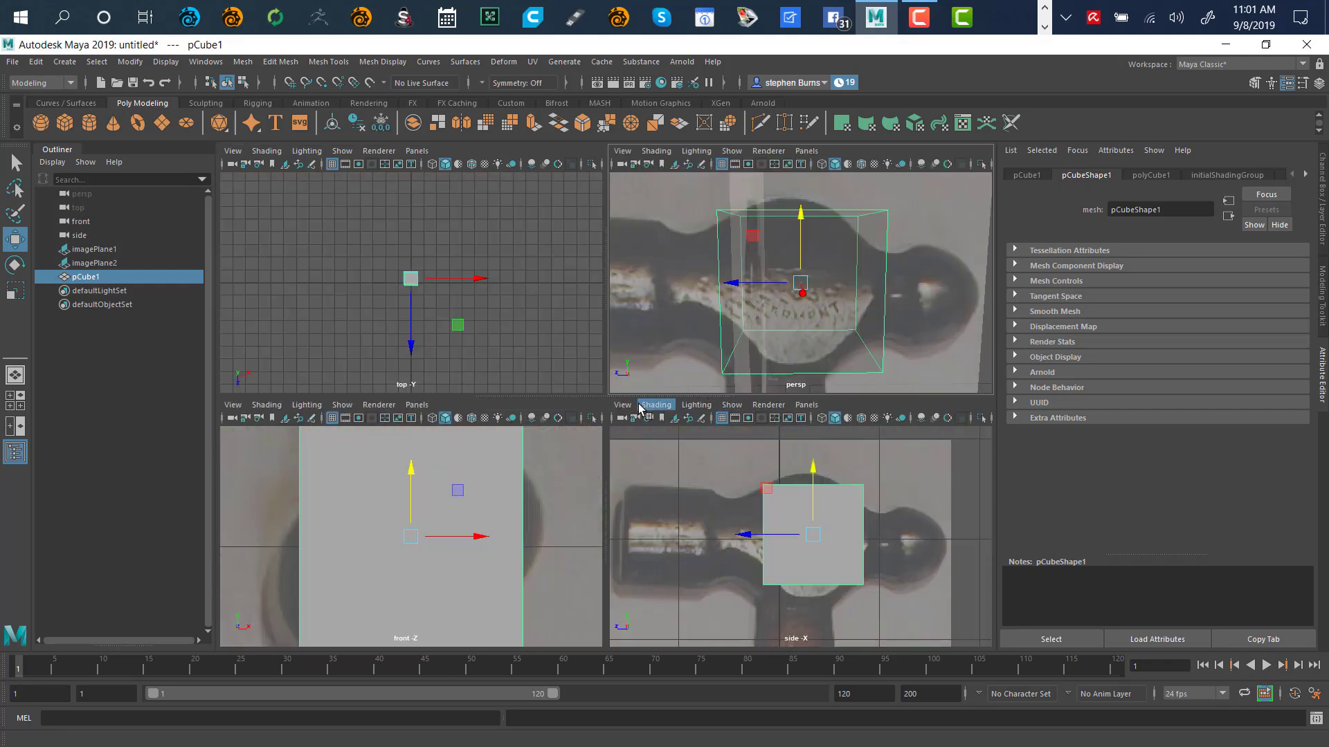
pyautogui.hotkey('shift', 'f')
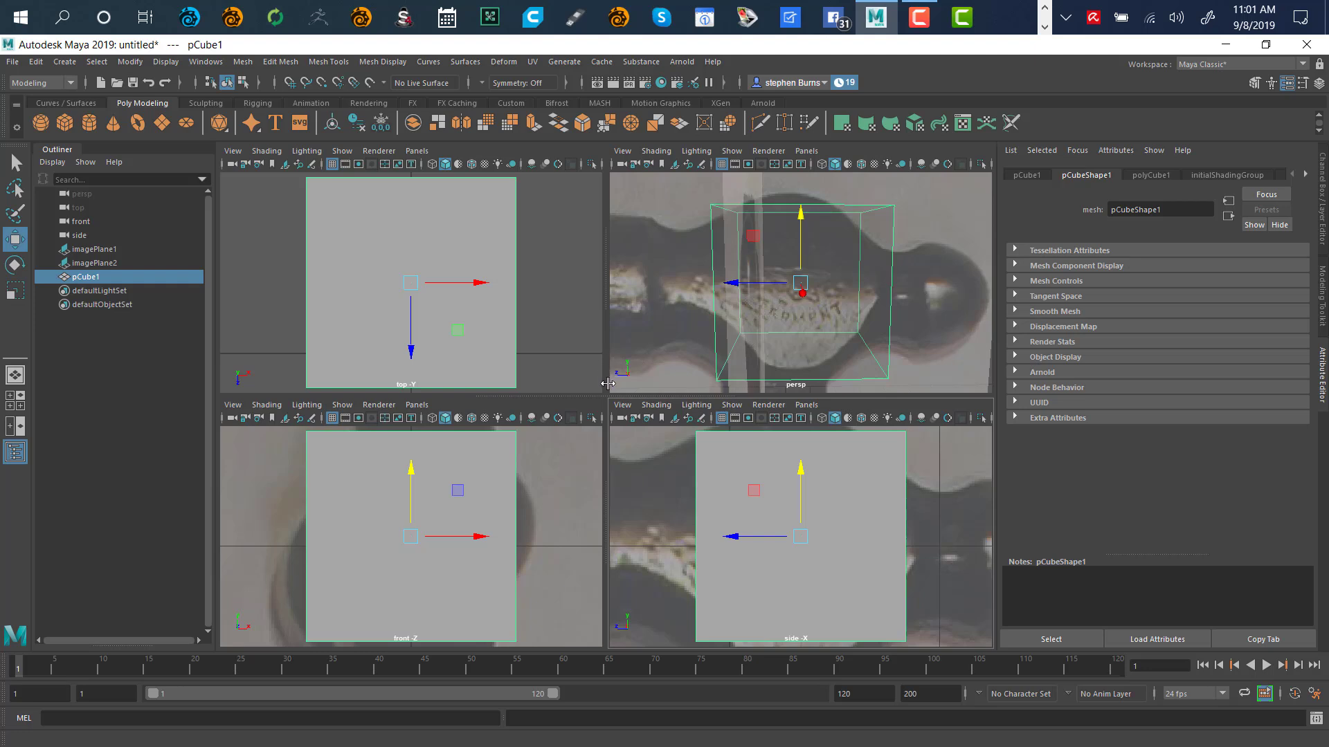
pyautogui.moveTo(607, 384); pyautogui.dragTo(449, 373)
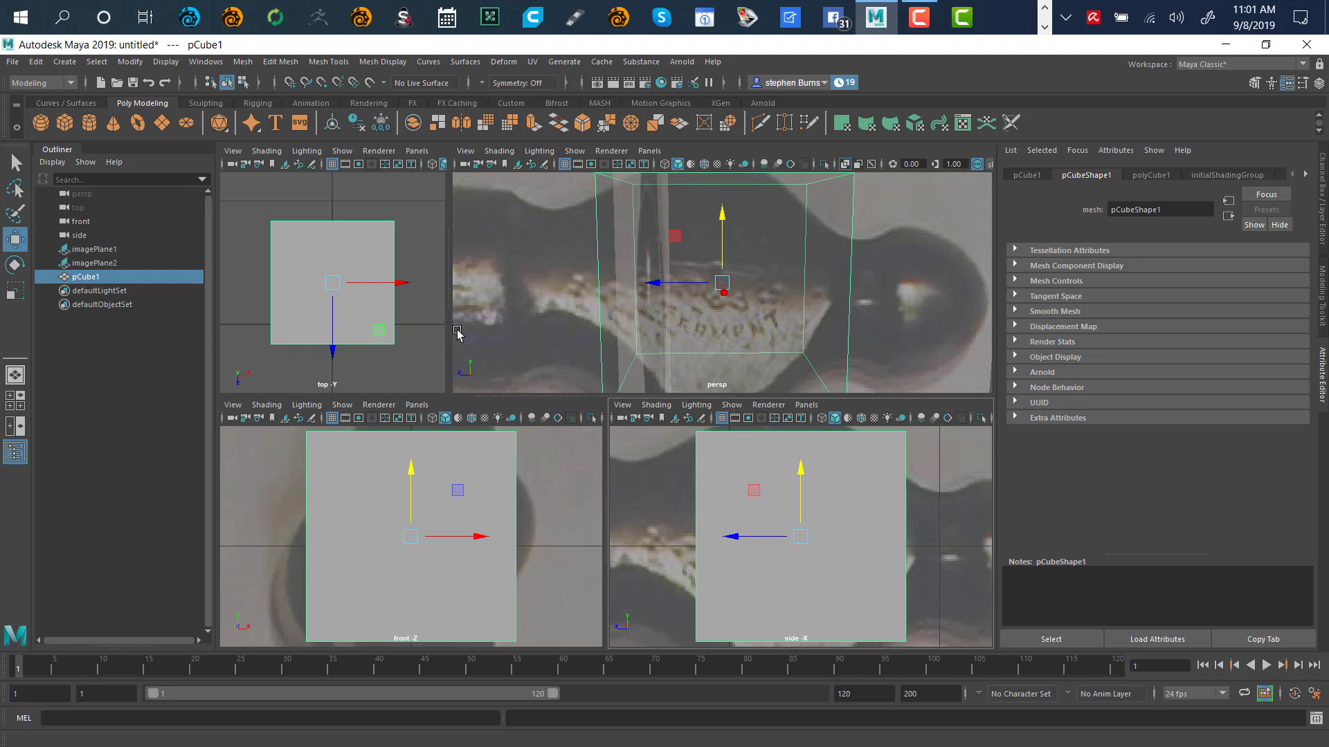
pyautogui.moveTo(451, 310); pyautogui.dragTo(608, 295)
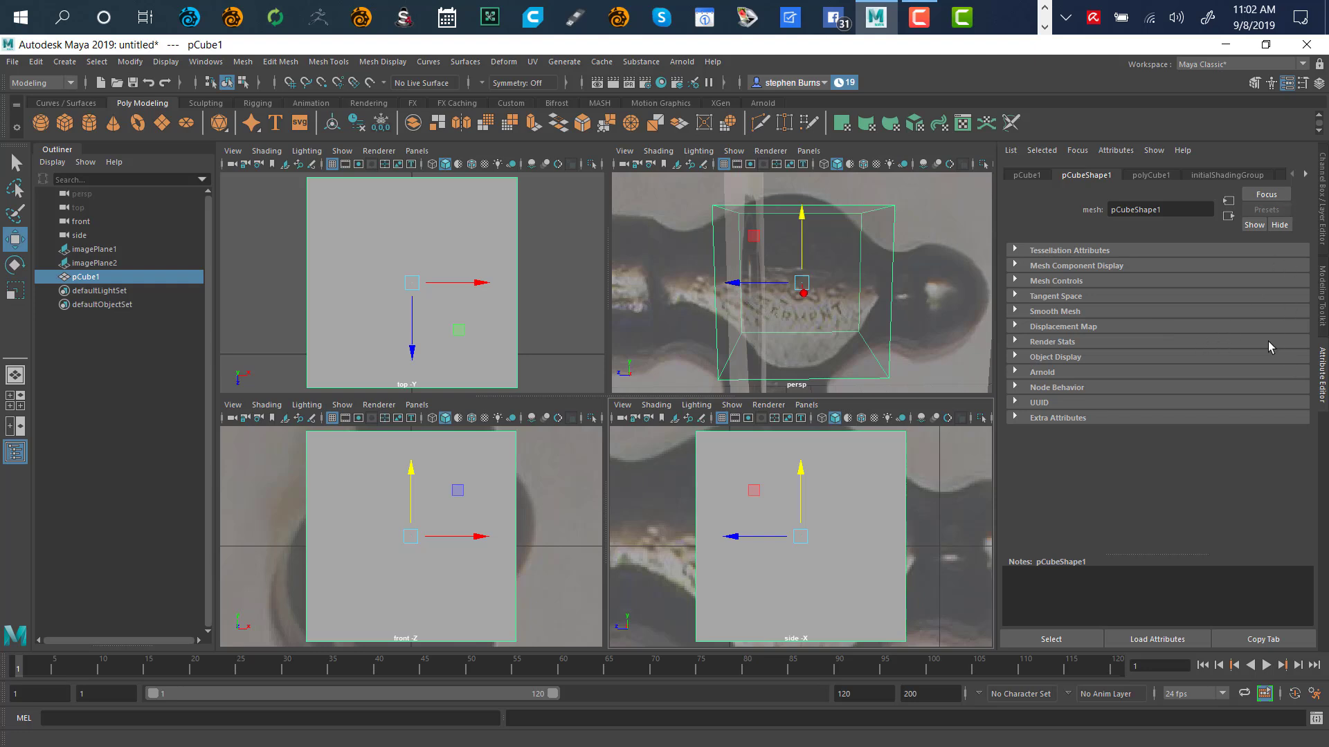
# Show the Channel Box, enable X-Ray in side, front and top views, and frame all
pyautogui.click(1323, 183)
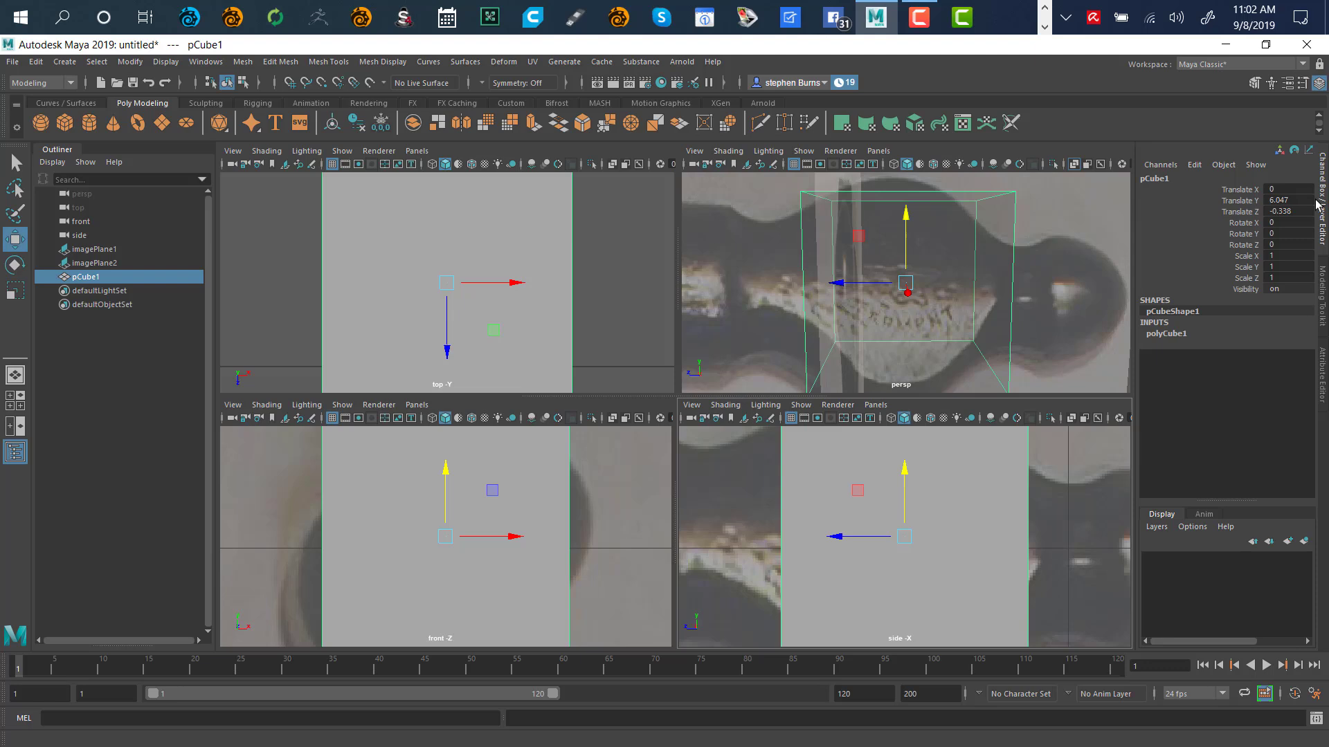
pyautogui.click(1071, 419)
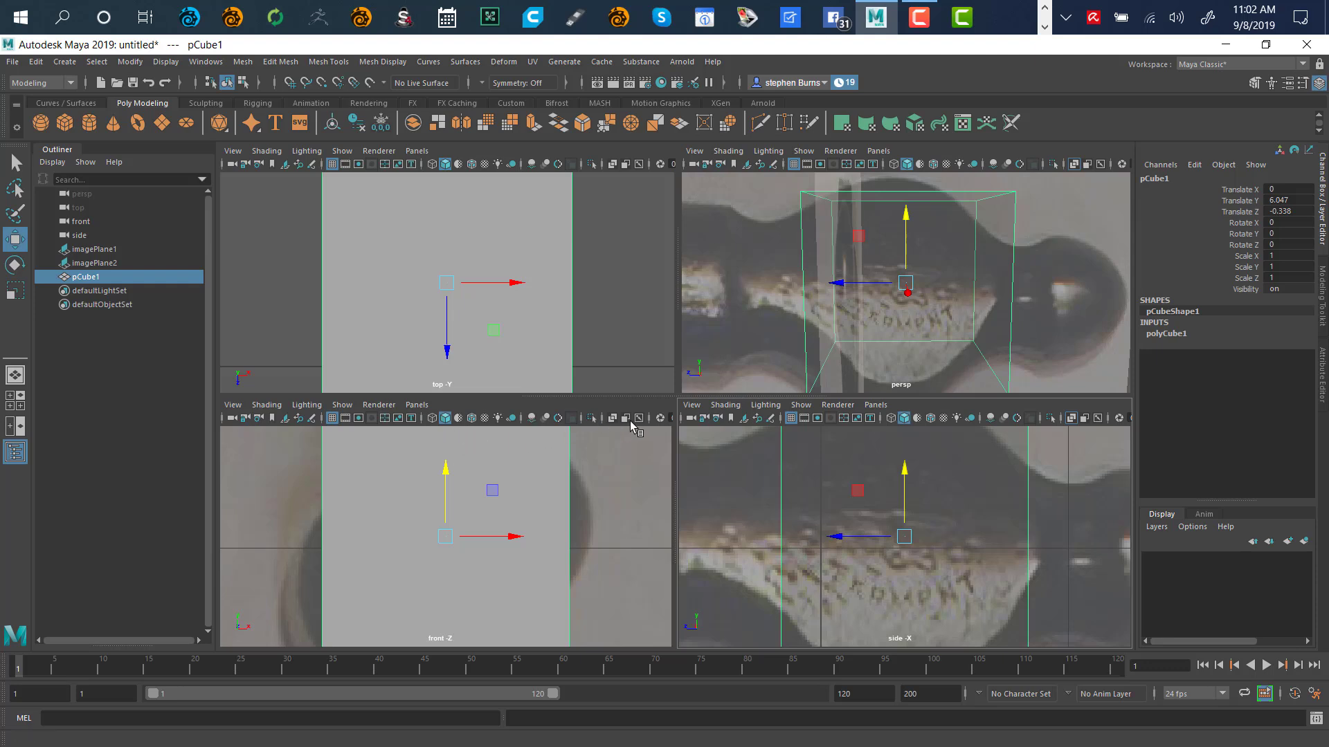
pyautogui.click(612, 418)
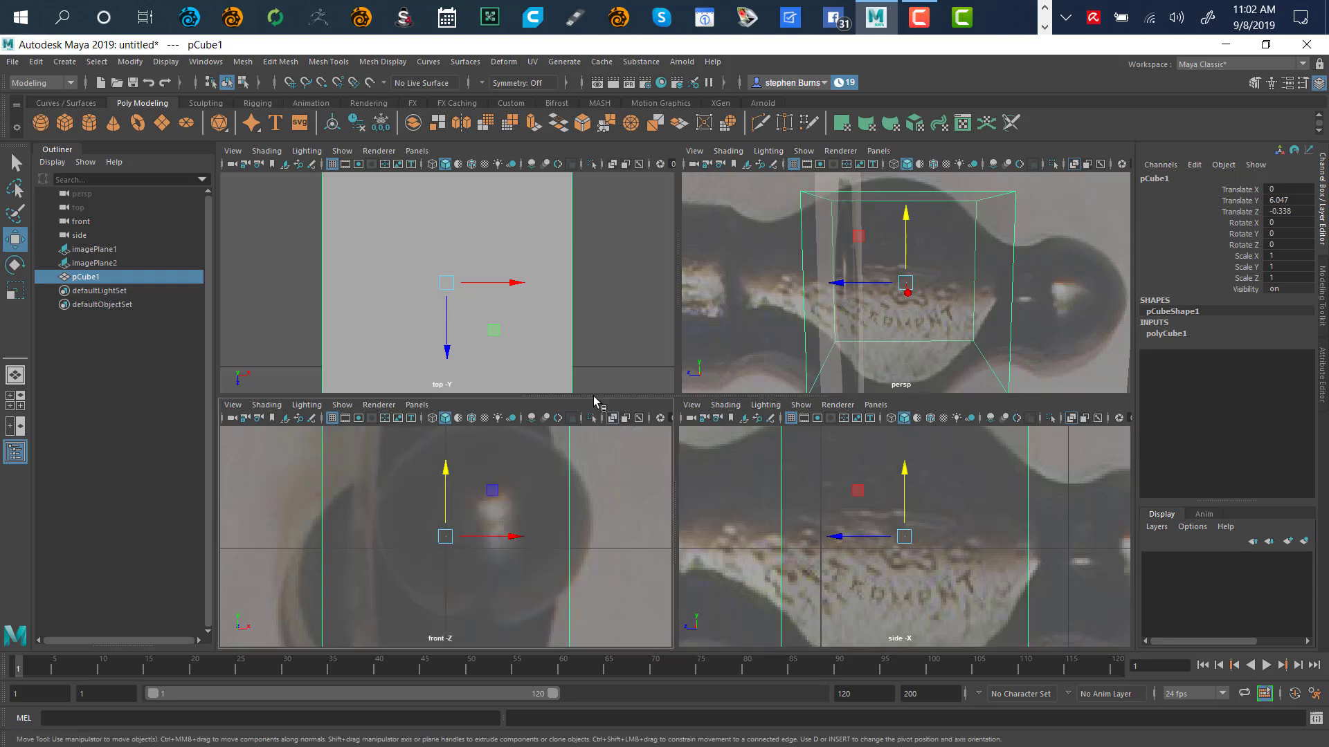
pyautogui.click(612, 164)
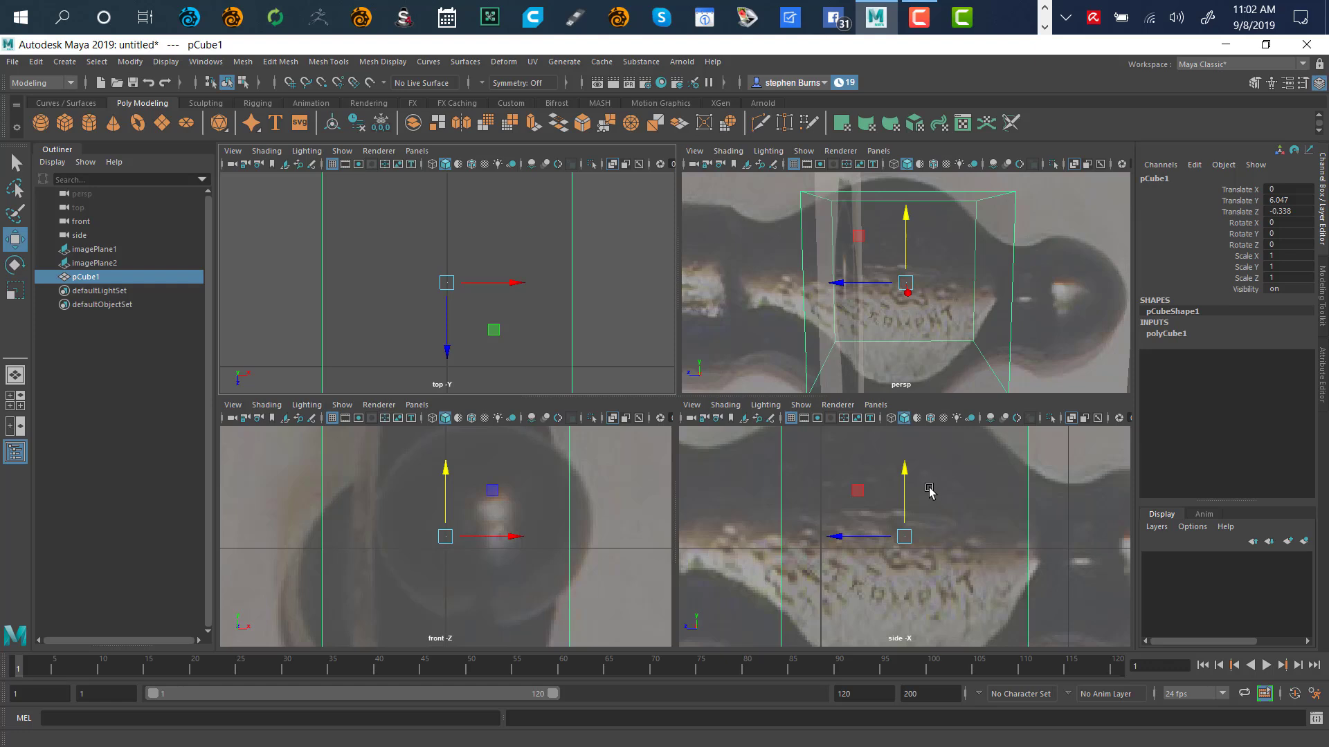
pyautogui.hotkey('shift', 'f')
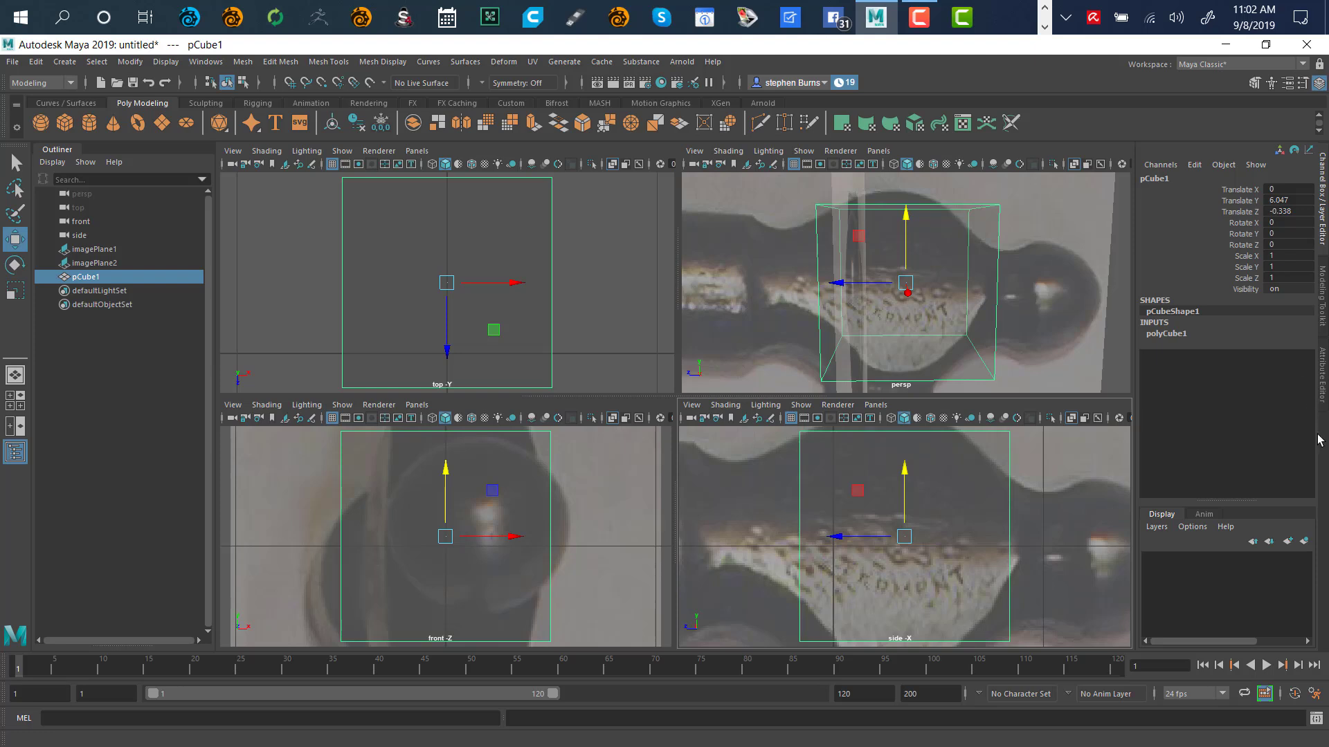
pyautogui.click(1322, 379)
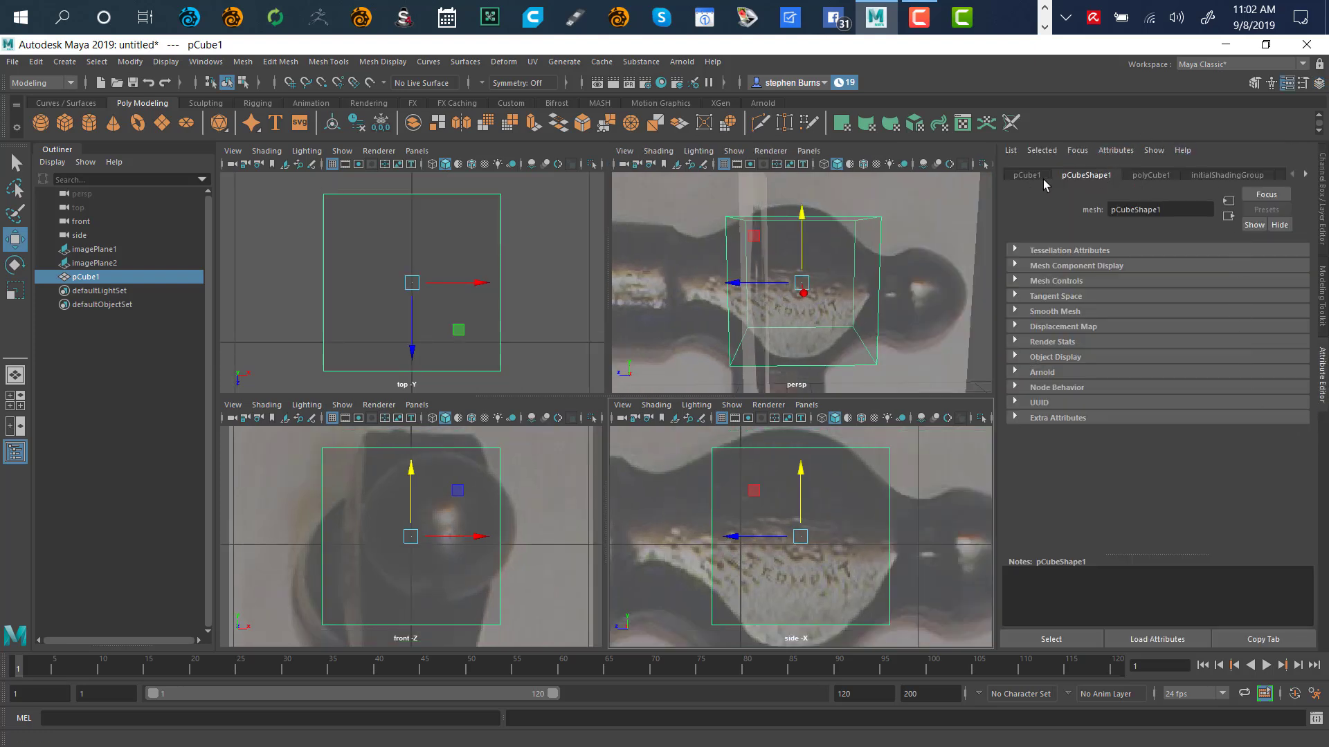
pyautogui.click(1151, 175)
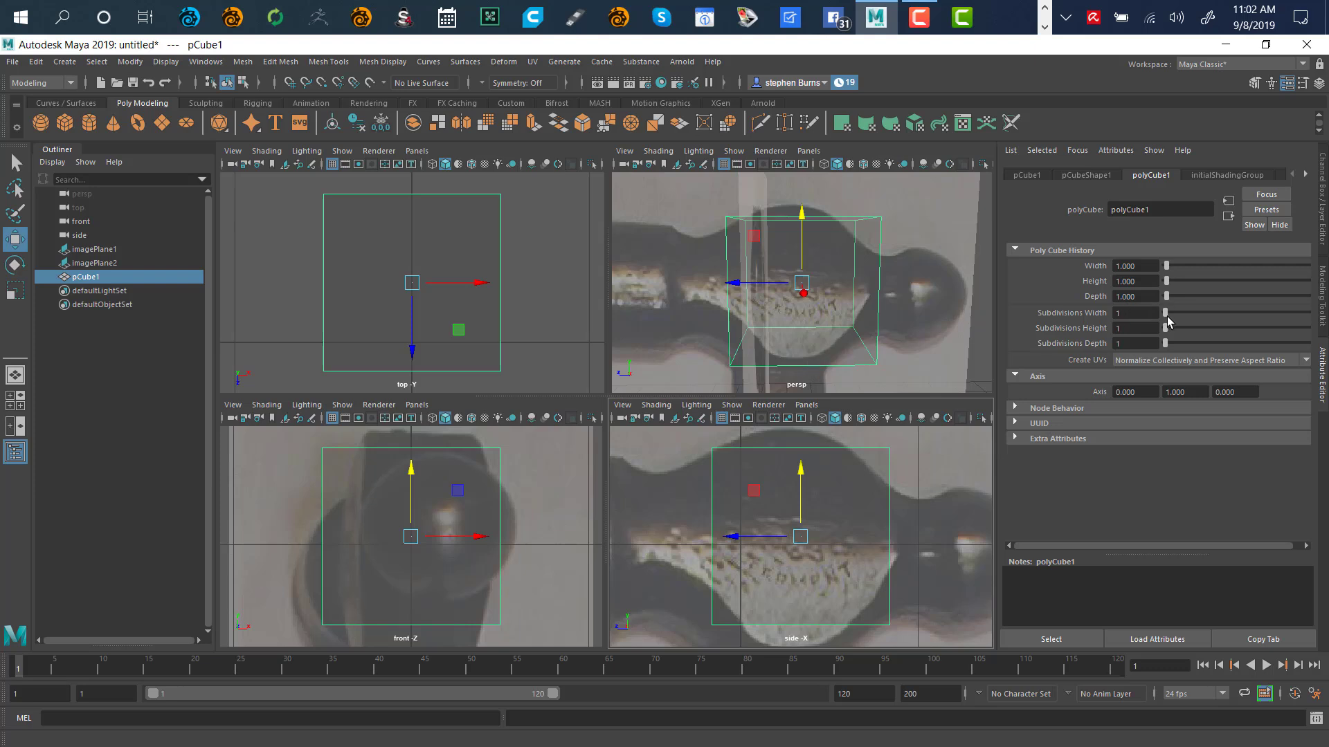
pyautogui.moveTo(1166, 316); pyautogui.dragTo(1169, 343)
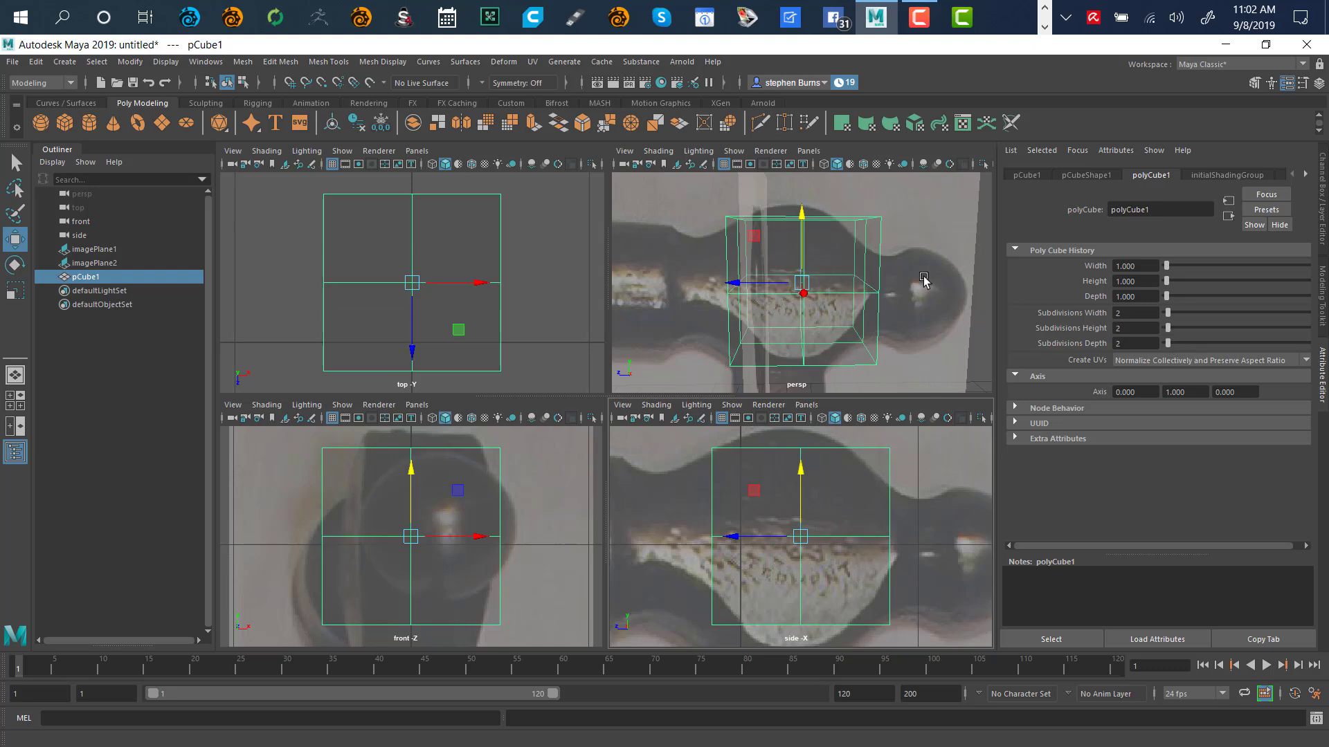
pyautogui.keyDown('alt'); pyautogui.moveTo(919, 288); pyautogui.dragTo(780, 305); pyautogui.keyUp('alt')
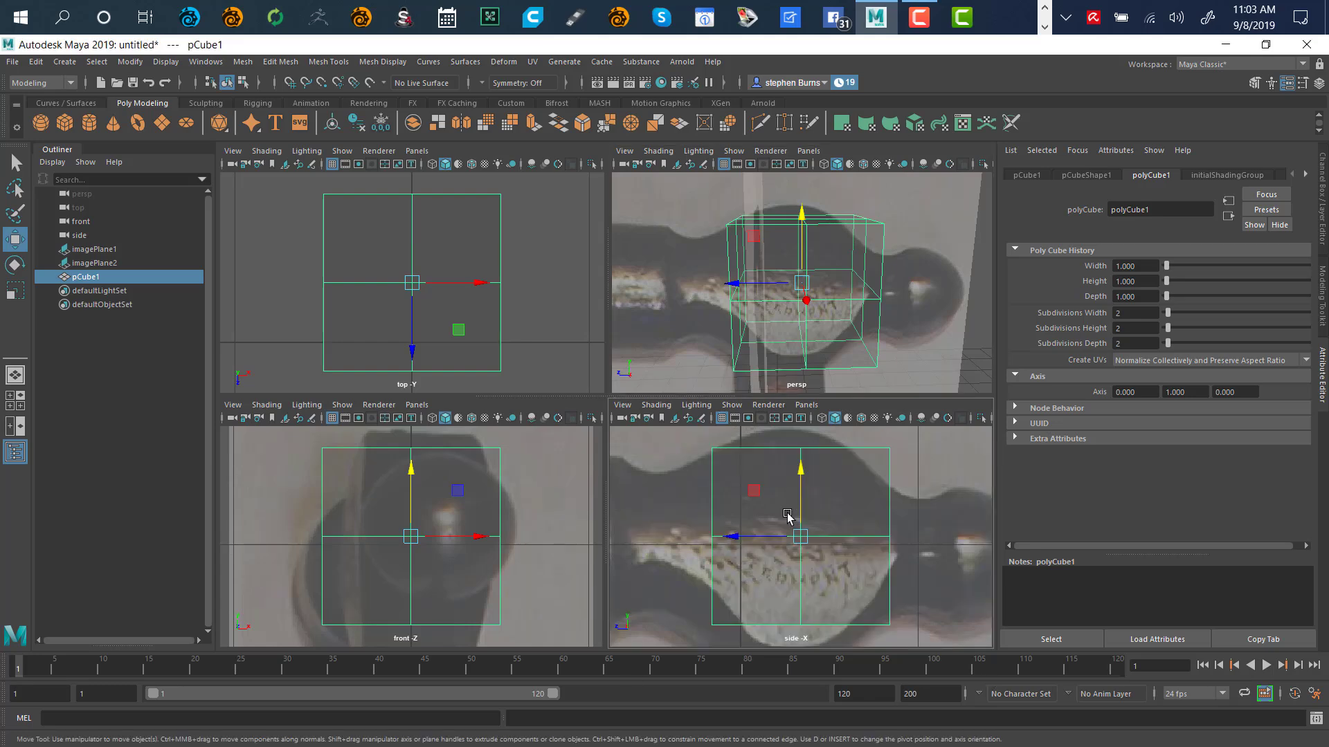
# In side view, scale pCube1 narrower and taller and slide it left over the hammer head
pyautogui.press('space')
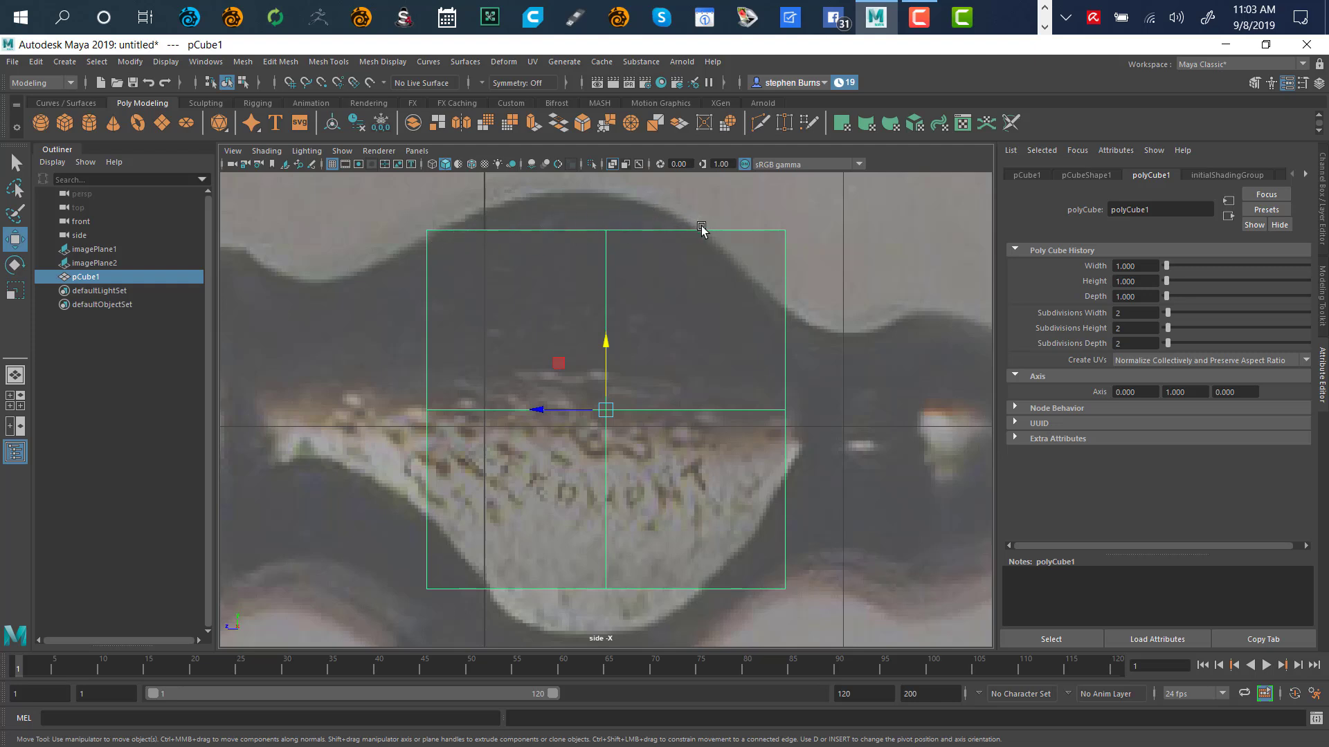
pyautogui.press('r')
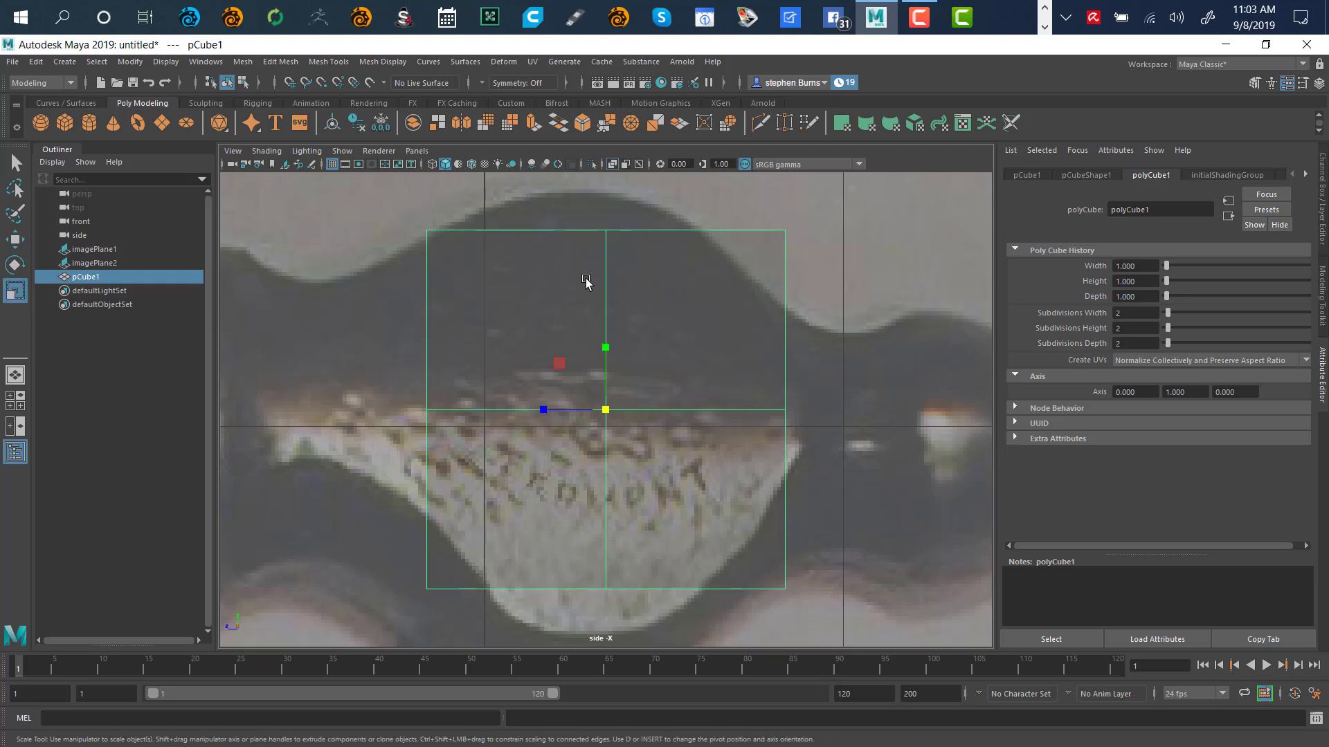
pyautogui.moveTo(543, 412); pyautogui.dragTo(574, 425)
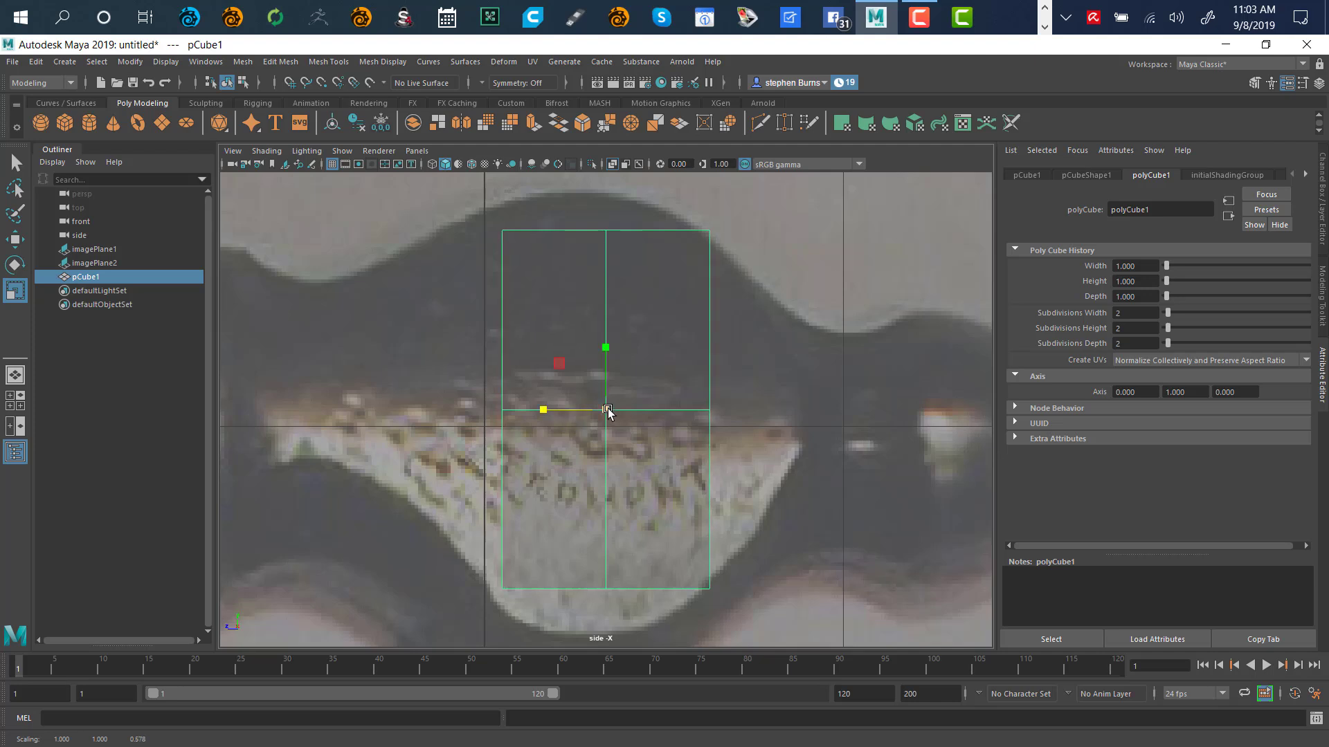
pyautogui.moveTo(607, 355)
pyautogui.mouseDown()
pyautogui.moveTo(605, 335)
pyautogui.moveTo(600, 346)
pyautogui.mouseUp()
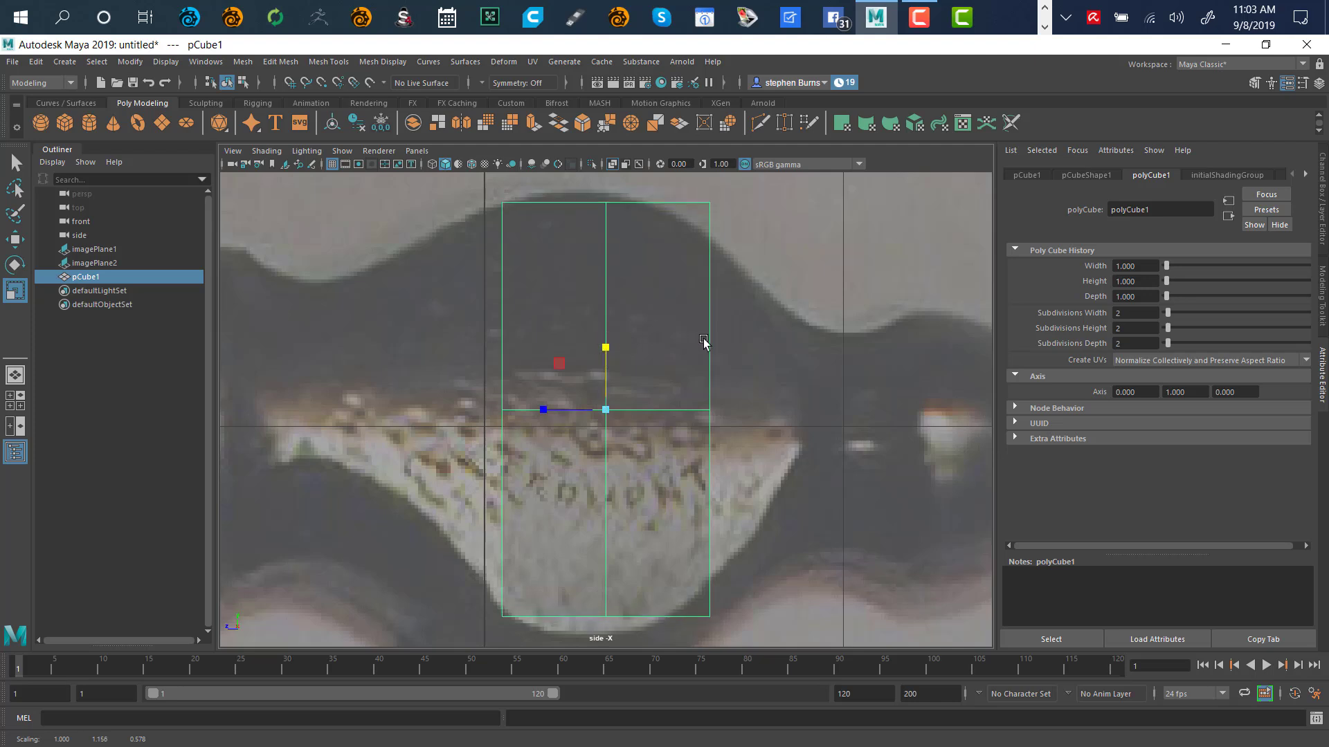
pyautogui.moveTo(731, 339)
pyautogui.keyDown('alt'); pyautogui.mouseDown(button='right')
pyautogui.moveTo(720, 310)
pyautogui.moveTo(721, 326)
pyautogui.mouseUp(button='right'); pyautogui.keyUp('alt')
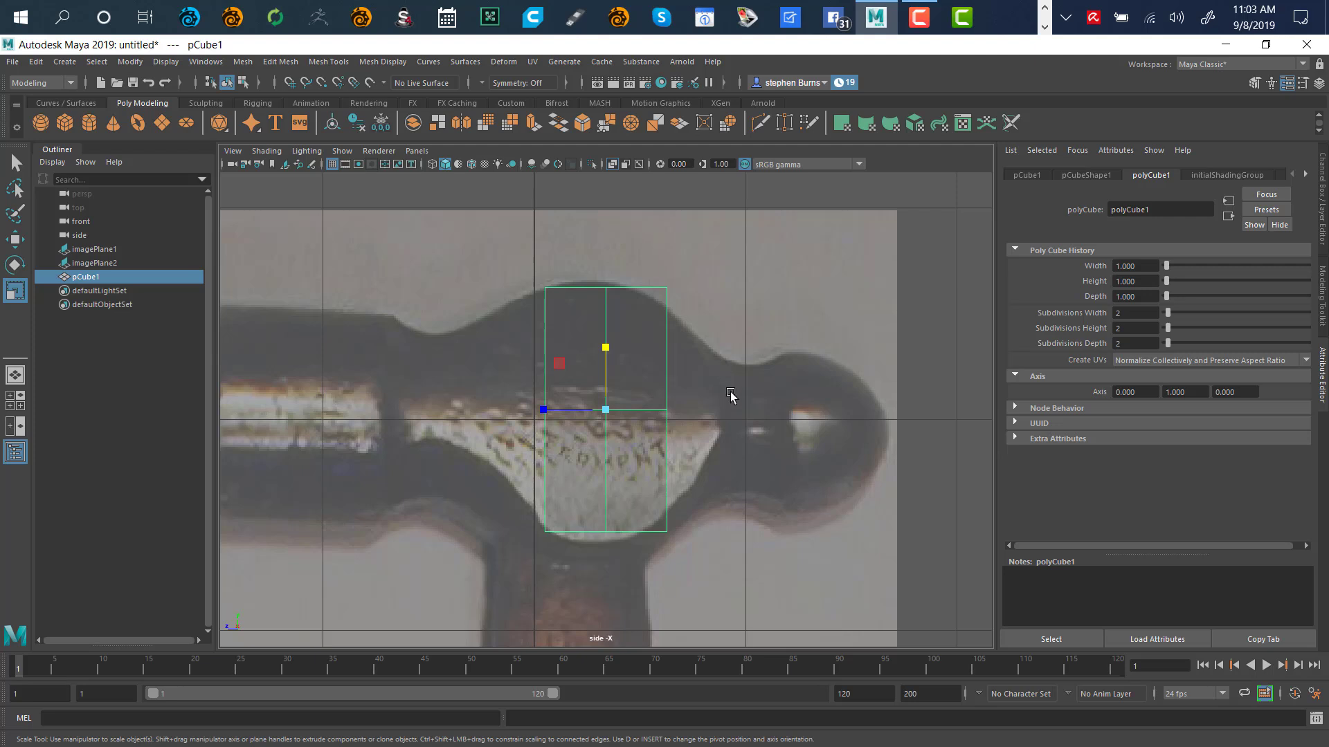
pyautogui.keyDown('alt'); pyautogui.moveTo(730, 393); pyautogui.dragTo(783, 340, button='middle'); pyautogui.keyUp('alt')
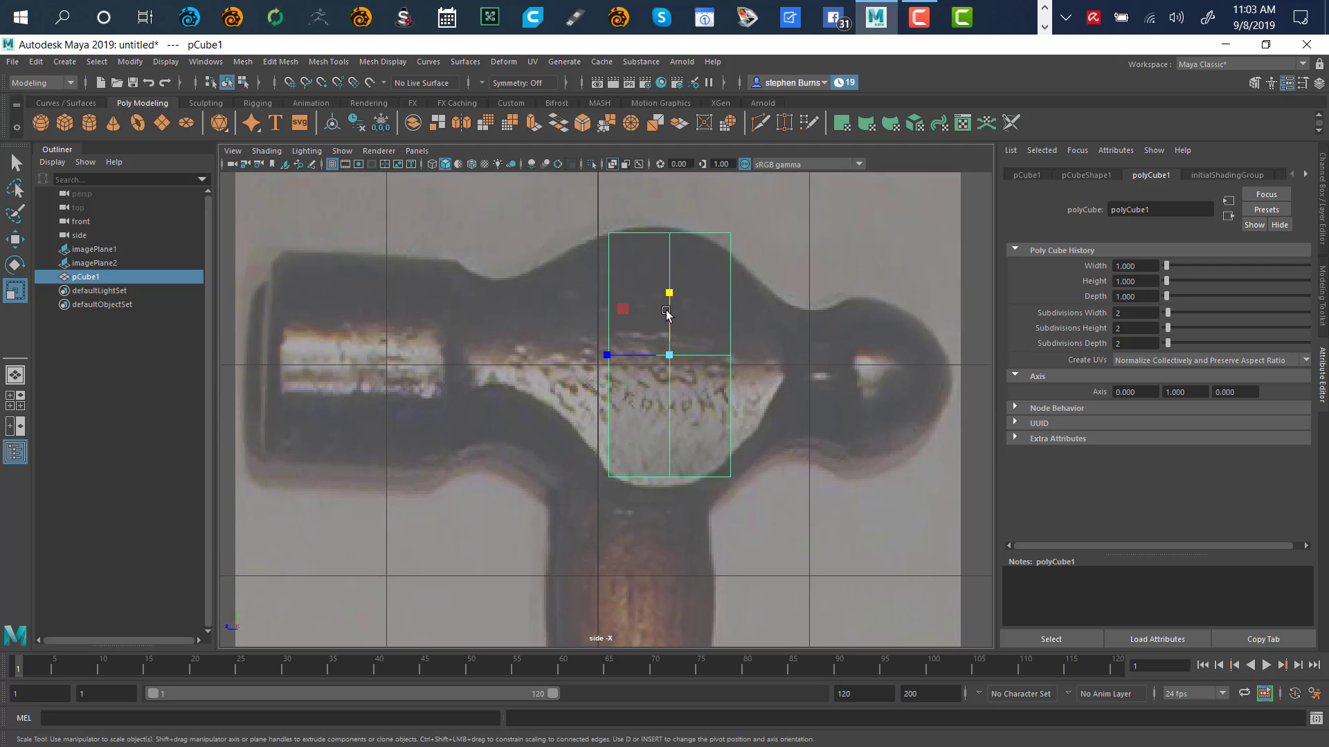
pyautogui.press('w')
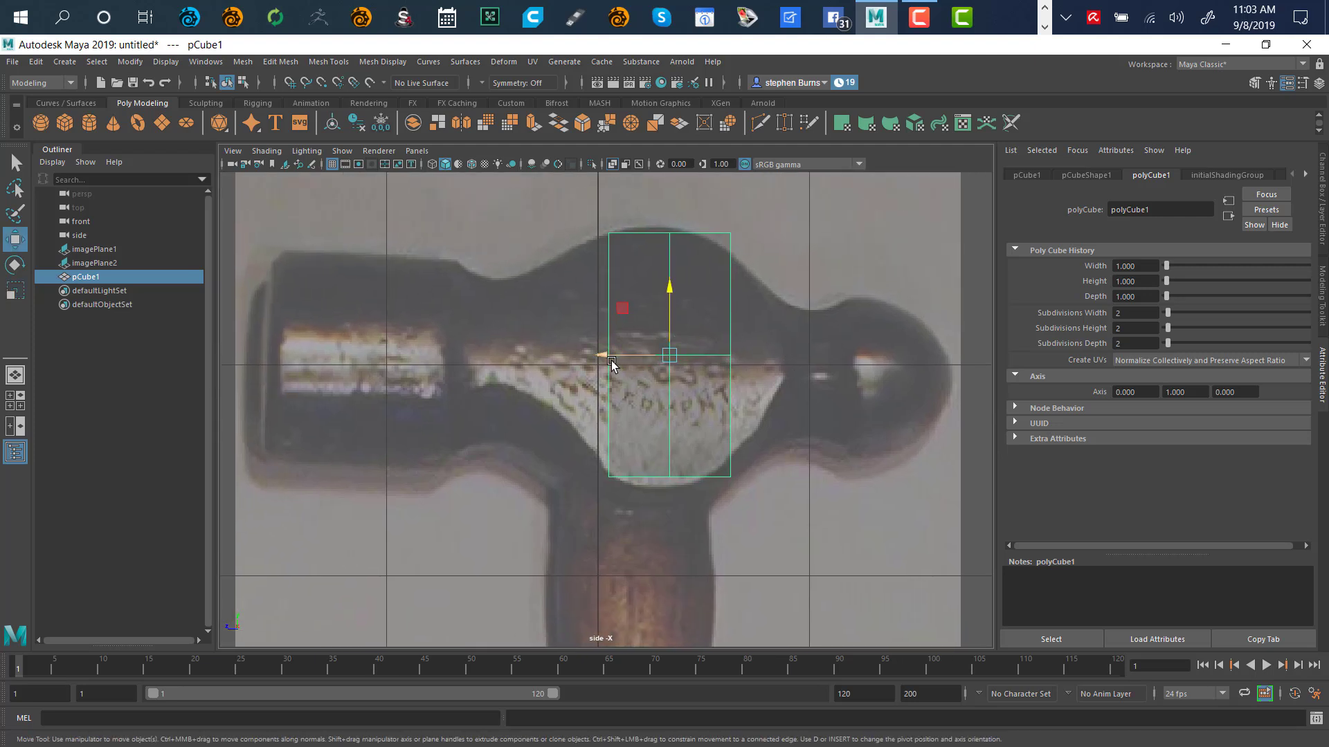
pyautogui.moveTo(602, 359); pyautogui.dragTo(588, 355)
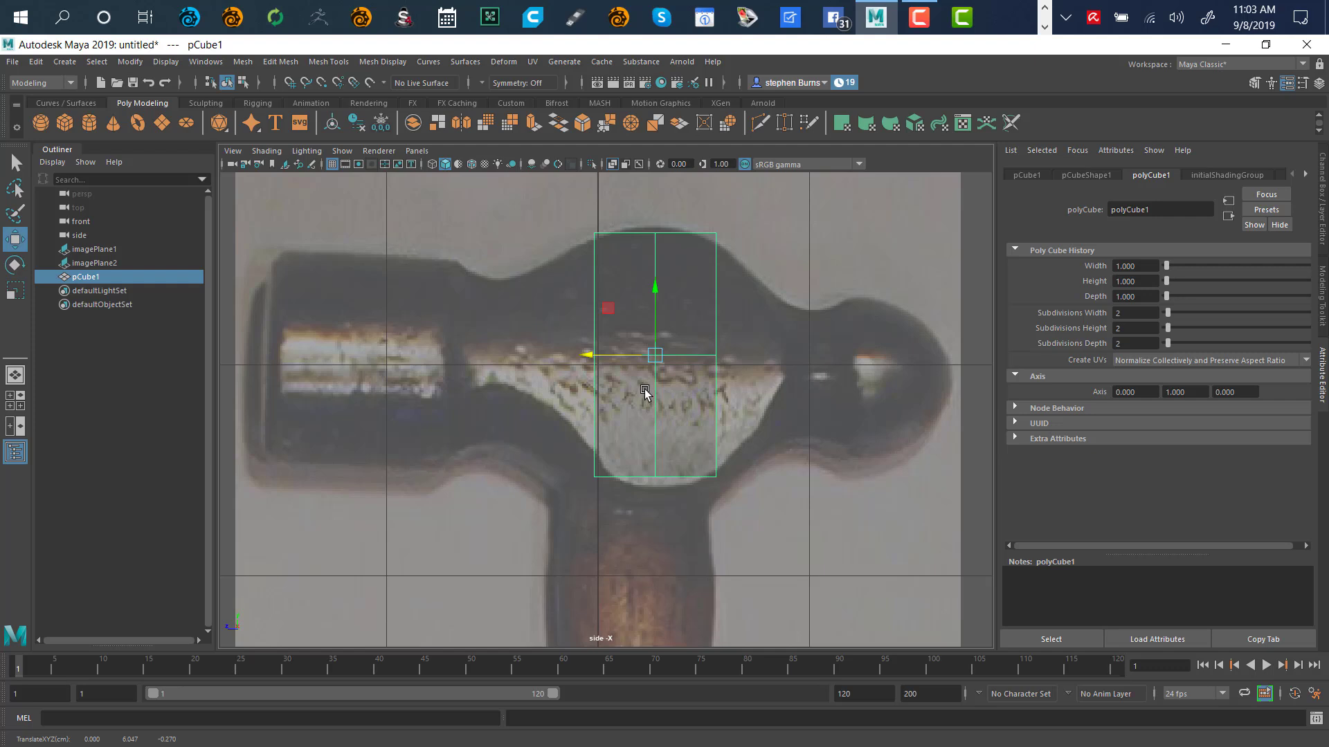
pyautogui.press('r')
pyautogui.moveTo(655, 299); pyautogui.dragTo(655, 298)
# In front view, narrow the cube and center it over the front reference image
pyautogui.press('w')
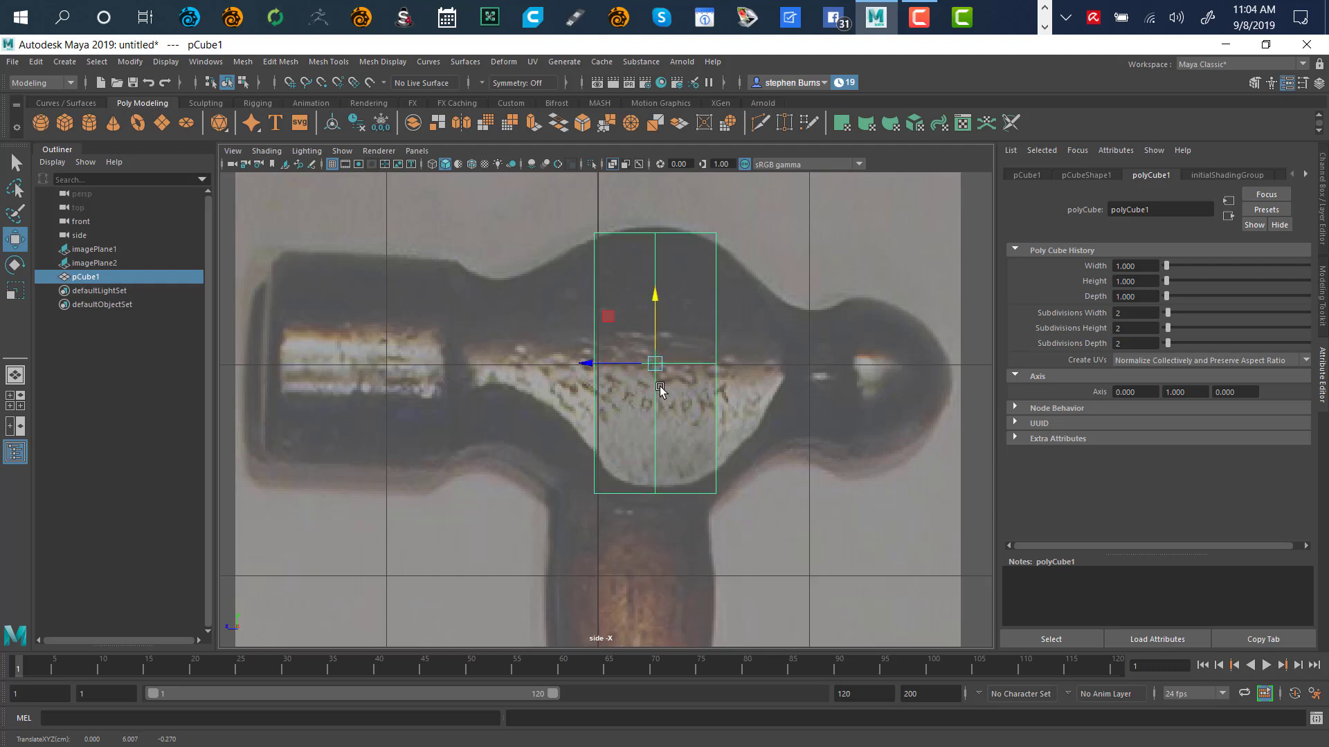
pyautogui.press('space')
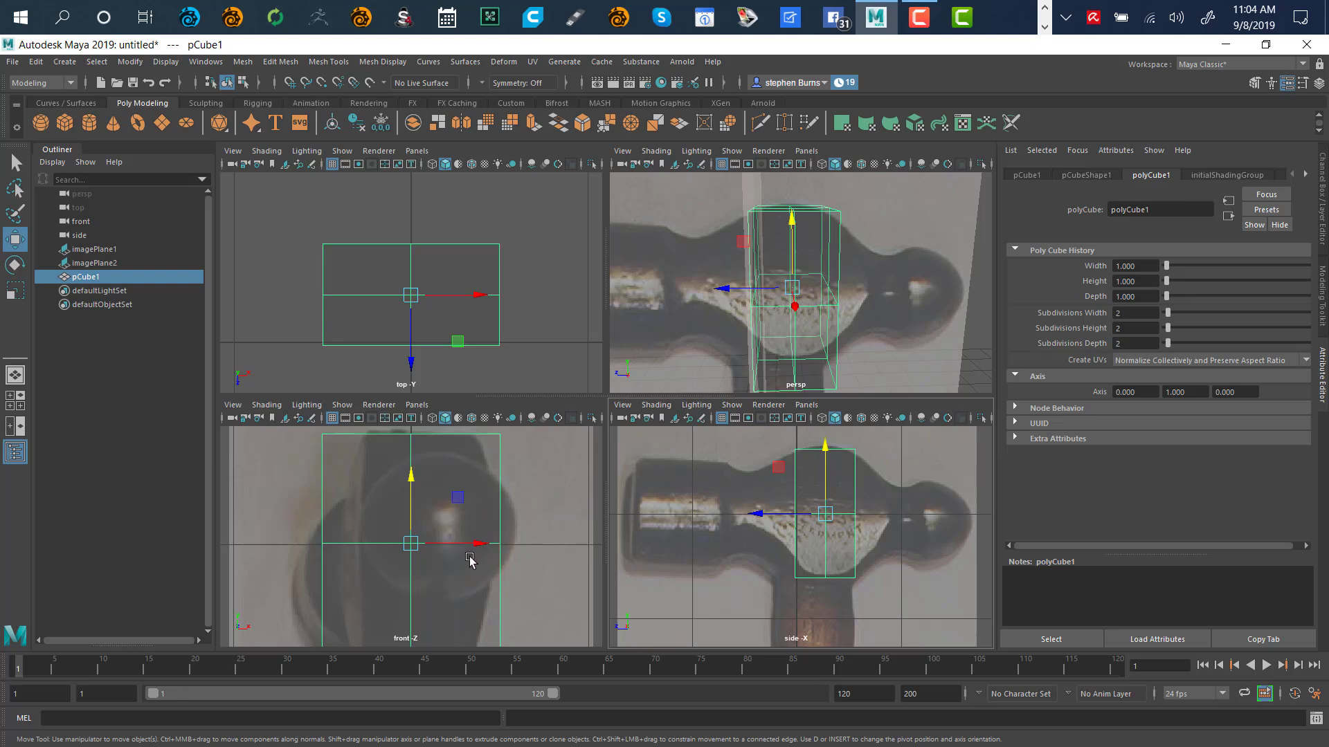
pyautogui.press('r')
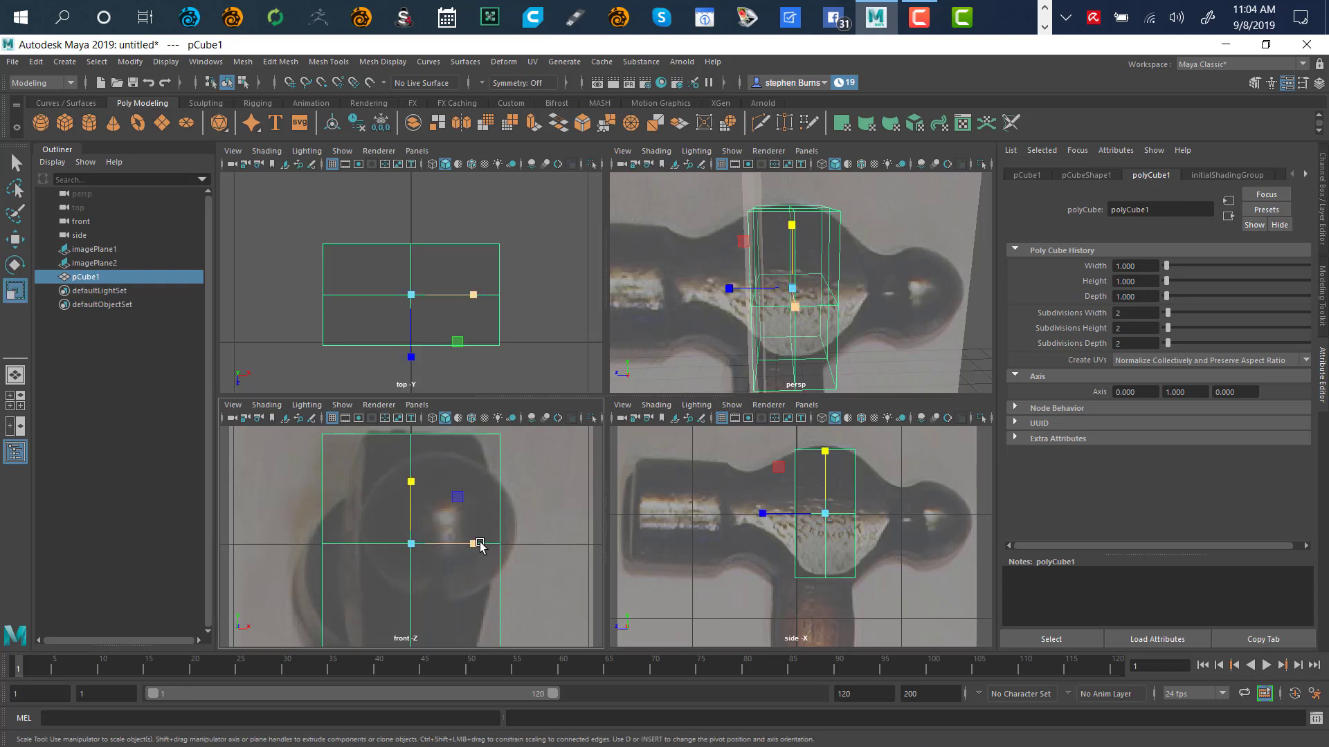
pyautogui.moveTo(473, 545); pyautogui.dragTo(463, 558)
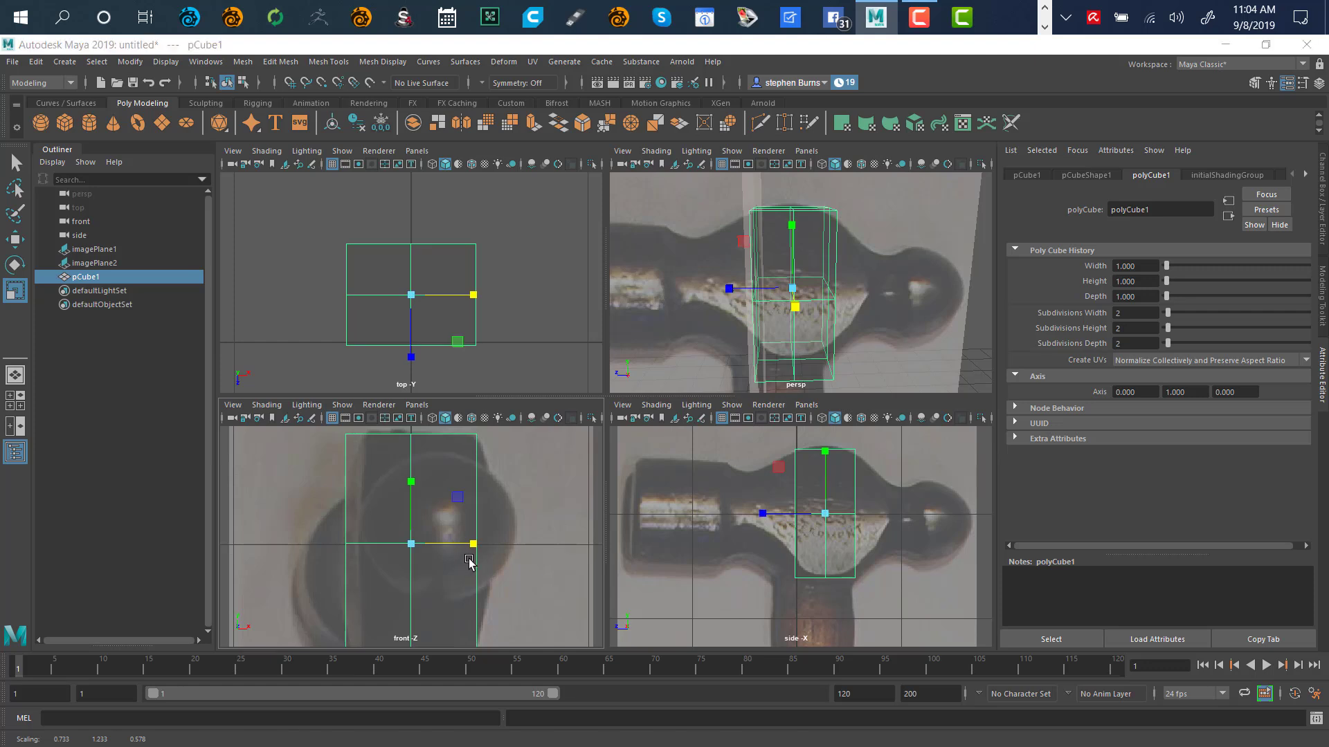
pyautogui.press('space')
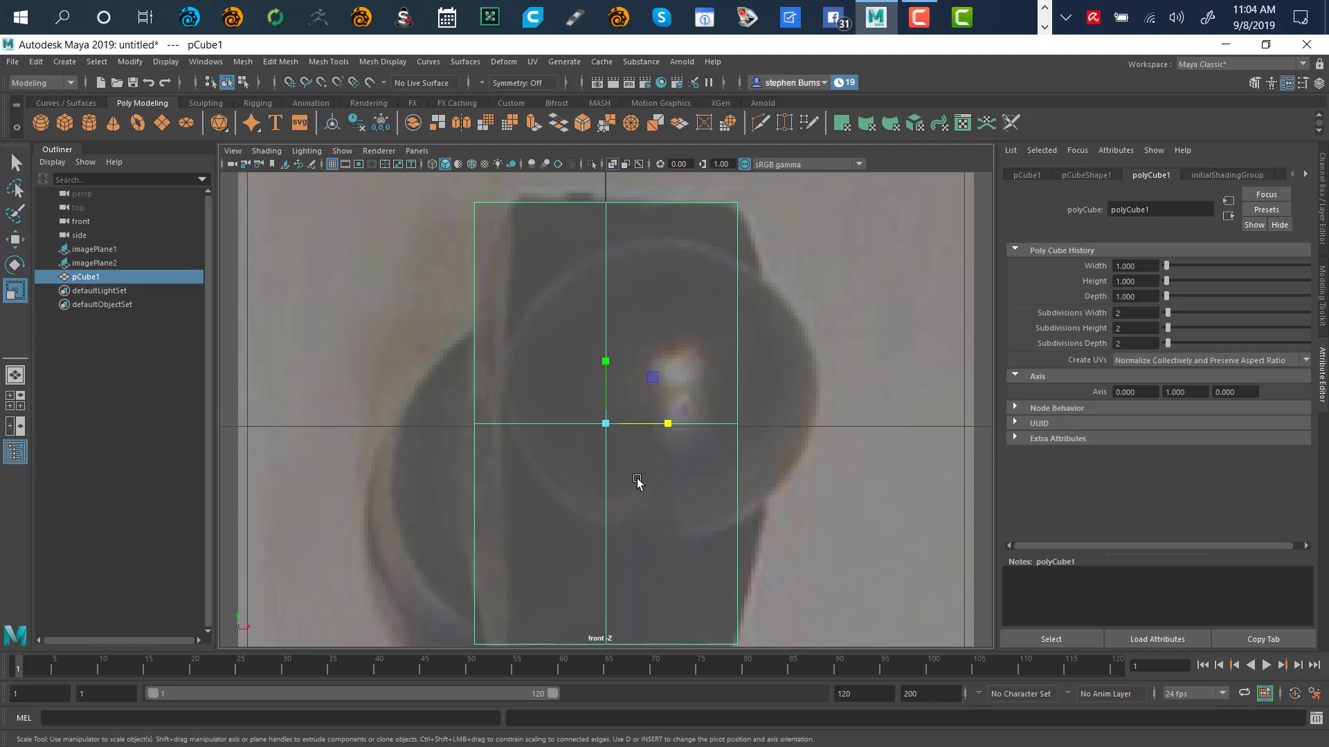
pyautogui.press('w')
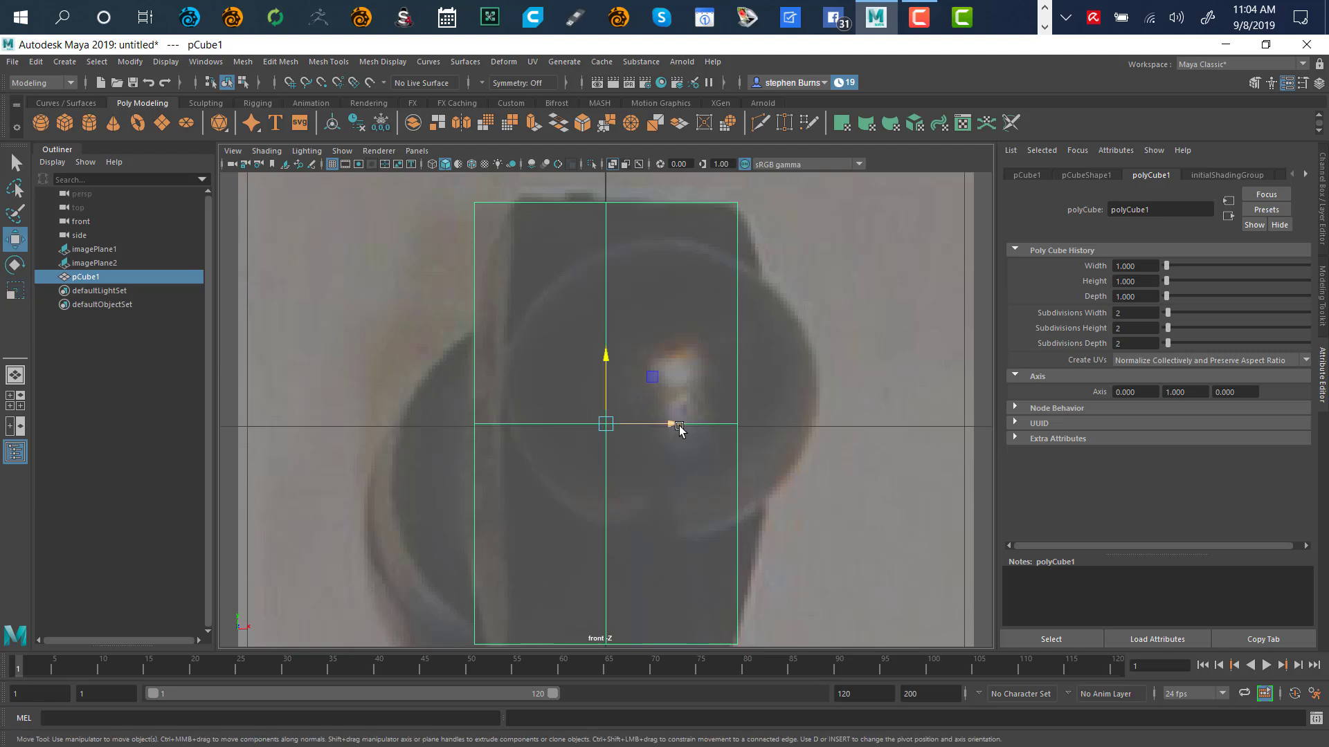
pyautogui.moveTo(679, 430); pyautogui.dragTo(695, 431)
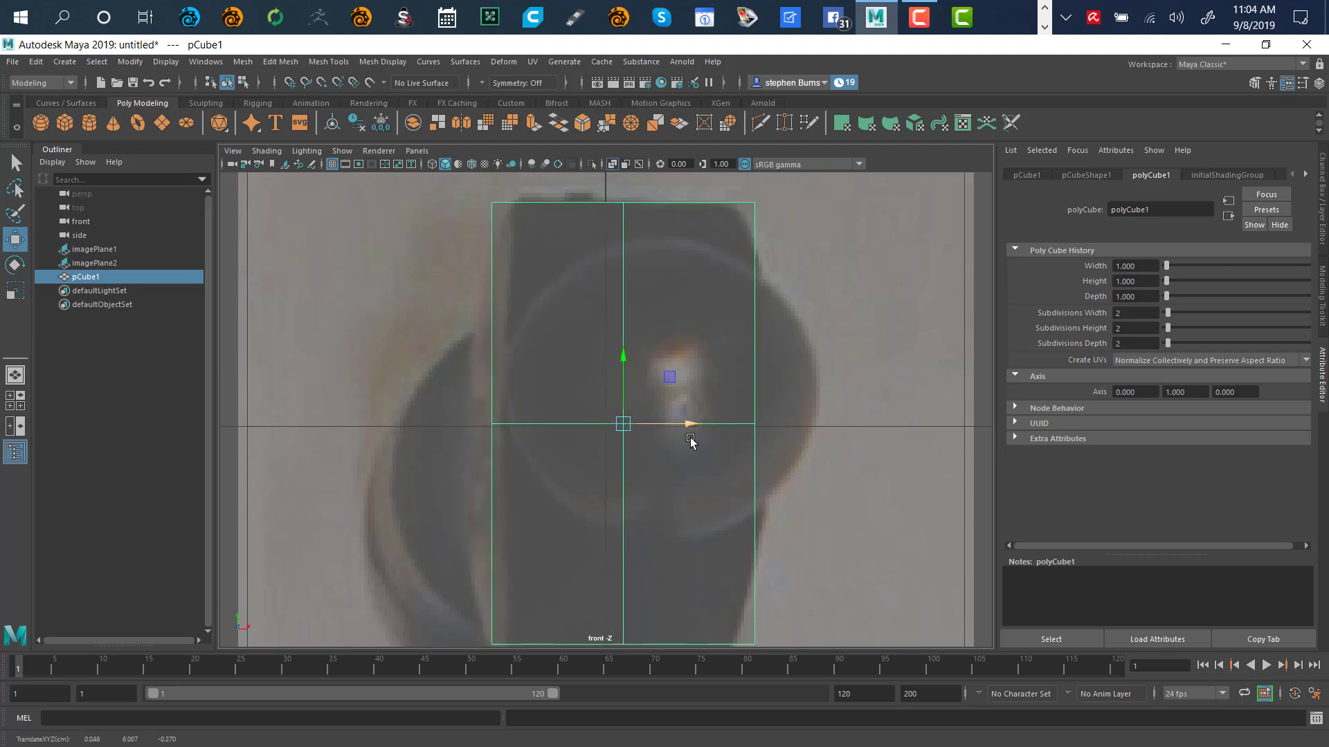
pyautogui.press('space')
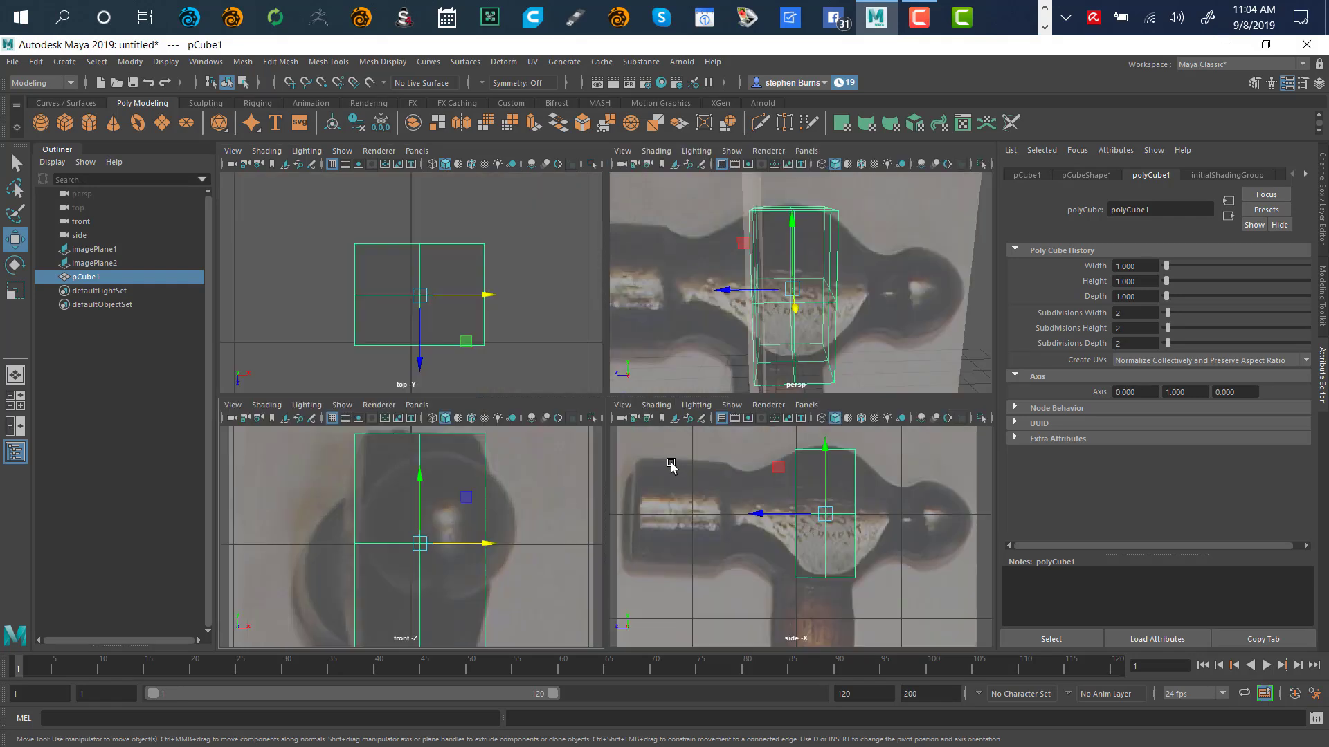
pyautogui.hotkey('shift', 'f')
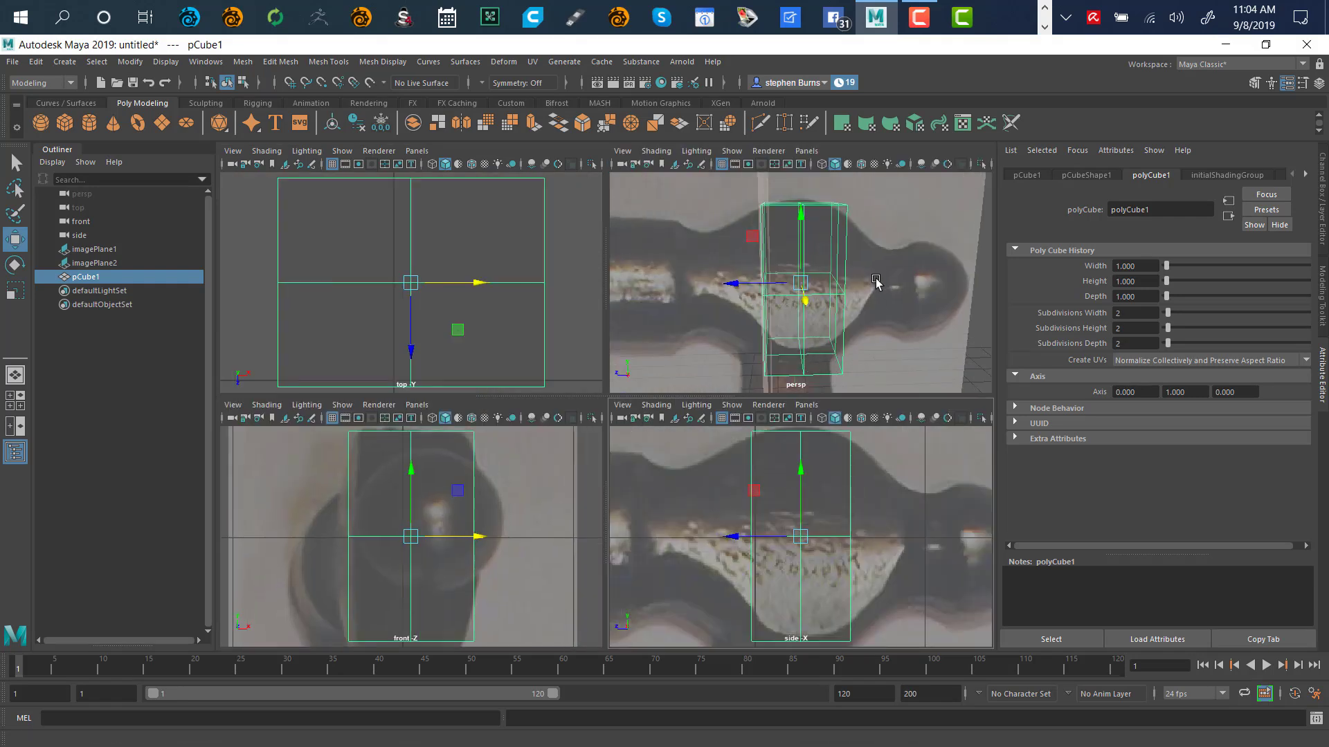
pyautogui.keyDown('alt'); pyautogui.moveTo(873, 325); pyautogui.dragTo(679, 425); pyautogui.keyUp('alt')
pyautogui.press('space')
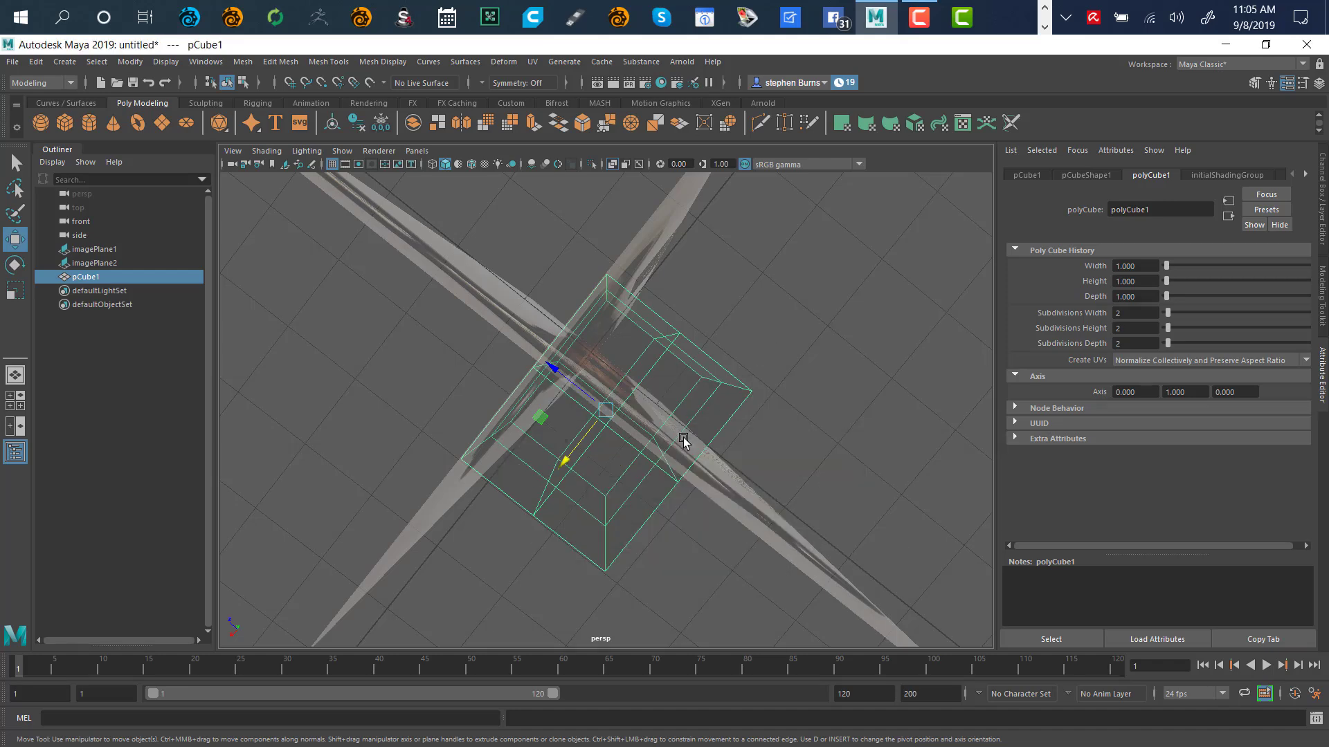
pyautogui.press('space')
pyautogui.press('space')
pyautogui.press('space')
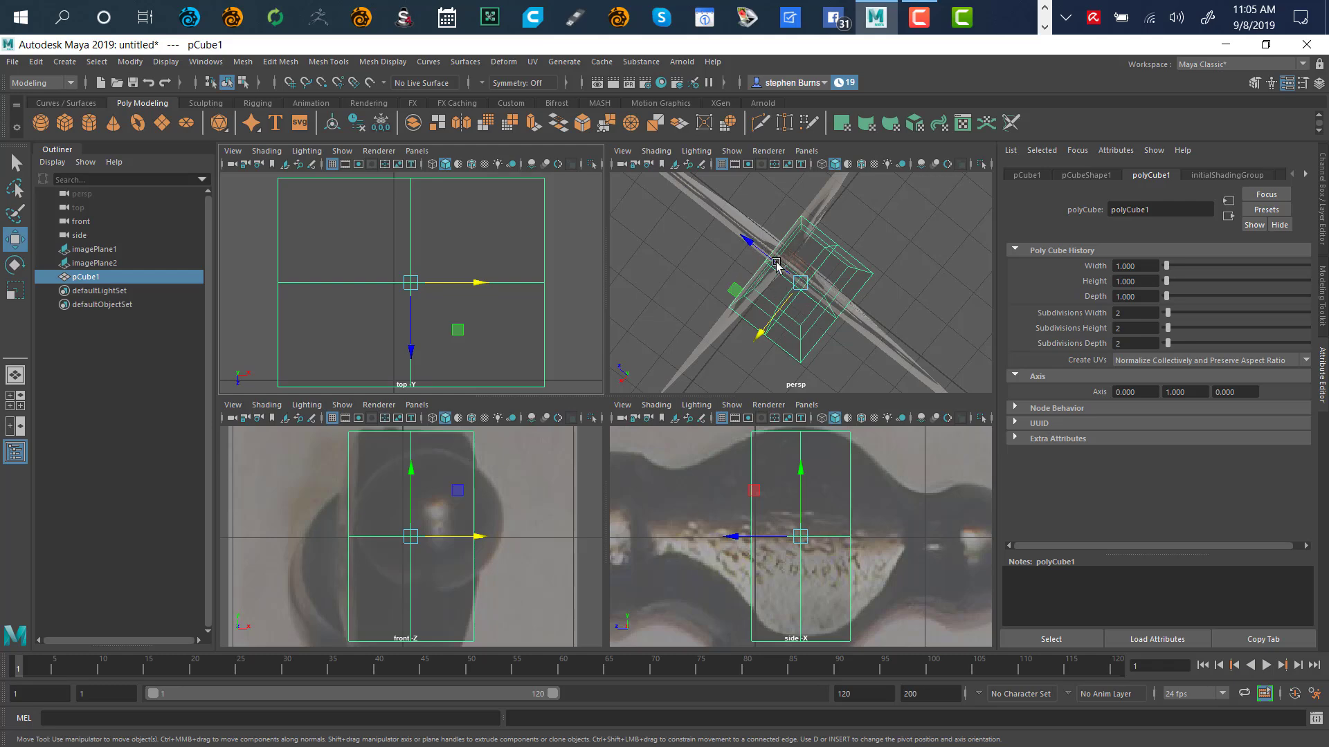
pyautogui.keyDown('alt'); pyautogui.moveTo(787, 321); pyautogui.dragTo(857, 275); pyautogui.keyUp('alt')
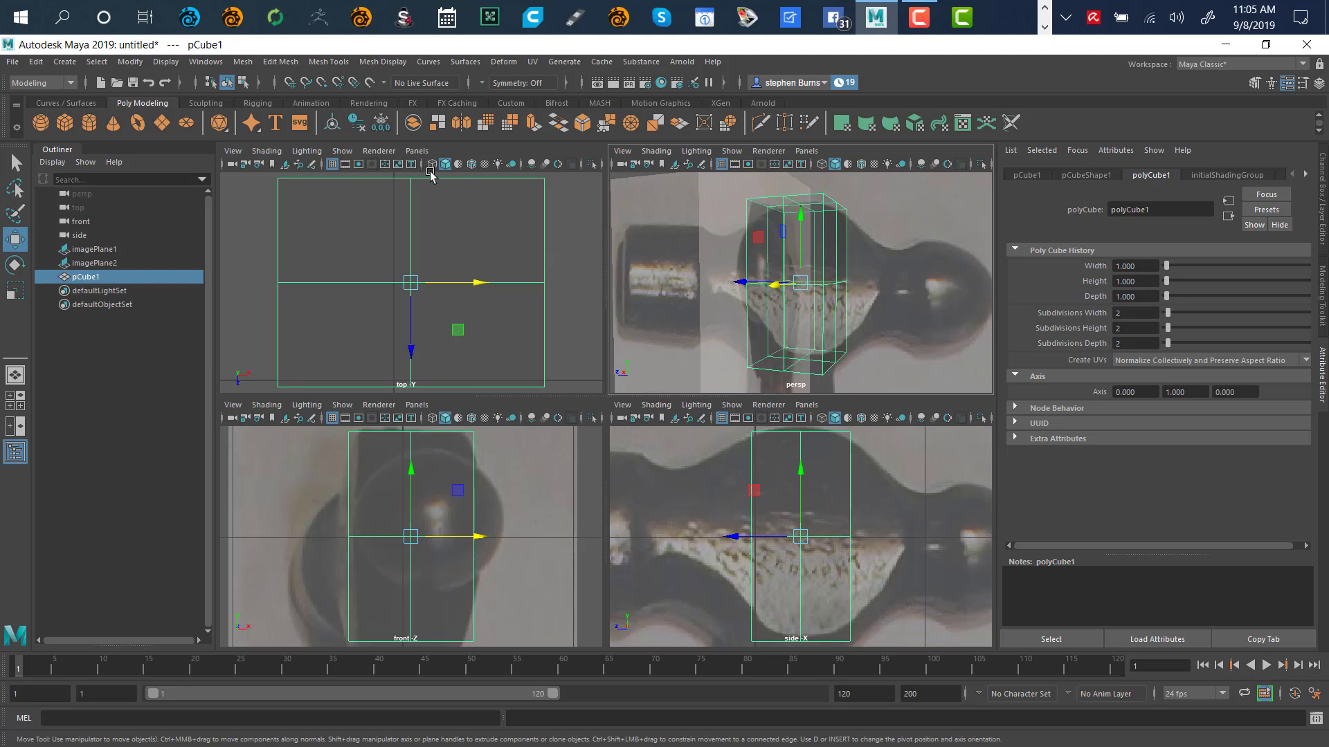
# Switch to component selection and maximize the perspective view looking down on the cube
pyautogui.click(243, 82)
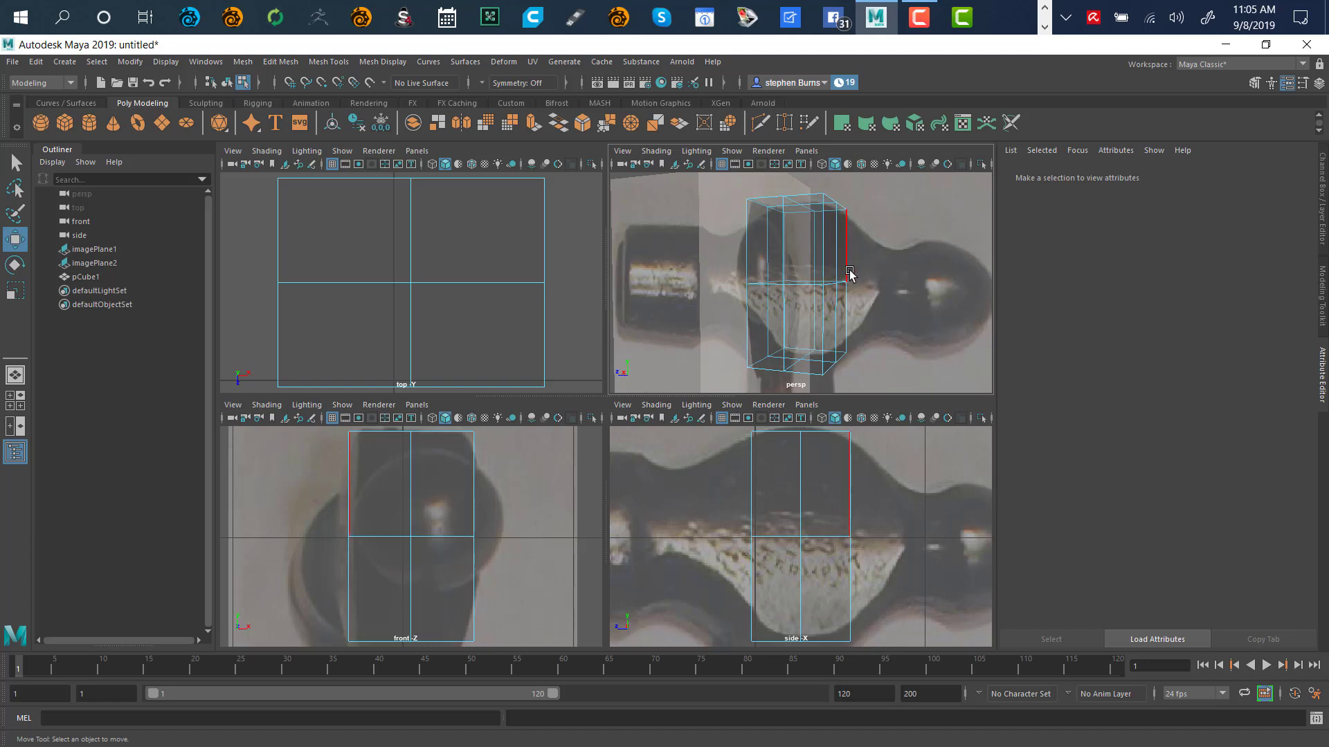
pyautogui.press('F8')
pyautogui.press('F8')
pyautogui.press('F8')
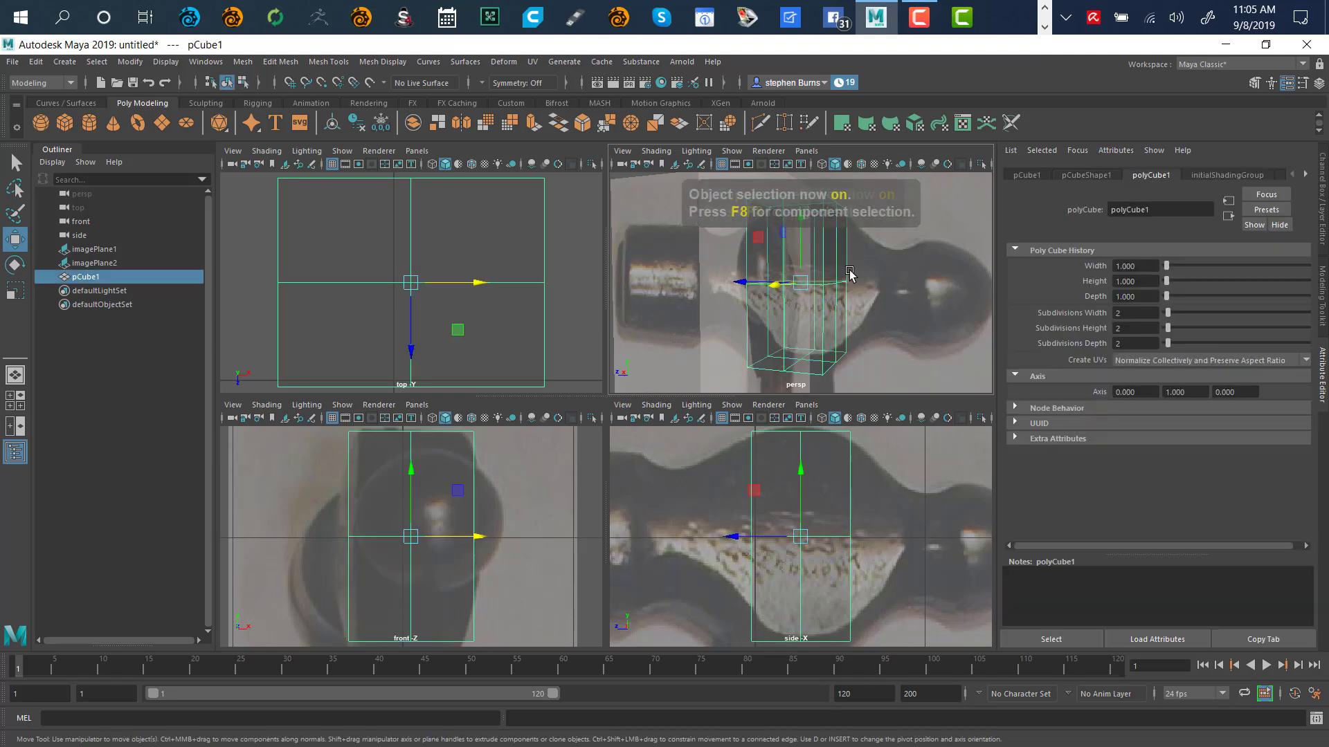
pyautogui.press('F8')
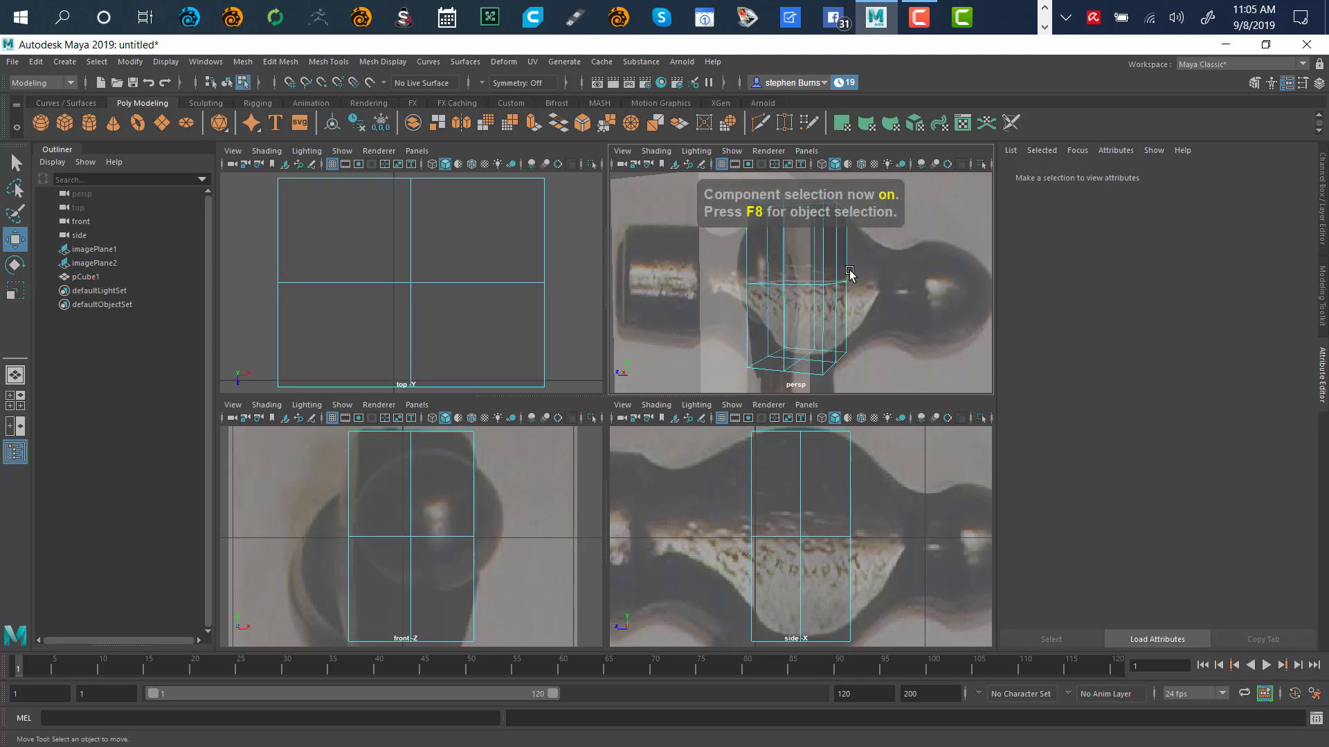
pyautogui.press('F8')
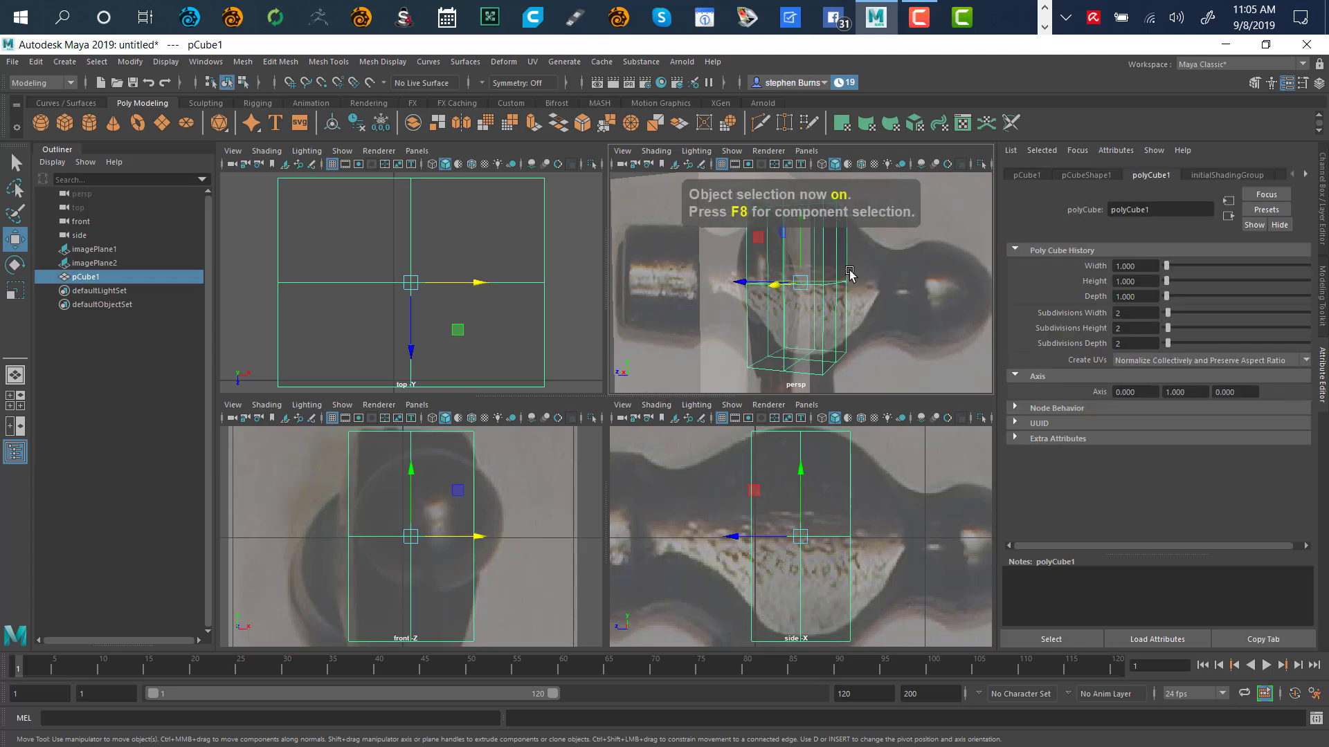
pyautogui.press('F8')
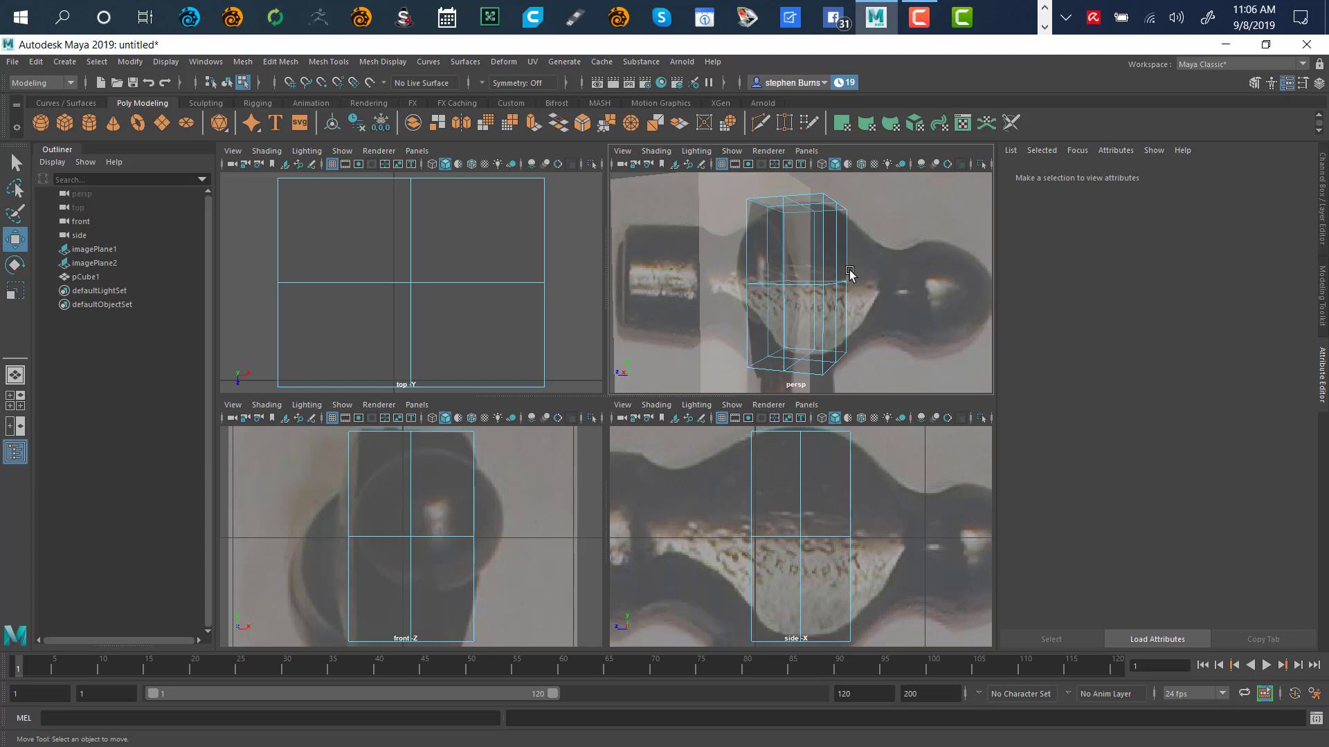
pyautogui.press('F8')
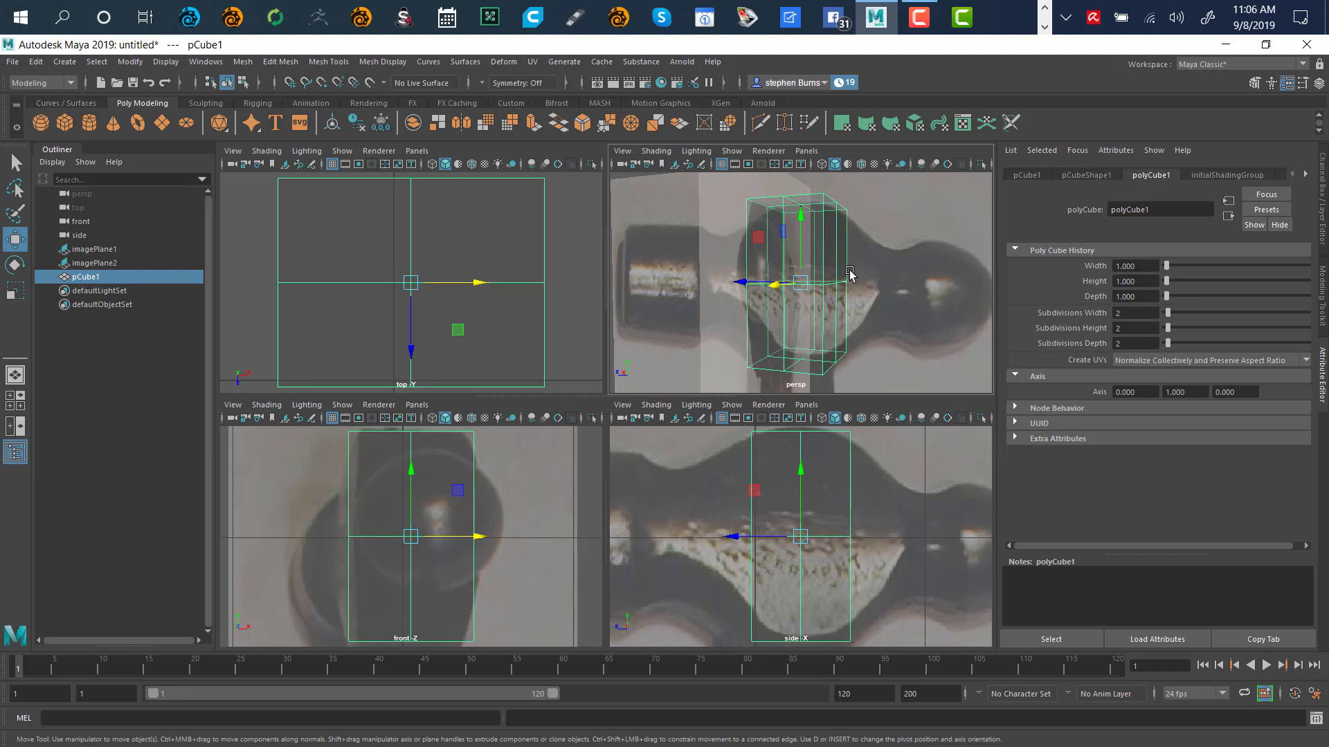
pyautogui.press('F8')
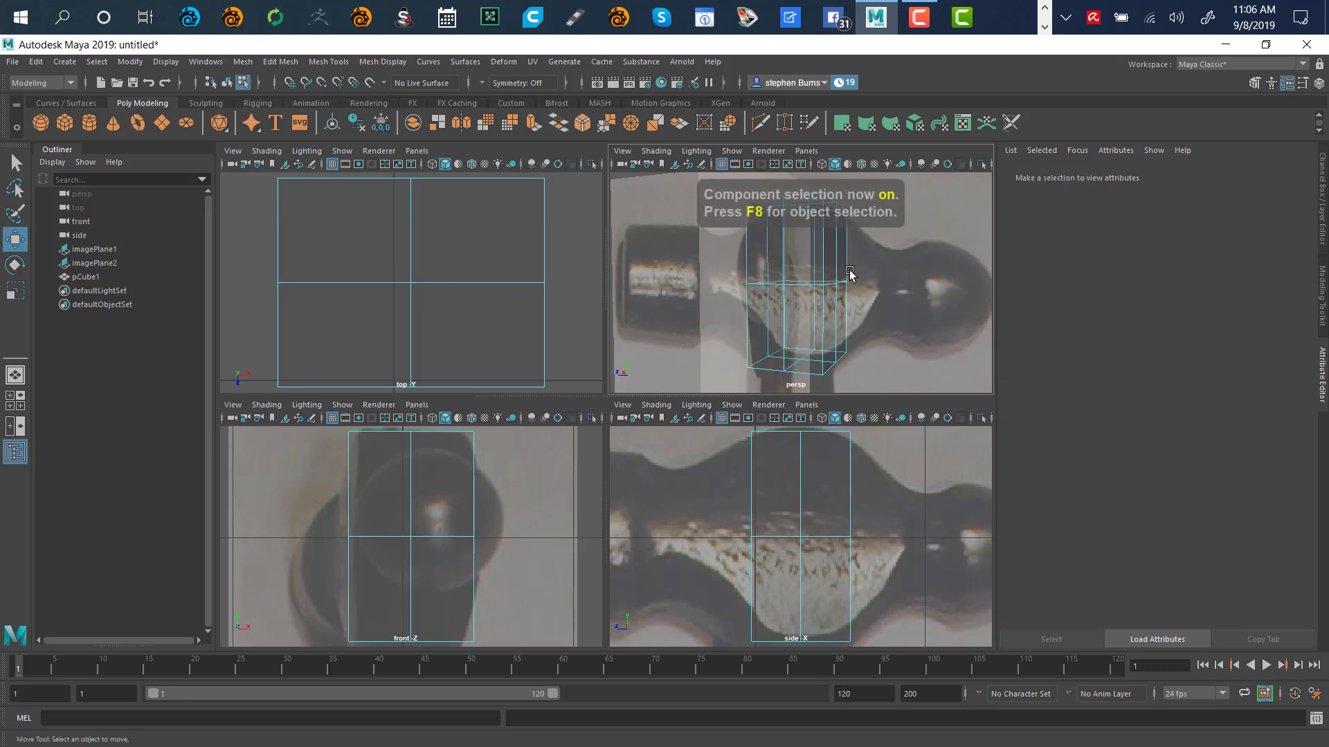
pyautogui.keyDown('alt'); pyautogui.moveTo(943, 287); pyautogui.dragTo(825, 270); pyautogui.keyUp('alt')
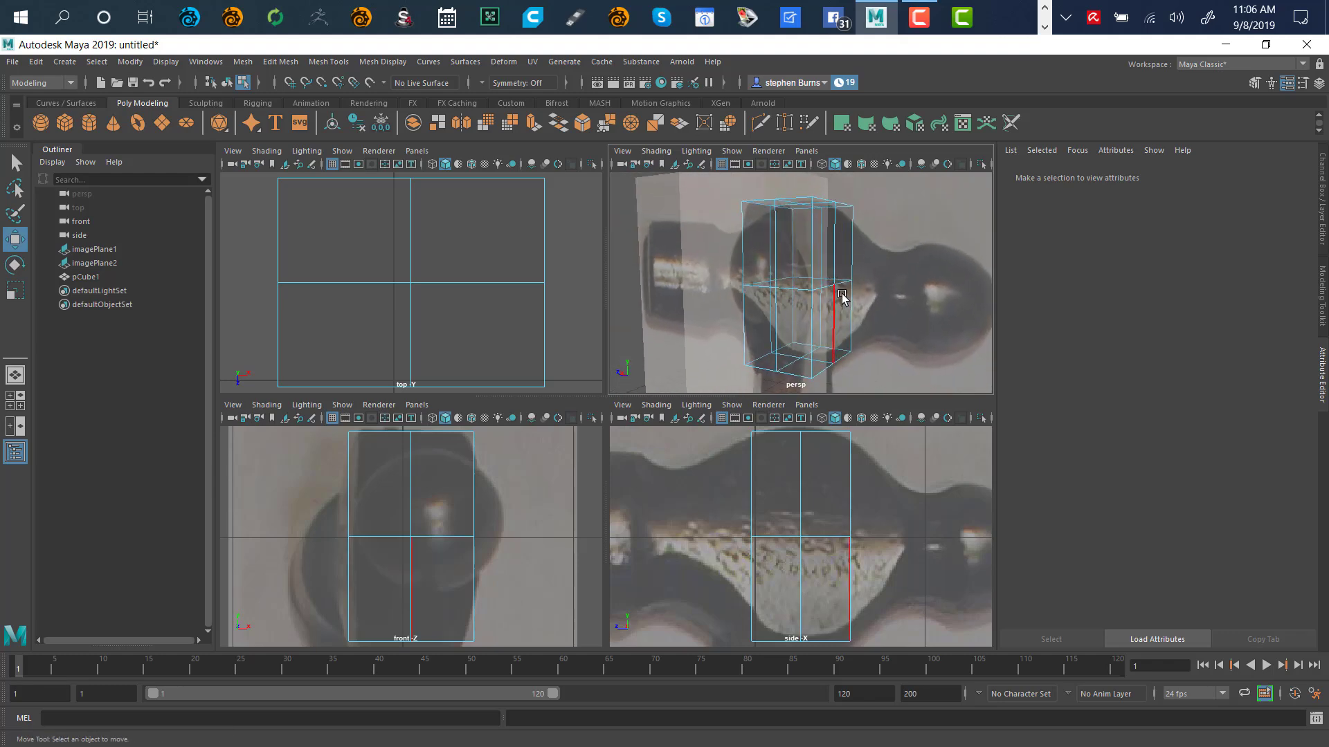
pyautogui.press('space')
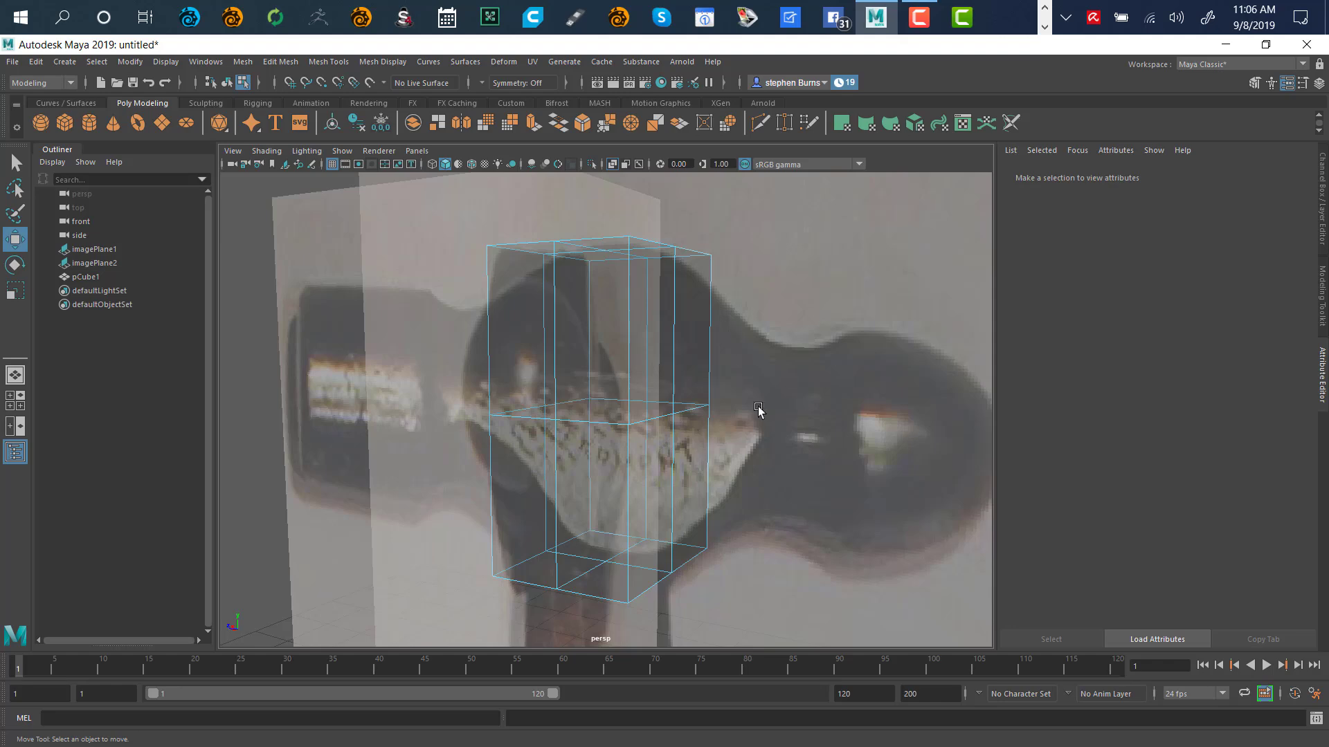
# Orbit around the box, dismiss the stray context menus, and restore the four-view layout
pyautogui.keyDown('alt'); pyautogui.moveTo(759, 412); pyautogui.dragTo(747, 355); pyautogui.keyUp('alt')
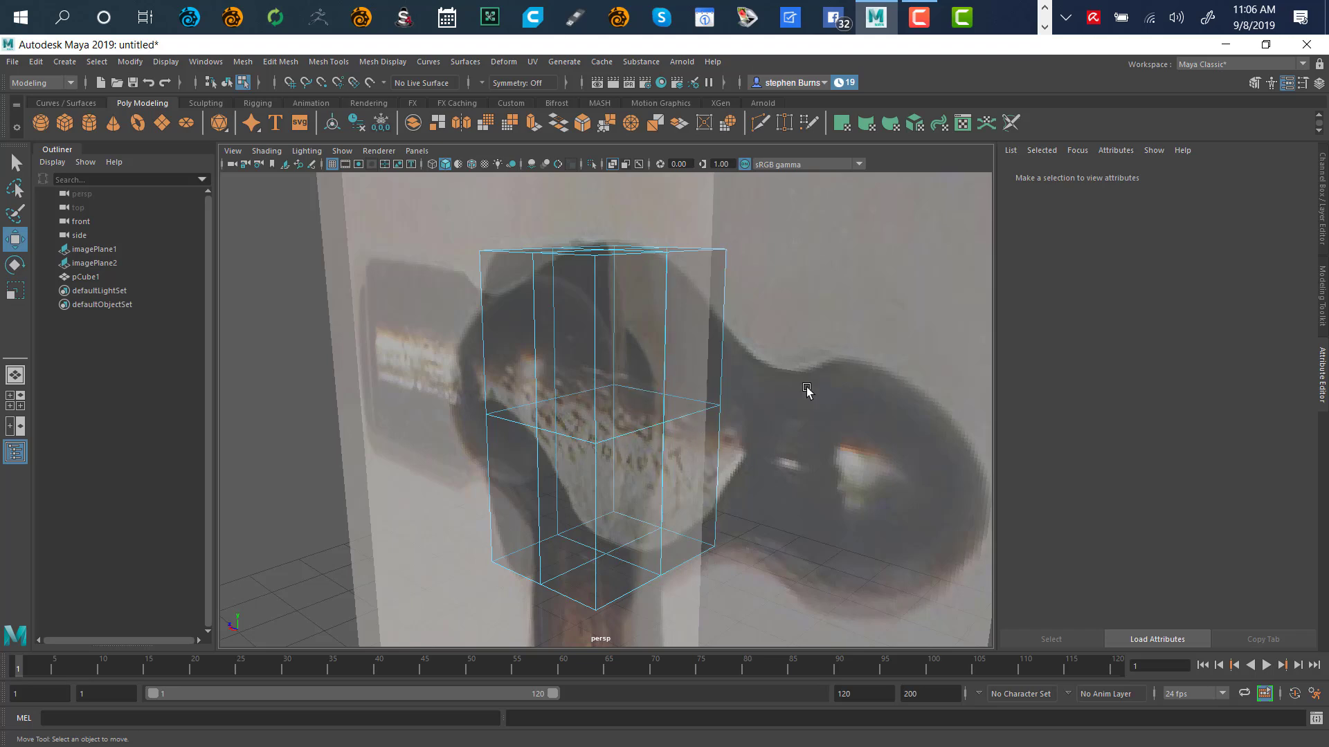
pyautogui.rightClick(838, 365)
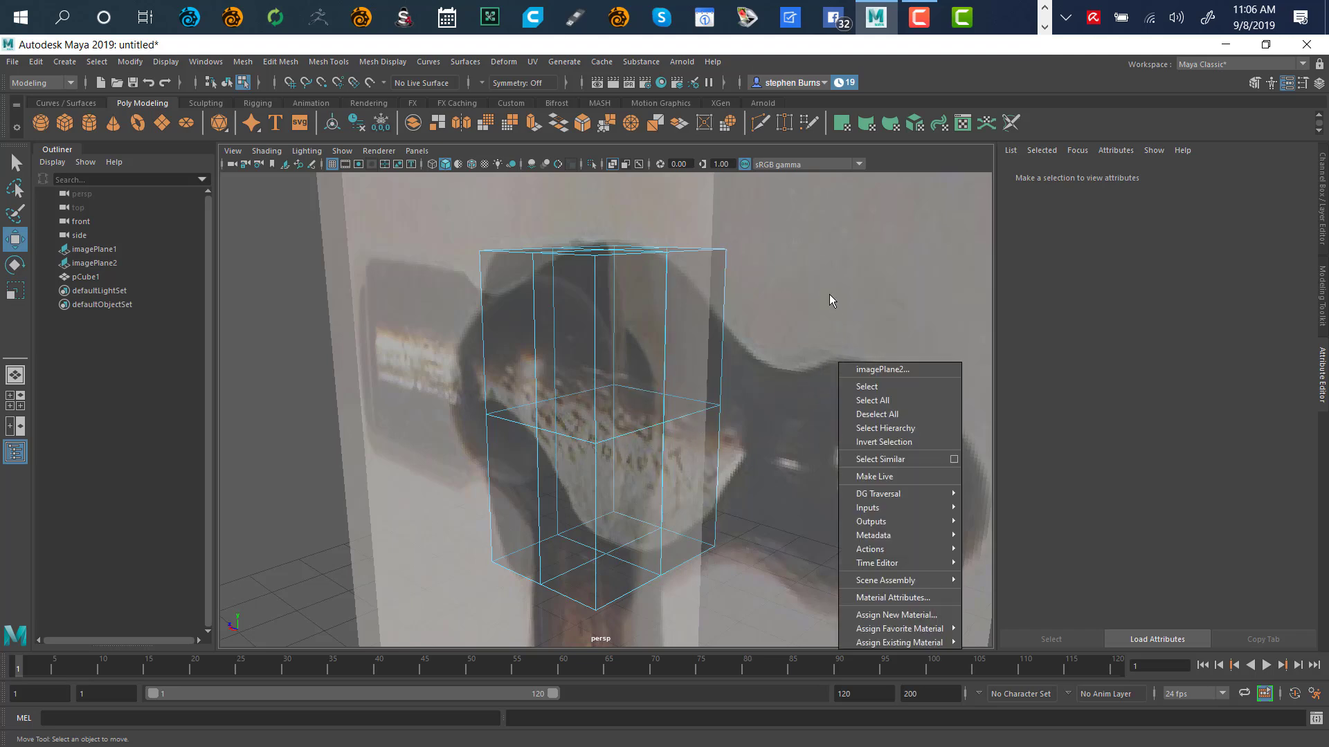
pyautogui.click(915, 283)
pyautogui.rightClick(816, 420)
pyautogui.click(816, 376)
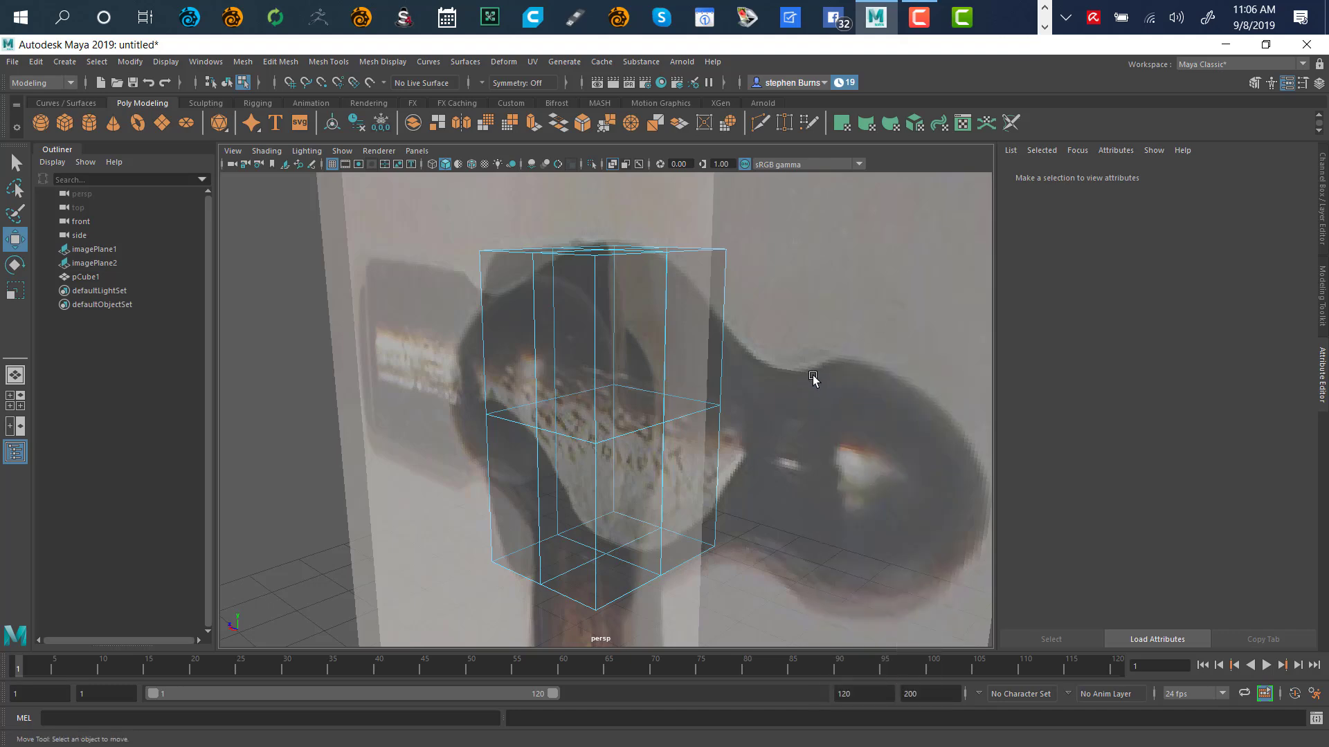
pyautogui.press('space')
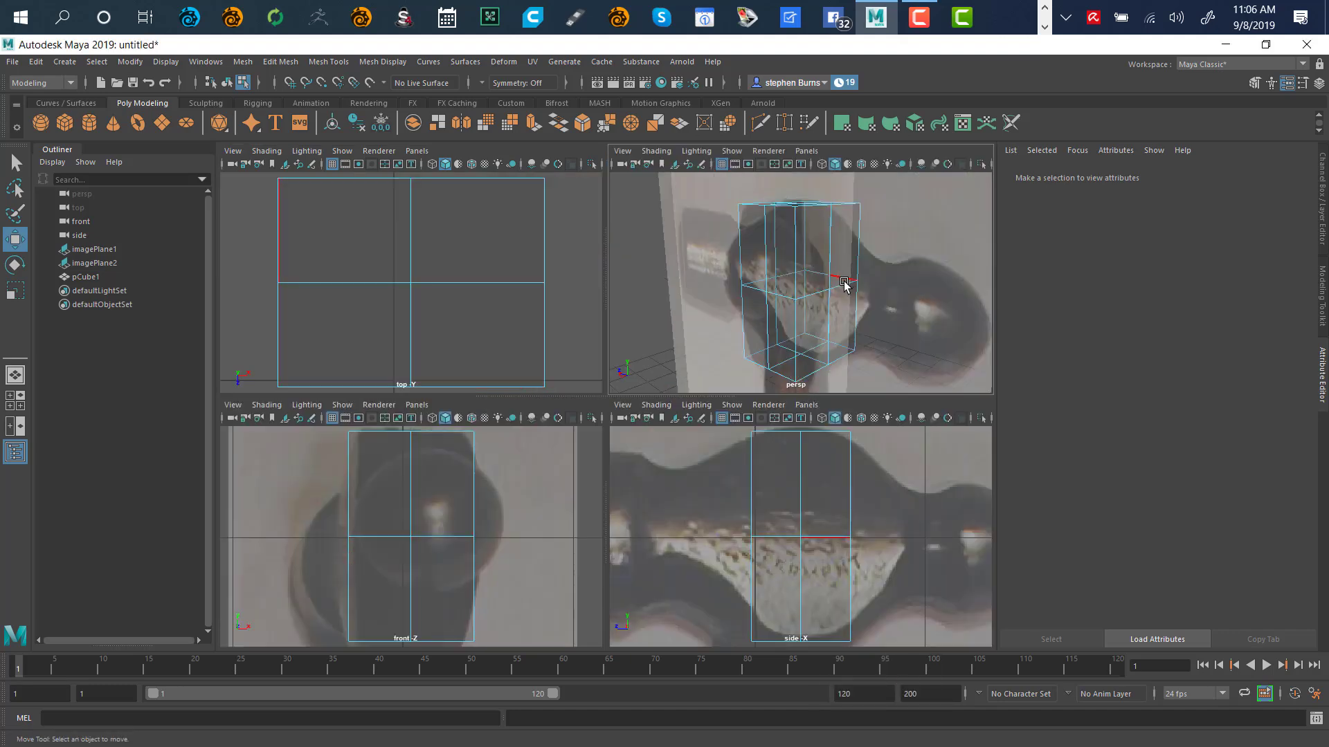
# Activate the Select tool and bring up the box's component mode marking menu
pyautogui.rightClick(890, 486)
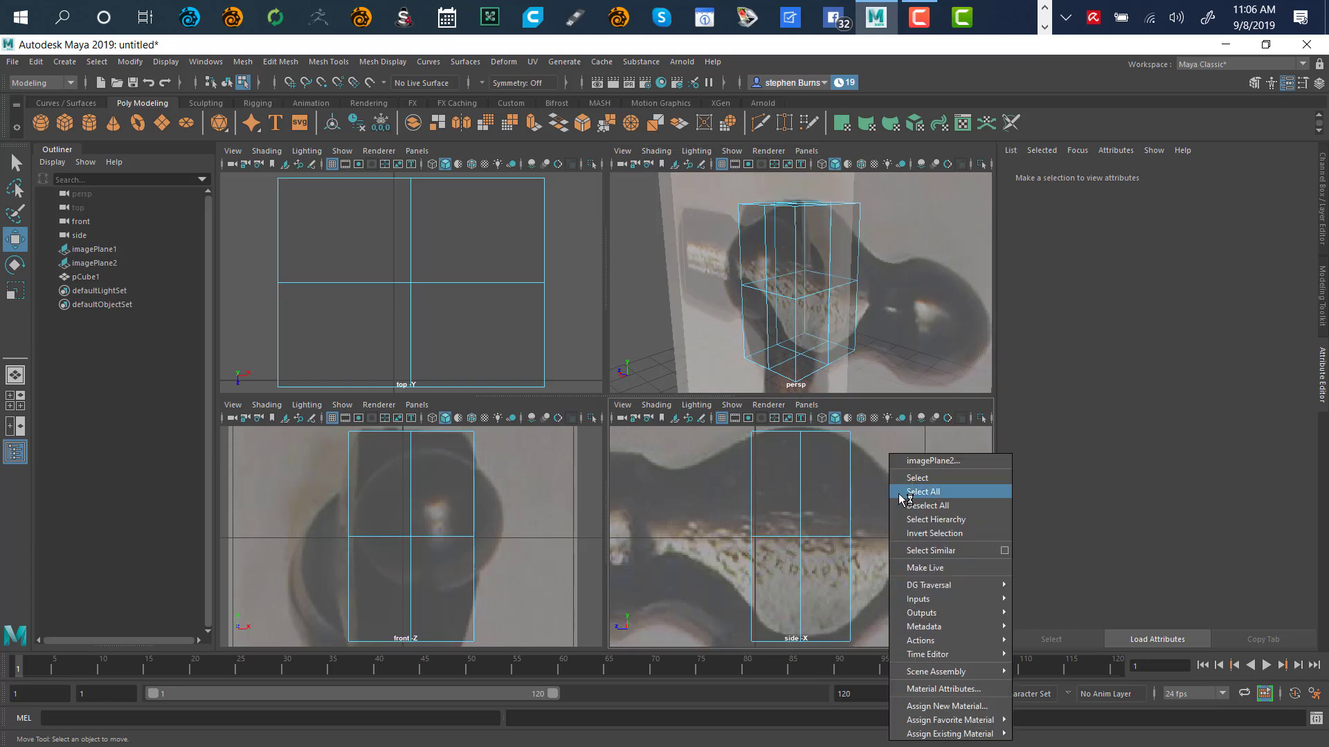
pyautogui.click(880, 361)
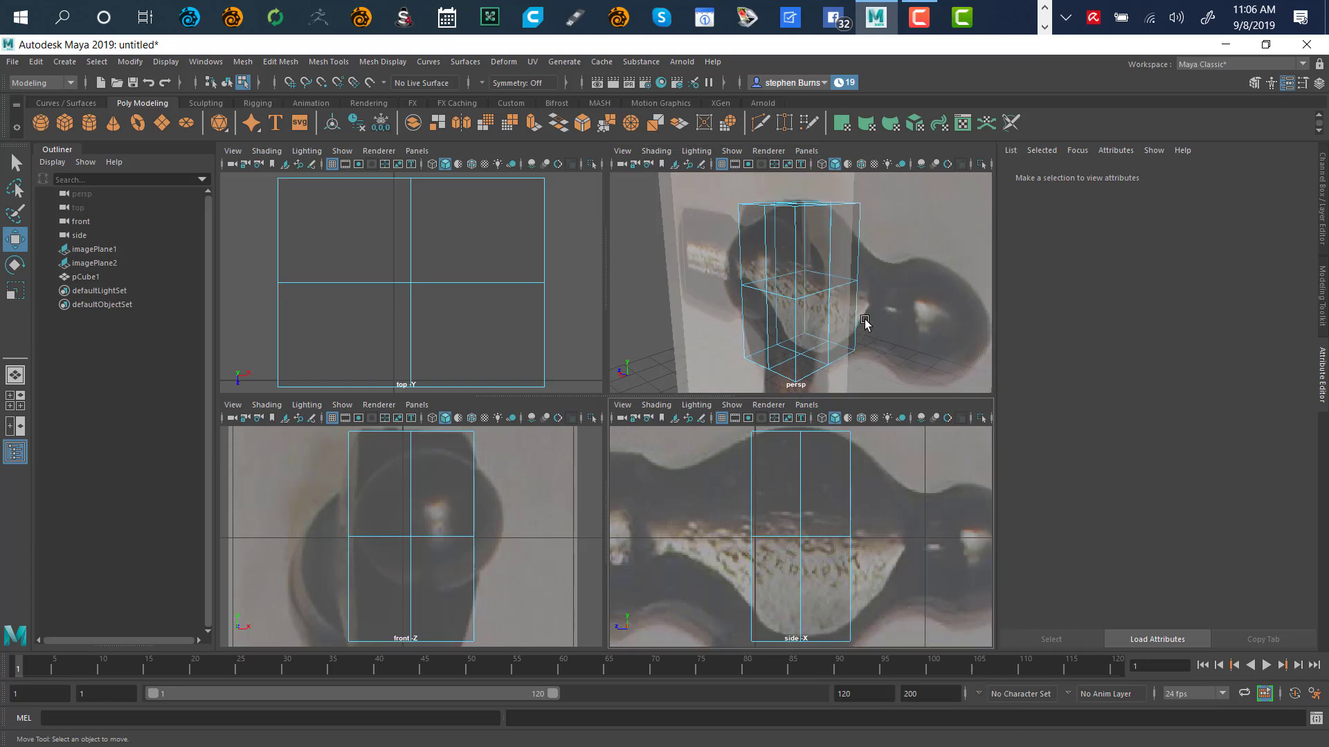
pyautogui.press('q')
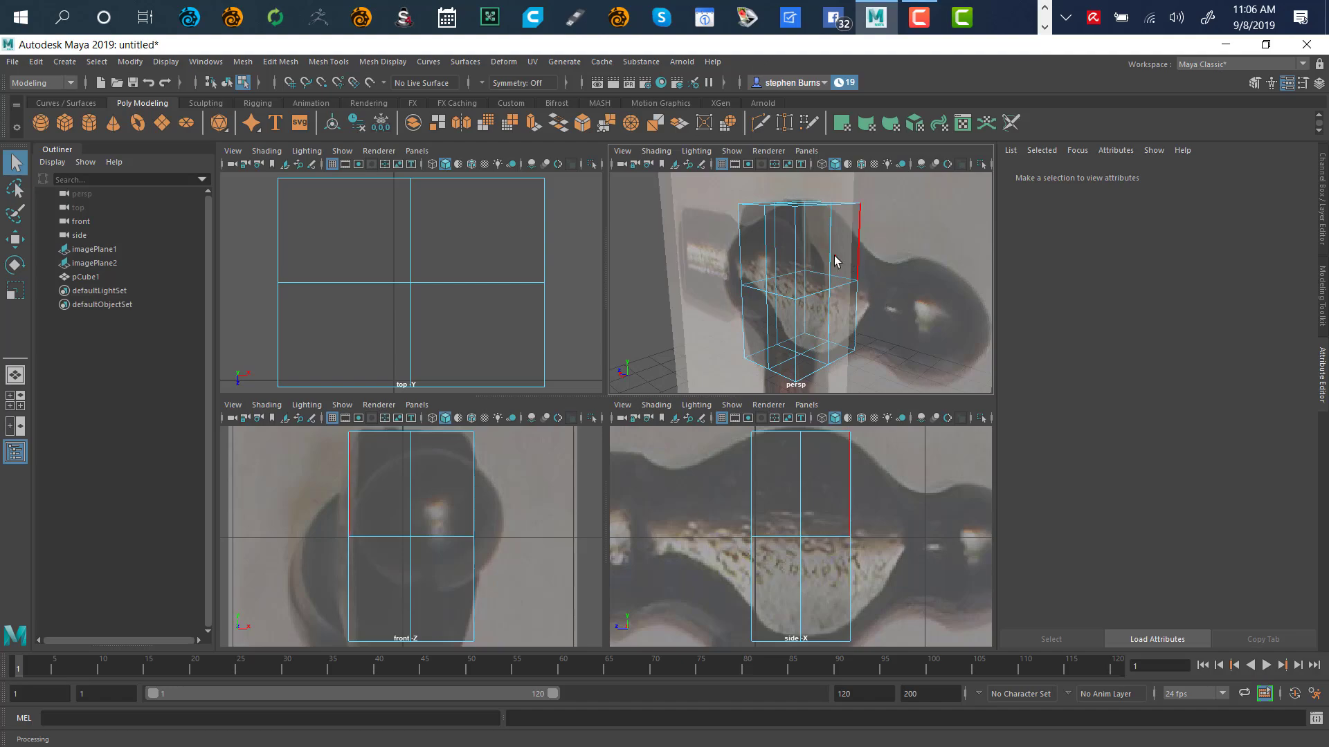
pyautogui.rightClick(895, 283)
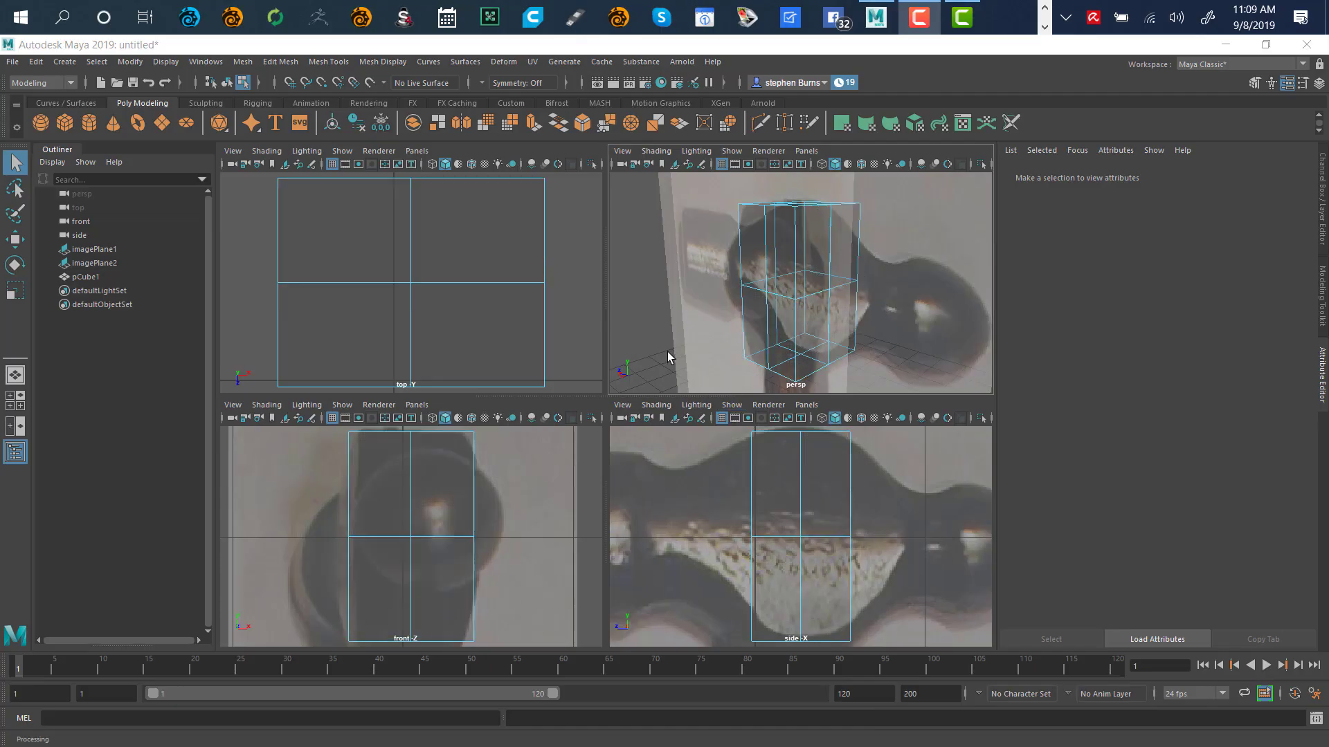
pyautogui.moveTo(648, 352); pyautogui.dragTo(657, 393, button='right')
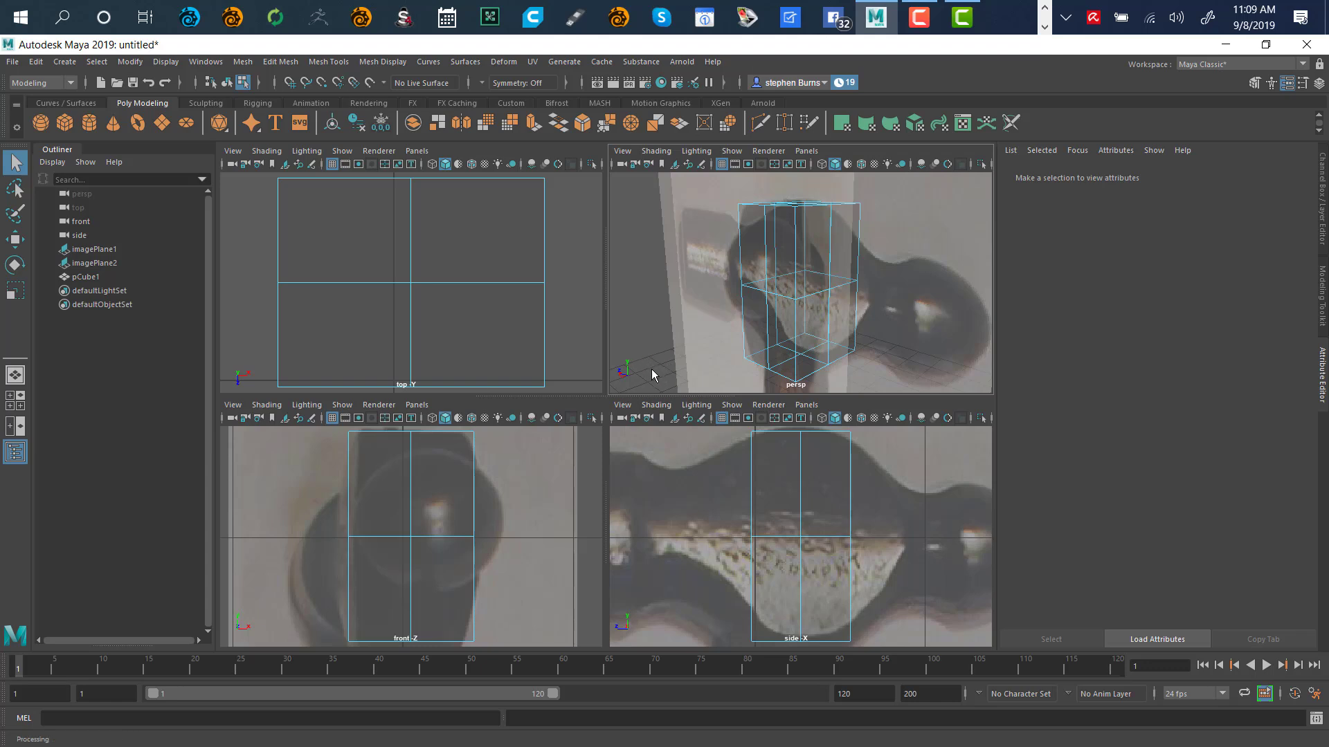
pyautogui.moveTo(651, 368); pyautogui.dragTo(652, 369, button='right')
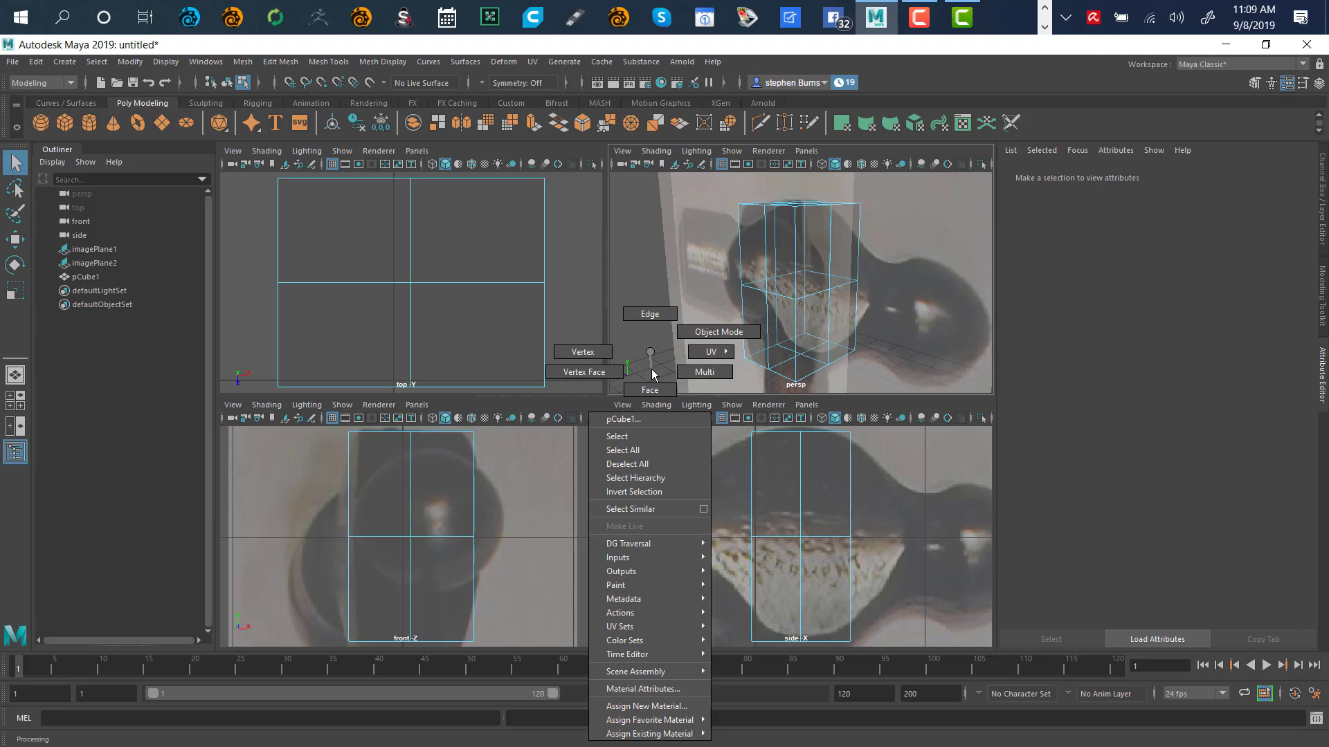
# Enter face mode and select the four front faces of the box for scaling
pyautogui.moveTo(653, 375)
pyautogui.mouseDown(button='right')
pyautogui.moveTo(713, 353)
pyautogui.moveTo(654, 397)
pyautogui.moveTo(638, 333)
pyautogui.moveTo(648, 391)
pyautogui.mouseUp(button='right')
pyautogui.click(808, 254)
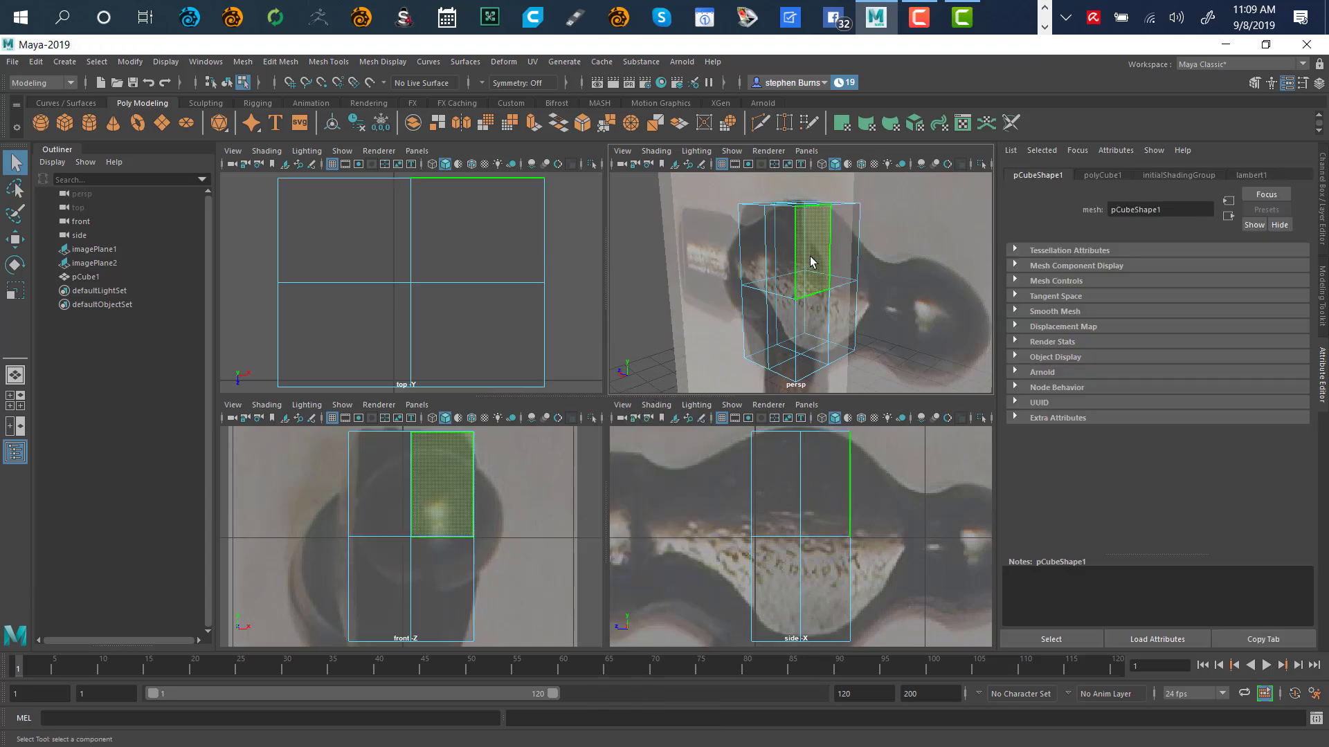
pyautogui.keyDown('shift'); pyautogui.click(845, 254); pyautogui.keyUp('shift')
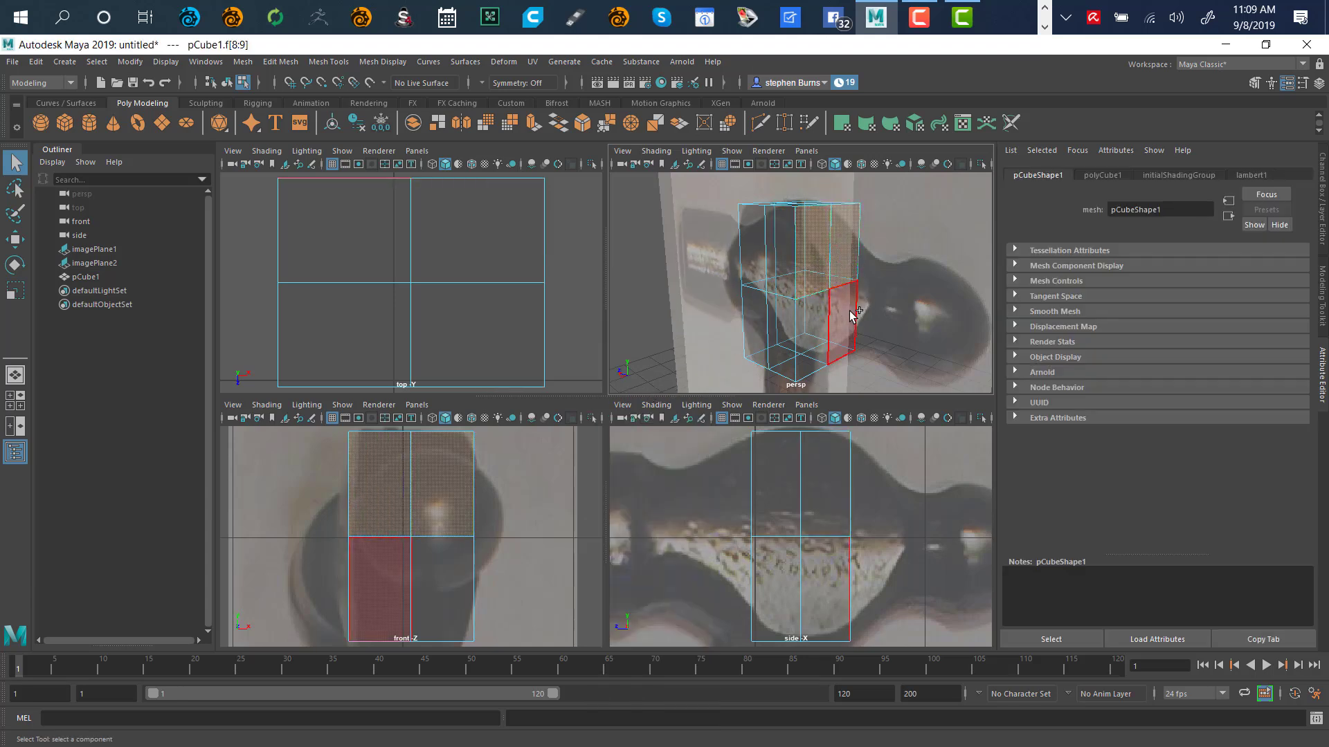
pyautogui.keyDown('shift'); pyautogui.click(856, 305); pyautogui.keyUp('shift')
pyautogui.keyDown('shift'); pyautogui.click(819, 314); pyautogui.keyUp('shift')
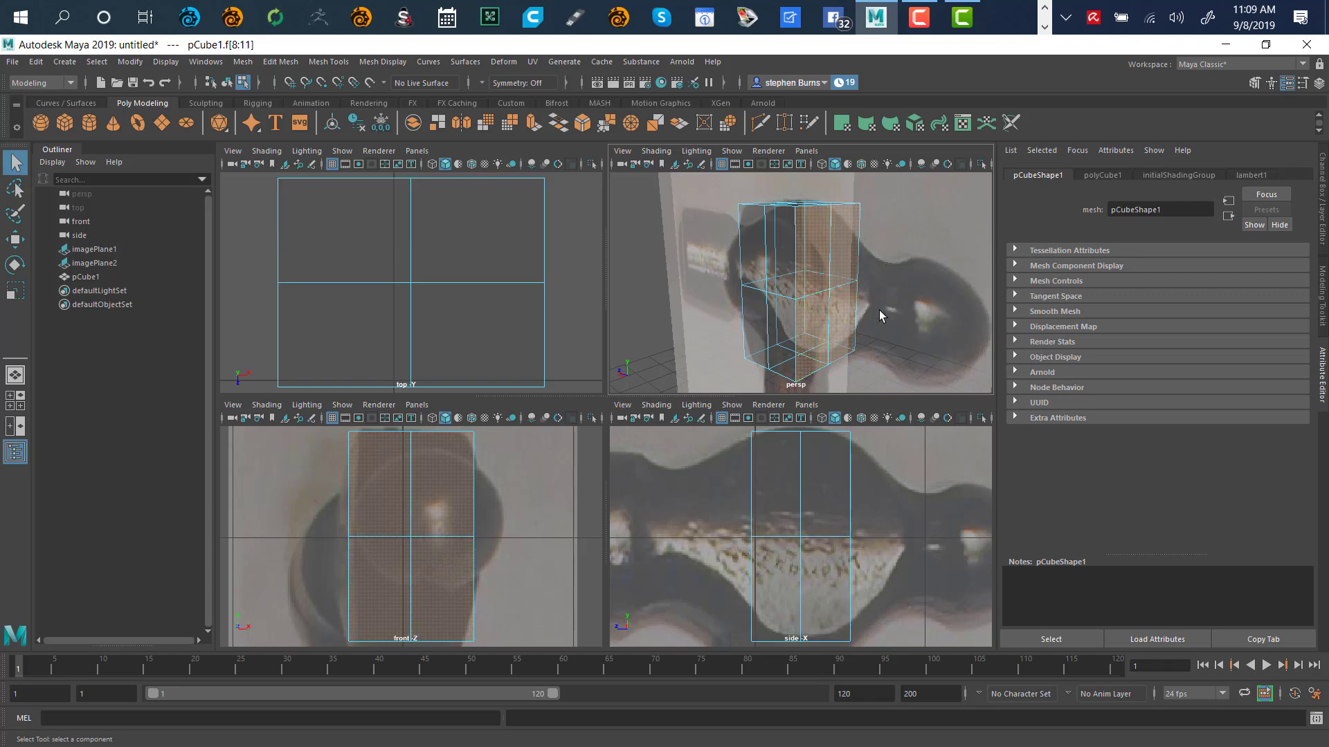
pyautogui.keyDown('alt'); pyautogui.moveTo(907, 292); pyautogui.dragTo(822, 346); pyautogui.keyUp('alt')
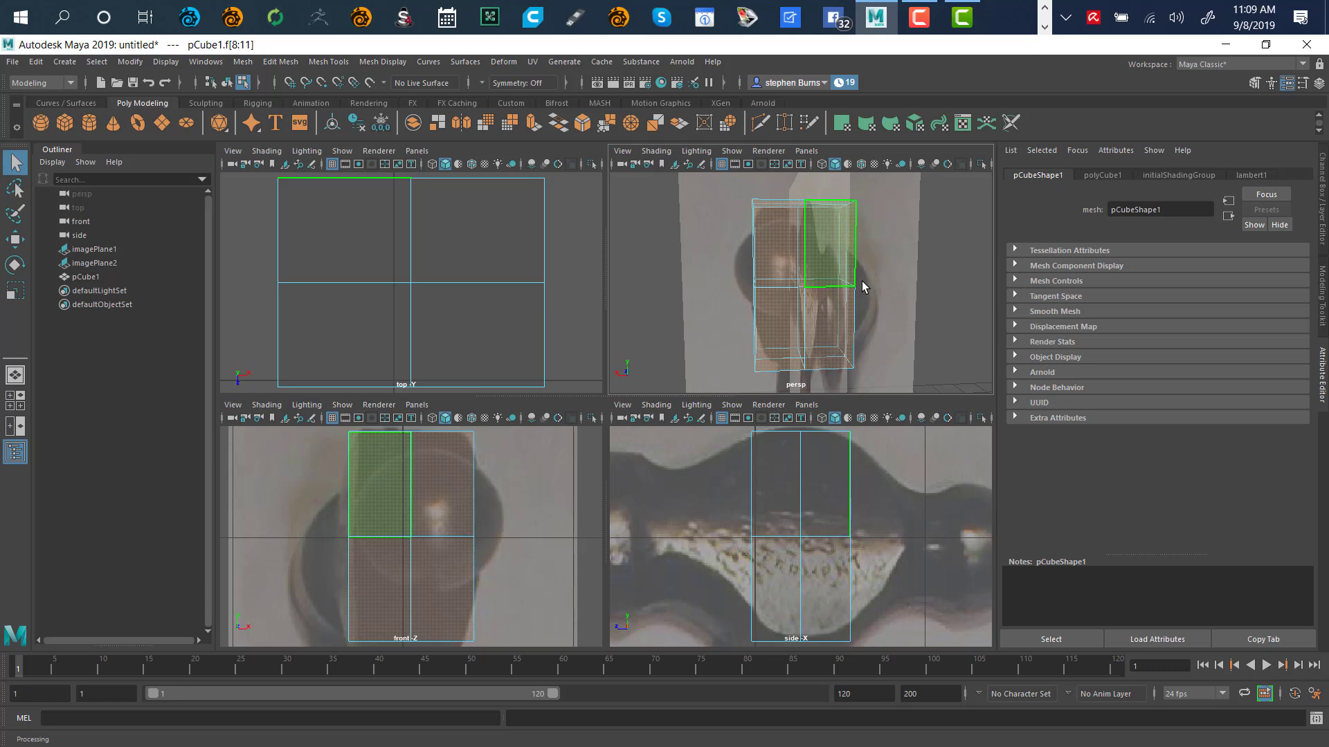
pyautogui.press('r')
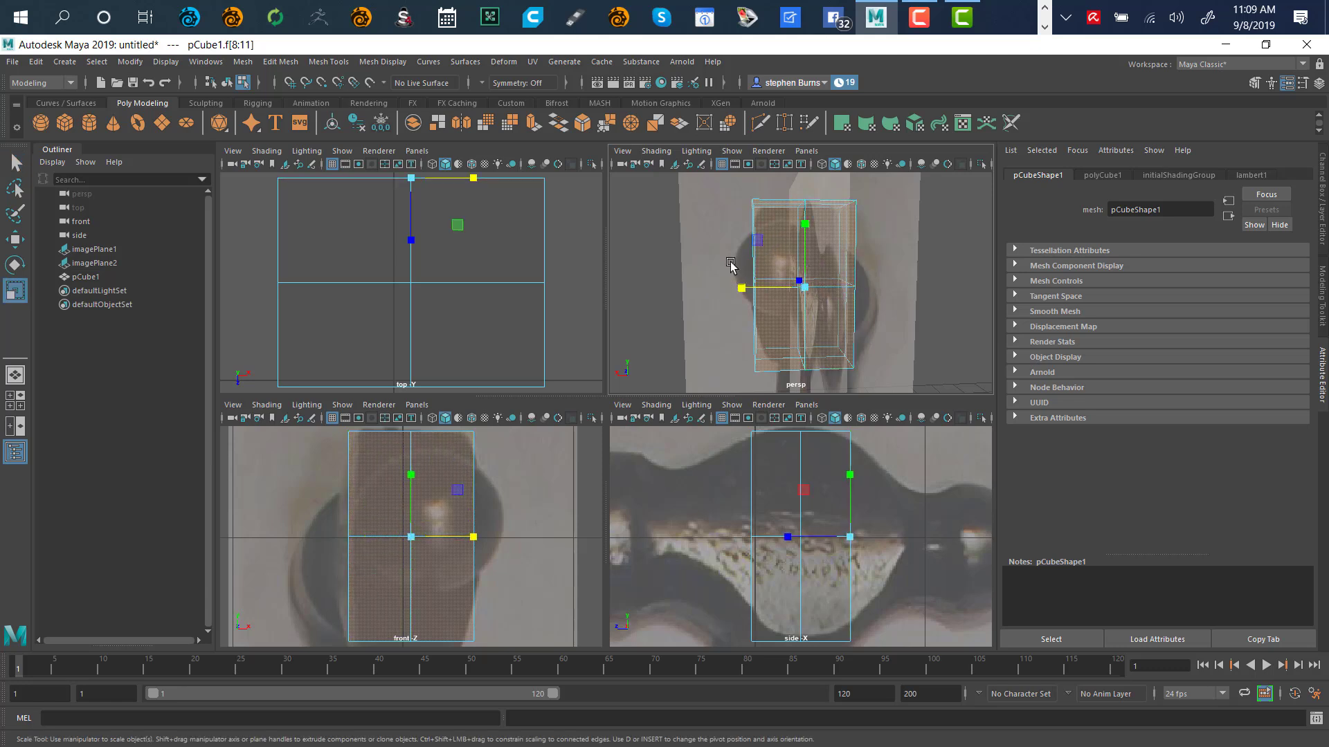
pyautogui.keyDown('alt'); pyautogui.moveTo(711, 294); pyautogui.dragTo(775, 253); pyautogui.keyUp('alt')
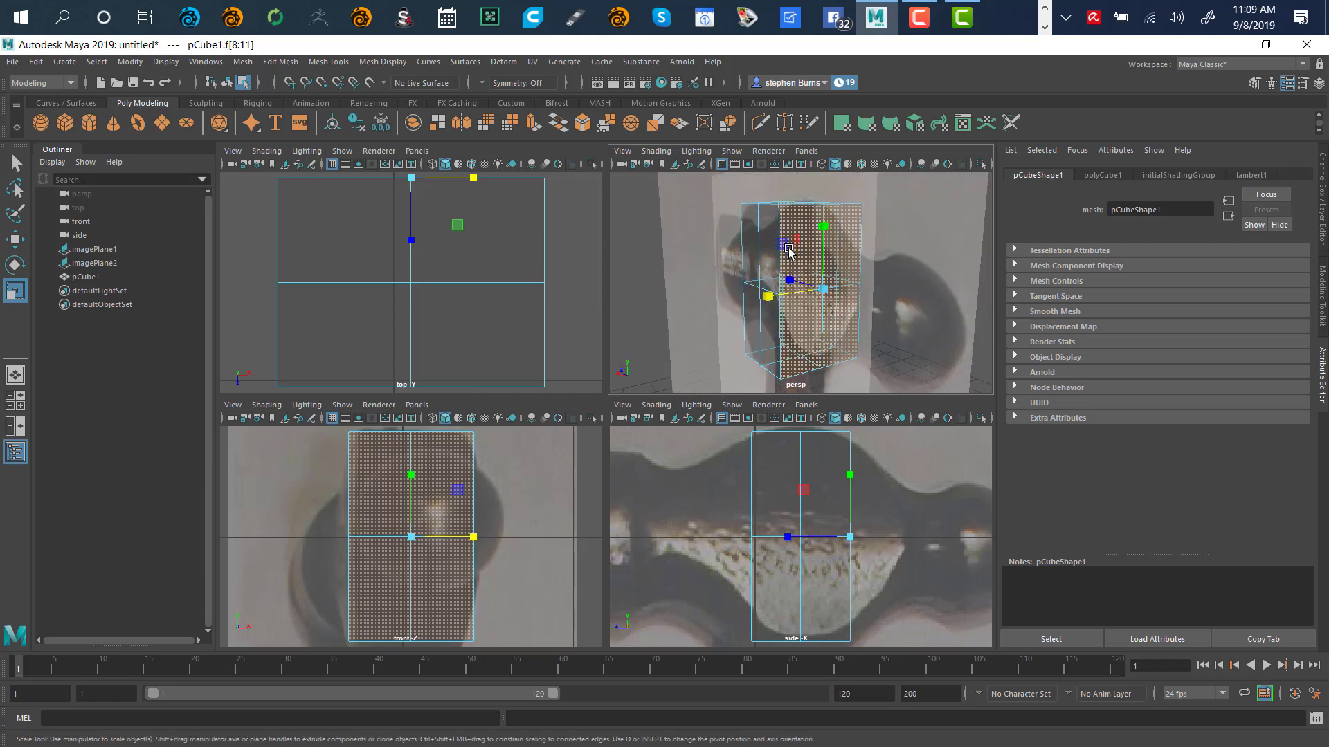
pyautogui.keyDown('alt'); pyautogui.moveTo(712, 326); pyautogui.dragTo(676, 339); pyautogui.keyUp('alt')
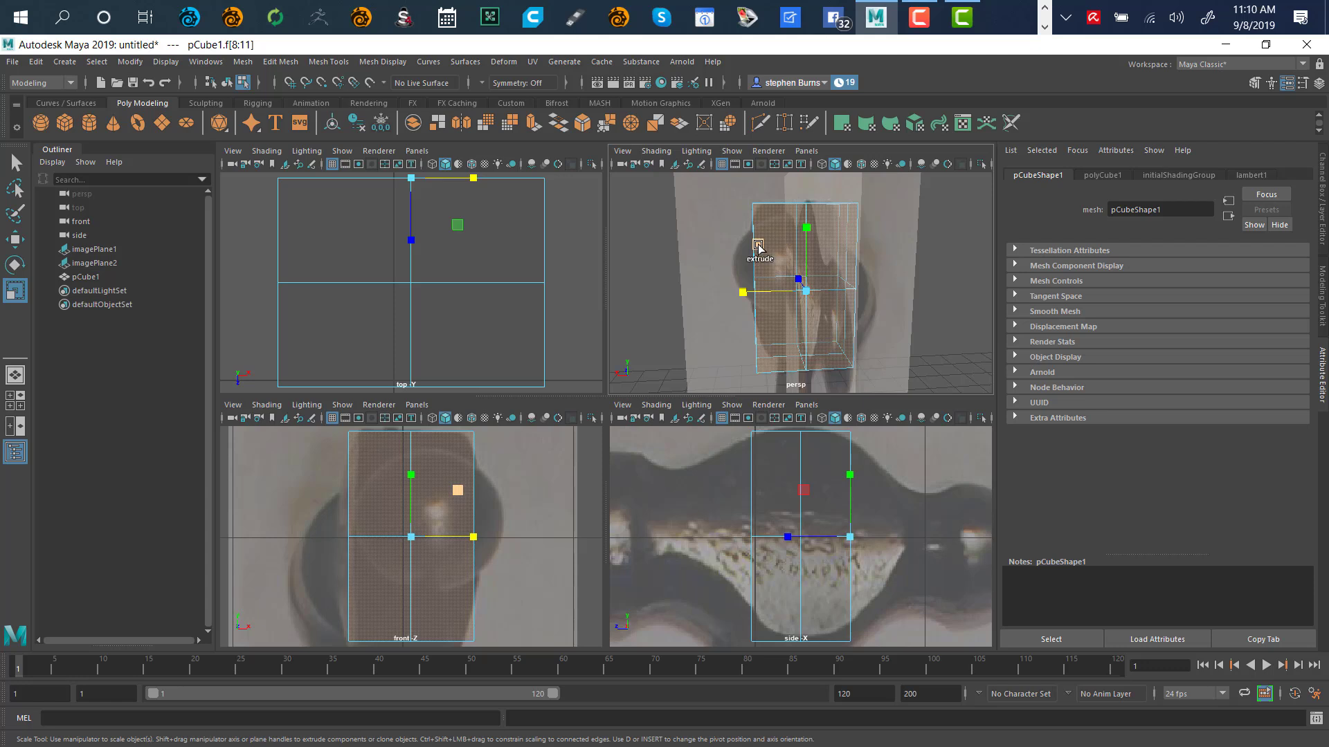
# Extrude and inset the four front faces, then push them outward along Z
pyautogui.keyDown('shift'); pyautogui.moveTo(759, 247); pyautogui.dragTo(740, 290); pyautogui.keyUp('shift')
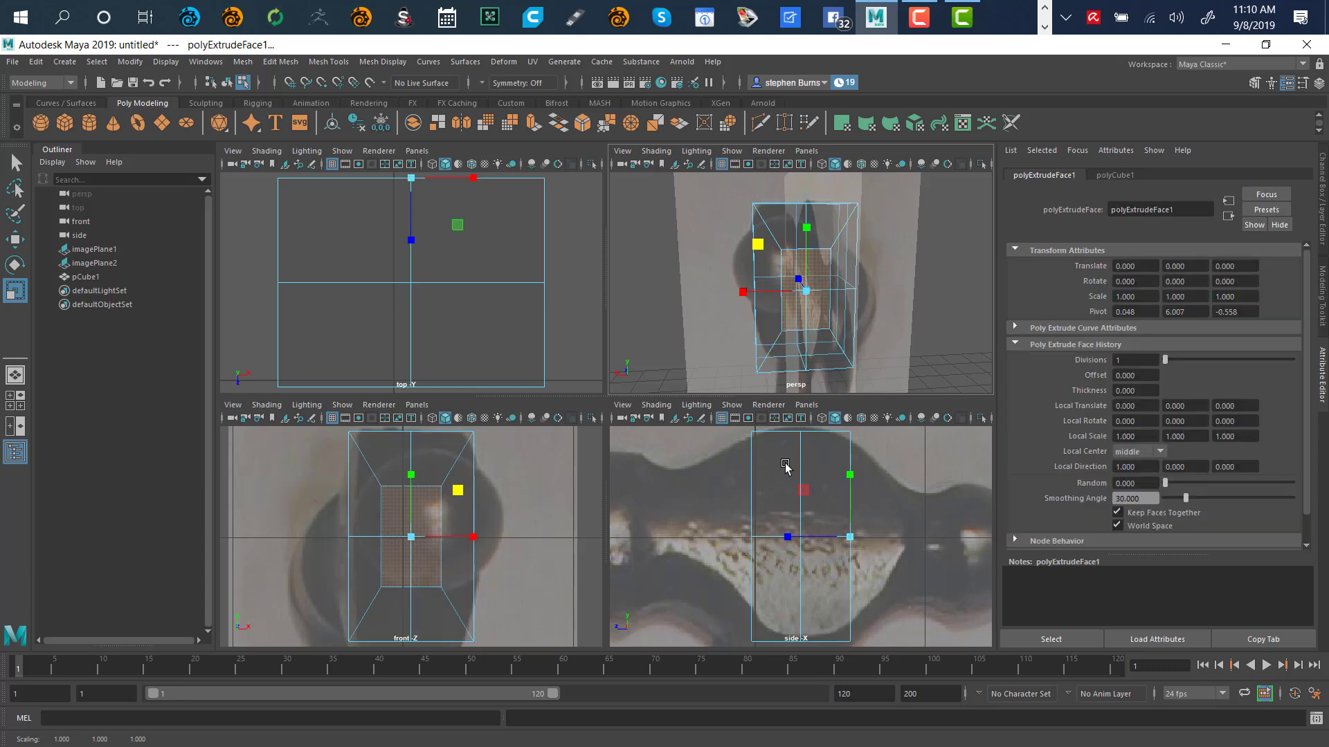
pyautogui.press('w')
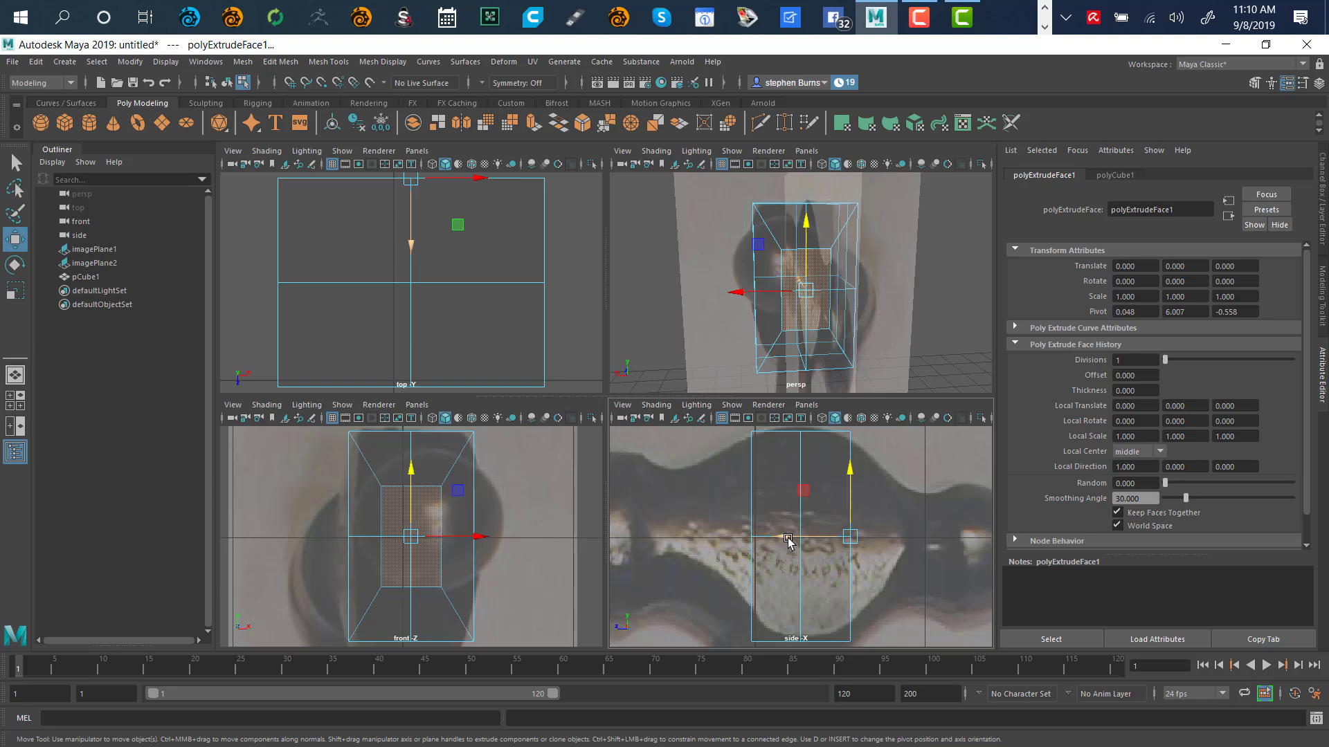
pyautogui.moveTo(788, 542); pyautogui.dragTo(839, 541)
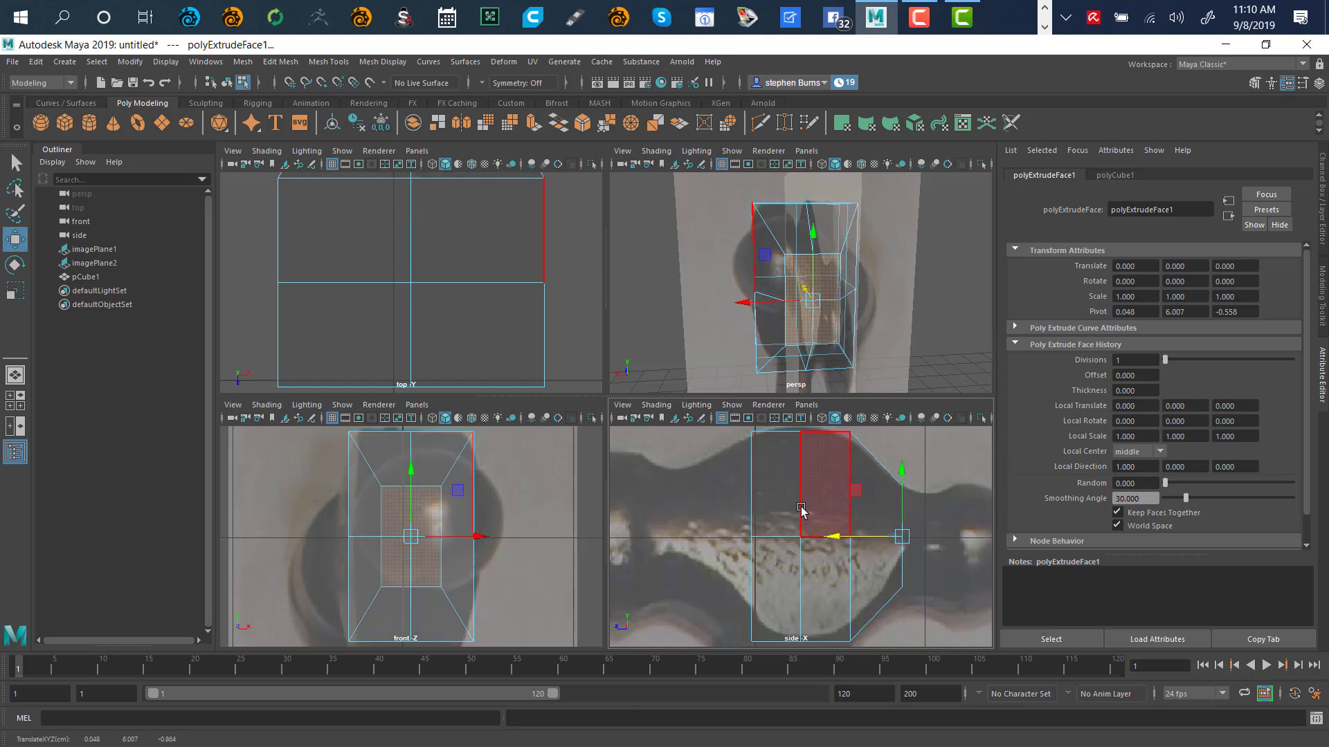
pyautogui.press('space')
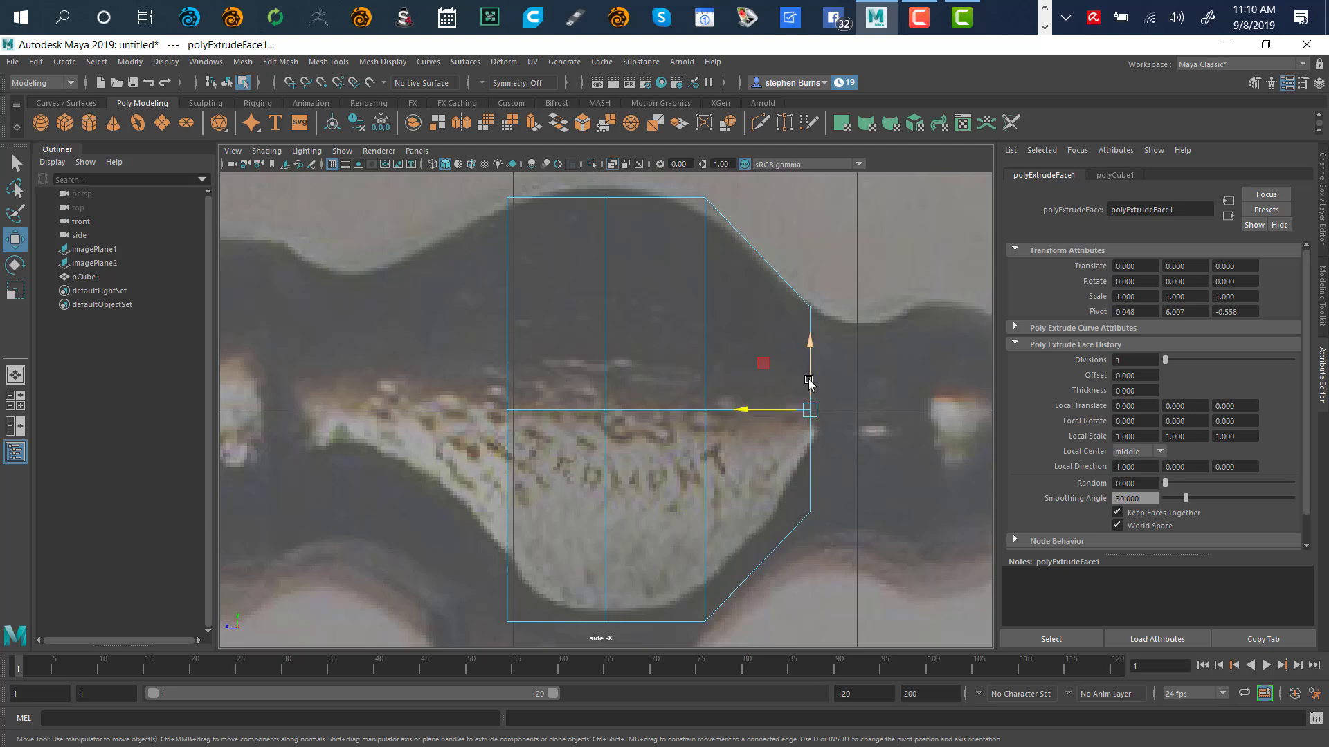
# In side view, rescale the extruded neck, adjust its upper vertex, and shift it right to the reference
pyautogui.press('r')
pyautogui.moveTo(808, 347); pyautogui.dragTo(815, 368)
pyautogui.press('w')
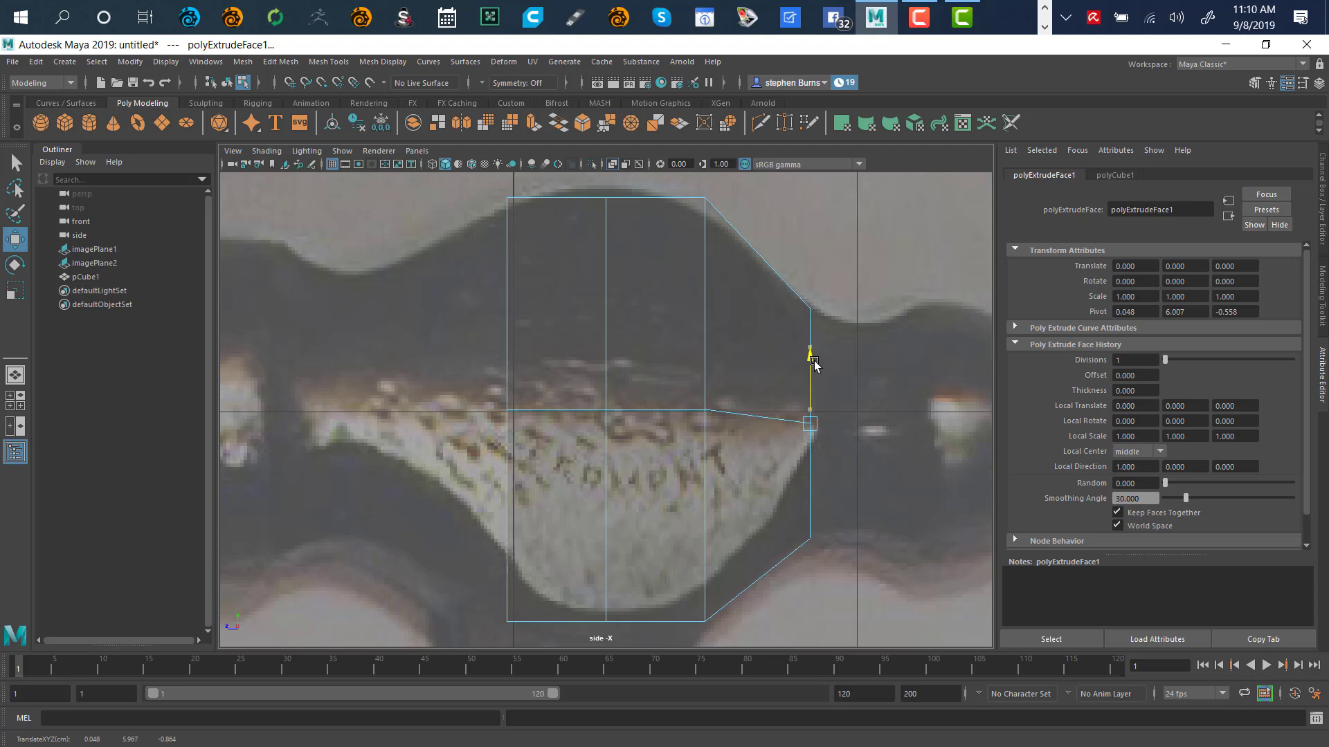
pyautogui.moveTo(815, 367); pyautogui.dragTo(813, 353)
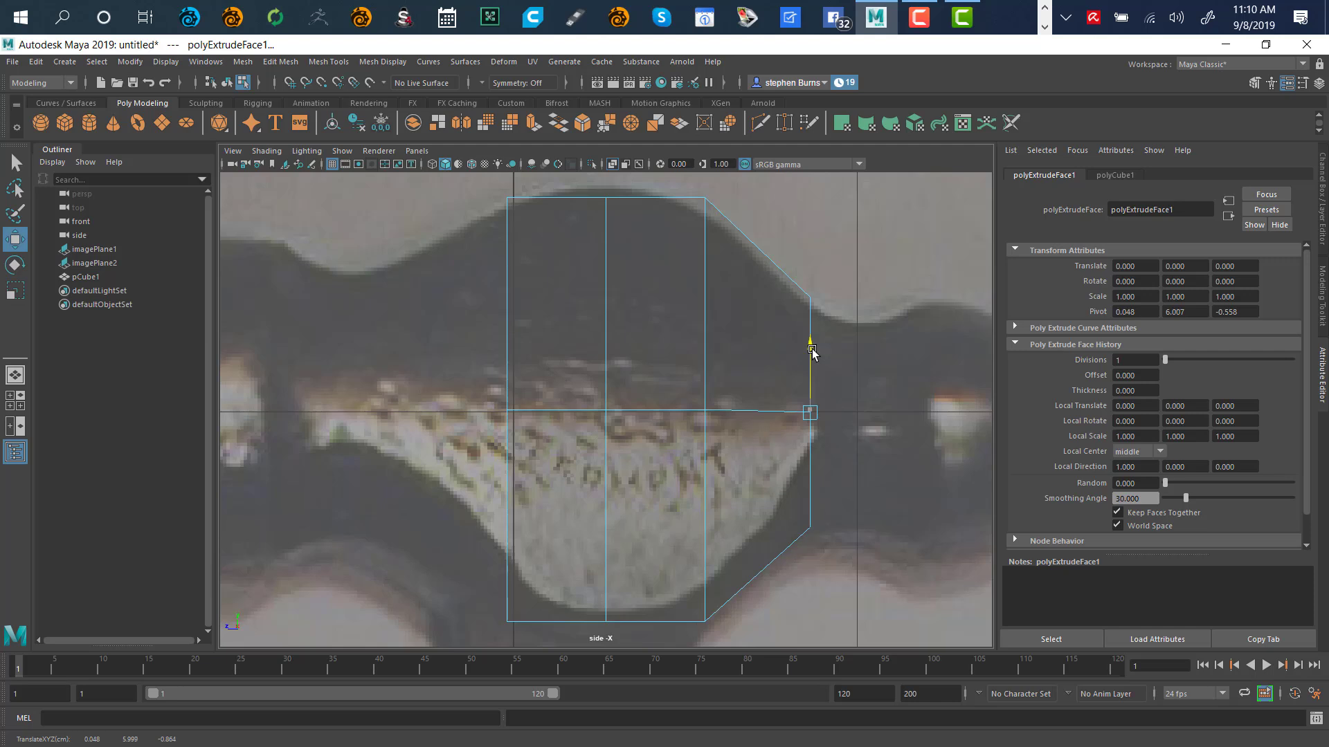
pyautogui.moveTo(812, 353); pyautogui.dragTo(812, 353)
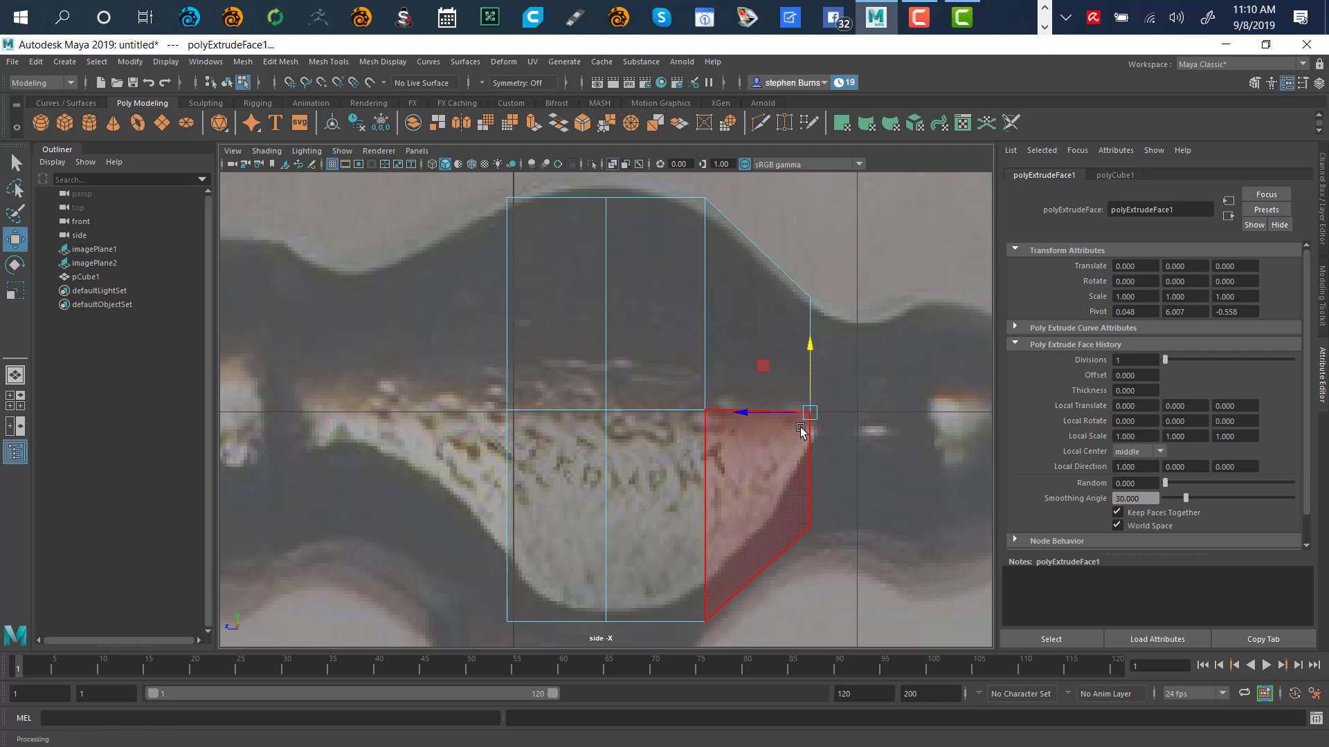
pyautogui.press('r')
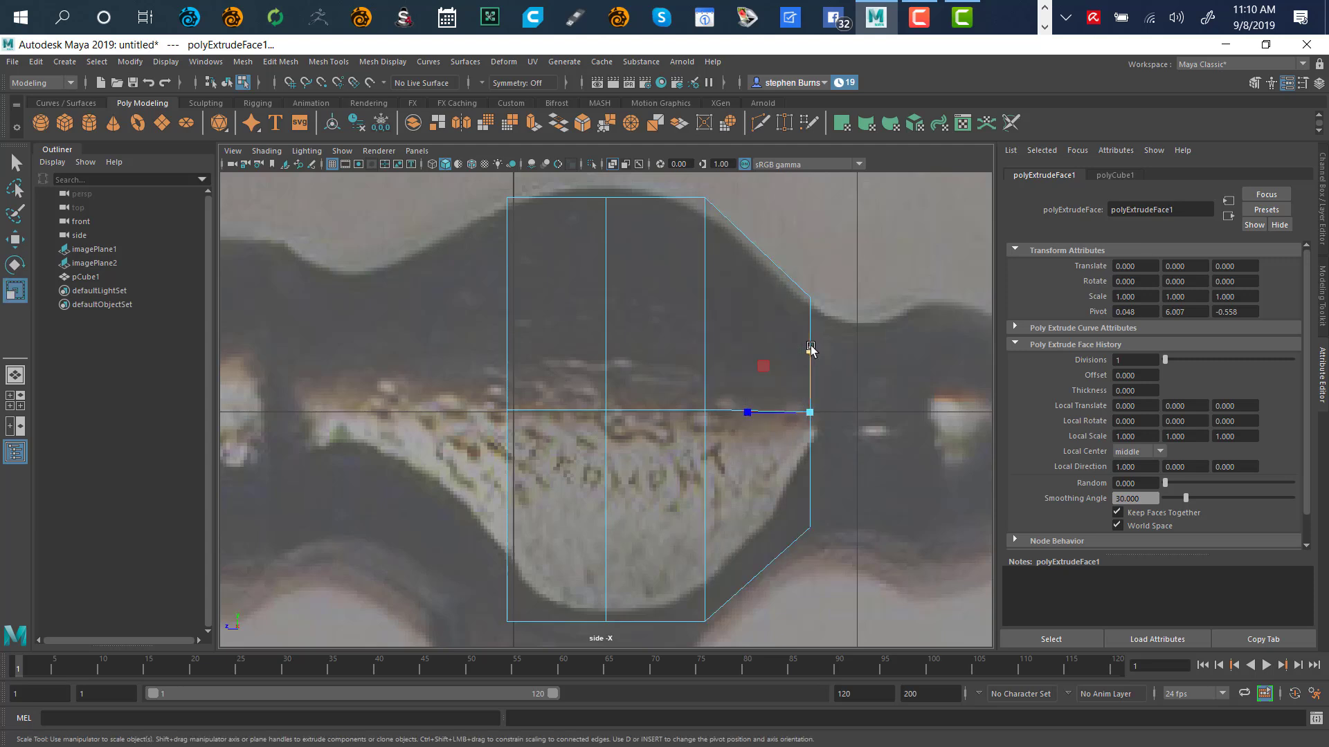
pyautogui.moveTo(811, 352); pyautogui.dragTo(811, 363)
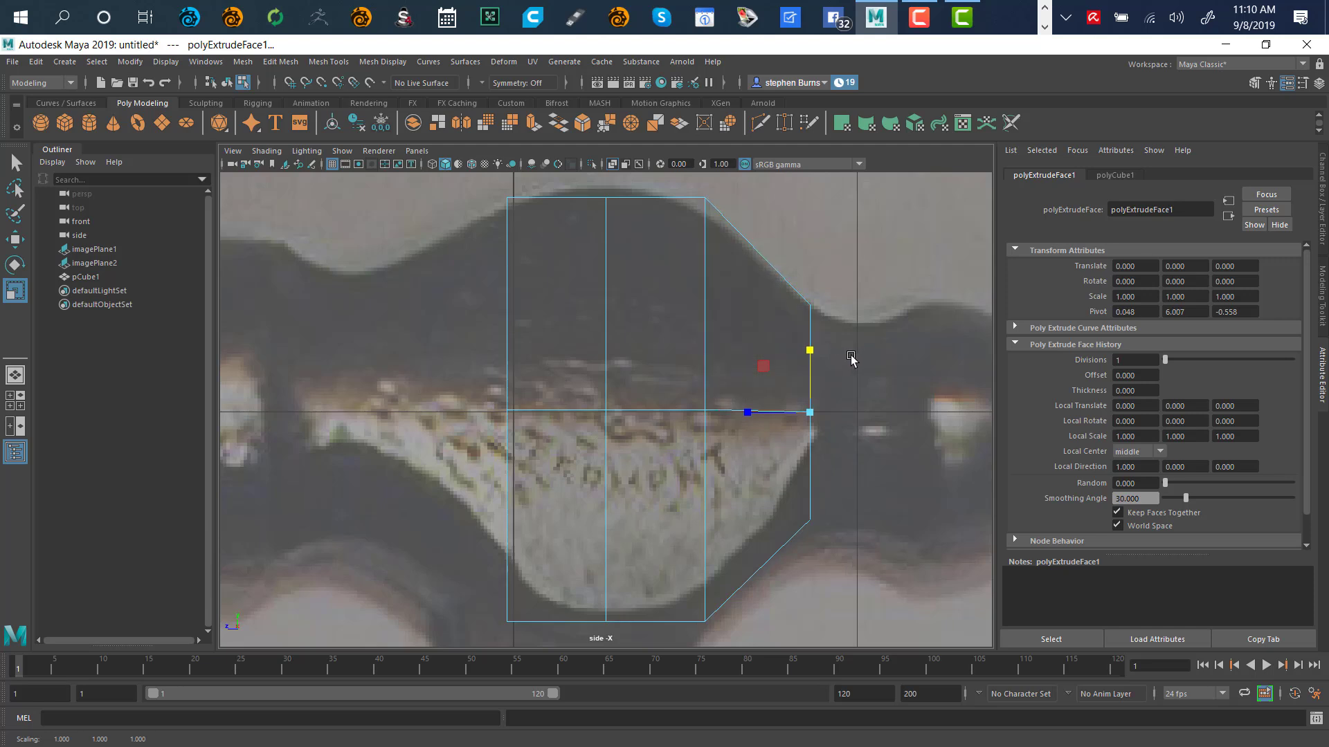
pyautogui.press('w')
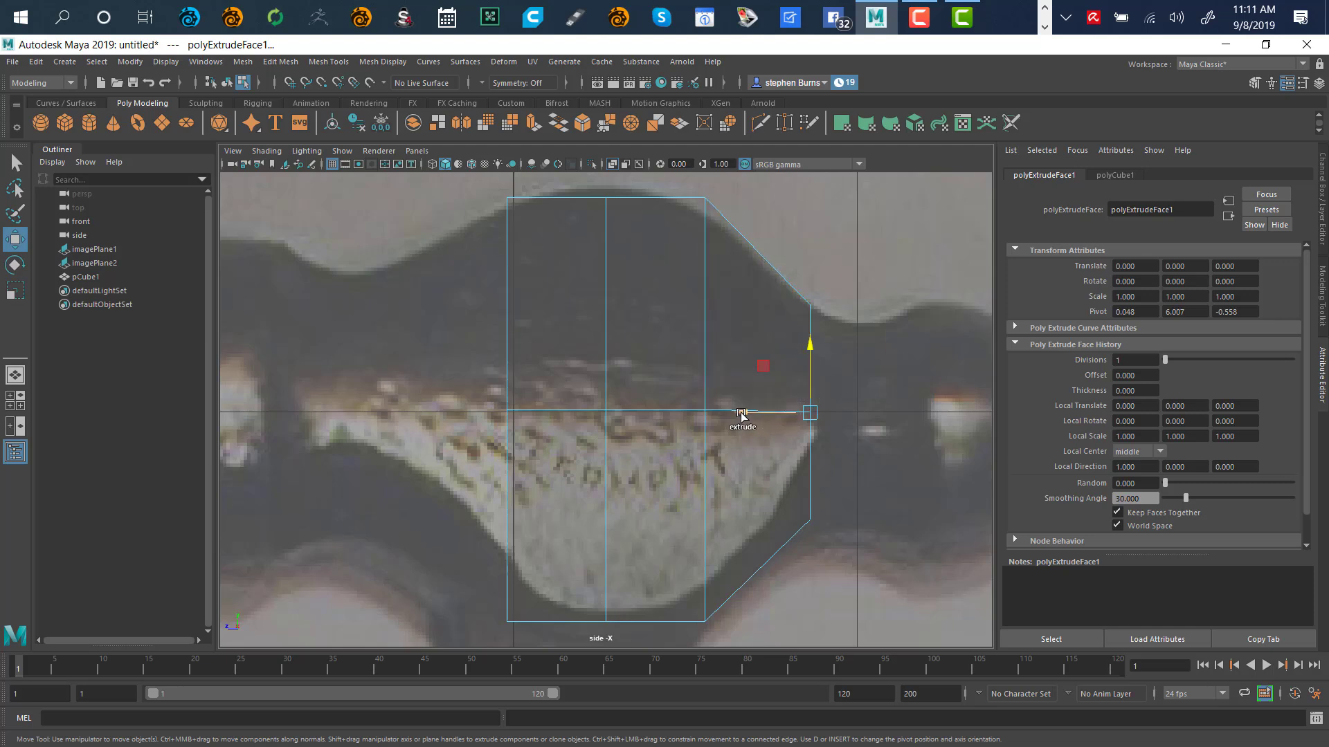
pyautogui.moveTo(742, 413); pyautogui.dragTo(811, 437)
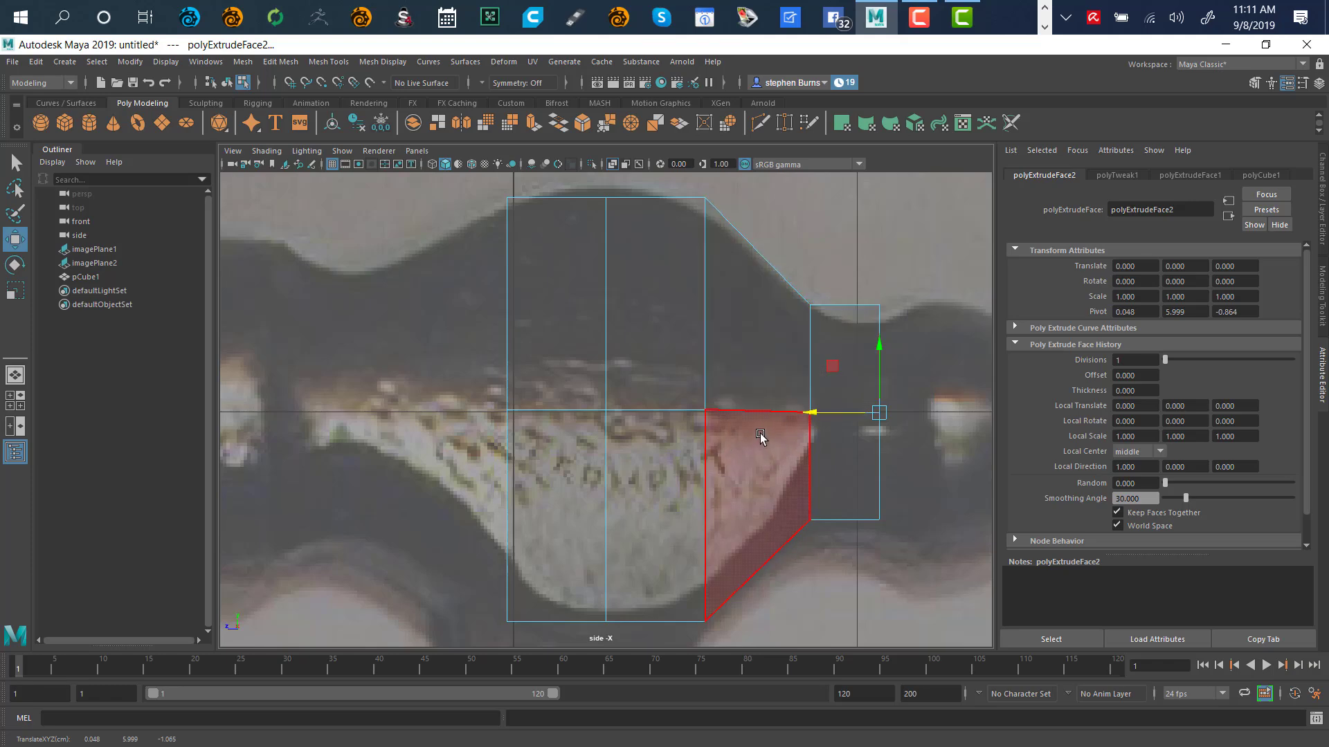
pyautogui.press('space')
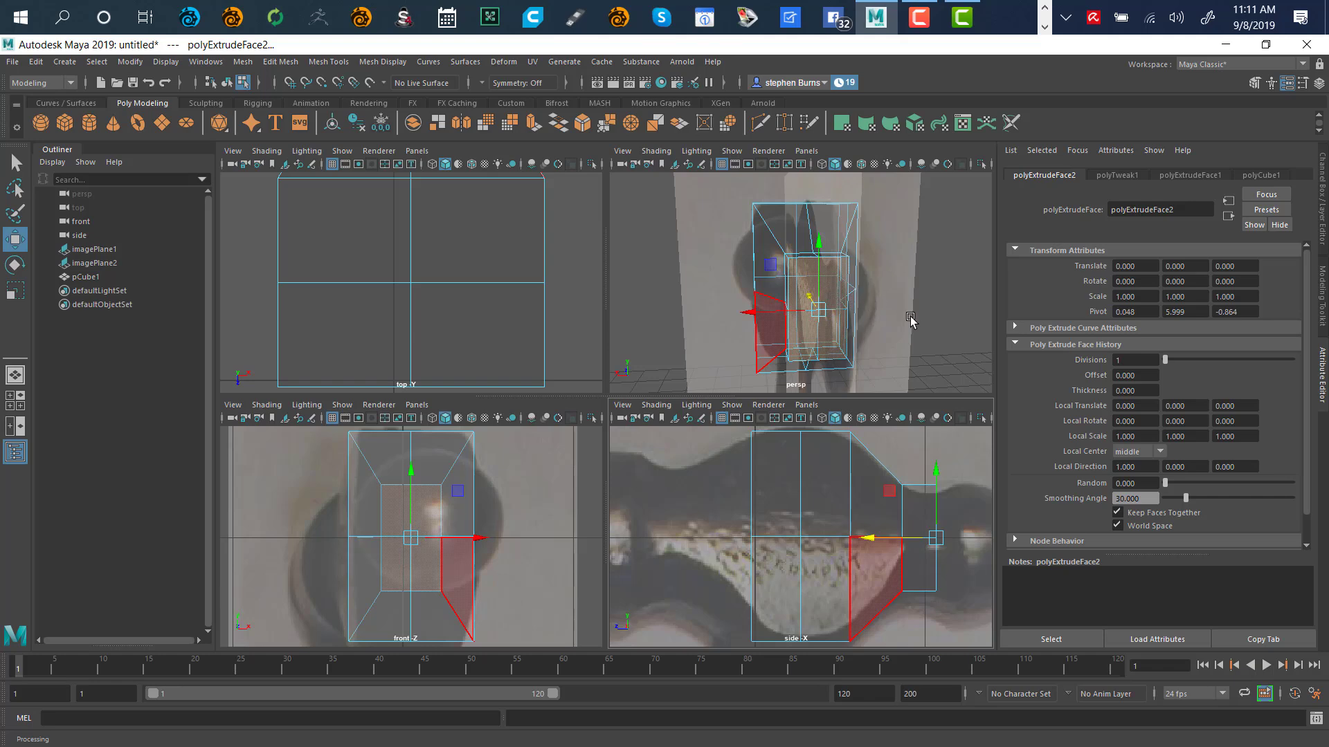
# Clear the face selection and maximize the perspective view around the hammer head cage
pyautogui.keyDown('alt'); pyautogui.moveTo(911, 321); pyautogui.dragTo(799, 274); pyautogui.keyUp('alt')
pyautogui.press('super')
pyautogui.click(908, 260)
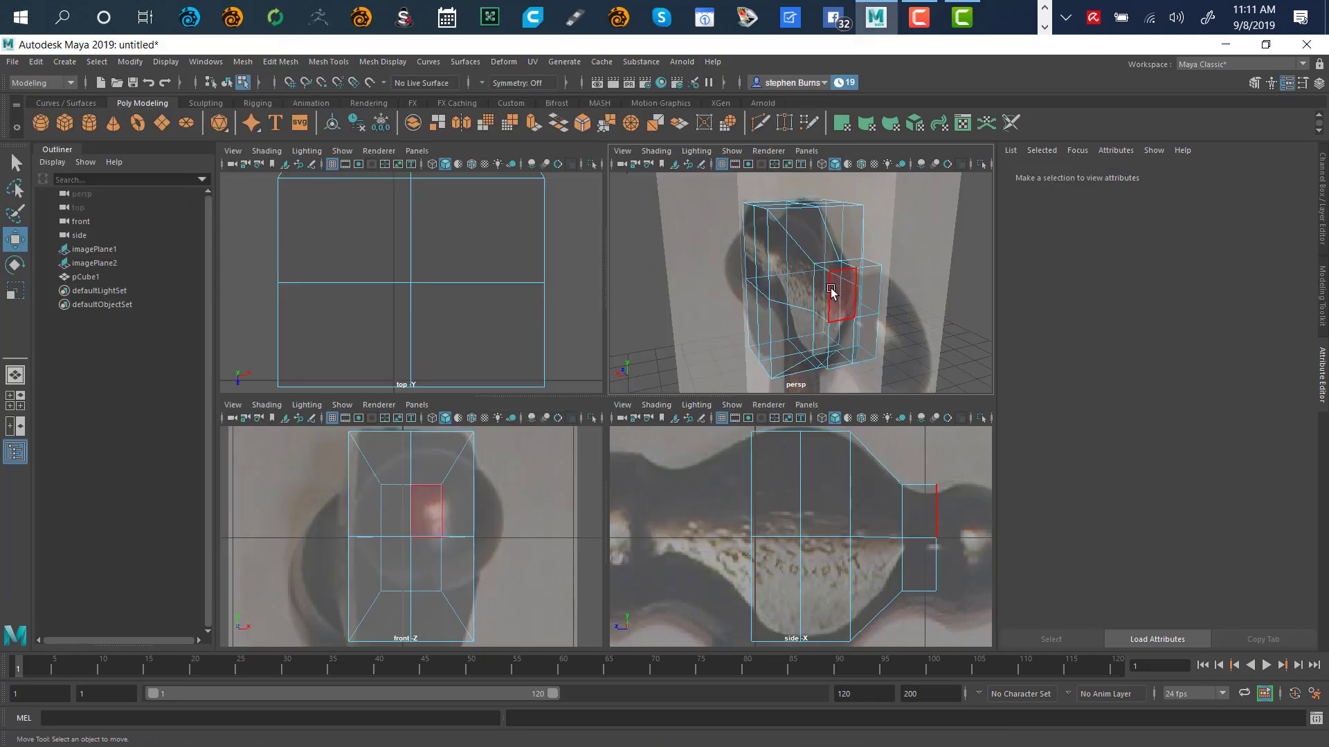
pyautogui.press('space')
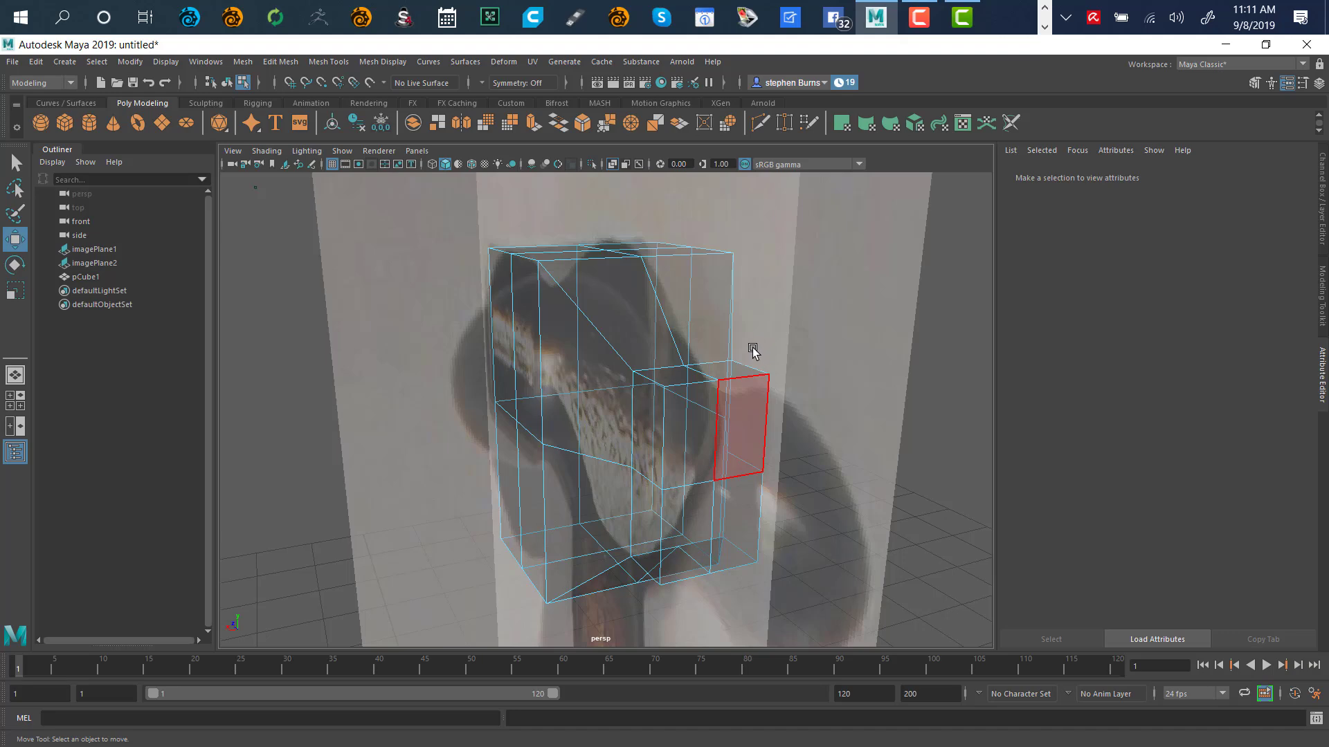
pyautogui.keyDown('alt'); pyautogui.moveTo(753, 351); pyautogui.dragTo(853, 317); pyautogui.keyUp('alt')
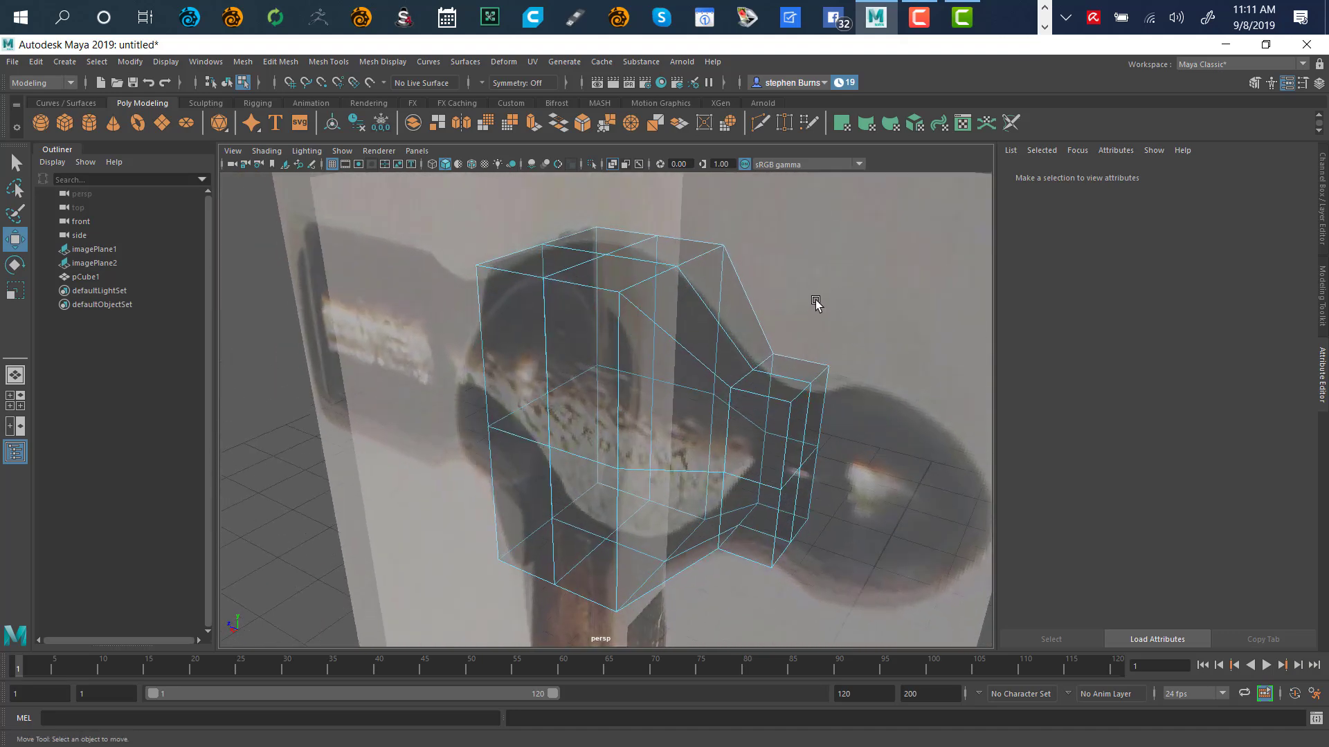
# Check the smoothed preview from the front, then return to the unsmoothed cage
pyautogui.press('3')
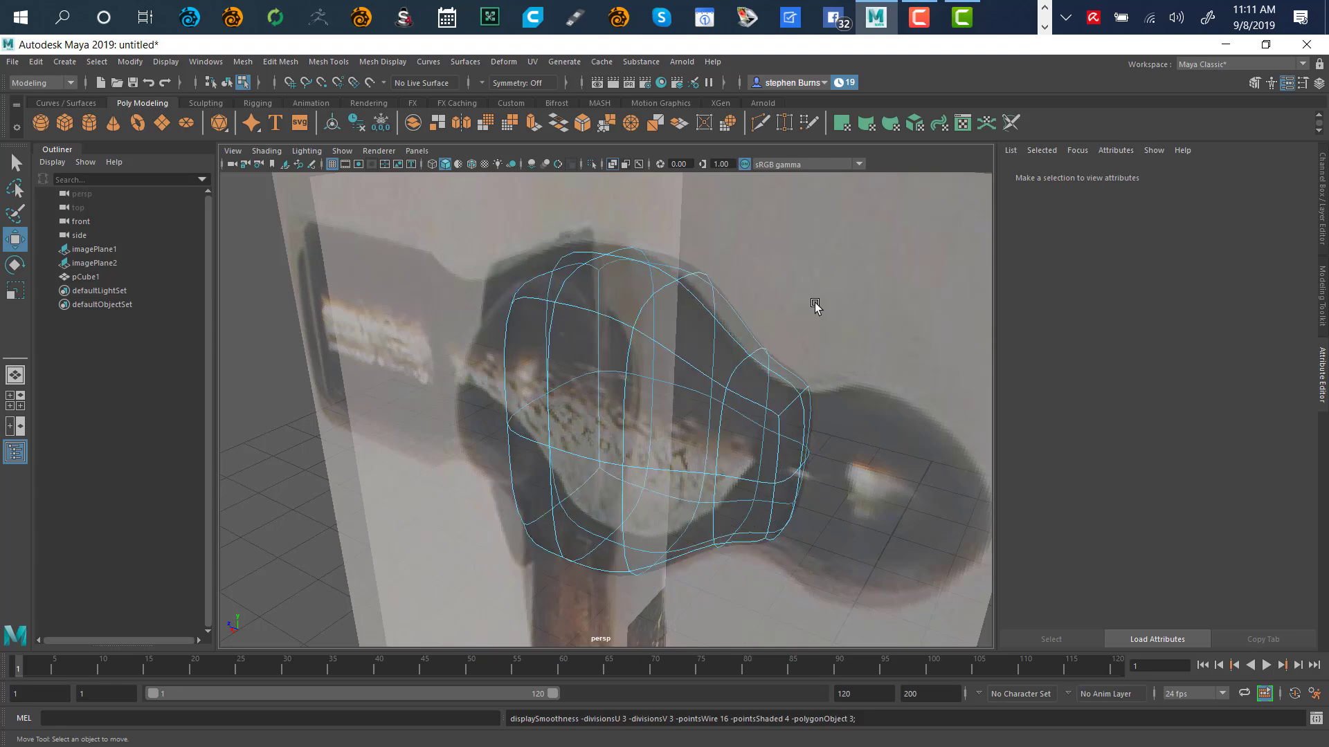
pyautogui.keyDown('alt'); pyautogui.moveTo(811, 310); pyautogui.dragTo(638, 263); pyautogui.keyUp('alt')
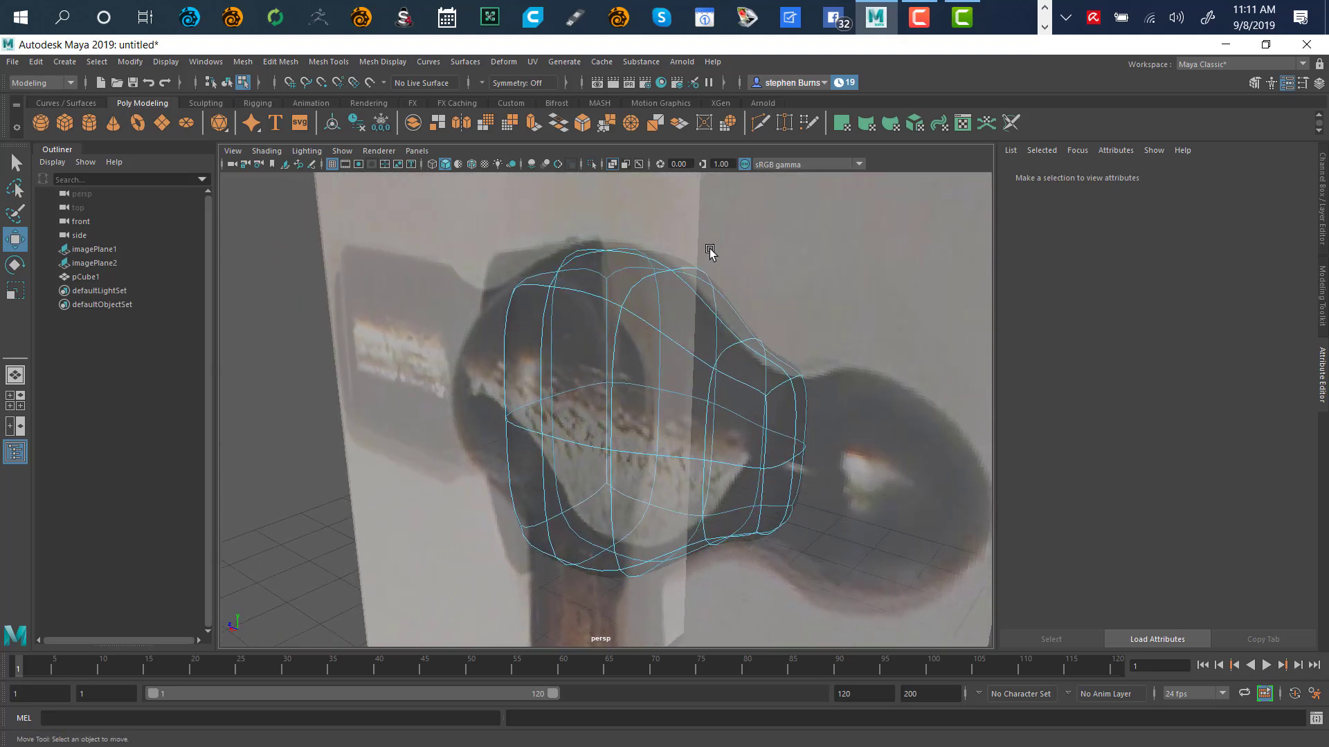
pyautogui.press('1')
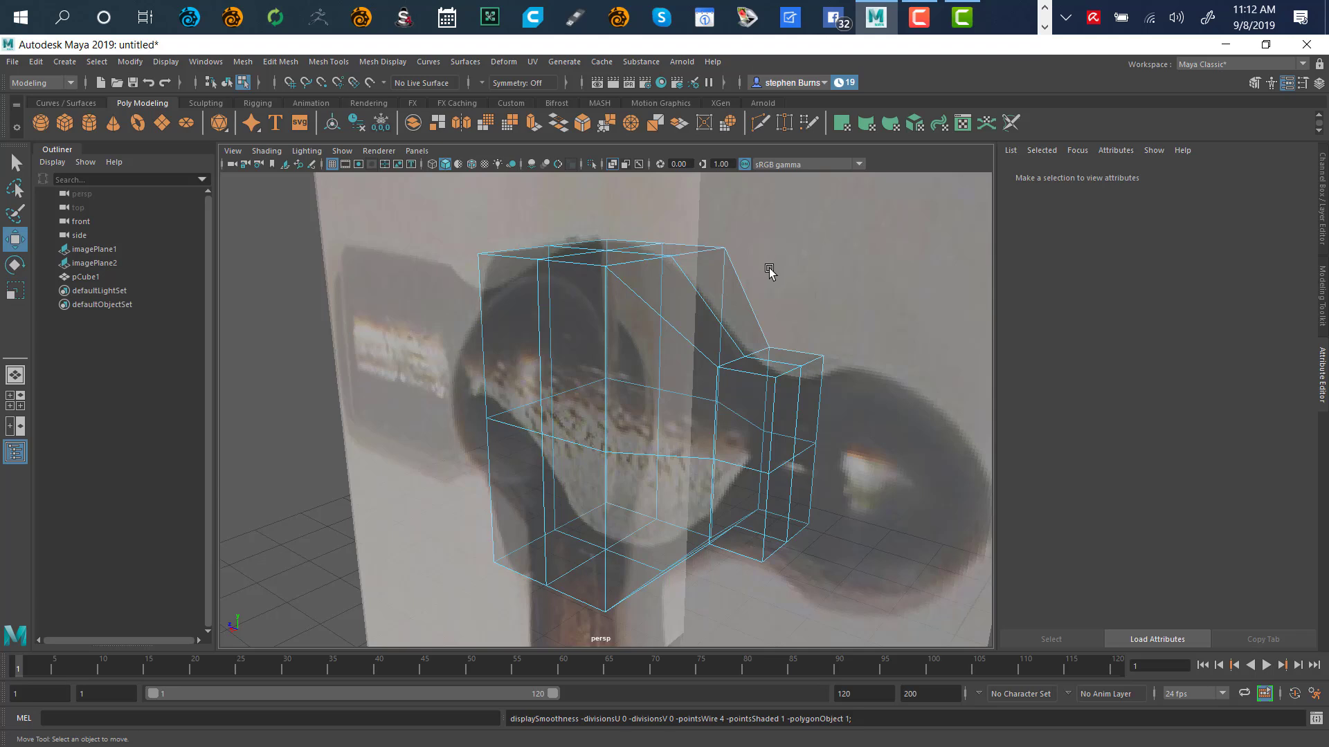
pyautogui.press('3')
pyautogui.press('1')
pyautogui.moveTo(811, 339)
pyautogui.keyDown('alt'); pyautogui.mouseDown()
pyautogui.moveTo(800, 320)
pyautogui.moveTo(724, 320)
pyautogui.moveTo(729, 335)
pyautogui.moveTo(729, 314)
pyautogui.moveTo(828, 321)
pyautogui.moveTo(807, 326)
pyautogui.mouseUp(); pyautogui.keyUp('alt')
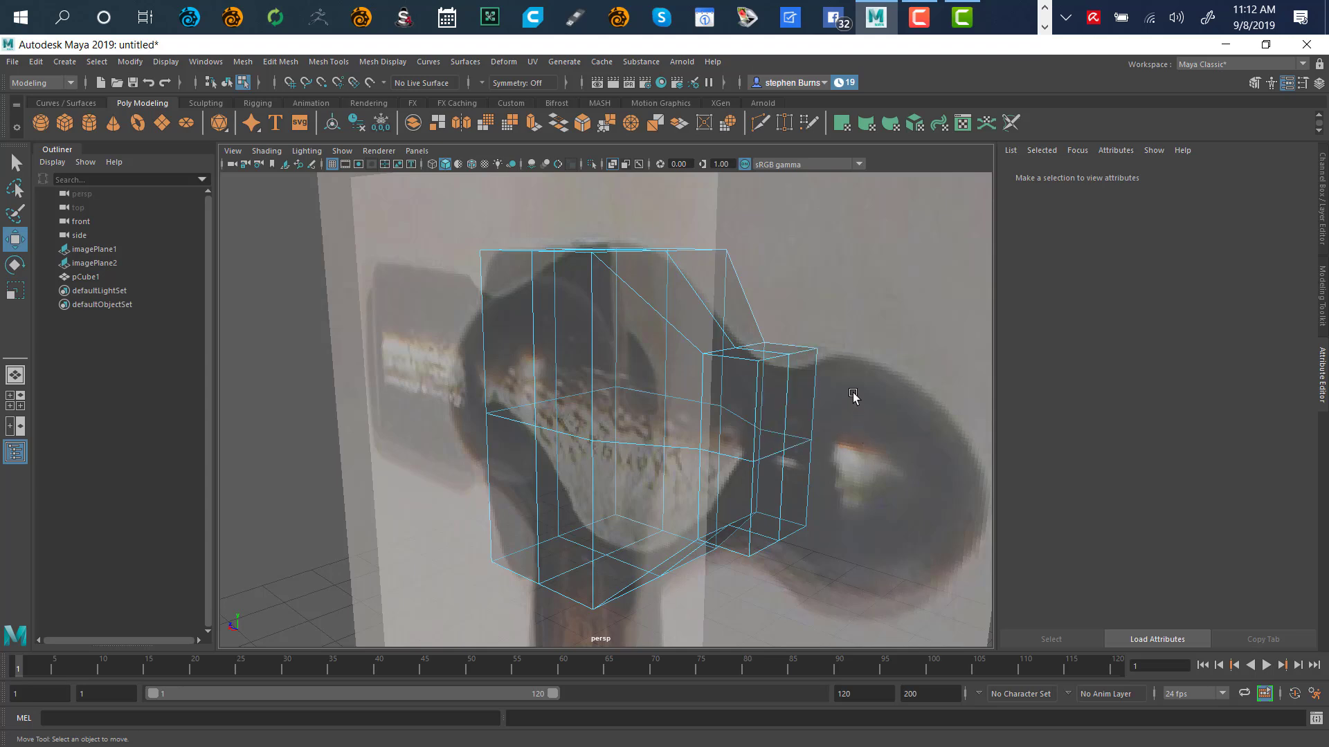
pyautogui.hotkey('ctrl', 'z')
pyautogui.hotkey('ctrl', 'z')
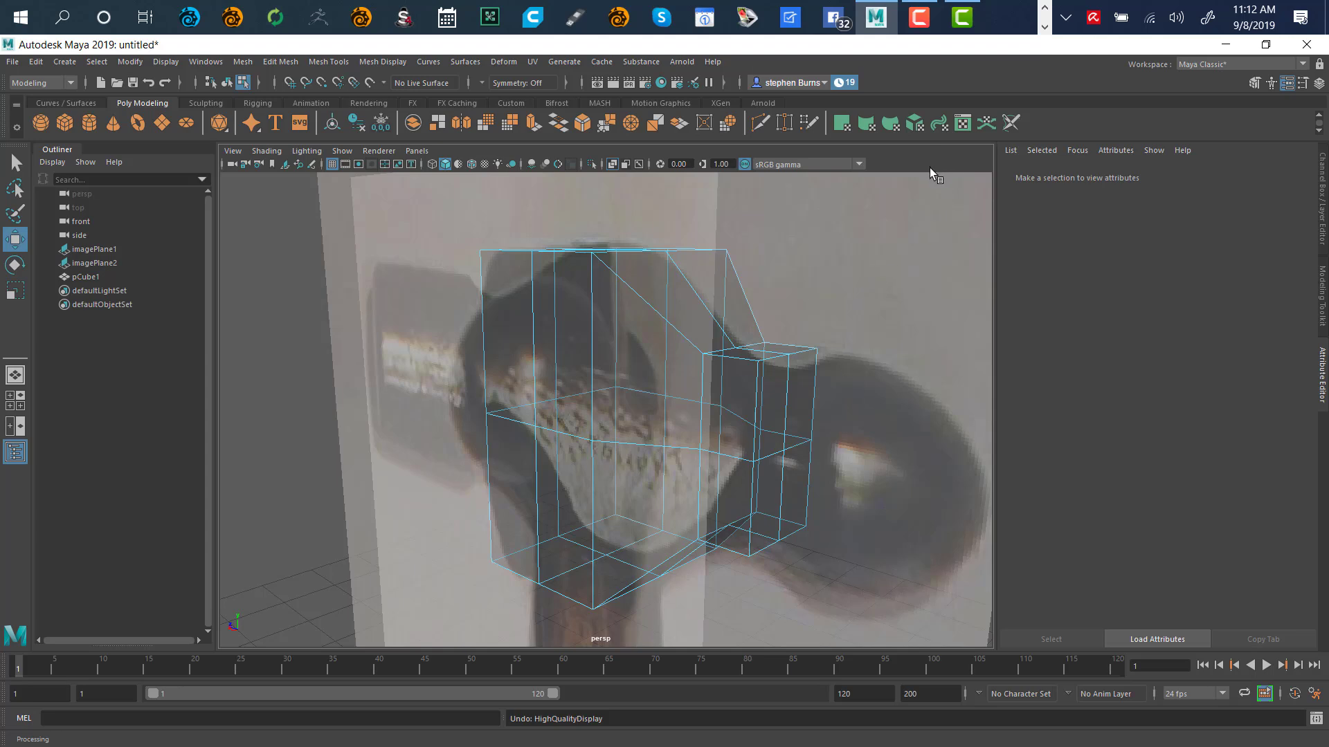
# Undo the second extrusion and the end-face move, then view the face head-on
pyautogui.click(802, 355)
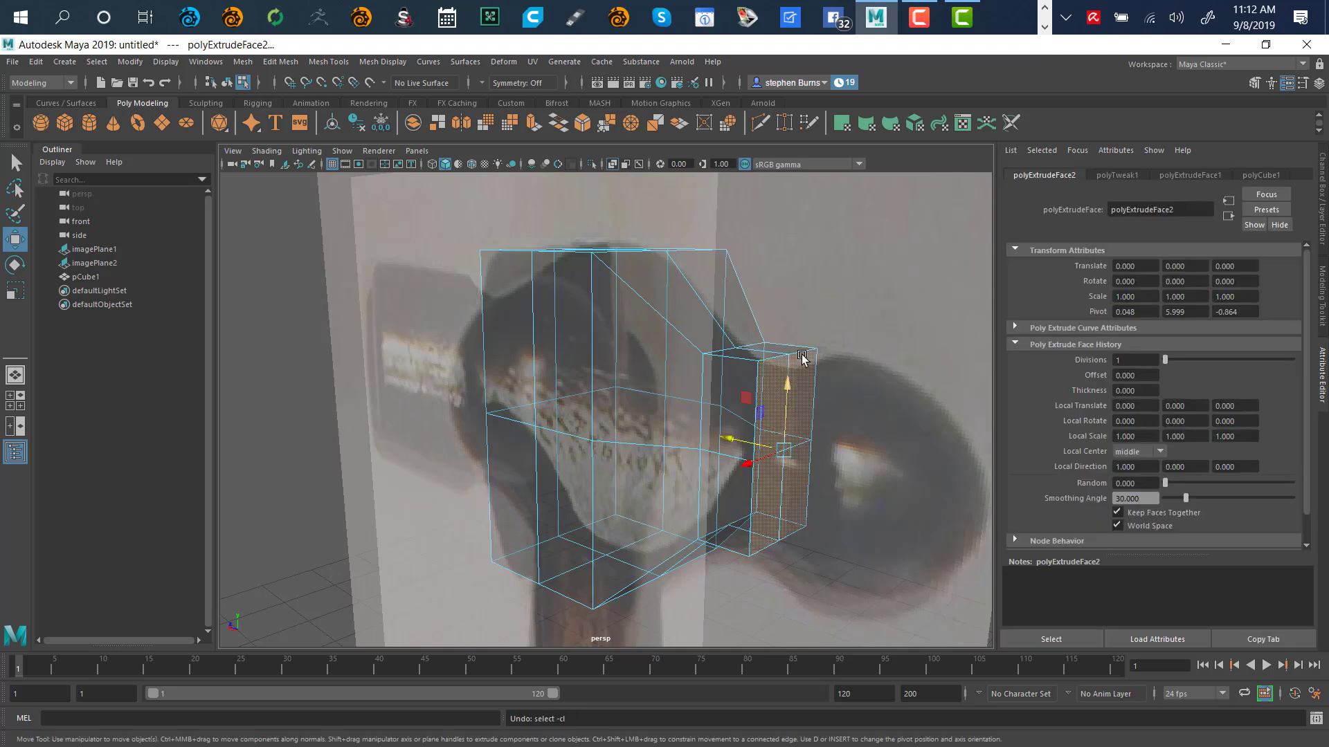
pyautogui.hotkey('ctrl', 'z')
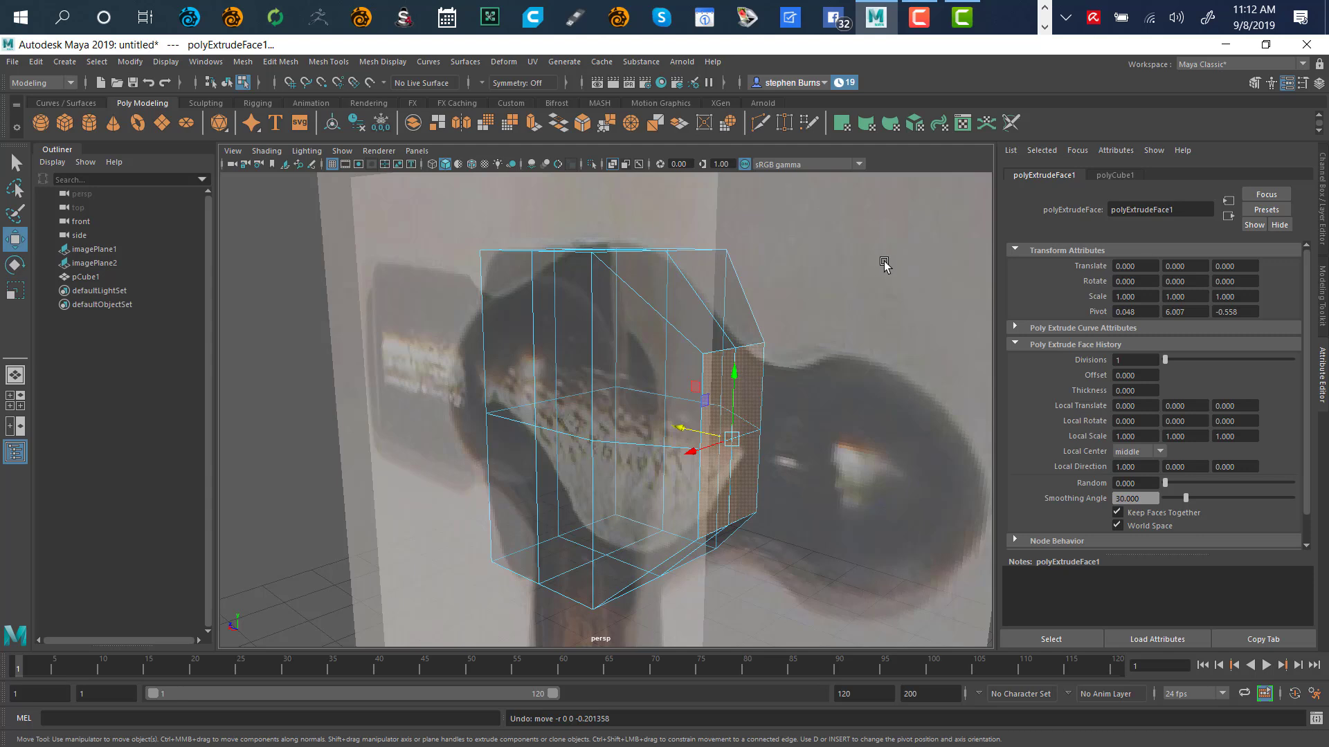
pyautogui.hotkey('ctrl', 'z')
pyautogui.hotkey('ctrl', 'z')
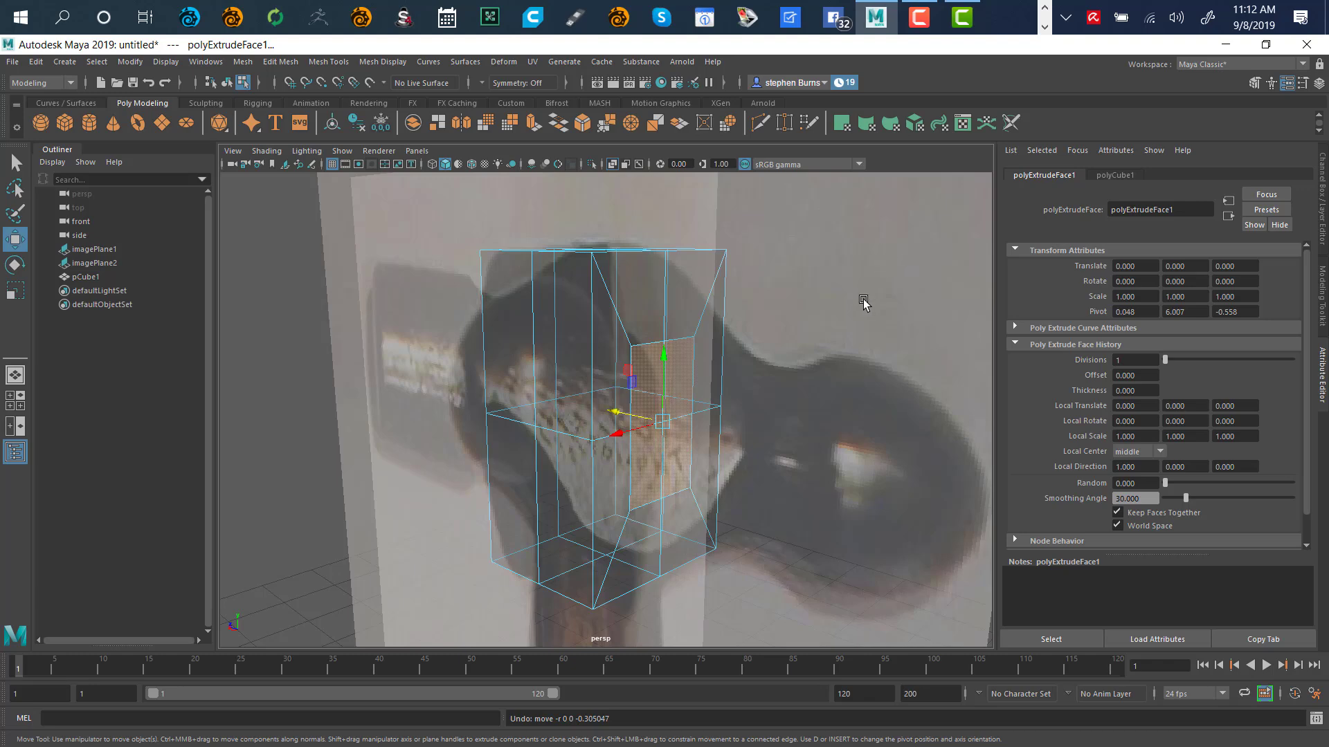
pyautogui.keyDown('alt'); pyautogui.moveTo(840, 397); pyautogui.dragTo(778, 404, button='right'); pyautogui.keyUp('alt')
pyautogui.keyDown('alt'); pyautogui.moveTo(778, 403); pyautogui.dragTo(742, 344); pyautogui.keyUp('alt')
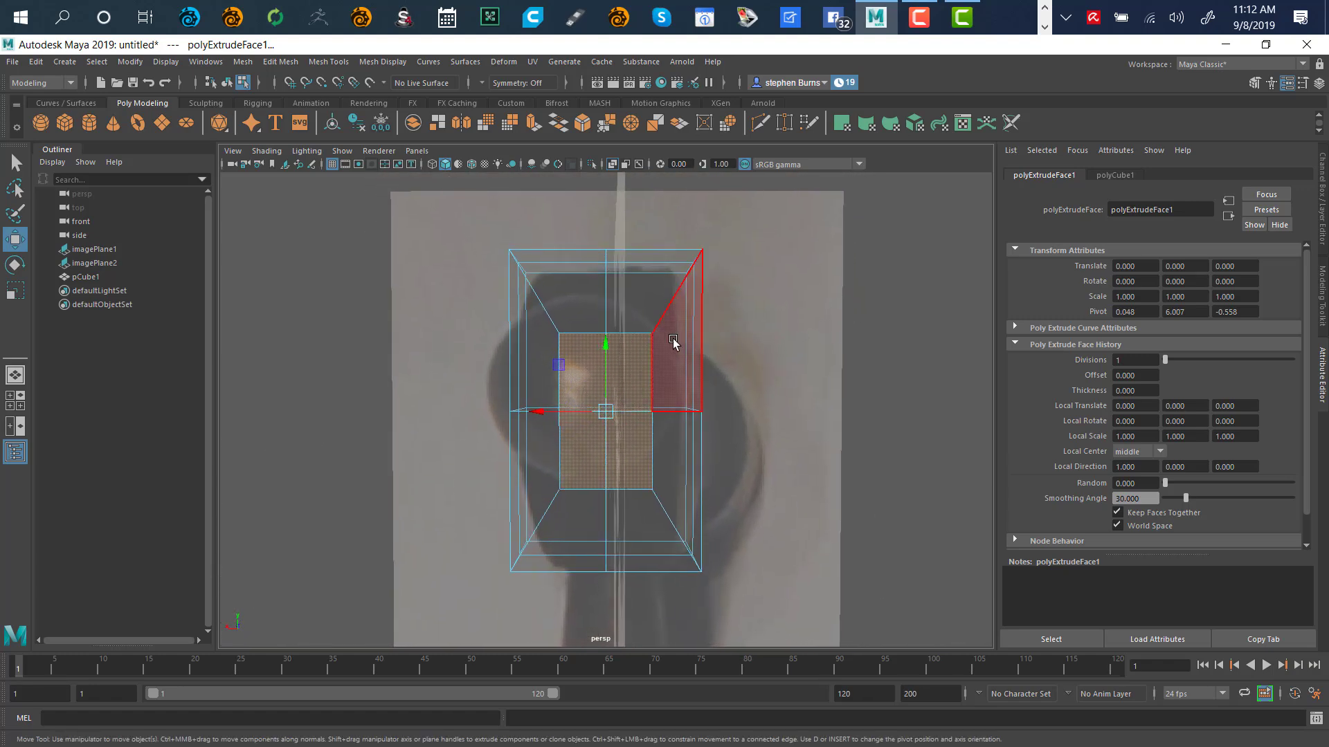
# Switch to vertex mode and select the four inner corner vertices
pyautogui.rightClick(831, 349)
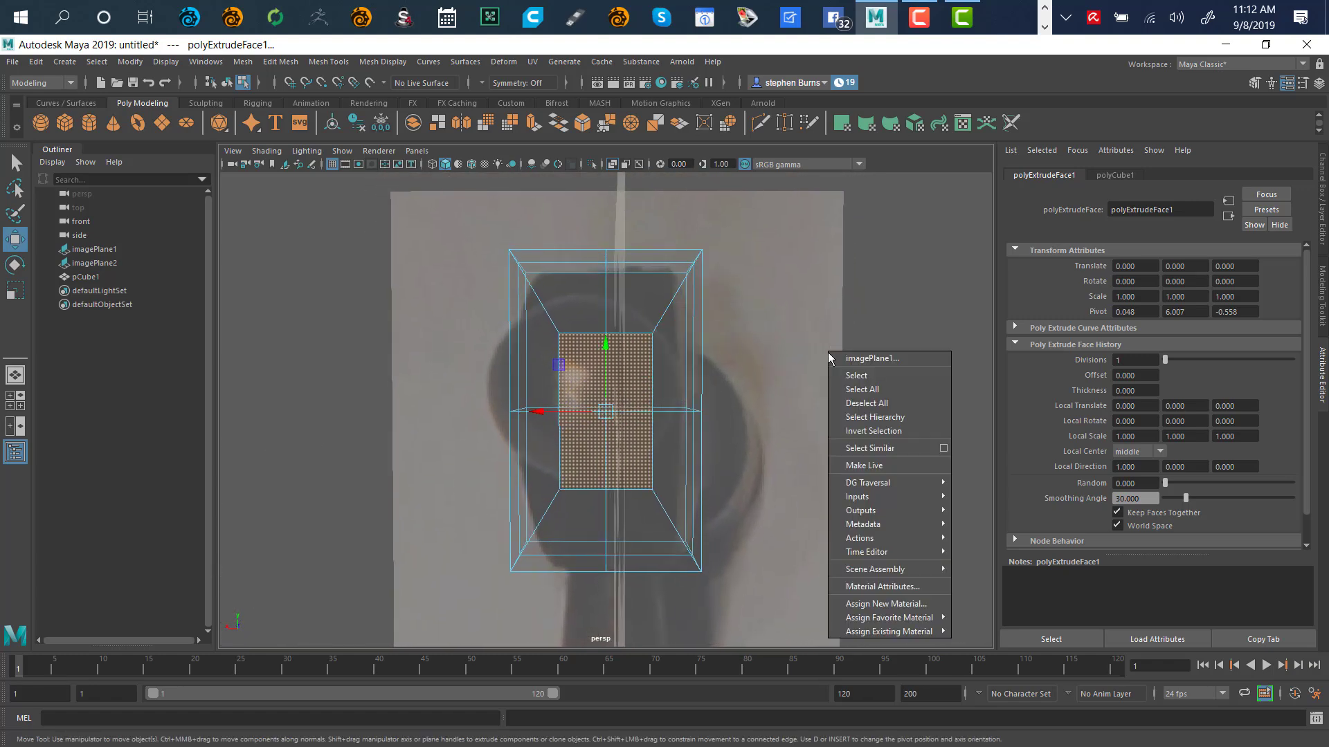
pyautogui.rightClick(855, 321)
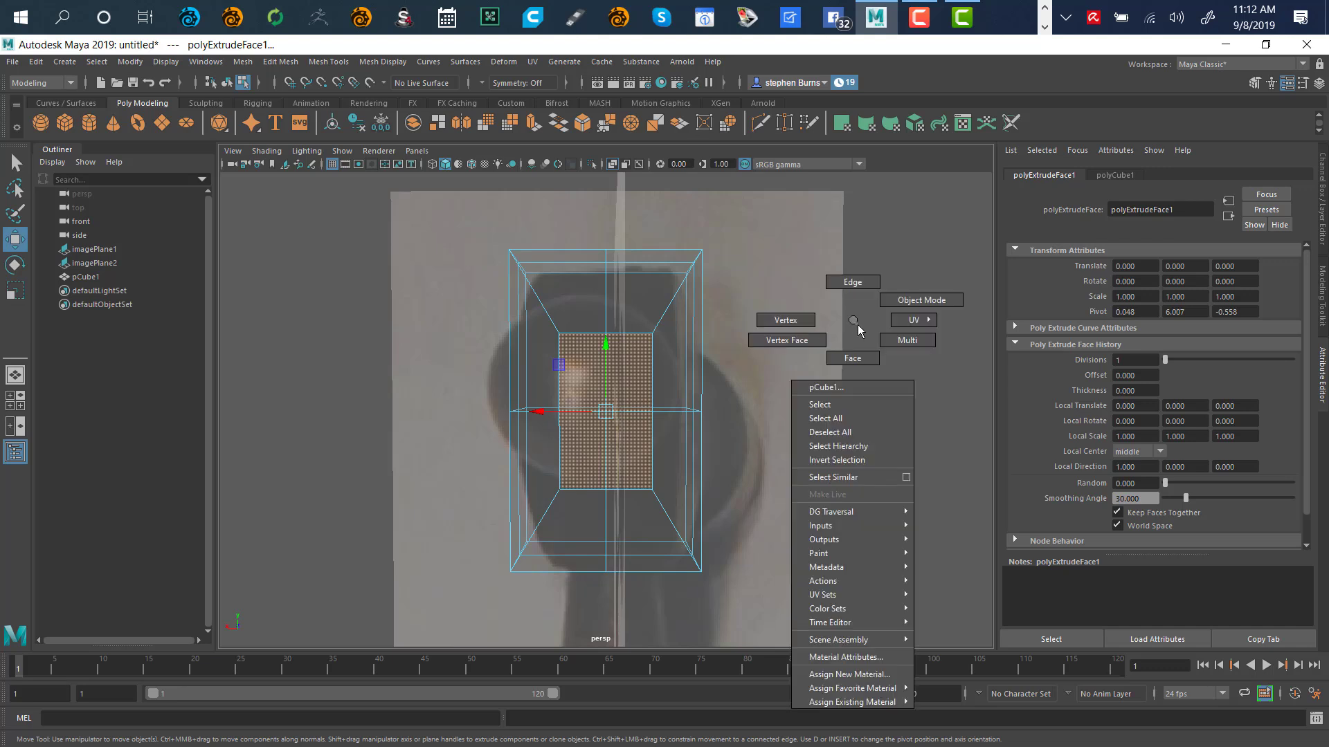
pyautogui.click(791, 322)
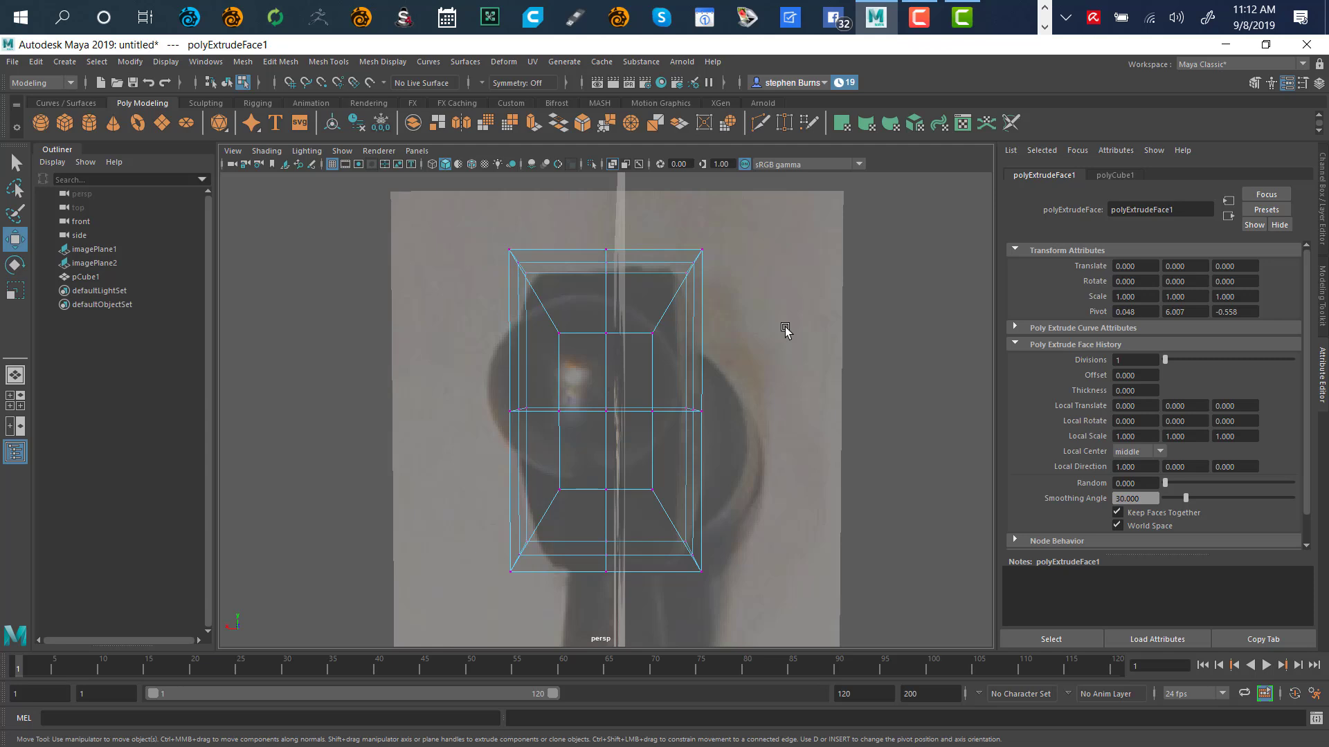
pyautogui.click(561, 335)
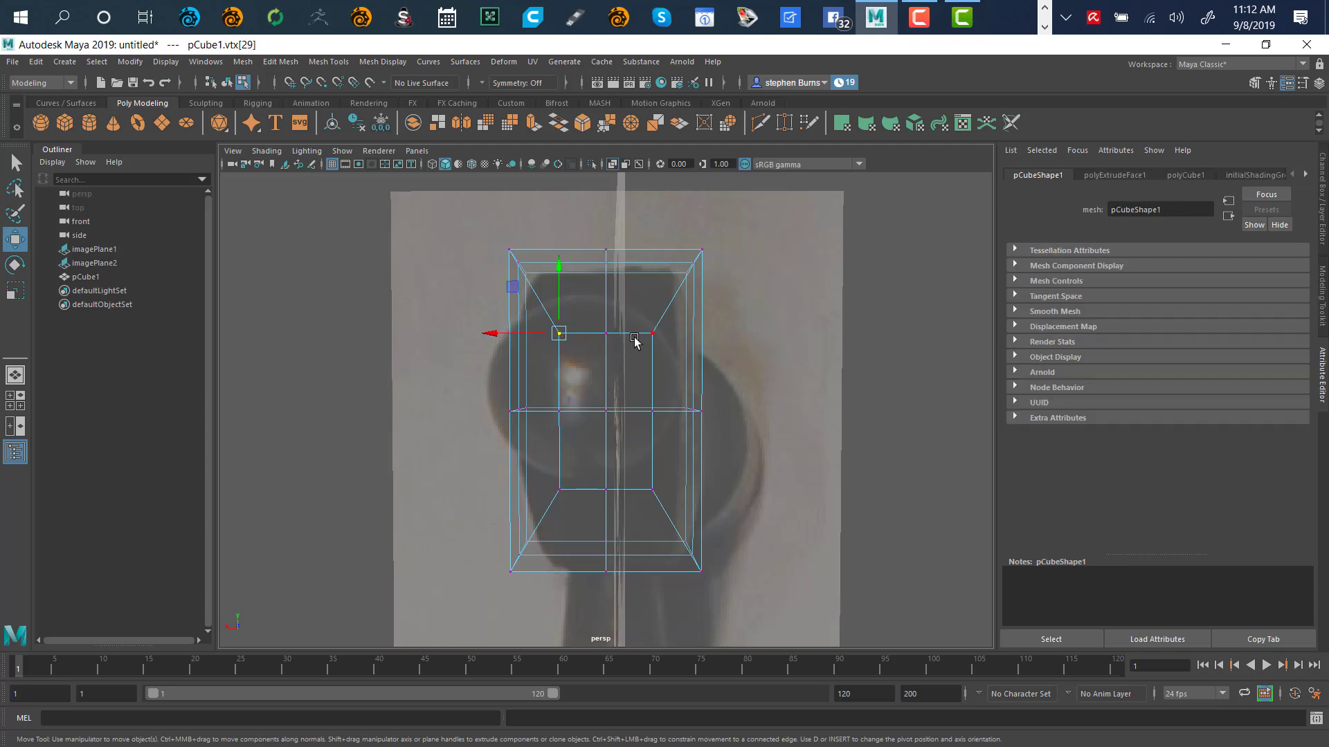
pyautogui.keyDown('shift'); pyautogui.click(652, 334); pyautogui.keyUp('shift')
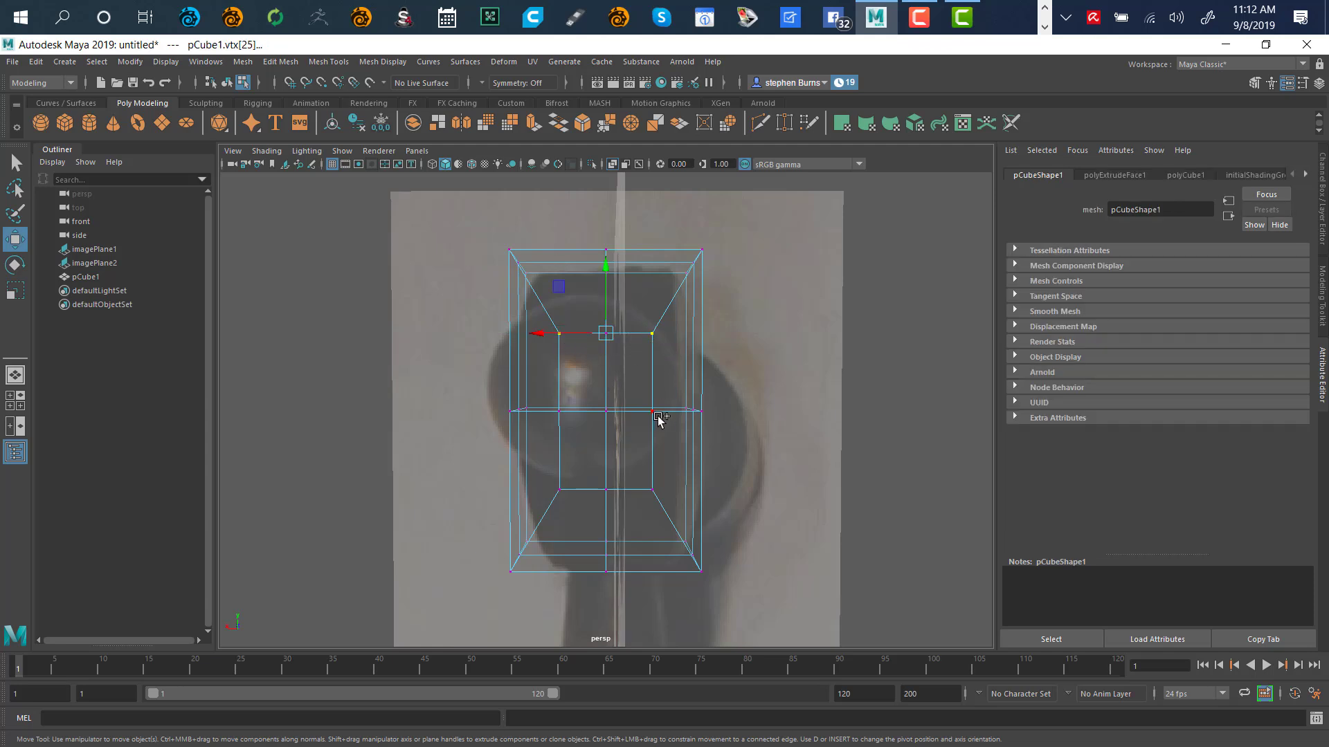
pyautogui.keyDown('shift'); pyautogui.click(652, 489); pyautogui.keyUp('shift')
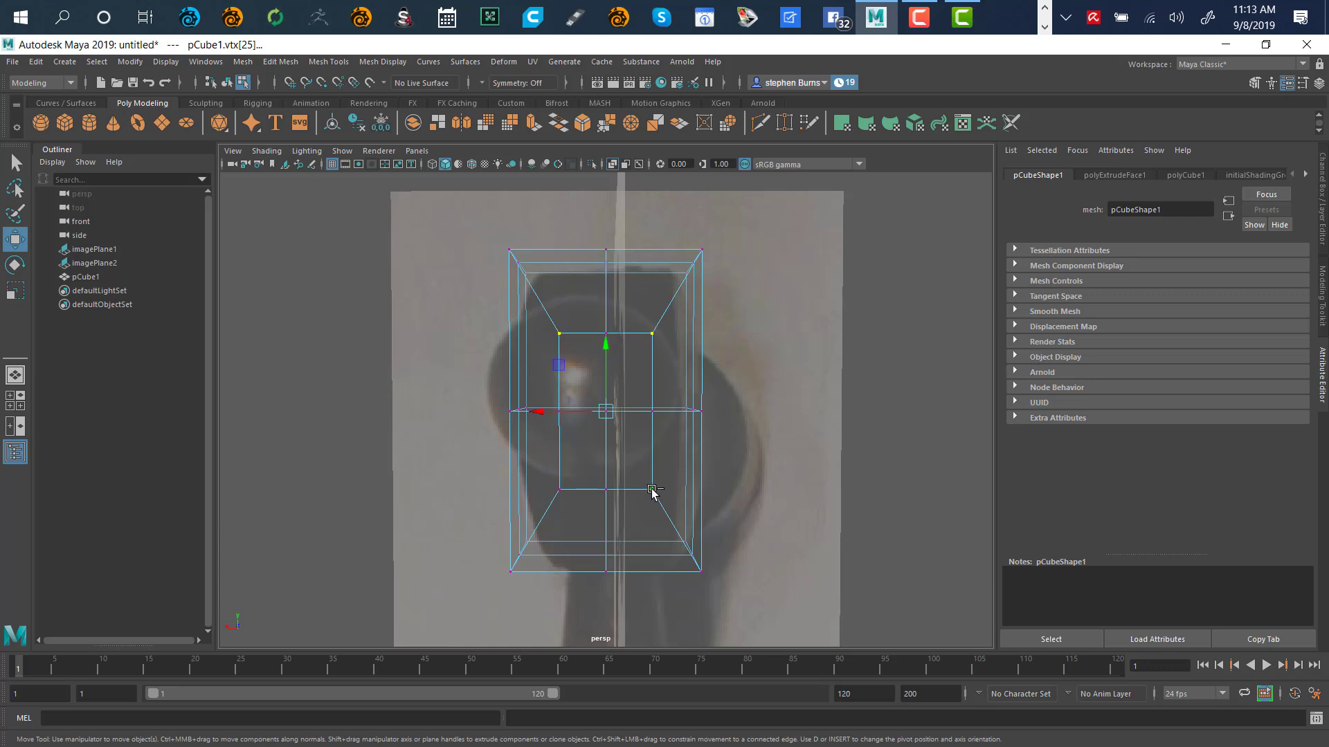
pyautogui.keyDown('shift'); pyautogui.click(559, 490); pyautogui.keyUp('shift')
# Scale the four corner vertices inward to round the inner outline into an octagon
pyautogui.press('r')
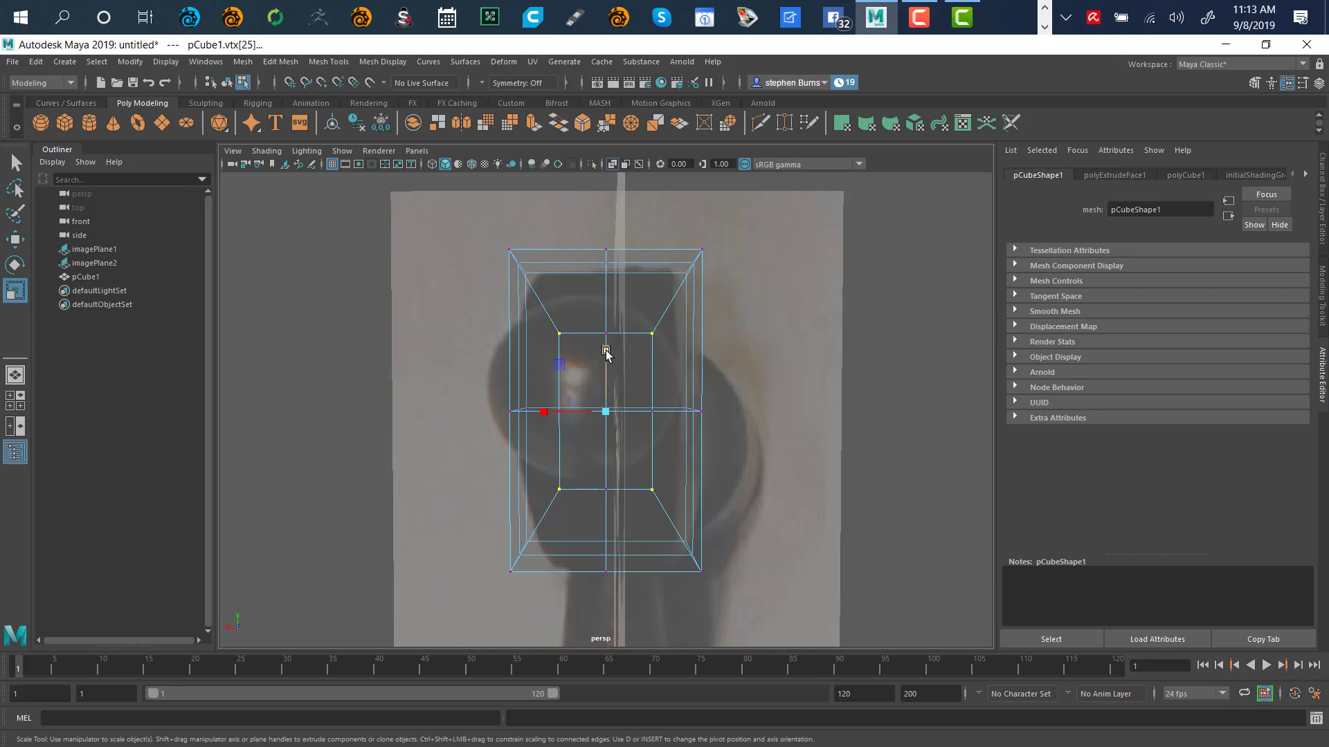
pyautogui.moveTo(561, 369); pyautogui.dragTo(560, 384)
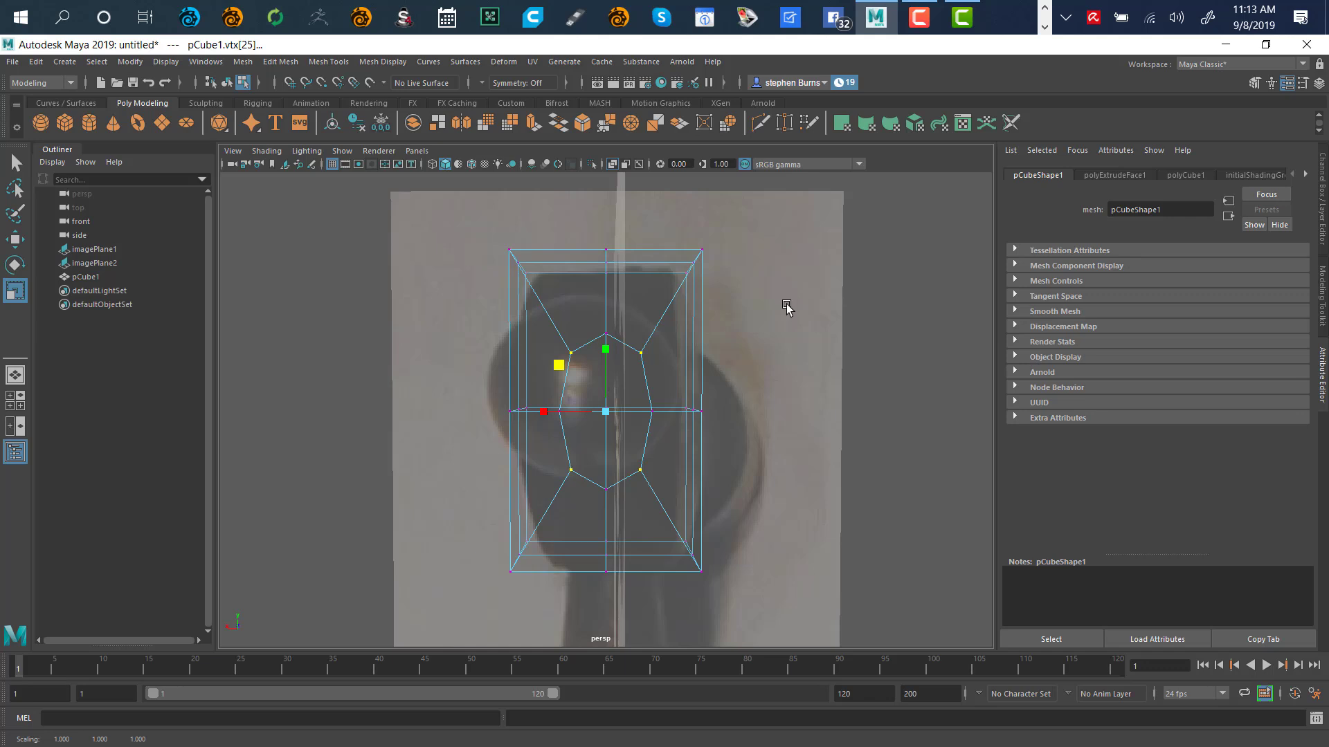
pyautogui.click(822, 320)
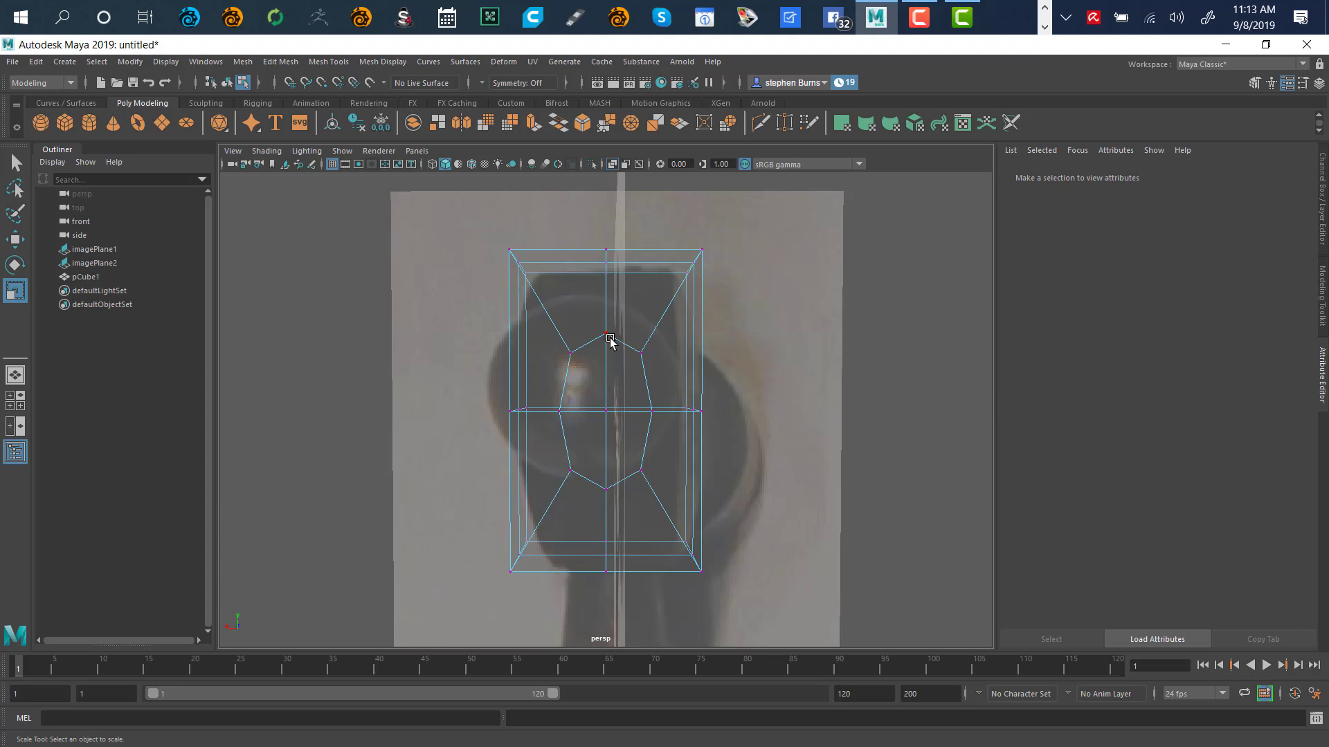
pyautogui.press('q')
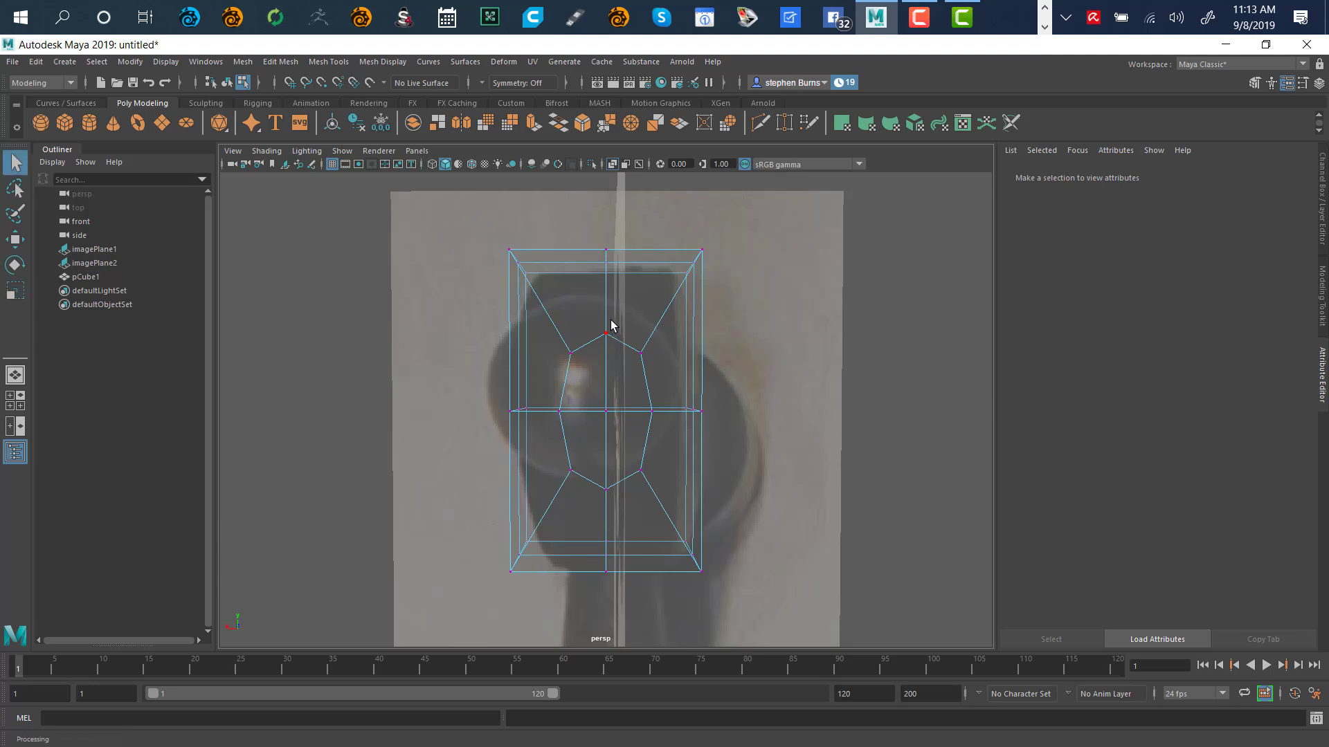
# Lasso the octagonal ring vertices, excluding the centre vertex, and return to the Select tool
pyautogui.click(15, 189)
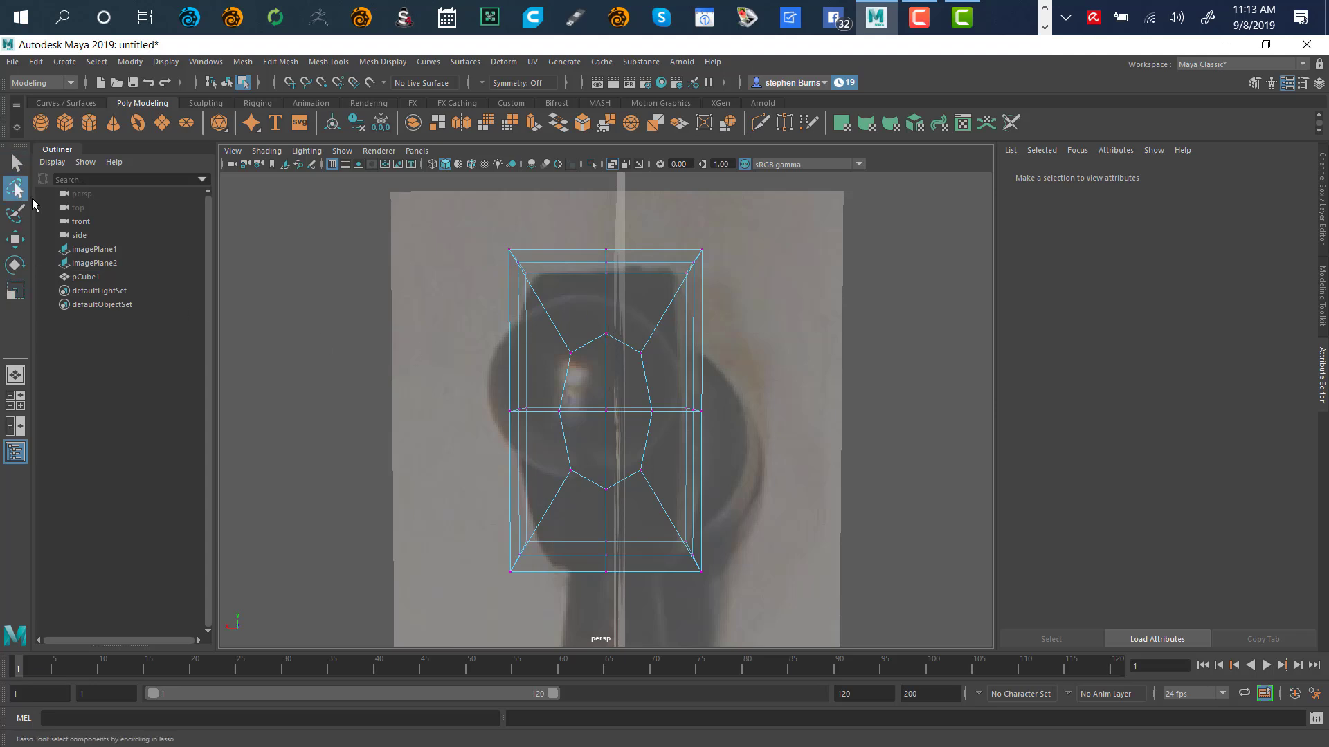
pyautogui.moveTo(626, 323)
pyautogui.mouseDown()
pyautogui.moveTo(566, 339)
pyautogui.moveTo(548, 401)
pyautogui.moveTo(559, 476)
pyautogui.moveTo(626, 509)
pyautogui.moveTo(654, 471)
pyautogui.moveTo(667, 382)
pyautogui.moveTo(626, 321)
pyautogui.moveTo(599, 315)
pyautogui.mouseUp()
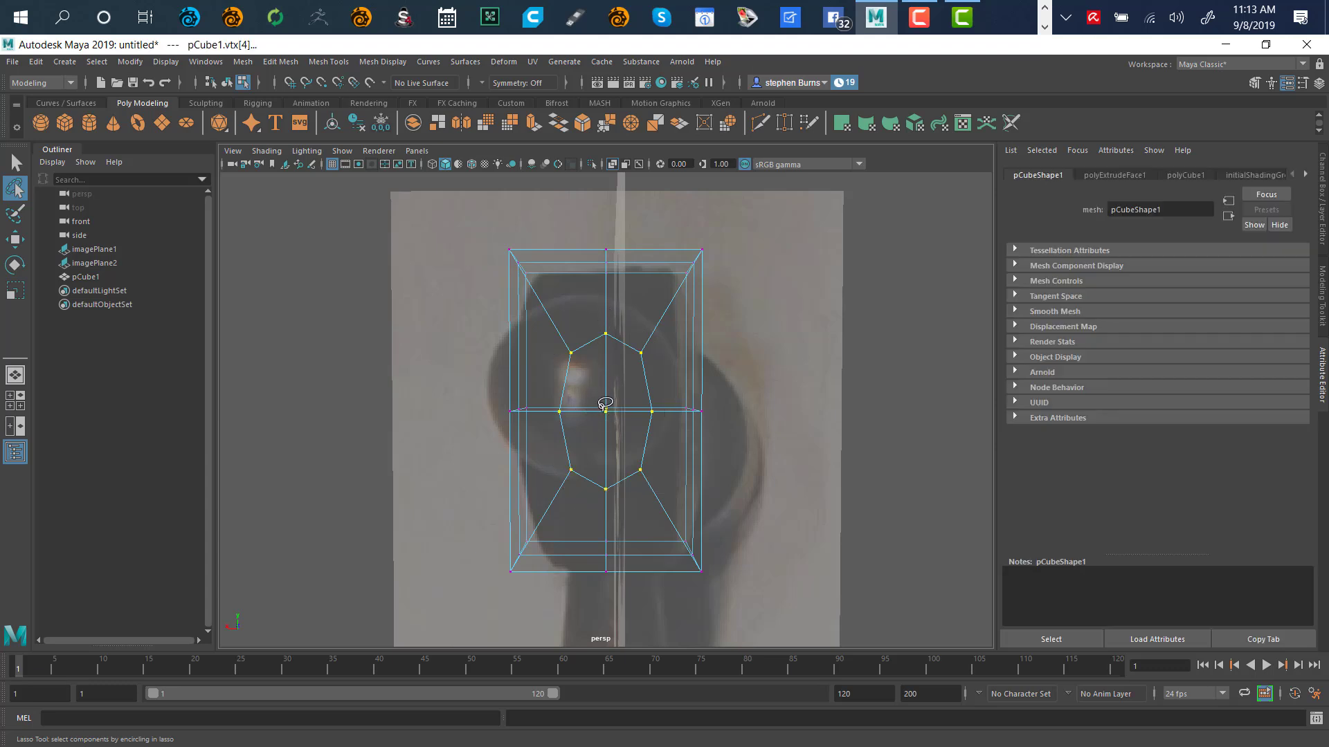
pyautogui.keyDown('ctrl'); pyautogui.moveTo(591, 406); pyautogui.dragTo(596, 394); pyautogui.keyUp('ctrl')
pyautogui.press('q')
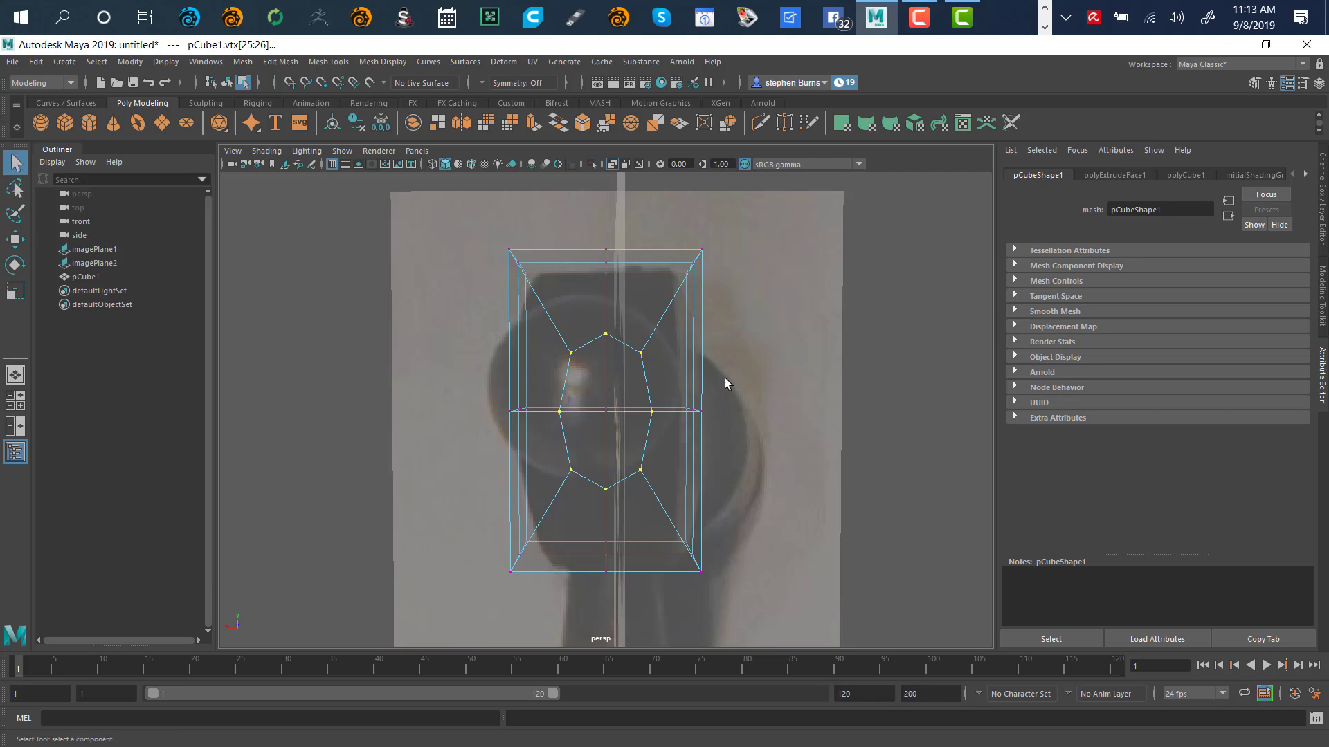
pyautogui.moveTo(724, 380)
pyautogui.keyDown('alt'); pyautogui.mouseDown()
pyautogui.moveTo(839, 395)
pyautogui.moveTo(914, 372)
pyautogui.moveTo(928, 388)
pyautogui.moveTo(765, 356)
pyautogui.moveTo(705, 388)
pyautogui.moveTo(727, 378)
pyautogui.mouseUp(); pyautogui.keyUp('alt')
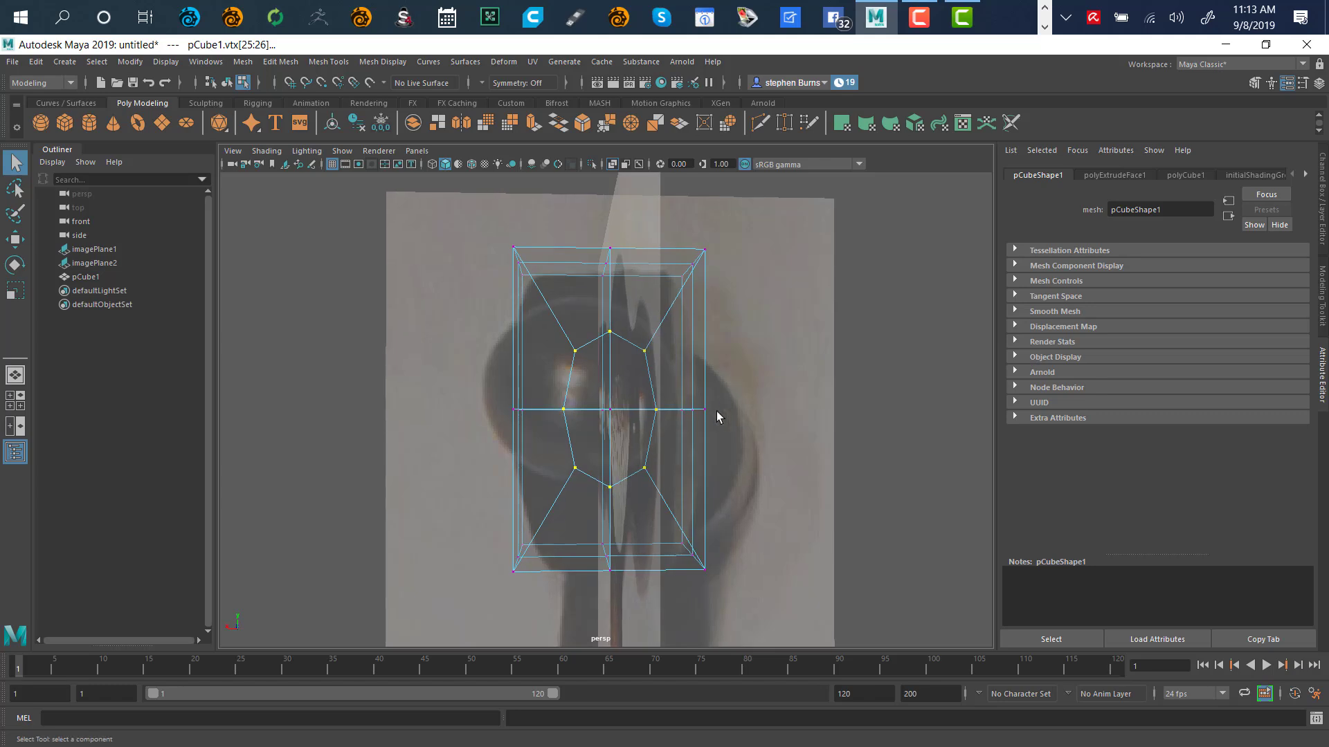
# In the front view, squash the vertex ring on Y and scale it up evenly
pyautogui.press('space')
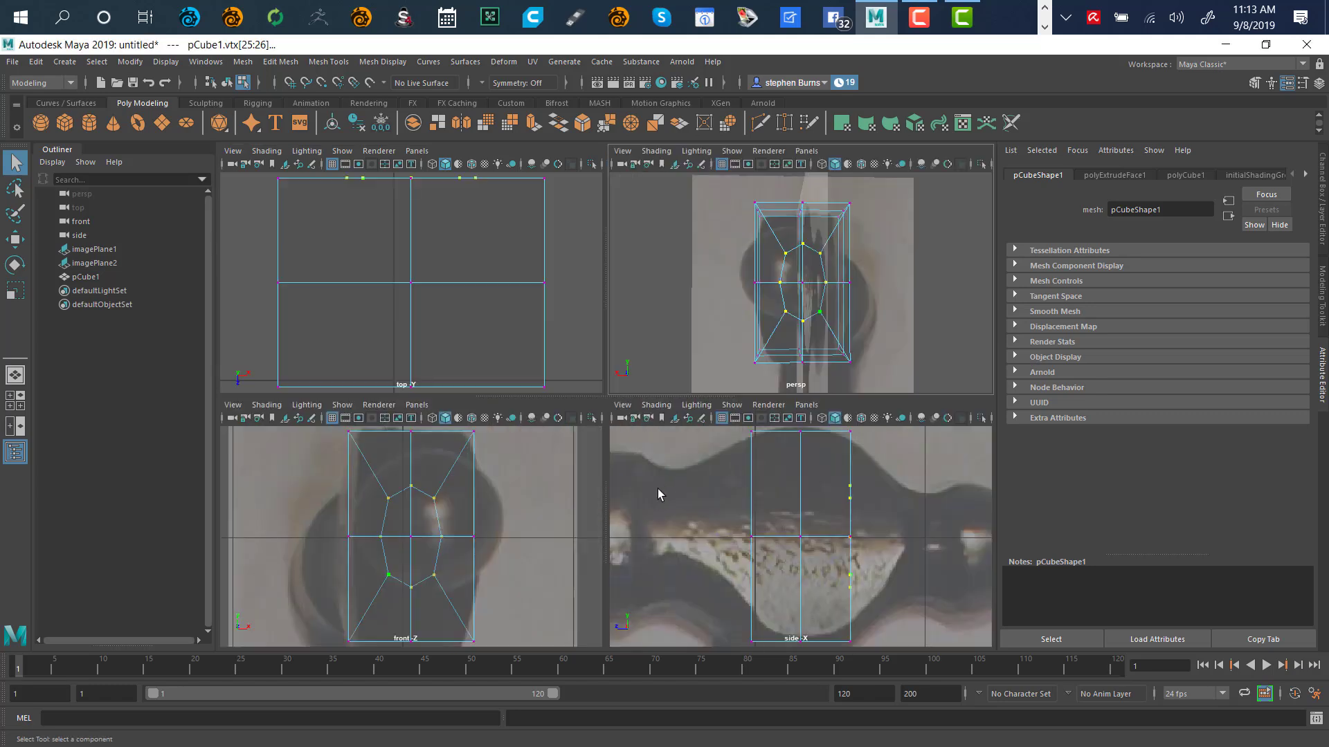
pyautogui.press('space')
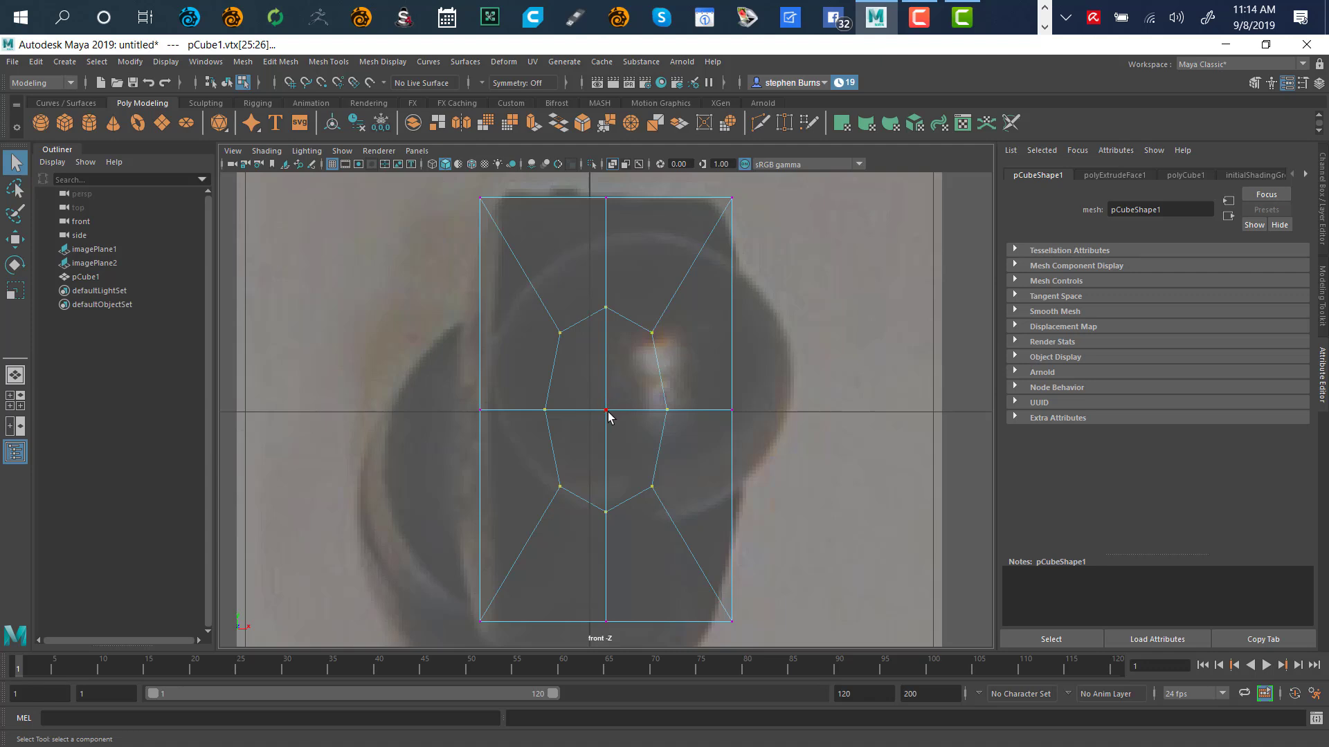
pyautogui.press('r')
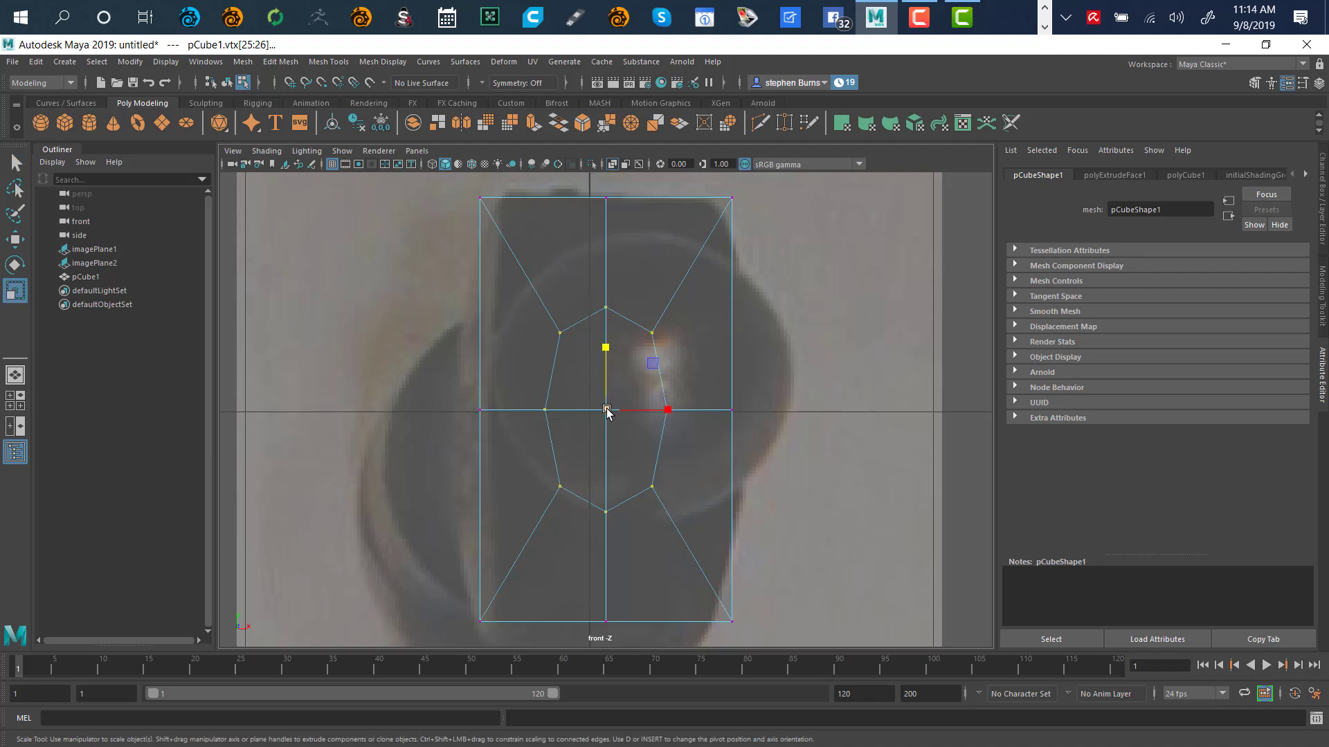
pyautogui.moveTo(606, 351); pyautogui.dragTo(617, 374)
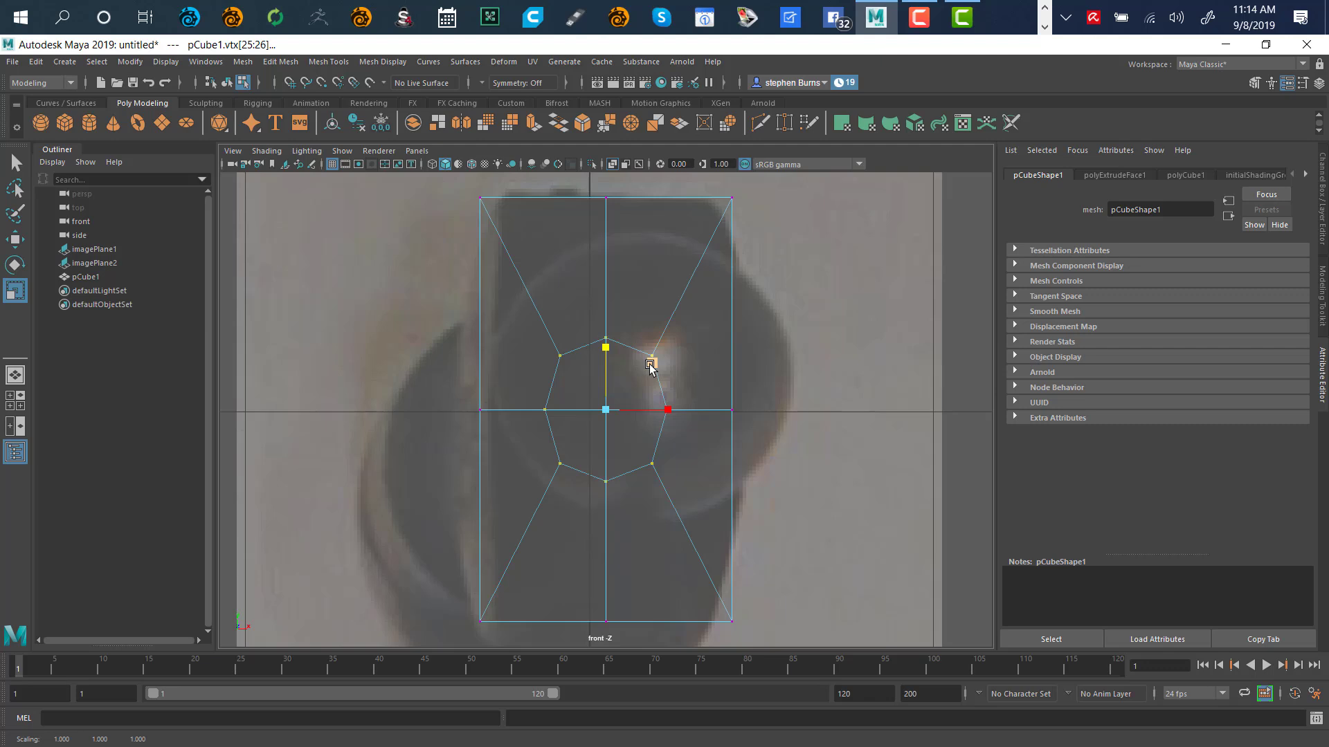
pyautogui.moveTo(652, 366); pyautogui.dragTo(657, 361)
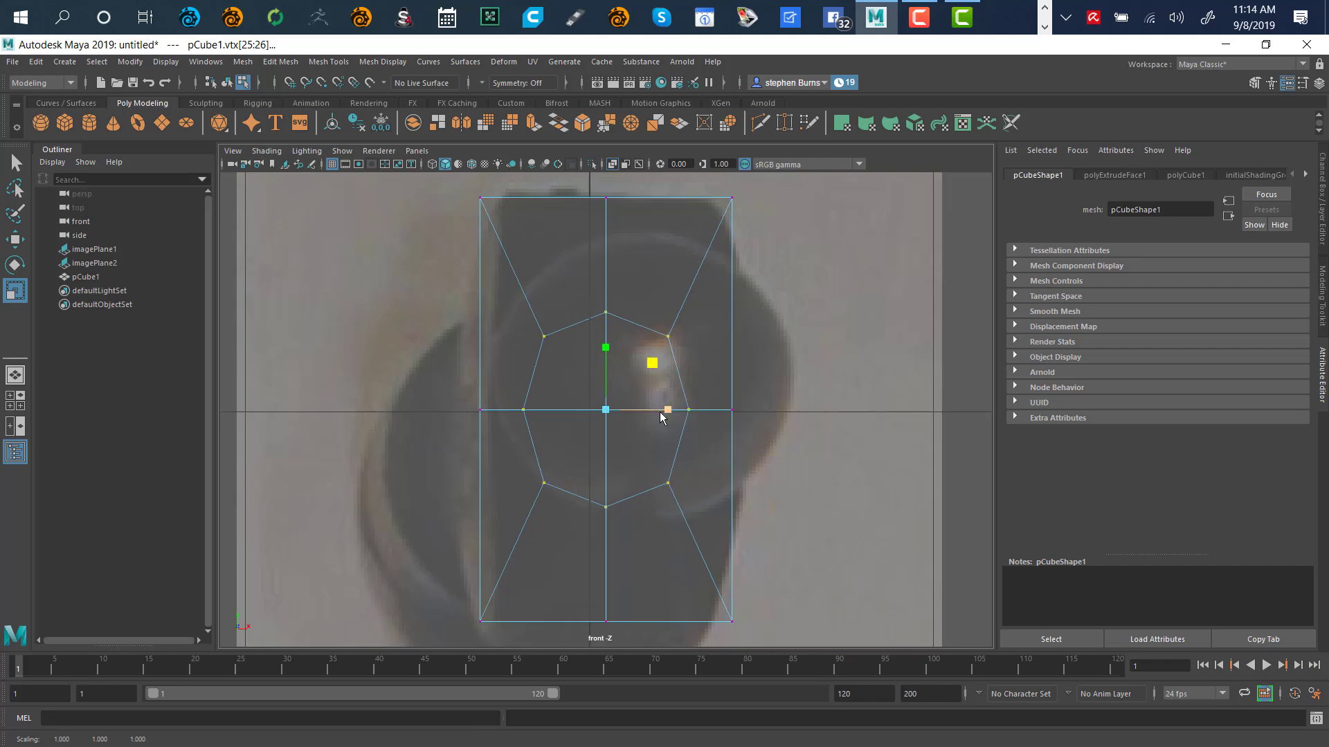
pyautogui.press('space')
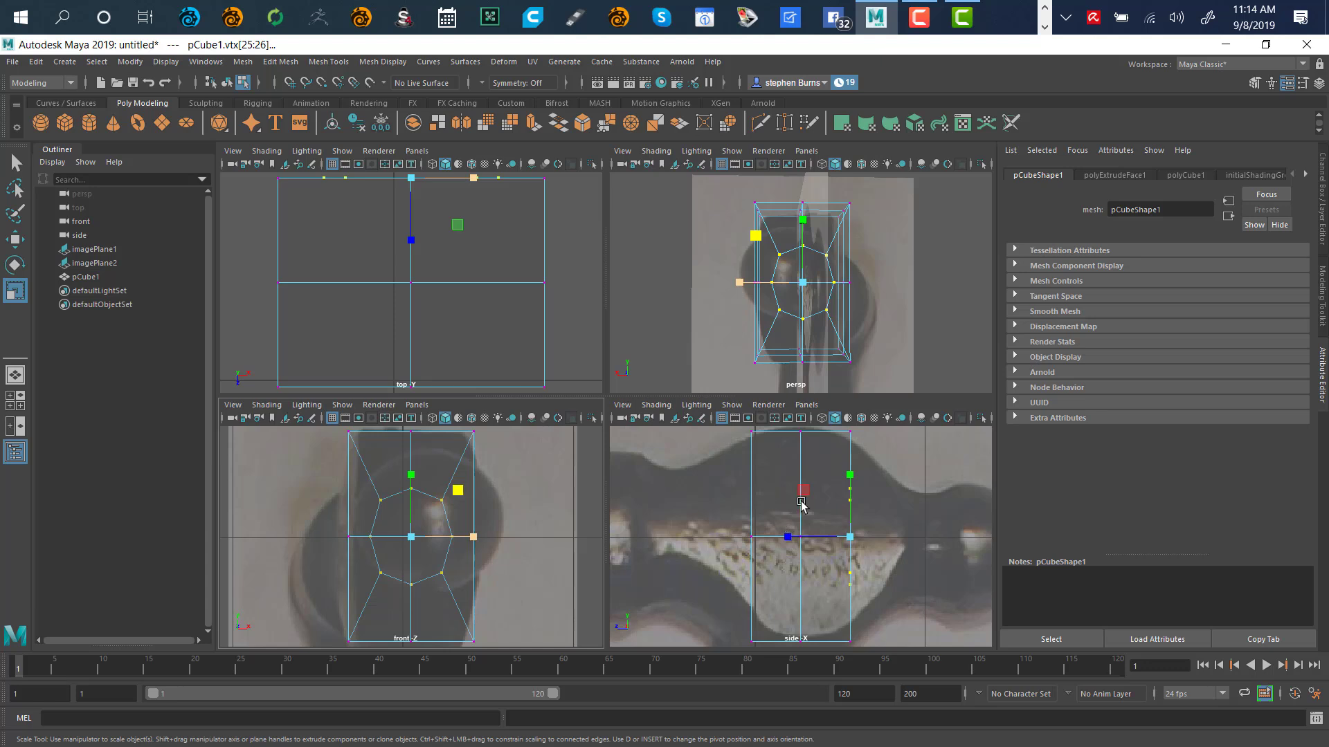
pyautogui.press('w')
pyautogui.moveTo(782, 543); pyautogui.dragTo(830, 561)
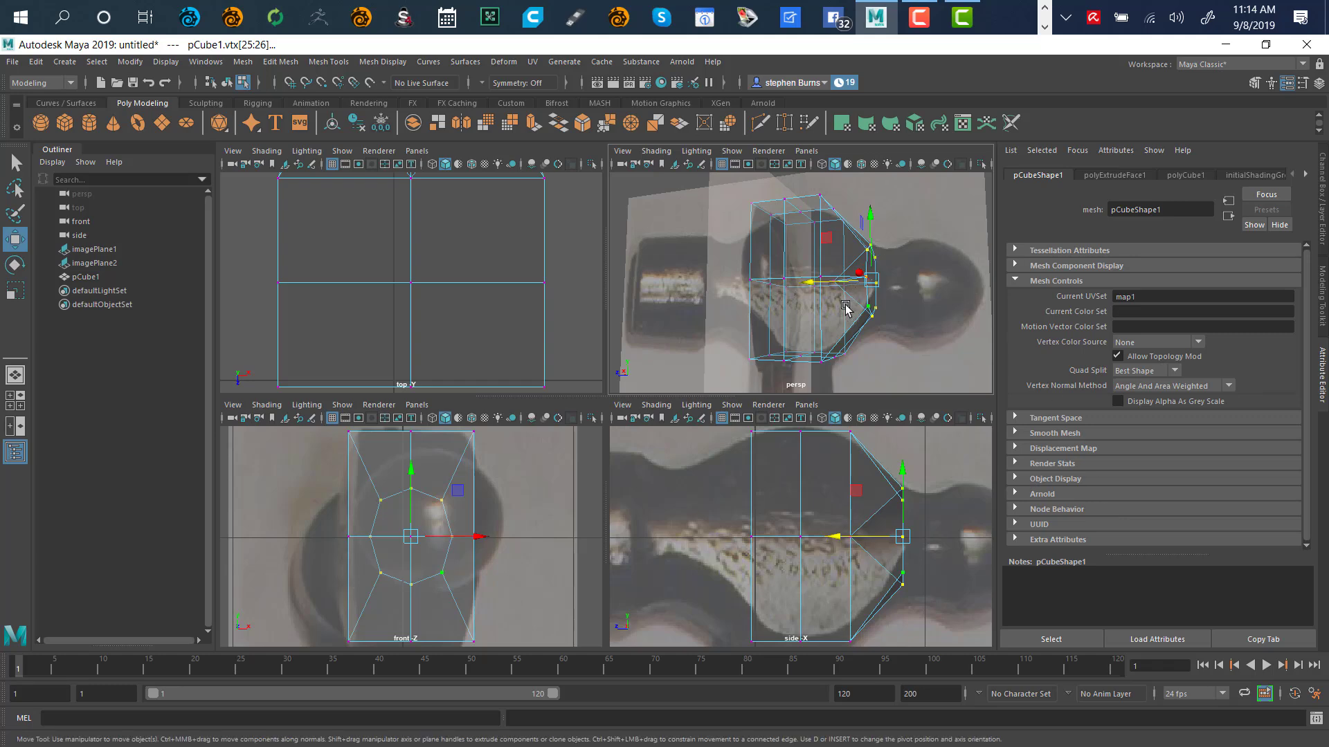
pyautogui.keyDown('alt'); pyautogui.moveTo(900, 277); pyautogui.dragTo(839, 277); pyautogui.keyUp('alt')
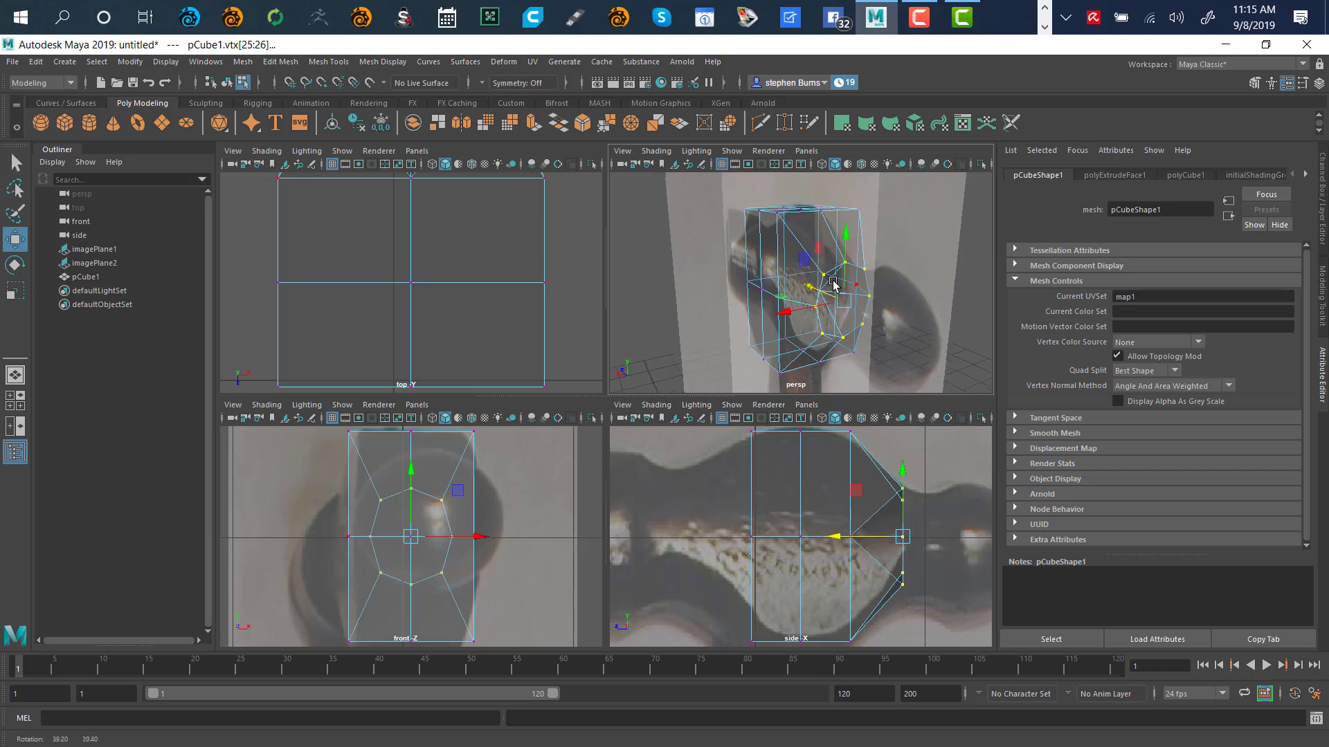
pyautogui.hotkey('ctrl', 'z')
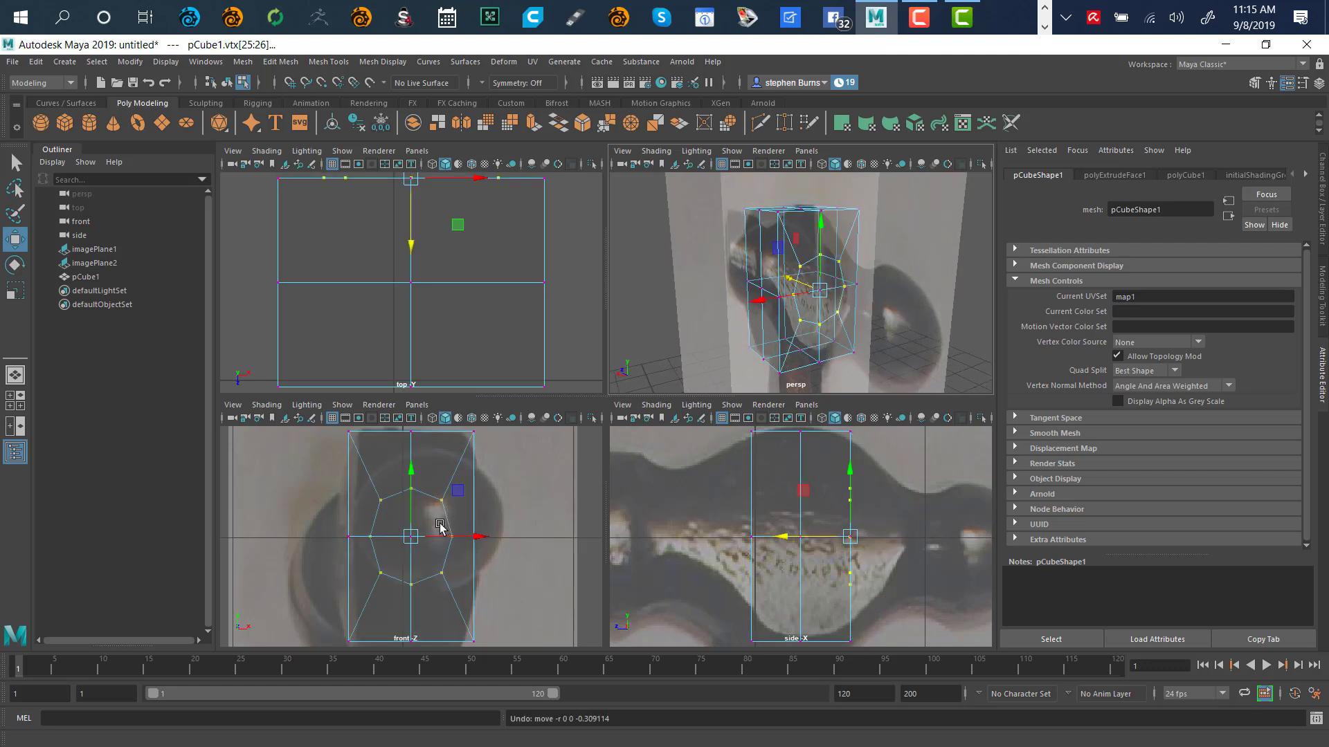
pyautogui.press('q')
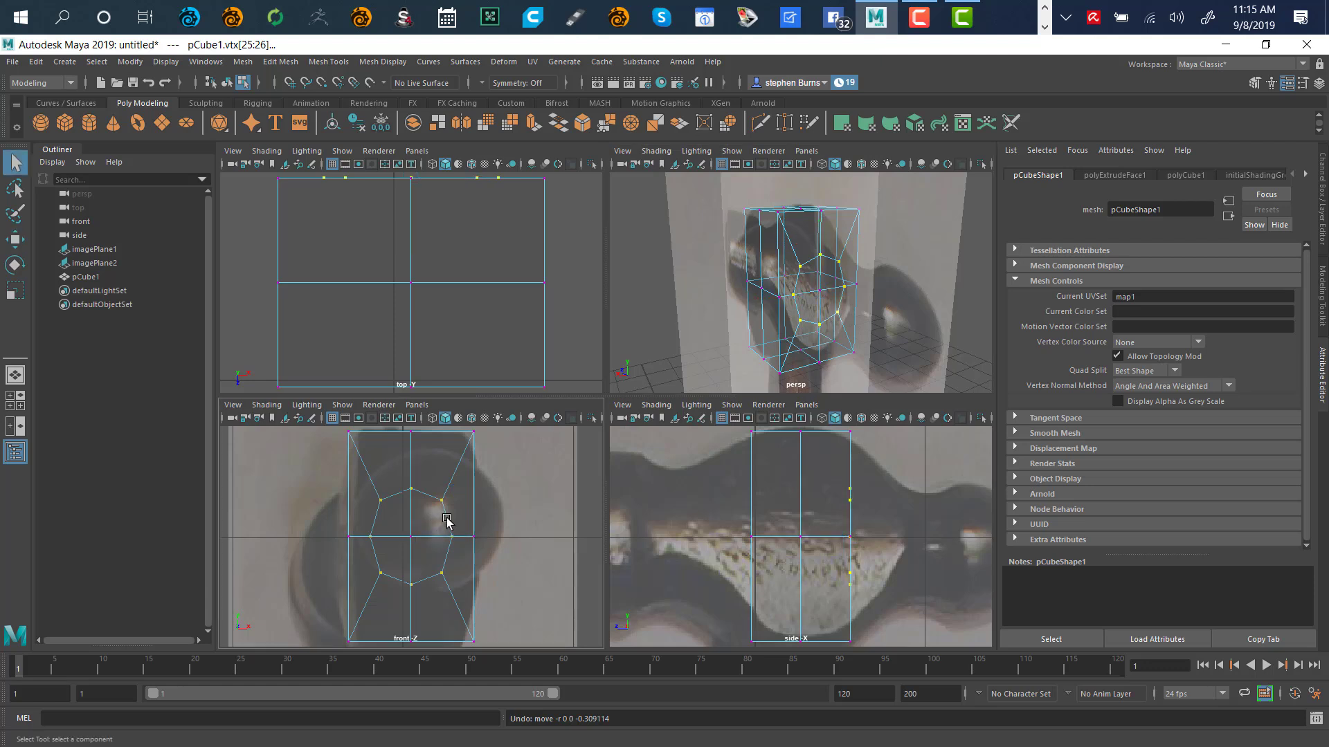
pyautogui.click(402, 548)
pyautogui.keyDown('alt'); pyautogui.moveTo(747, 266); pyautogui.dragTo(823, 274); pyautogui.keyUp('alt')
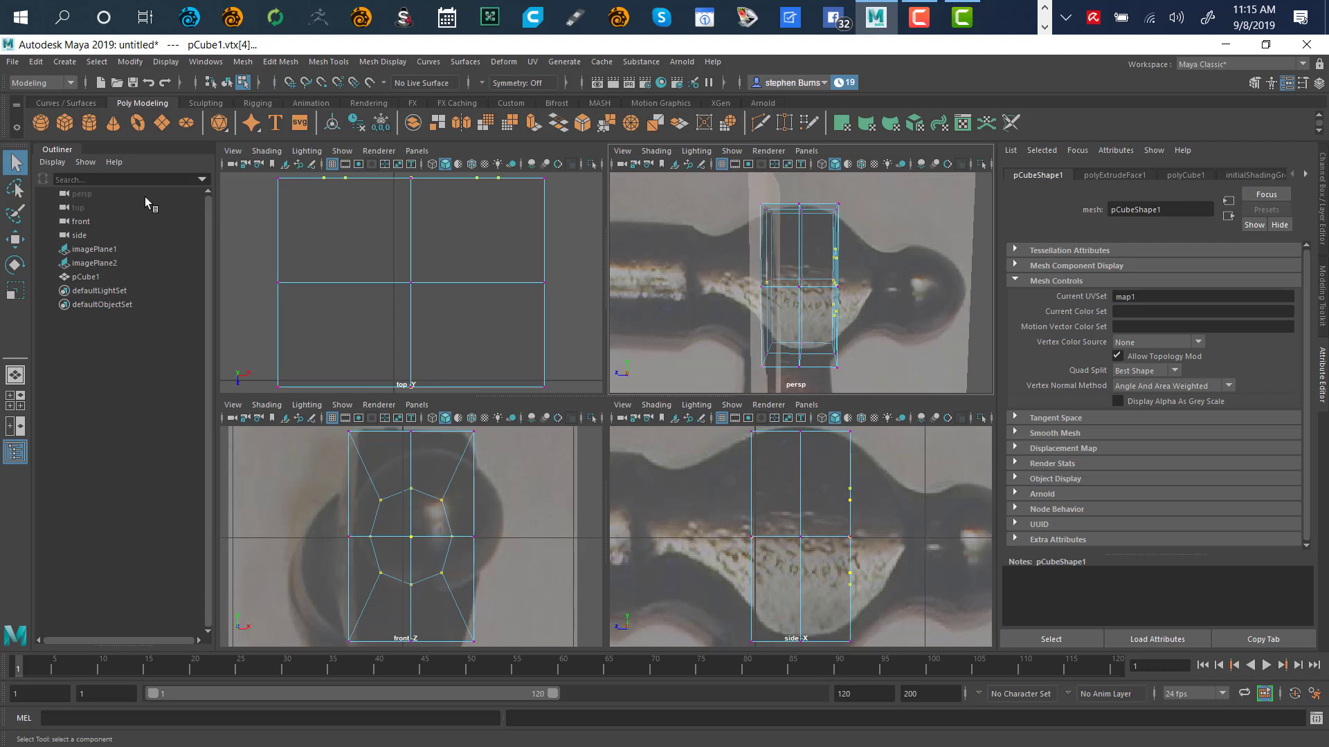
pyautogui.click(15, 188)
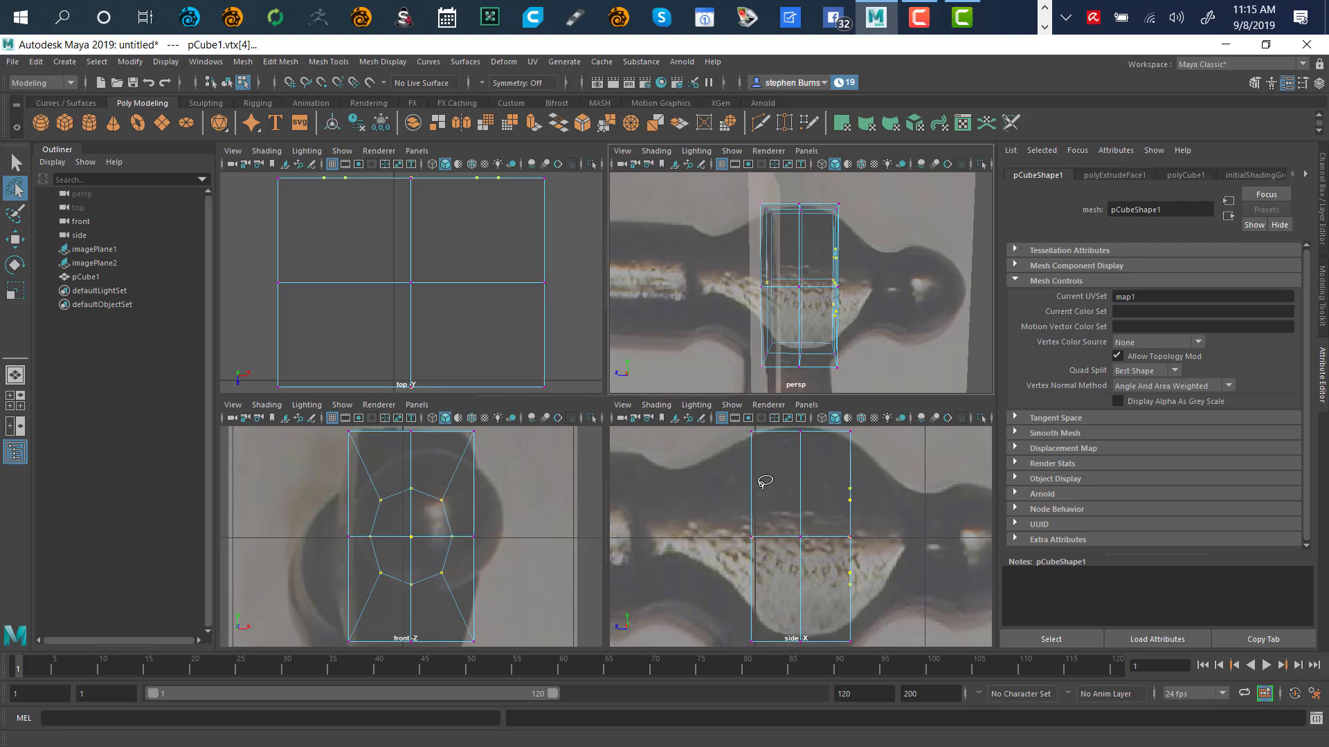
# Lasso the end vertex ring in the side view and push it out along X
pyautogui.moveTo(771, 519)
pyautogui.mouseDown()
pyautogui.moveTo(732, 553)
pyautogui.moveTo(751, 614)
pyautogui.mouseUp()
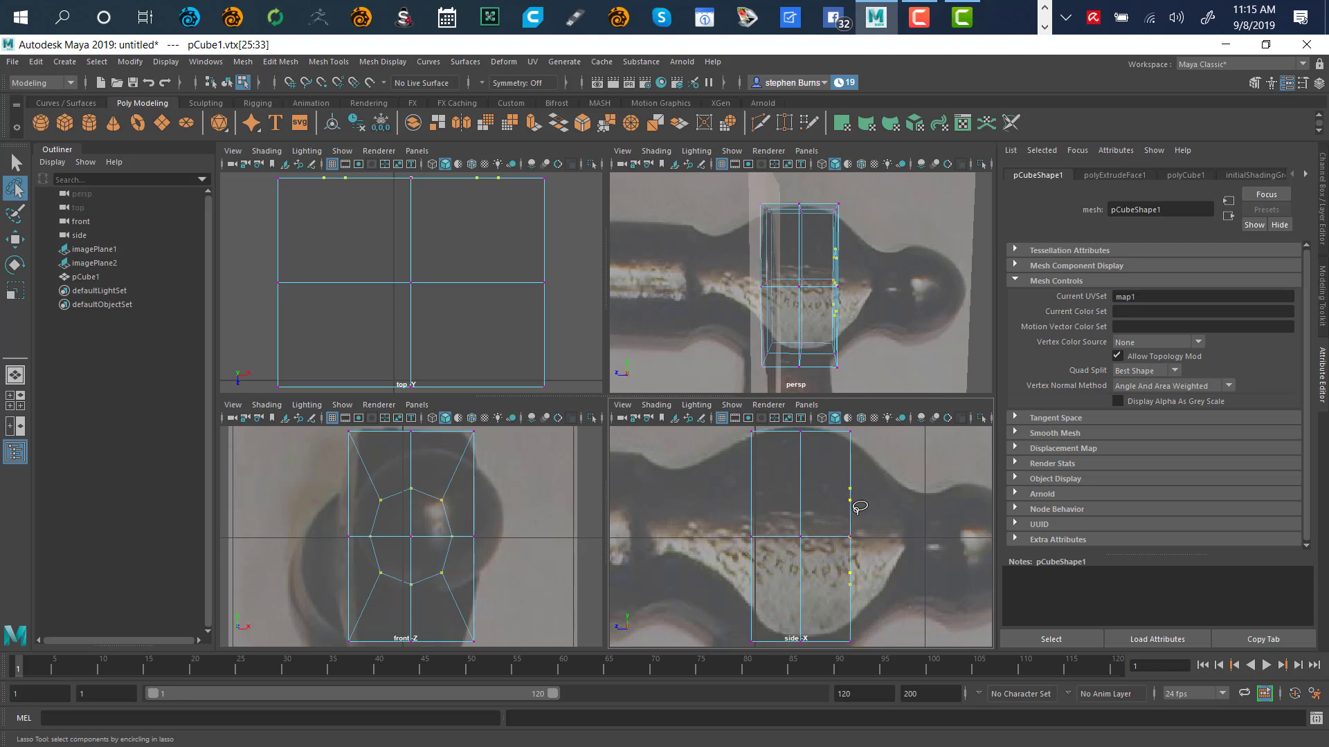
pyautogui.press('w')
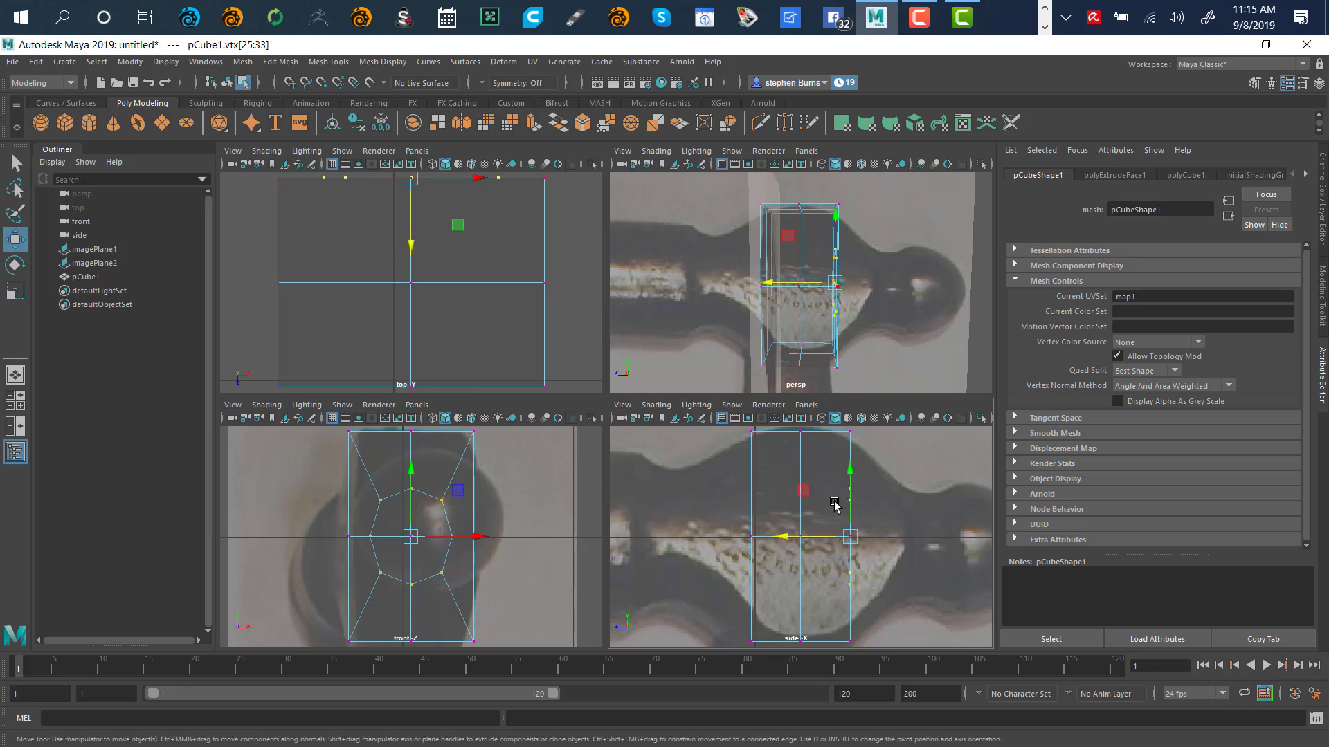
pyautogui.moveTo(783, 539); pyautogui.dragTo(845, 558)
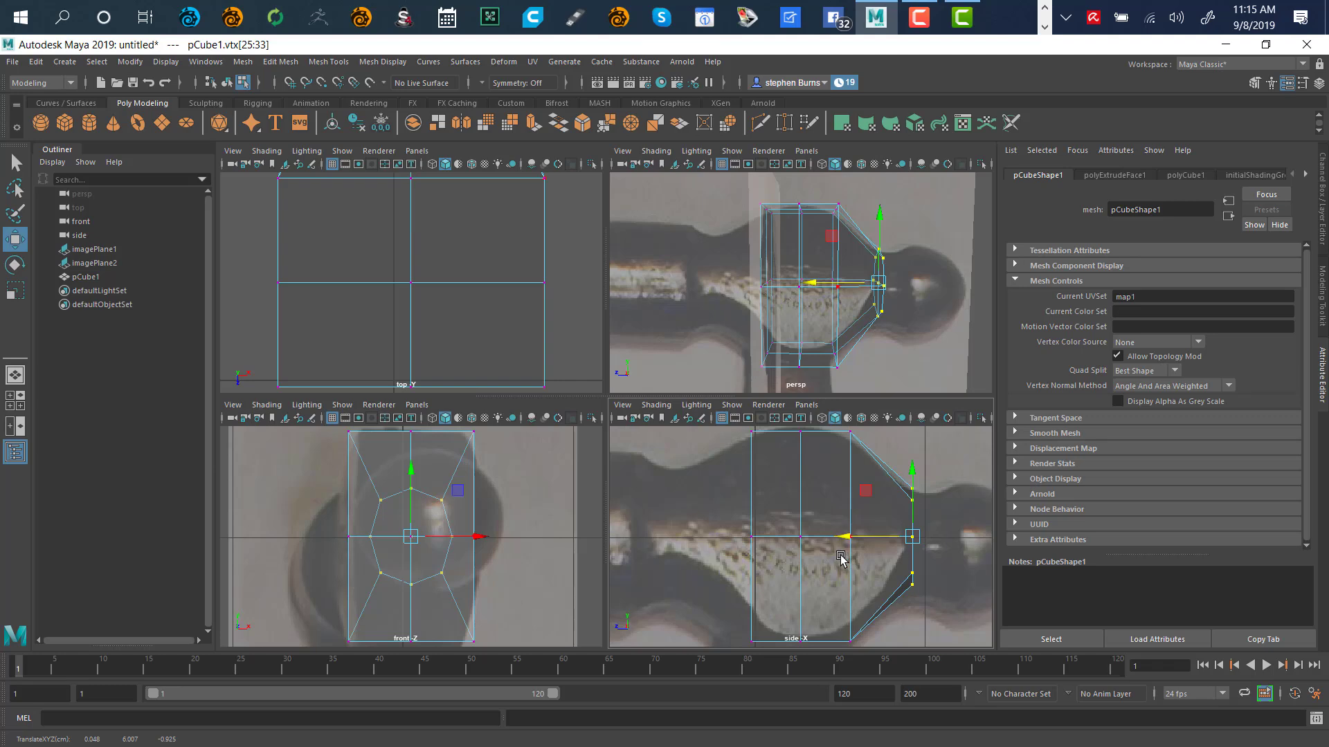
pyautogui.press('space')
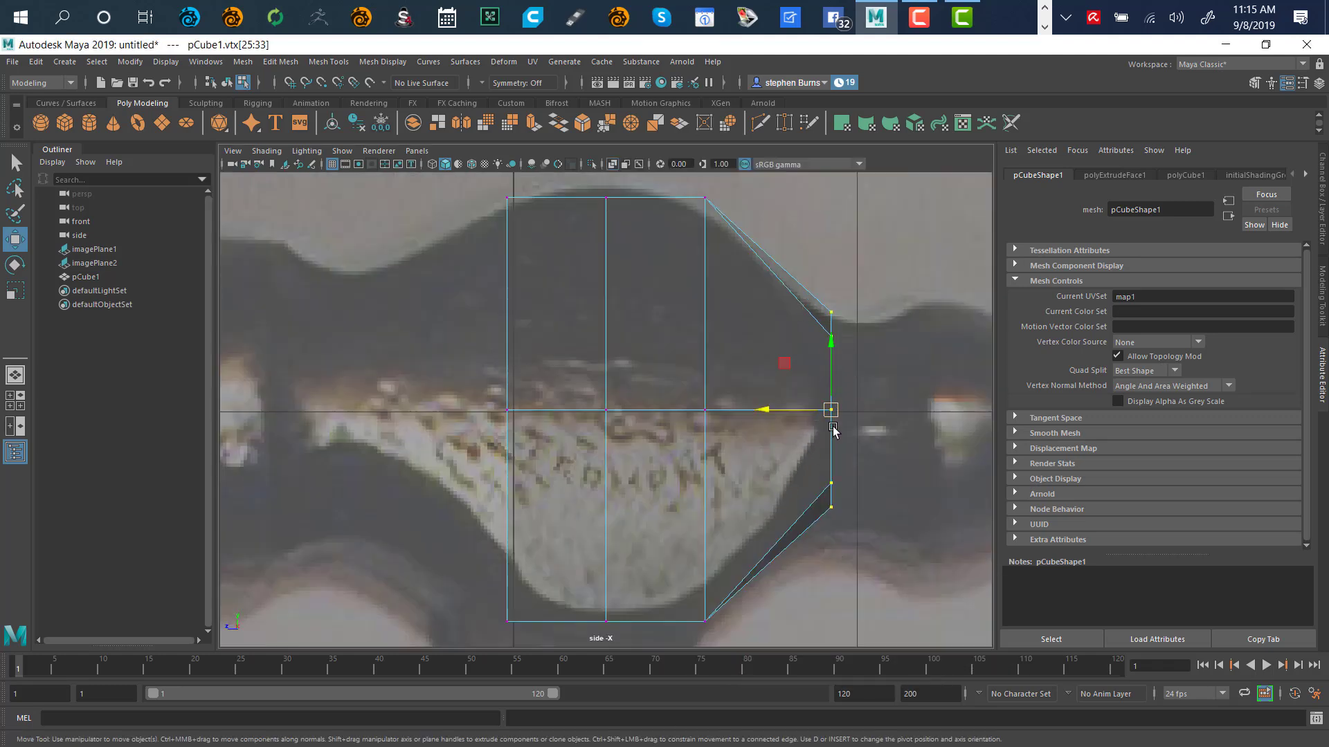
pyautogui.moveTo(764, 413); pyautogui.dragTo(780, 430)
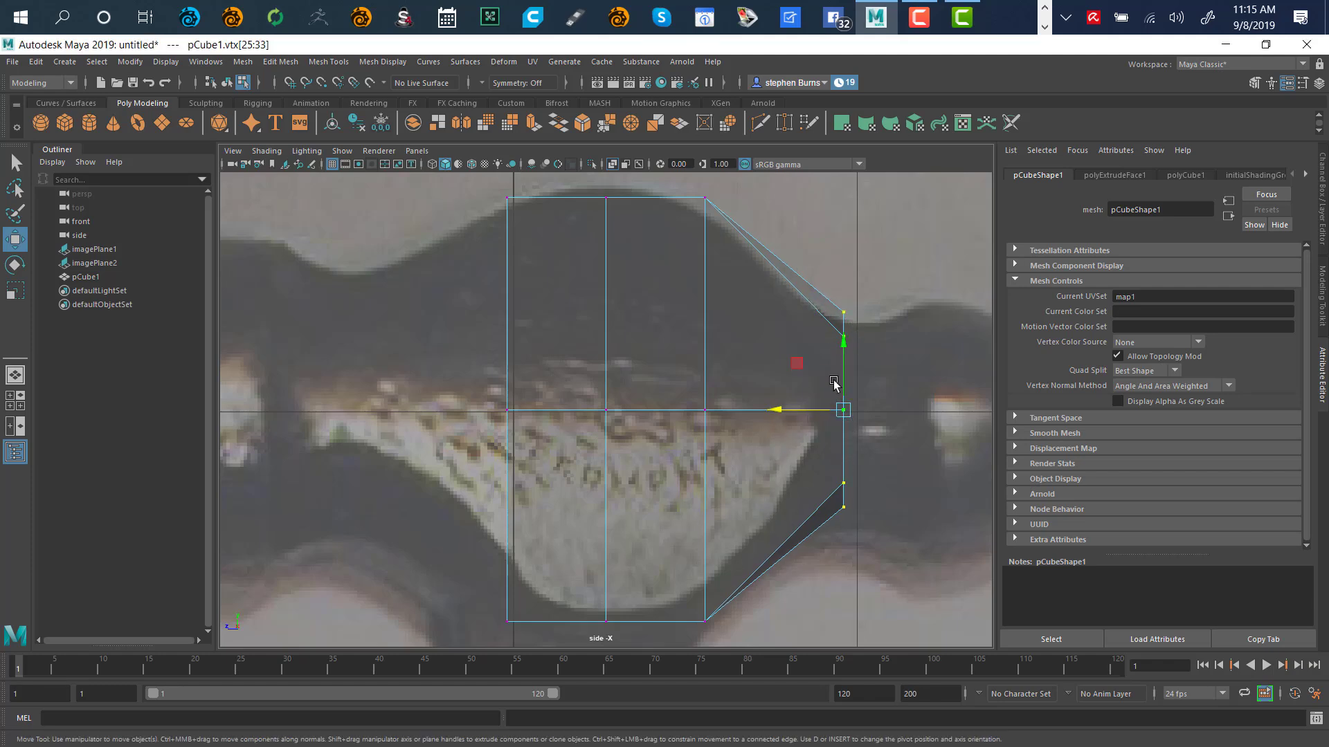
# Inspect the tapered neck in a maximized perspective view and clear the selection
pyautogui.press('space')
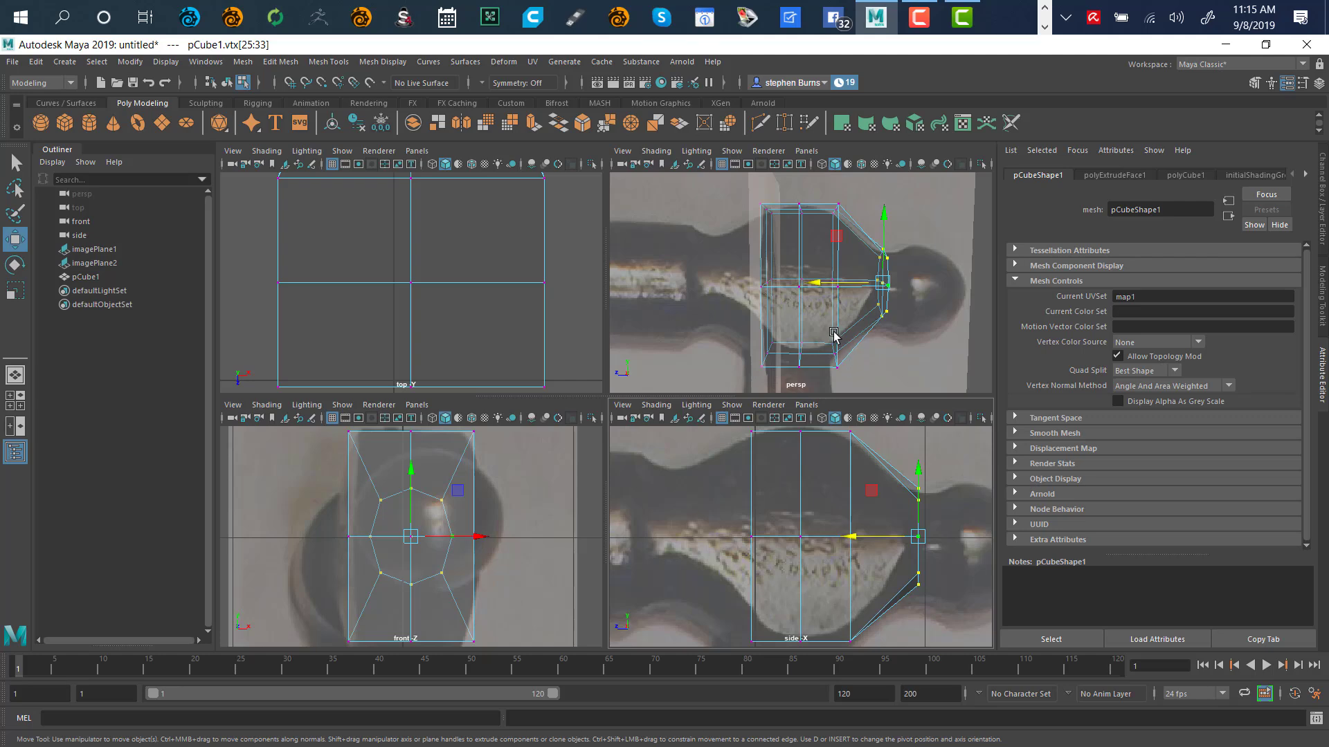
pyautogui.press('space')
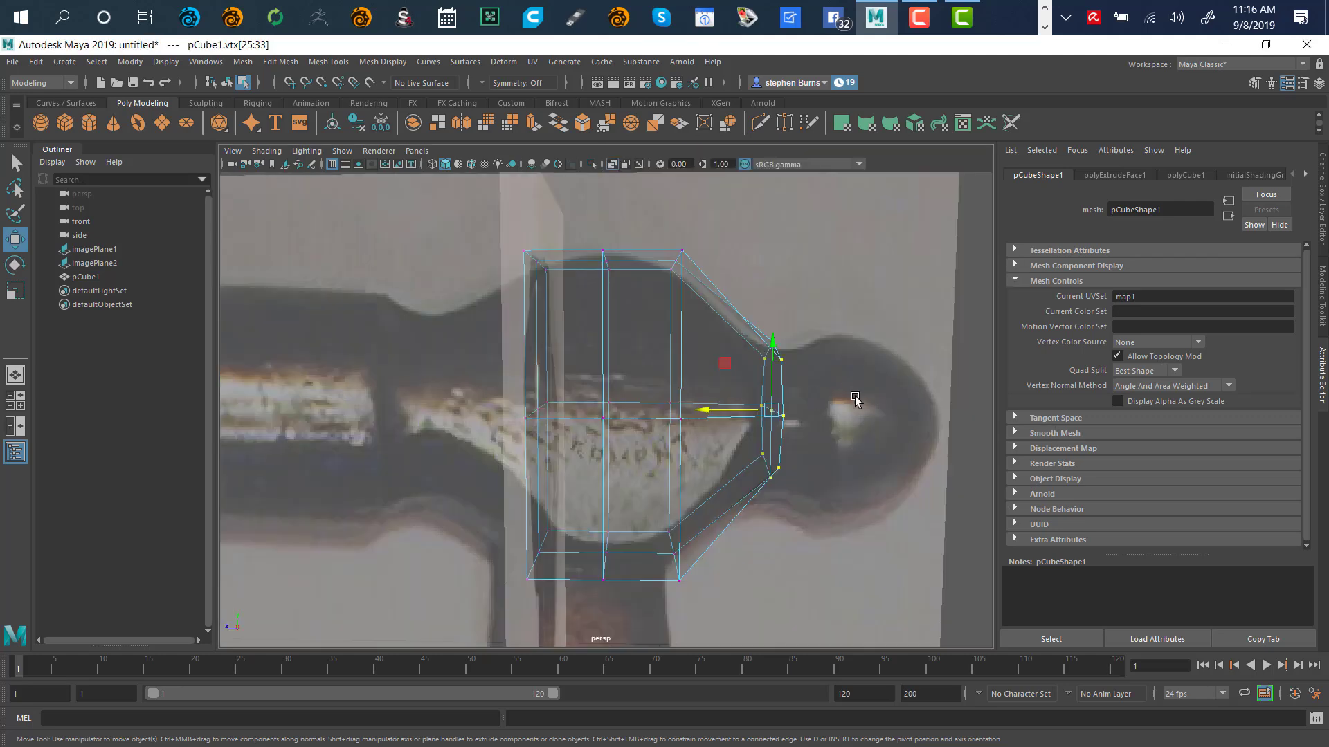
pyautogui.keyDown('alt'); pyautogui.moveTo(855, 400); pyautogui.dragTo(651, 393); pyautogui.keyUp('alt')
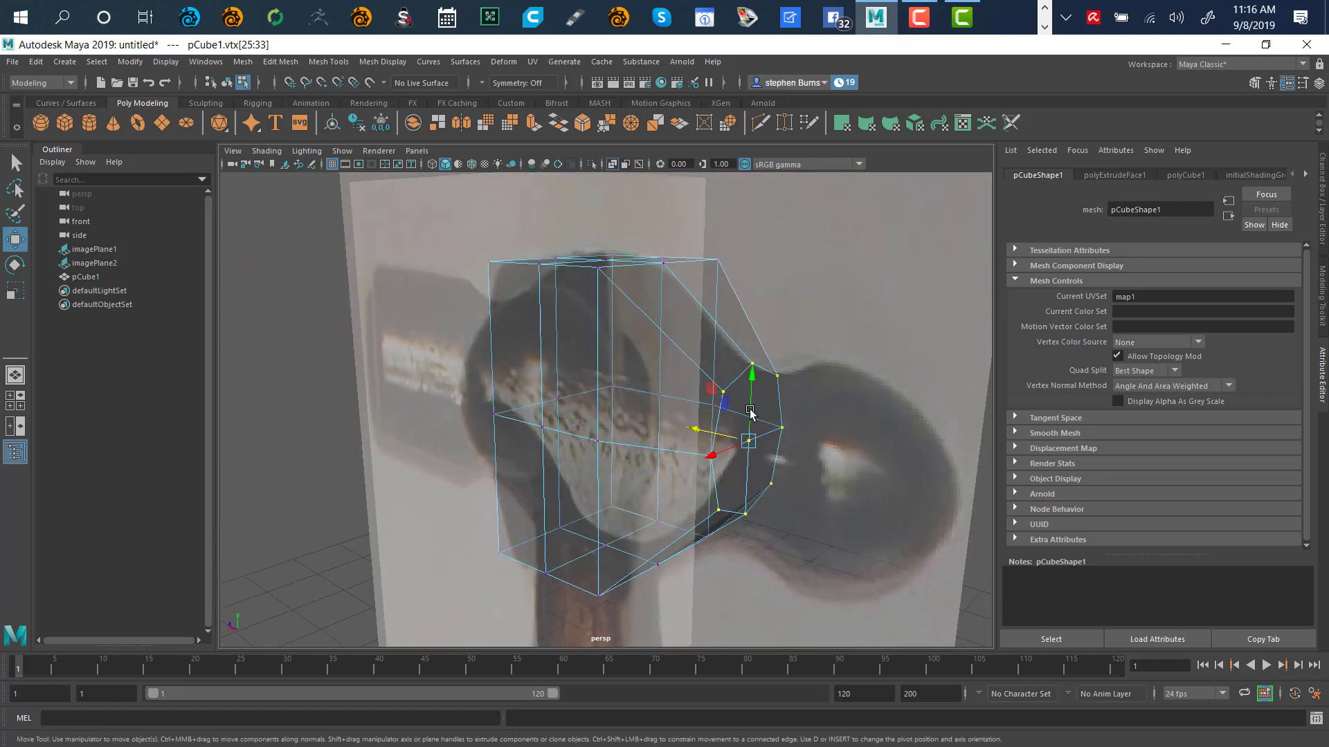
pyautogui.keyDown('alt'); pyautogui.moveTo(751, 413); pyautogui.dragTo(802, 453); pyautogui.keyUp('alt')
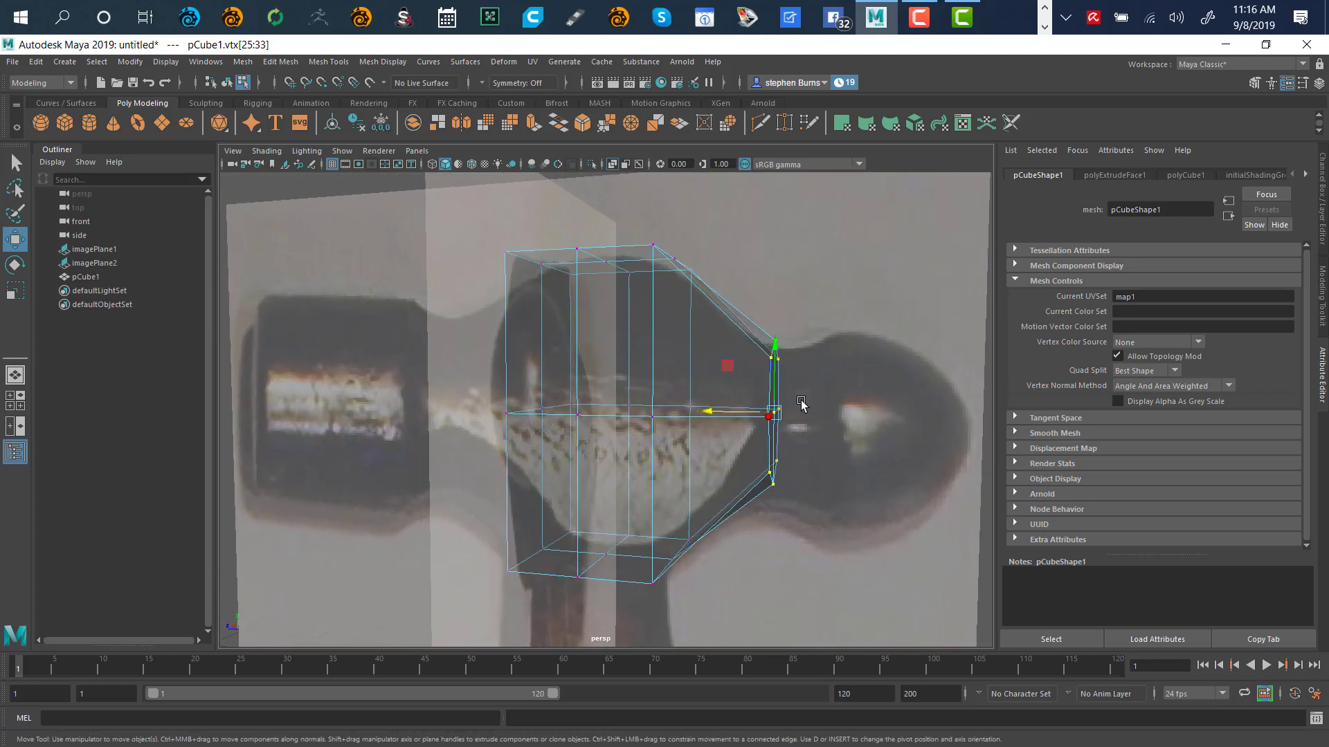
pyautogui.click(822, 400)
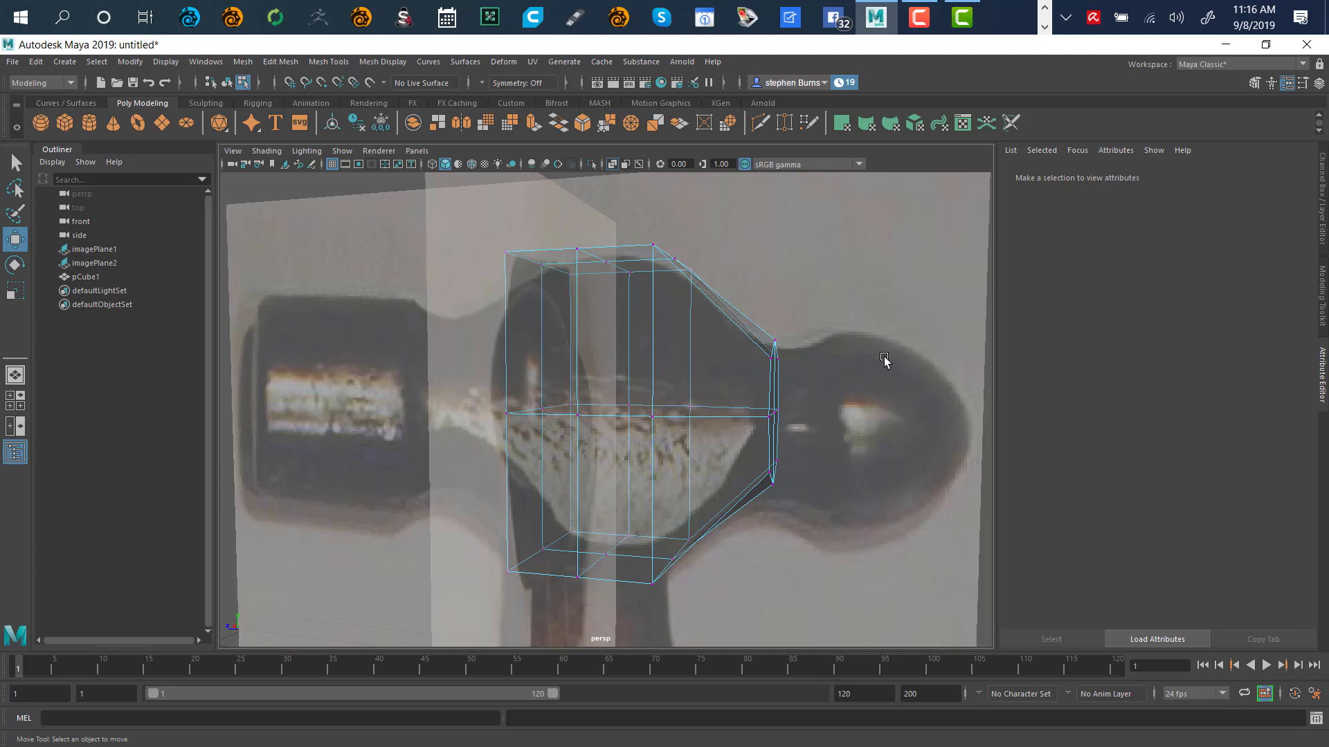
# Check the reference image plane's attributes and switch the hammer mesh to face mode
pyautogui.rightClick(924, 320)
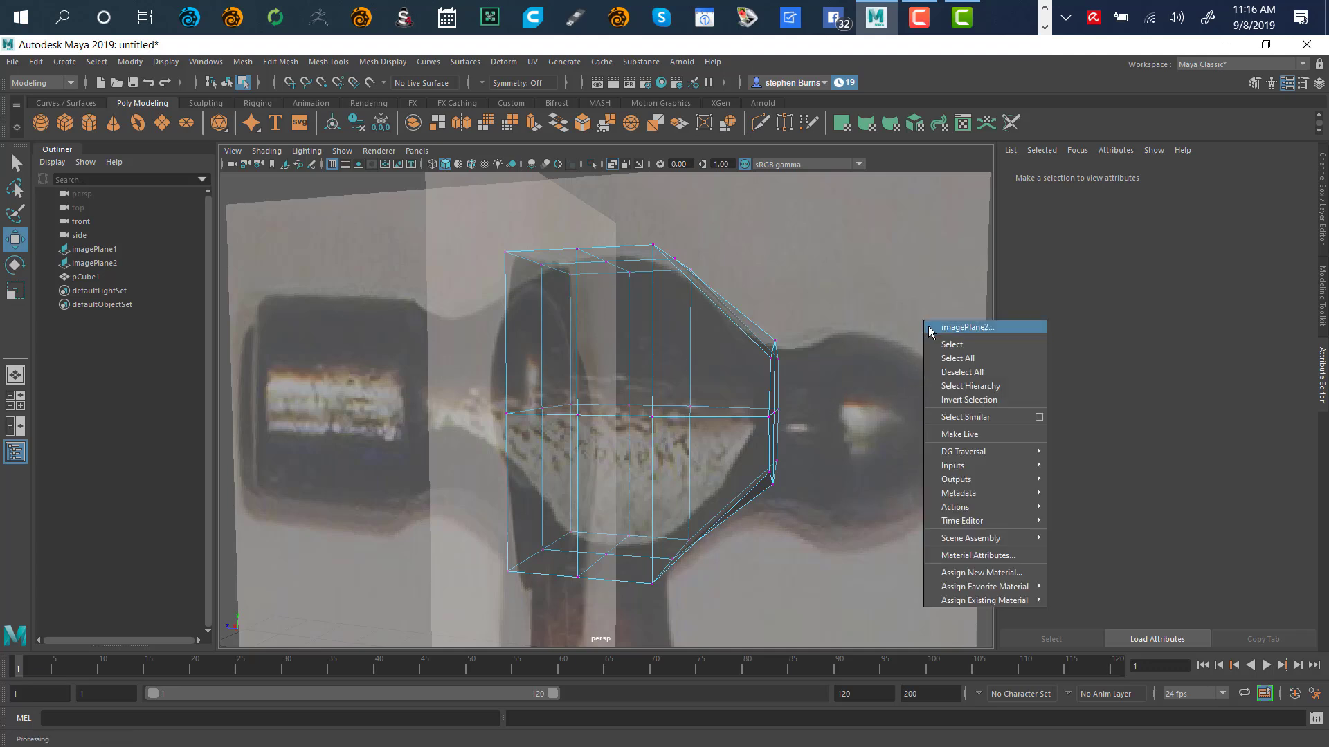
pyautogui.click(981, 342)
pyautogui.rightClick(987, 354)
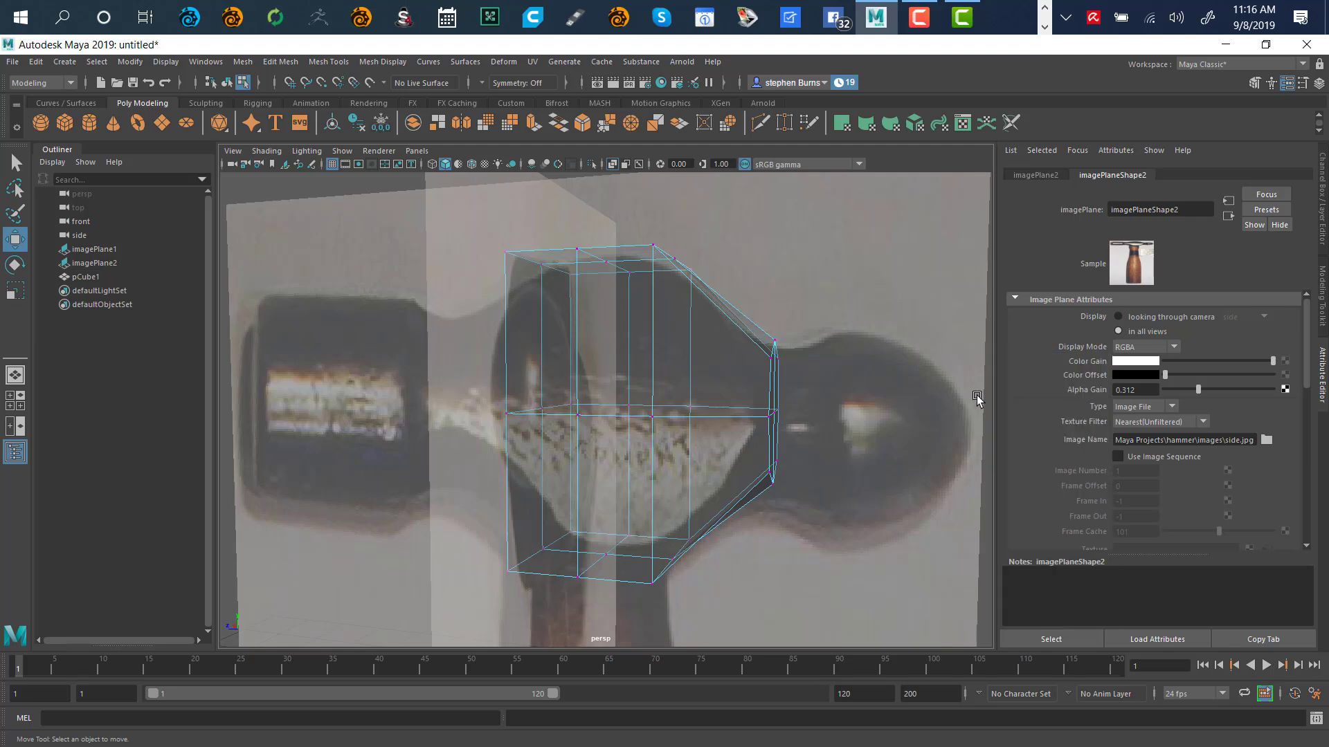
pyautogui.rightClick(989, 487)
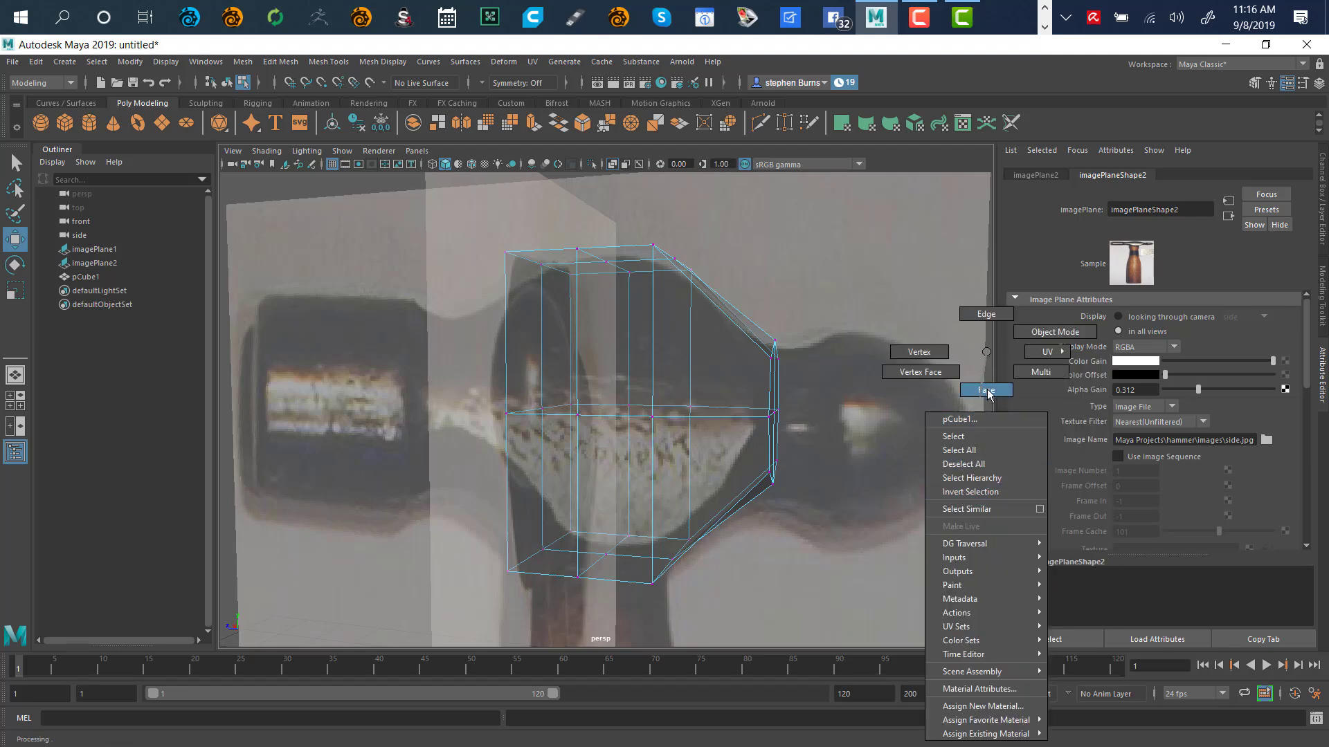
pyautogui.moveTo(983, 391); pyautogui.dragTo(980, 390, button='right')
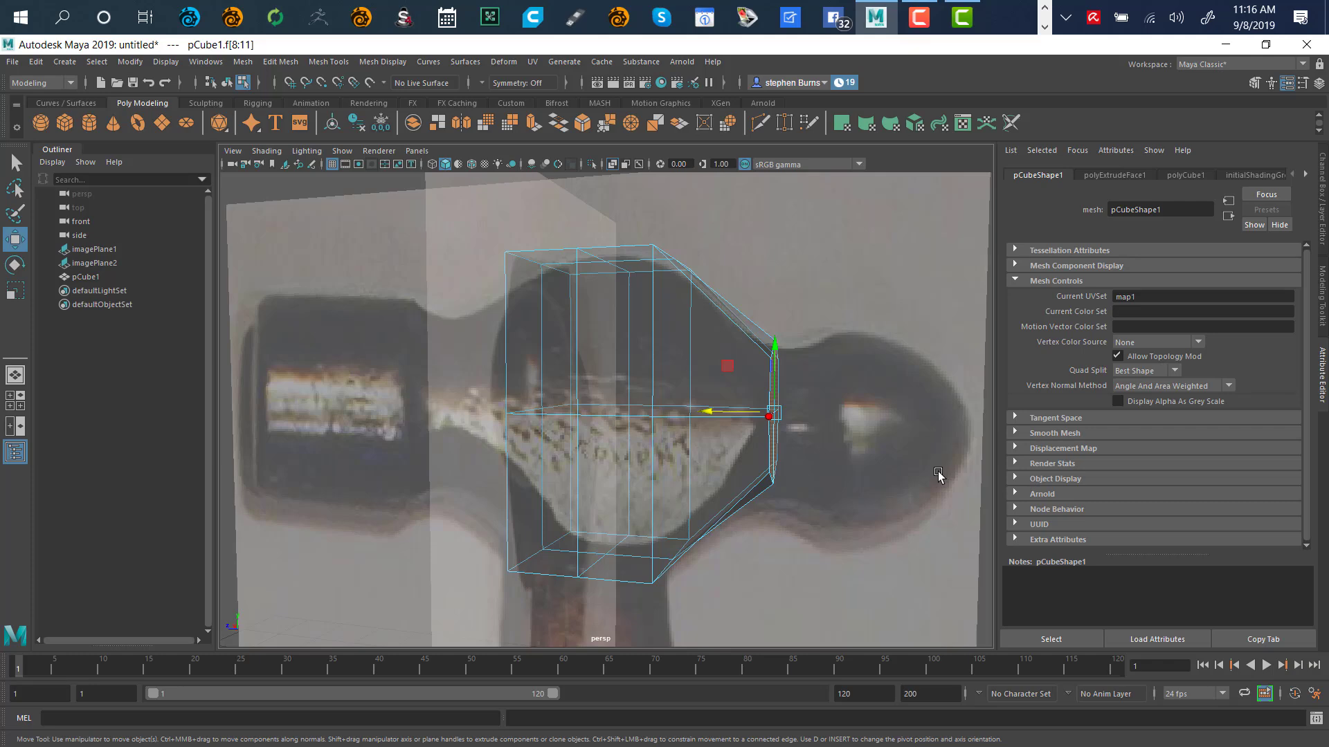
# Shift-drag to extrude the narrowed end faces outward into a short new segment
pyautogui.moveTo(906, 450)
pyautogui.keyDown('alt'); pyautogui.mouseDown()
pyautogui.moveTo(928, 418)
pyautogui.moveTo(877, 418)
pyautogui.moveTo(798, 453)
pyautogui.moveTo(917, 431)
pyautogui.mouseUp(); pyautogui.keyUp('alt')
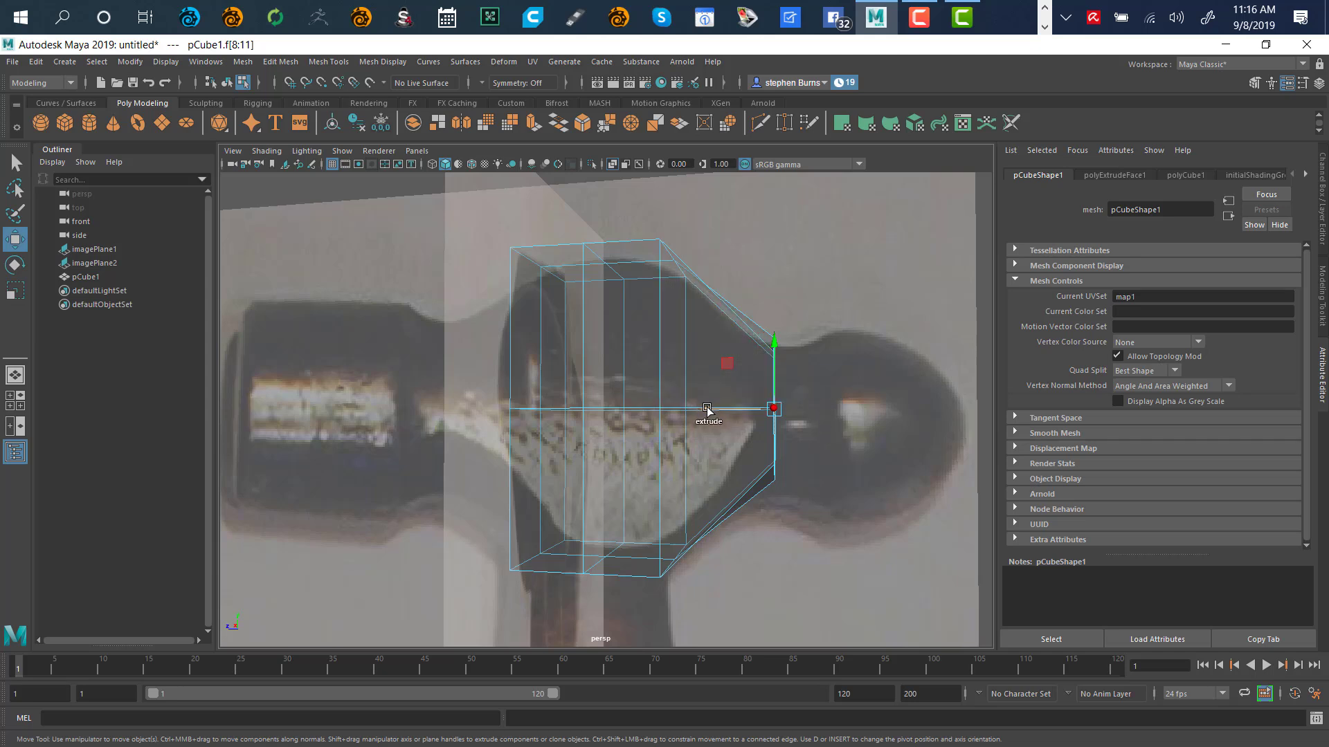
pyautogui.keyDown('shift'); pyautogui.moveTo(706, 411); pyautogui.dragTo(737, 420); pyautogui.keyUp('shift')
pyautogui.keyDown('alt'); pyautogui.moveTo(789, 317); pyautogui.dragTo(817, 353); pyautogui.keyUp('alt')
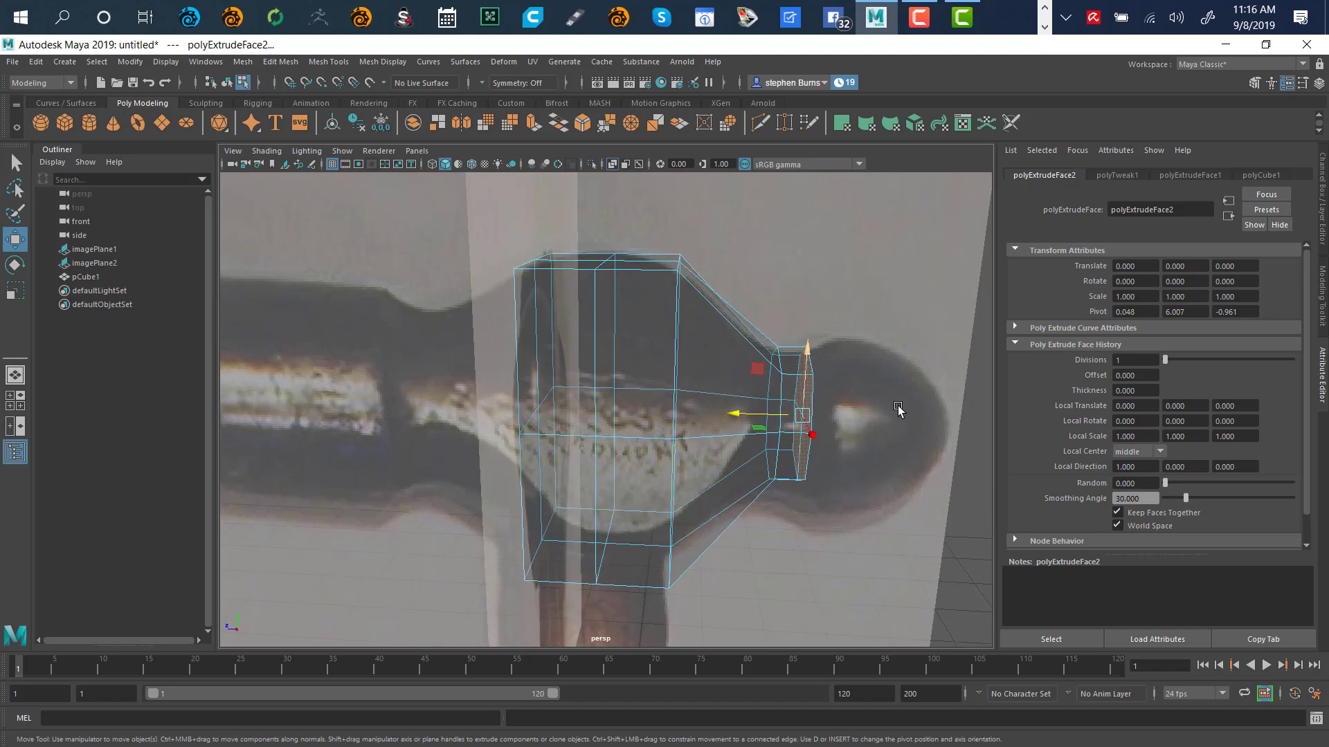
pyautogui.keyDown('alt'); pyautogui.moveTo(897, 409); pyautogui.dragTo(655, 433); pyautogui.keyUp('alt')
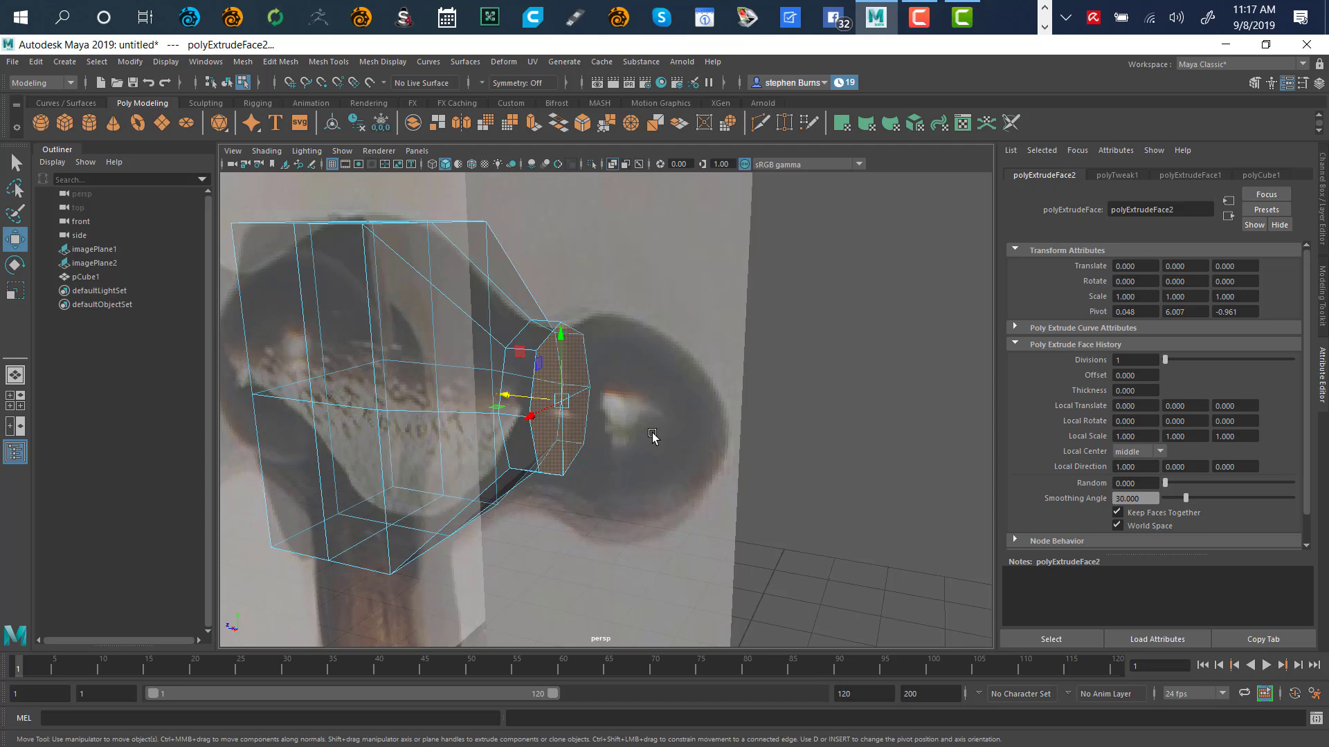
# Extrude a new ring from the end face by Shift-scaling, then push it out along X
pyautogui.press('3')
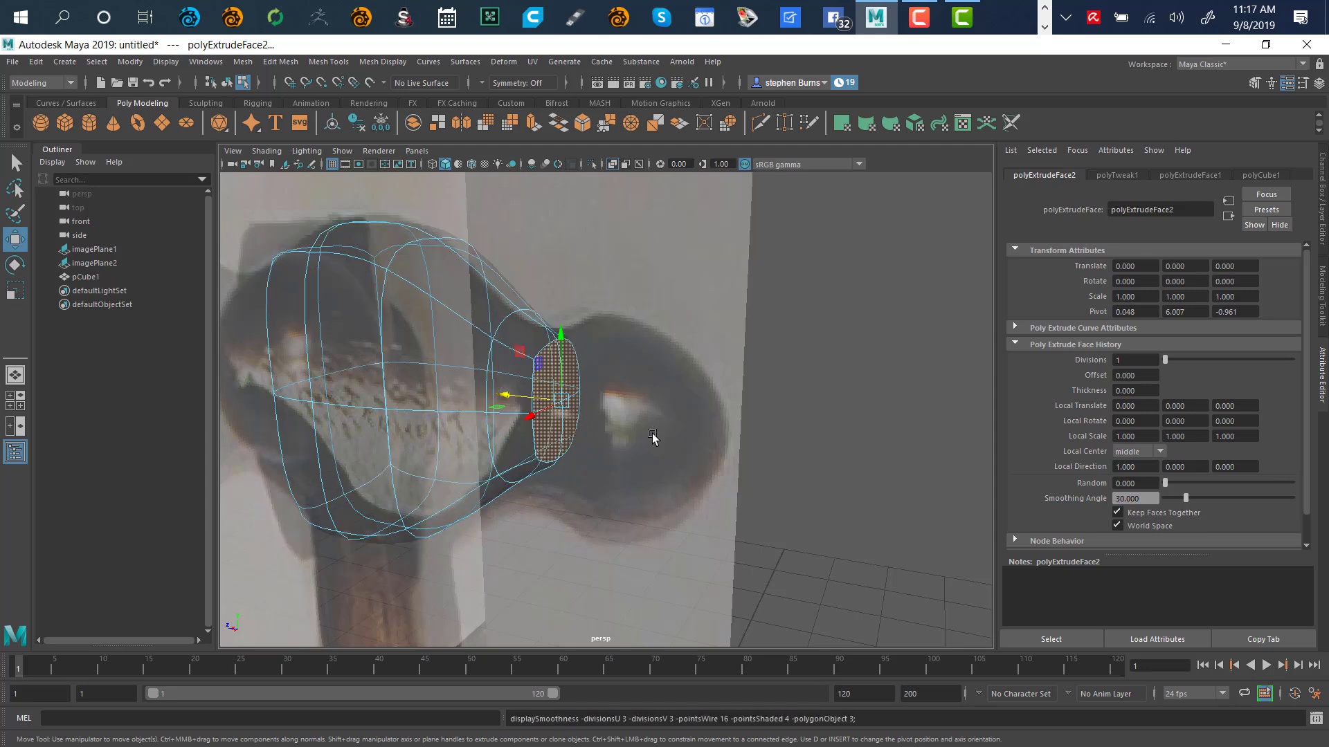
pyautogui.press('1')
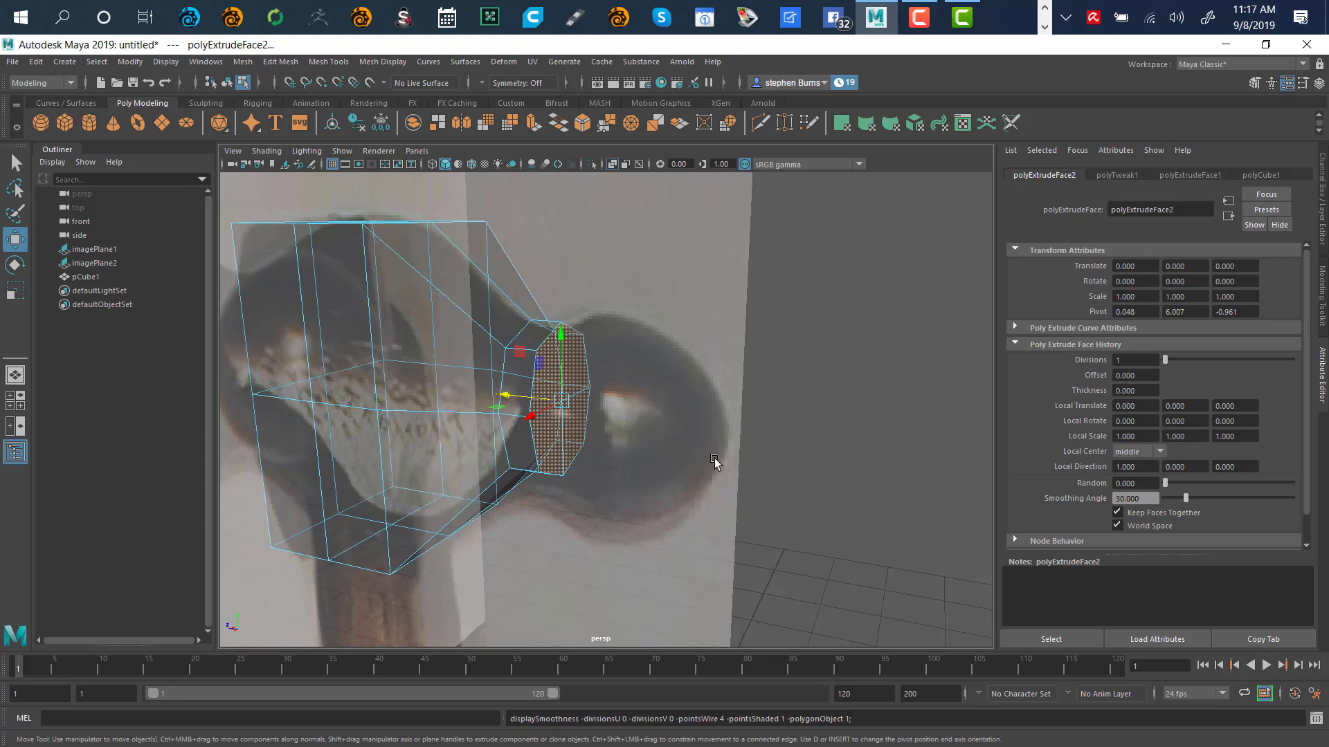
pyautogui.press('r')
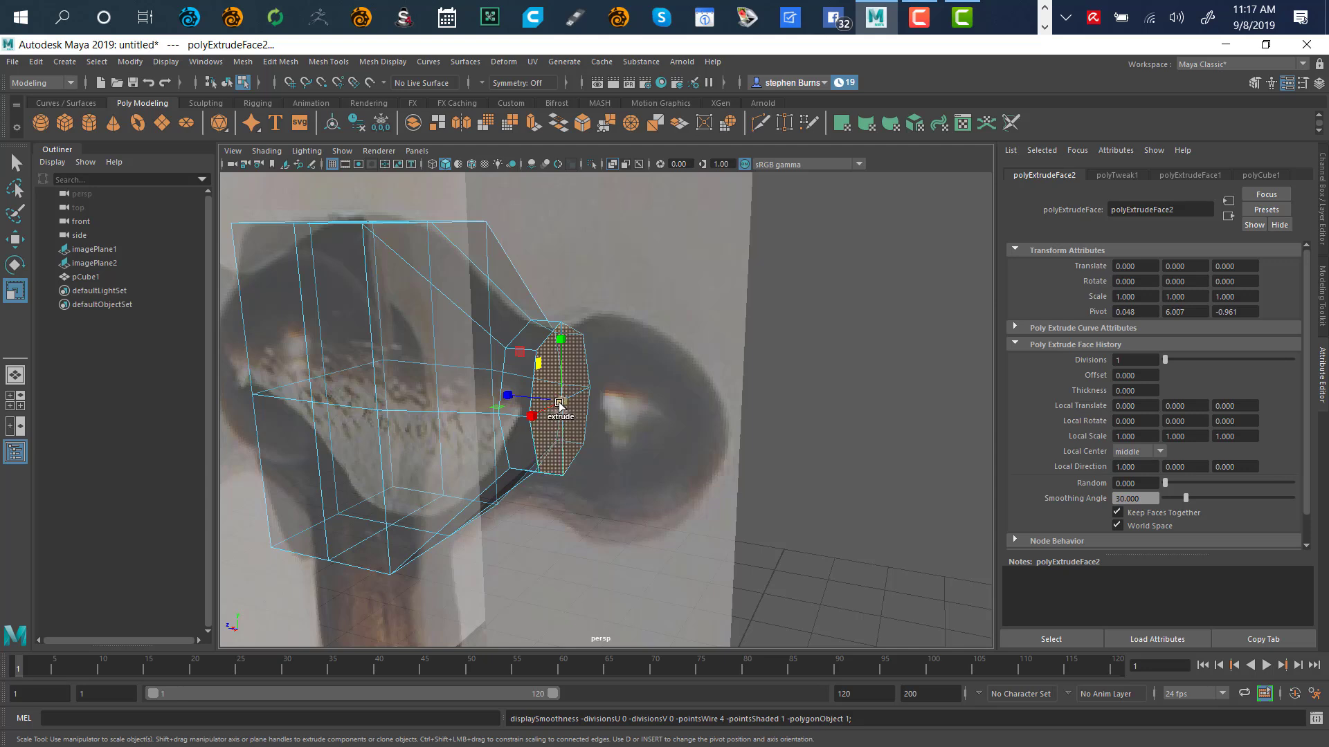
pyautogui.moveTo(573, 400)
pyautogui.keyDown('shift'); pyautogui.mouseDown()
pyautogui.moveTo(602, 386)
pyautogui.moveTo(591, 407)
pyautogui.mouseUp(); pyautogui.keyUp('shift')
pyautogui.press('w')
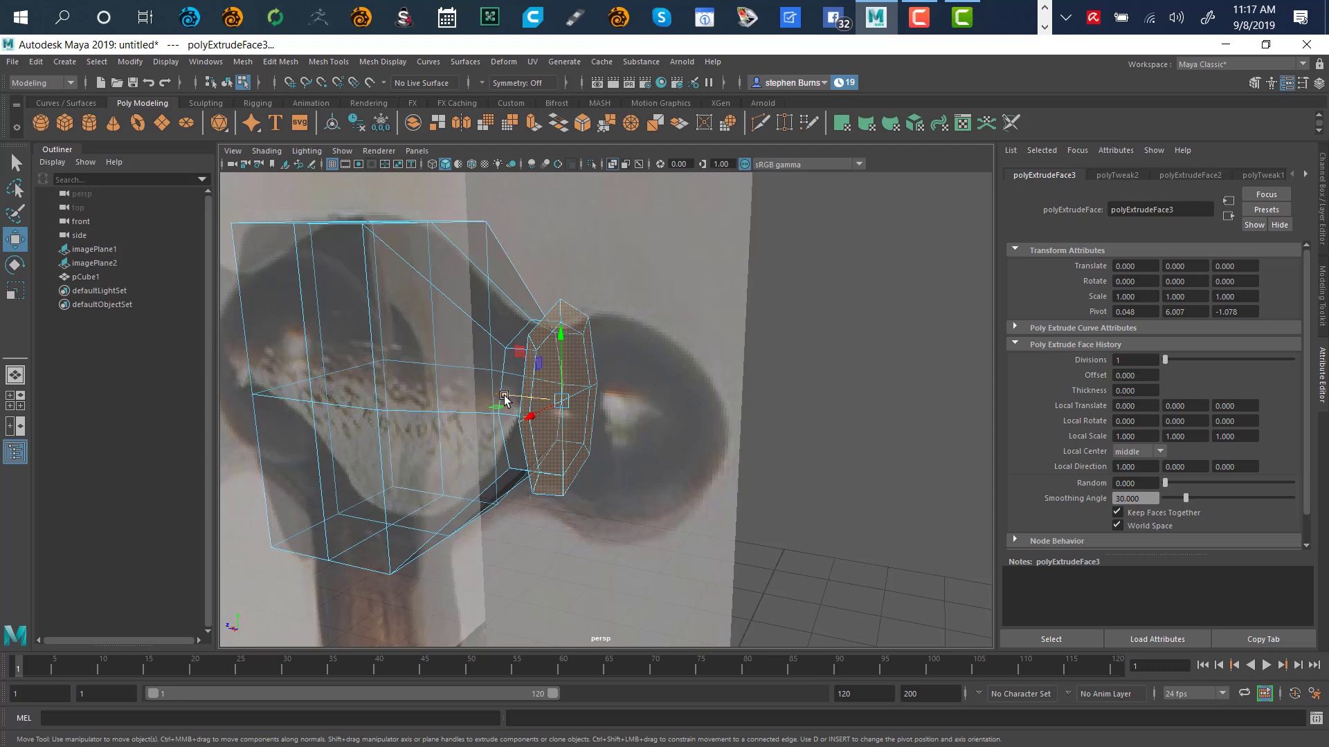
pyautogui.moveTo(504, 399); pyautogui.dragTo(531, 404)
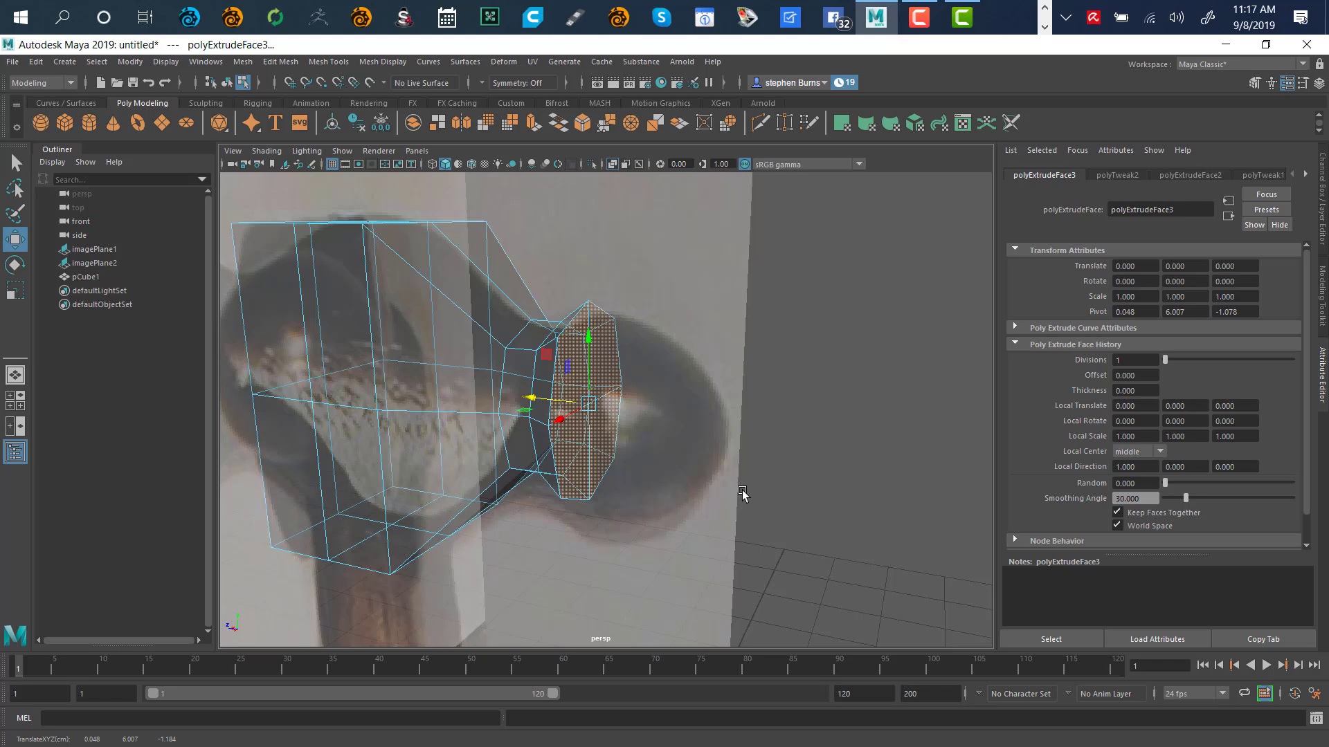
pyautogui.press('space')
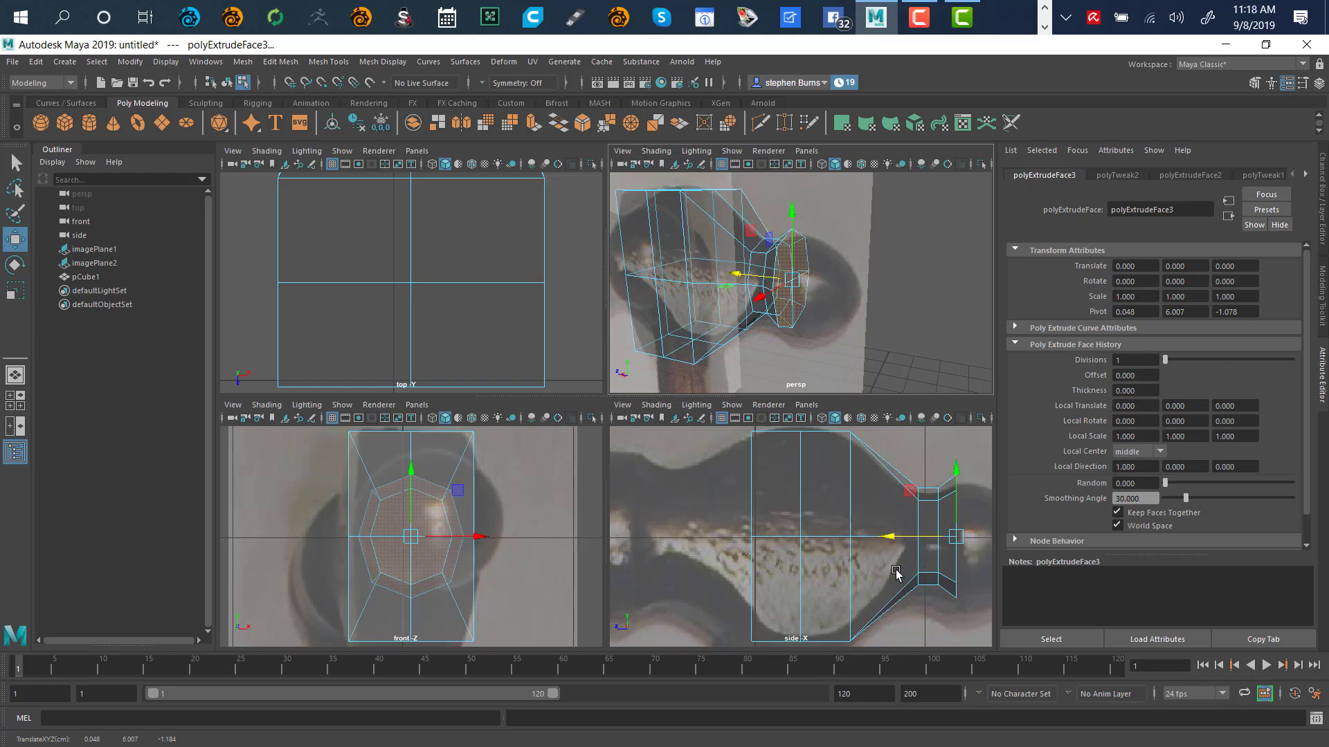
# Lasso the neck-end faces in the side view and nudge them slightly down on Y
pyautogui.press('space')
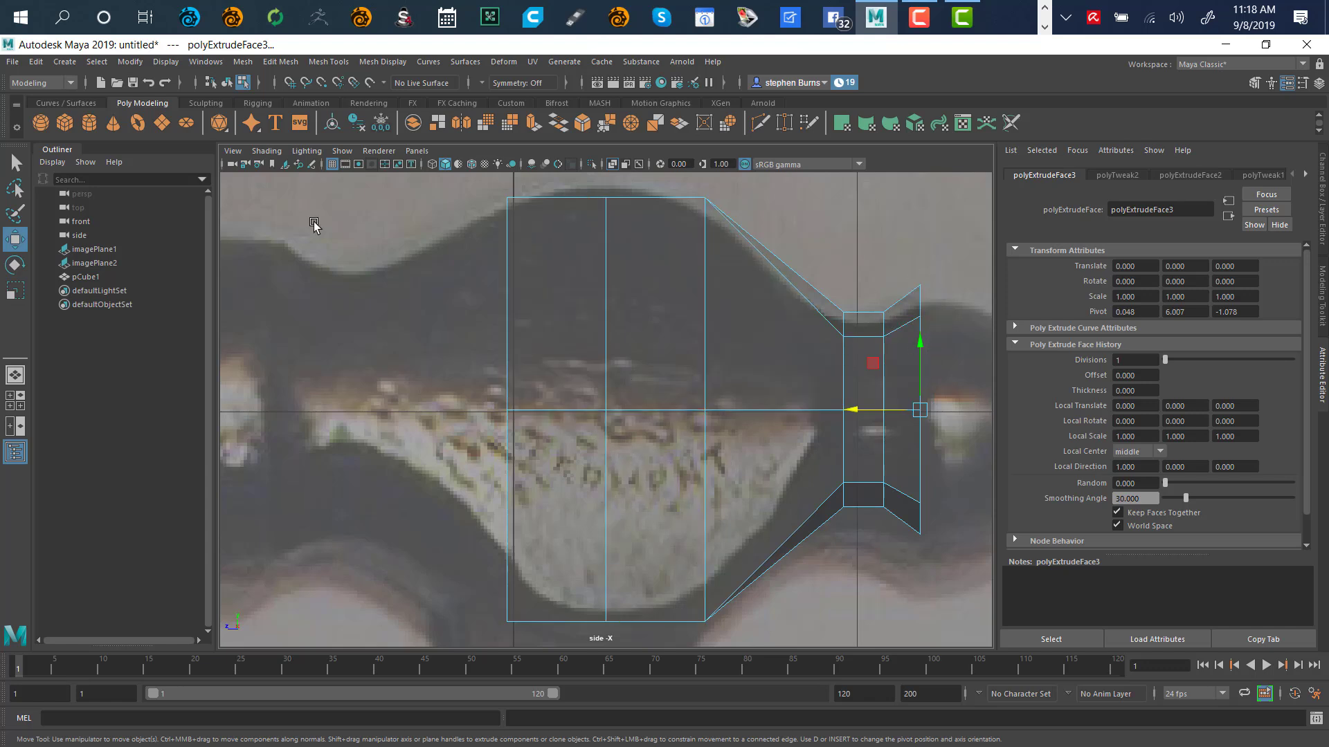
pyautogui.click(17, 166)
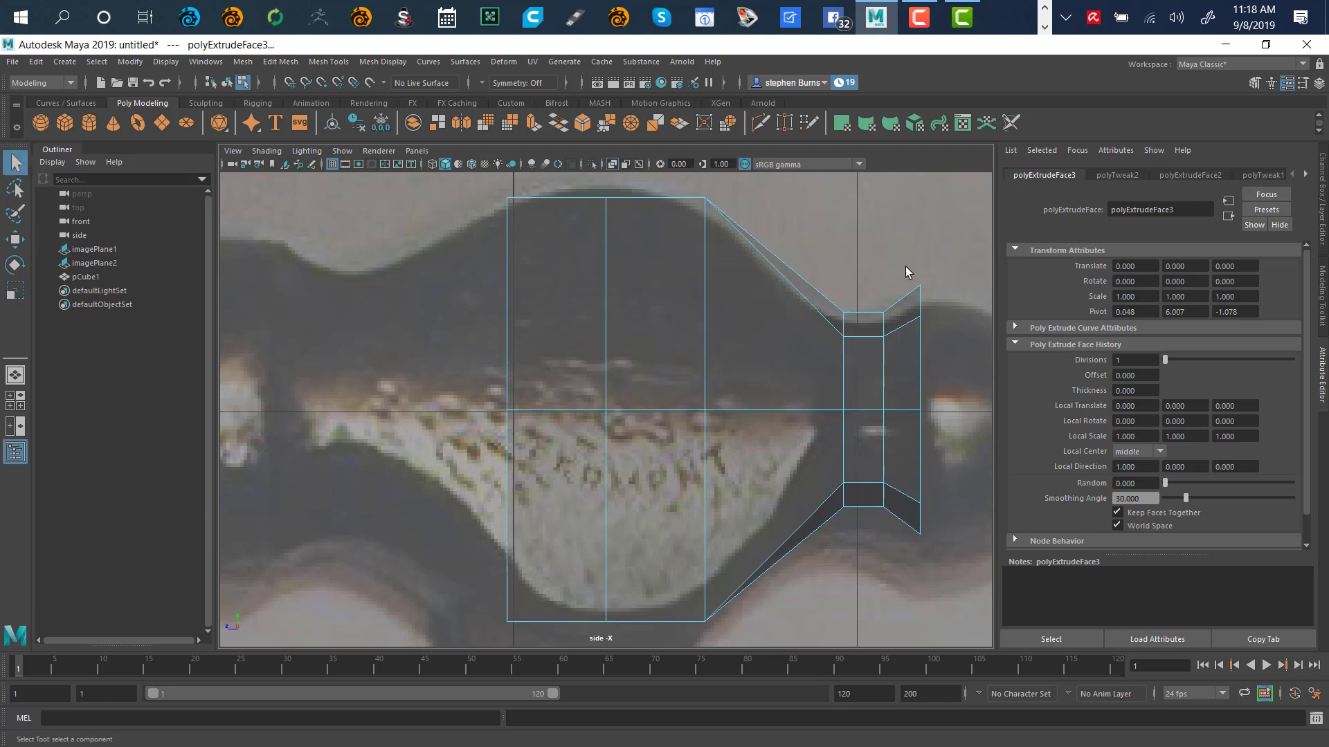
pyautogui.click(15, 188)
pyautogui.moveTo(961, 300)
pyautogui.mouseDown()
pyautogui.moveTo(843, 305)
pyautogui.moveTo(819, 552)
pyautogui.moveTo(976, 310)
pyautogui.mouseUp()
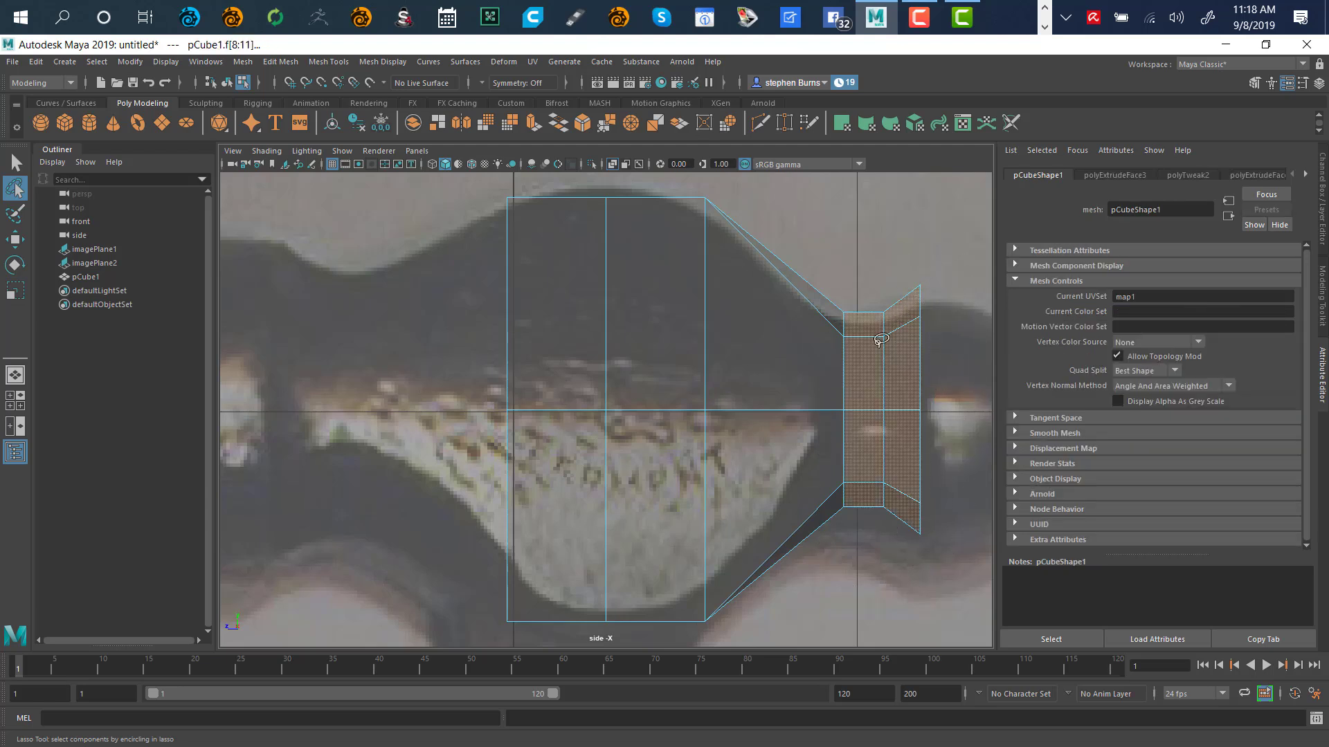
pyautogui.press('w')
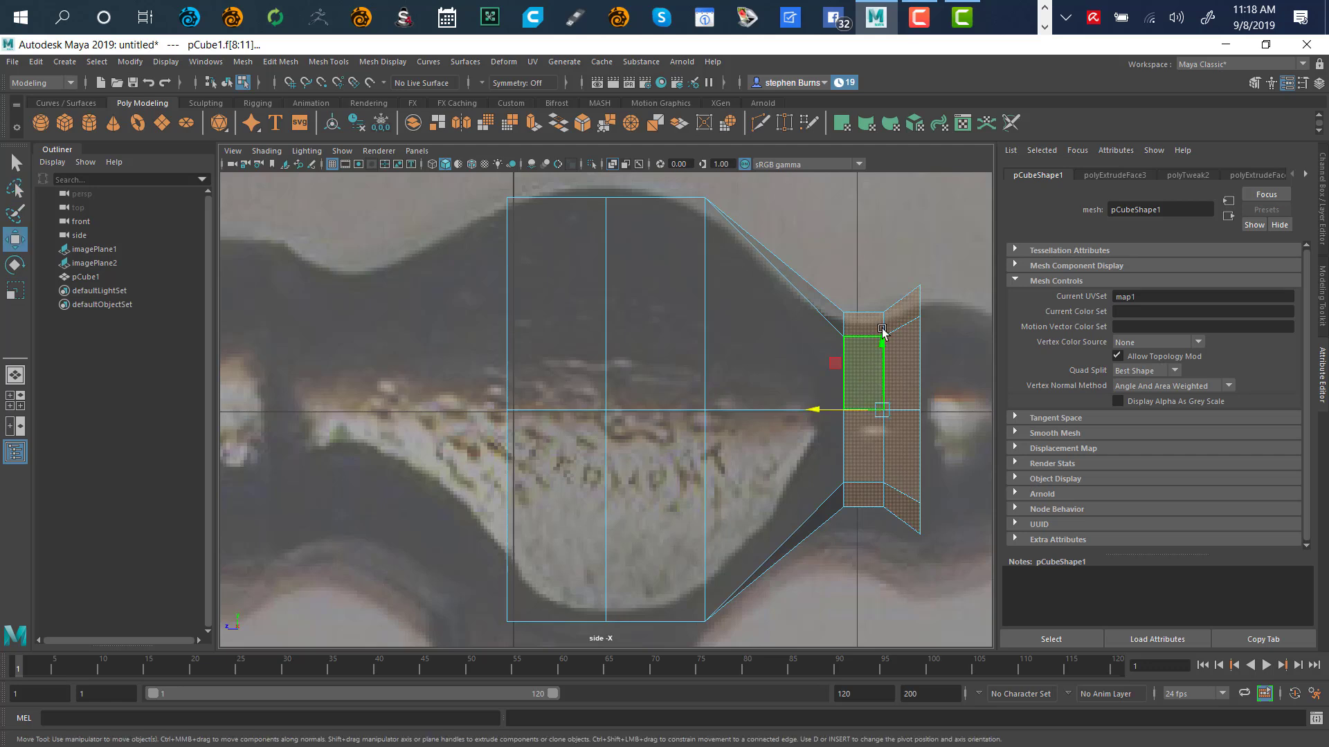
pyautogui.moveTo(883, 345); pyautogui.dragTo(885, 359)
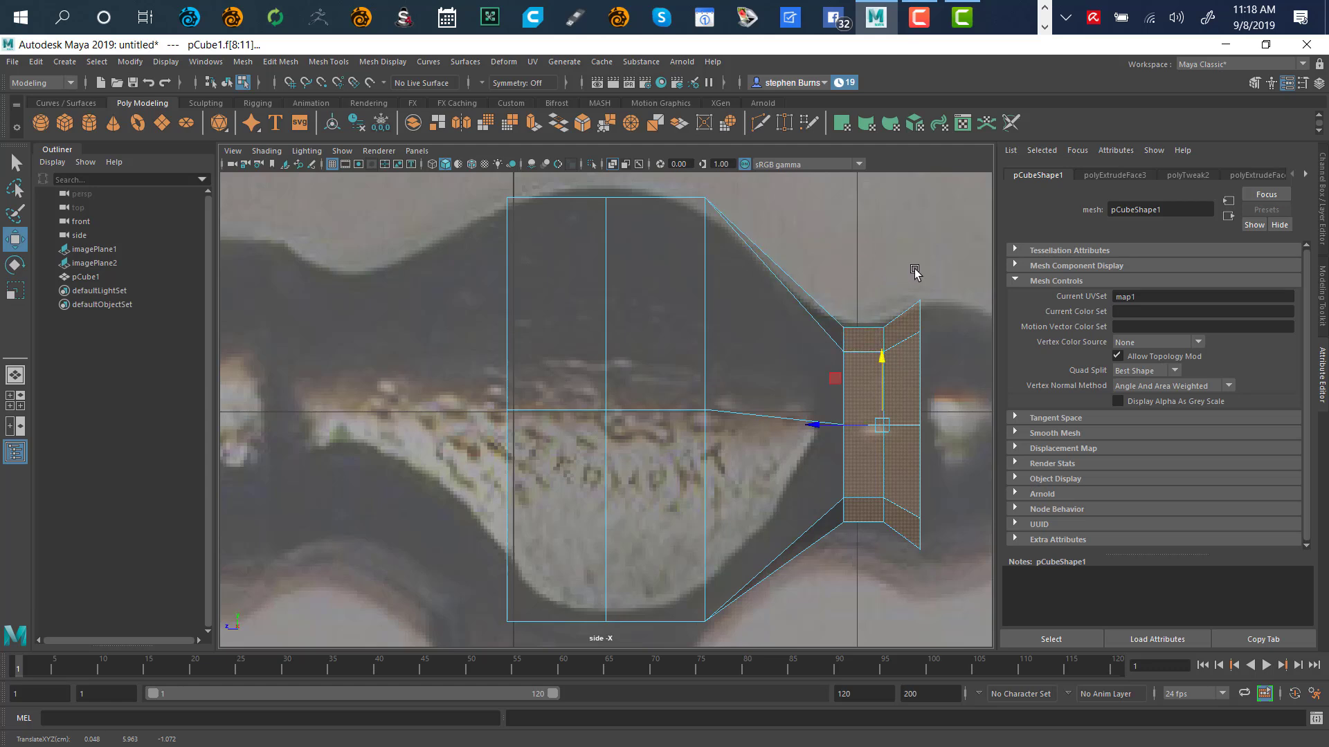
pyautogui.keyDown('alt'); pyautogui.moveTo(915, 271); pyautogui.dragTo(683, 248, button='middle'); pyautogui.keyUp('alt')
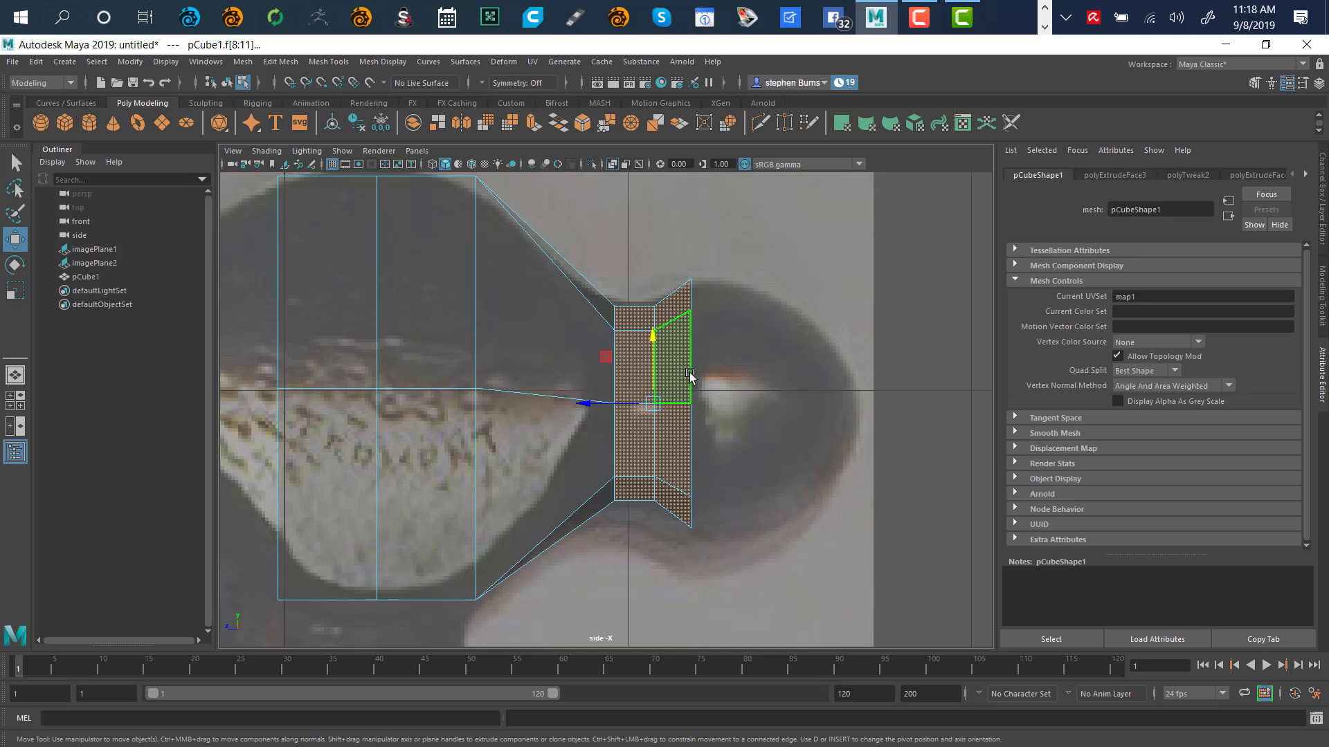
pyautogui.click(652, 339)
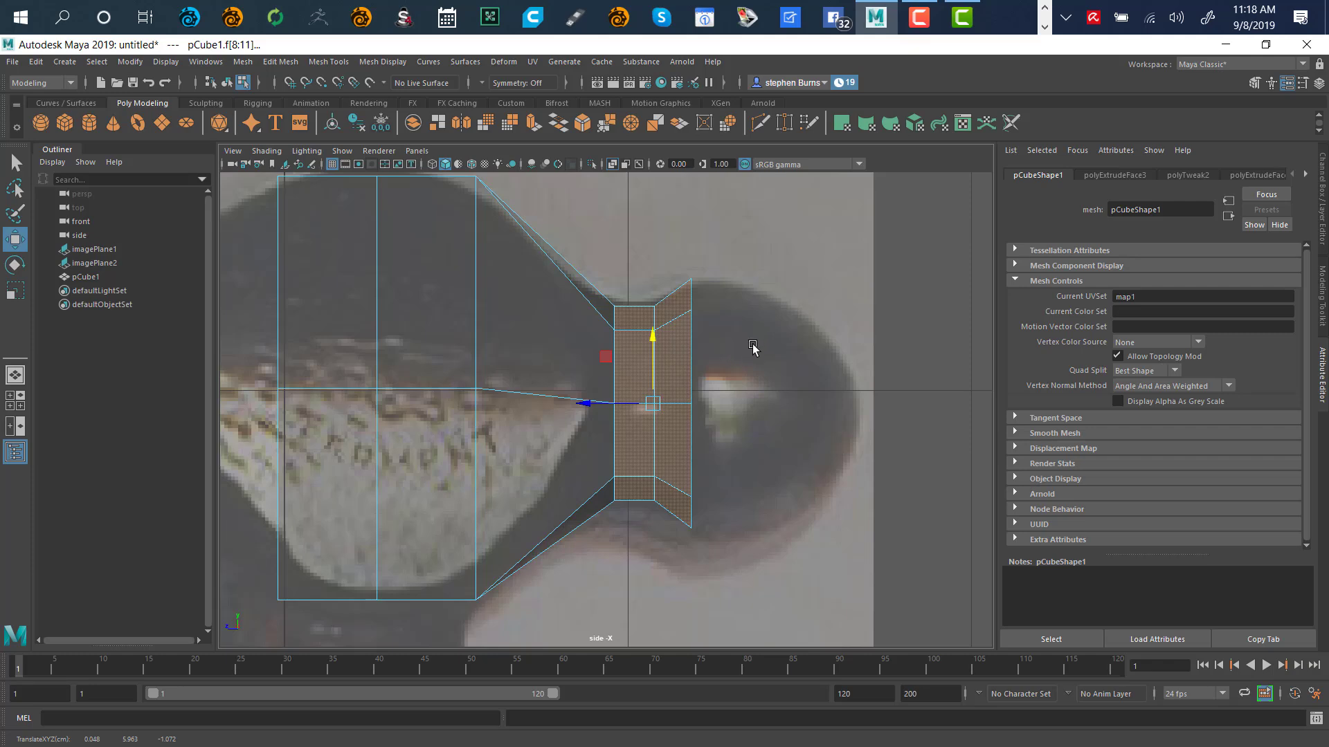
pyautogui.press('space')
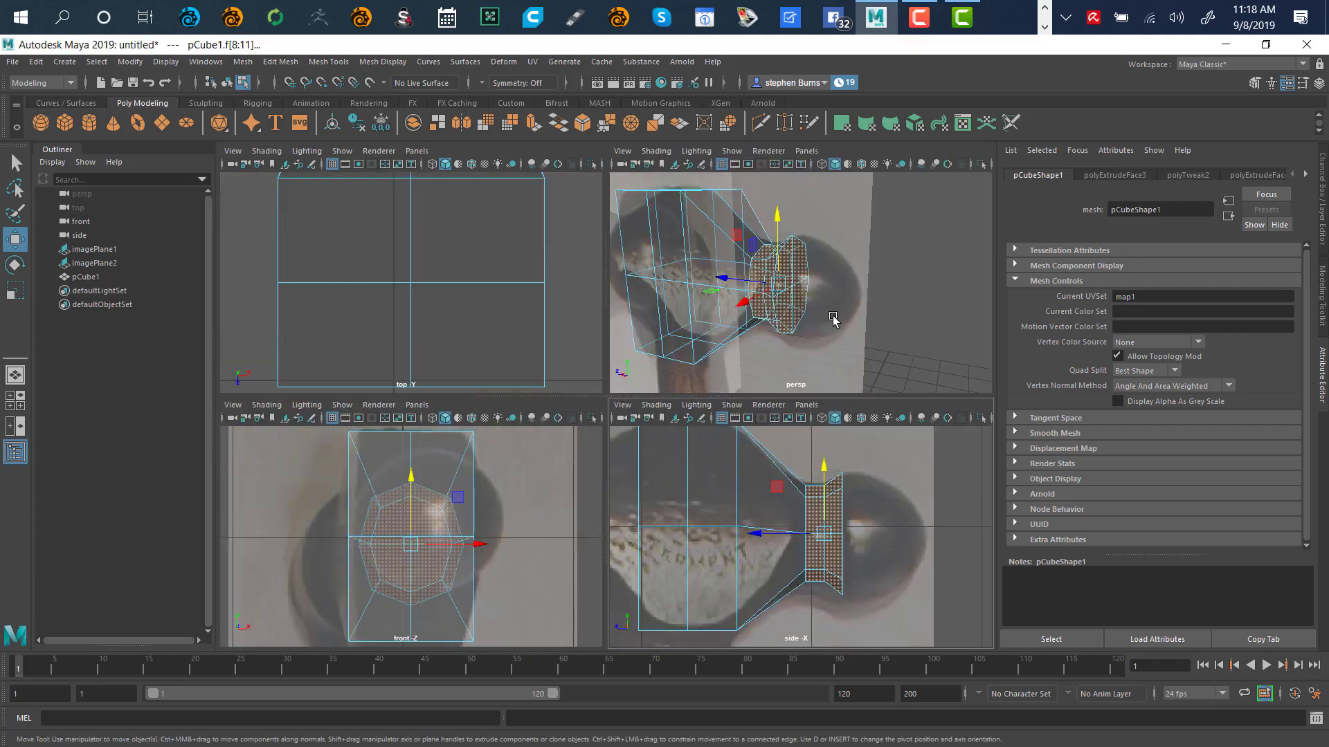
# Select the four neck-end faces f[8:11] in the enlarged perspective view
pyautogui.press('space')
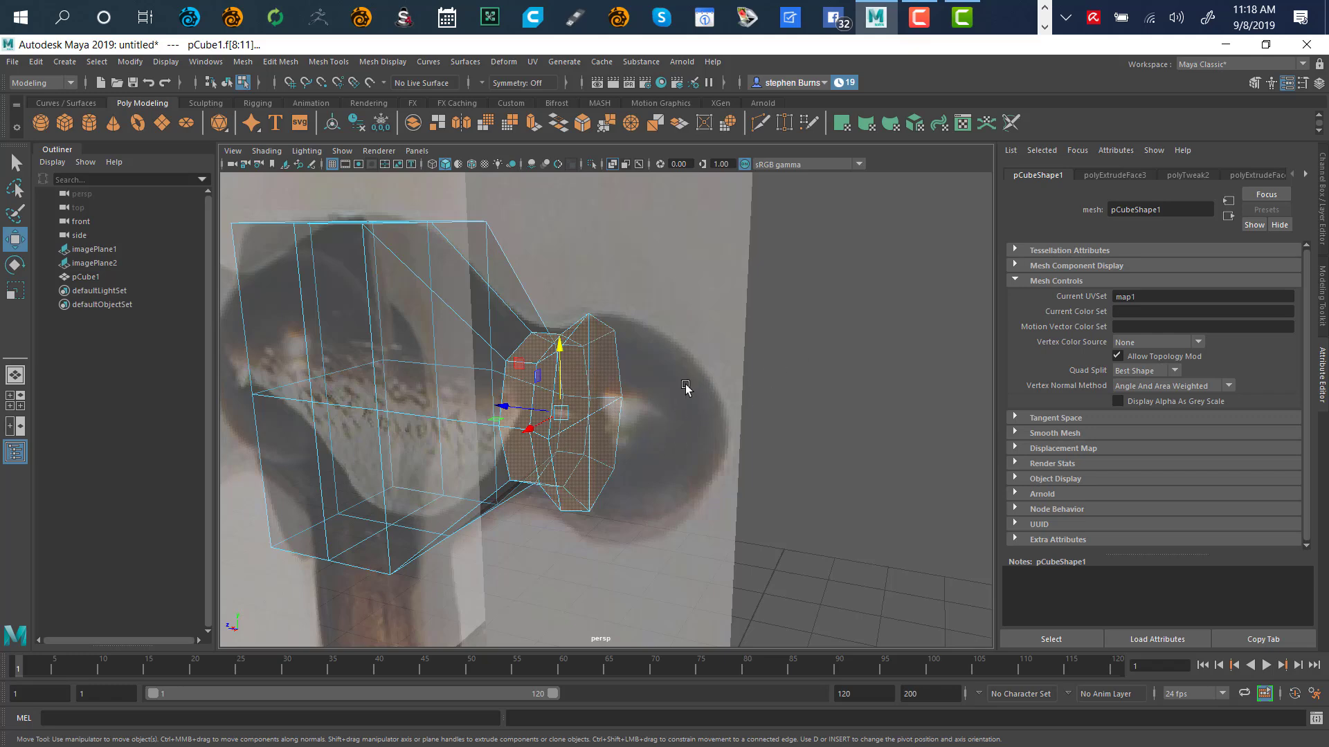
pyautogui.scroll(6, 692, 388)
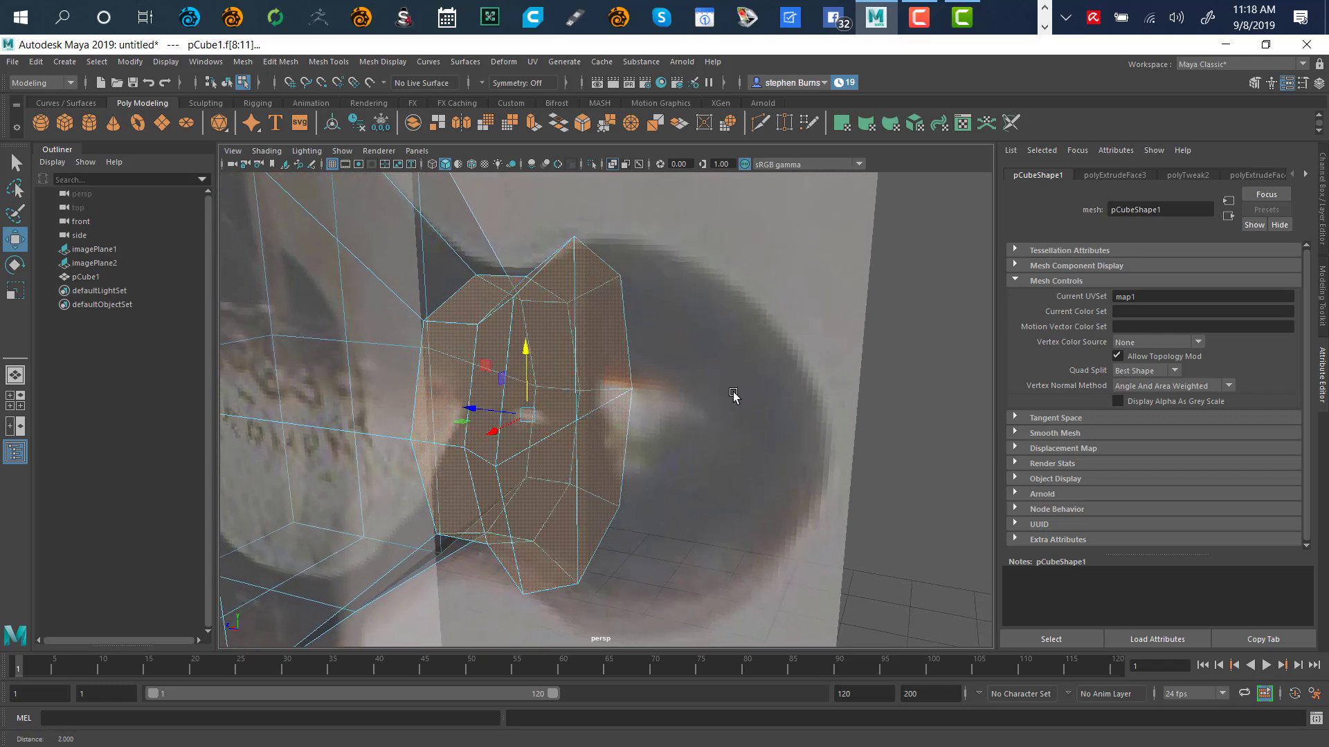
pyautogui.keyDown('alt'); pyautogui.moveTo(733, 394); pyautogui.dragTo(717, 399, button='right'); pyautogui.keyUp('alt')
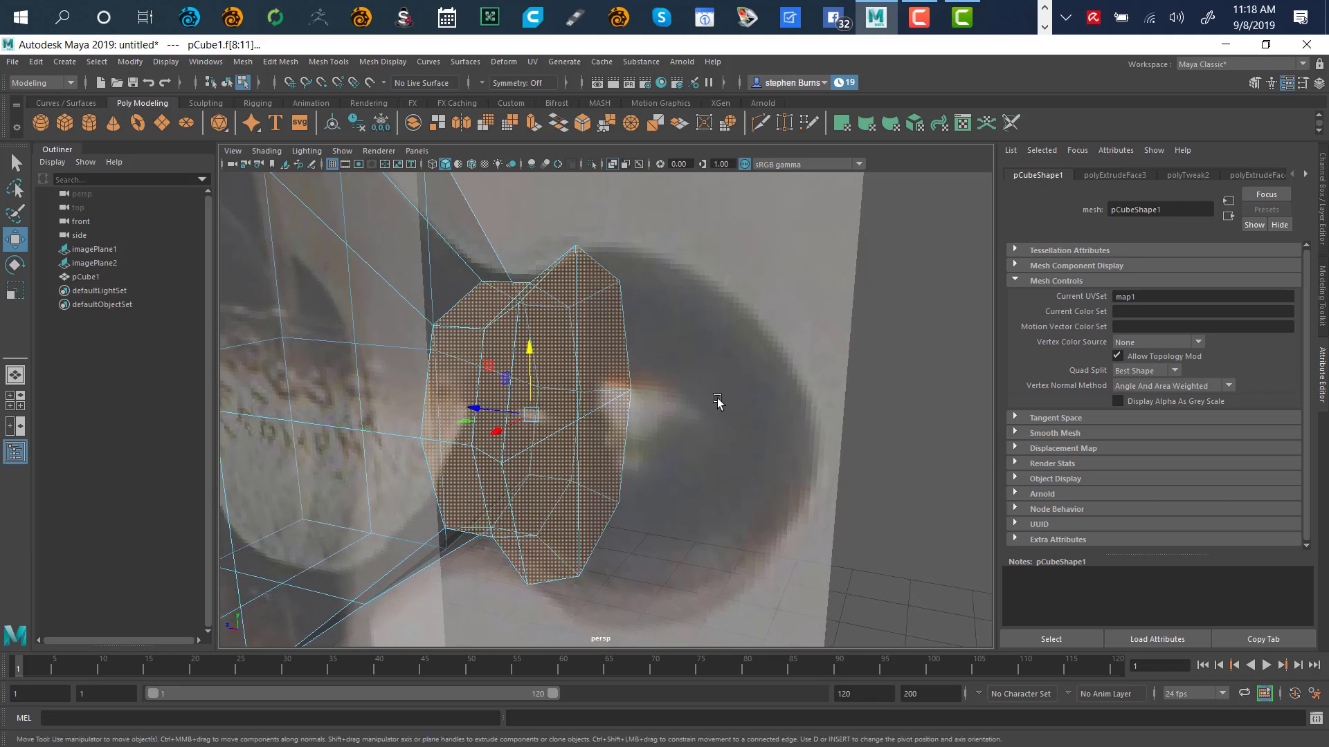
pyautogui.click(852, 373)
pyautogui.click(577, 377)
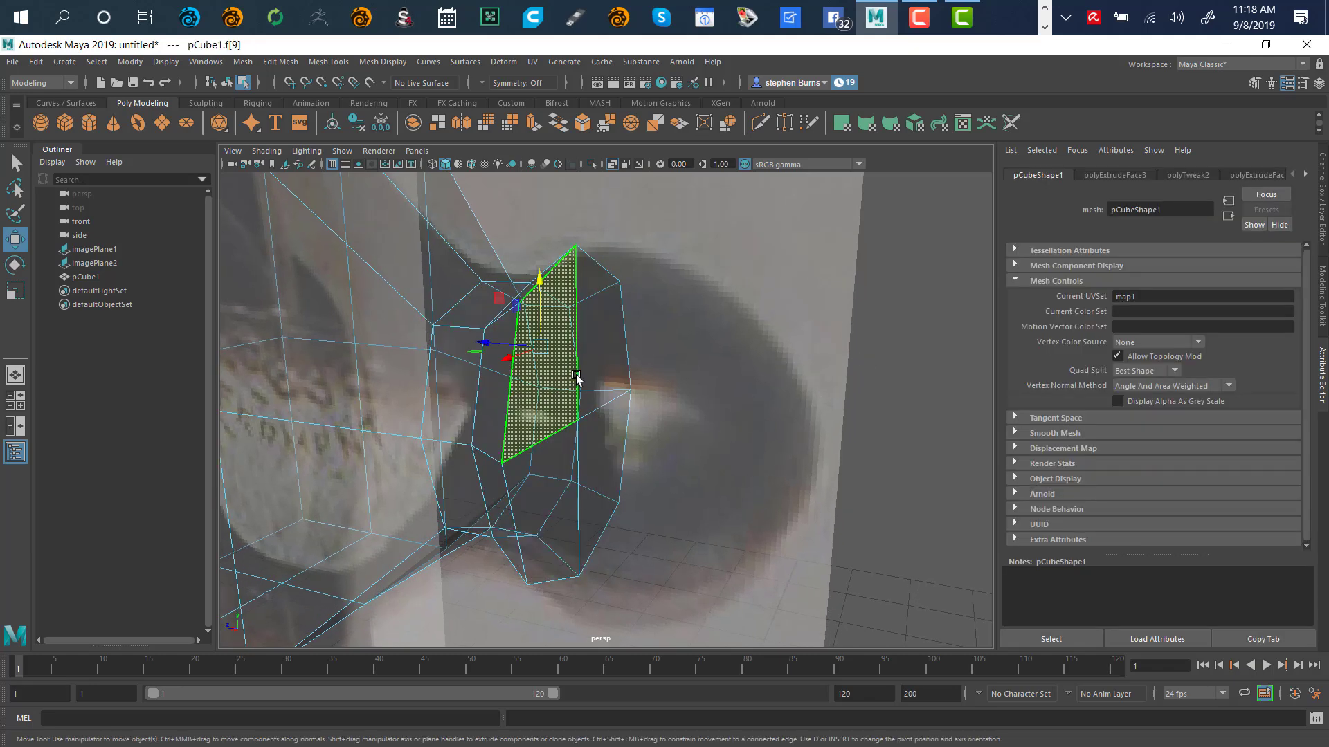
pyautogui.keyDown('shift'); pyautogui.click(596, 385); pyautogui.keyUp('shift')
pyautogui.keyDown('shift'); pyautogui.click(561, 500); pyautogui.keyUp('shift')
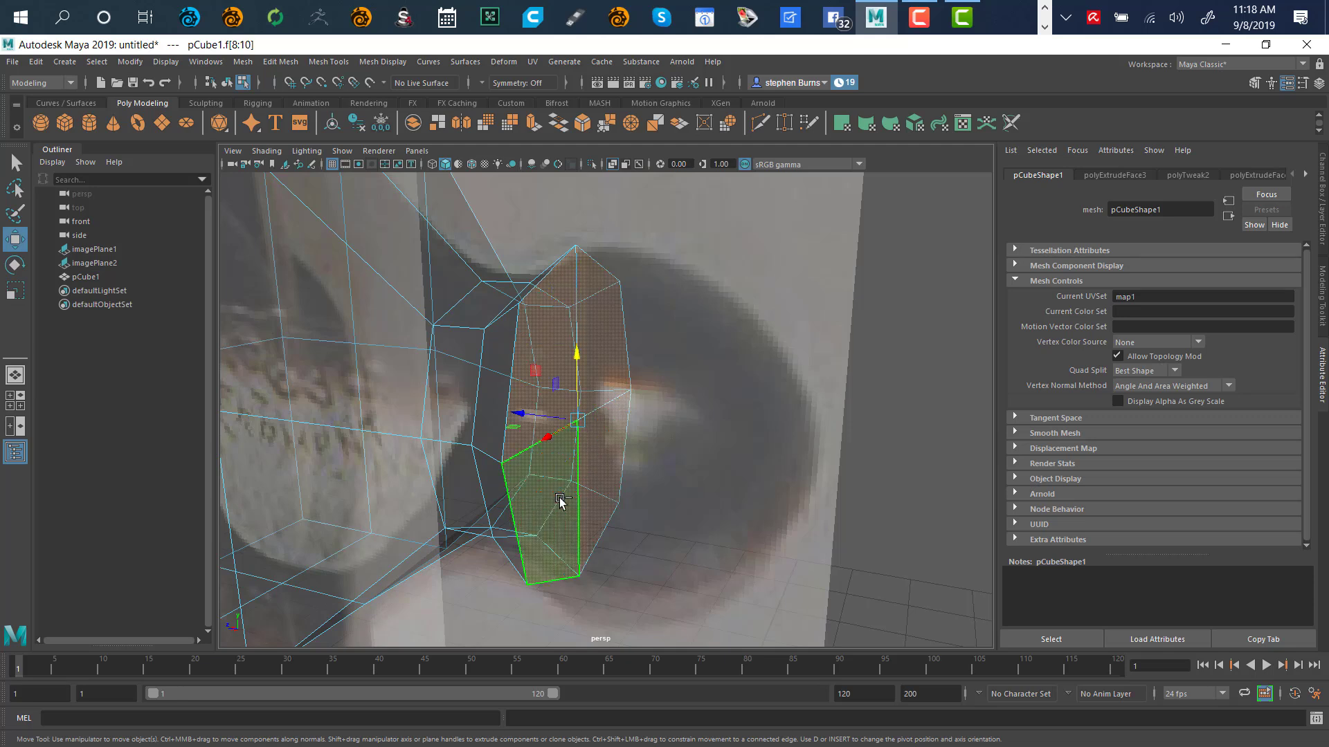
pyautogui.keyDown('shift'); pyautogui.click(561, 499); pyautogui.keyUp('shift')
# Extrude the end faces slightly narrower, push them toward the ball in side view, and shrink them
pyautogui.press('r')
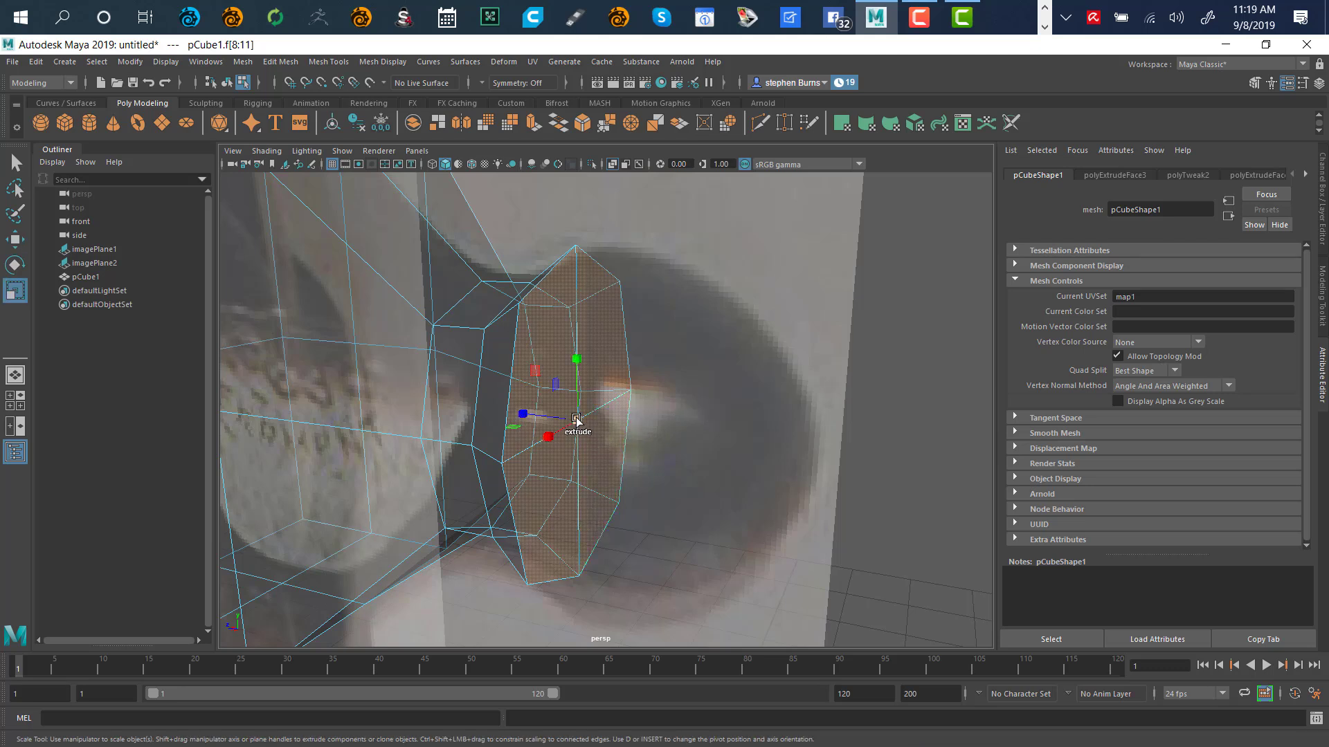
pyautogui.keyDown('shift'); pyautogui.moveTo(578, 422); pyautogui.dragTo(629, 409); pyautogui.keyUp('shift')
pyautogui.press('space')
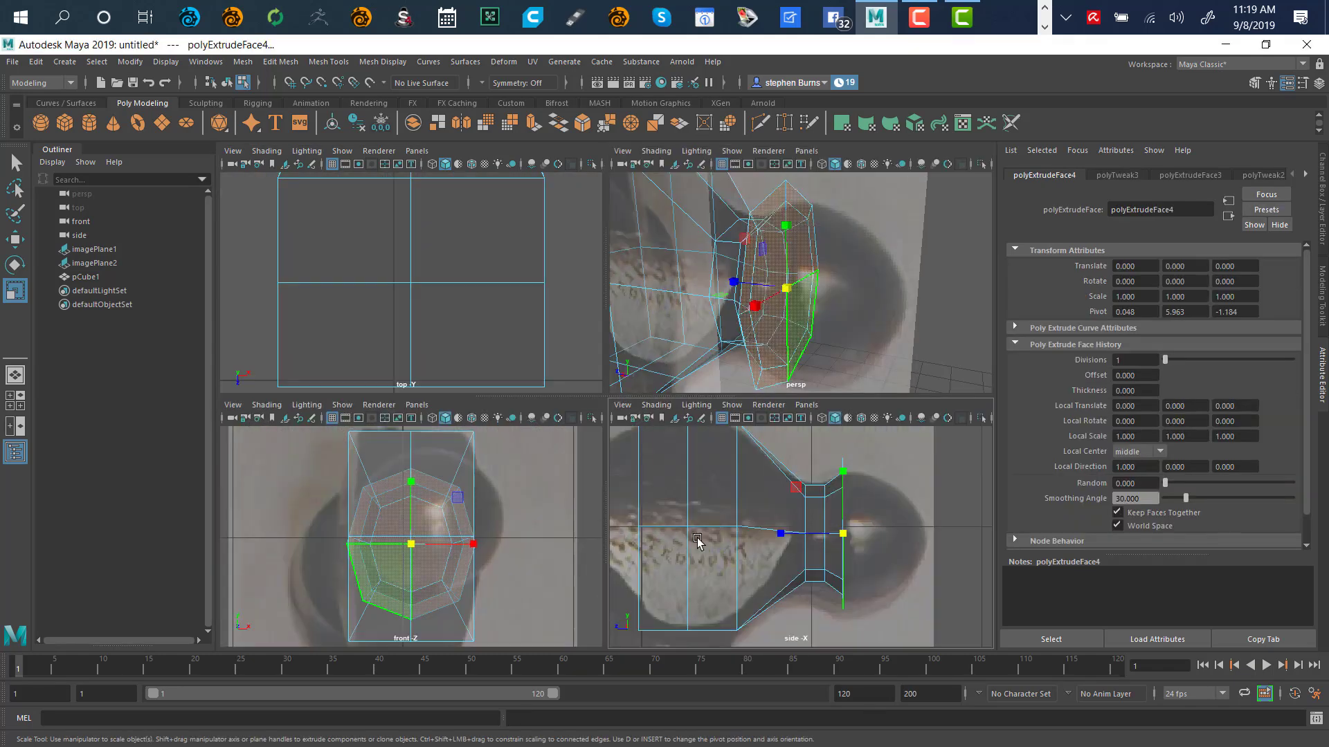
pyautogui.press('space')
pyautogui.press('w')
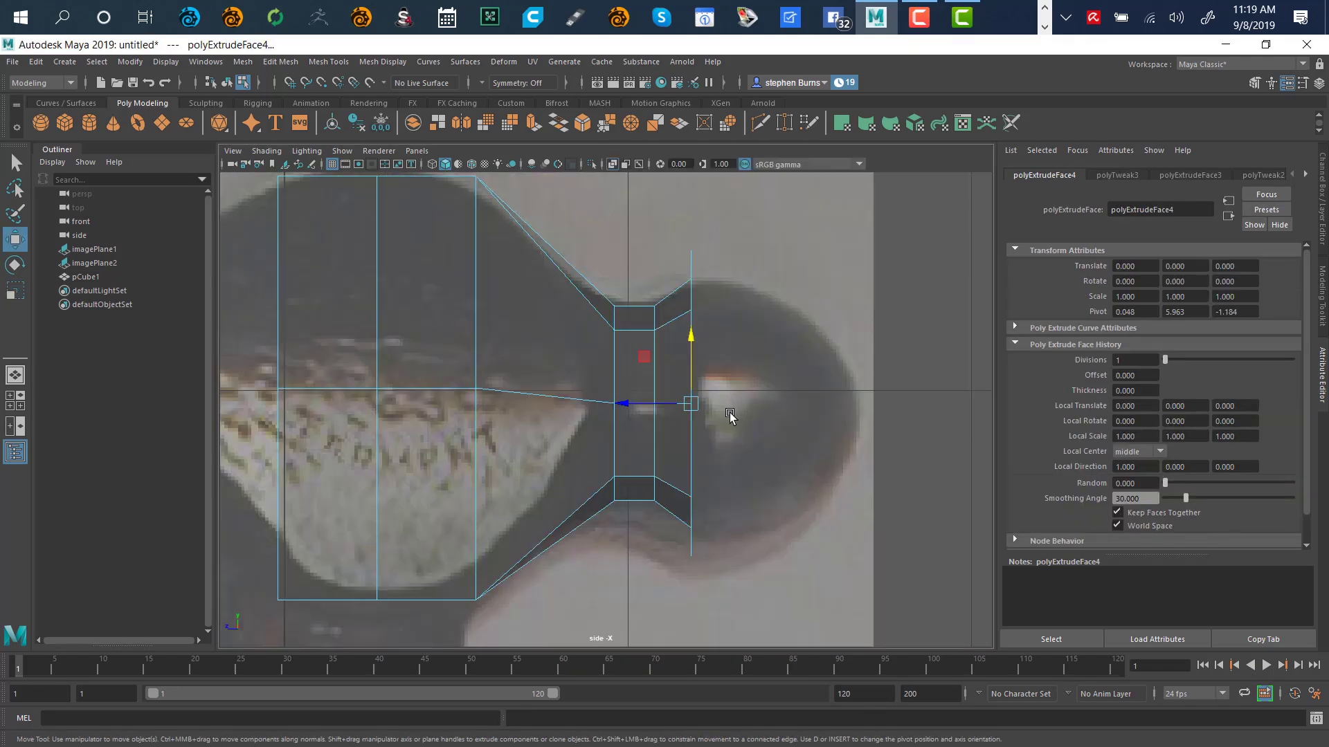
pyautogui.moveTo(632, 407); pyautogui.dragTo(678, 423)
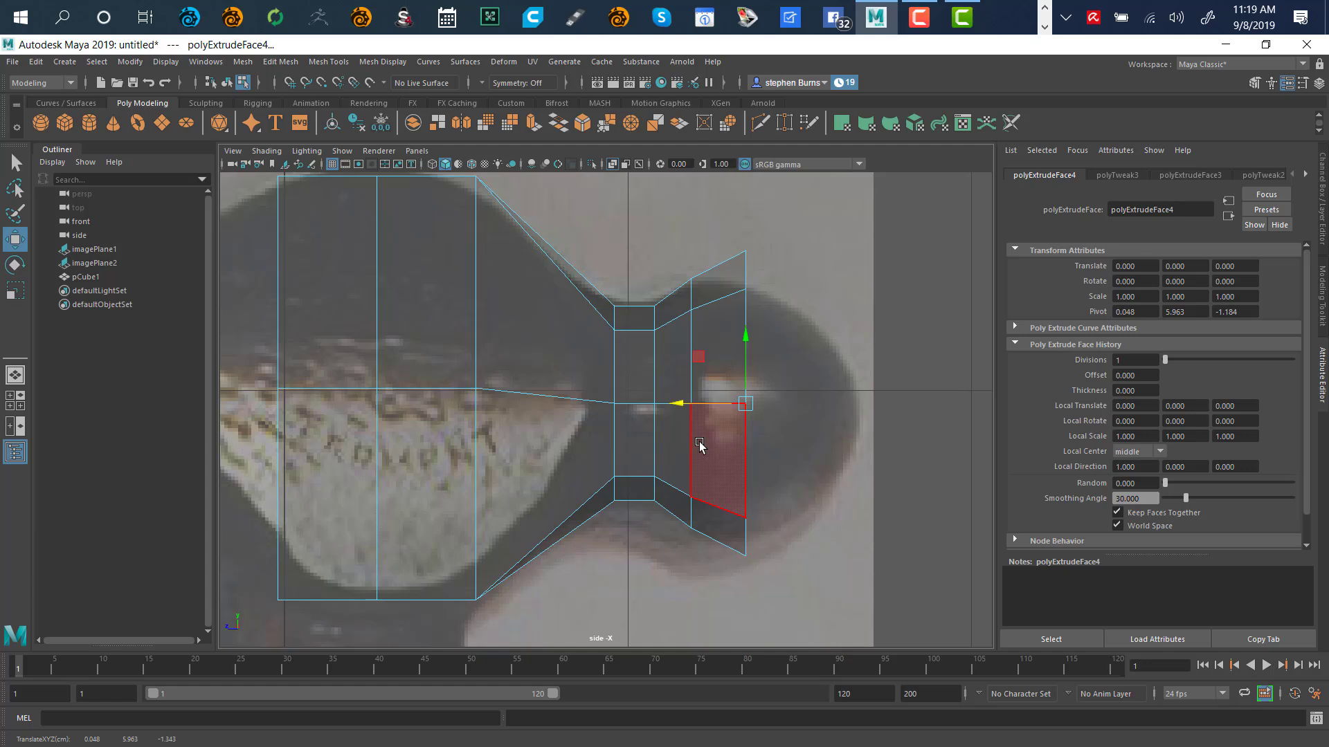
pyautogui.press('r')
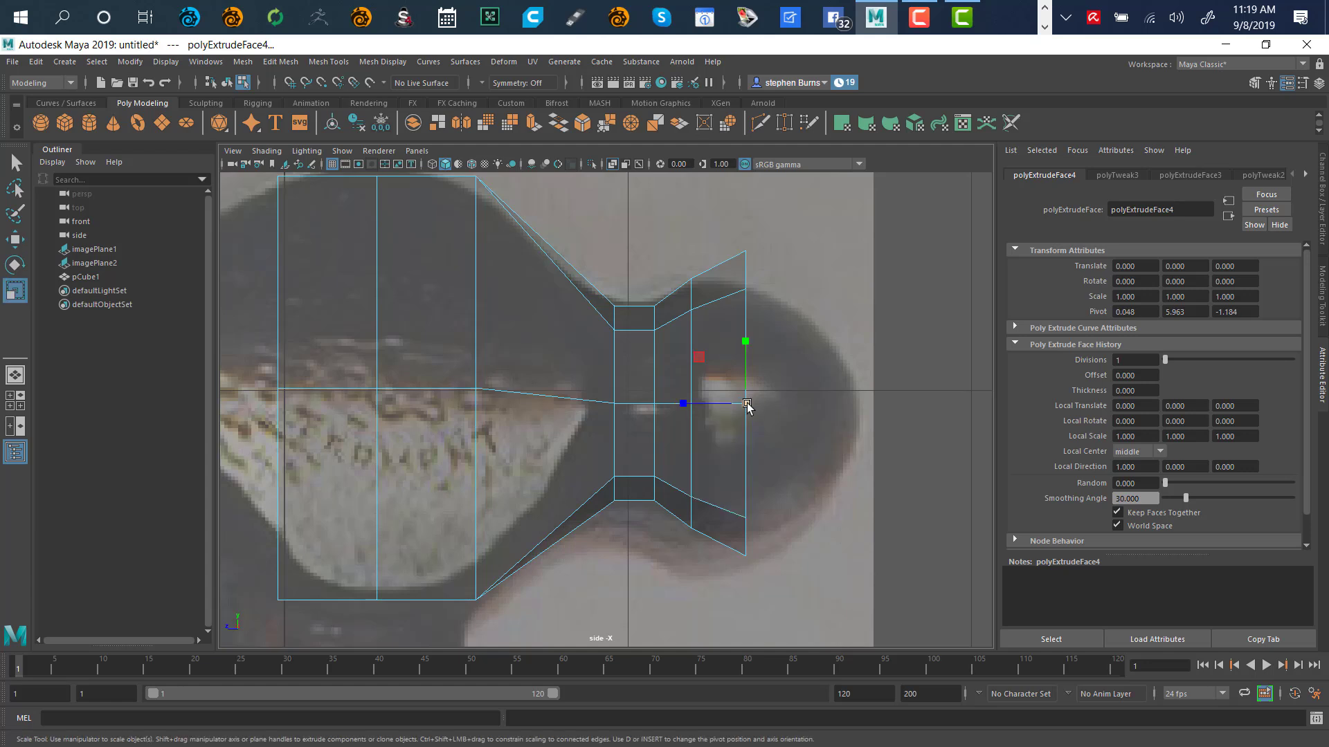
pyautogui.moveTo(746, 407); pyautogui.dragTo(716, 466)
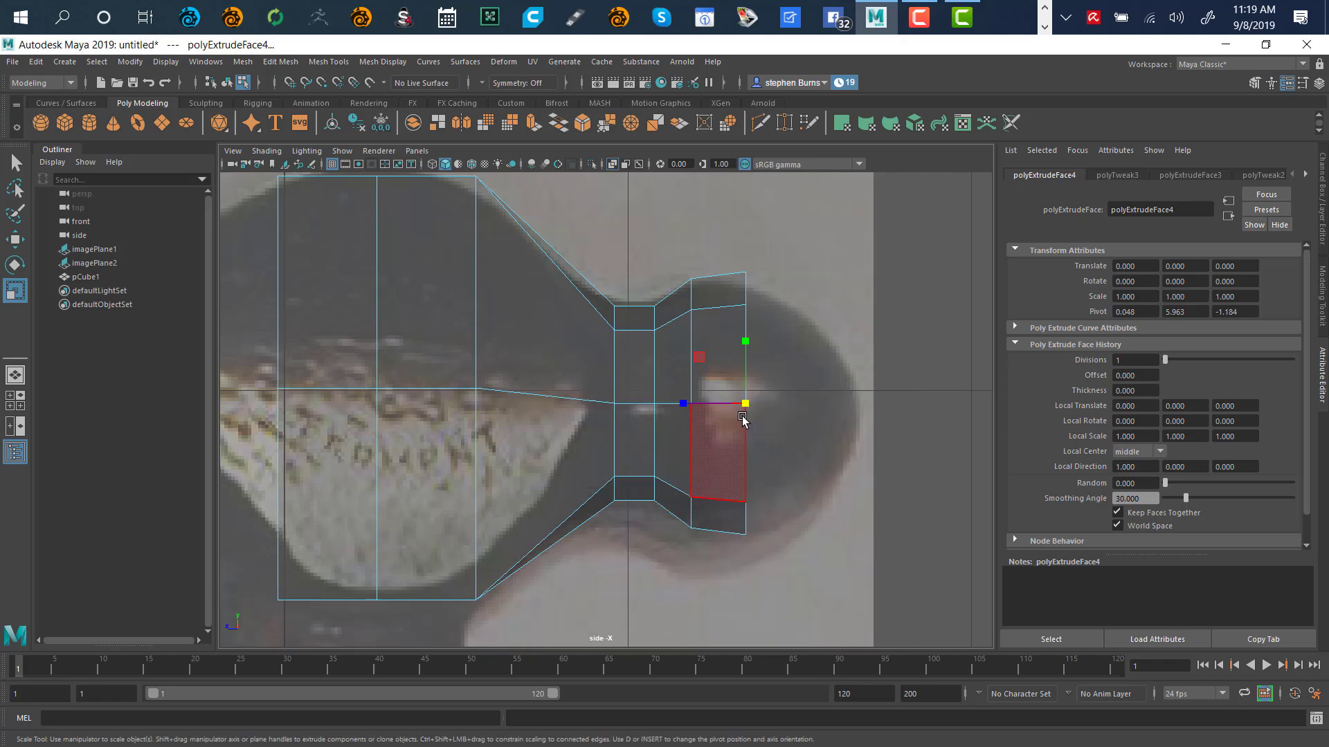
pyautogui.press('space')
pyautogui.keyDown('alt'); pyautogui.moveTo(873, 322); pyautogui.dragTo(903, 313); pyautogui.keyUp('alt')
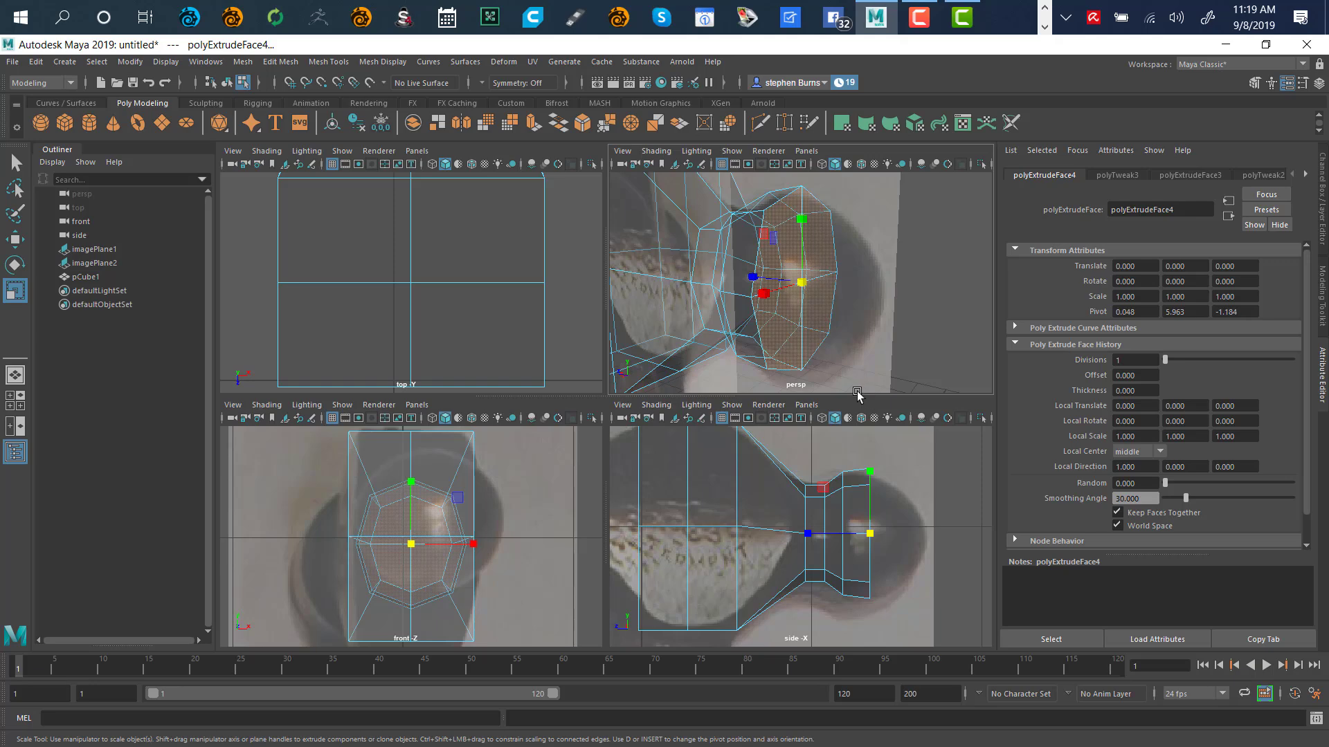
# Lengthen the ball-end extrusion, then extrude again and shrink the new ring inward
pyautogui.press('w')
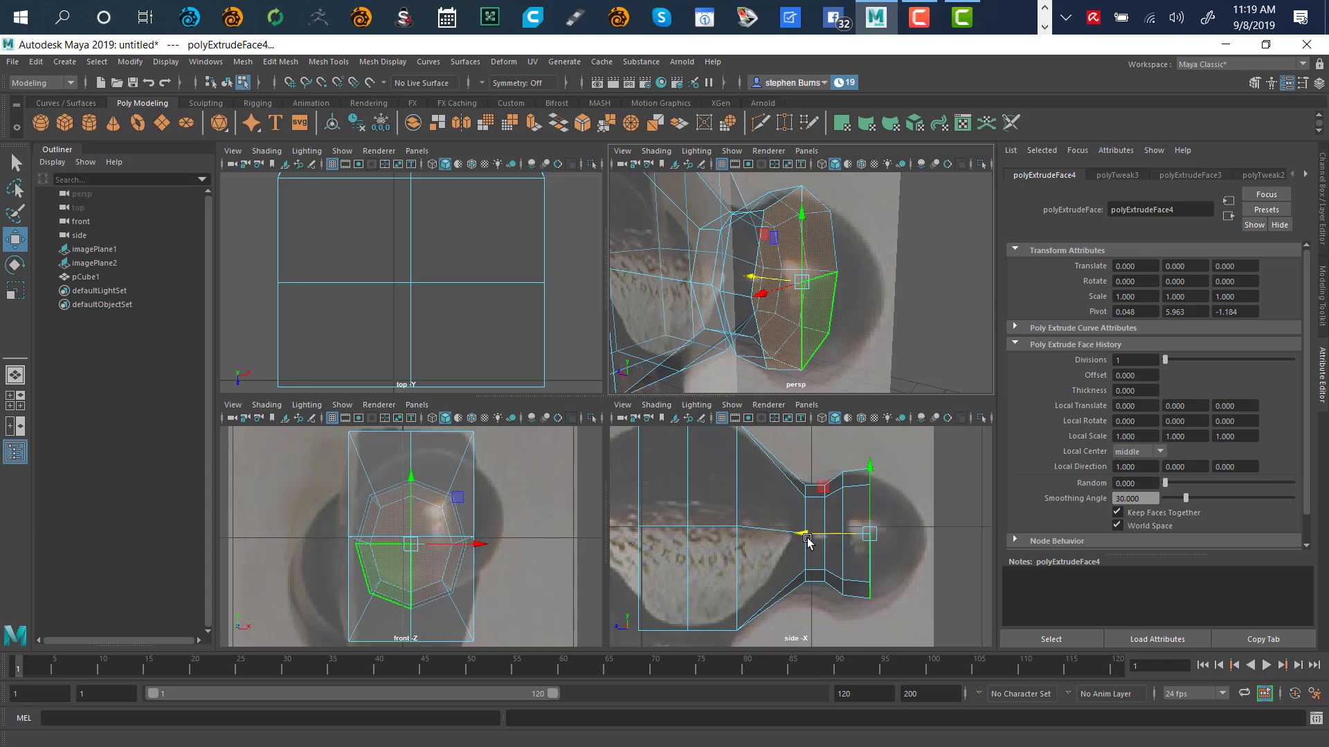
pyautogui.moveTo(800, 534); pyautogui.dragTo(828, 540)
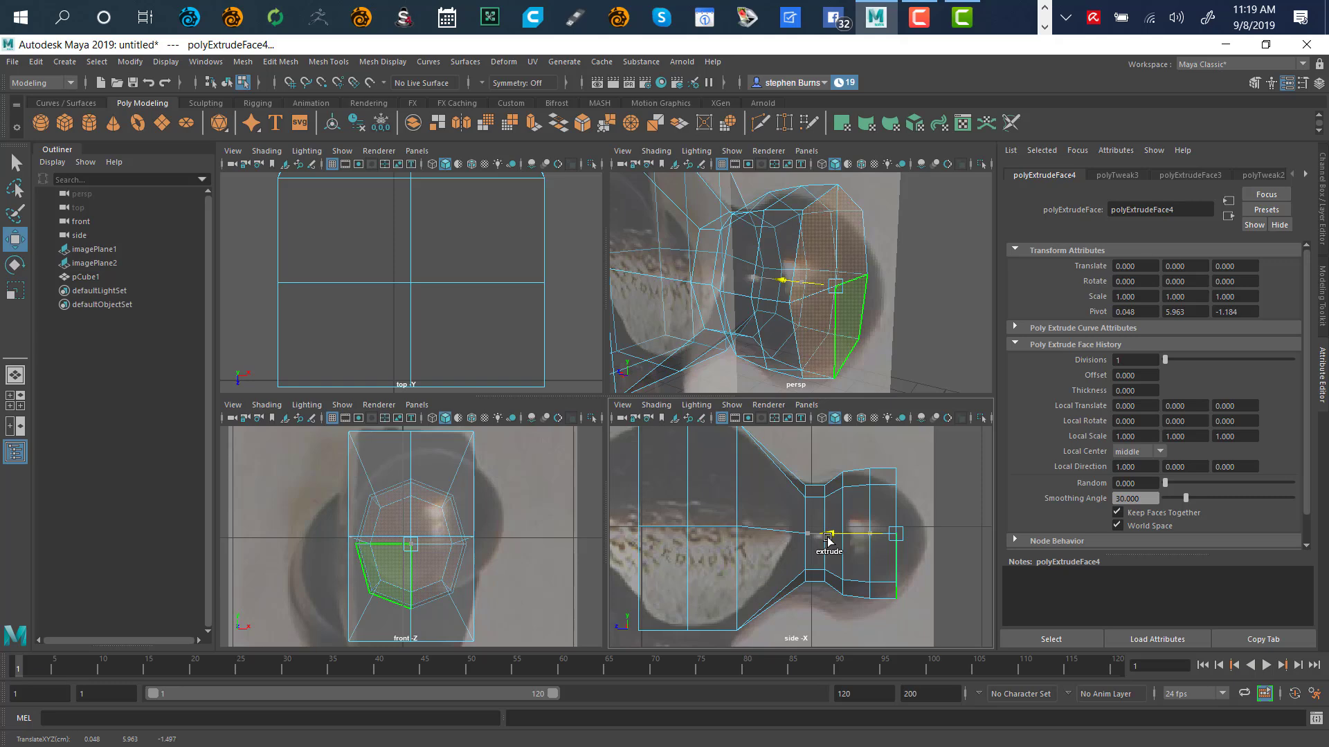
pyautogui.hotkey('ctrl', 'e')
pyautogui.press('r')
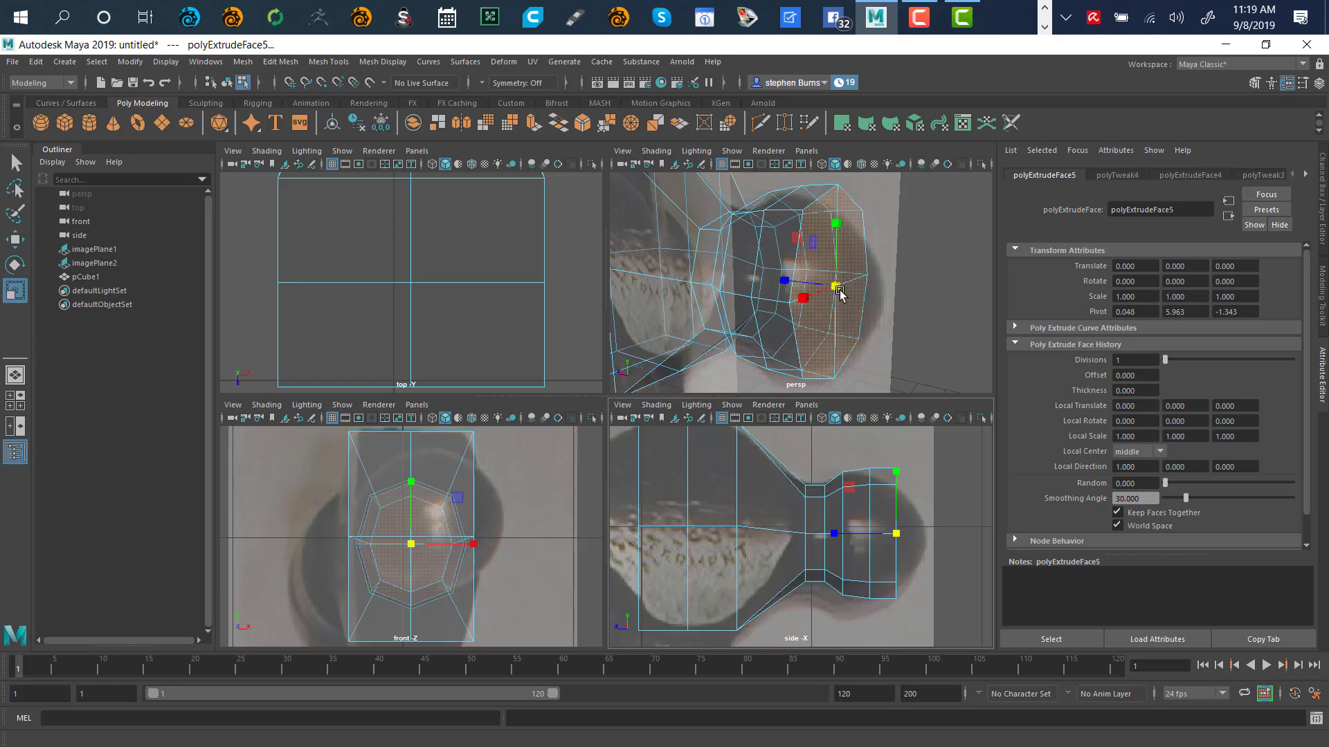
pyautogui.moveTo(837, 289); pyautogui.dragTo(807, 333)
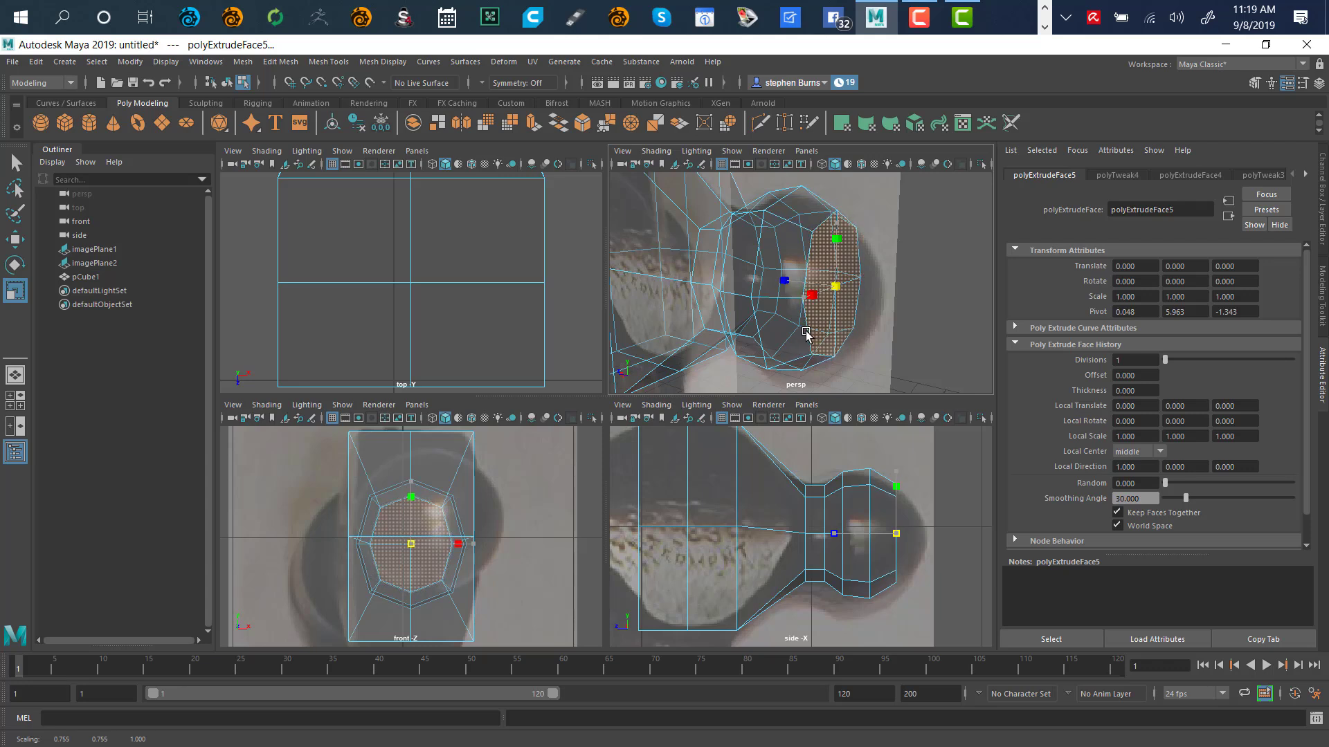
# Push the new end face outward along the head and scale it down to about 0.56
pyautogui.press('w')
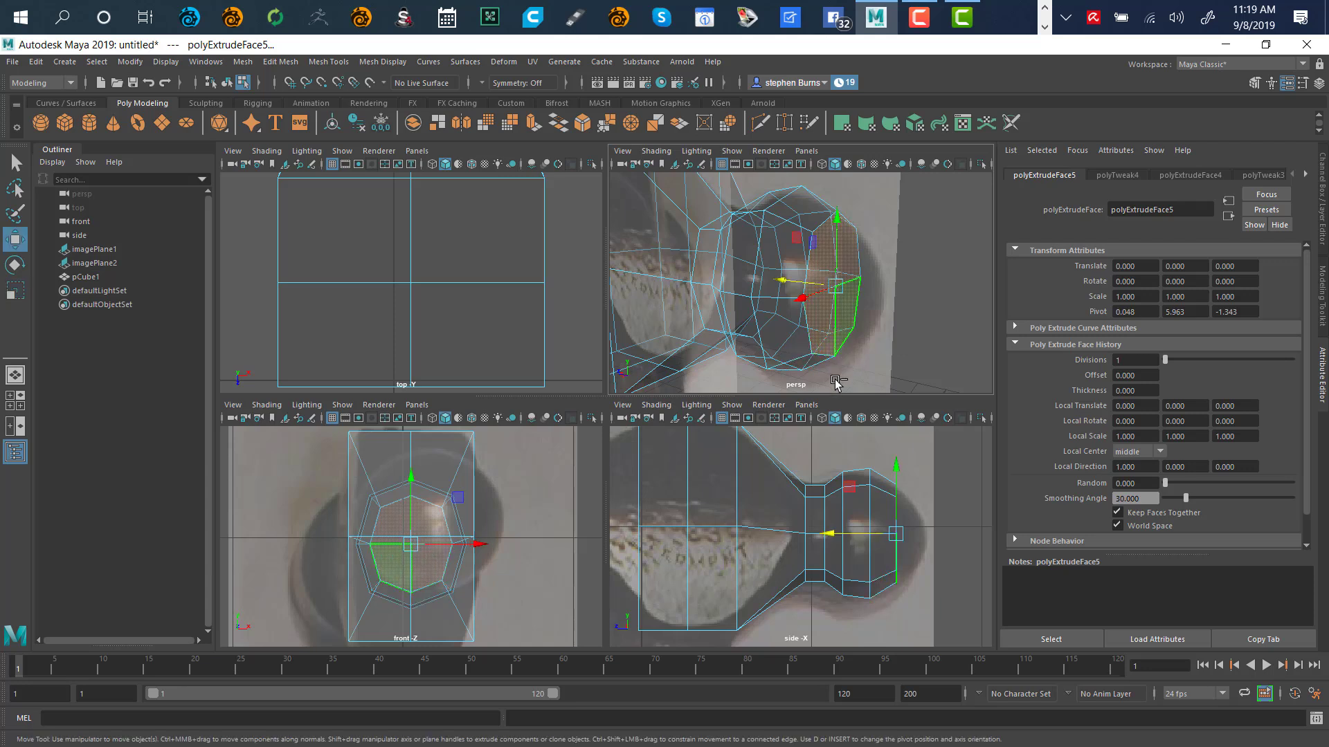
pyautogui.moveTo(833, 534)
pyautogui.keyDown('shift'); pyautogui.mouseDown()
pyautogui.moveTo(863, 545)
pyautogui.moveTo(845, 548)
pyautogui.mouseUp(); pyautogui.keyUp('shift')
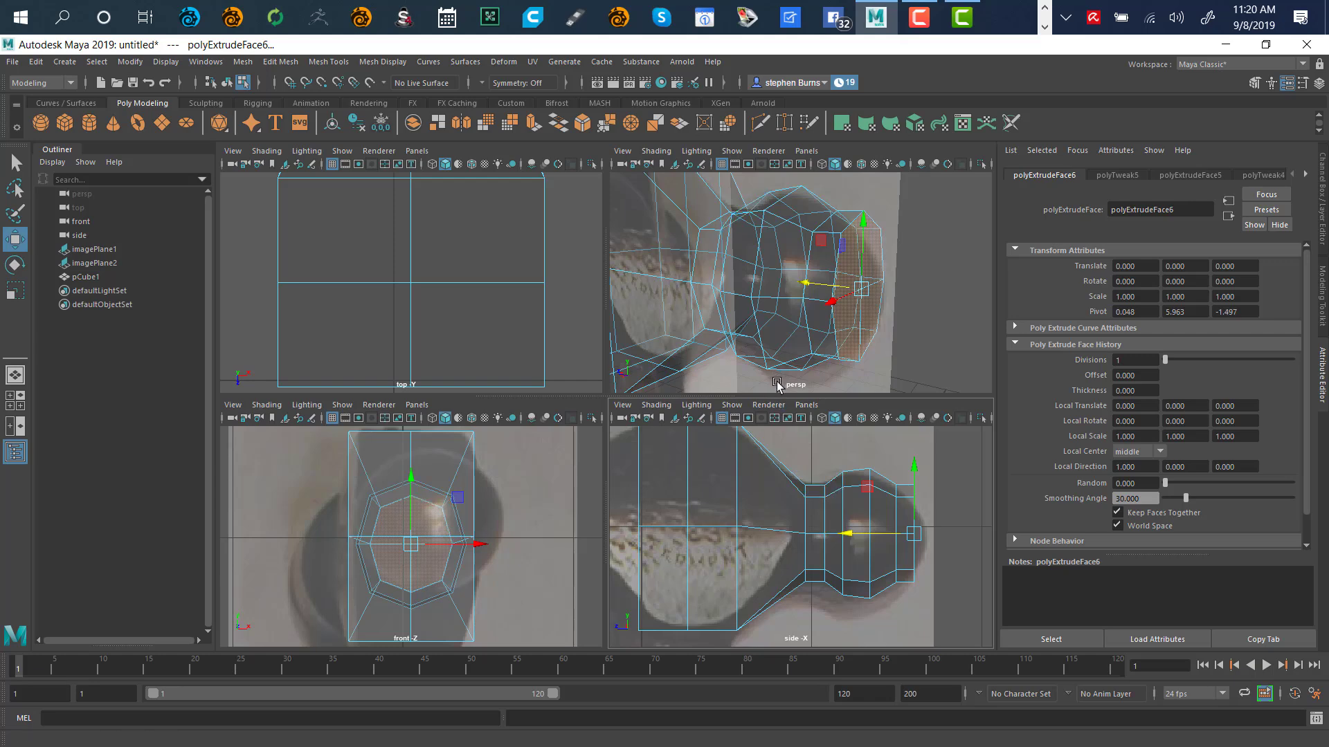
pyautogui.press('r')
pyautogui.moveTo(861, 294); pyautogui.dragTo(818, 361)
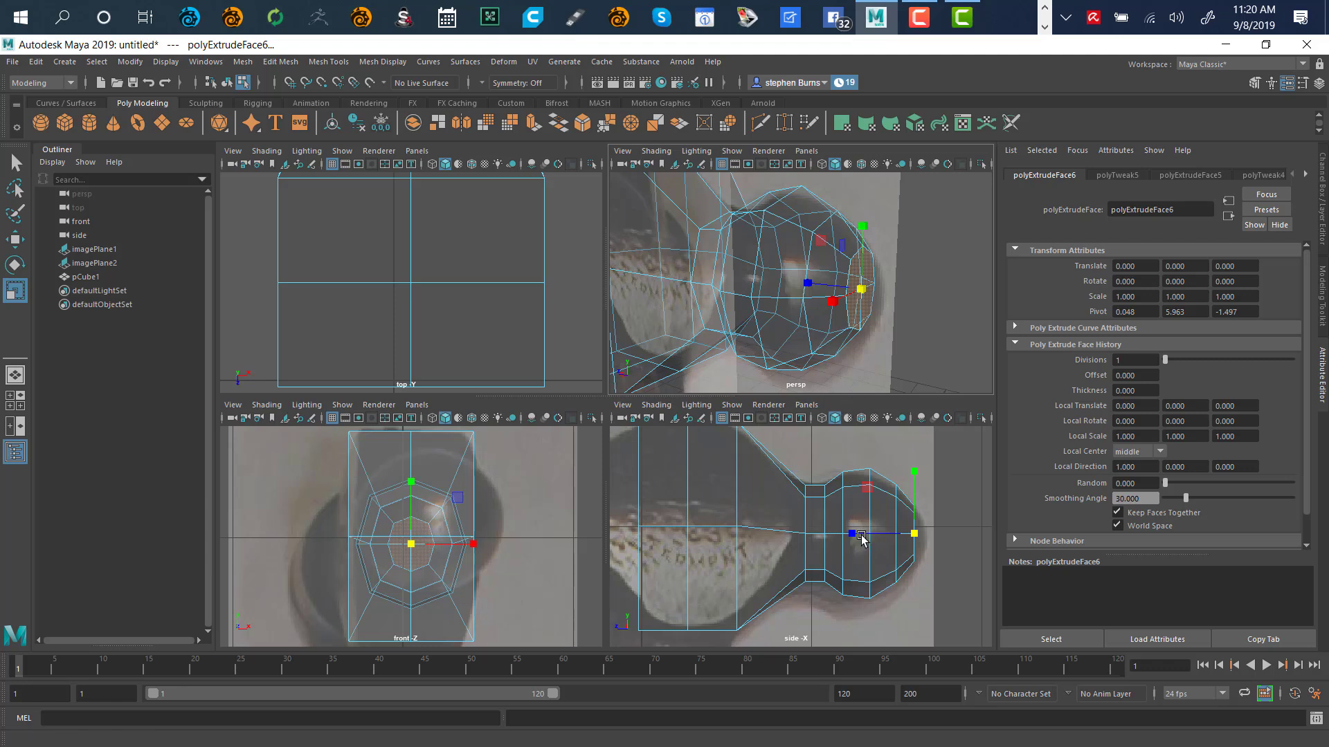
# Add two more extrusions on the end face, nudge it outward, then undo back to the earlier extrusion
pyautogui.hotkey('ctrl', 'e')
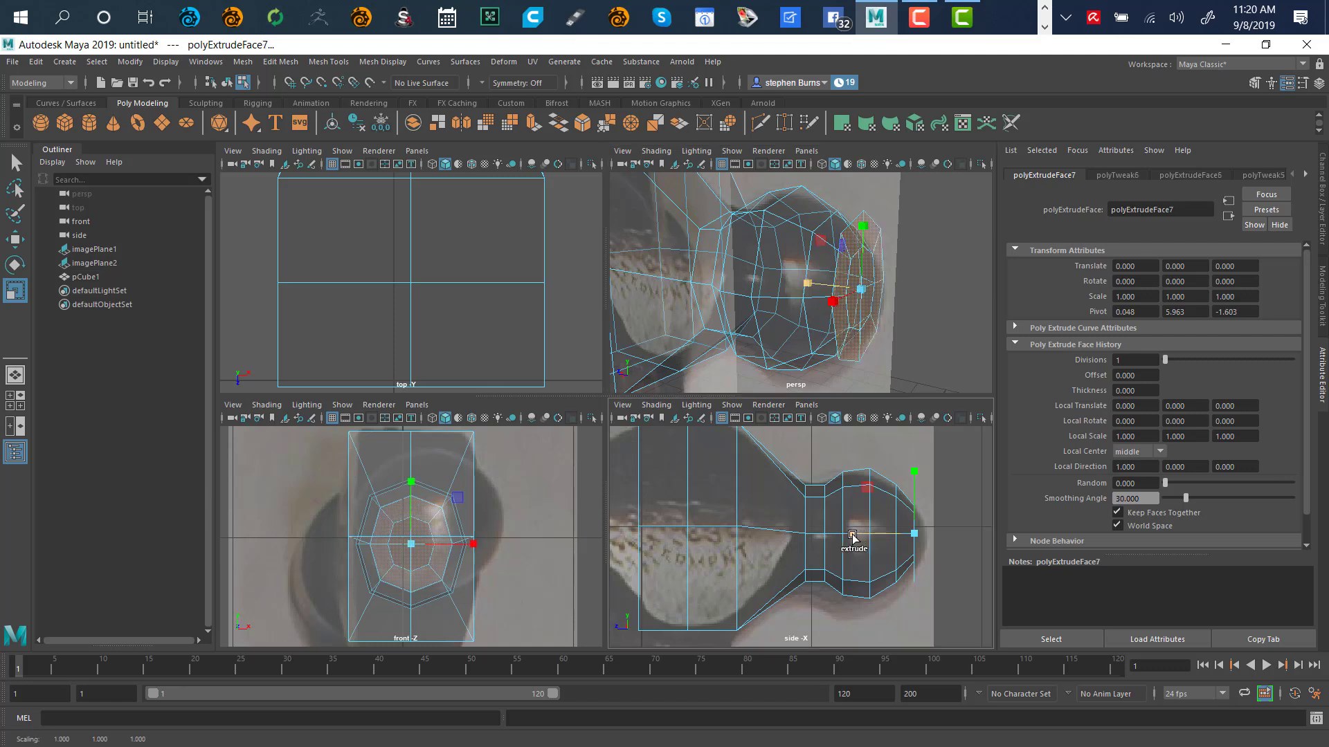
pyautogui.hotkey('ctrl', 'e')
pyautogui.press('w')
pyautogui.moveTo(856, 533); pyautogui.dragTo(858, 541)
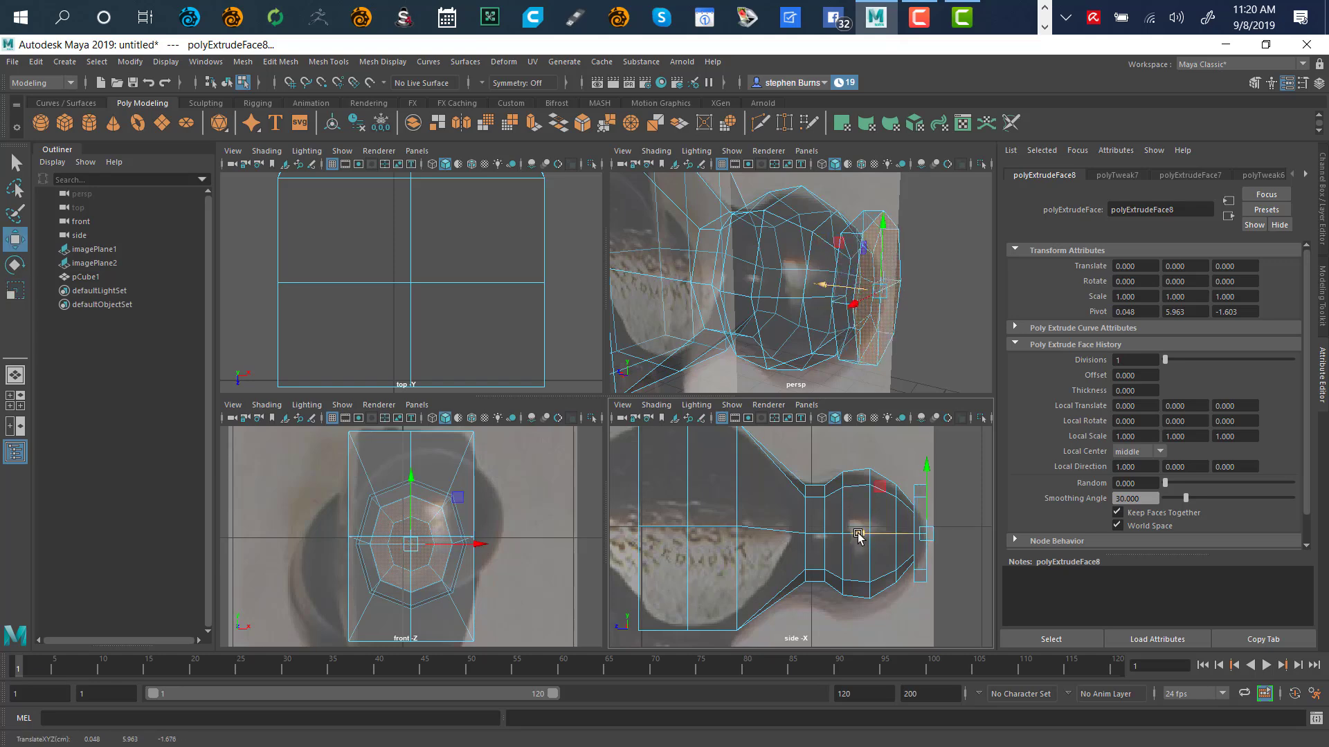
pyautogui.hotkey('ctrl', 'z')
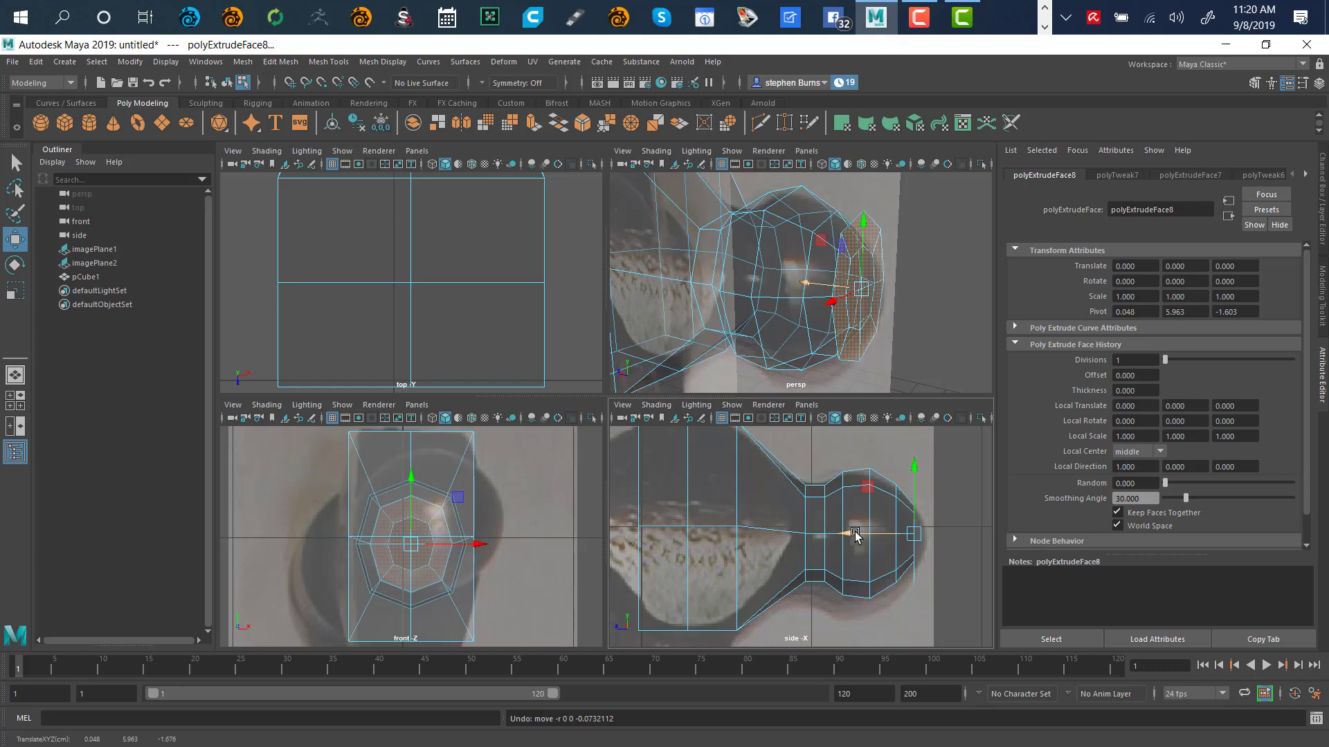
pyautogui.hotkey('ctrl', 'z')
pyautogui.hotkey('ctrl', 'z')
pyautogui.hotkey('ctrl', 'z')
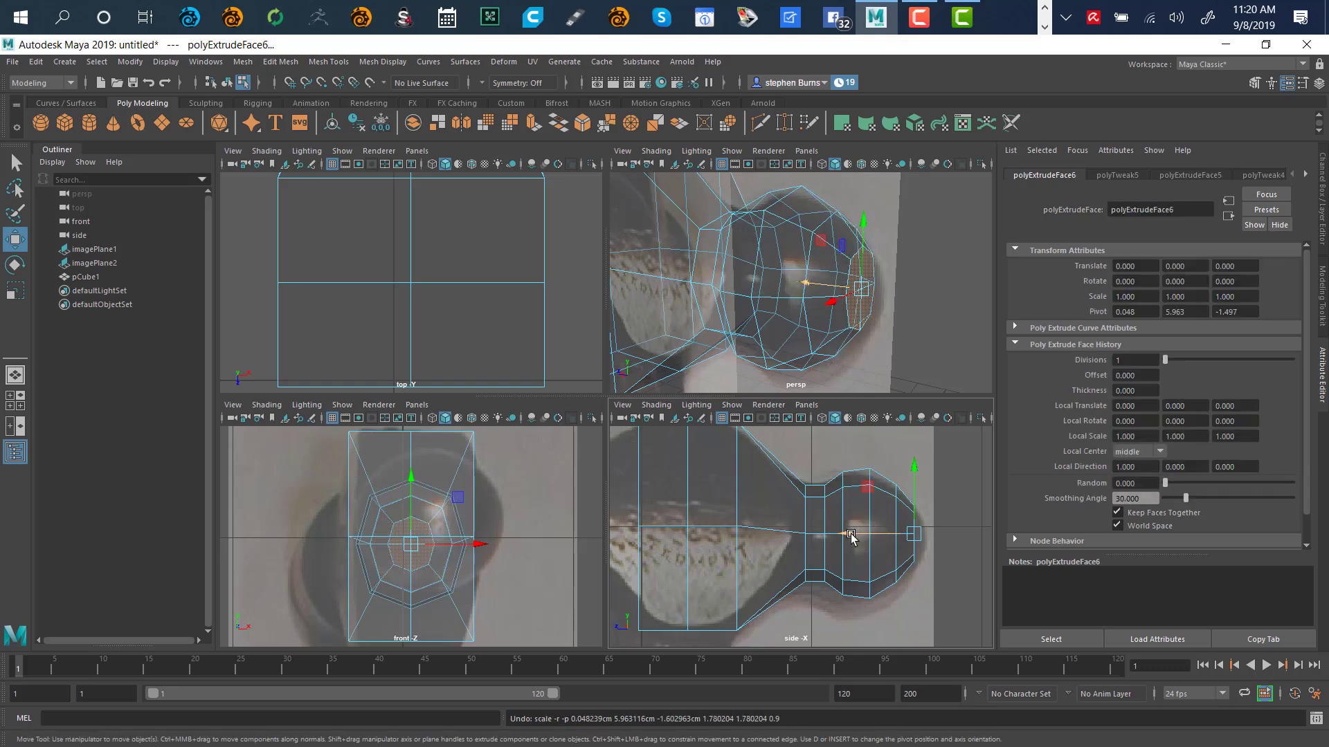
# Re-extrude the ball end face a short distance outward and frame it in every view
pyautogui.moveTo(851, 536); pyautogui.dragTo(852, 542)
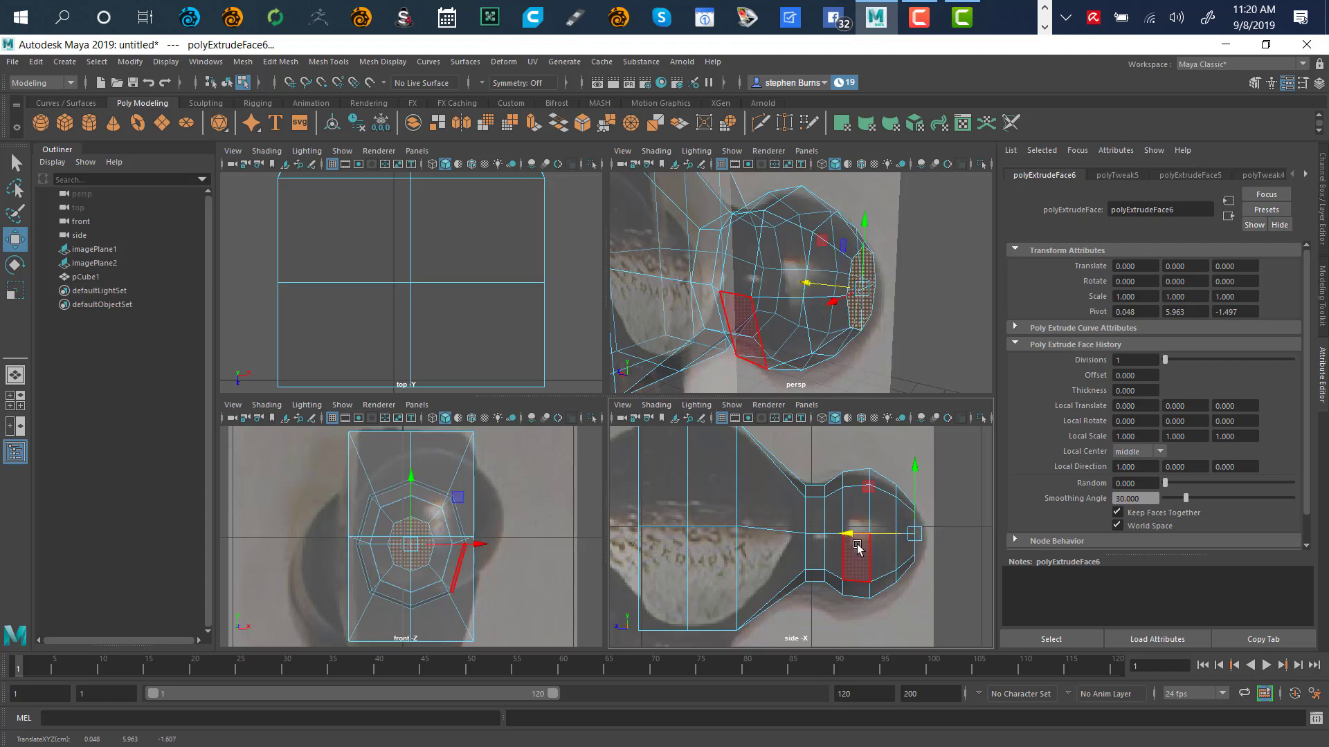
pyautogui.keyDown('shift'); pyautogui.moveTo(855, 544); pyautogui.dragTo(863, 539); pyautogui.keyUp('shift')
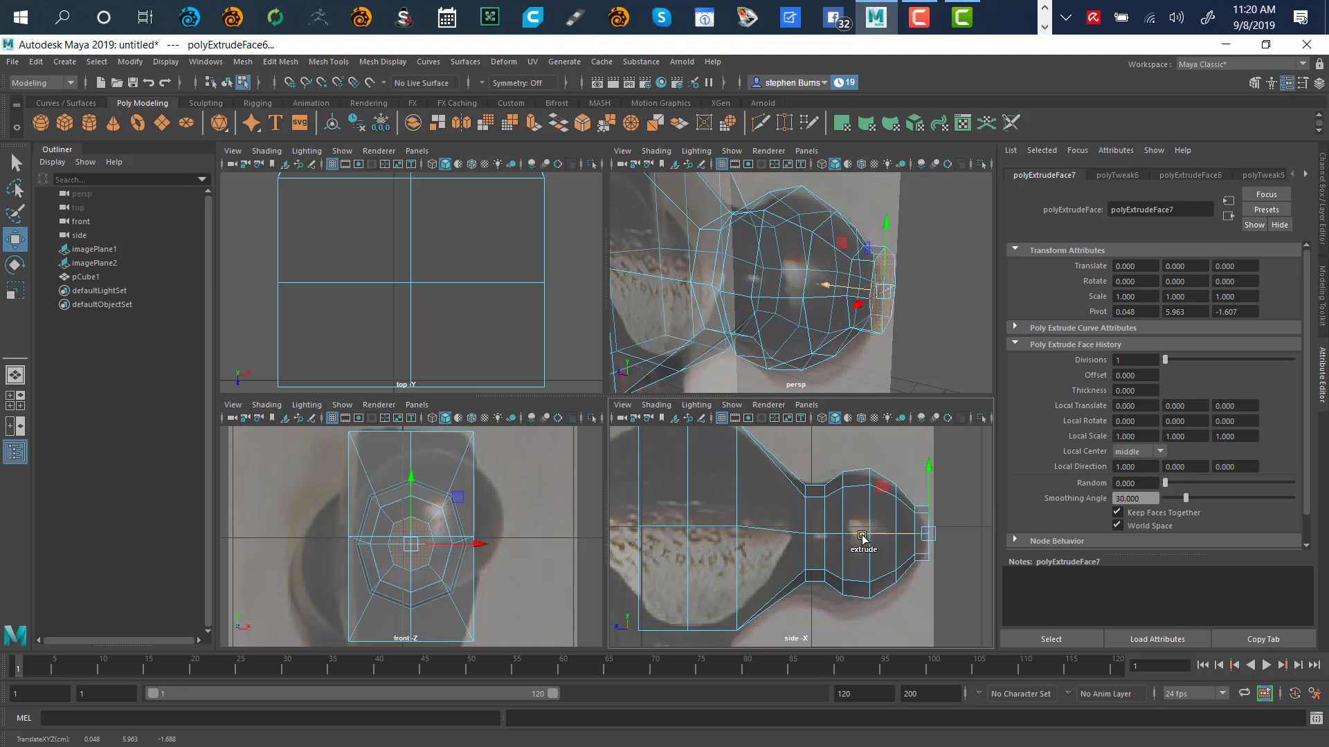
pyautogui.press('r')
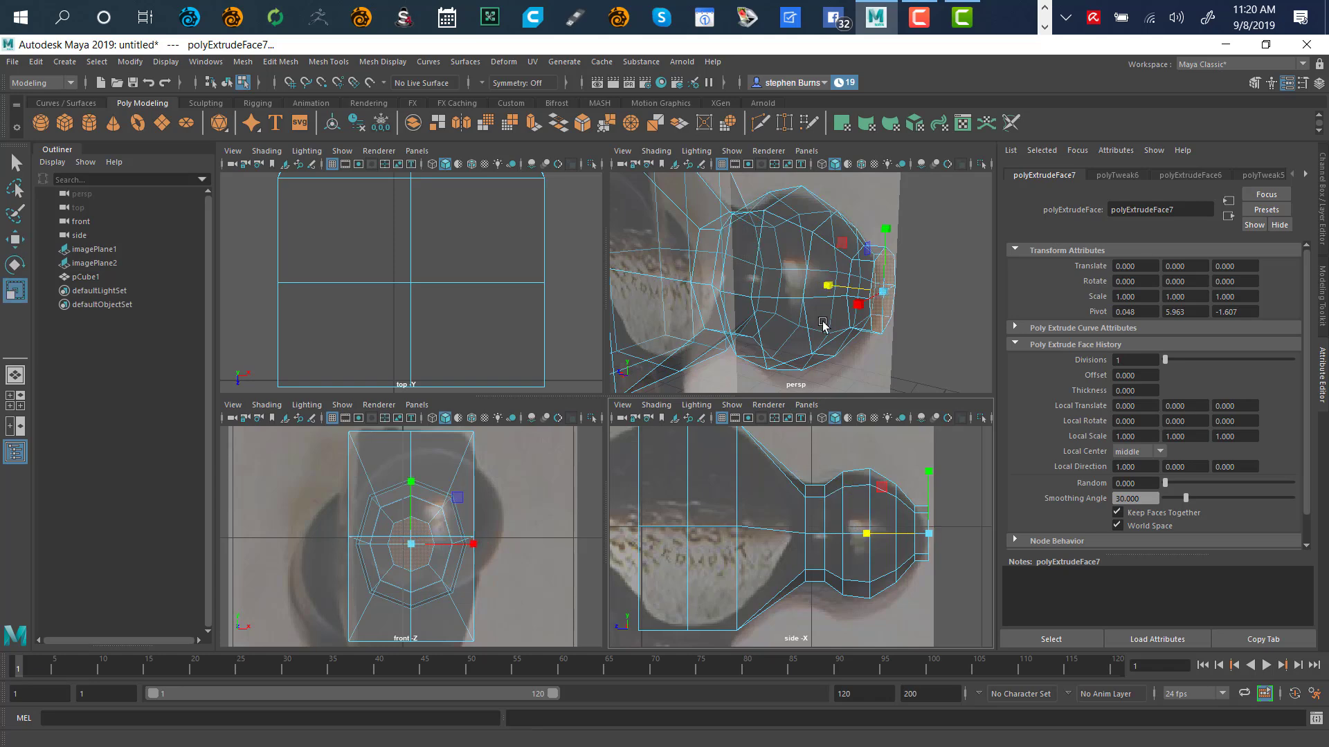
pyautogui.hotkey('shift', 'f')
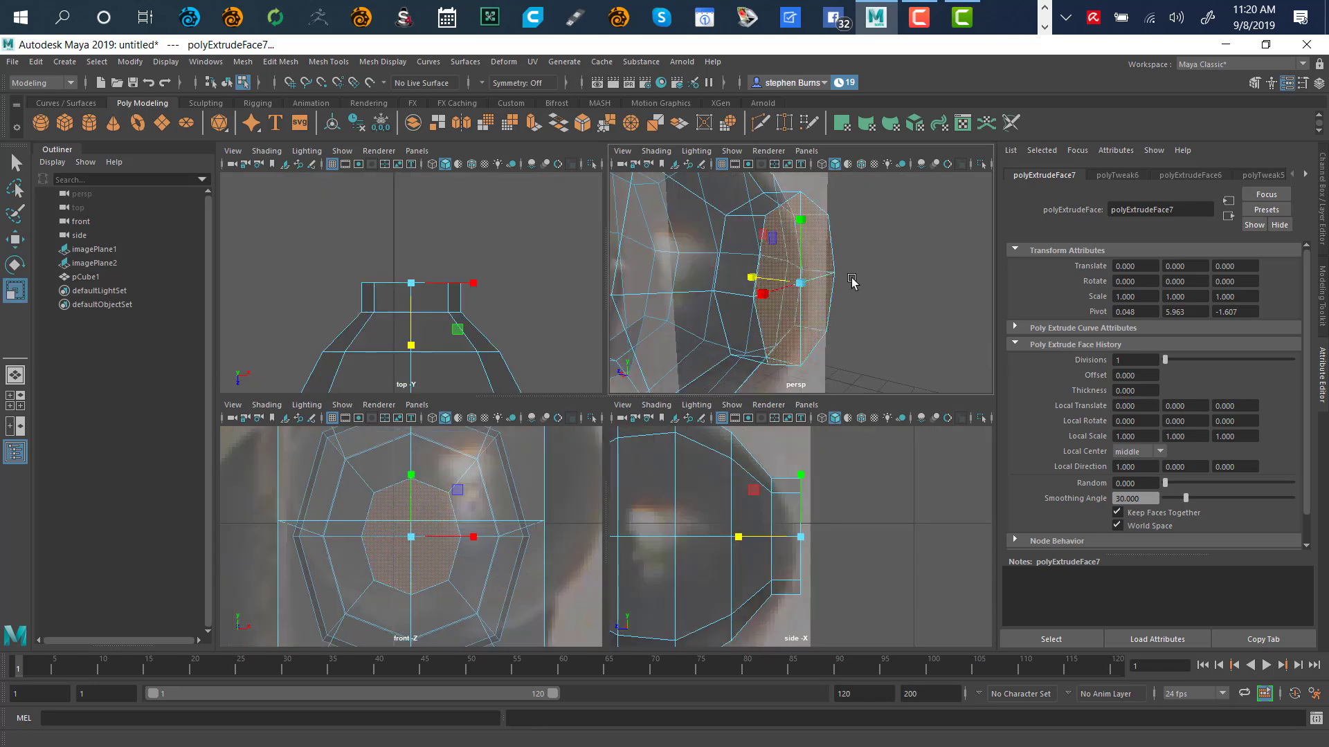
# Scale the ball end face down to about 0.325 and pull it inward along the head's axis
pyautogui.press('space')
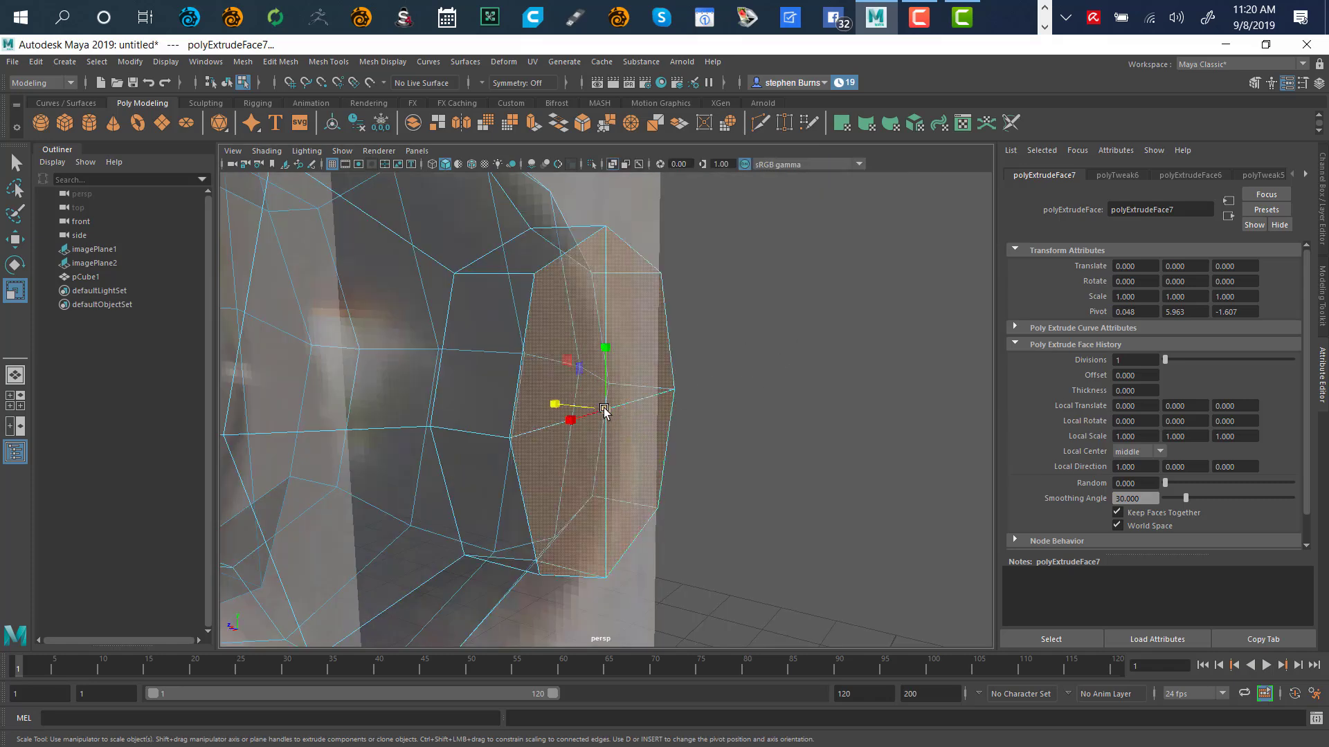
pyautogui.moveTo(605, 414); pyautogui.dragTo(446, 531)
pyautogui.press('w')
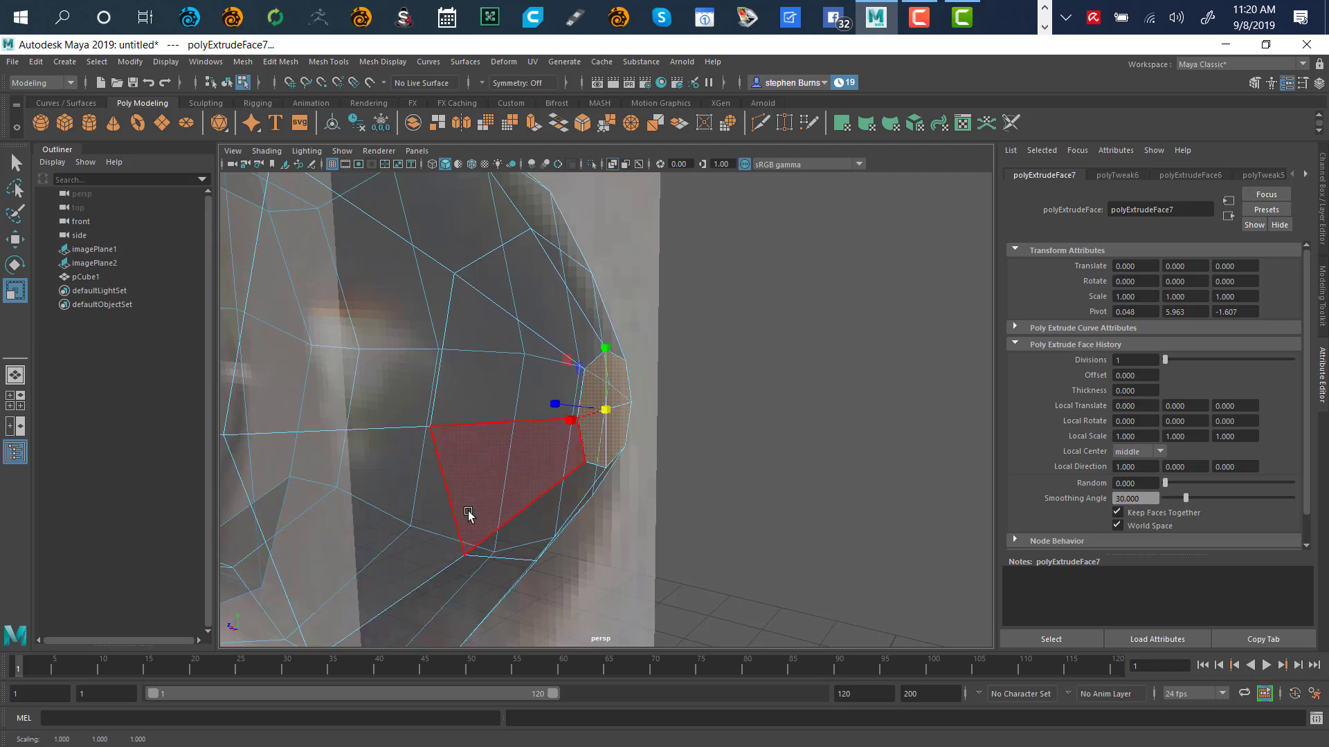
pyautogui.moveTo(547, 410); pyautogui.dragTo(509, 406)
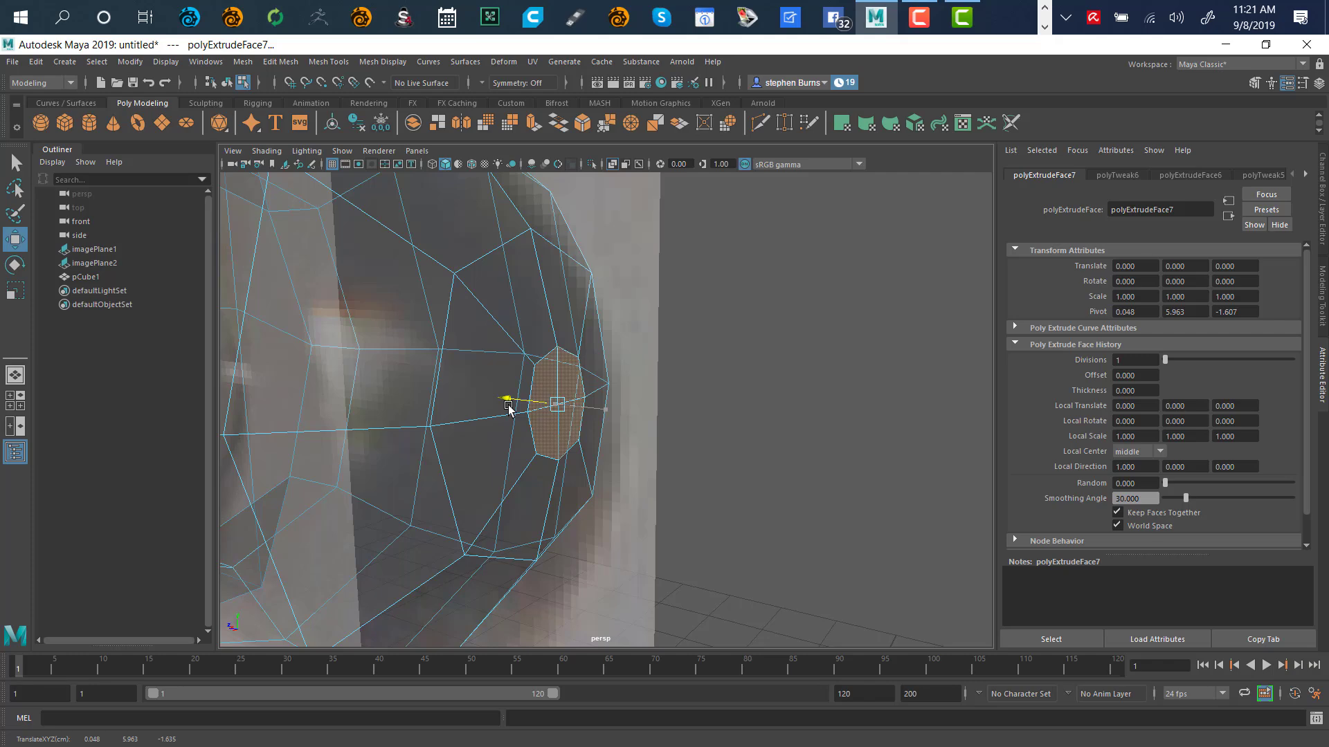
pyautogui.press('space')
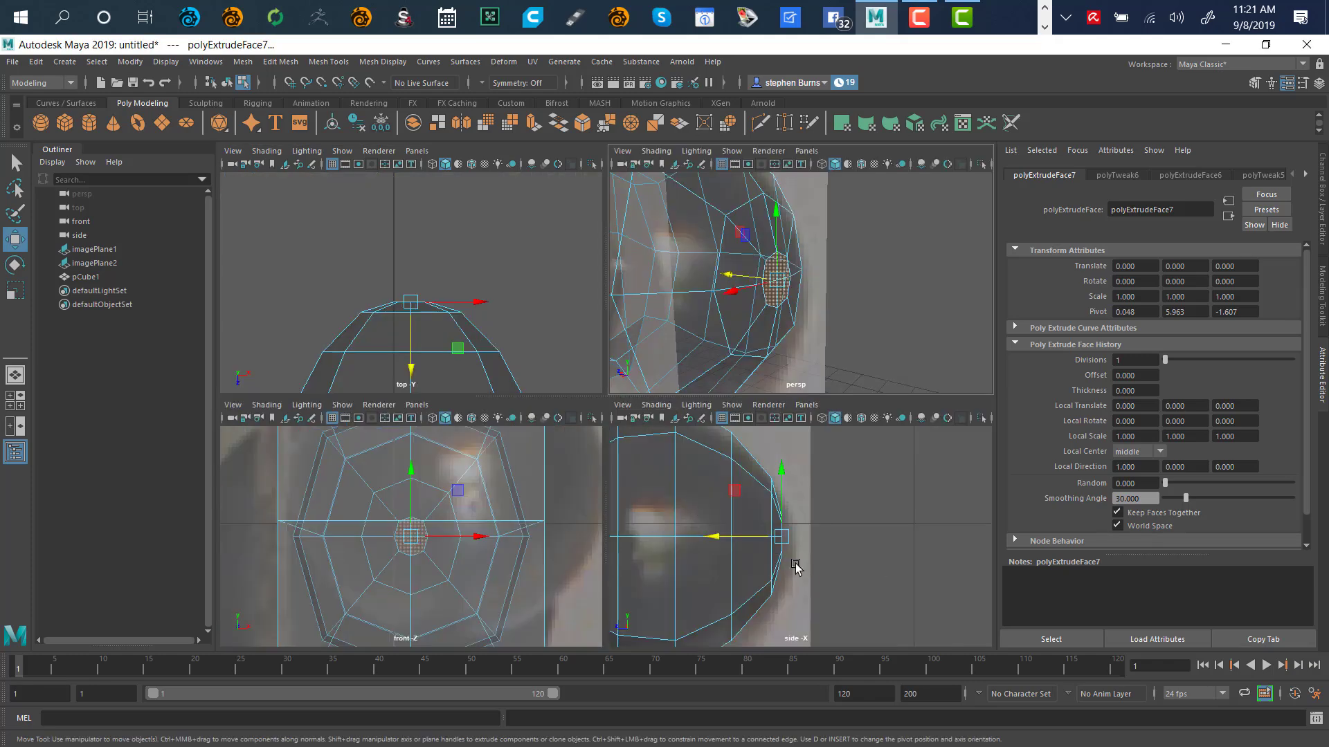
pyautogui.moveTo(724, 545); pyautogui.dragTo(720, 539)
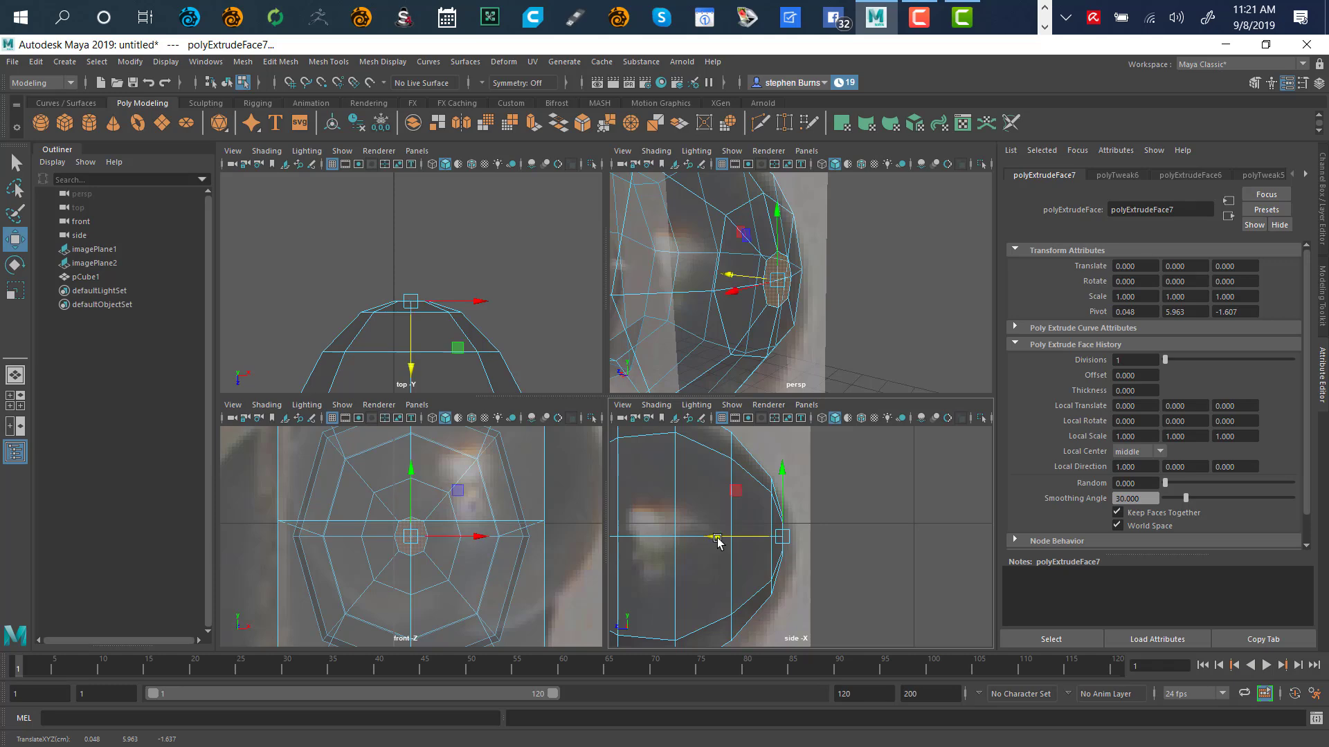
# Inspect a face on the ball peen's upper curve up close, then clear the selection
pyautogui.click(883, 282)
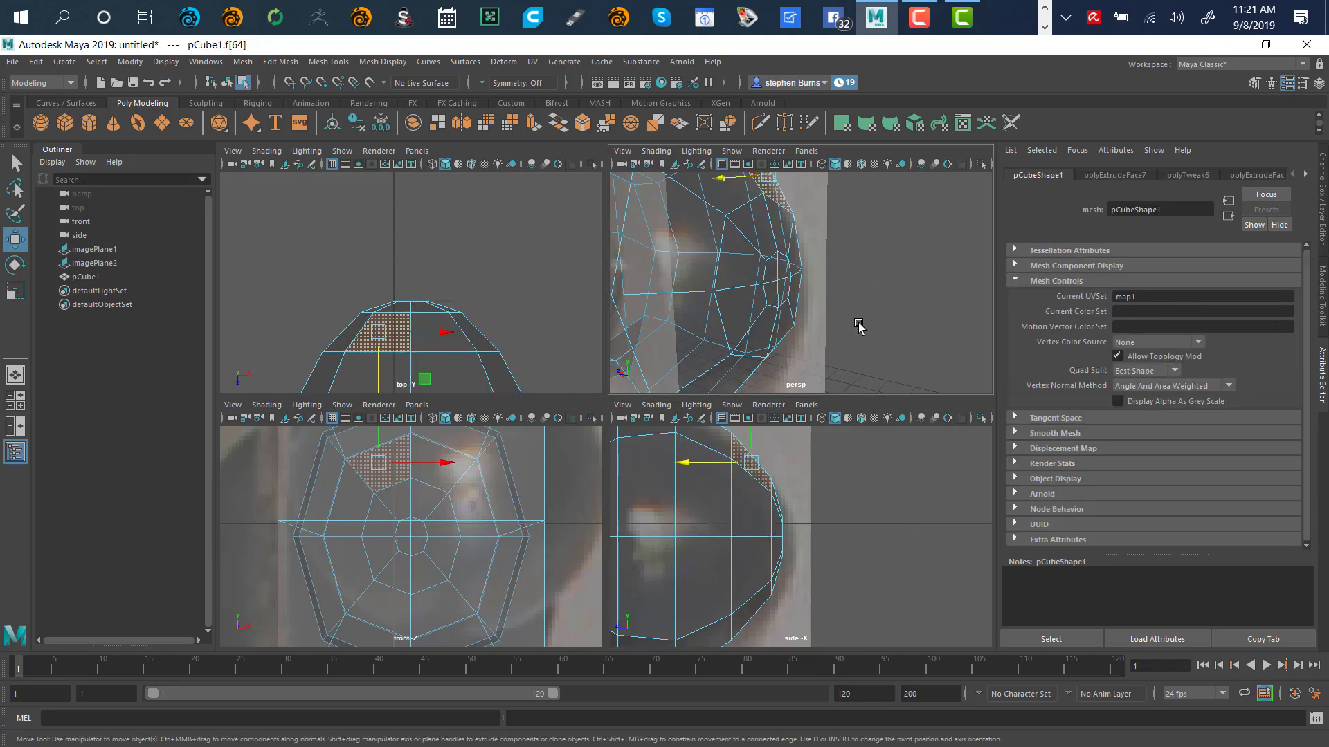
pyautogui.press('space')
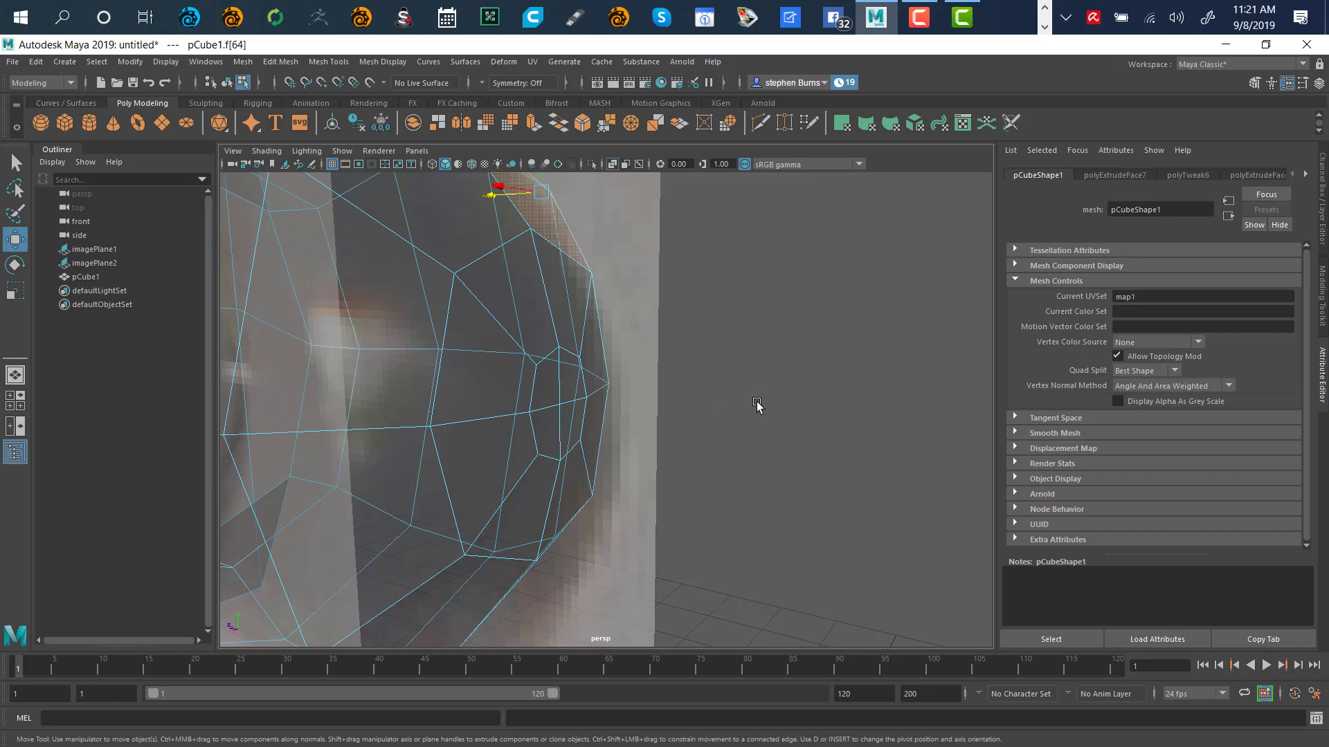
pyautogui.press('a')
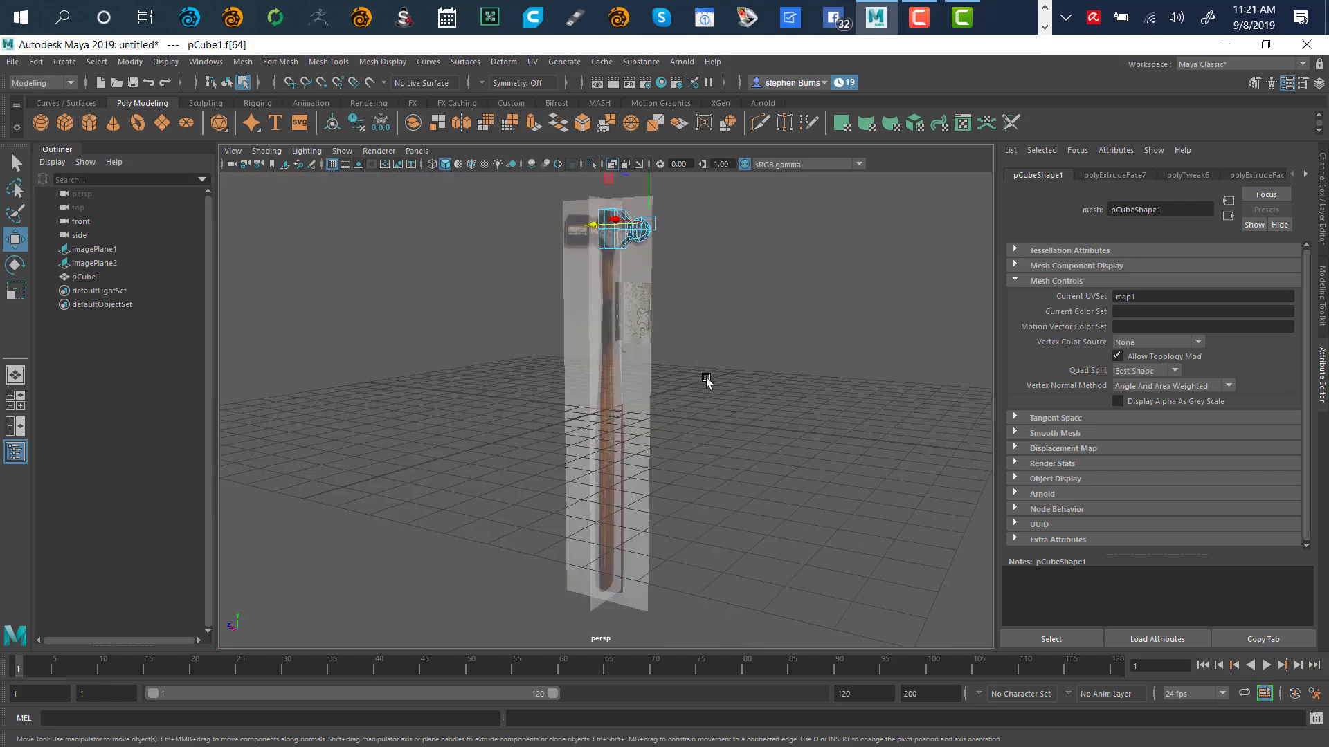
pyautogui.press('f')
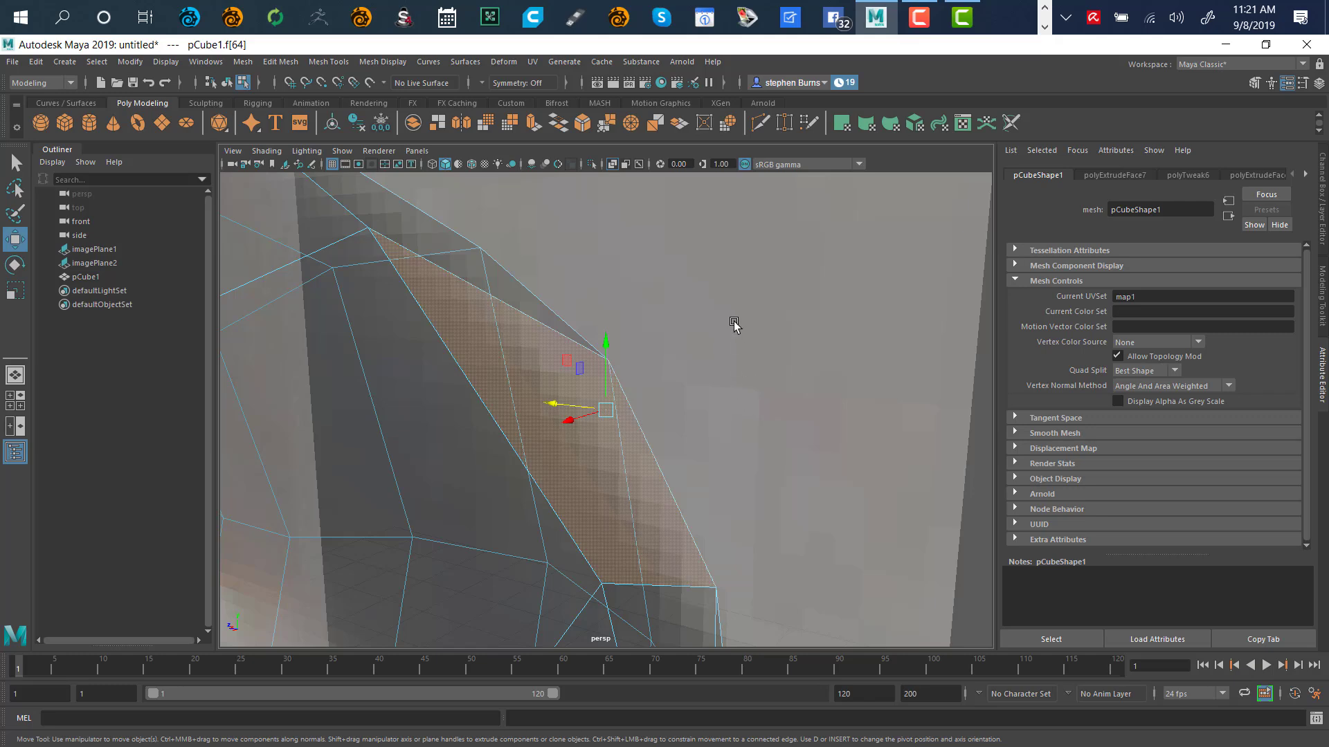
pyautogui.keyDown('alt'); pyautogui.moveTo(748, 371); pyautogui.dragTo(560, 470, button='right'); pyautogui.keyUp('alt')
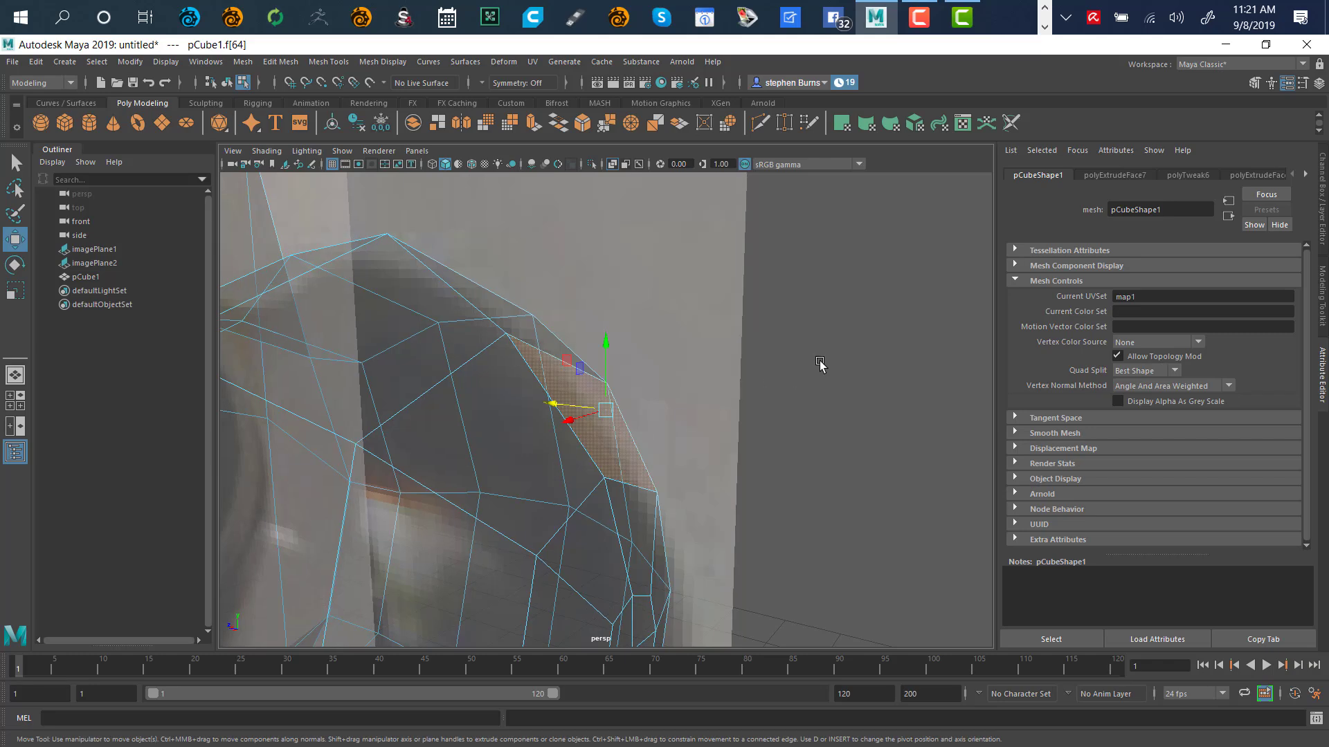
pyautogui.click(757, 355)
pyautogui.keyDown('alt'); pyautogui.moveTo(757, 356); pyautogui.dragTo(715, 400); pyautogui.keyUp('alt')
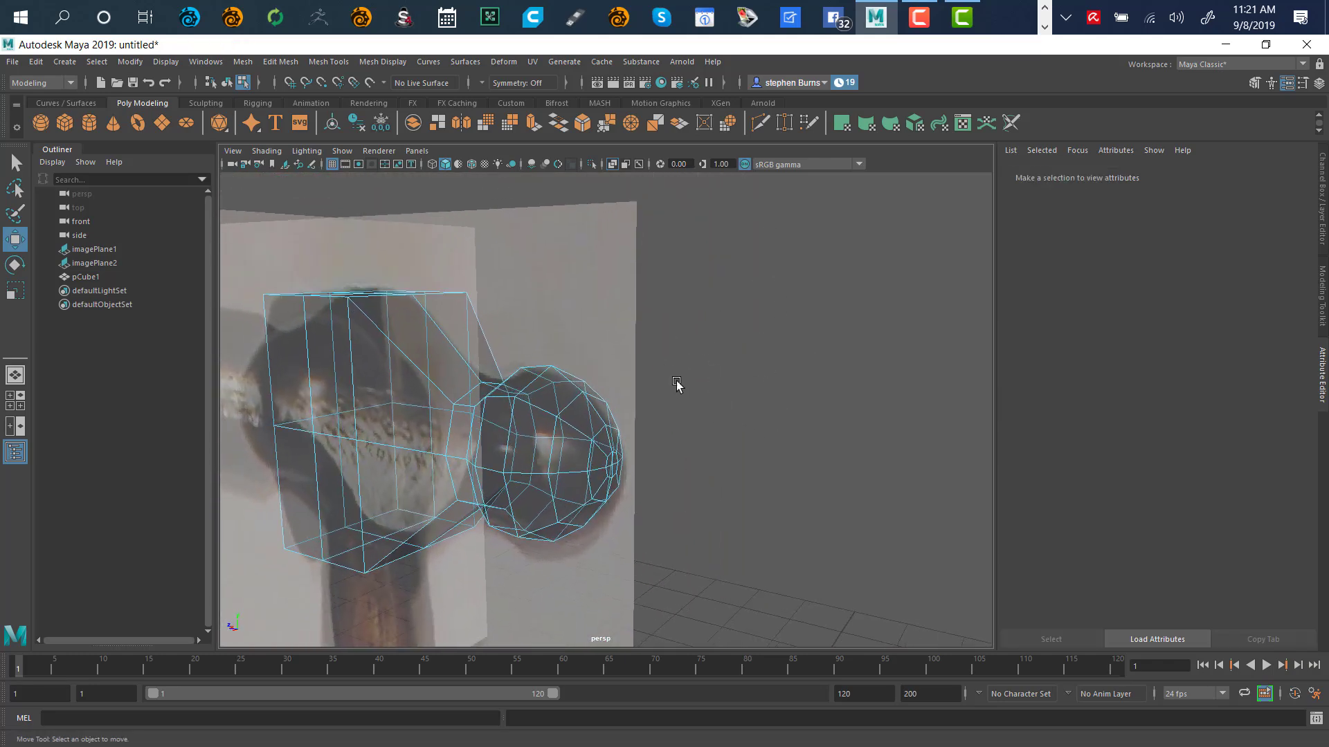
# Turn on Smooth Mesh Preview (3) and orbit around the hammer head to inspect the rounded ball peen
pyautogui.keyDown('alt'); pyautogui.moveTo(631, 349); pyautogui.dragTo(593, 333); pyautogui.keyUp('alt')
pyautogui.keyDown('alt'); pyautogui.moveTo(533, 305); pyautogui.dragTo(753, 305, button='middle'); pyautogui.keyUp('alt')
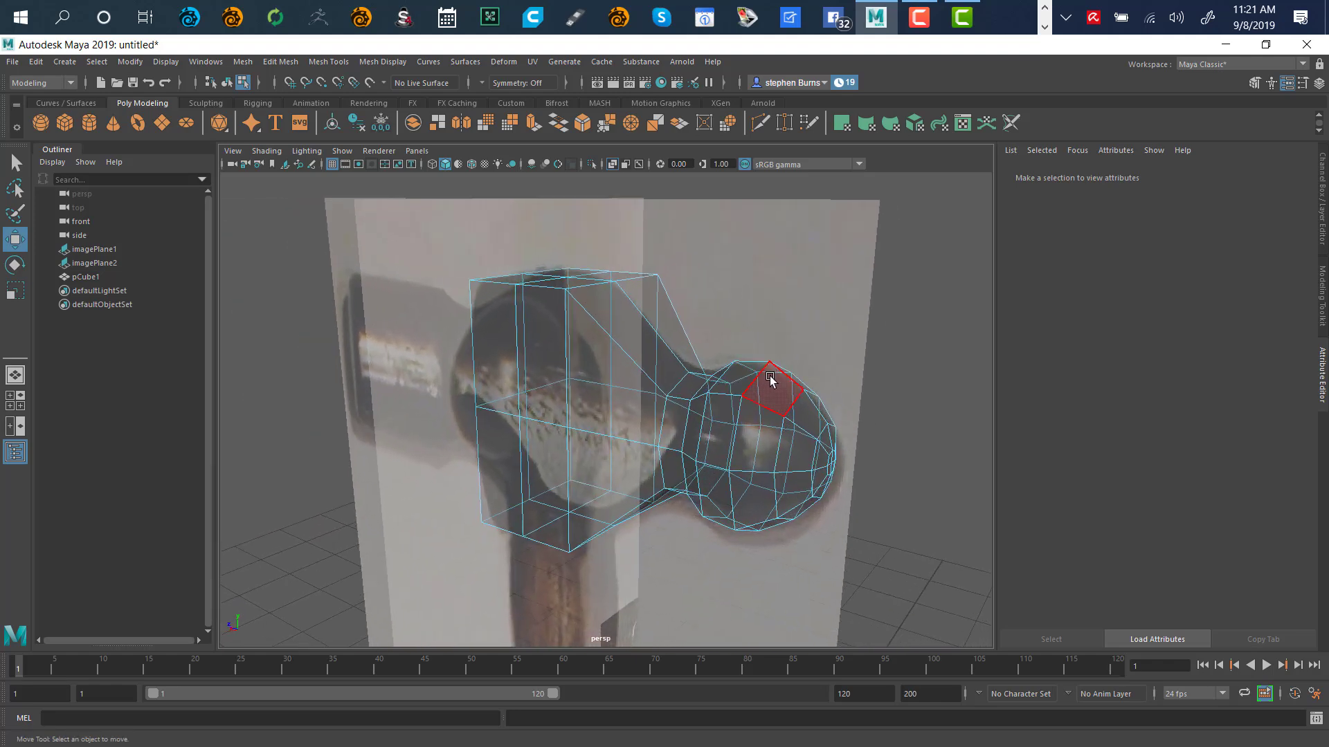
pyautogui.press('3')
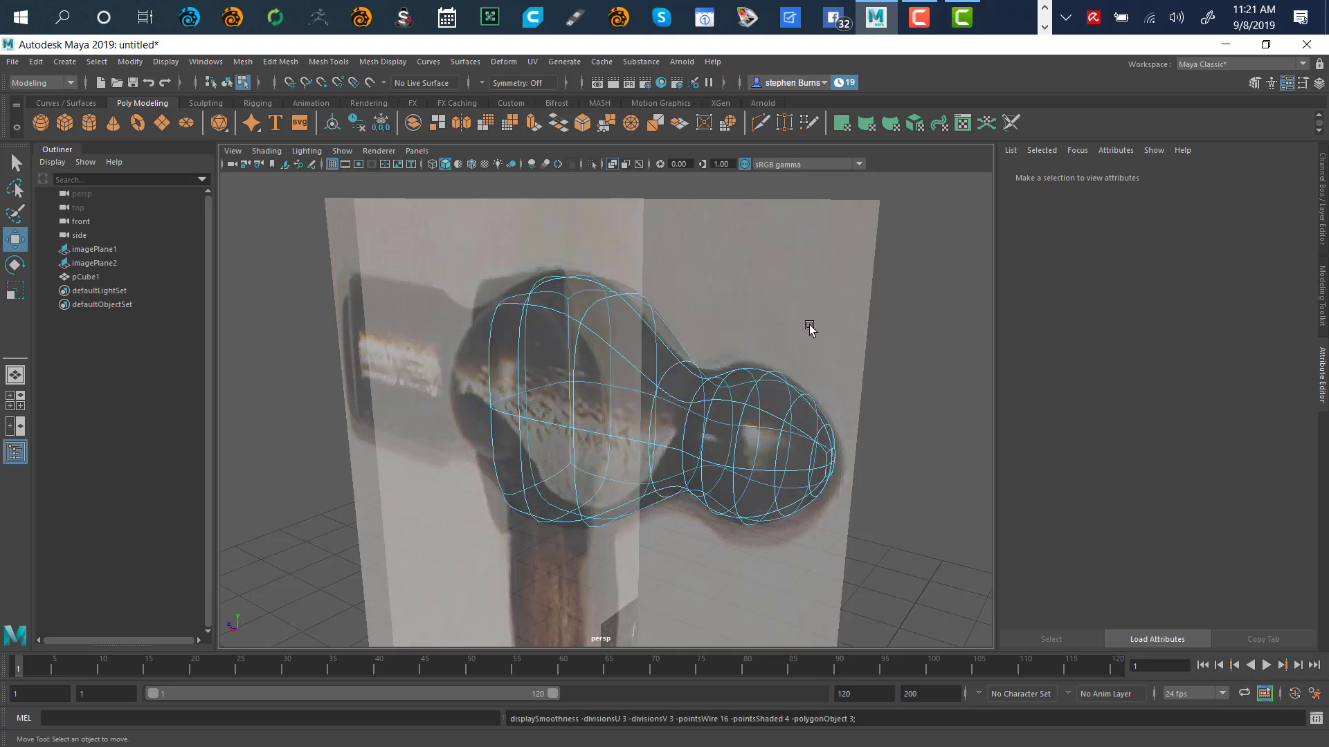
pyautogui.keyDown('alt'); pyautogui.moveTo(851, 348); pyautogui.dragTo(743, 335); pyautogui.keyUp('alt')
pyautogui.keyDown('alt'); pyautogui.moveTo(692, 344); pyautogui.dragTo(810, 395); pyautogui.keyUp('alt')
pyautogui.keyDown('alt'); pyautogui.moveTo(649, 389); pyautogui.dragTo(806, 372); pyautogui.keyUp('alt')
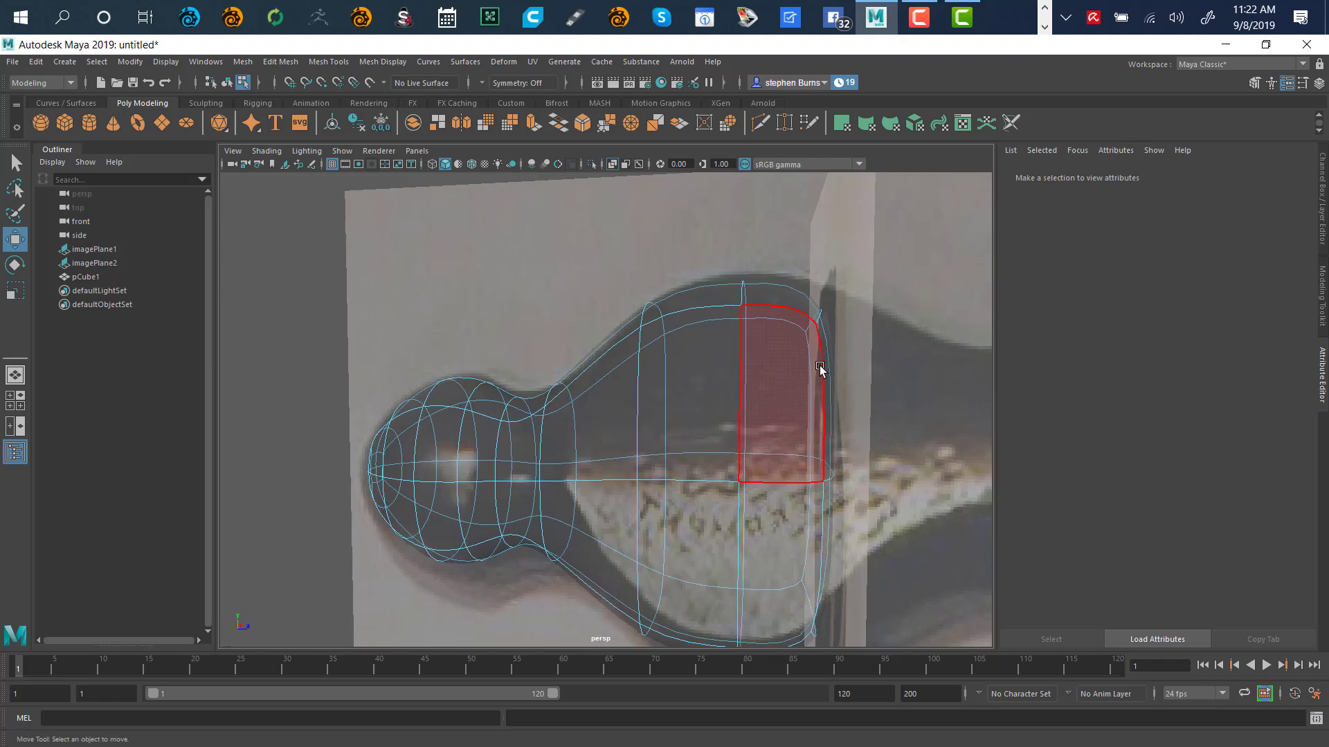
pyautogui.keyDown('alt'); pyautogui.moveTo(819, 367); pyautogui.dragTo(614, 300, button='middle'); pyautogui.keyUp('alt')
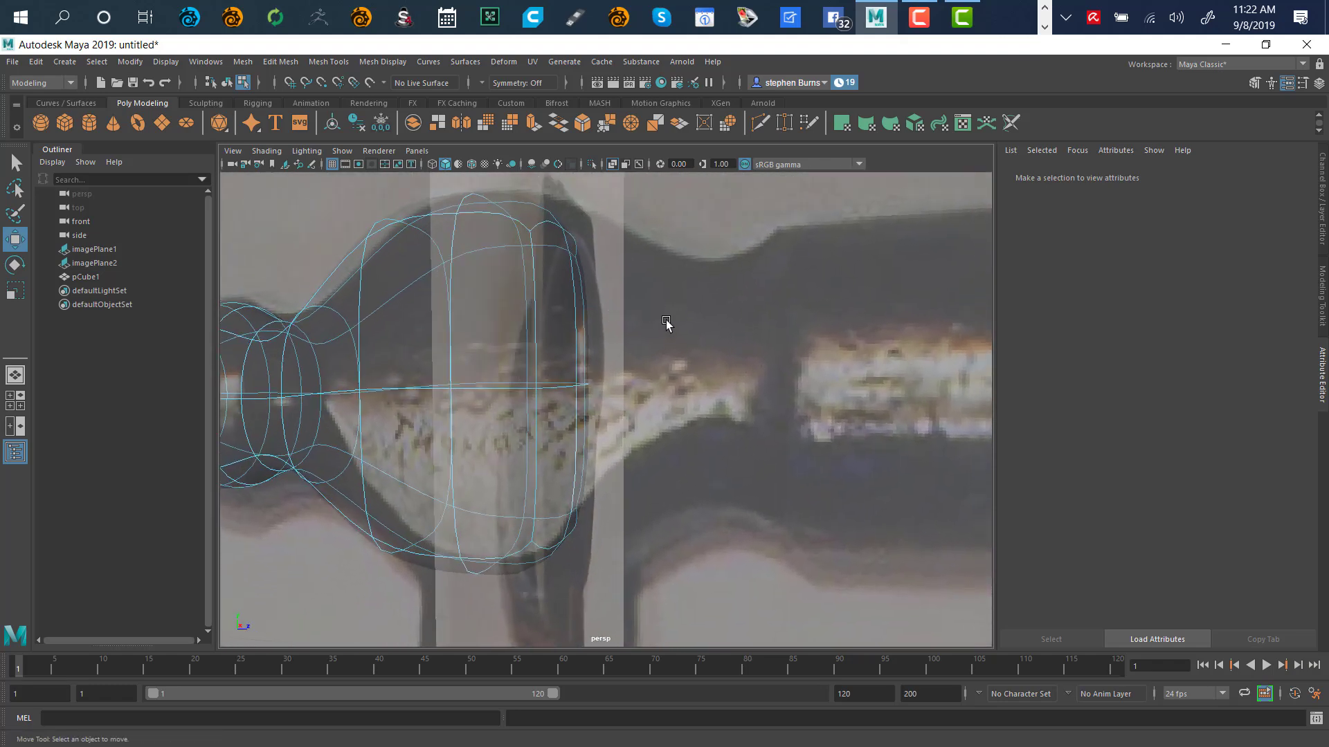
# Back in the low-poly cage, select the side face opposite the ball peen and extrude it outward along X
pyautogui.press('1')
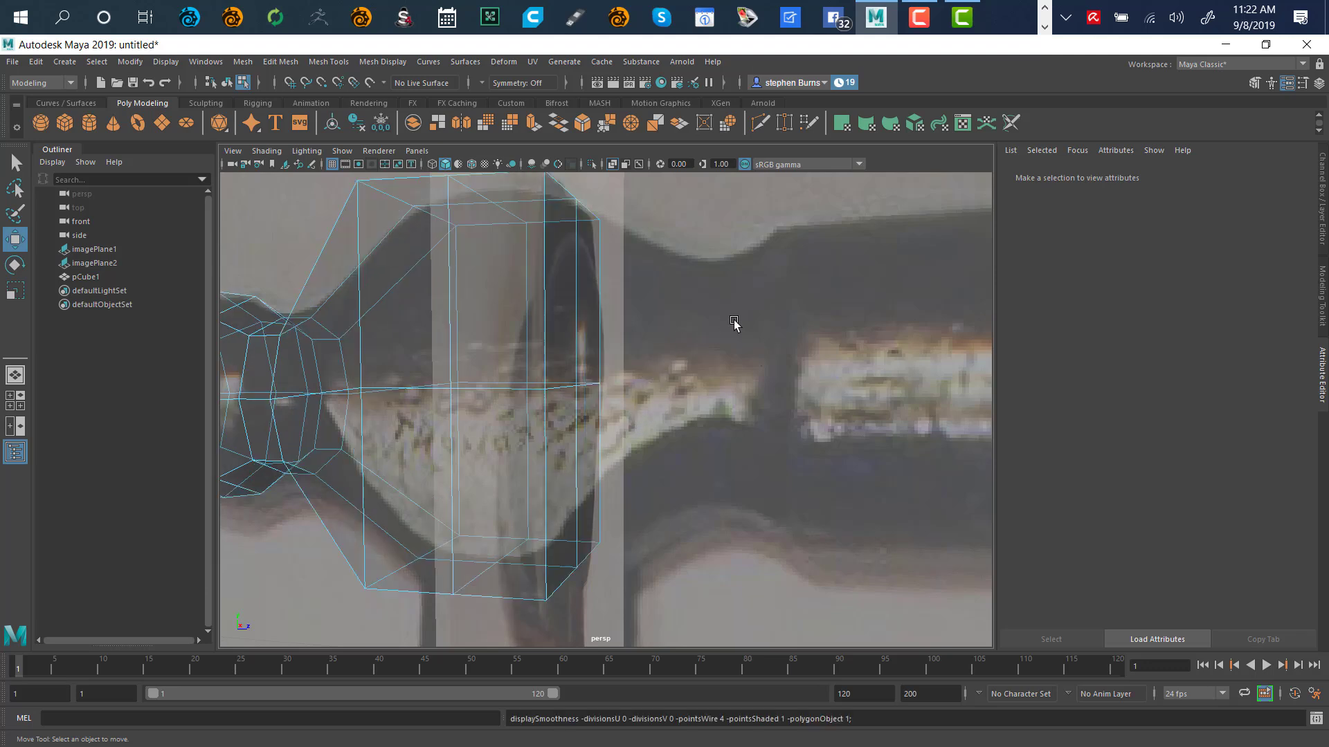
pyautogui.keyDown('alt'); pyautogui.moveTo(742, 338); pyautogui.dragTo(668, 371, button='right'); pyautogui.keyUp('alt')
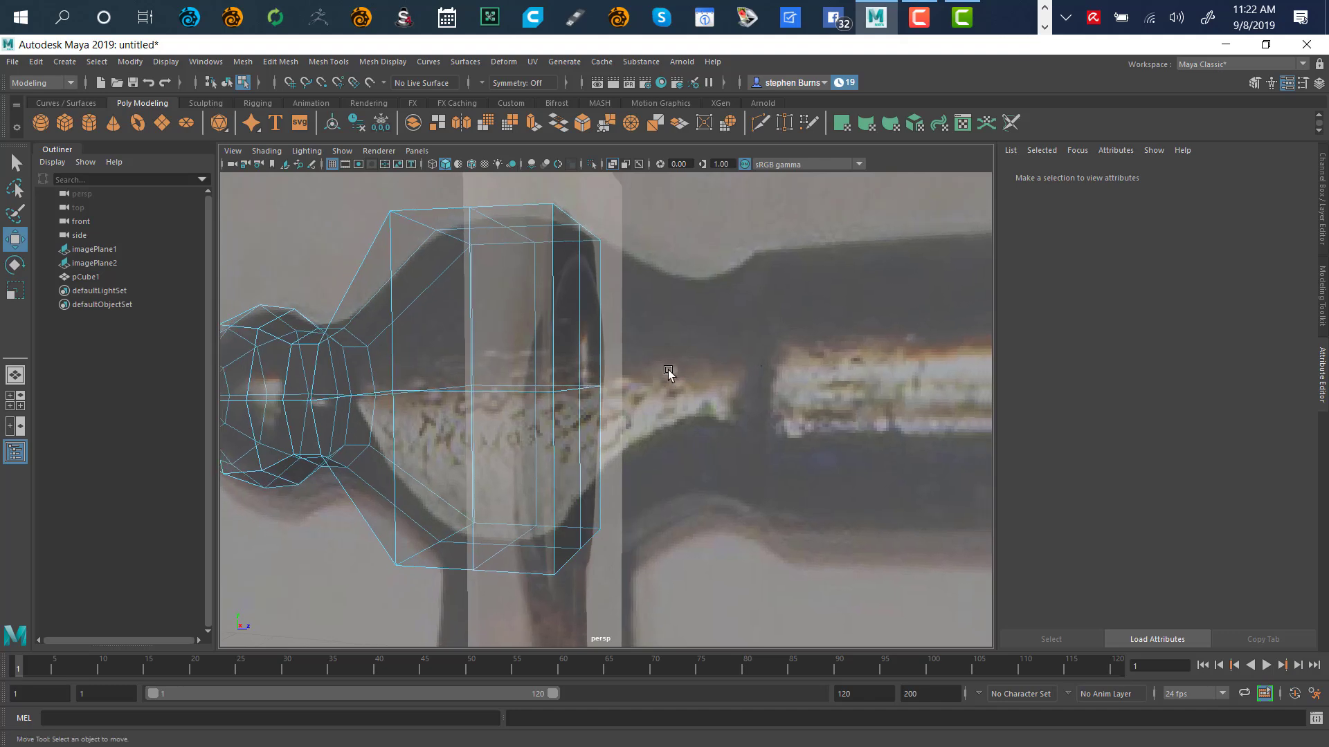
pyautogui.keyDown('alt'); pyautogui.moveTo(734, 351); pyautogui.dragTo(694, 371); pyautogui.keyUp('alt')
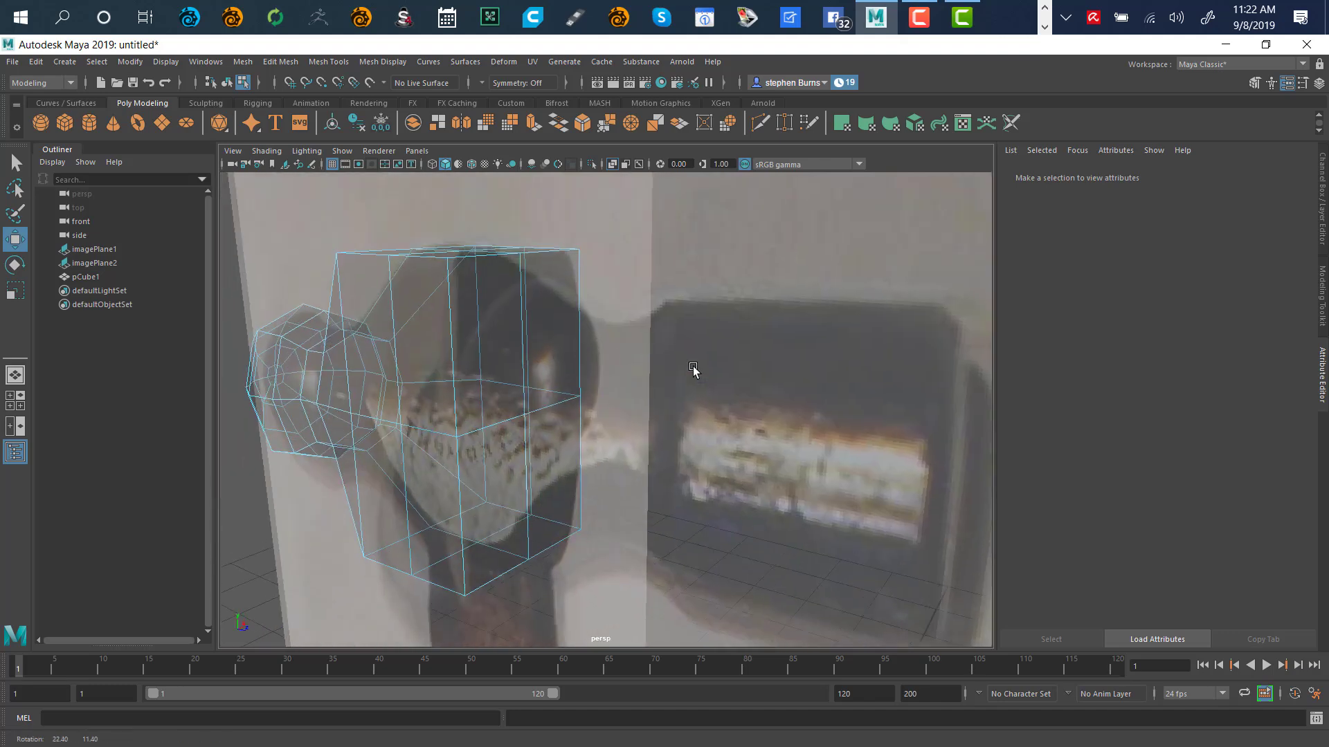
pyautogui.click(509, 370)
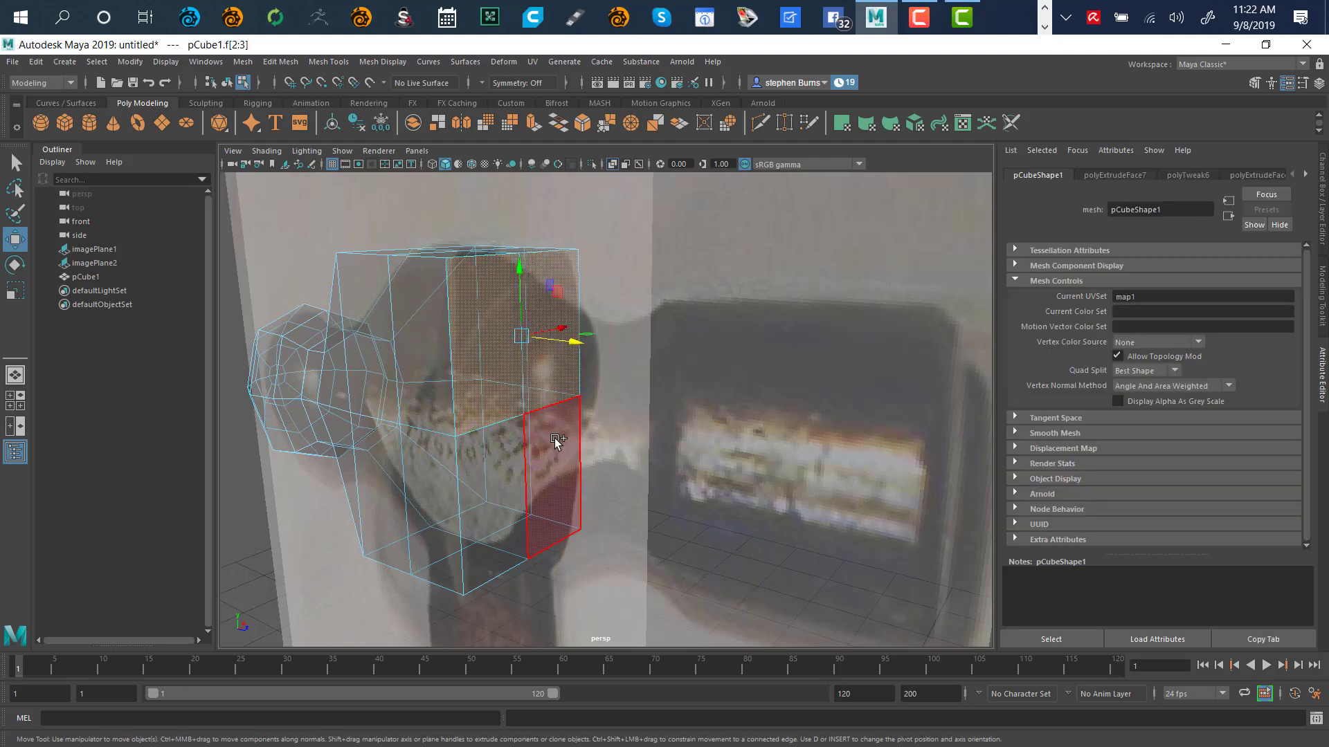
pyautogui.keyDown('alt'); pyautogui.moveTo(663, 419); pyautogui.dragTo(732, 384); pyautogui.keyUp('alt')
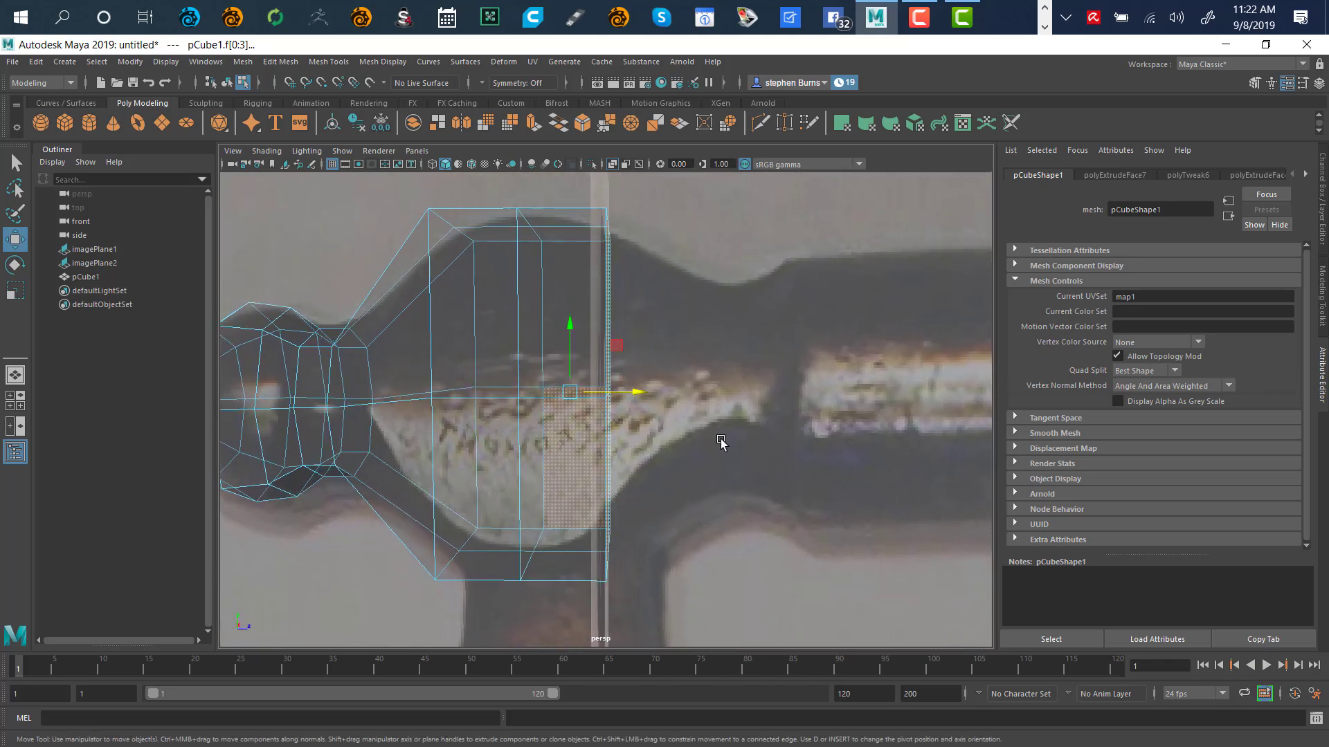
pyautogui.keyDown('shift'); pyautogui.moveTo(629, 392); pyautogui.dragTo(693, 435); pyautogui.keyUp('shift')
pyautogui.press('r')
pyautogui.keyDown('alt'); pyautogui.moveTo(783, 346); pyautogui.dragTo(751, 353); pyautogui.keyUp('alt')
# Push the extruded striking face further out along X and scale it down slightly, to about 0.93
pyautogui.press('w')
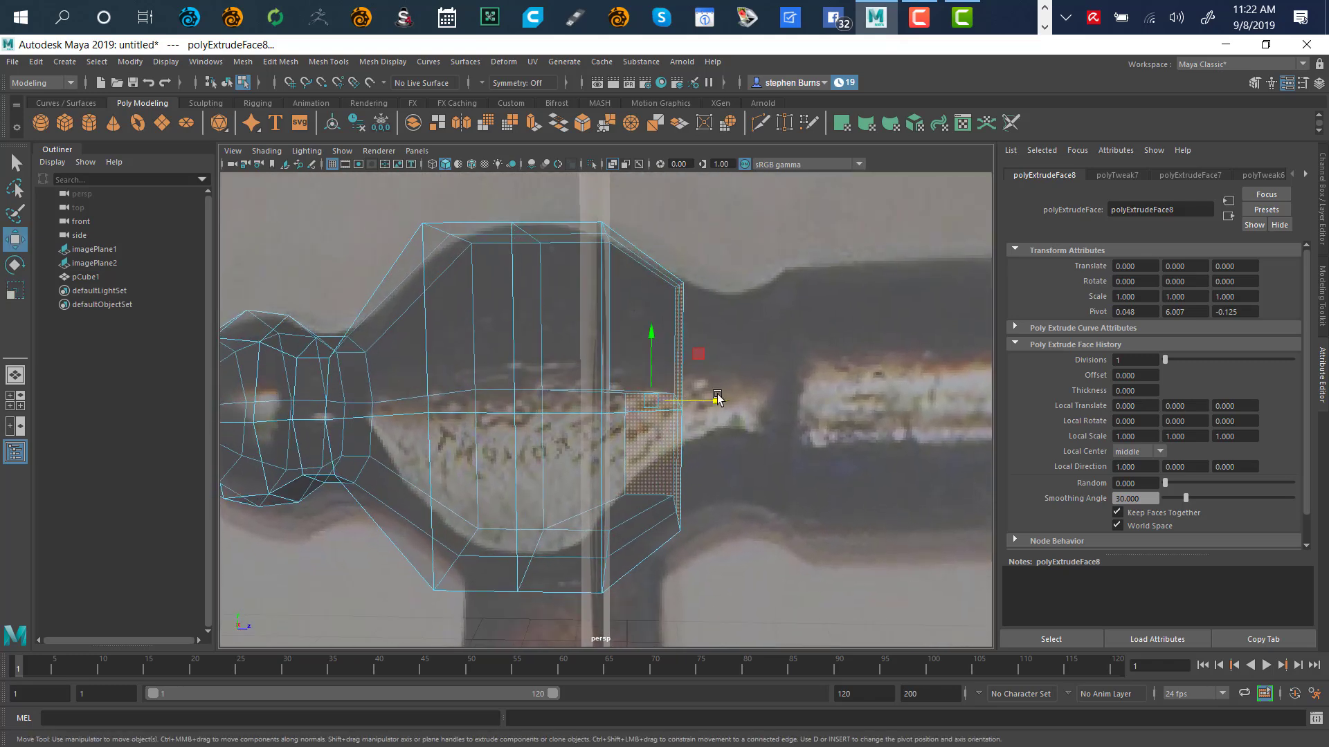
pyautogui.moveTo(718, 403); pyautogui.dragTo(739, 409)
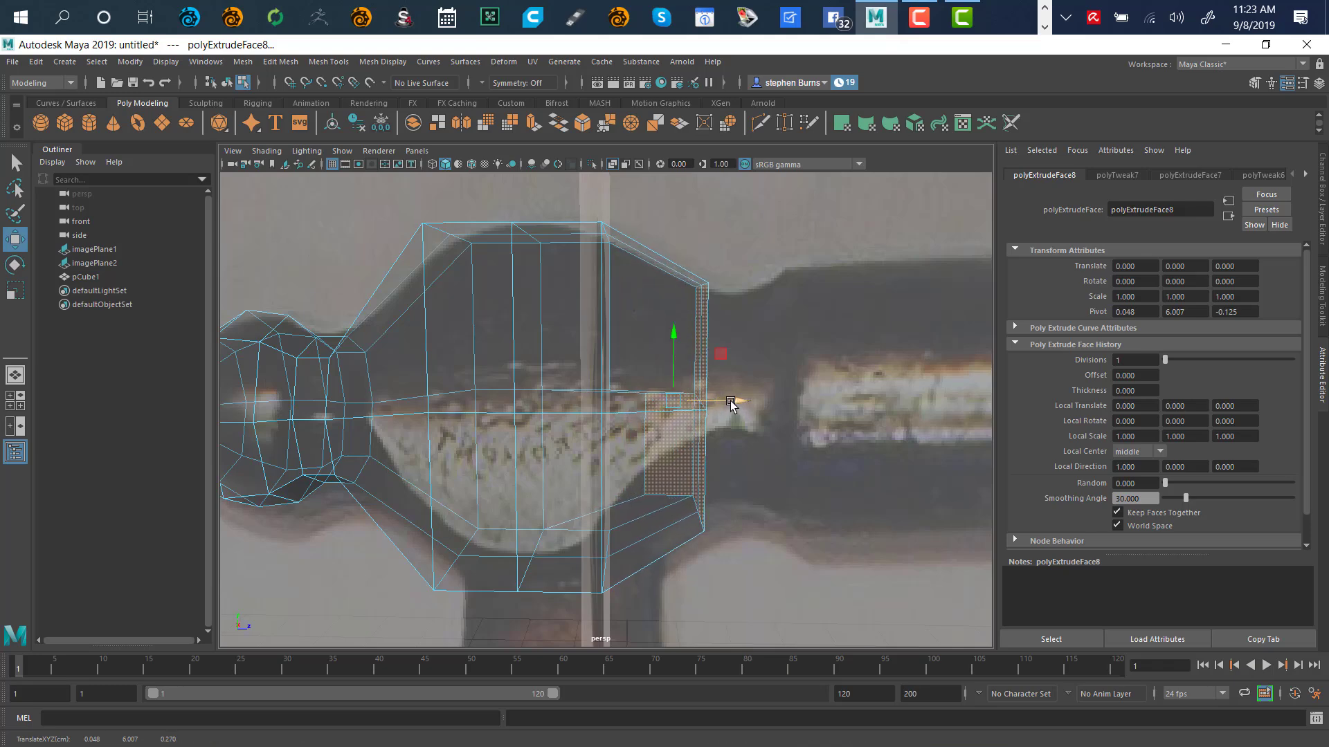
pyautogui.press('r')
pyautogui.moveTo(673, 401); pyautogui.dragTo(748, 400)
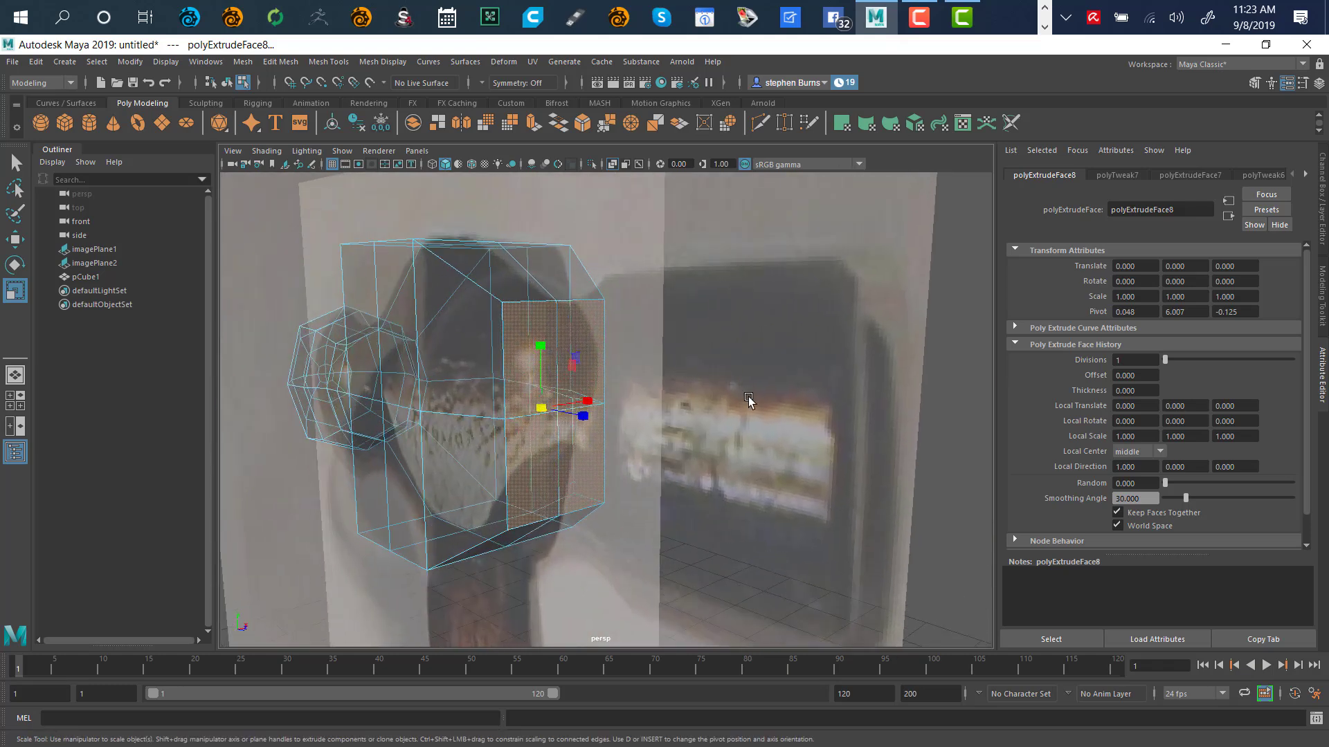
# Open the side reference image's settings and bring up the mesh's component marking menu
pyautogui.rightClick(752, 413)
pyautogui.click(757, 419)
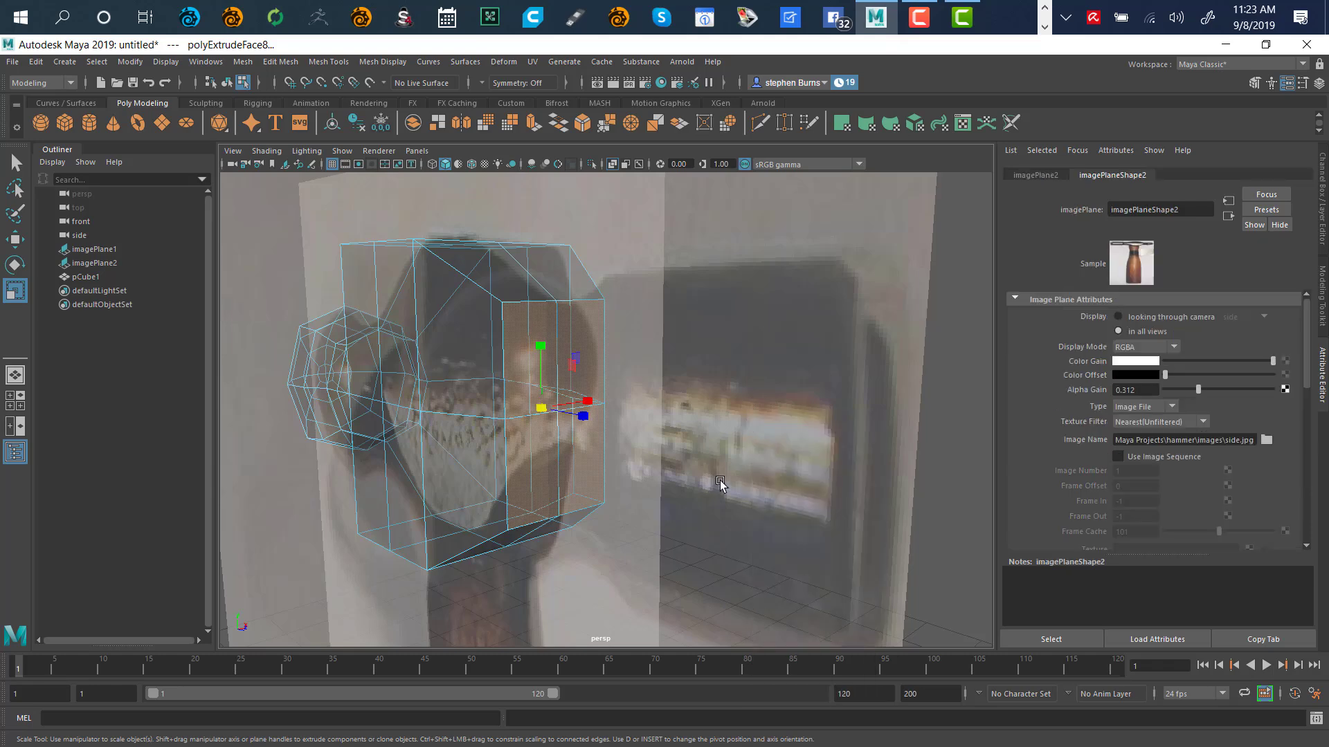
pyautogui.rightClick(831, 440)
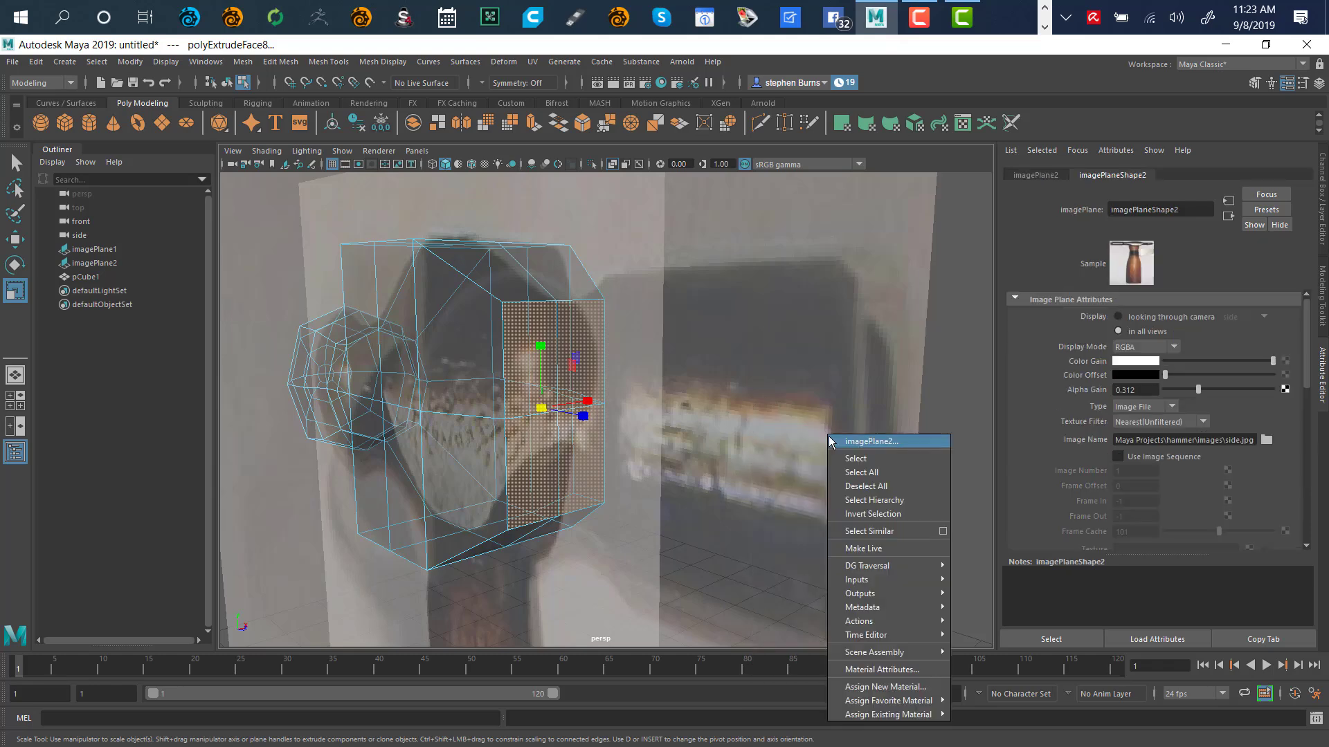
pyautogui.rightClick(943, 424)
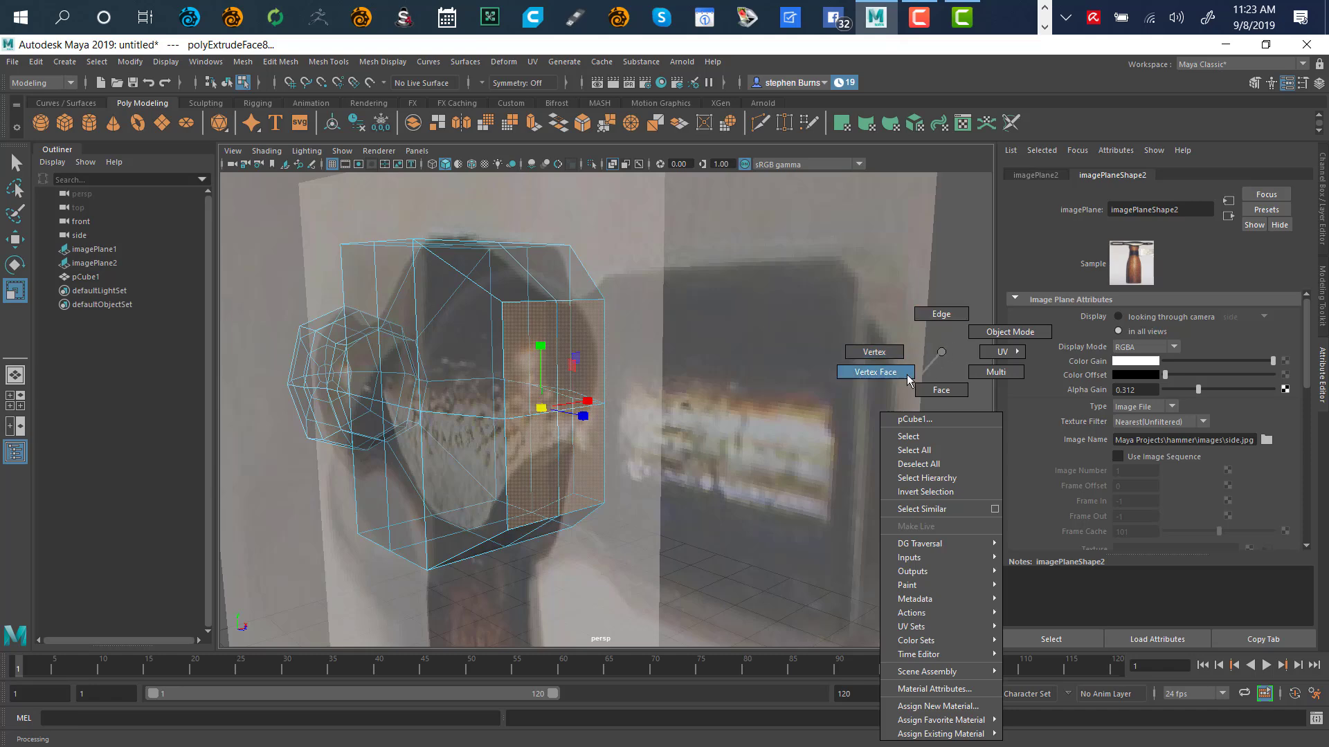
# Switch pCube1 to vertex mode and select the four corner vertices of the extruded end ring
pyautogui.click(892, 358)
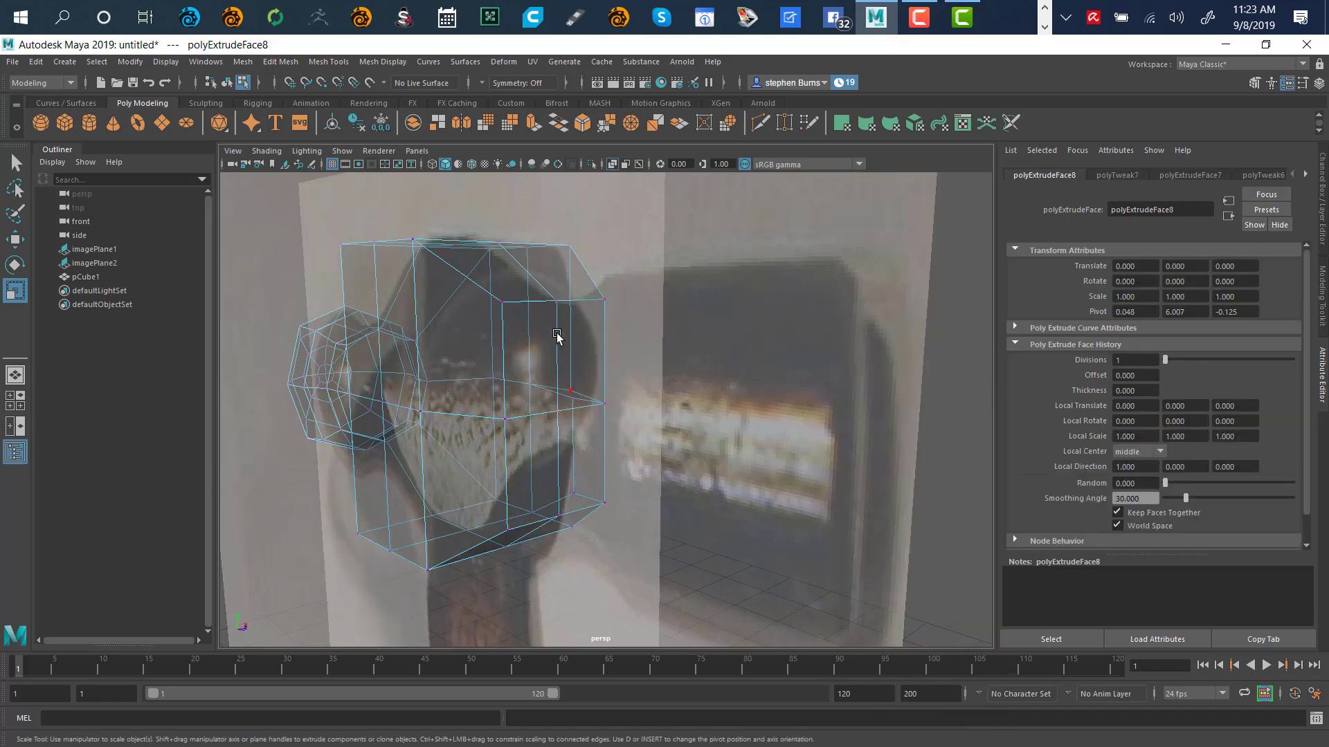
pyautogui.click(500, 303)
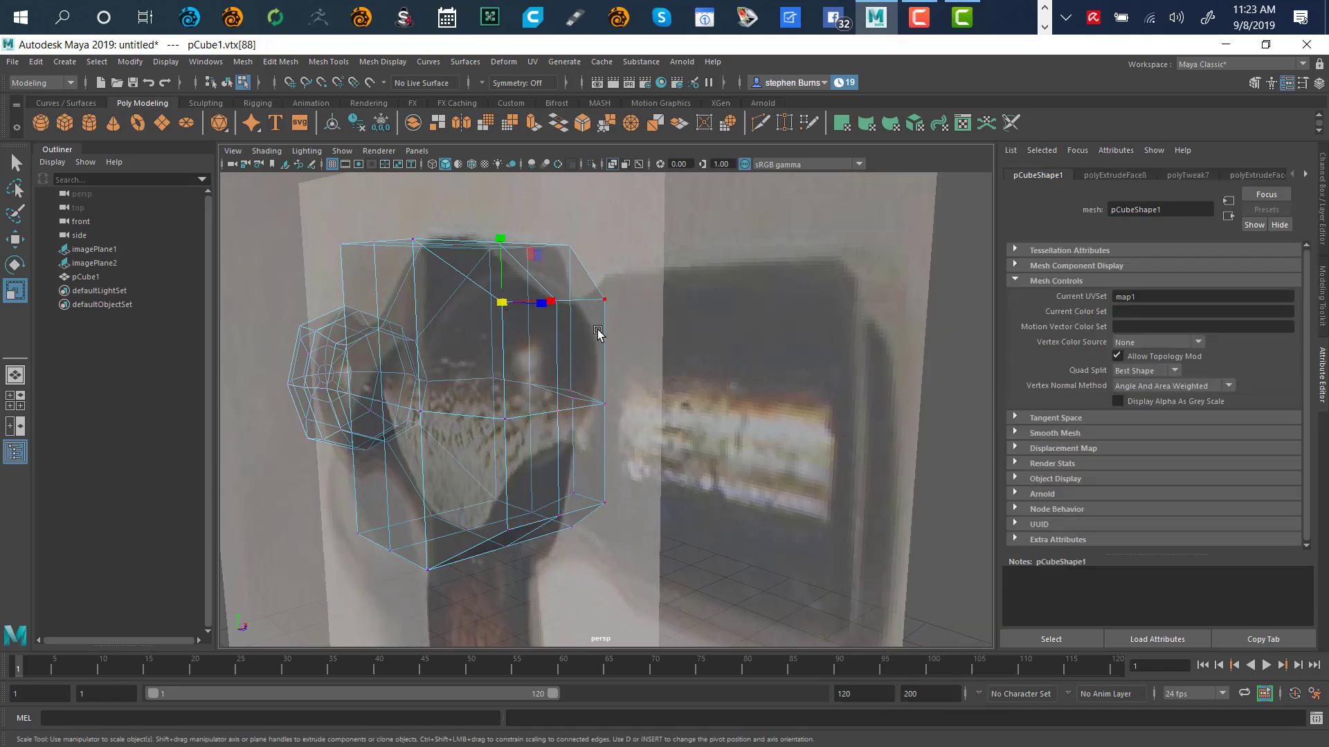
pyautogui.keyDown('shift'); pyautogui.click(604, 300); pyautogui.keyUp('shift')
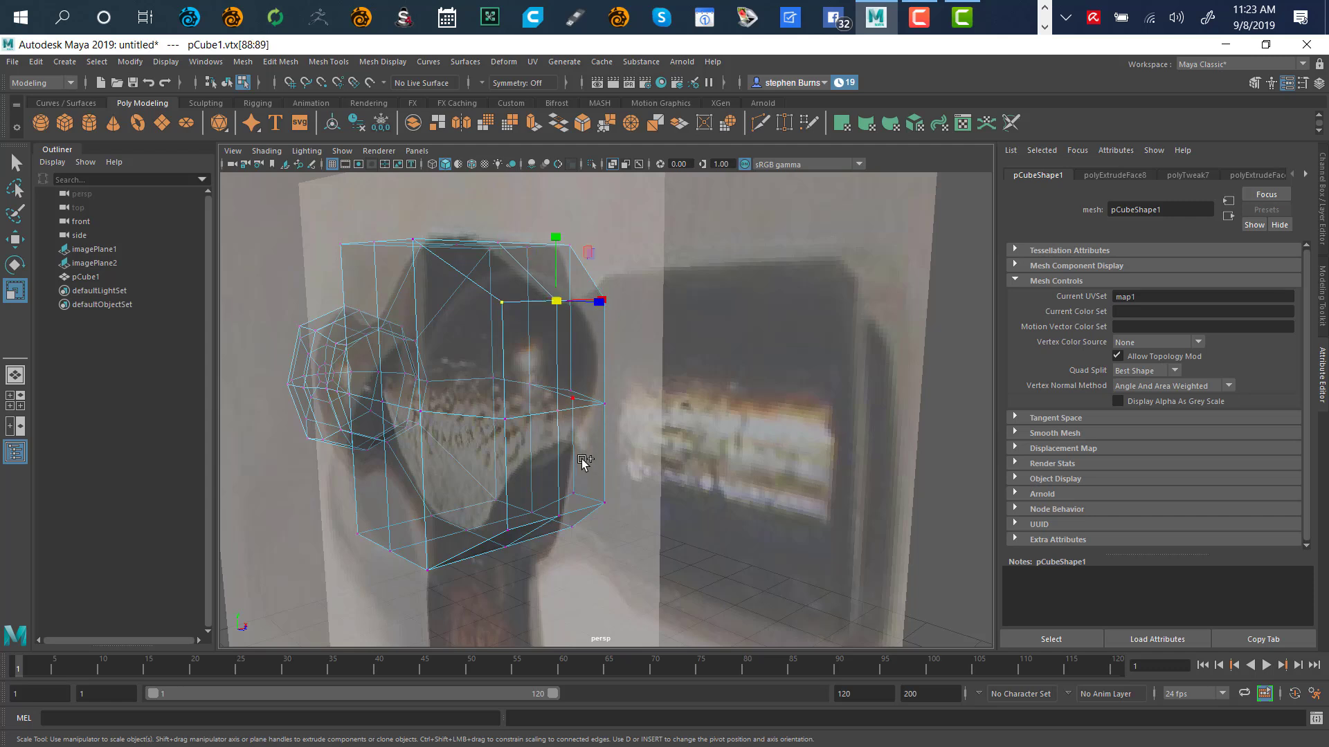
pyautogui.keyDown('shift'); pyautogui.click(600, 505); pyautogui.keyUp('shift')
pyautogui.keyDown('shift'); pyautogui.click(511, 530); pyautogui.keyUp('shift')
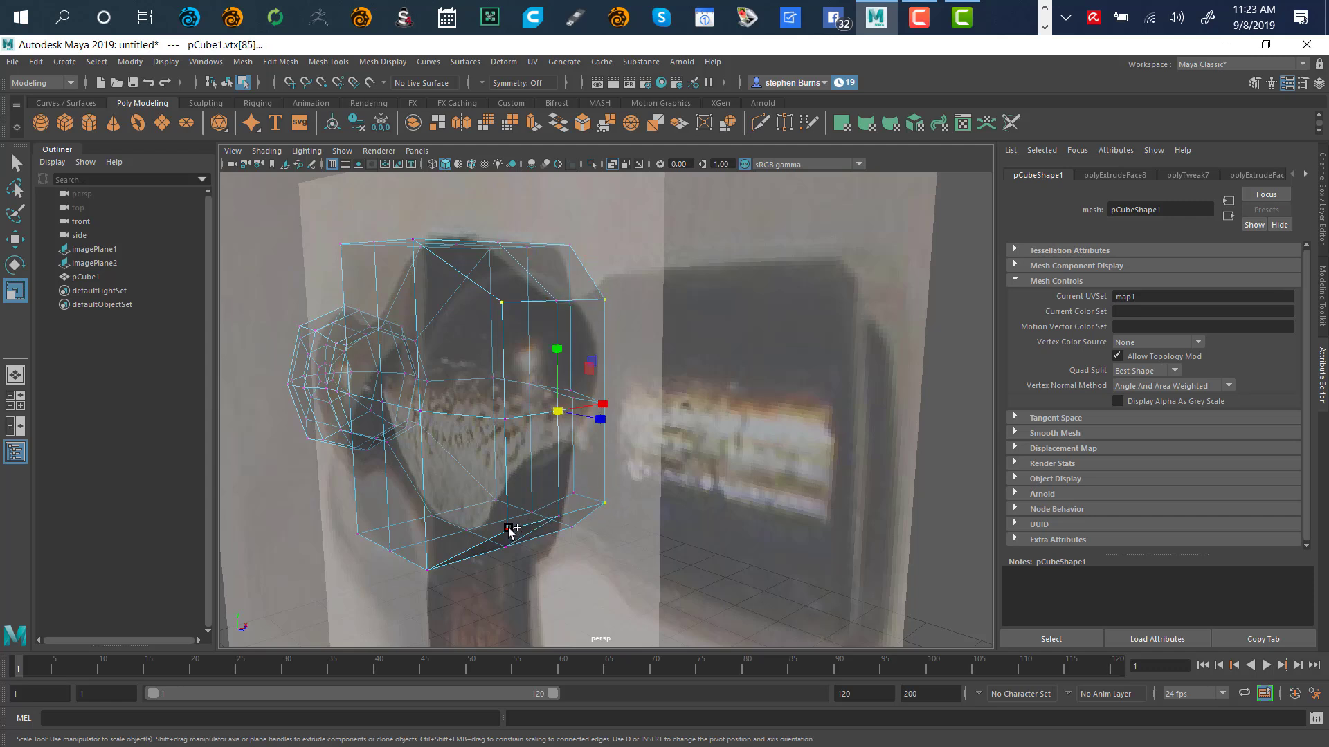
pyautogui.keyDown('alt'); pyautogui.moveTo(715, 436); pyautogui.dragTo(664, 439); pyautogui.keyUp('alt')
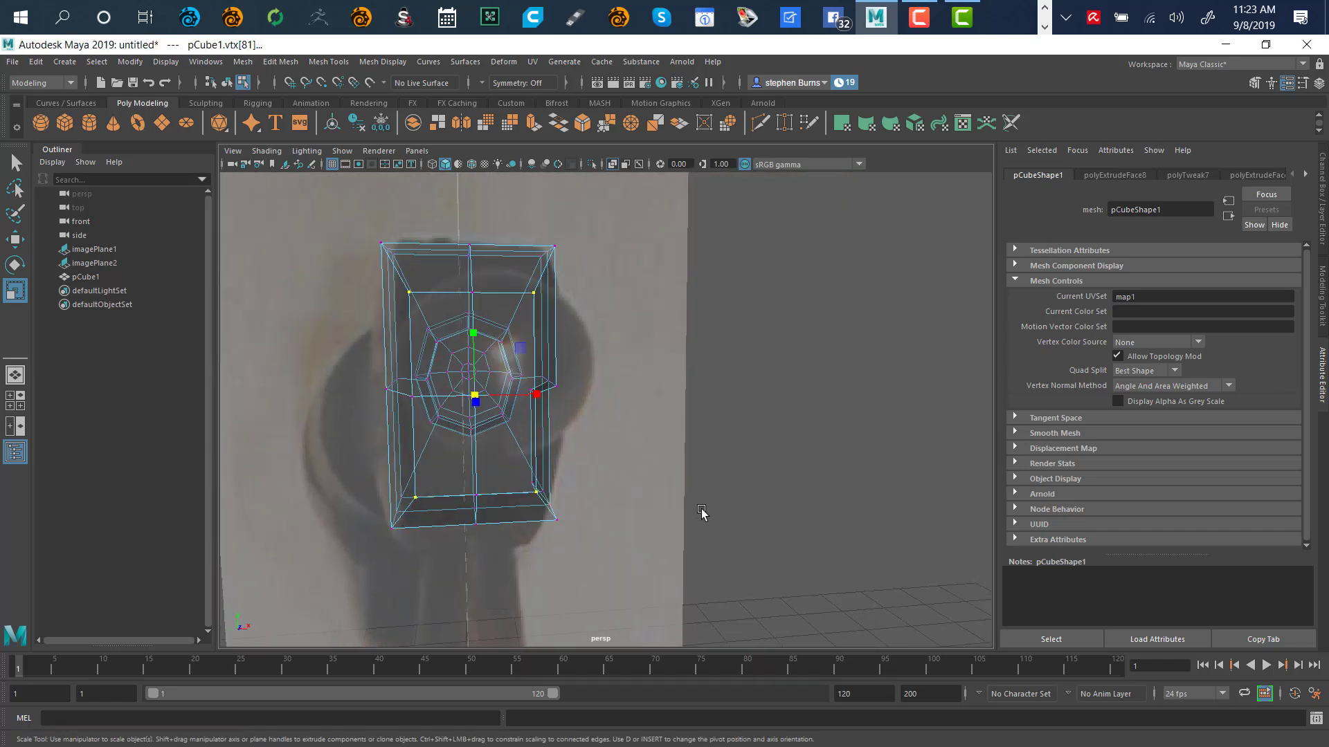
# In the maximized front view, scale the end ring's corner vertices inward, turning the square into an octagon
pyautogui.press('space')
pyautogui.press('space')
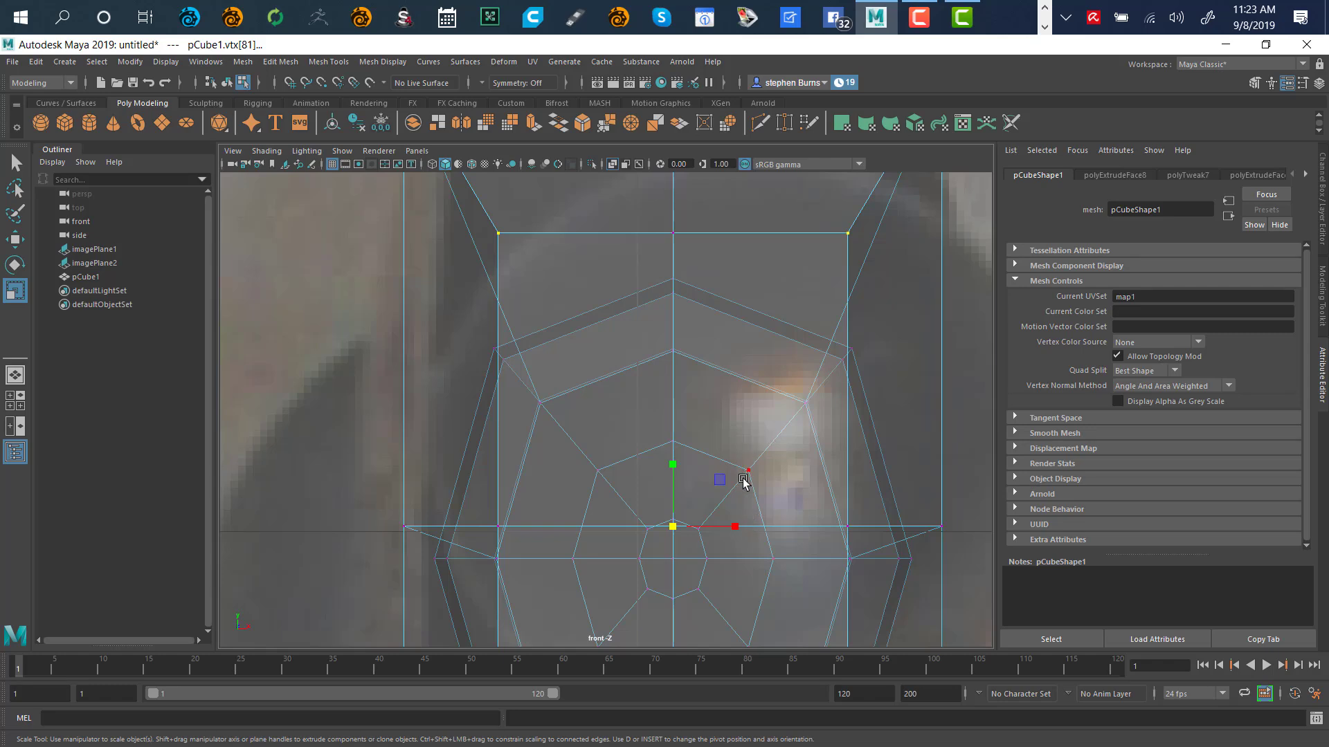
pyautogui.press('f')
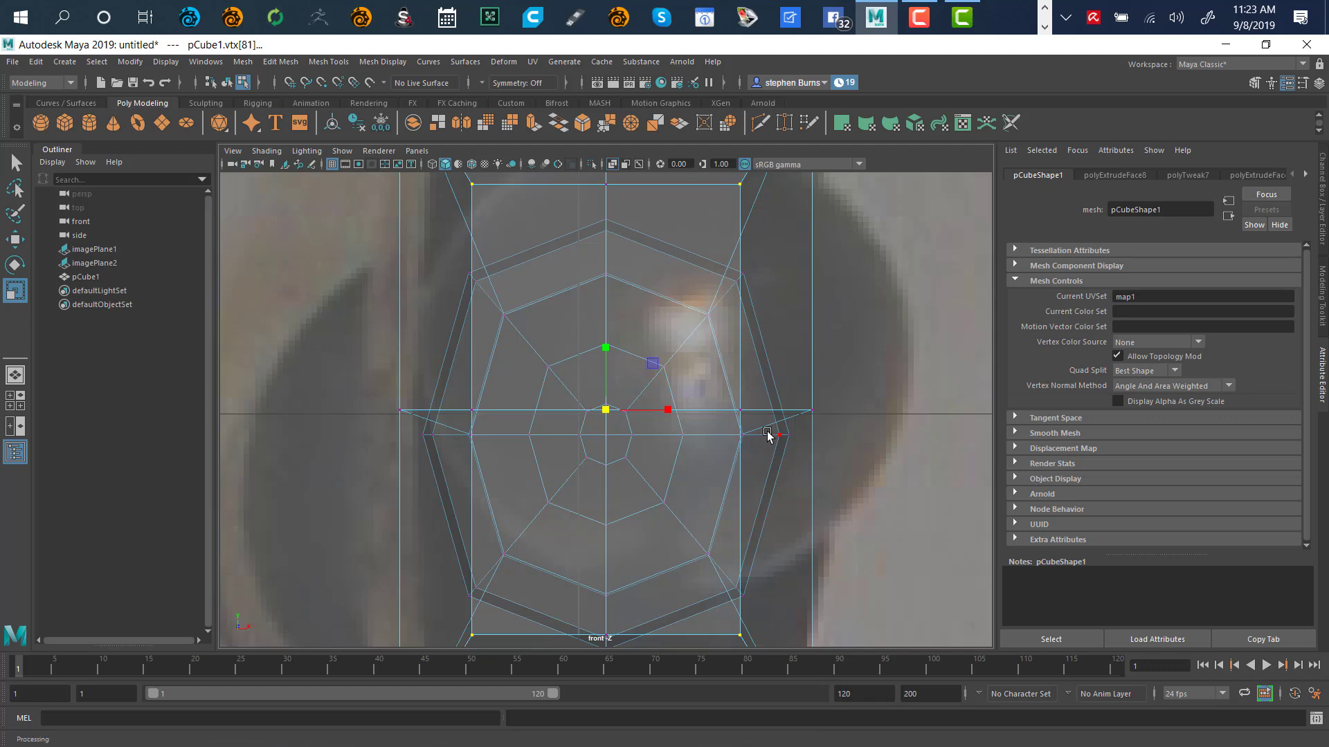
pyautogui.moveTo(607, 409); pyautogui.dragTo(541, 485)
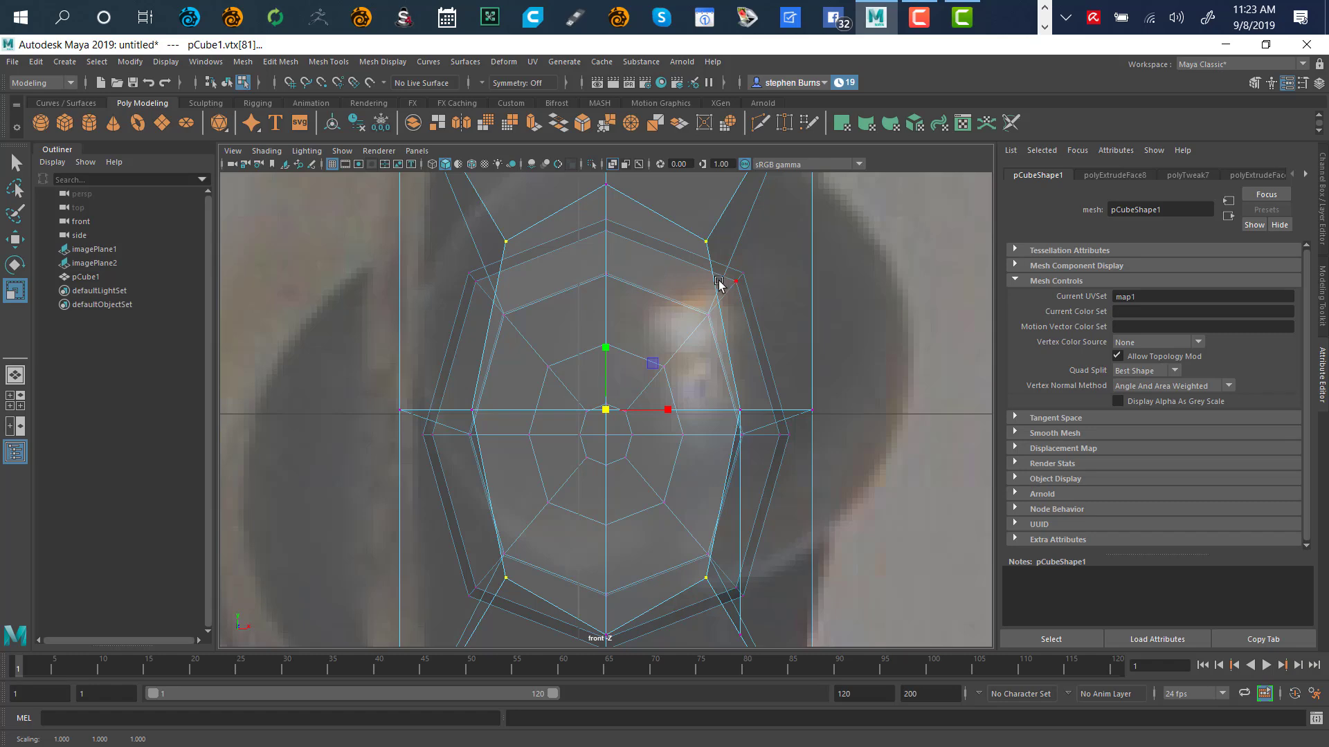
# Add the end ring's top and bottom middle vertices and squash them vertically toward the centre
pyautogui.press('space')
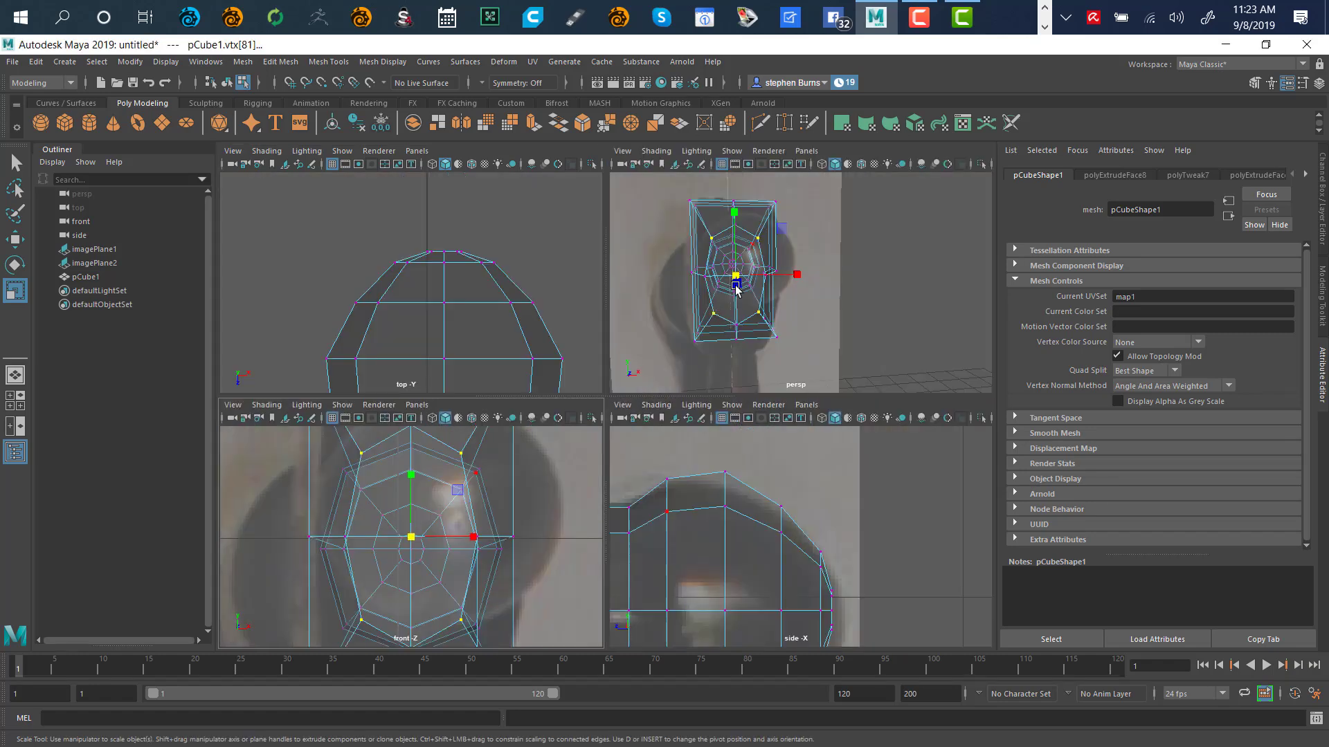
pyautogui.press('space')
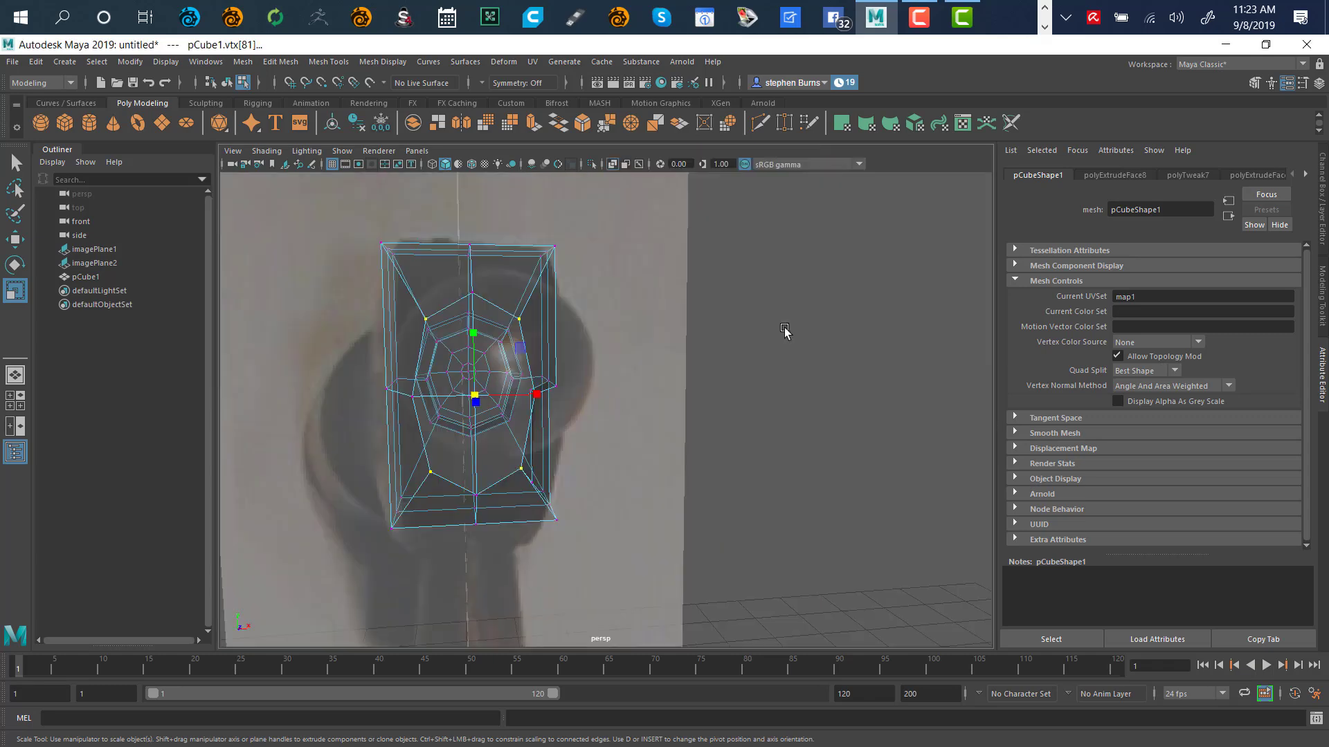
pyautogui.press('f')
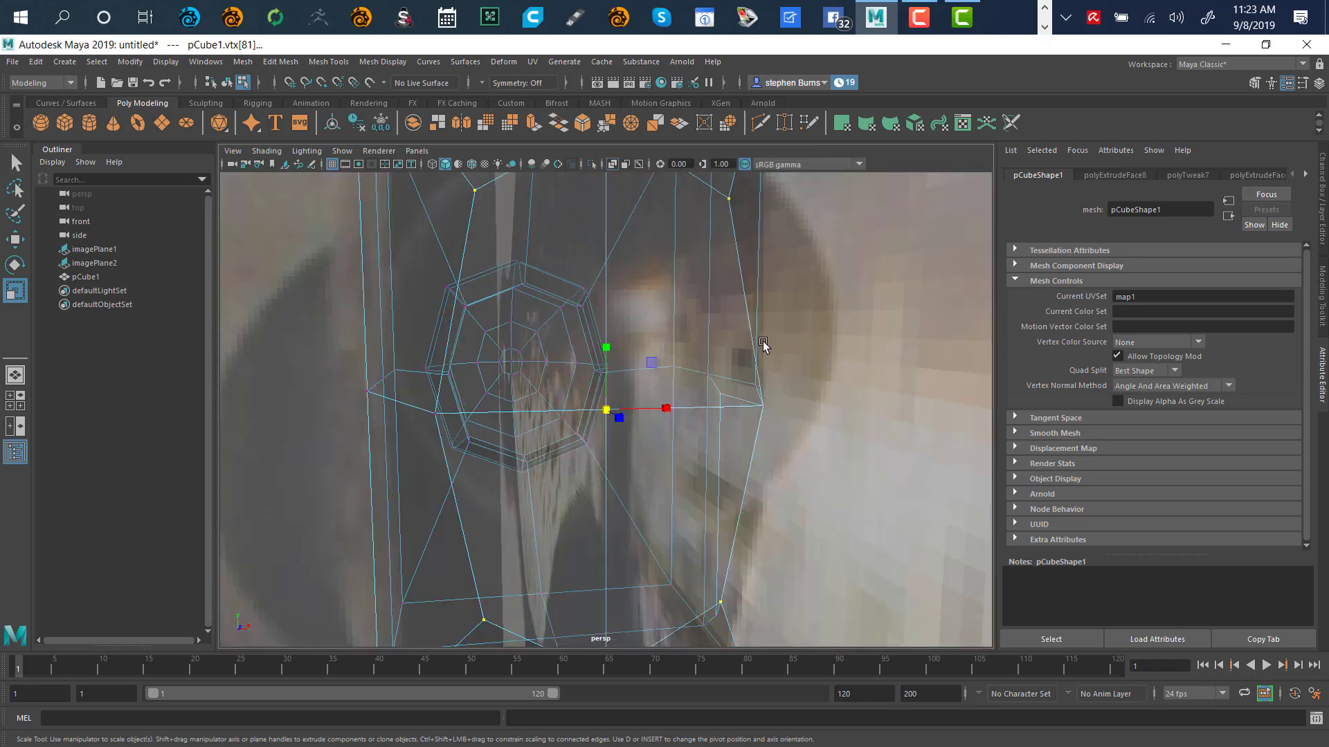
pyautogui.keyDown('alt'); pyautogui.moveTo(706, 341); pyautogui.dragTo(736, 335); pyautogui.keyUp('alt')
pyautogui.keyDown('shift'); pyautogui.click(606, 220); pyautogui.keyUp('shift')
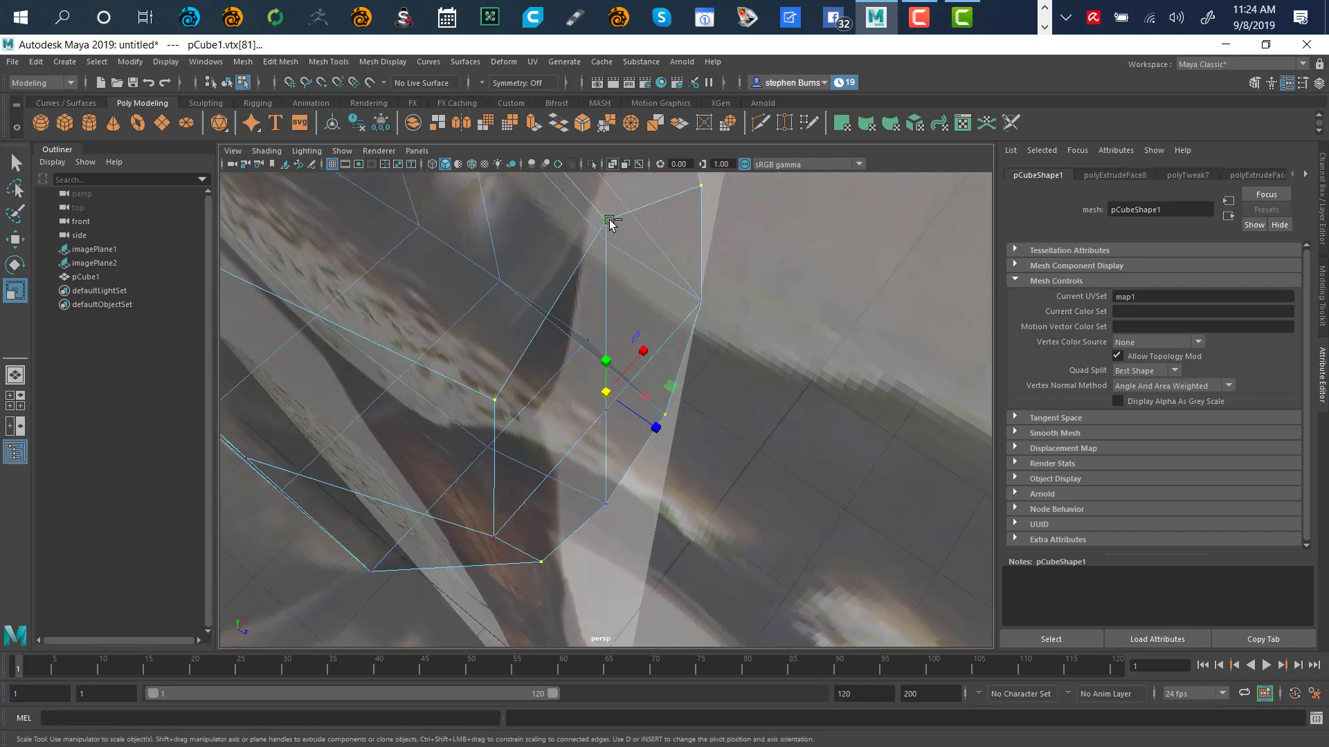
pyautogui.keyDown('shift'); pyautogui.click(607, 504); pyautogui.keyUp('shift')
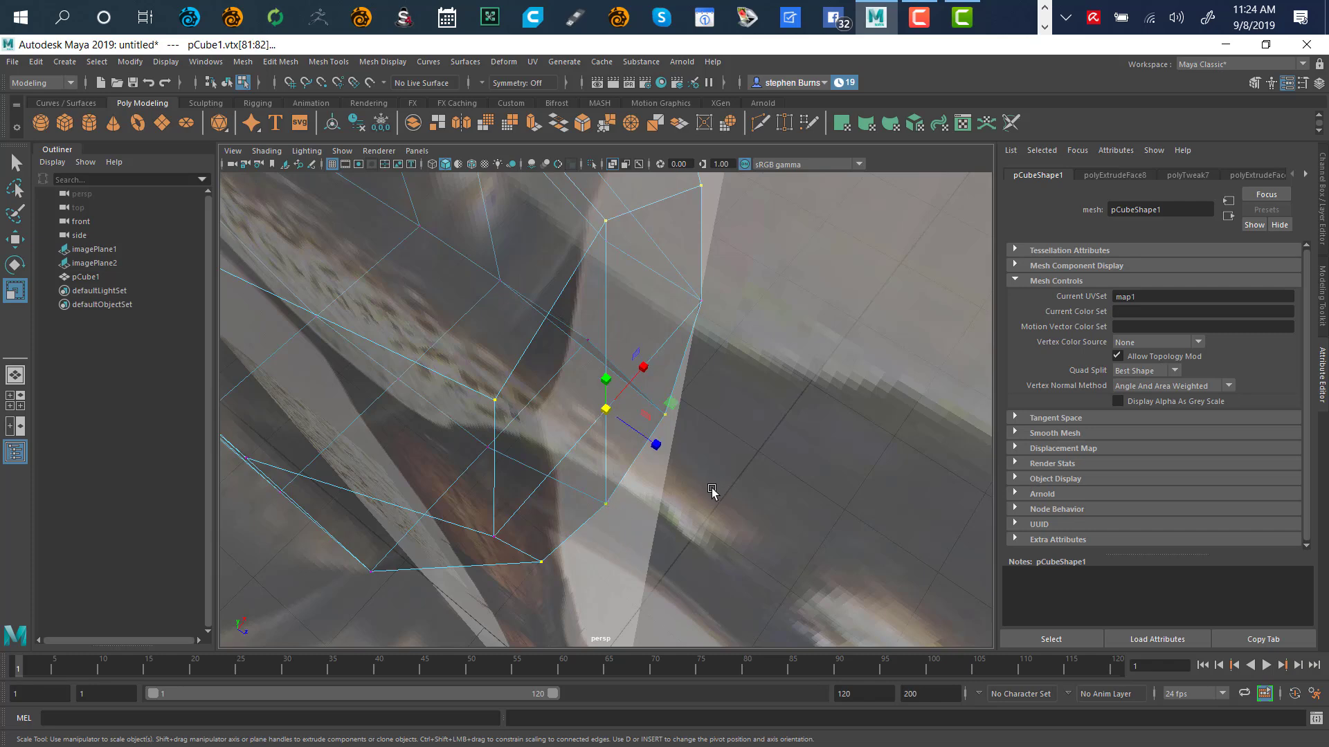
pyautogui.press('space')
pyautogui.press('space')
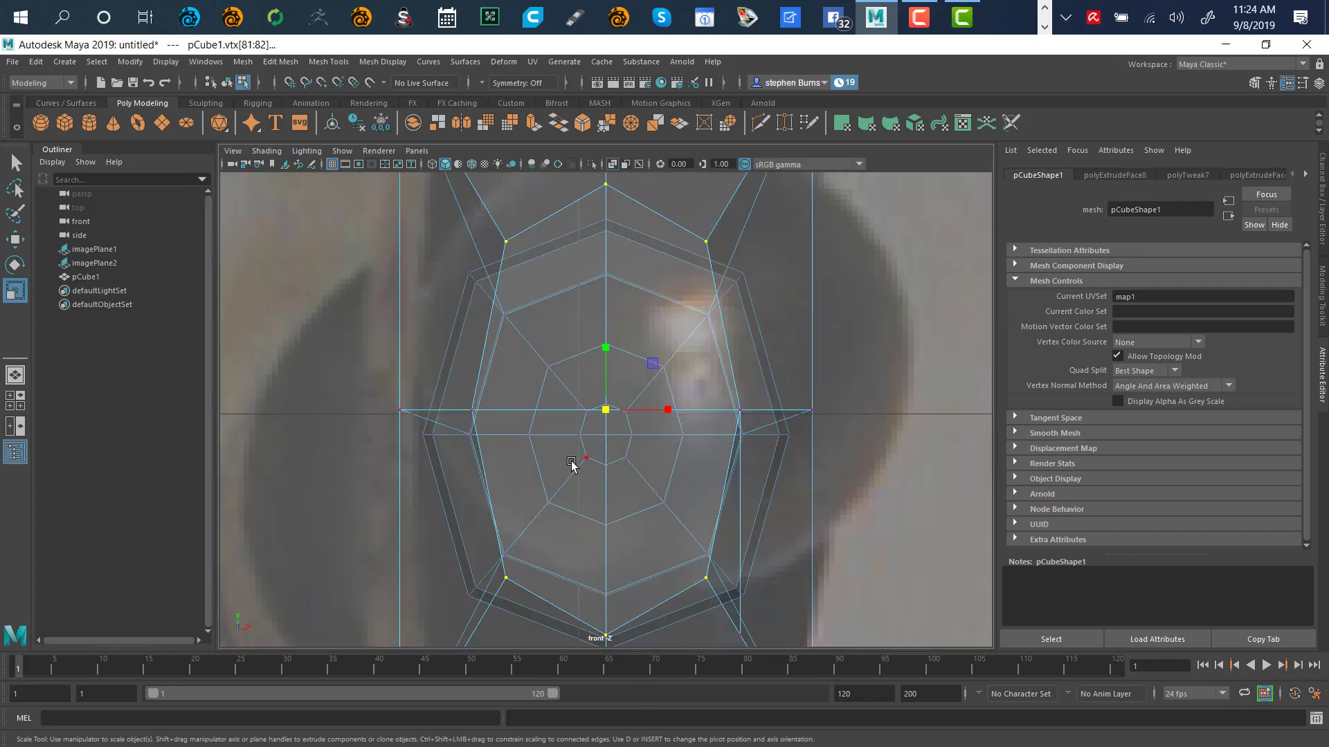
pyautogui.click(607, 413)
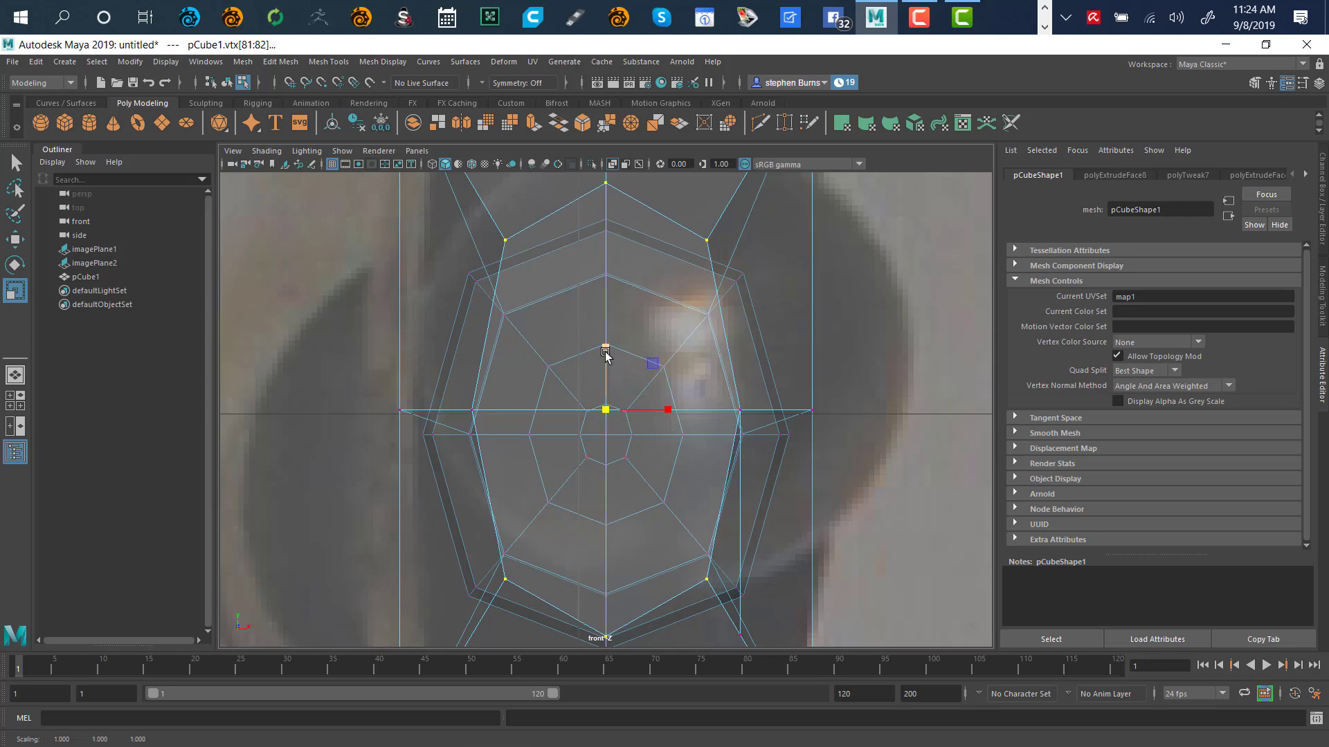
pyautogui.moveTo(605, 355); pyautogui.dragTo(609, 375)
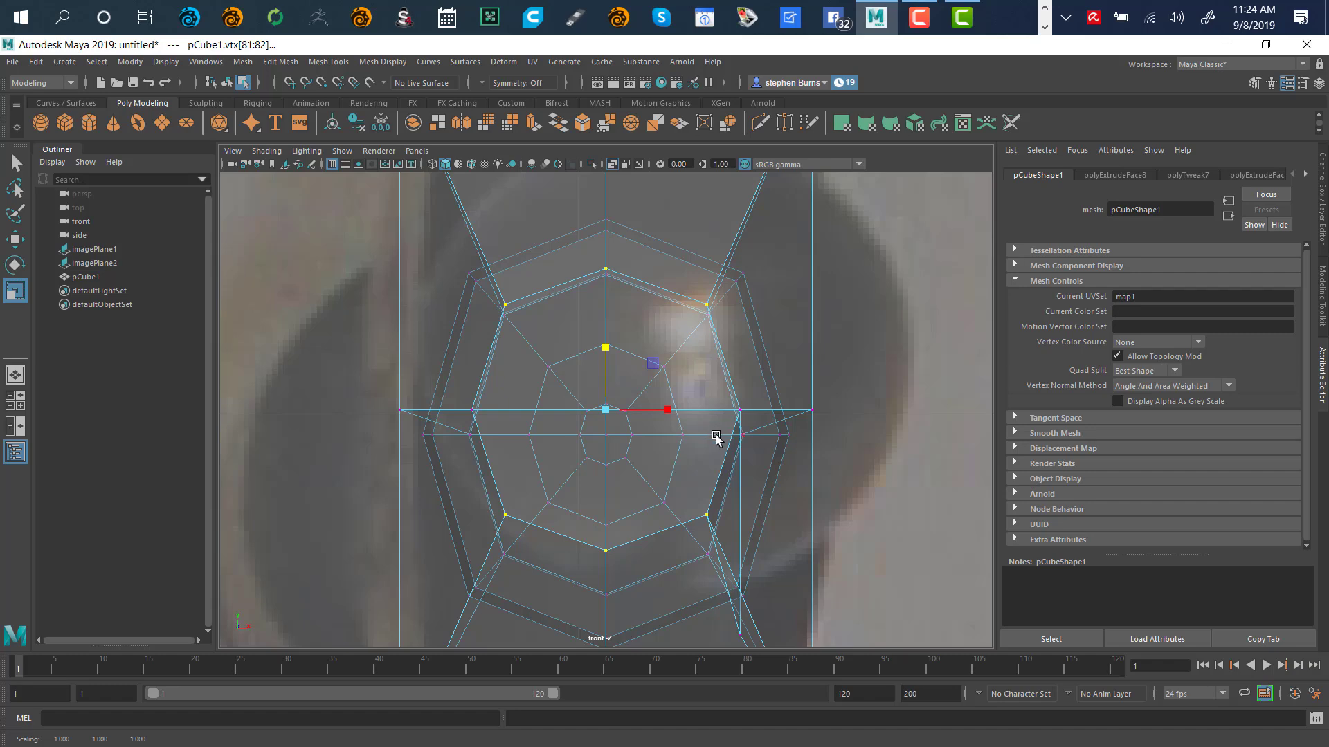
pyautogui.press('space')
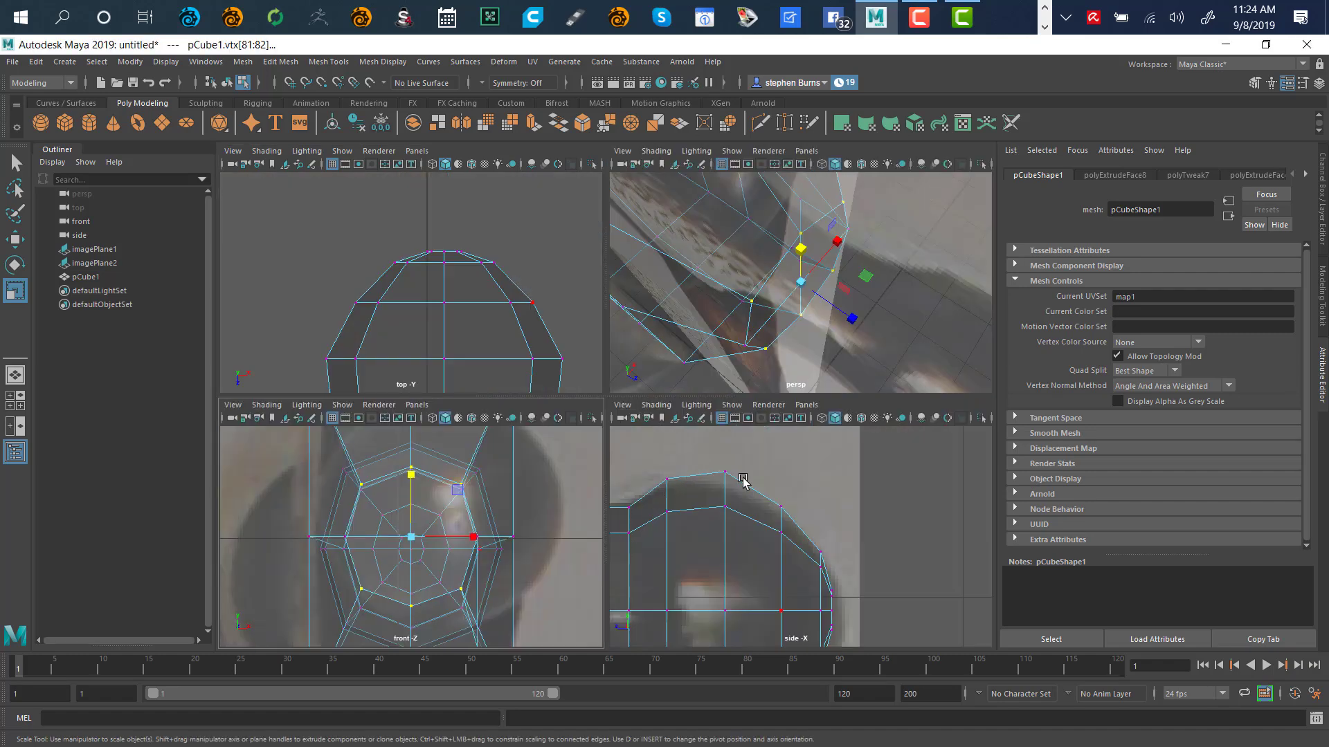
# Frame the whole hammer and the selected neck vertex ring across all four views
pyautogui.press('a')
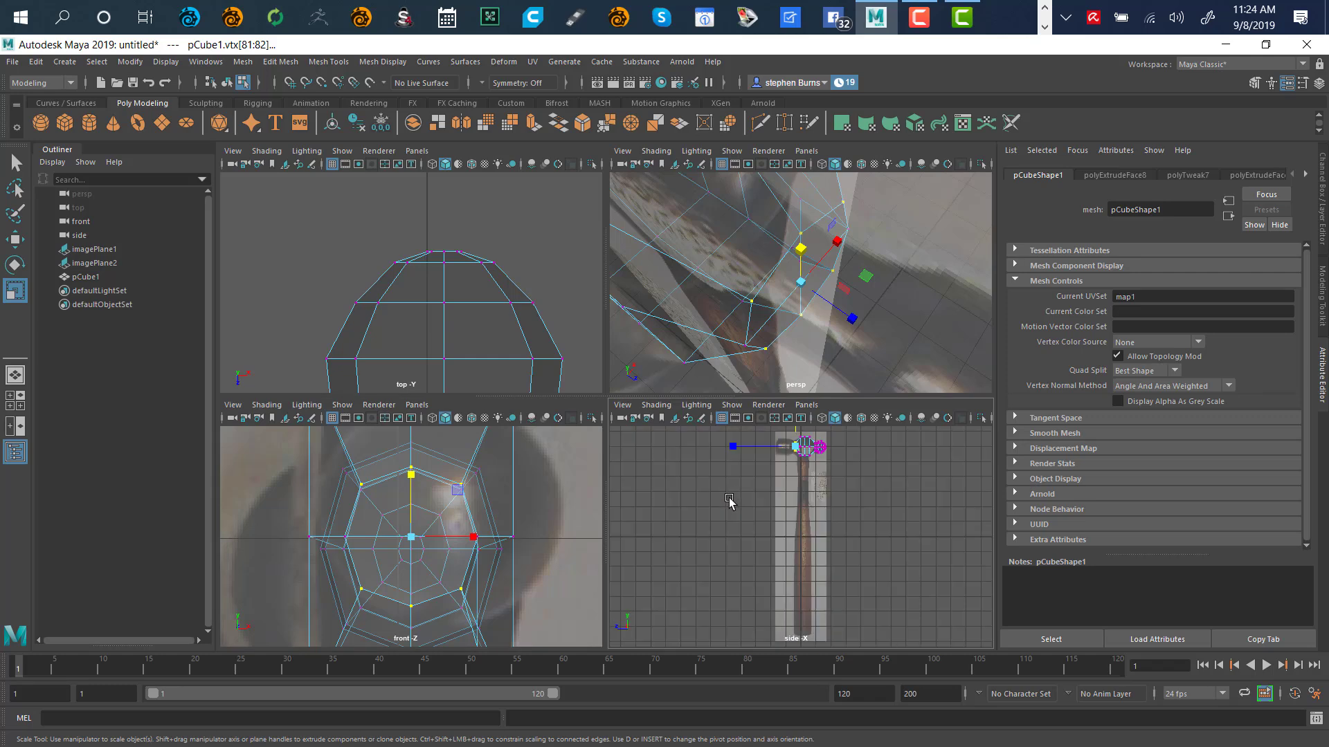
pyautogui.hotkey('shift', 'f')
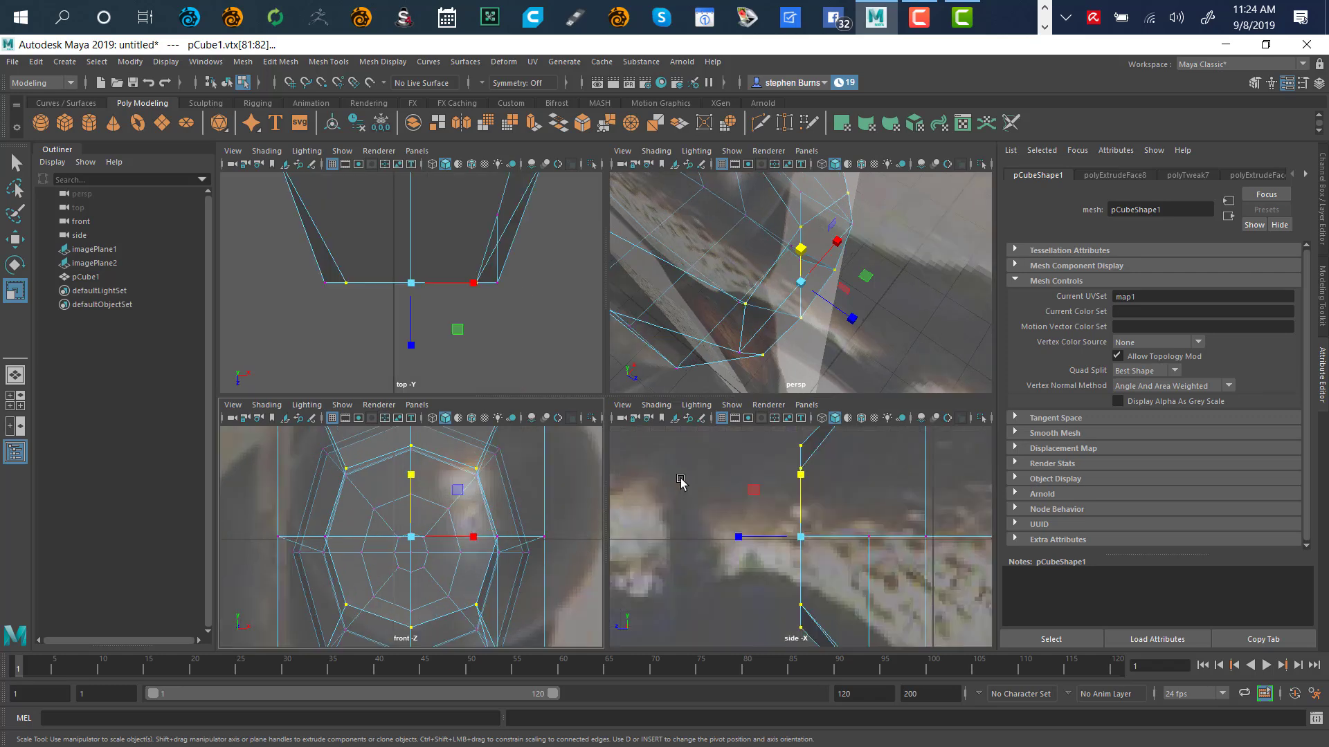
pyautogui.press('a')
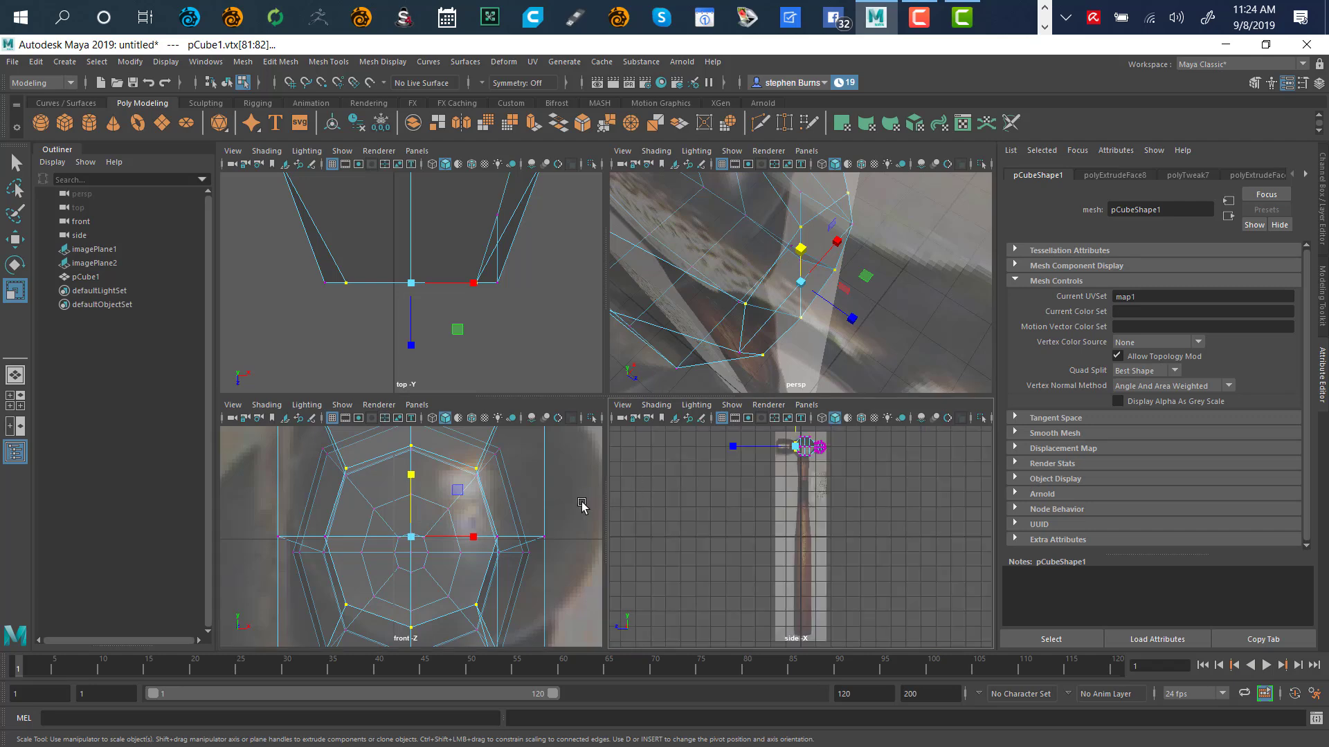
pyautogui.press('a')
pyautogui.hotkey('shift', 'a')
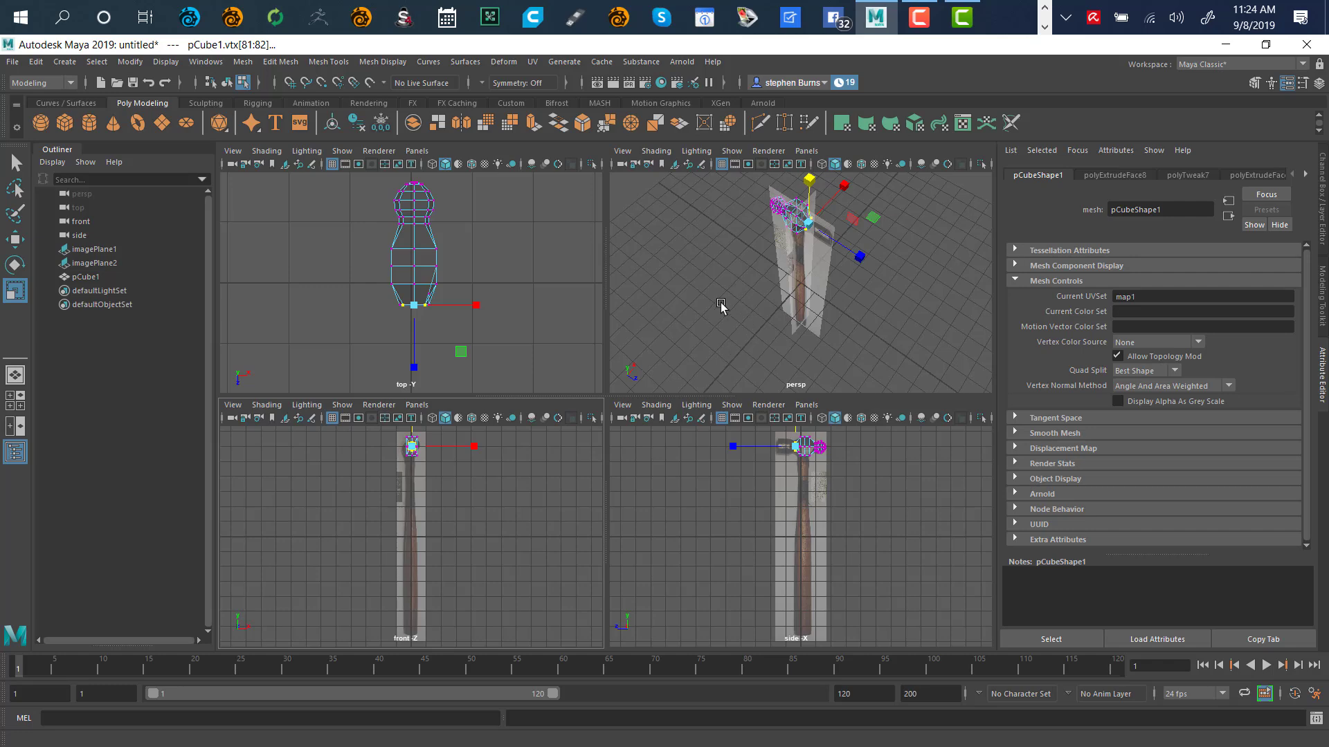
pyautogui.keyDown('alt'); pyautogui.moveTo(843, 290); pyautogui.dragTo(842, 247); pyautogui.keyUp('alt')
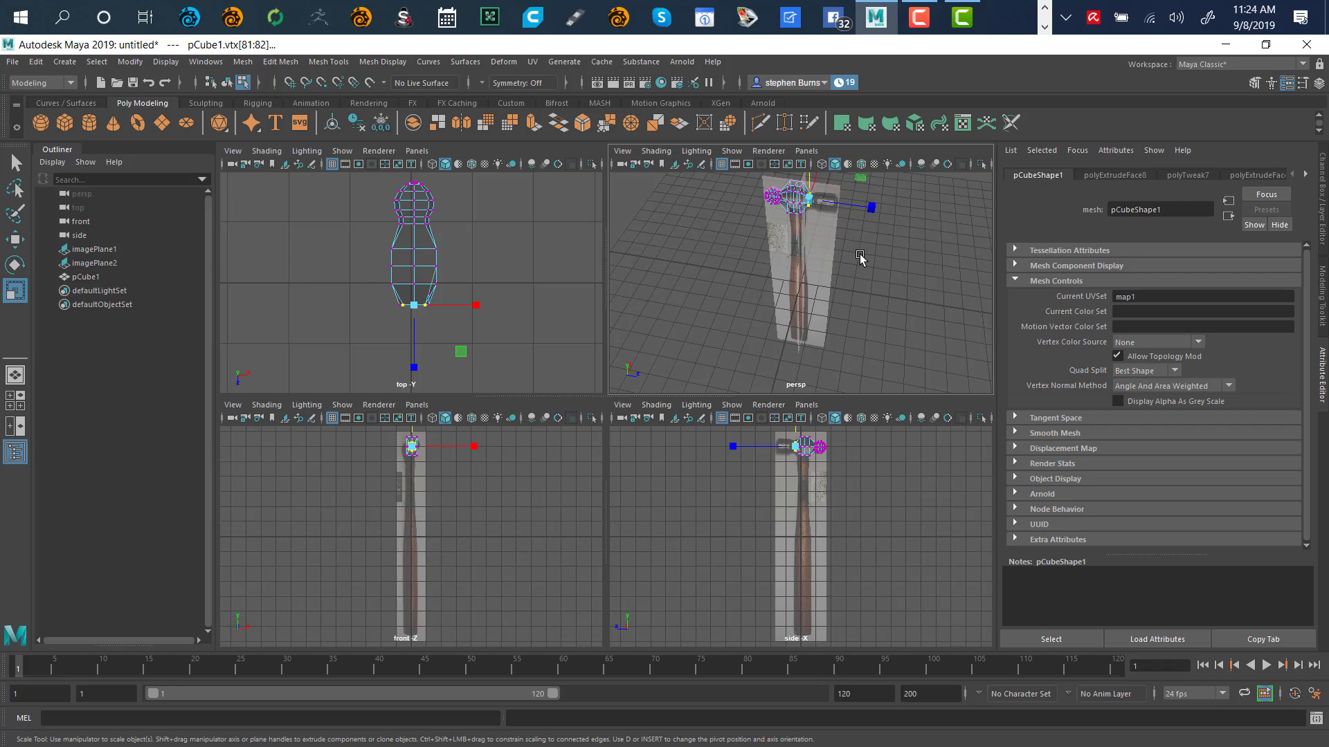
pyautogui.press('f')
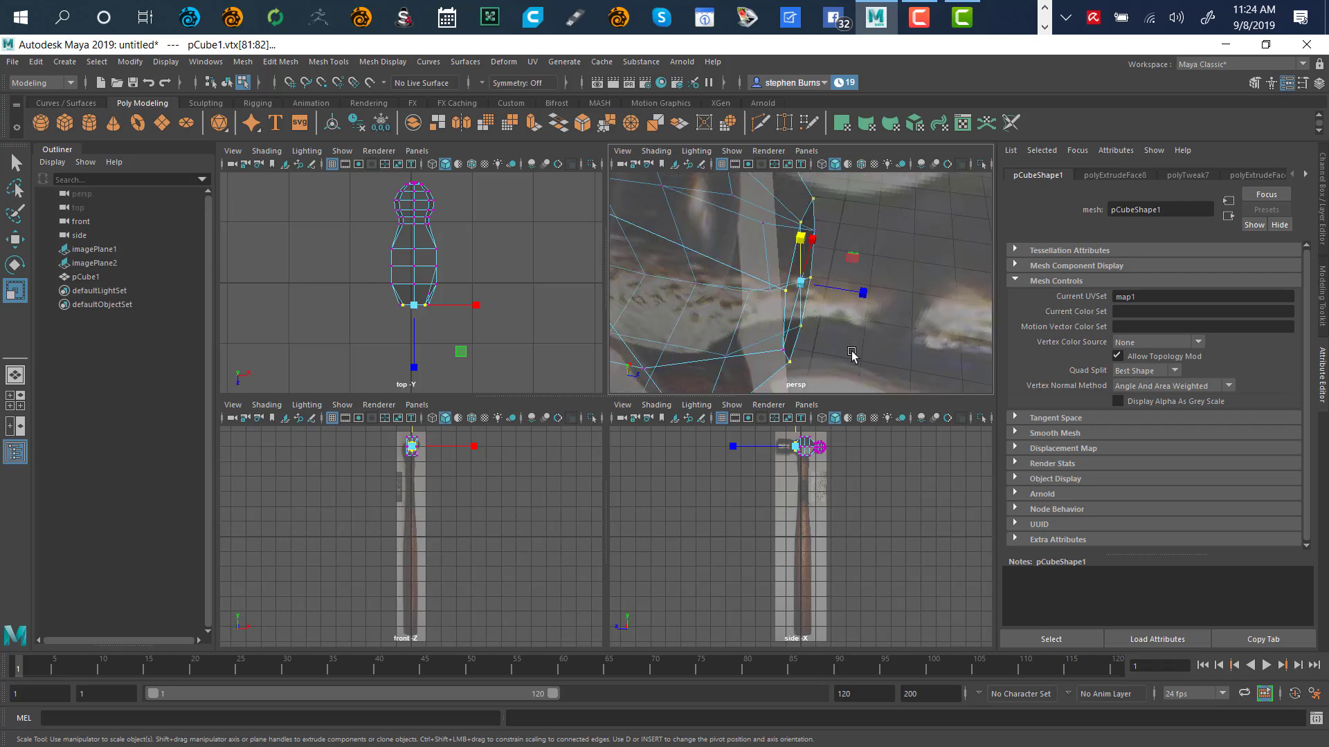
# Scale the neck-end vertex ring up by about 1.695 so it flares toward the reference outline
pyautogui.keyDown('alt'); pyautogui.moveTo(852, 354); pyautogui.dragTo(832, 332); pyautogui.keyUp('alt')
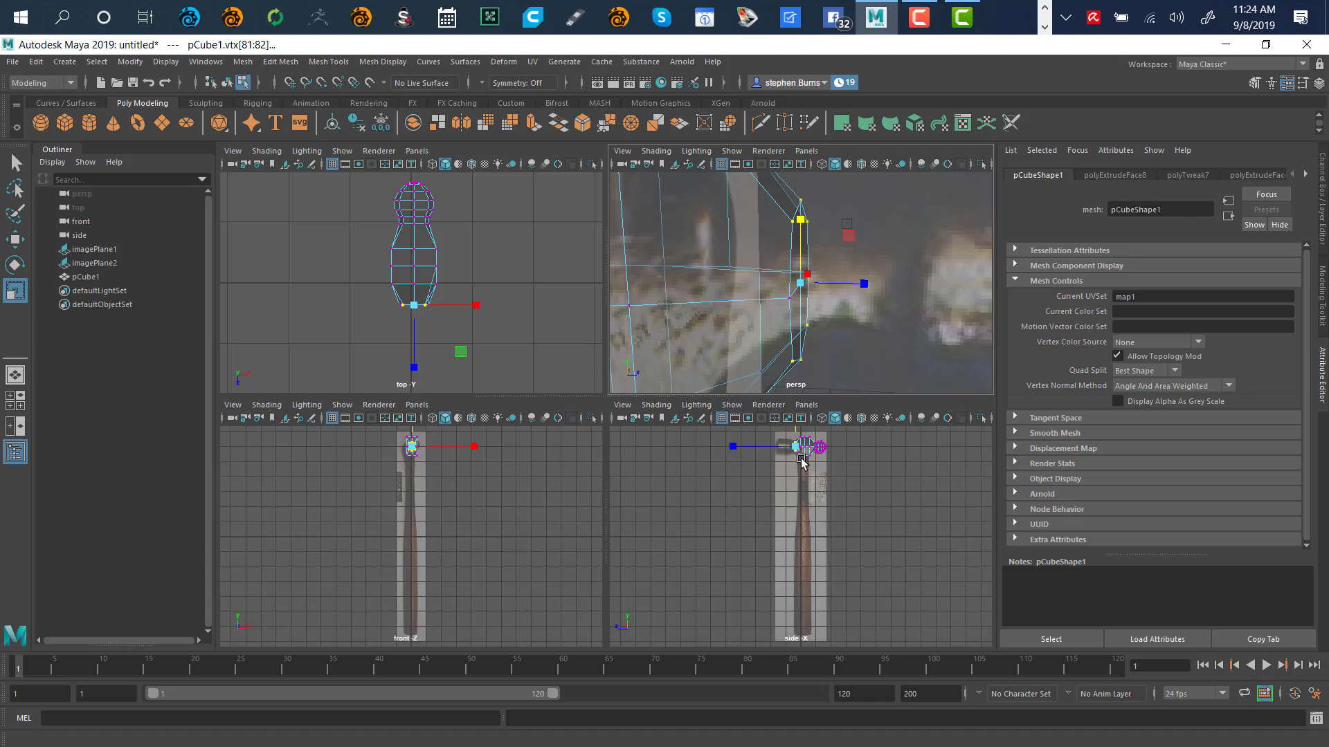
pyautogui.press('f')
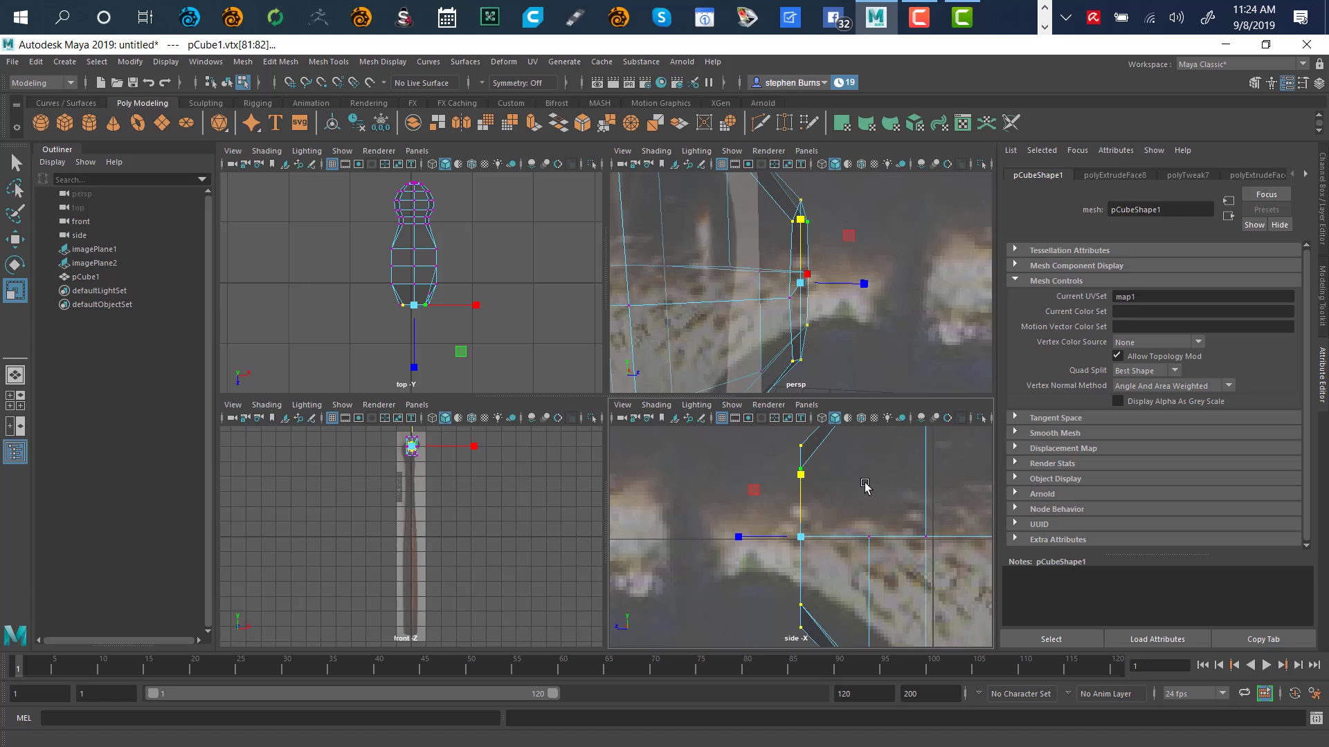
pyautogui.scroll(-5, 863, 492)
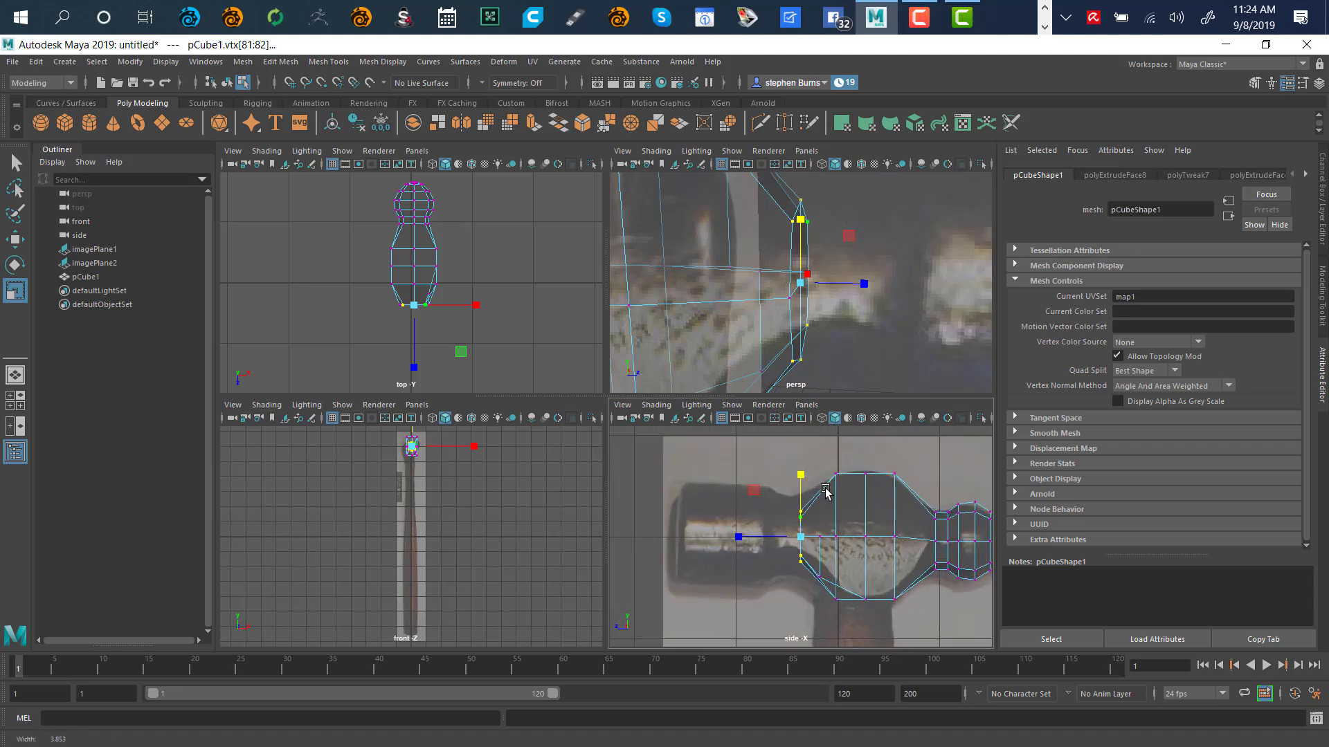
pyautogui.scroll(3, 826, 490)
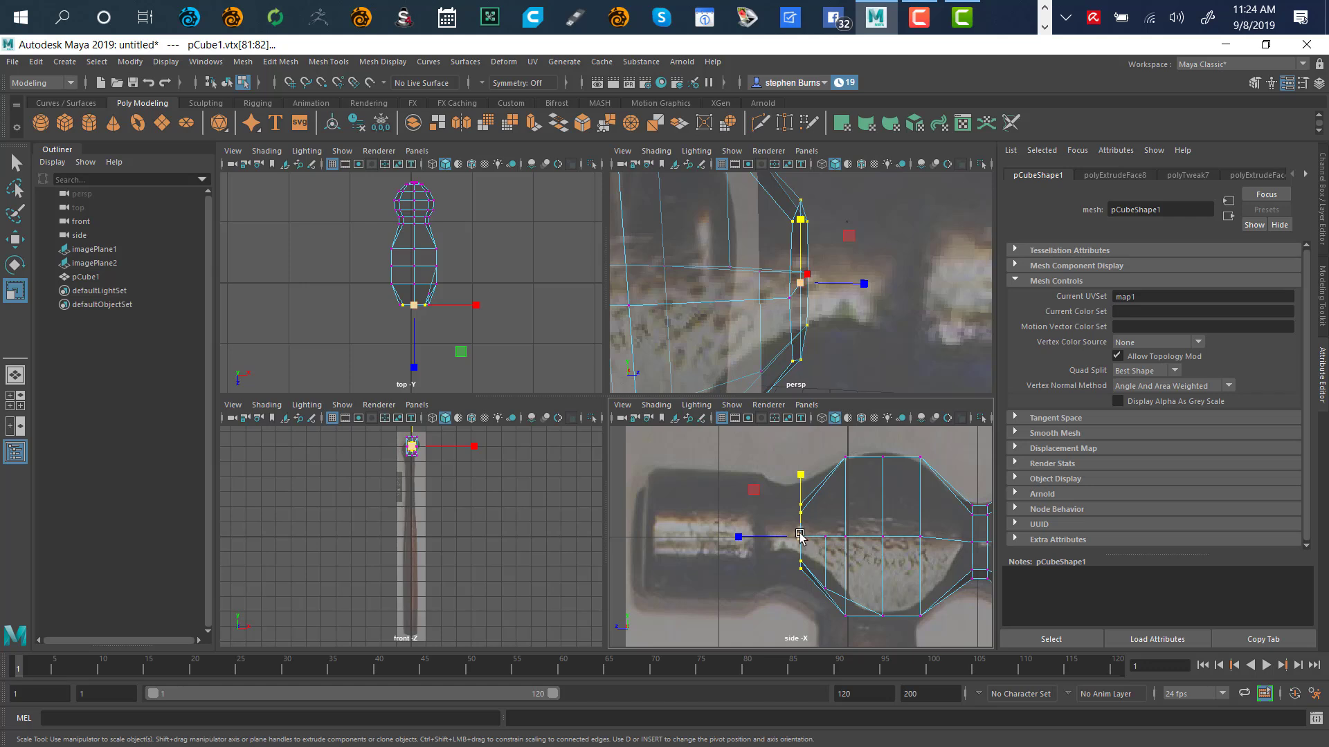
pyautogui.moveTo(800, 536); pyautogui.dragTo(825, 502)
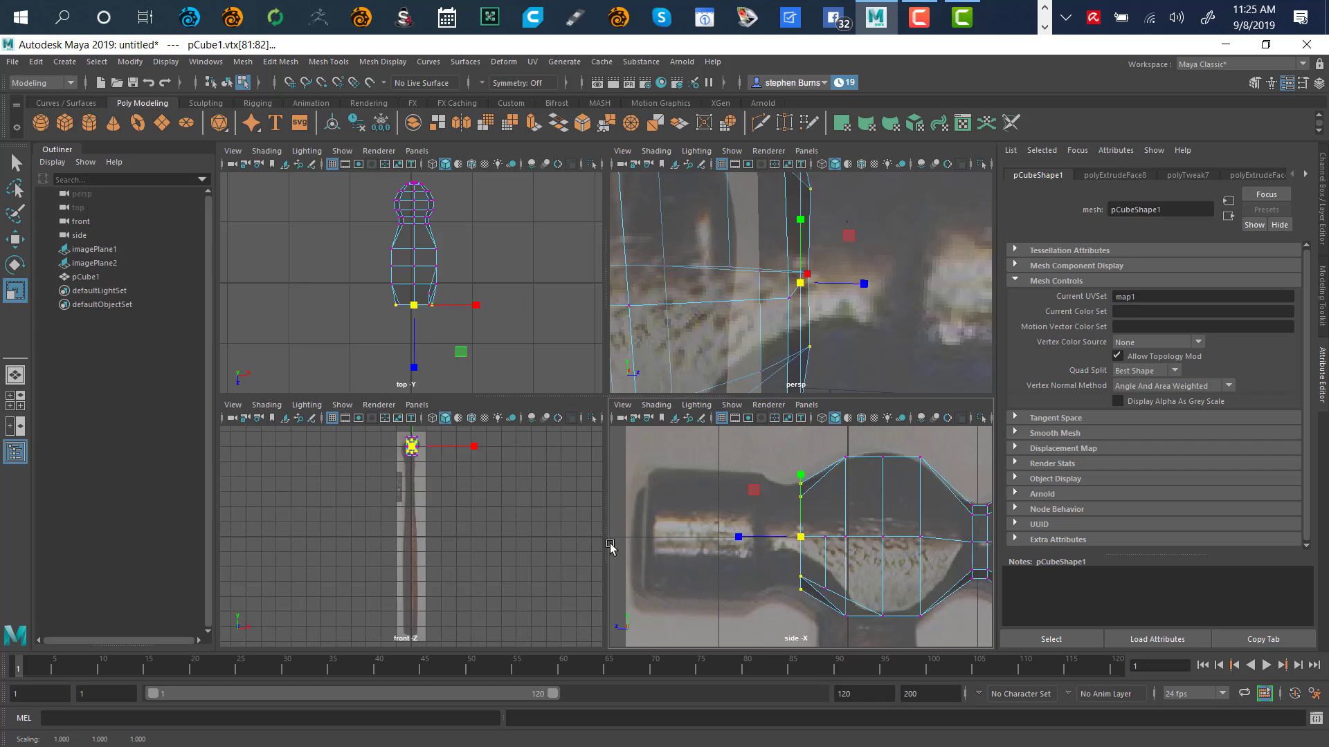
pyautogui.press('f')
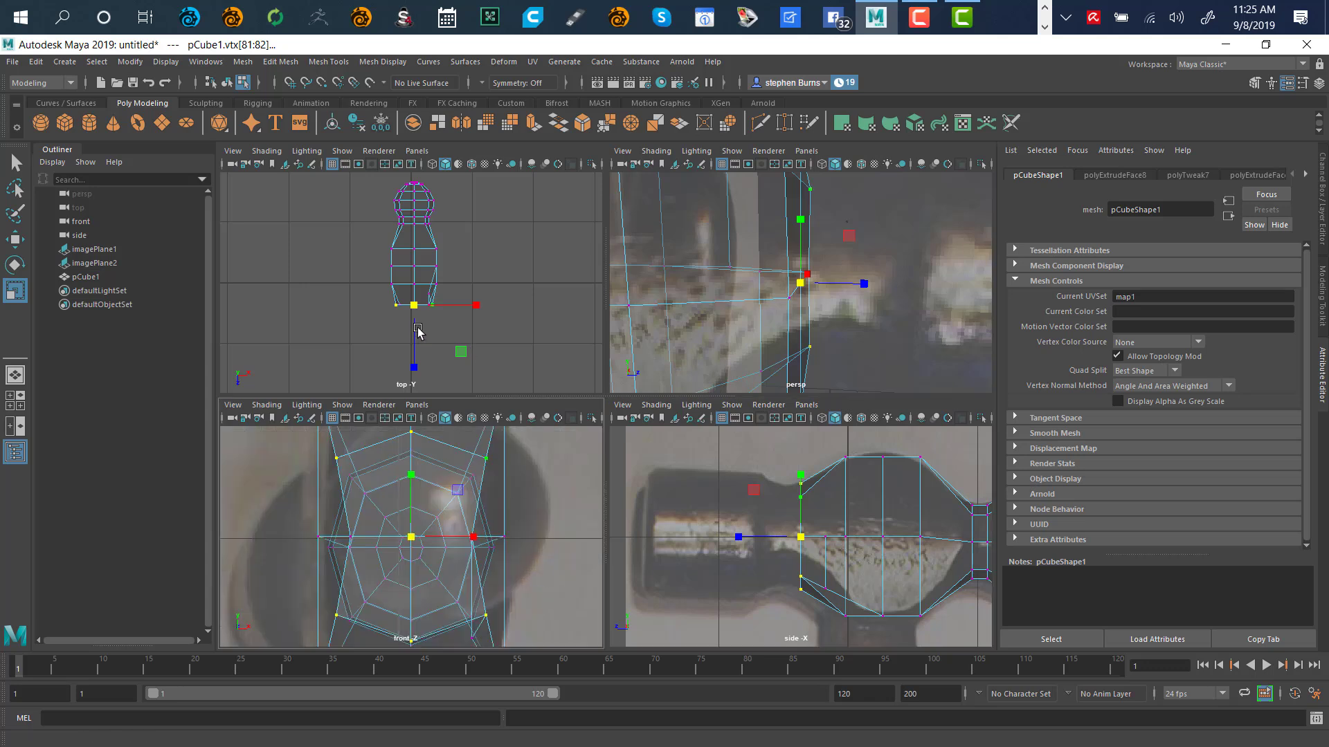
pyautogui.press('f')
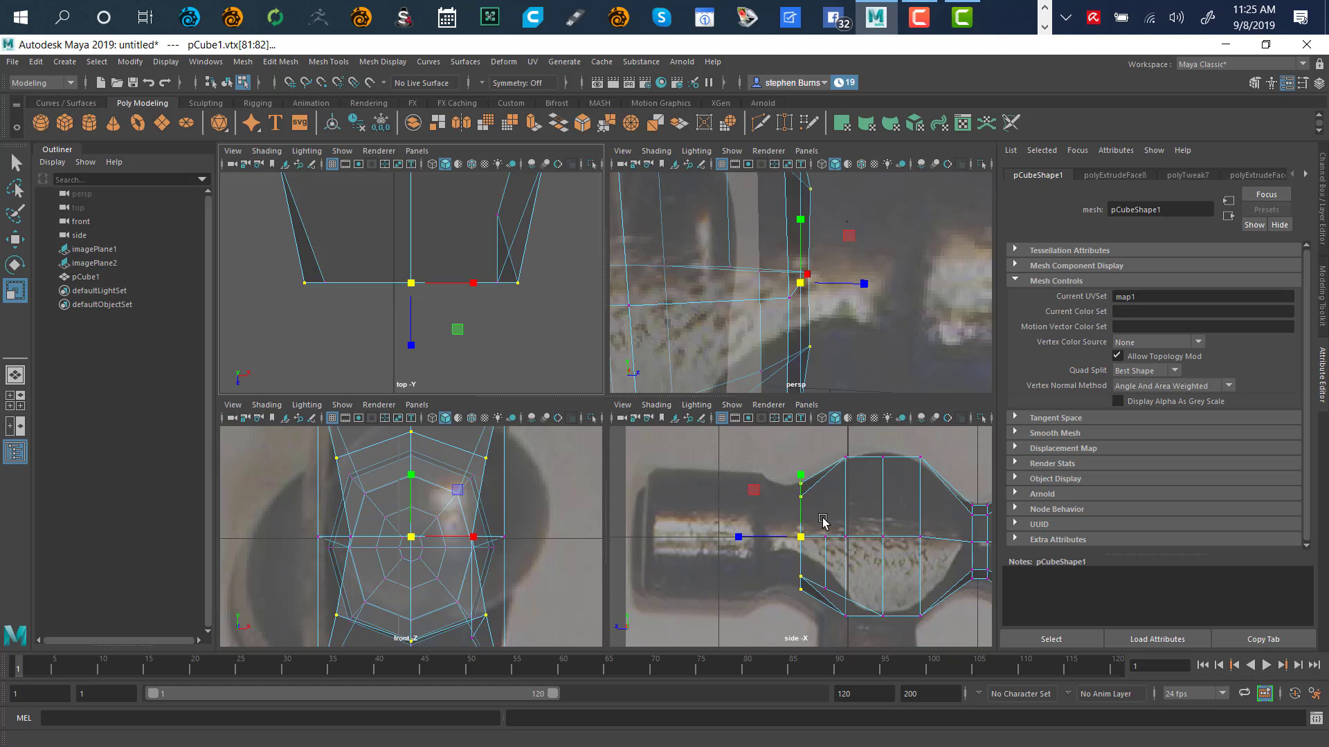
# Try an extrusion and a small shift on the neck ring, then undo both
pyautogui.press('w')
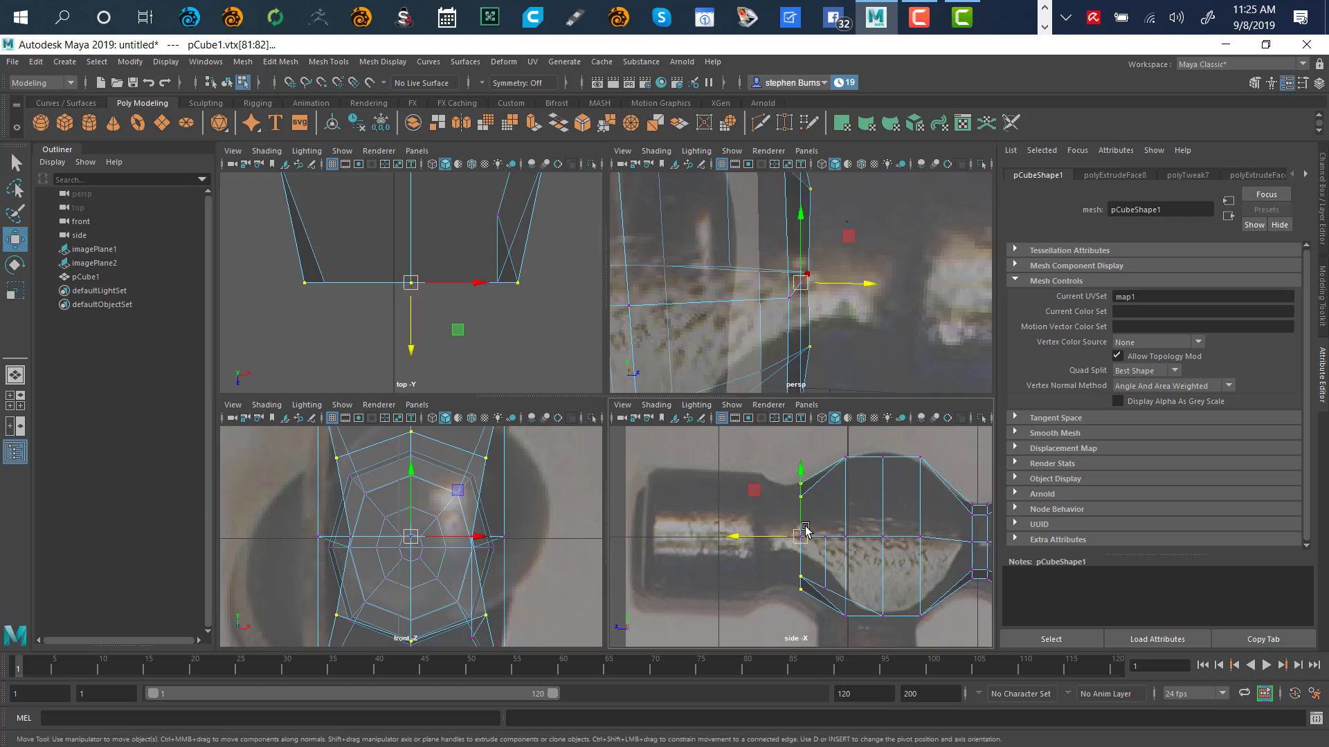
pyautogui.keyDown('shift'); pyautogui.moveTo(742, 538); pyautogui.dragTo(714, 539); pyautogui.keyUp('shift')
pyautogui.hotkey('ctrl', 'z')
pyautogui.hotkey('ctrl', 'z')
pyautogui.hotkey('ctrl', 'z')
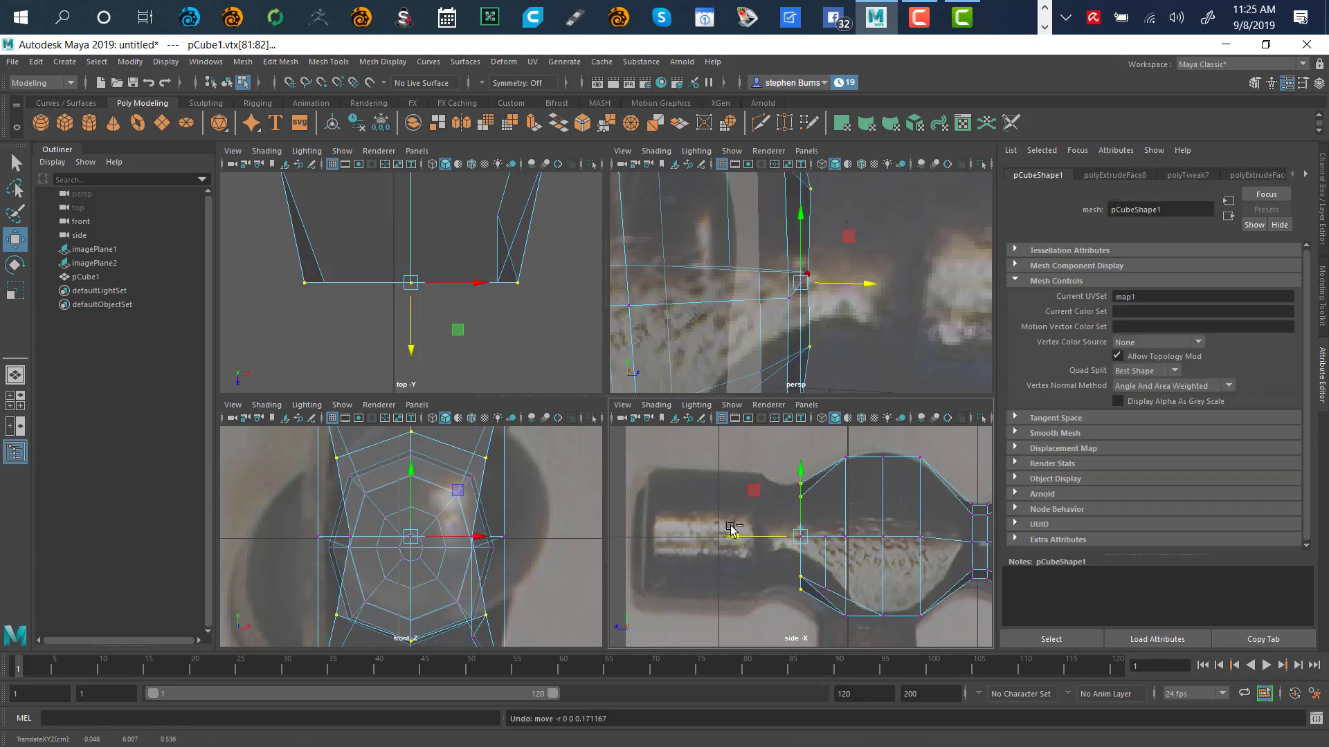
pyautogui.hotkey('ctrl', 'z')
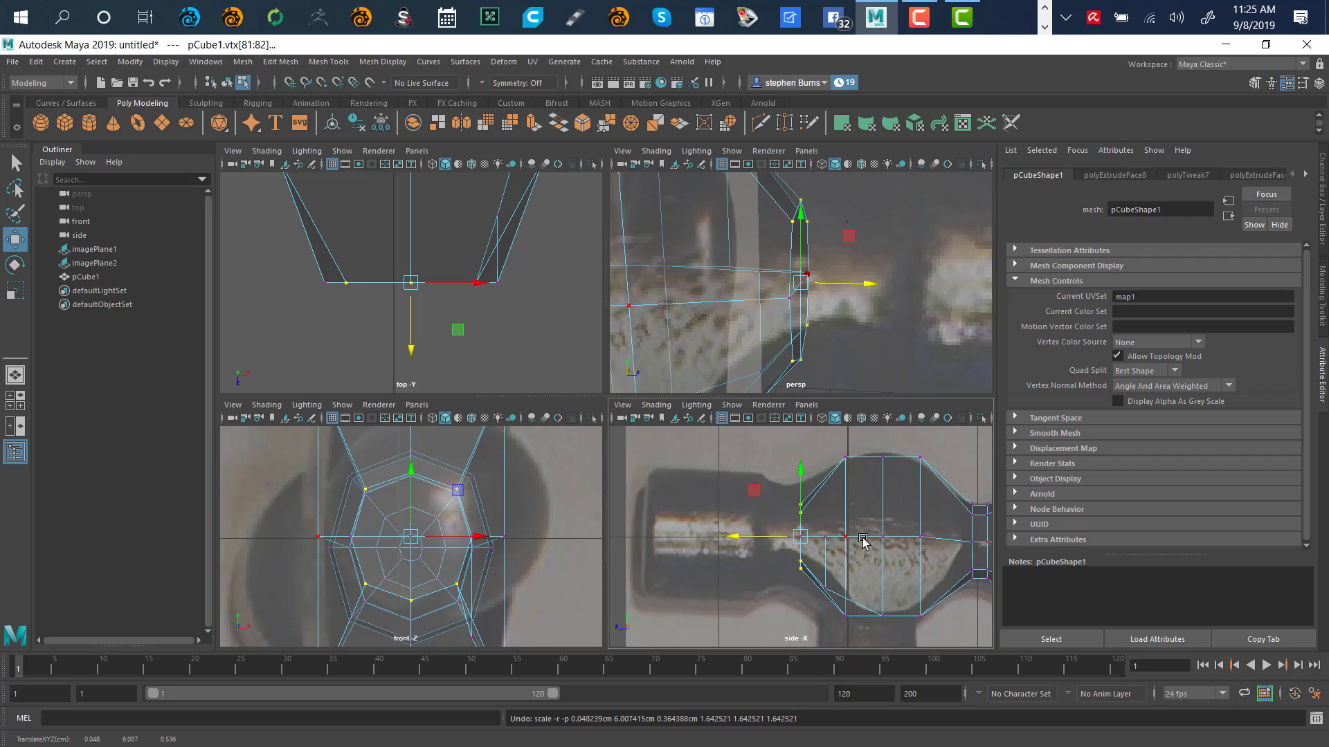
pyautogui.moveTo(799, 538); pyautogui.dragTo(800, 535)
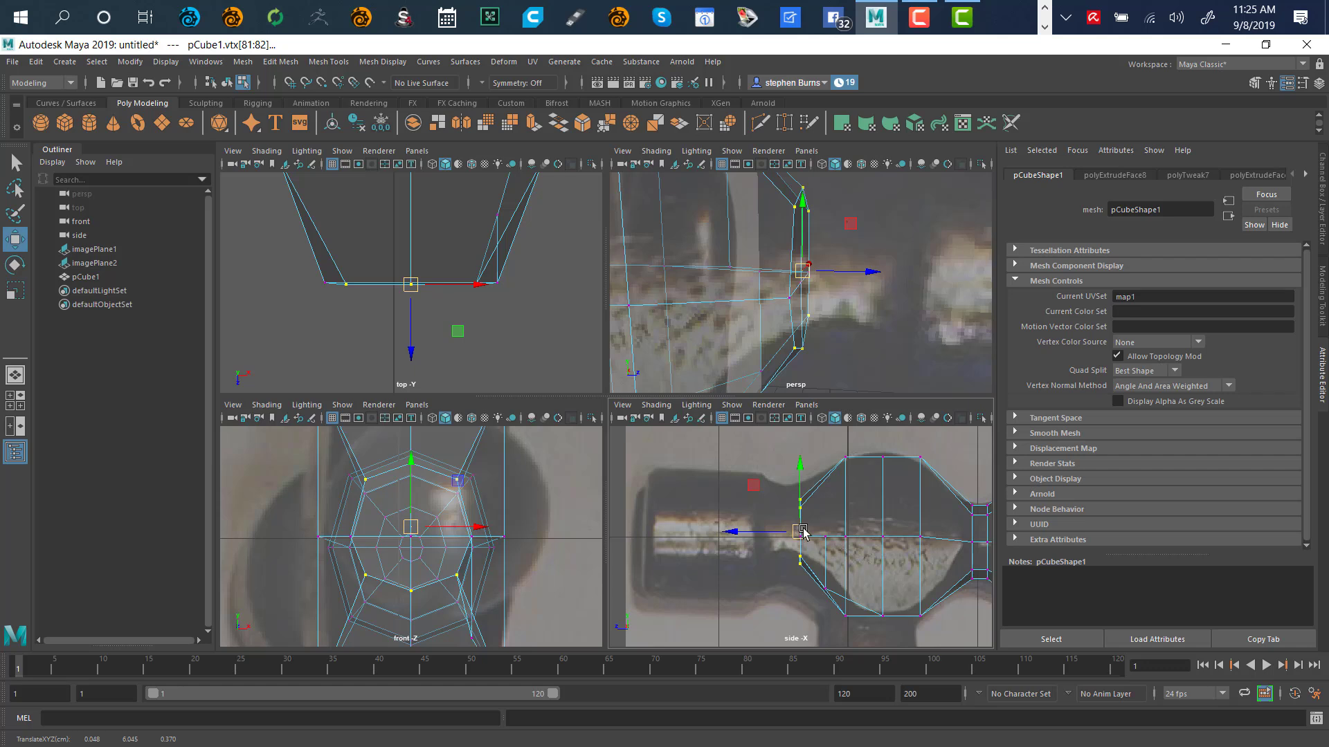
pyautogui.hotkey('ctrl', 'z')
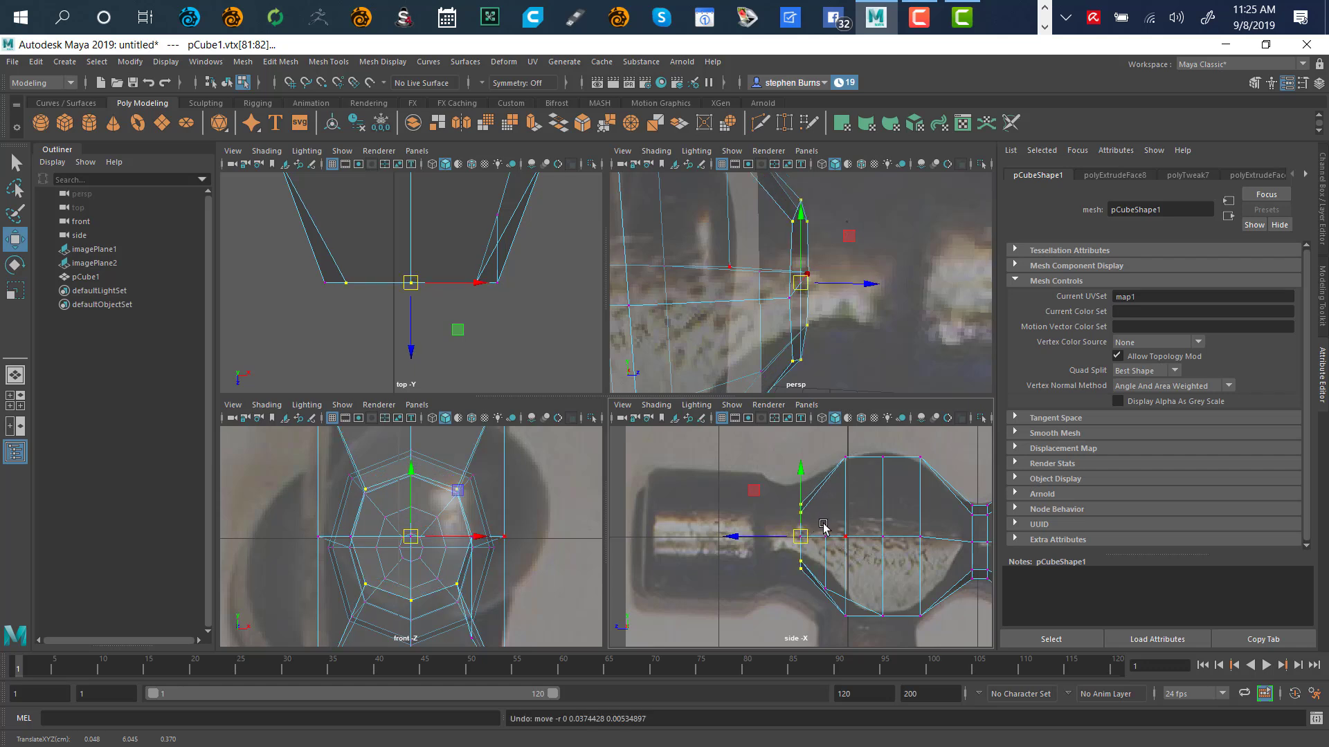
# Scale the neck's vertex ring out about 1.556 times to match the reference
pyautogui.press('r')
pyautogui.moveTo(801, 539); pyautogui.dragTo(823, 516)
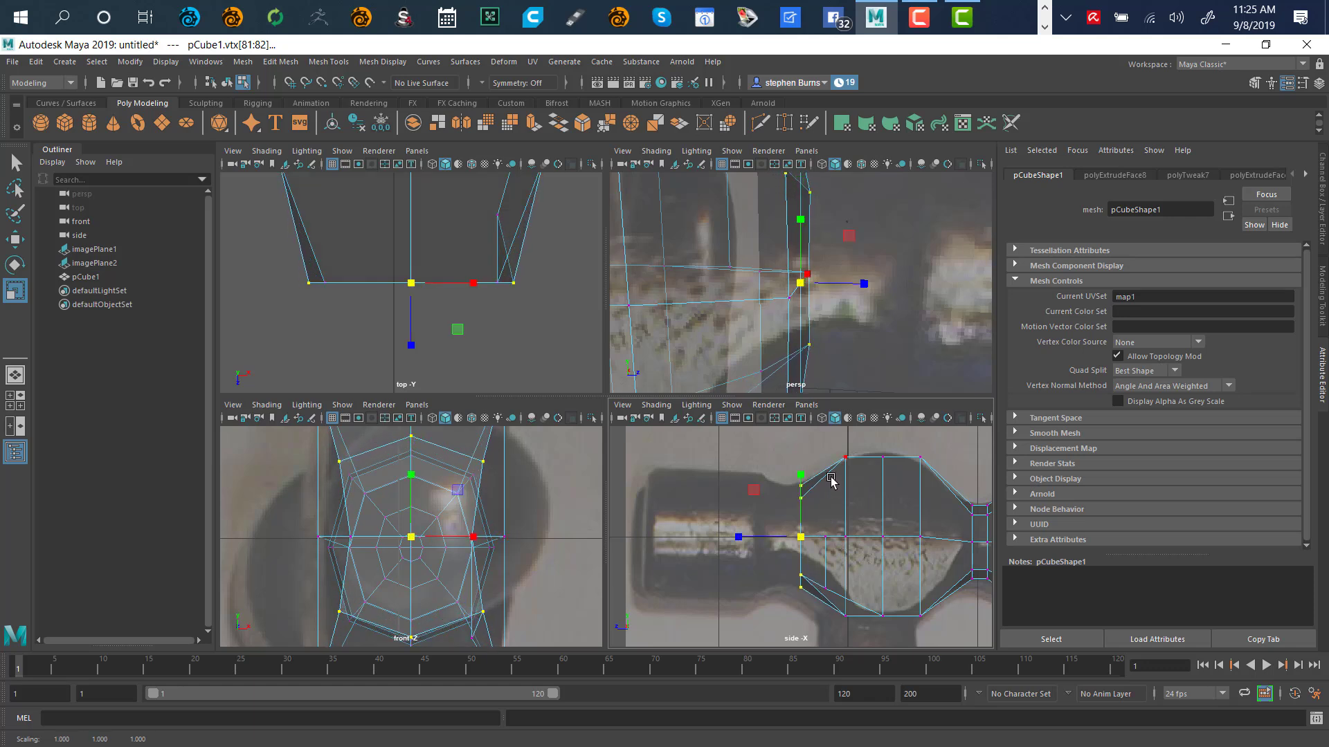
pyautogui.keyDown('alt'); pyautogui.moveTo(872, 330); pyautogui.dragTo(796, 288); pyautogui.keyUp('alt')
# Undo the neck ring's latest enlargement and deselect all vertices
pyautogui.scroll(-5, 840, 277)
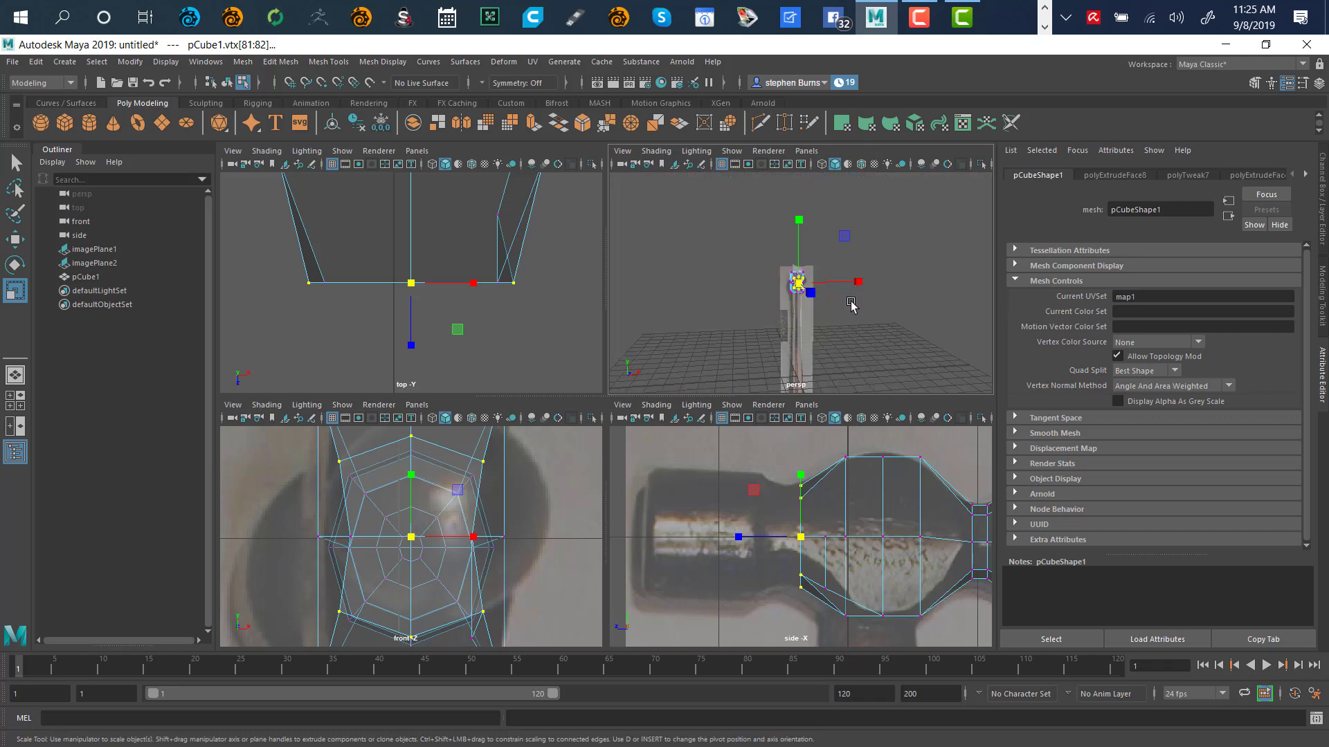
pyautogui.scroll(5, 850, 315)
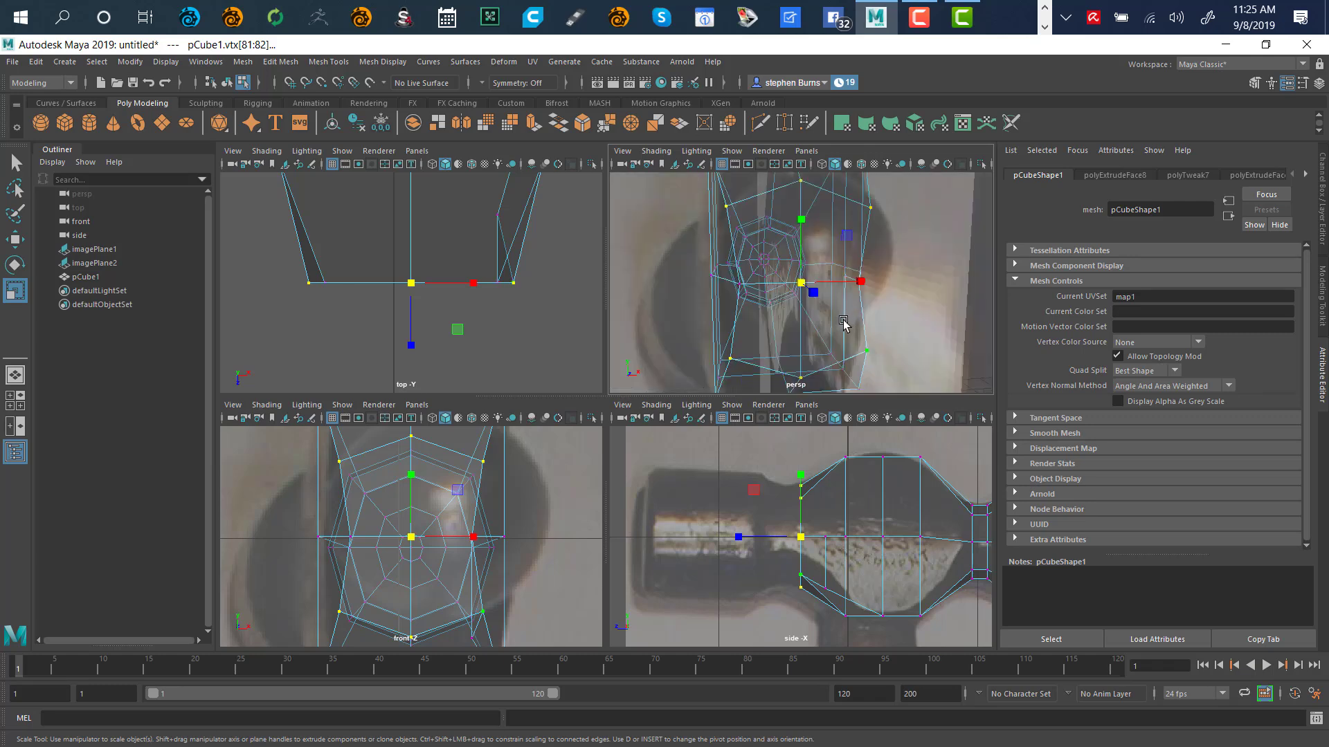
pyautogui.hotkey('ctrl', 'z')
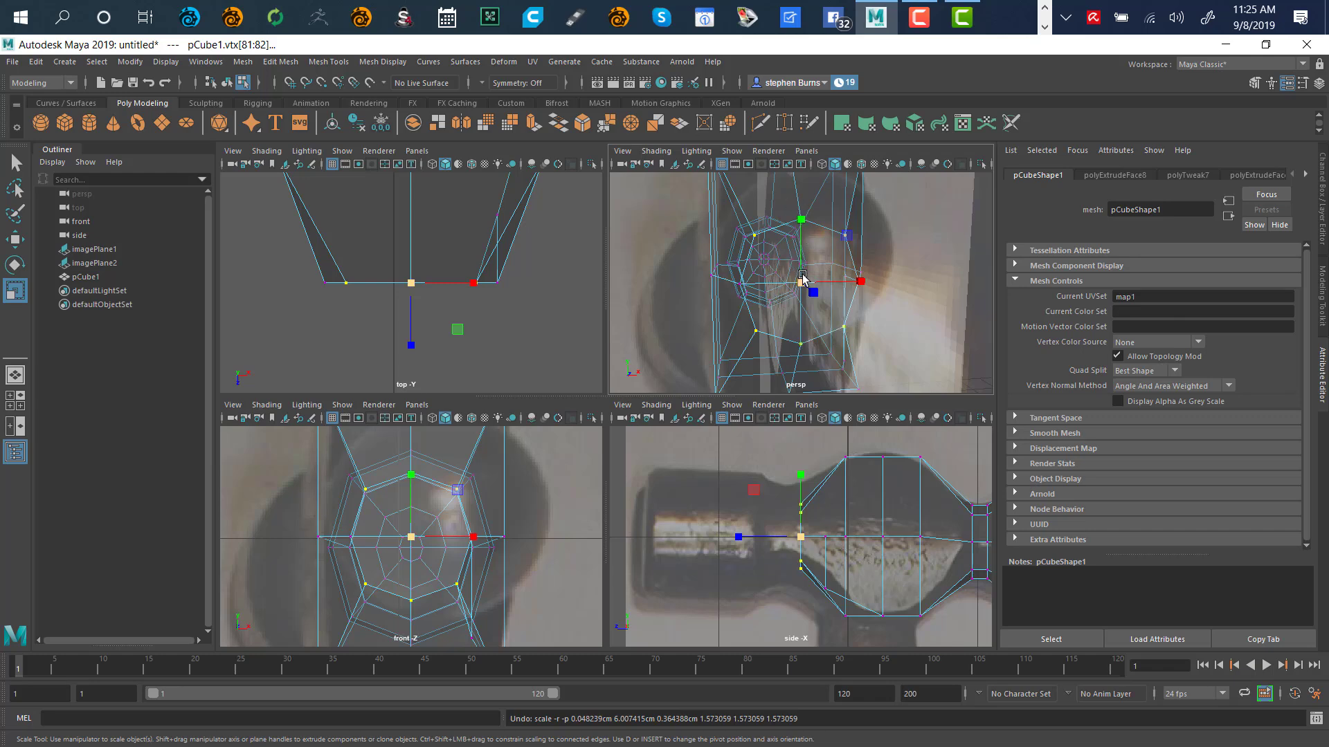
pyautogui.press('w')
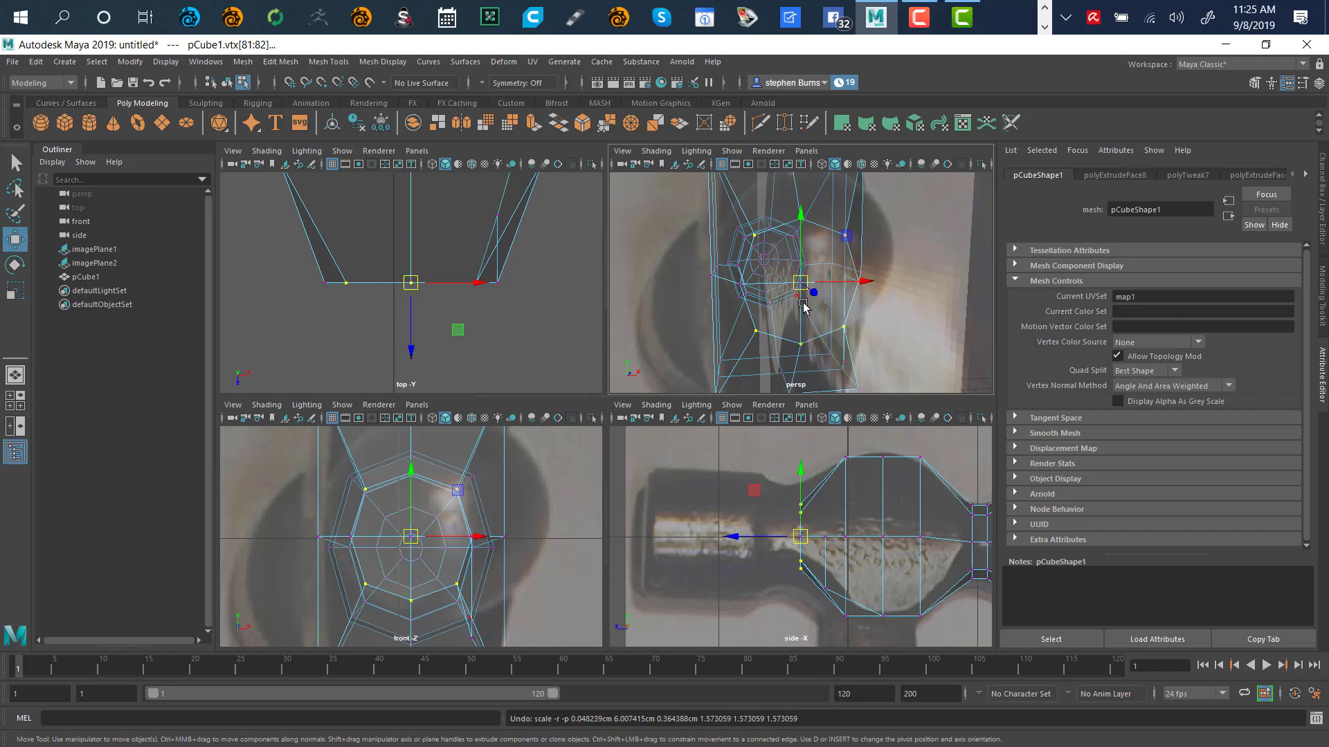
pyautogui.click(928, 291)
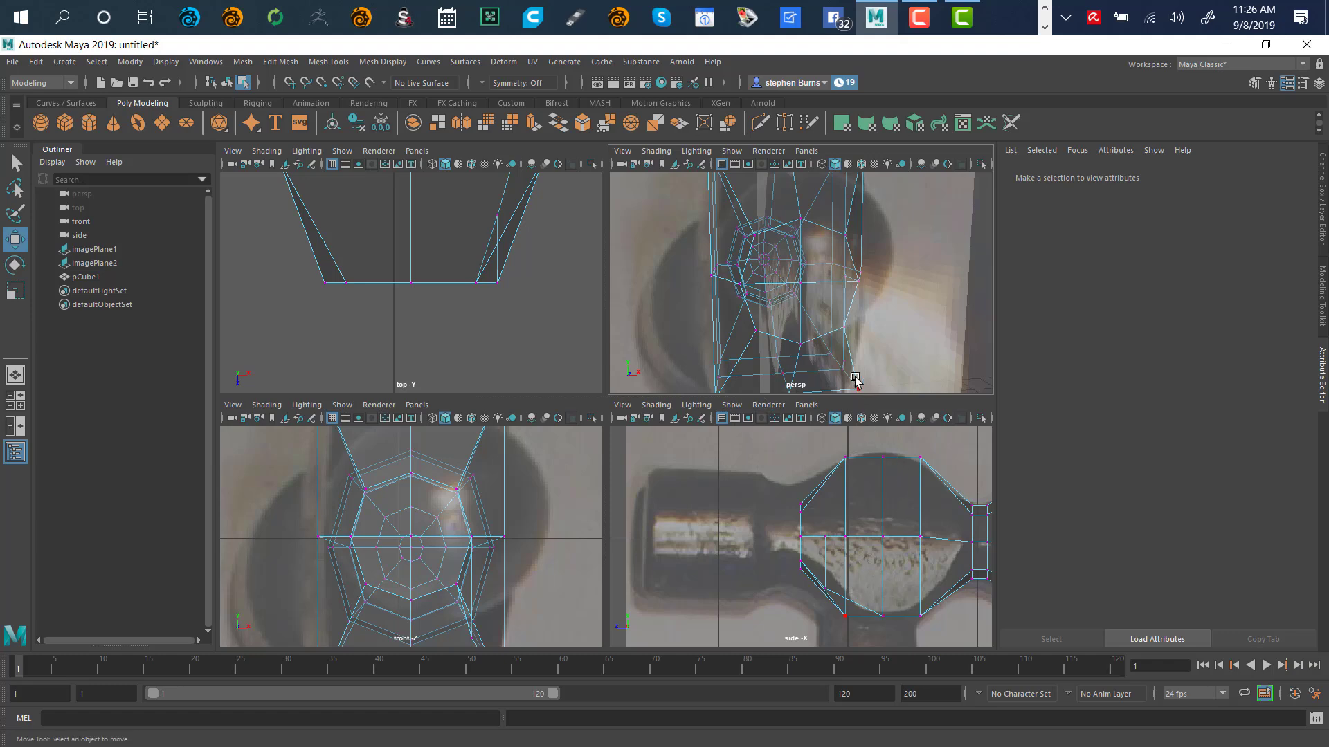
pyautogui.keyDown('alt'); pyautogui.moveTo(814, 330); pyautogui.dragTo(855, 266); pyautogui.keyUp('alt')
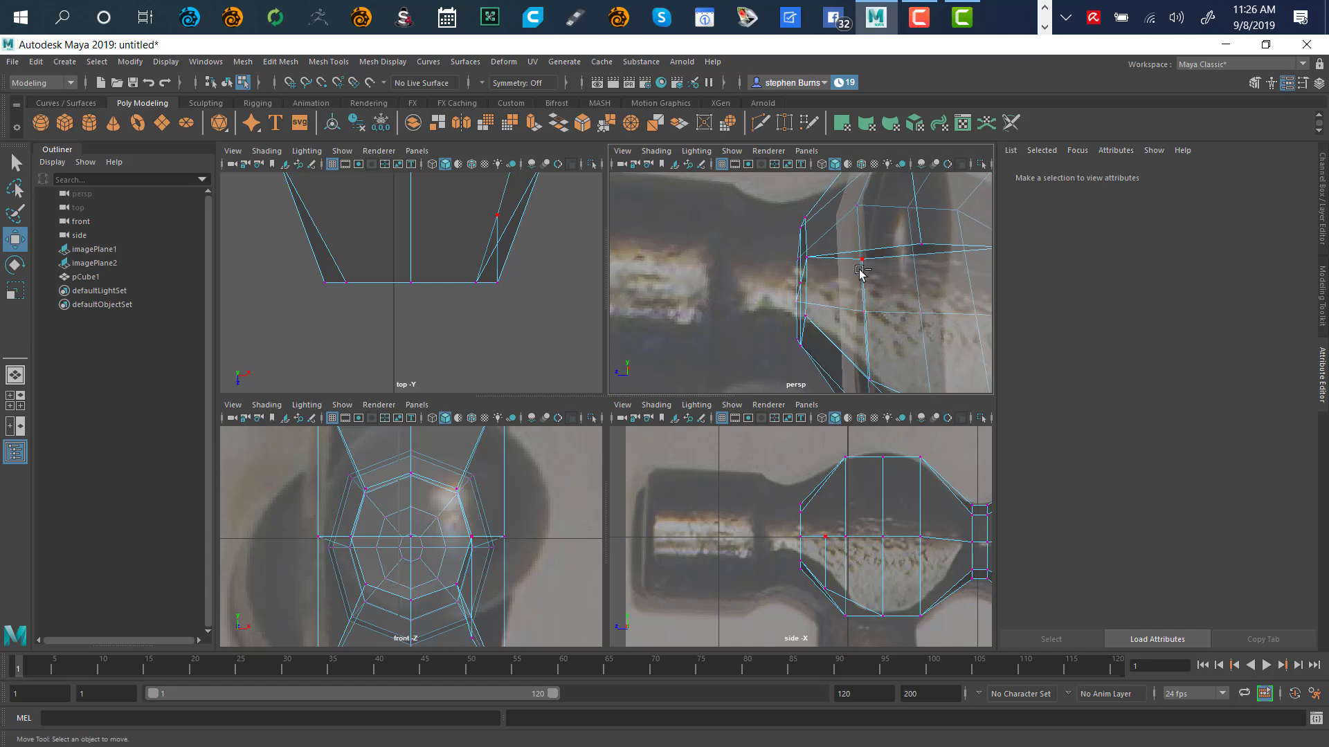
# Undo back to the polyExtrudeFace8 end faces, before their 0.93 shrink
pyautogui.hotkey('ctrl', 'z')
pyautogui.hotkey('ctrl', 'z')
pyautogui.hotkey('ctrl', 'z')
pyautogui.hotkey('ctrl', 'z')
pyautogui.hotkey('ctrl', 'z')
pyautogui.hotkey('ctrl', 'z')
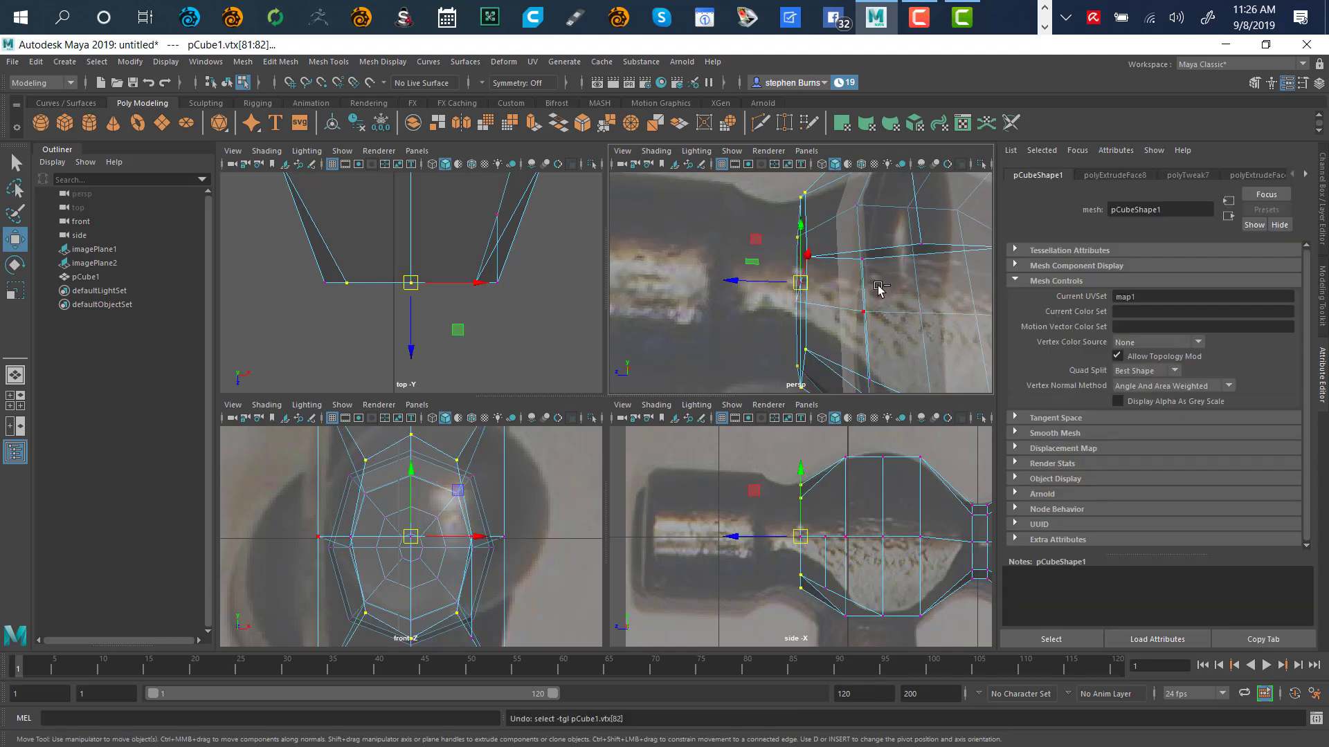
pyautogui.hotkey('ctrl', 'z')
pyautogui.hotkey('ctrl', 'z')
pyautogui.hotkey('ctrl', 'z')
pyautogui.hotkey('ctrl', 'z')
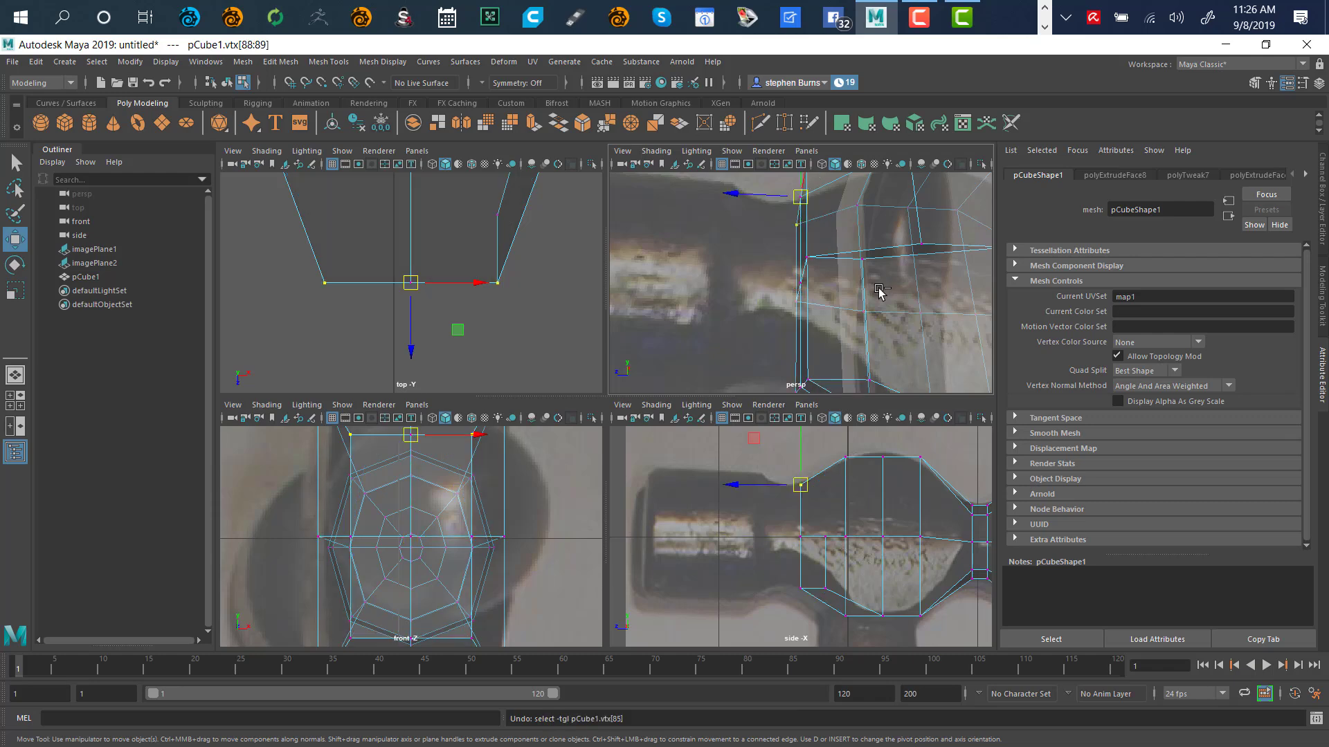
pyautogui.hotkey('ctrl', 'z')
pyautogui.hotkey('ctrl', 'z')
pyautogui.hotkey('ctrl', 'z')
pyautogui.hotkey('ctrl', 'z')
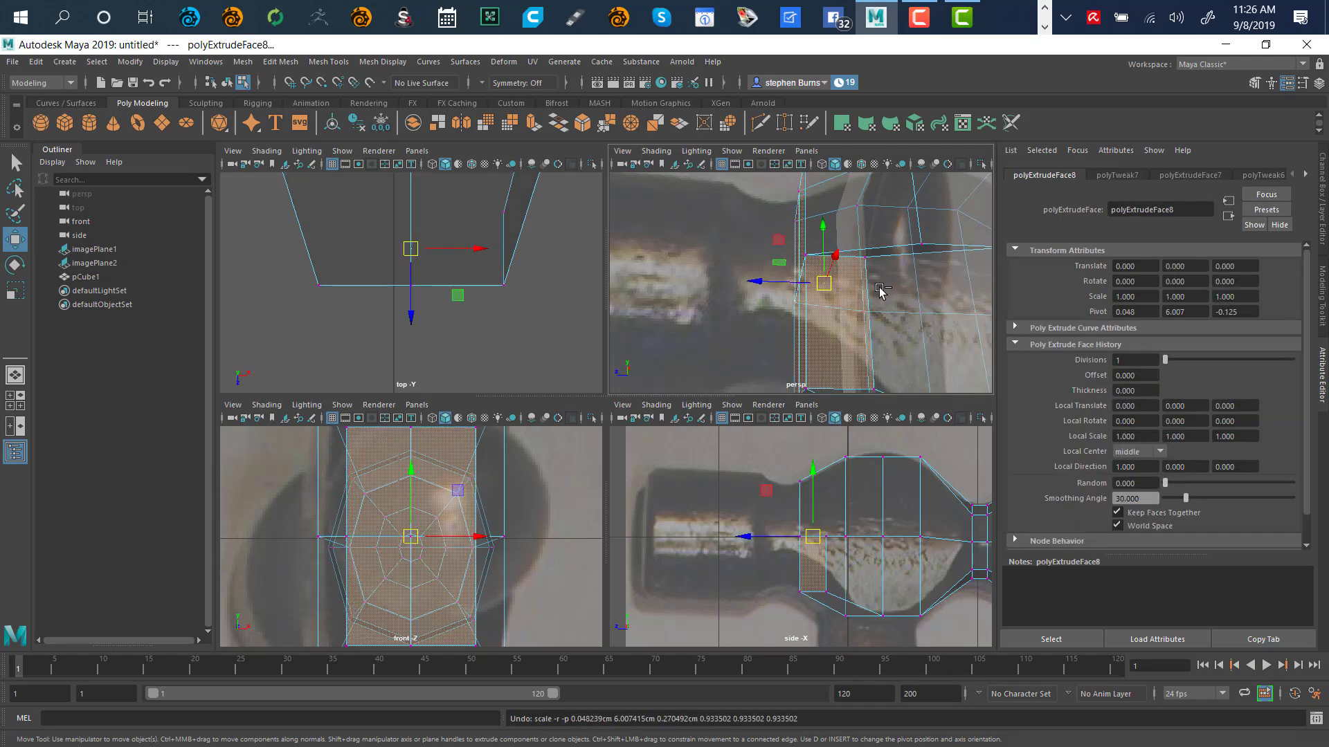
pyautogui.hotkey('ctrl', 'z')
pyautogui.hotkey('ctrl', 'z')
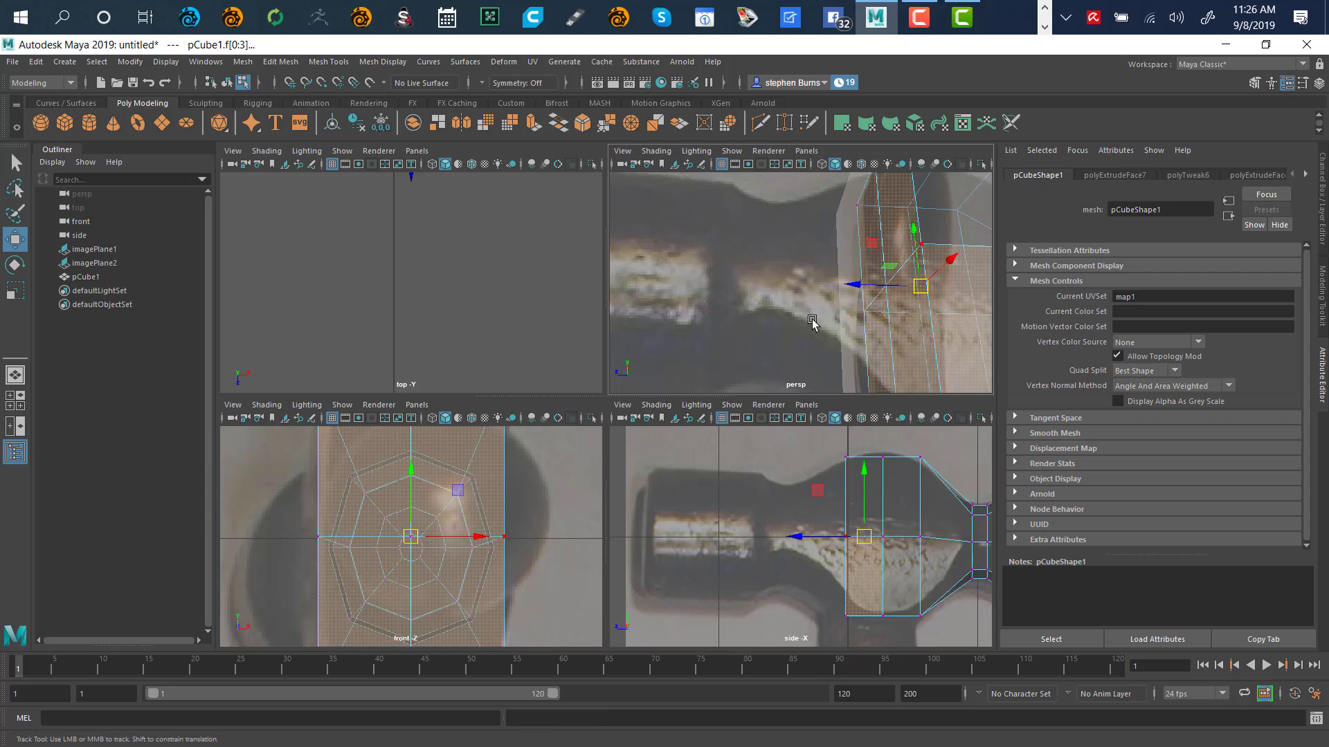
# Check the viewport context menu, then deselect the faces on the hammer mesh
pyautogui.keyDown('alt'); pyautogui.moveTo(815, 321); pyautogui.dragTo(683, 280, button='middle'); pyautogui.keyUp('alt')
pyautogui.keyDown('alt'); pyautogui.moveTo(687, 283); pyautogui.dragTo(621, 320, button='right'); pyautogui.keyUp('alt')
pyautogui.keyDown('alt'); pyautogui.moveTo(621, 321); pyautogui.dragTo(712, 267); pyautogui.keyUp('alt')
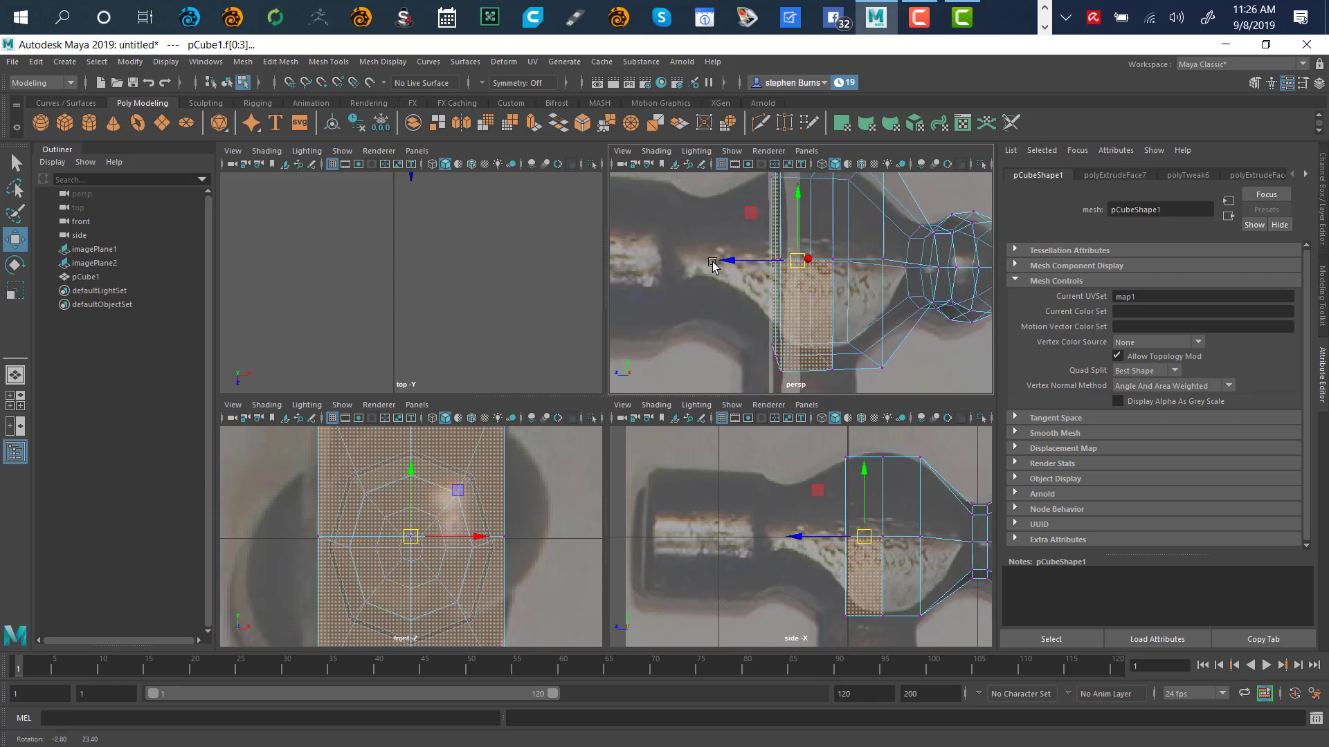
pyautogui.hotkey('ctrl', 'z')
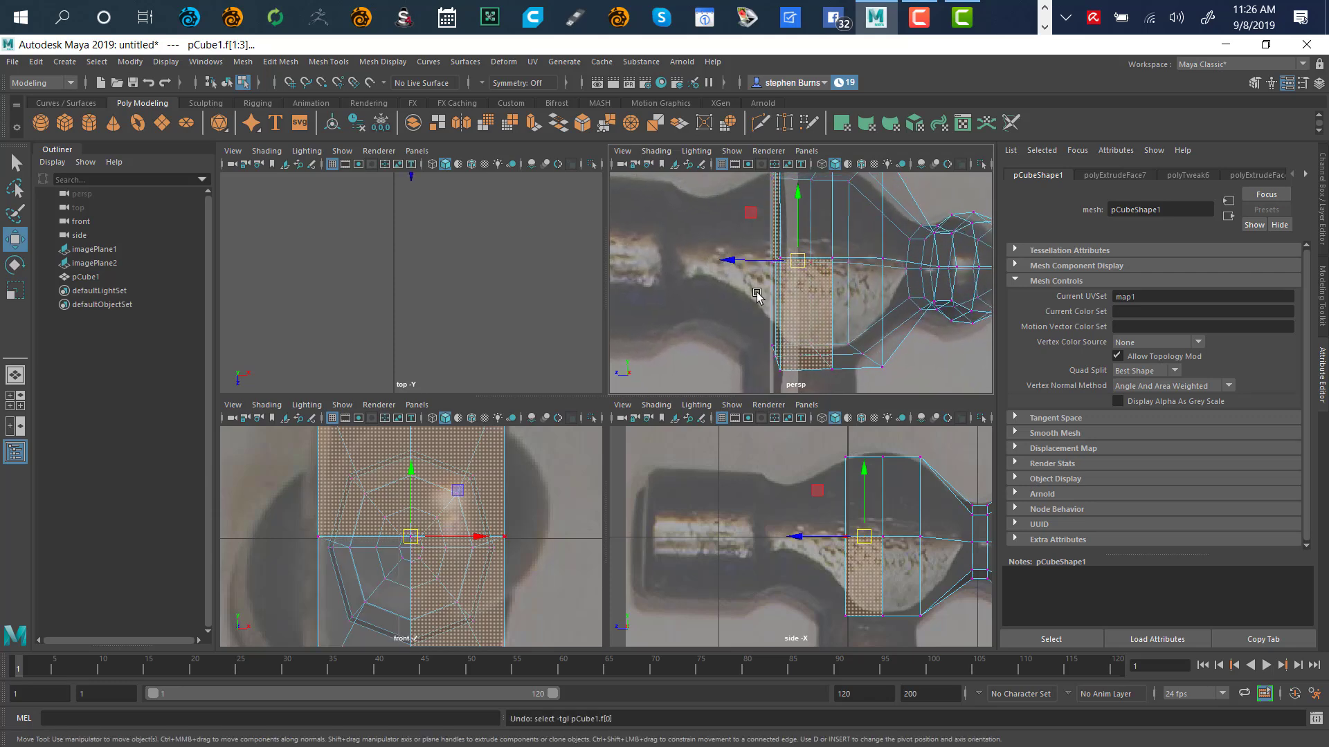
pyautogui.keyDown('alt'); pyautogui.moveTo(723, 314); pyautogui.dragTo(801, 294); pyautogui.keyUp('alt')
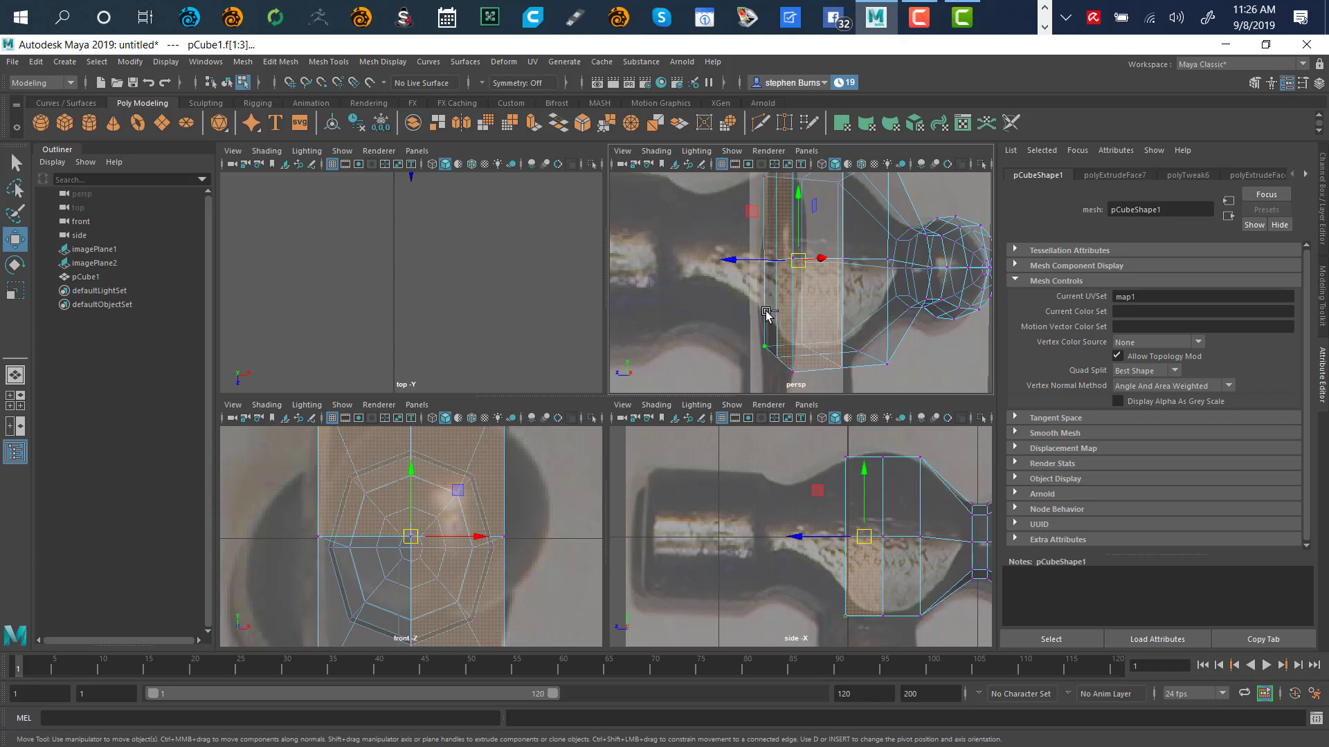
pyautogui.rightClick(679, 364)
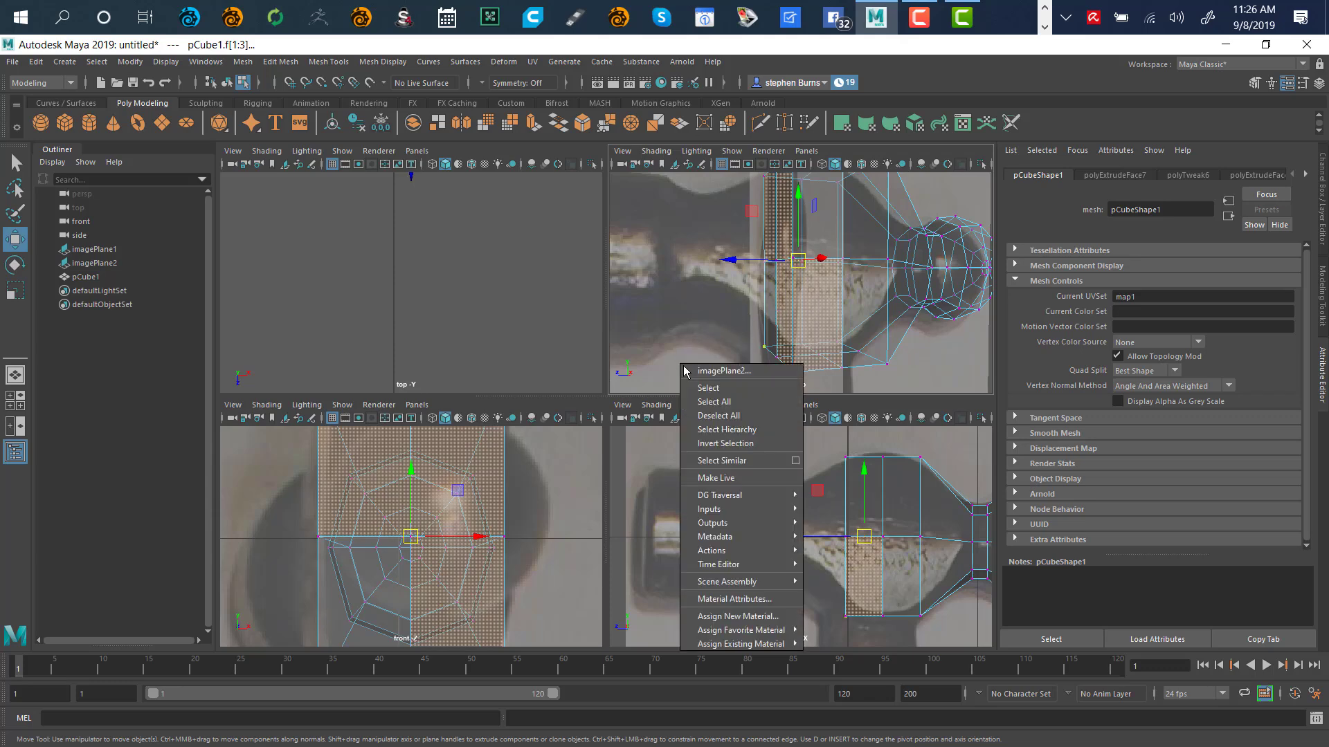
pyautogui.click(681, 366)
pyautogui.rightClick(658, 330)
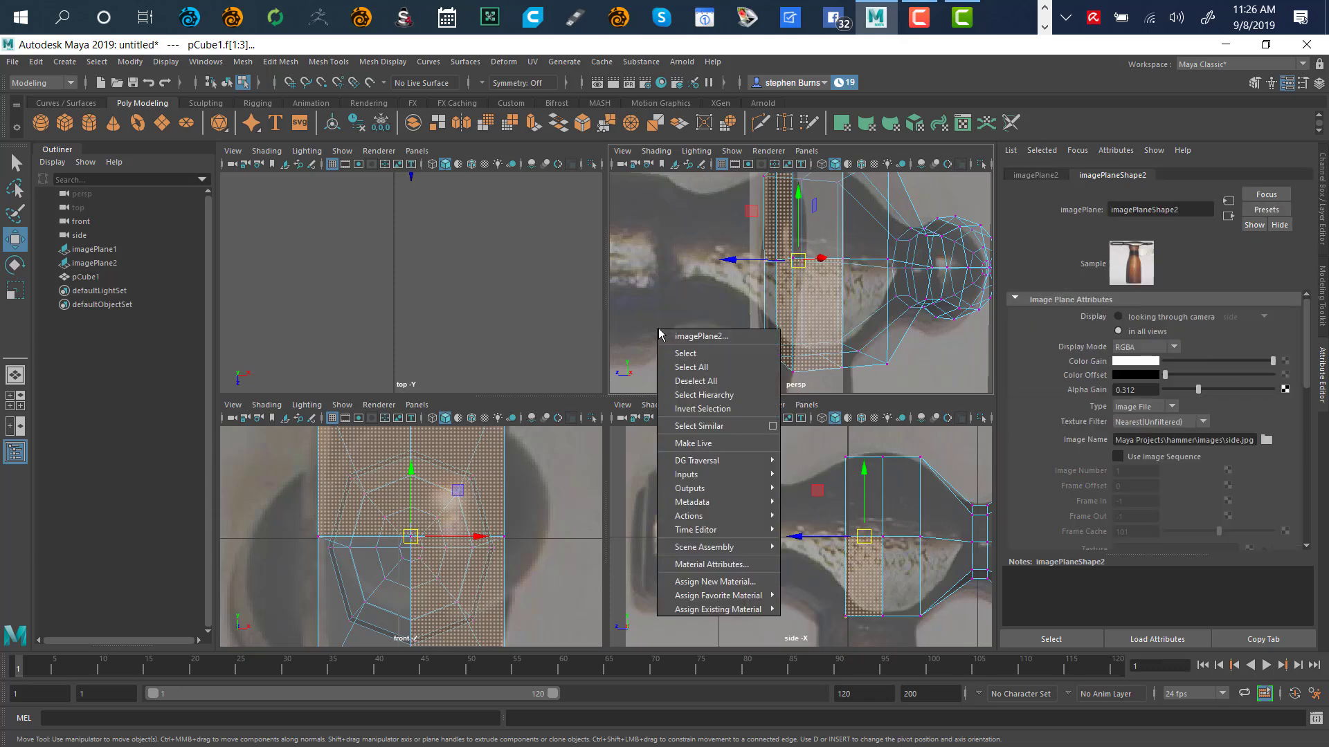
pyautogui.rightClick(585, 375)
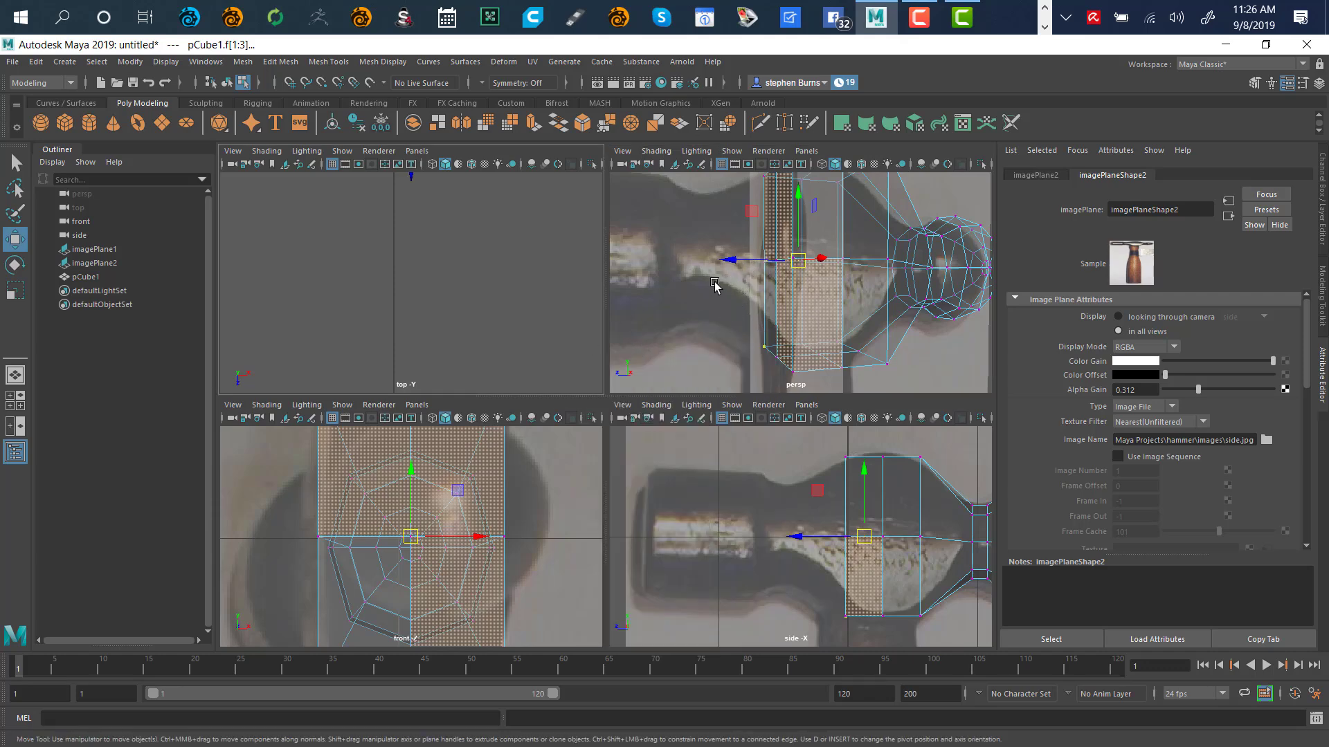
pyautogui.click(642, 352)
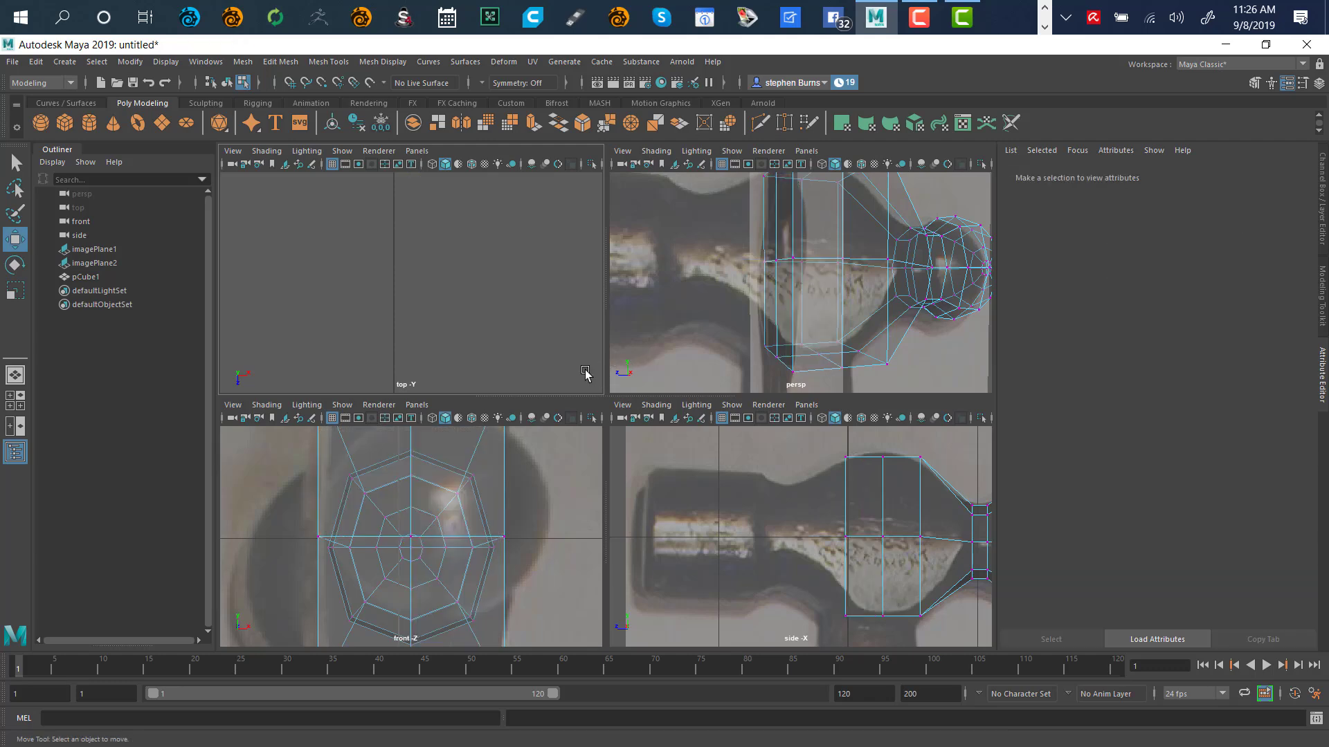
# Orbit to the flat end opposite the ball peen and switch the mesh to face mode
pyautogui.moveTo(654, 352); pyautogui.dragTo(608, 356, button='right')
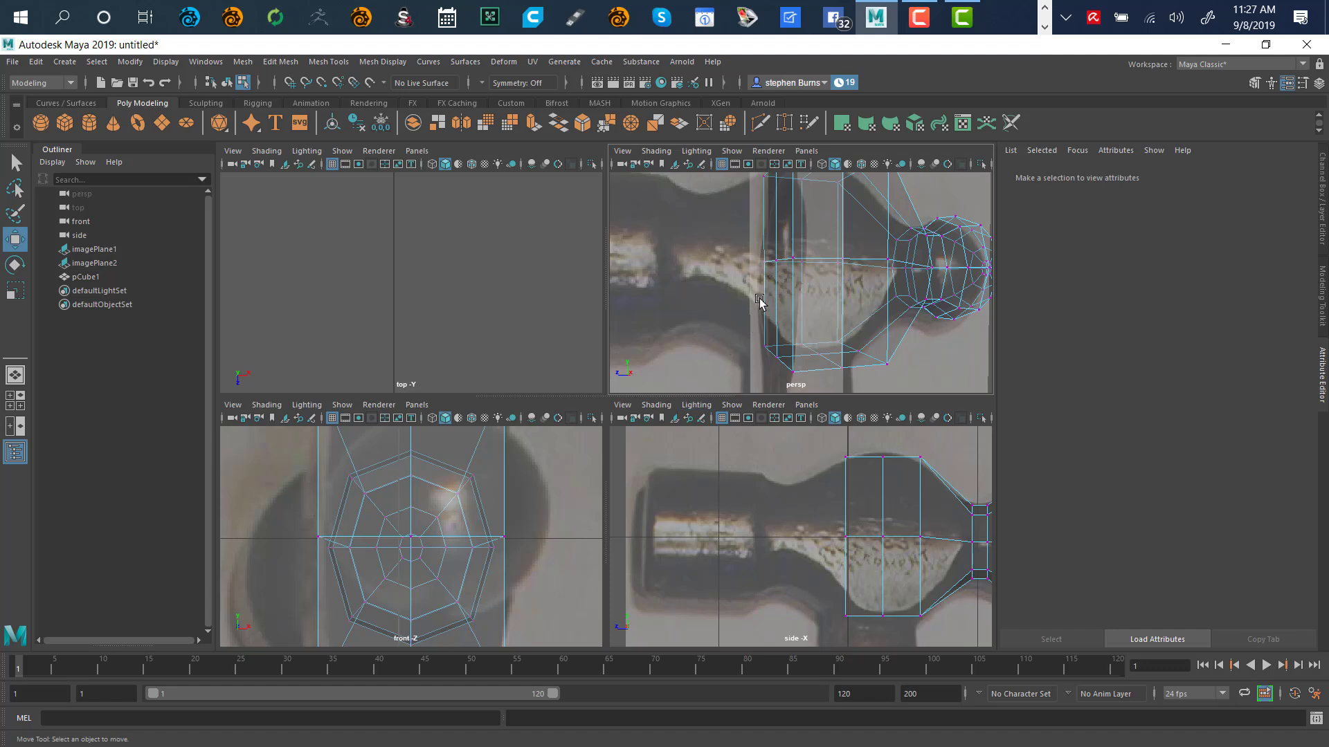
pyautogui.keyDown('alt'); pyautogui.moveTo(762, 270); pyautogui.dragTo(659, 309, button='right'); pyautogui.keyUp('alt')
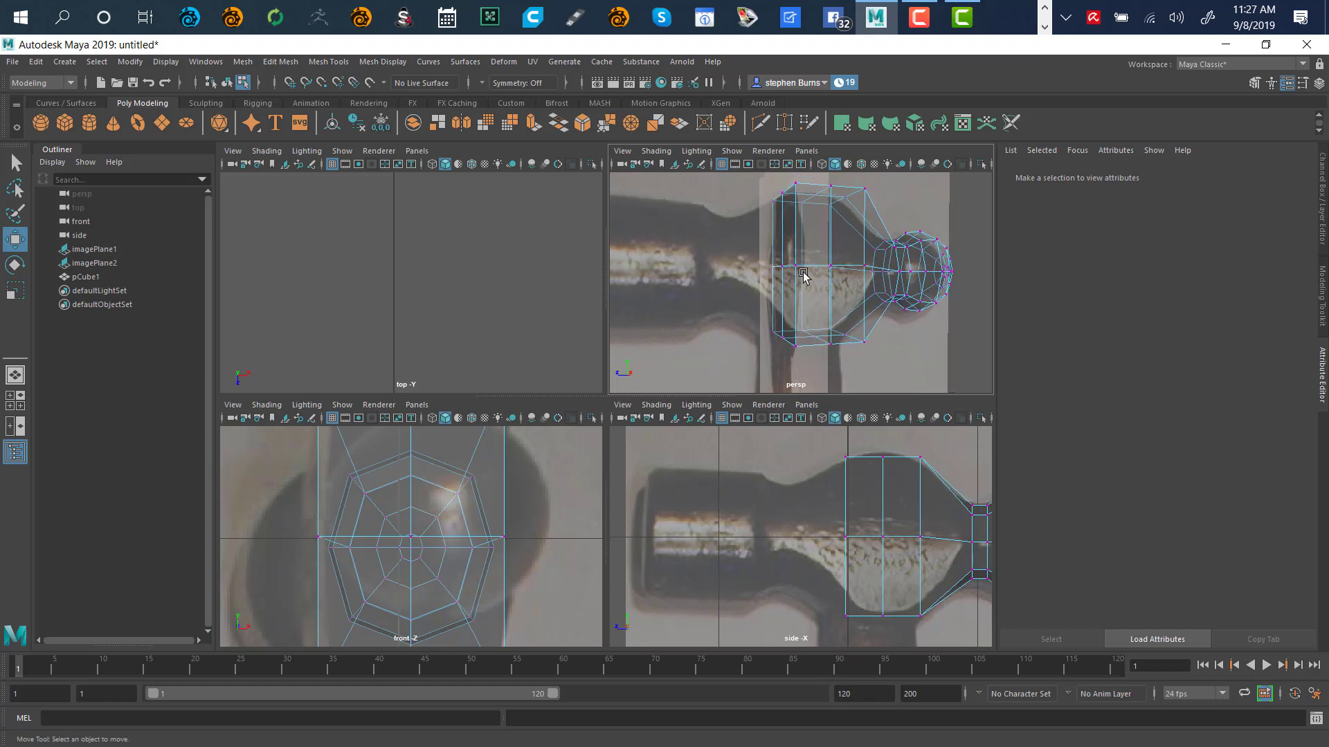
pyautogui.keyDown('alt'); pyautogui.moveTo(771, 280); pyautogui.dragTo(810, 228); pyautogui.keyUp('alt')
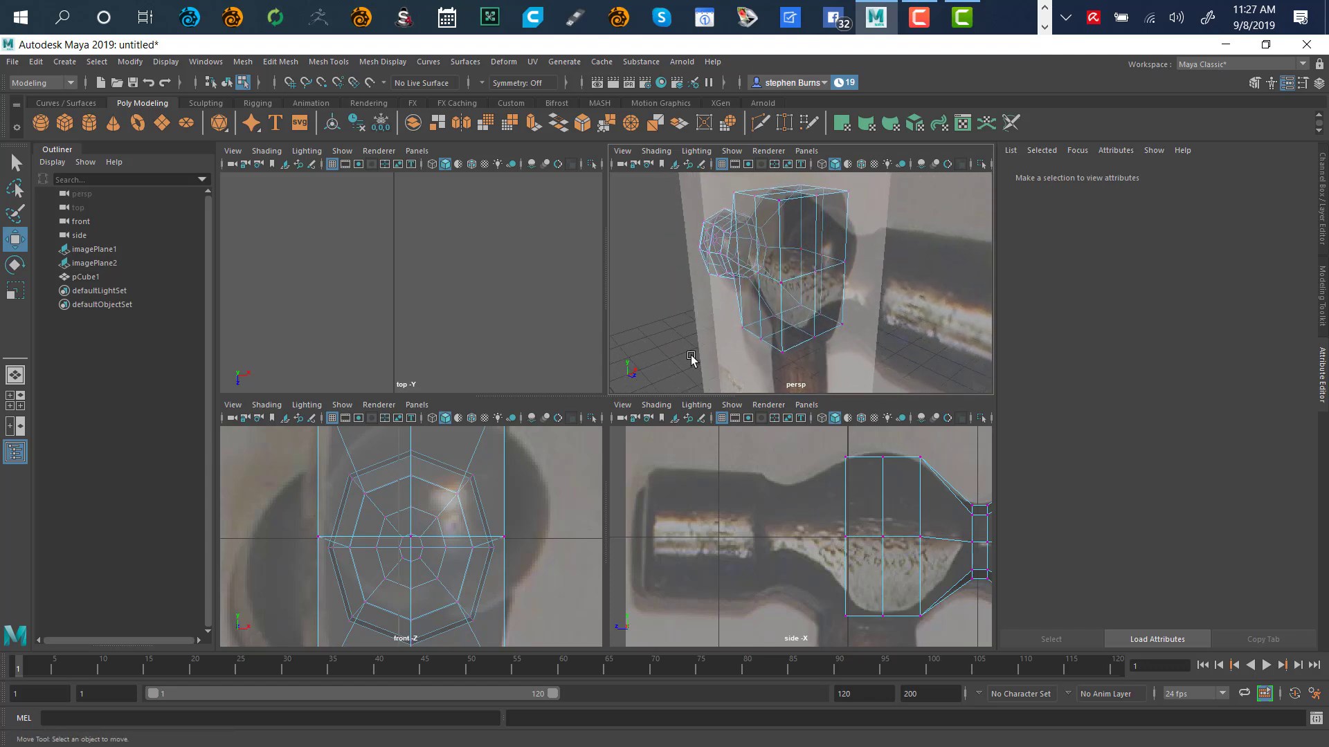
pyautogui.moveTo(679, 359); pyautogui.dragTo(680, 389, button='right')
# Select the four quadrant faces of the hammer's flat end
pyautogui.click(800, 224)
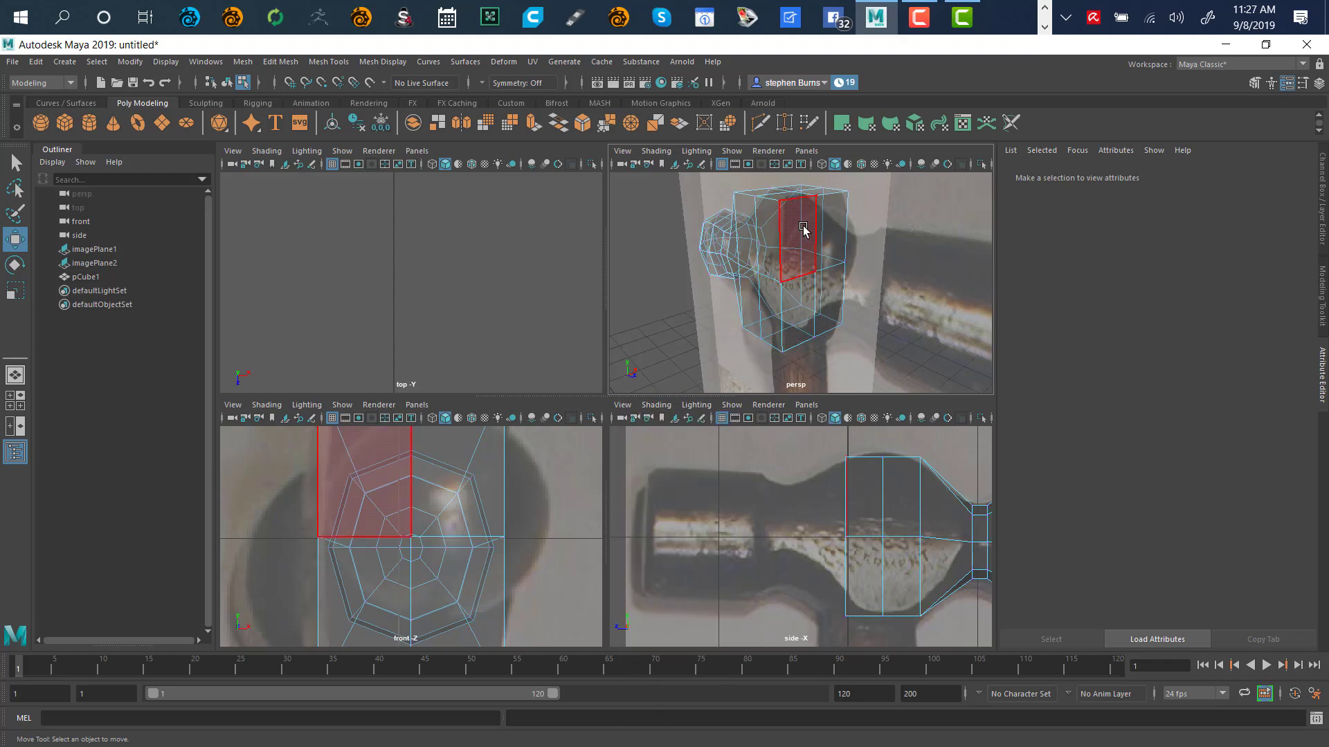
pyautogui.click(793, 230)
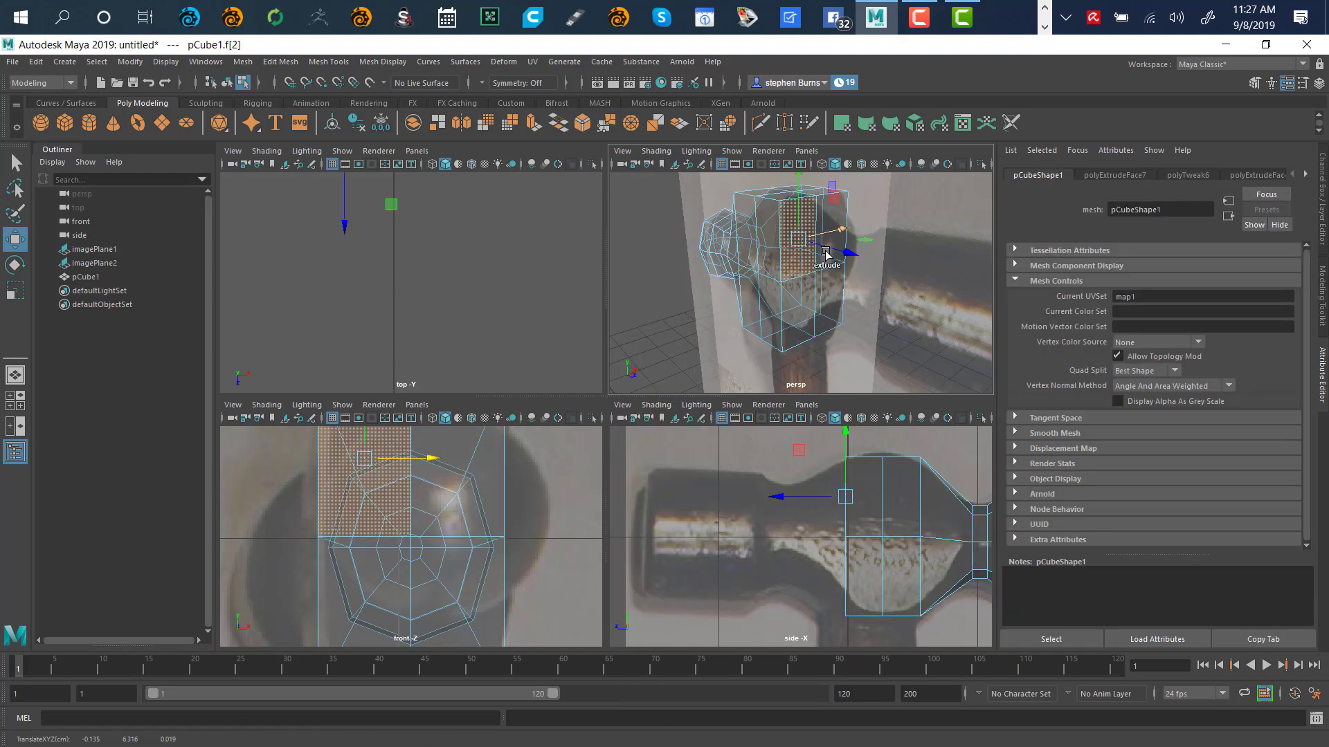
pyautogui.keyDown('shift'); pyautogui.click(829, 249); pyautogui.keyUp('shift')
pyautogui.keyDown('shift'); pyautogui.click(829, 249); pyautogui.keyUp('shift')
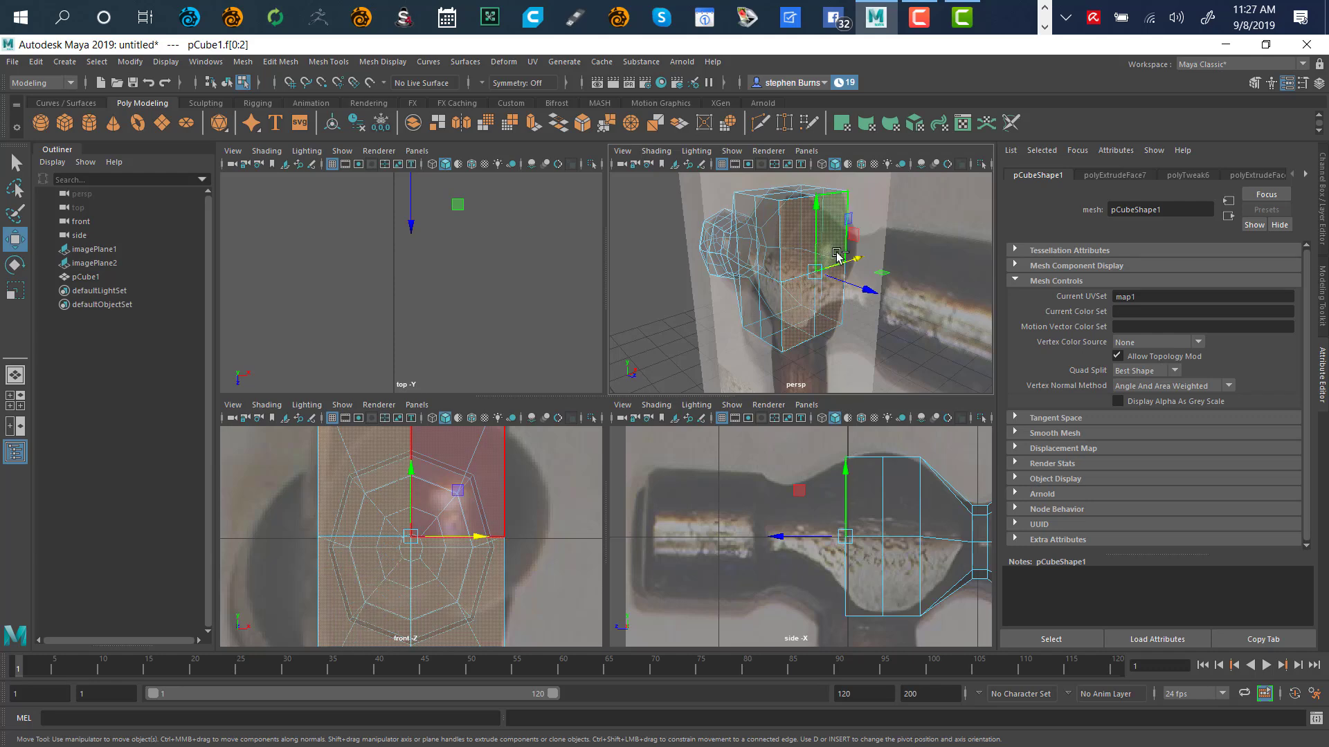
pyautogui.keyDown('shift'); pyautogui.click(839, 252); pyautogui.keyUp('shift')
pyautogui.moveTo(912, 294)
pyautogui.keyDown('alt'); pyautogui.mouseDown()
pyautogui.moveTo(796, 249)
pyautogui.moveTo(768, 220)
pyautogui.moveTo(943, 309)
pyautogui.moveTo(882, 299)
pyautogui.moveTo(846, 265)
pyautogui.moveTo(941, 275)
pyautogui.moveTo(909, 284)
pyautogui.mouseUp(); pyautogui.keyUp('alt')
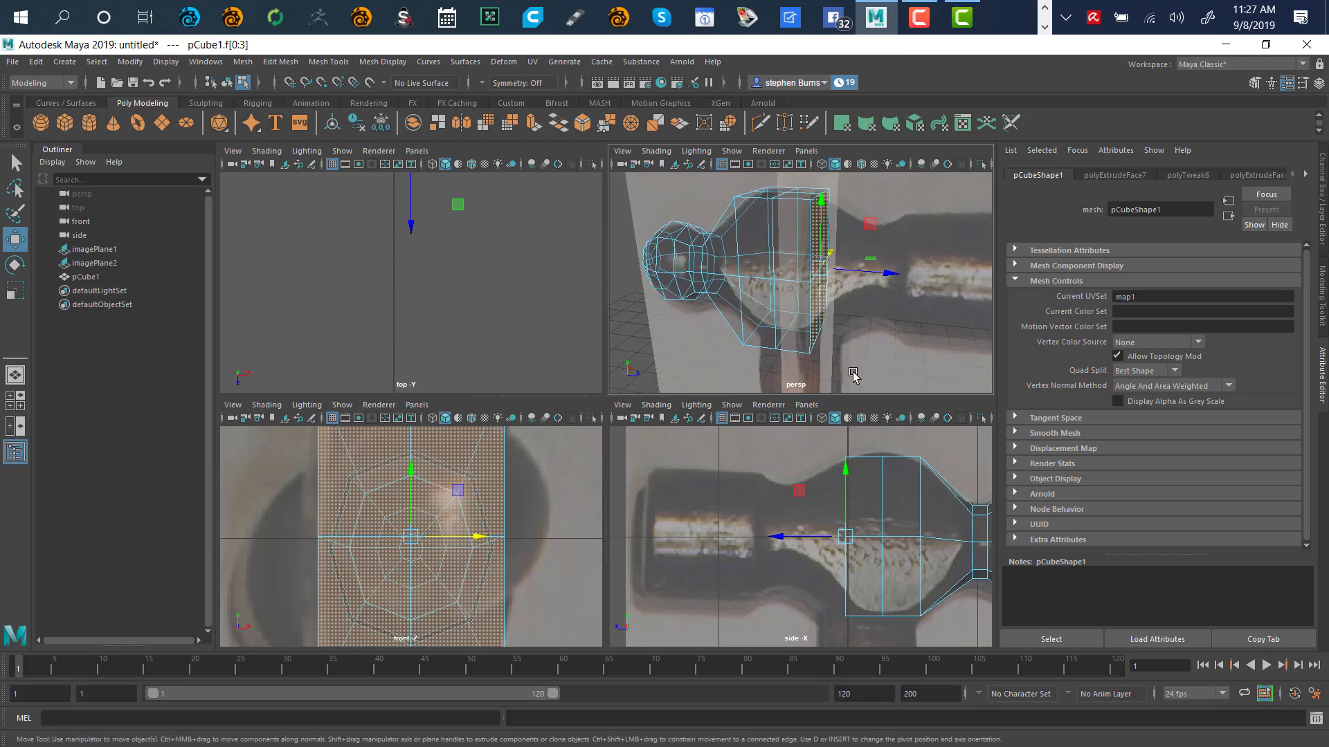
# Extrude the end faces outward and scale them down to about 0.657
pyautogui.press('w')
pyautogui.keyDown('shift'); pyautogui.moveTo(893, 274); pyautogui.dragTo(935, 290); pyautogui.keyUp('shift')
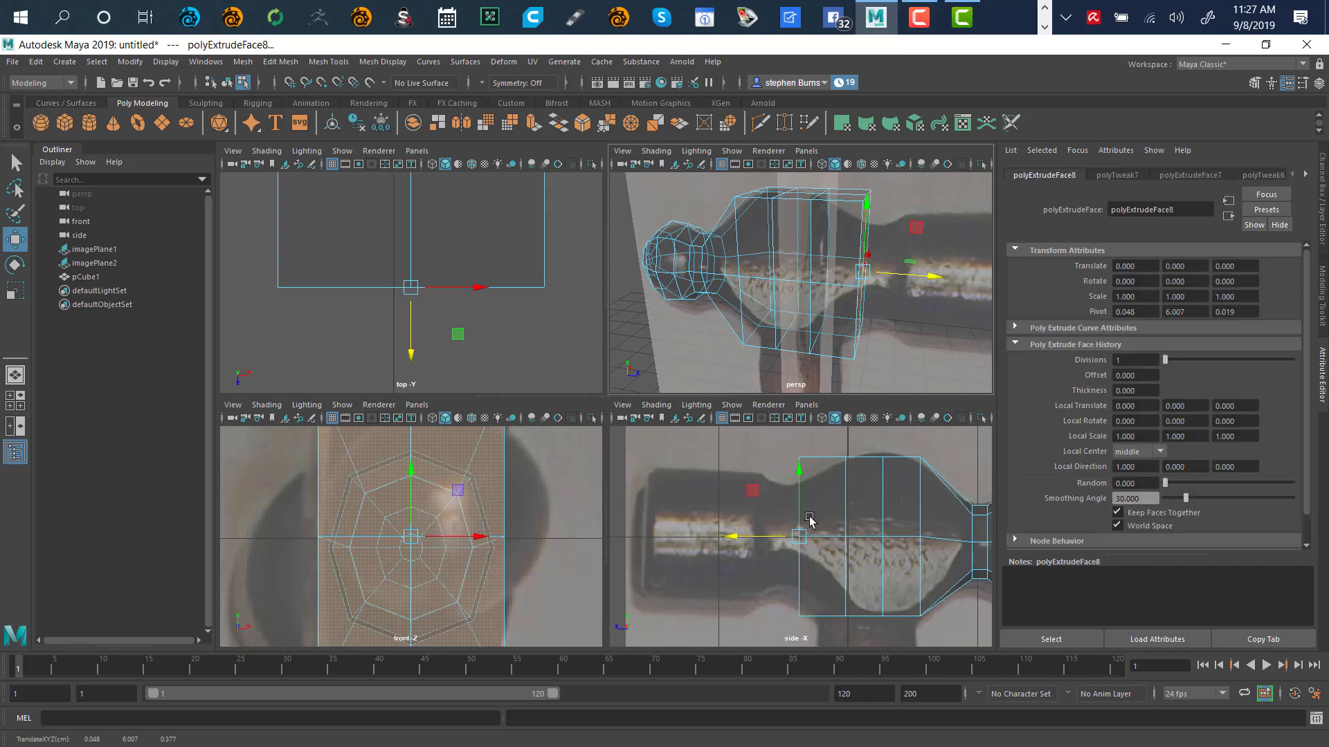
pyautogui.press('r')
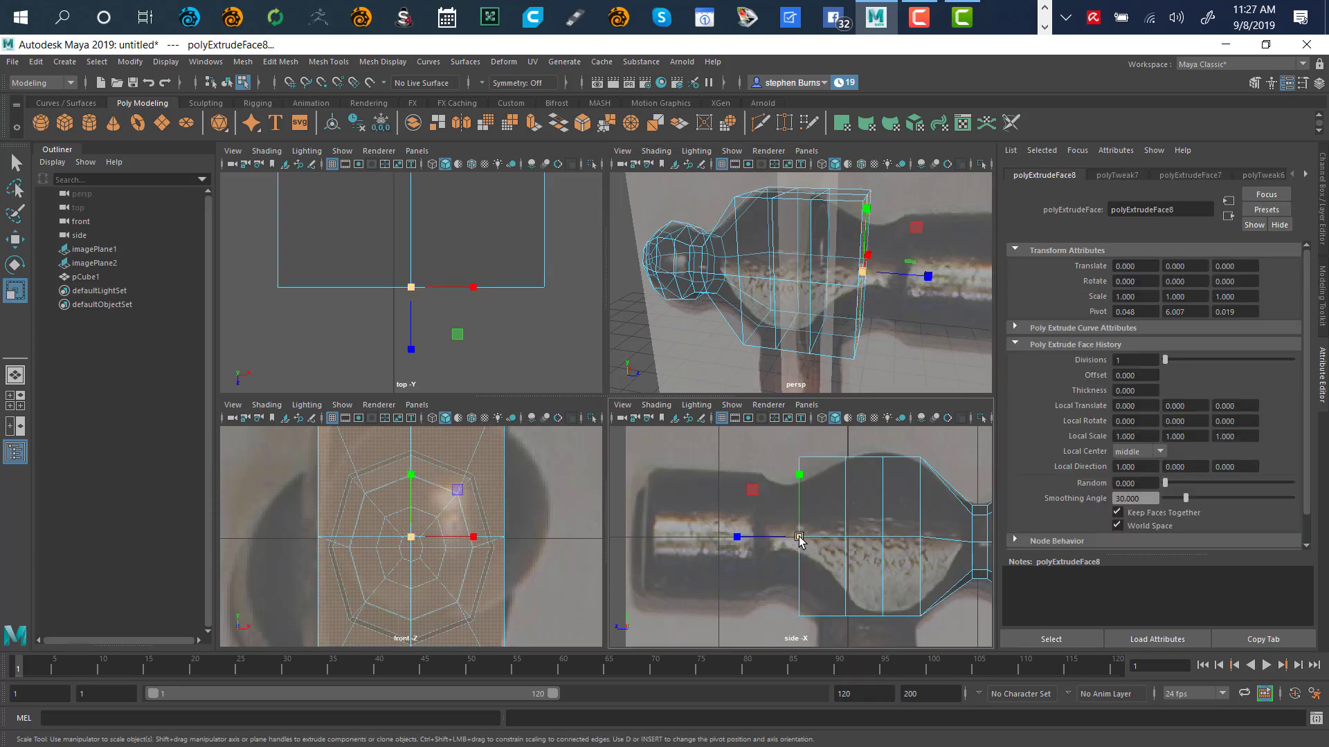
pyautogui.moveTo(799, 539); pyautogui.dragTo(768, 580)
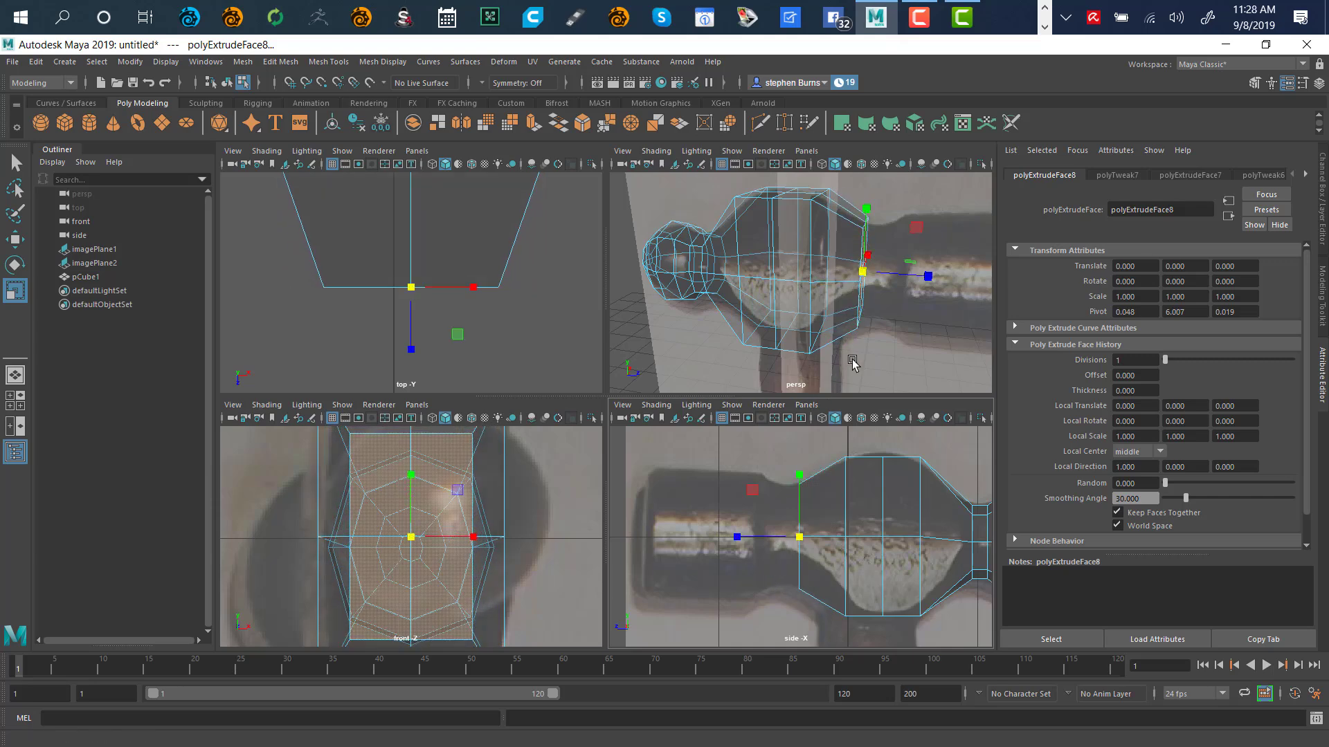
pyautogui.keyDown('alt'); pyautogui.moveTo(896, 319); pyautogui.dragTo(790, 332); pyautogui.keyUp('alt')
# Clear the selection, switch the mesh to vertex mode and maximise the perspective view
pyautogui.rightClick(916, 360)
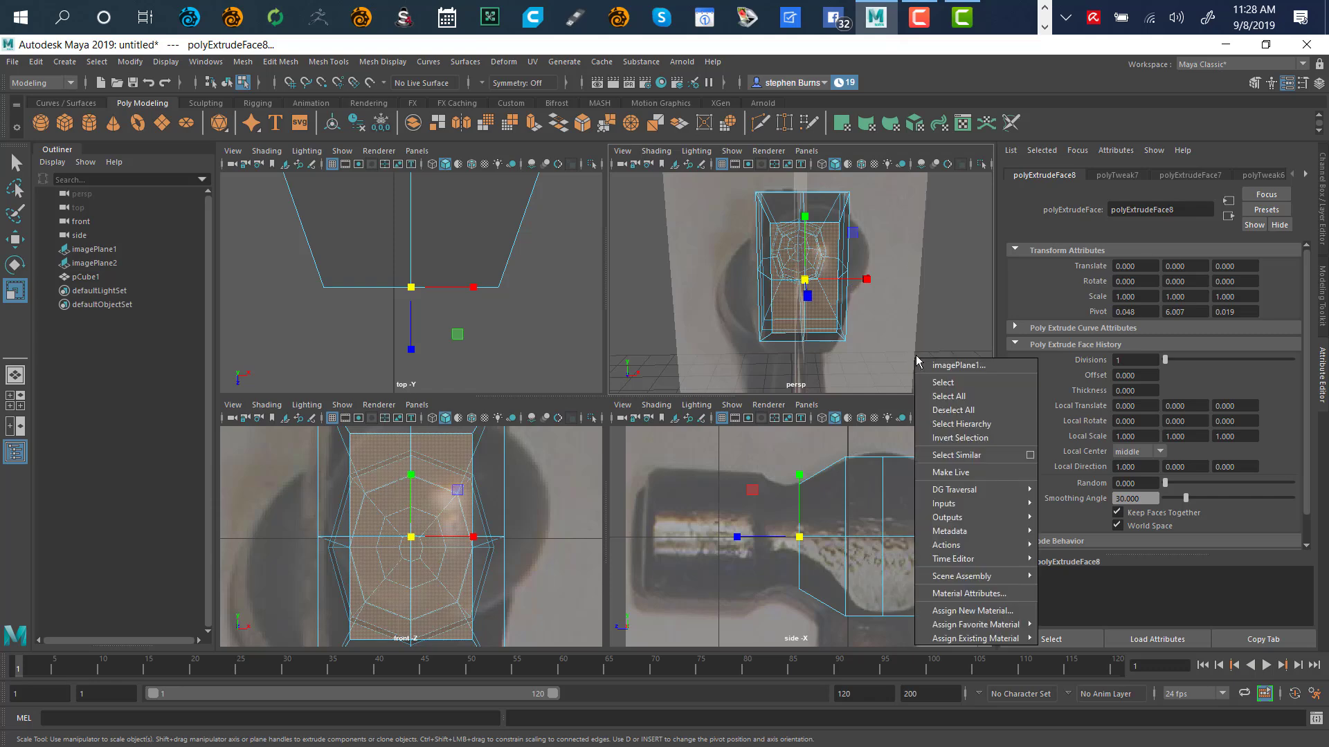
pyautogui.click(919, 339)
pyautogui.click(922, 352)
pyautogui.rightClick(922, 343)
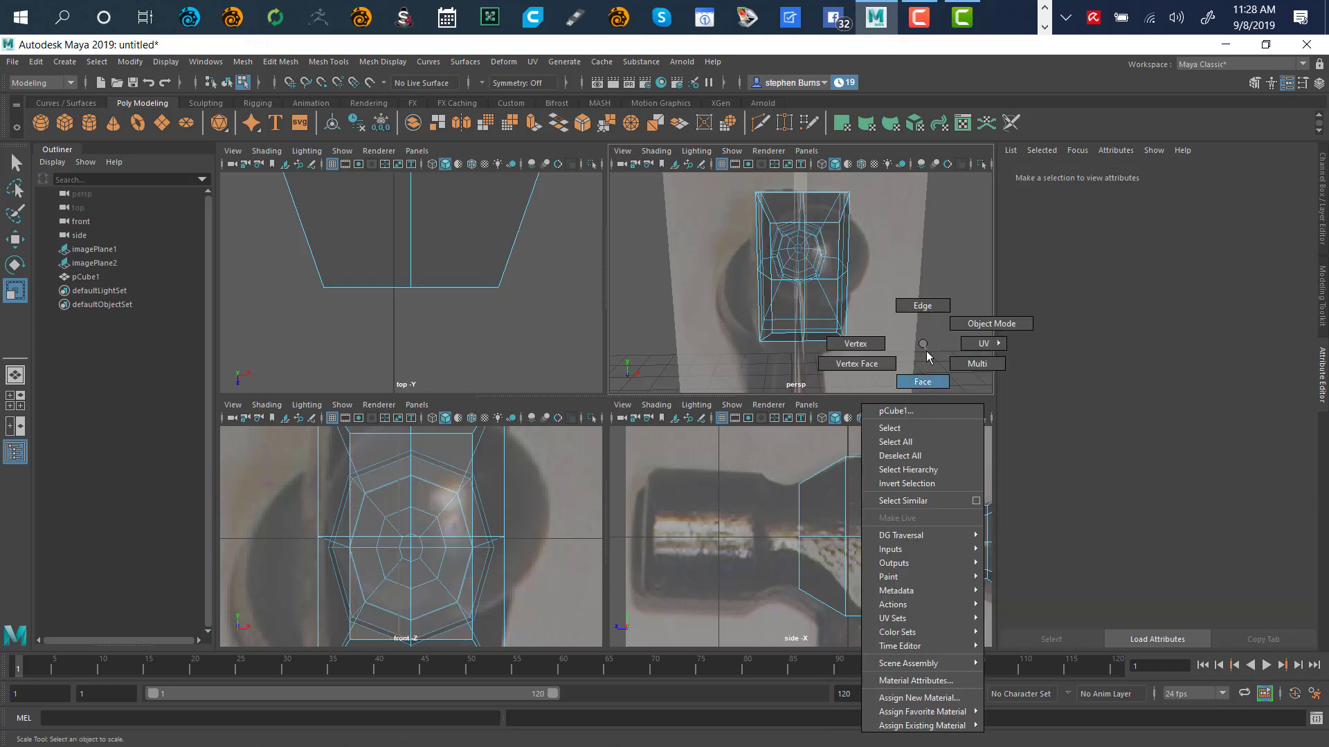
pyautogui.click(876, 346)
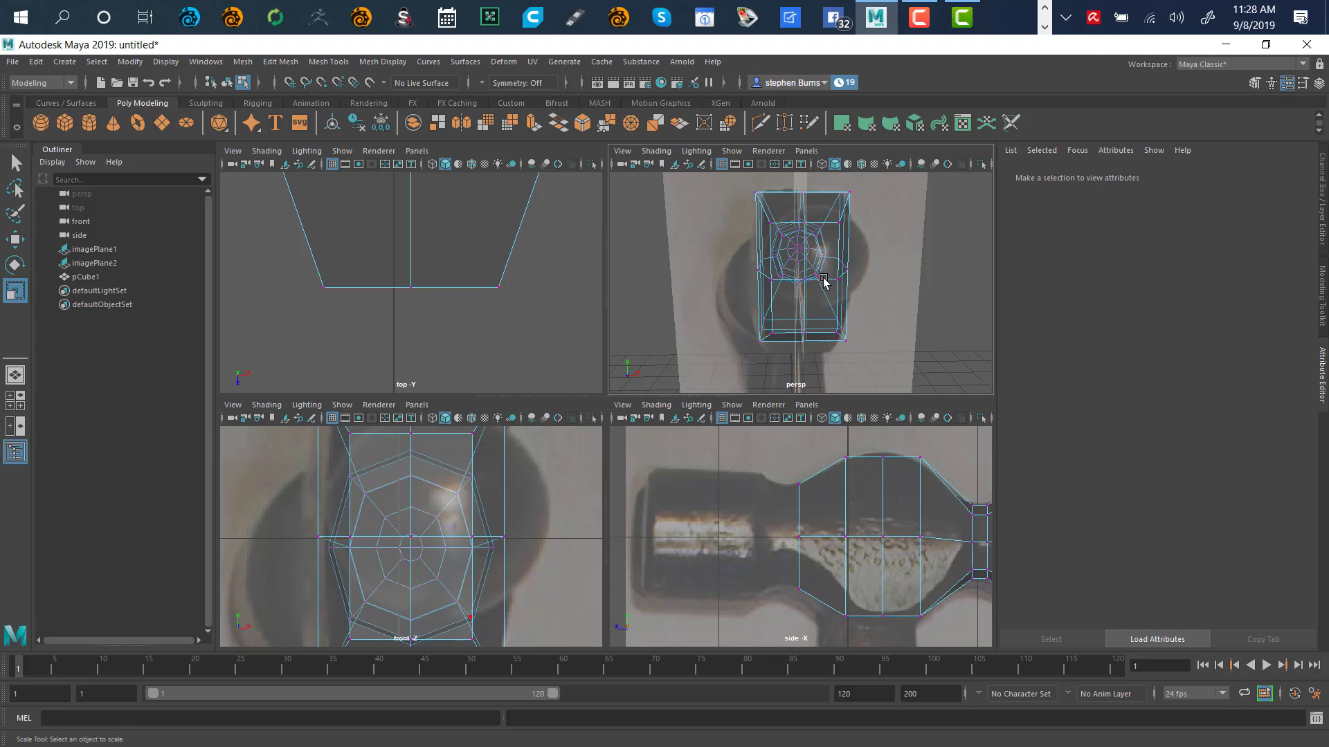
pyautogui.press('space')
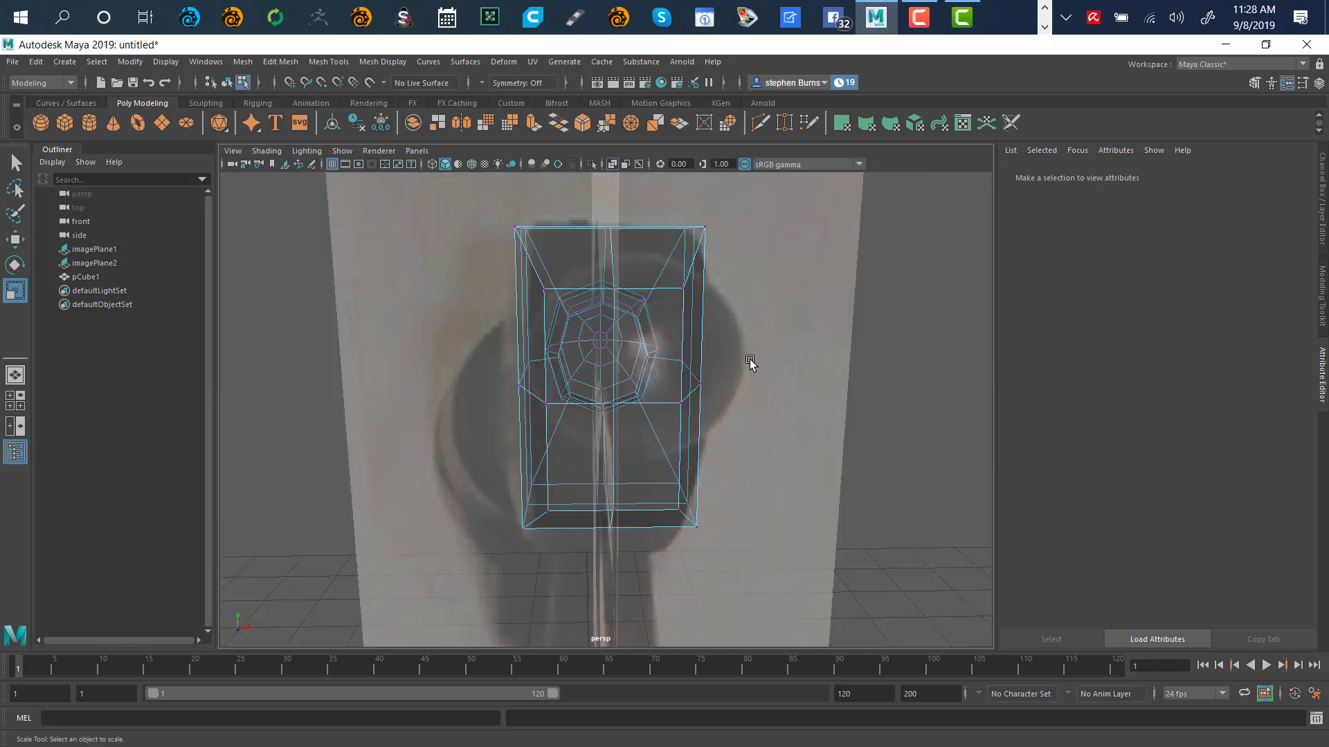
pyautogui.keyDown('alt'); pyautogui.moveTo(750, 361); pyautogui.dragTo(802, 374); pyautogui.keyUp('alt')
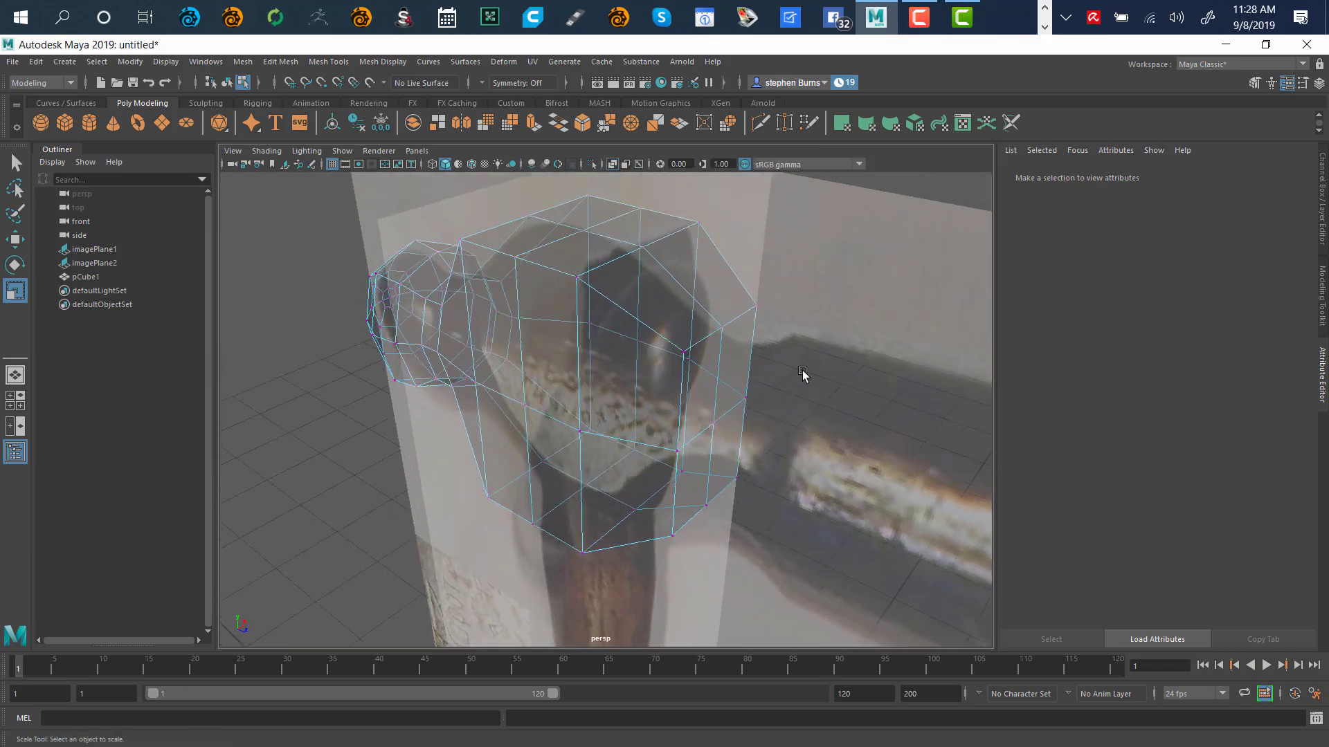
# Select the corner vertices of the extruded ring and maximise the front view
pyautogui.click(755, 307)
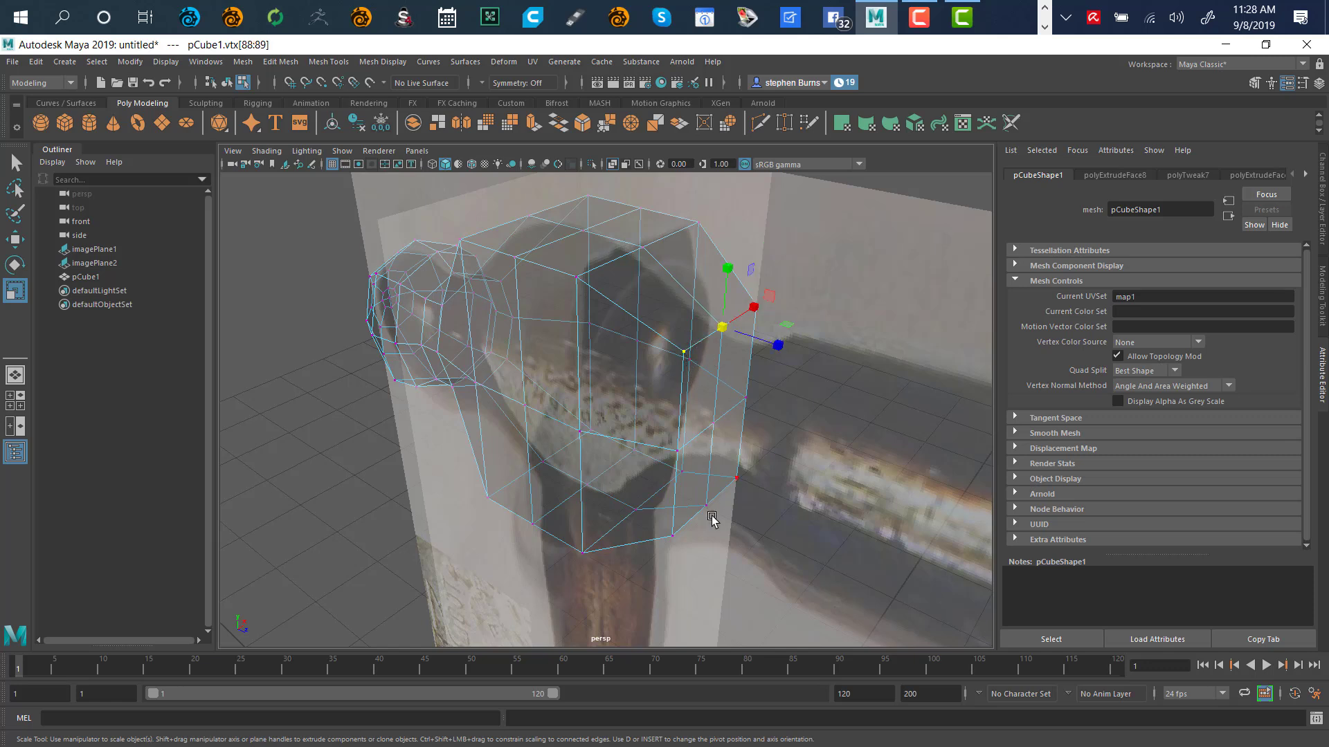
pyautogui.keyDown('shift'); pyautogui.click(672, 537); pyautogui.keyUp('shift')
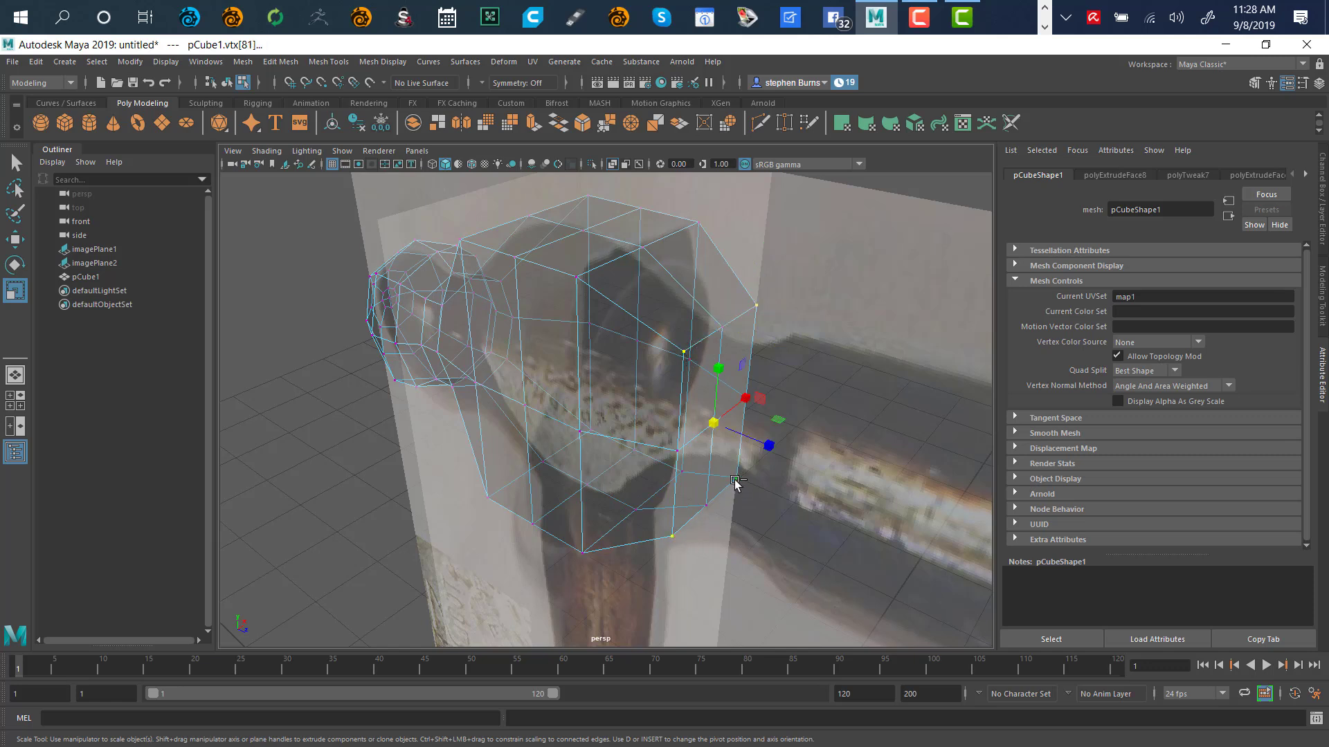
pyautogui.scroll(-1, 769, 433)
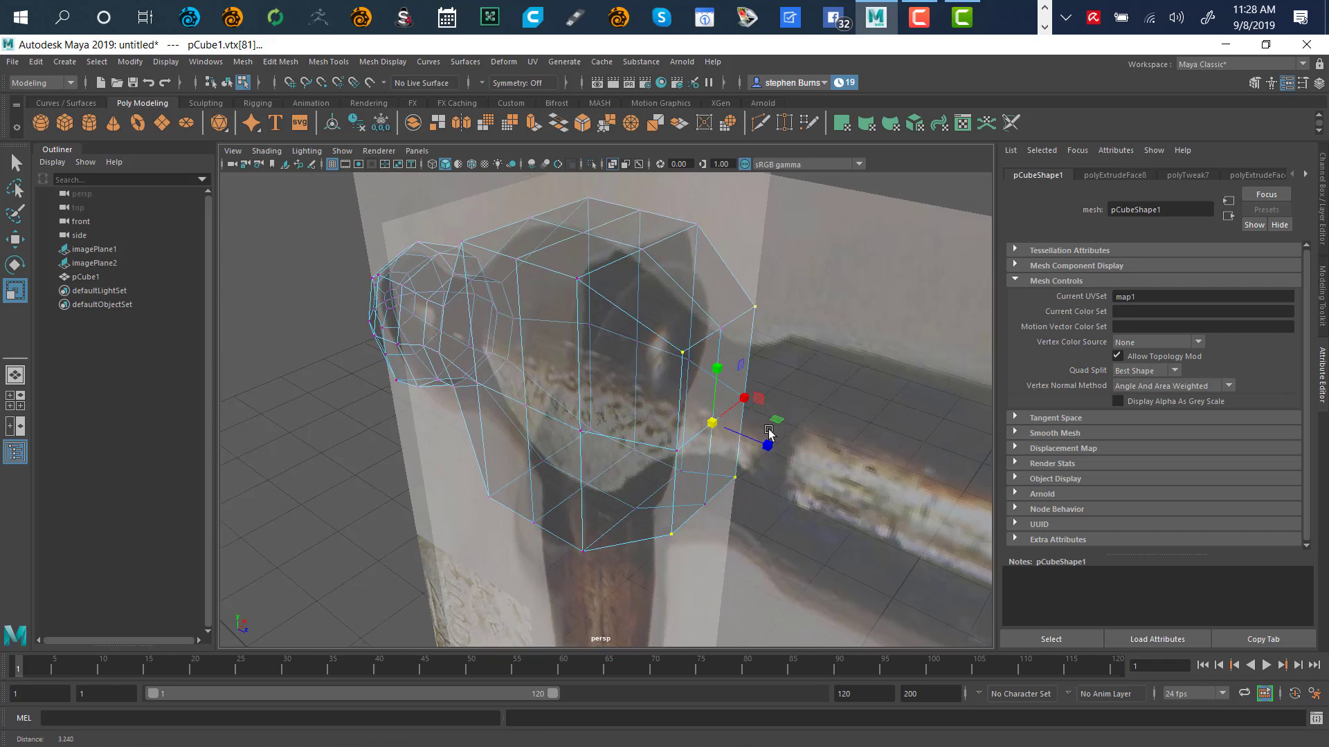
pyautogui.keyDown('alt'); pyautogui.moveTo(769, 433); pyautogui.dragTo(767, 401); pyautogui.keyUp('alt')
pyautogui.press('space')
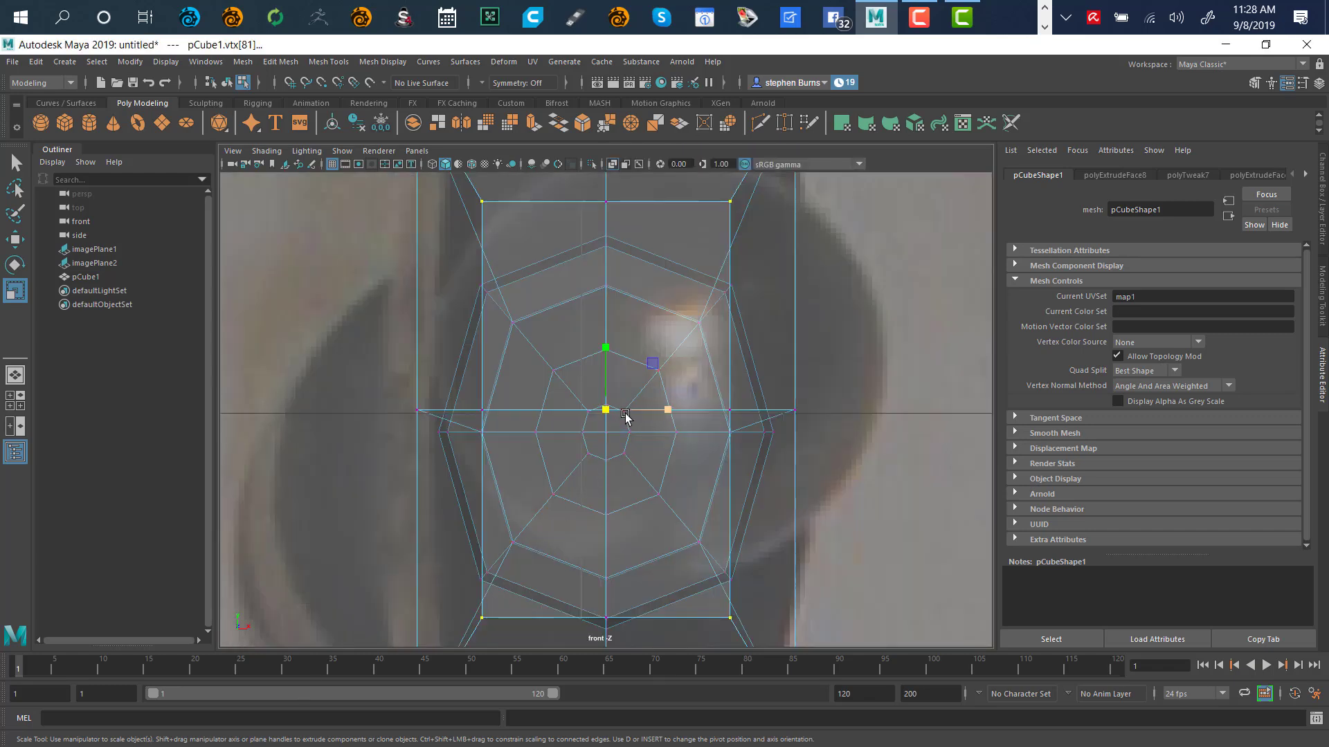
# Pull the corner vertices inward uniformly and vertically, then add the top and bottom vertices
pyautogui.moveTo(607, 410); pyautogui.dragTo(553, 530)
pyautogui.moveTo(605, 352); pyautogui.dragTo(608, 356)
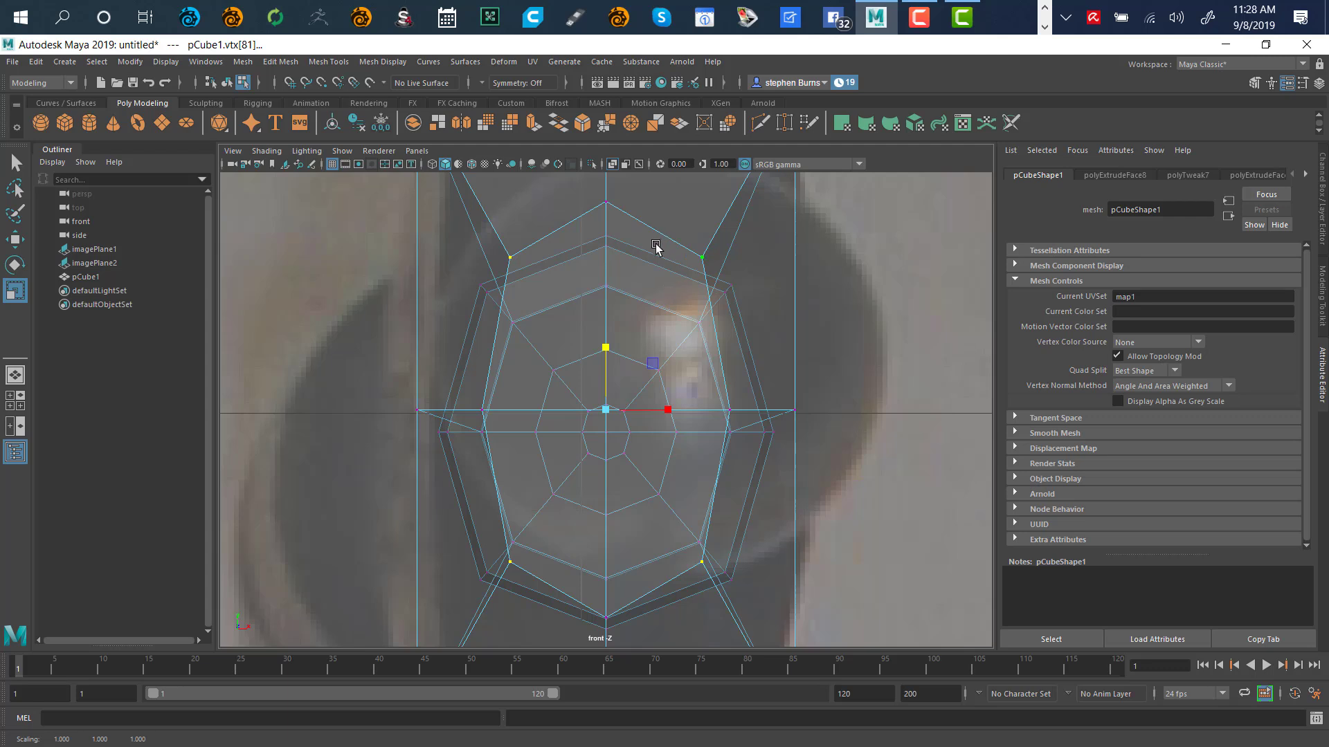
pyautogui.keyDown('shift'); pyautogui.click(606, 204); pyautogui.keyUp('shift')
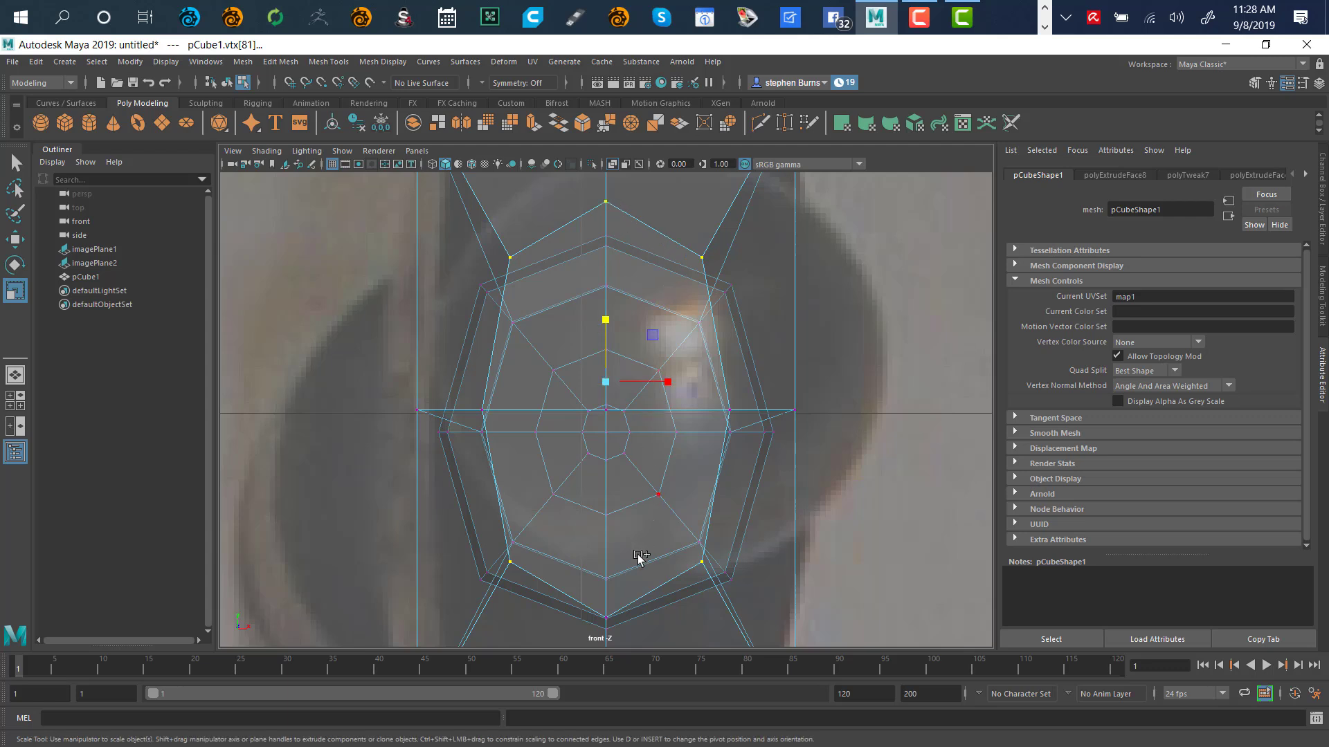
pyautogui.keyDown('shift'); pyautogui.click(608, 618); pyautogui.keyUp('shift')
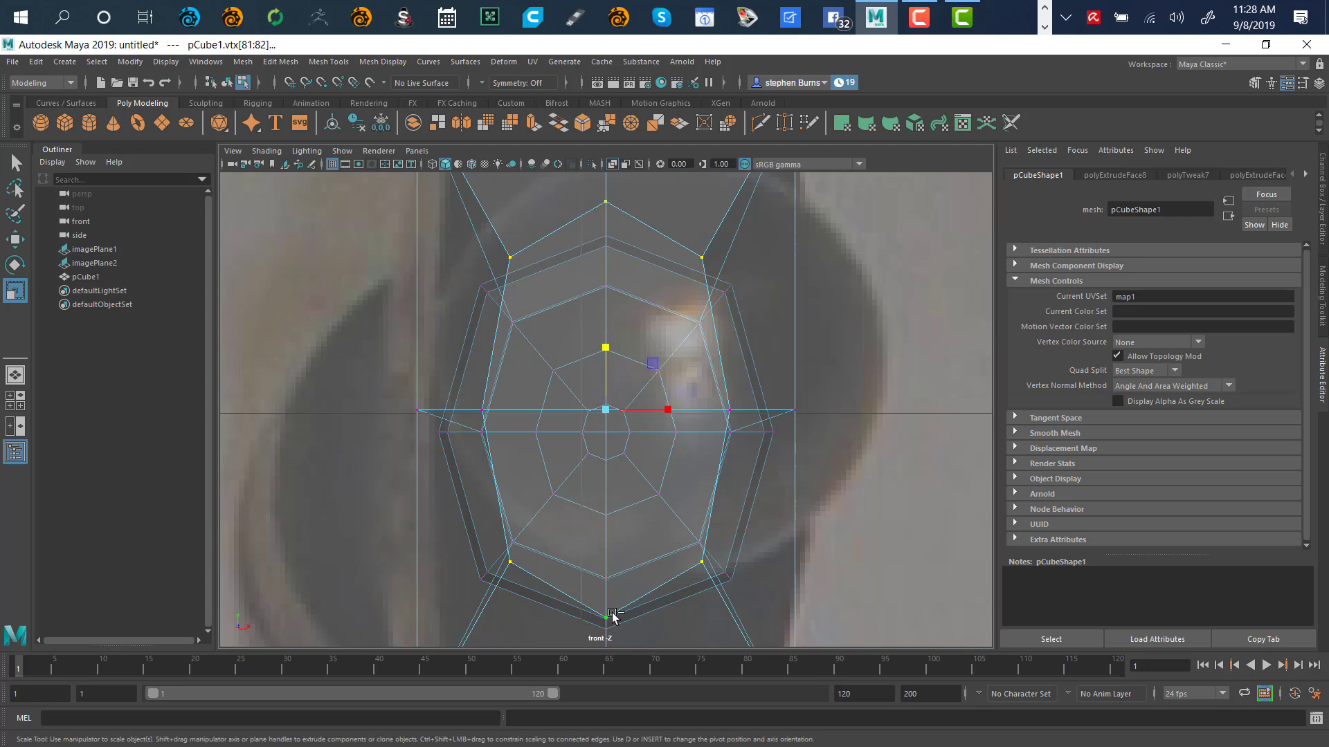
# Squeeze the selected ring vertices slightly in Y from an angled perspective view
pyautogui.press('space')
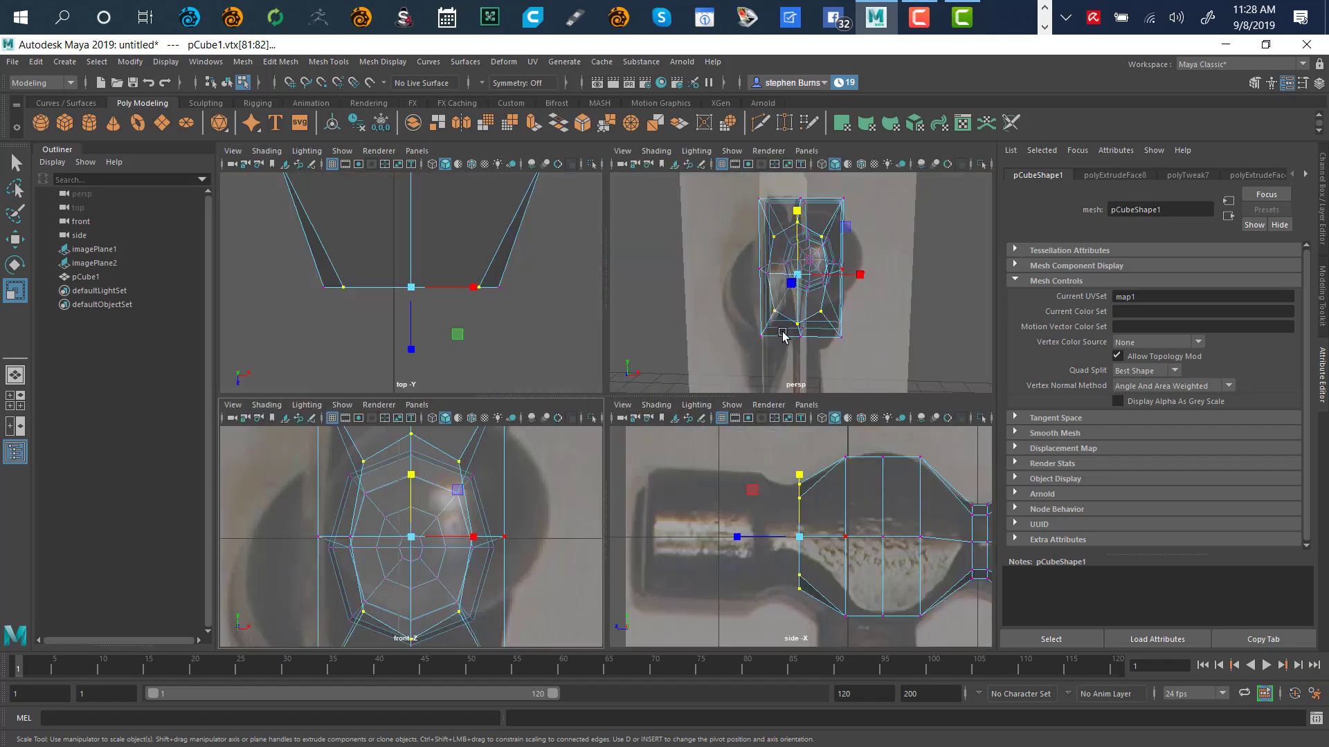
pyautogui.press('space')
pyautogui.keyDown('alt'); pyautogui.moveTo(776, 423); pyautogui.dragTo(654, 441); pyautogui.keyUp('alt')
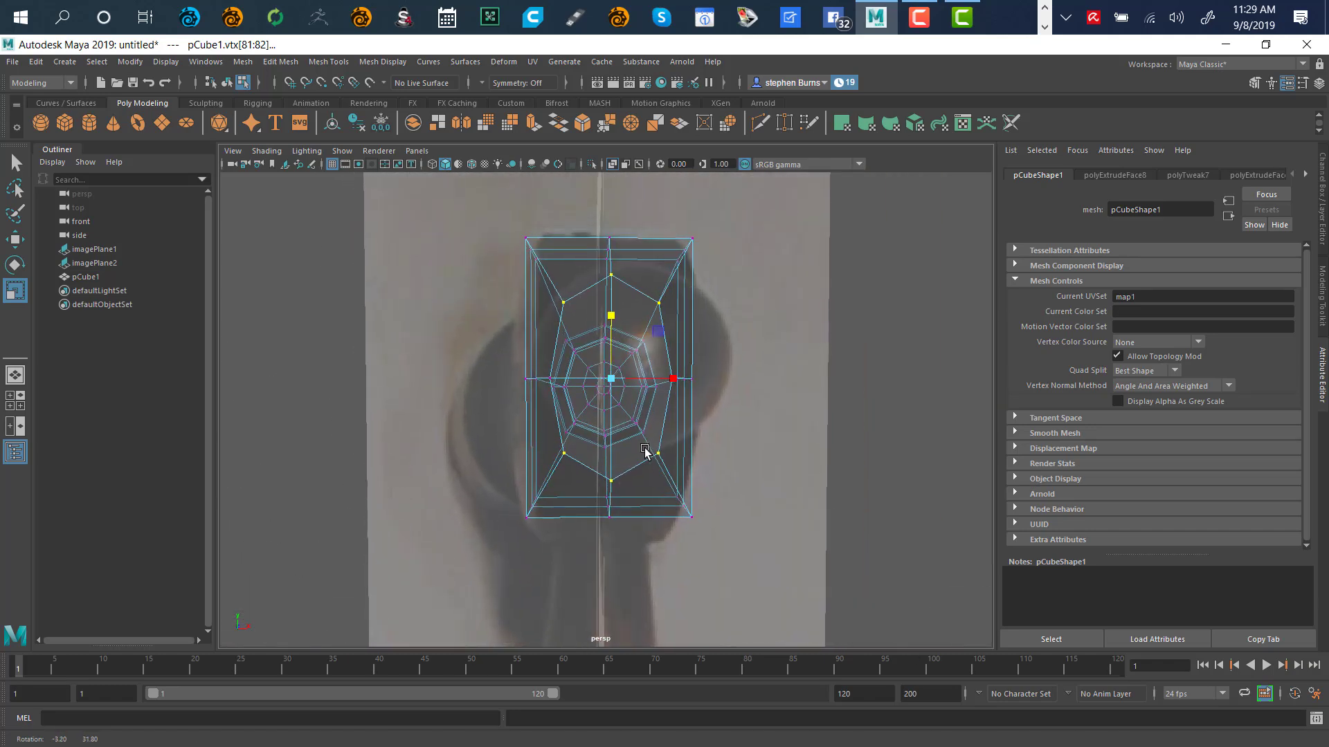
pyautogui.moveTo(610, 319); pyautogui.dragTo(613, 320)
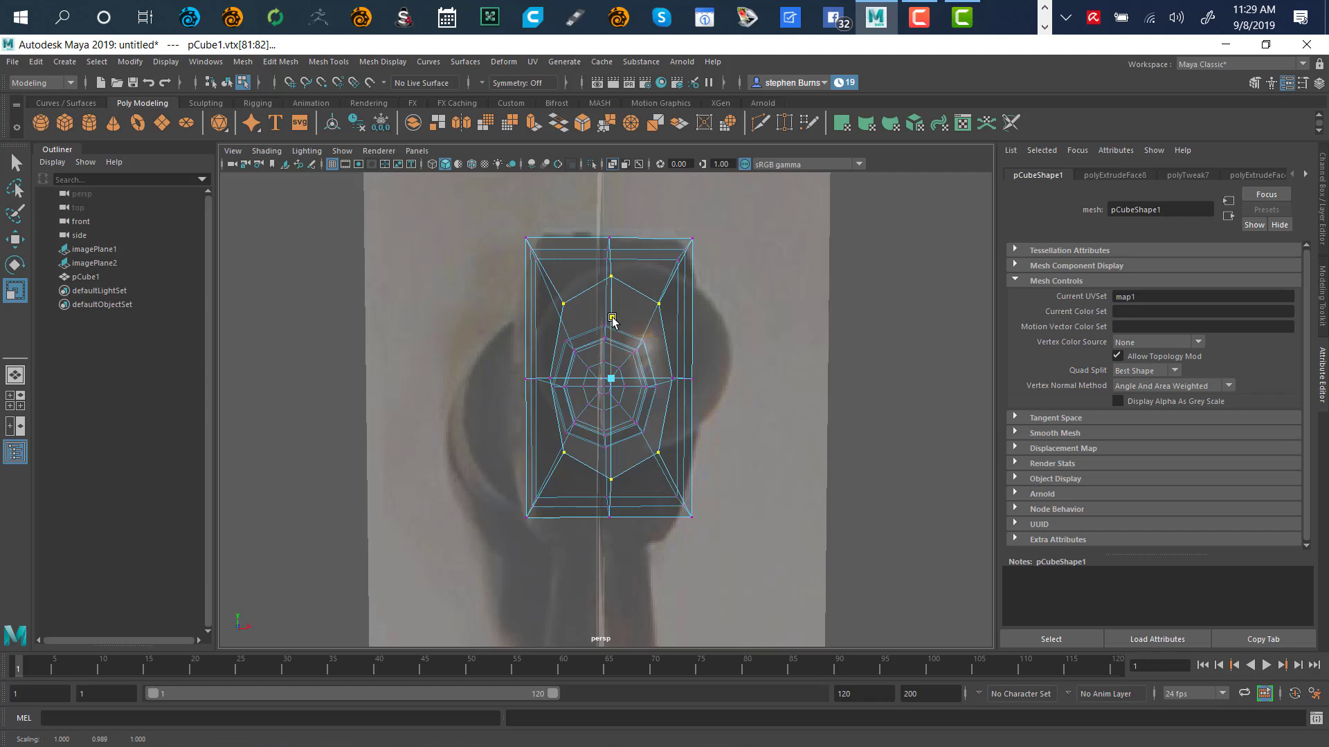
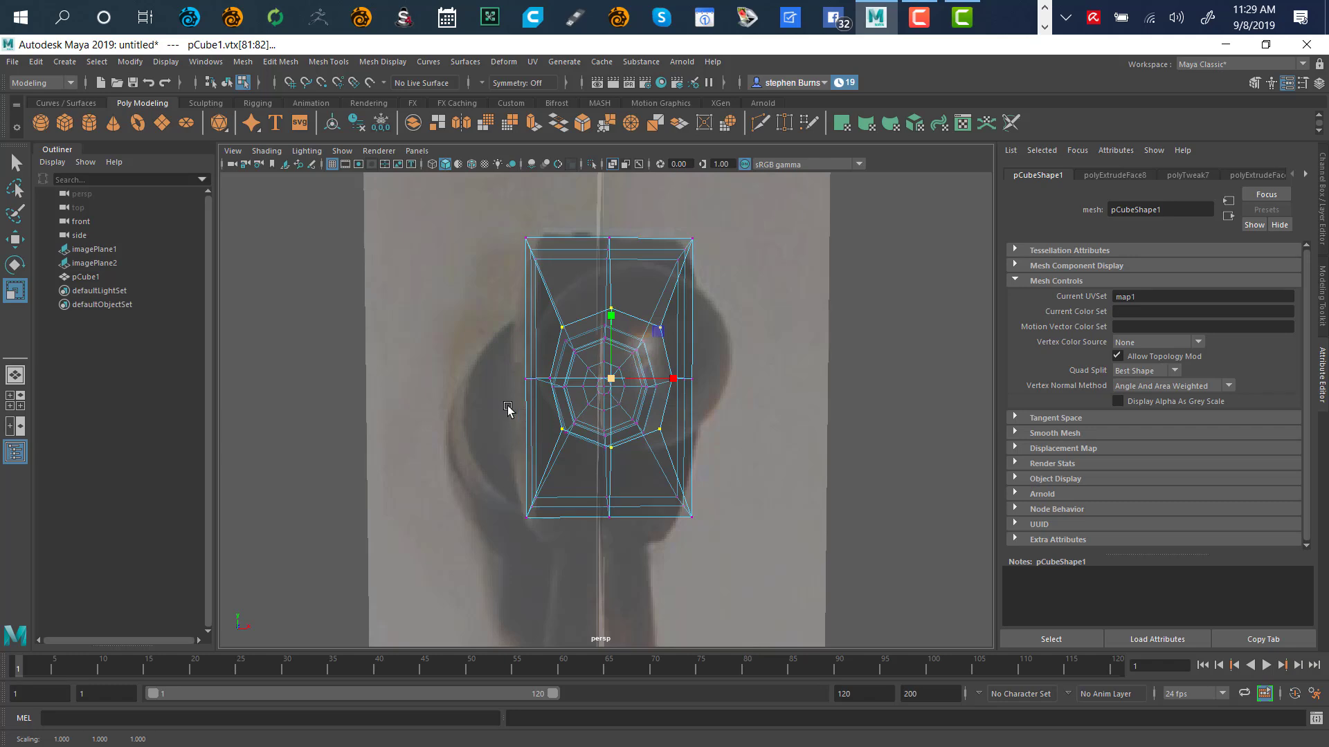
# Add one more neck vertex to the selected ring, checking it from both sides
pyautogui.keyDown('alt'); pyautogui.moveTo(507, 409); pyautogui.dragTo(586, 407); pyautogui.keyUp('alt')
pyautogui.keyDown('shift'); pyautogui.click(670, 391); pyautogui.keyUp('shift')
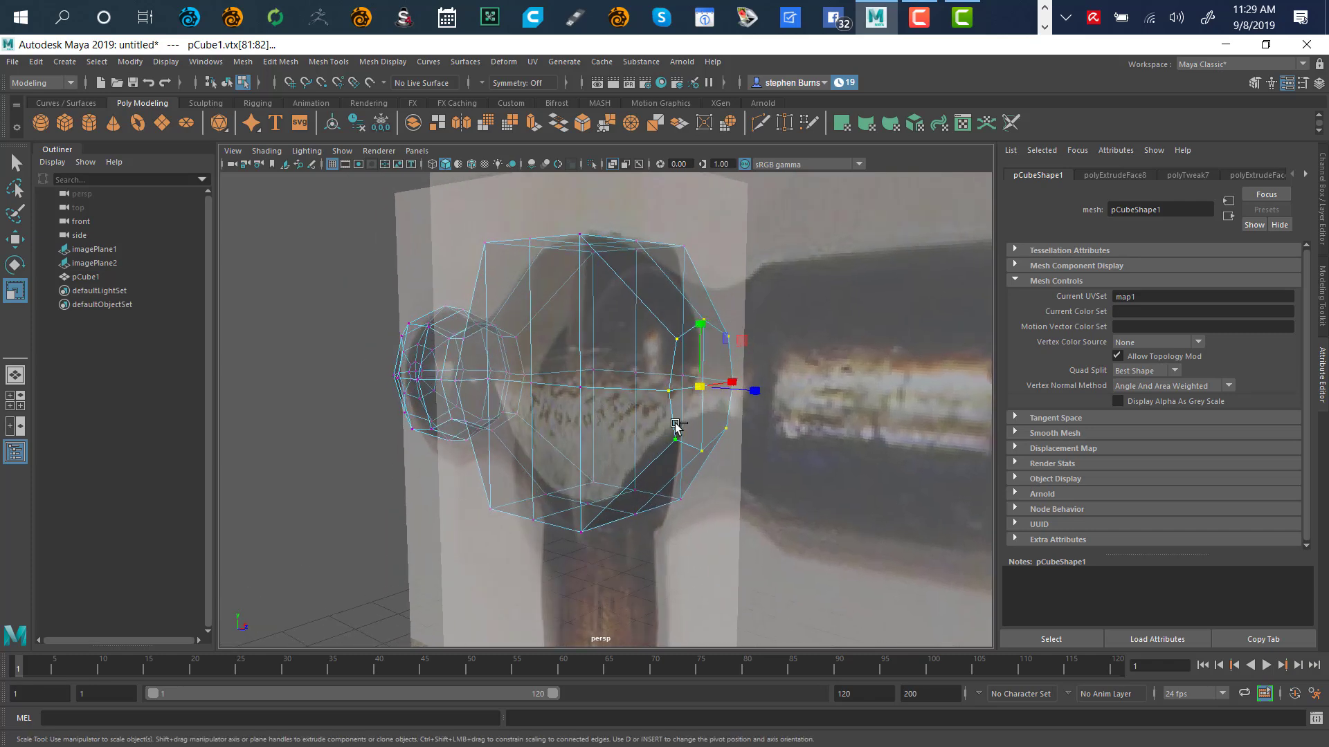
pyautogui.keyDown('alt'); pyautogui.moveTo(829, 361); pyautogui.dragTo(724, 351); pyautogui.keyUp('alt')
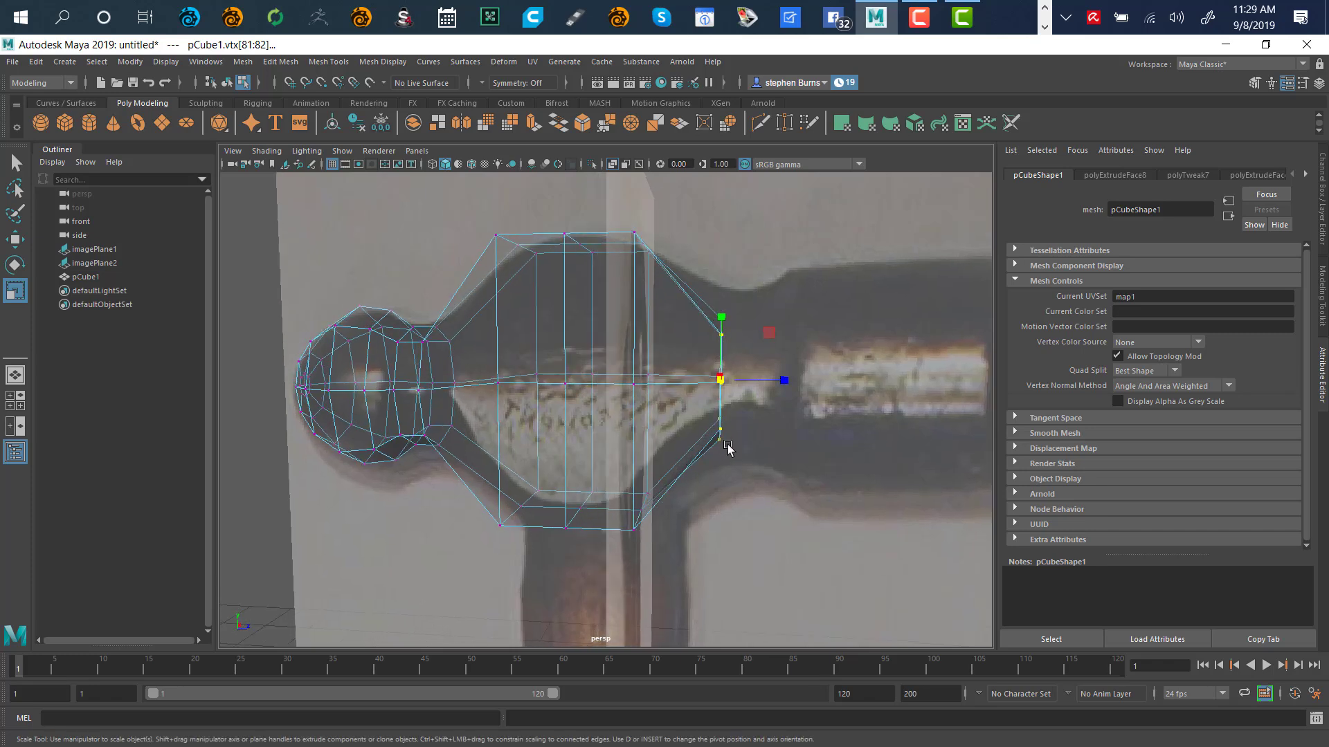
# In the side view, scale the neck vertex ring about 1.3× vertically to flare the head
pyautogui.press('space')
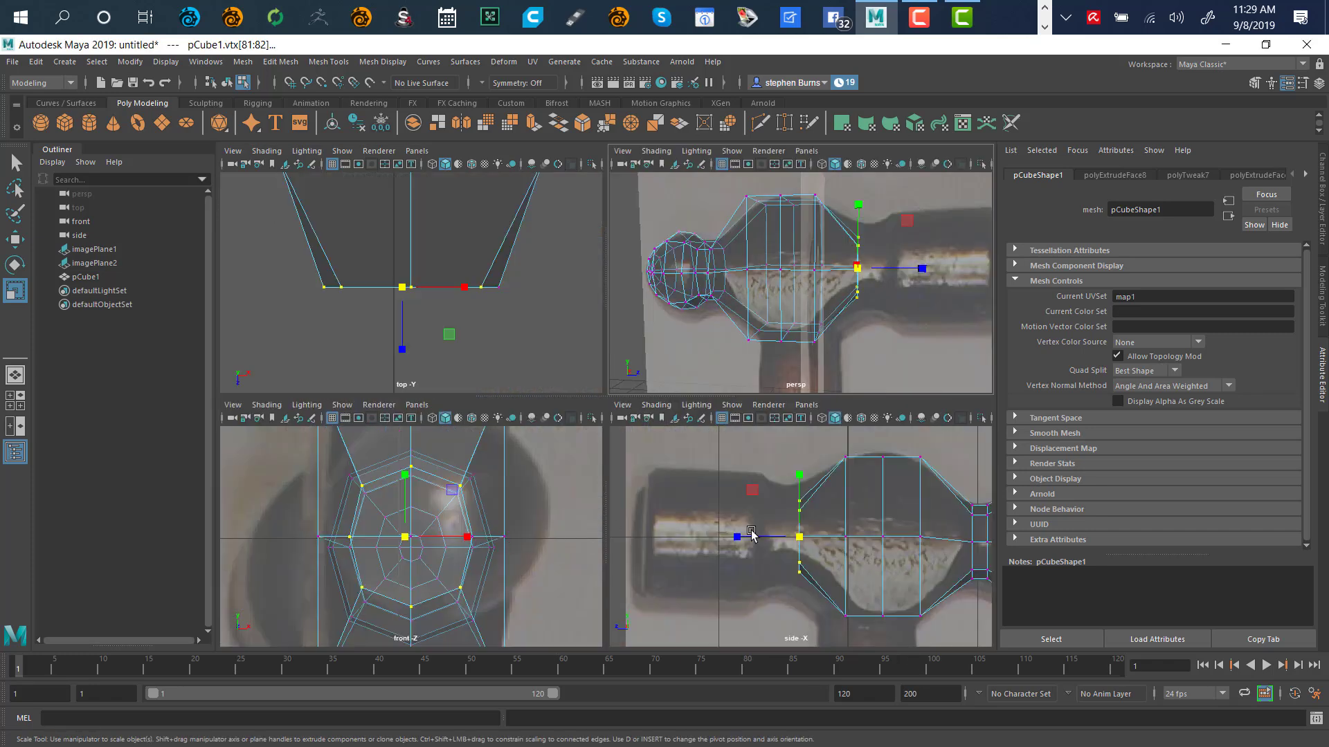
pyautogui.press('space')
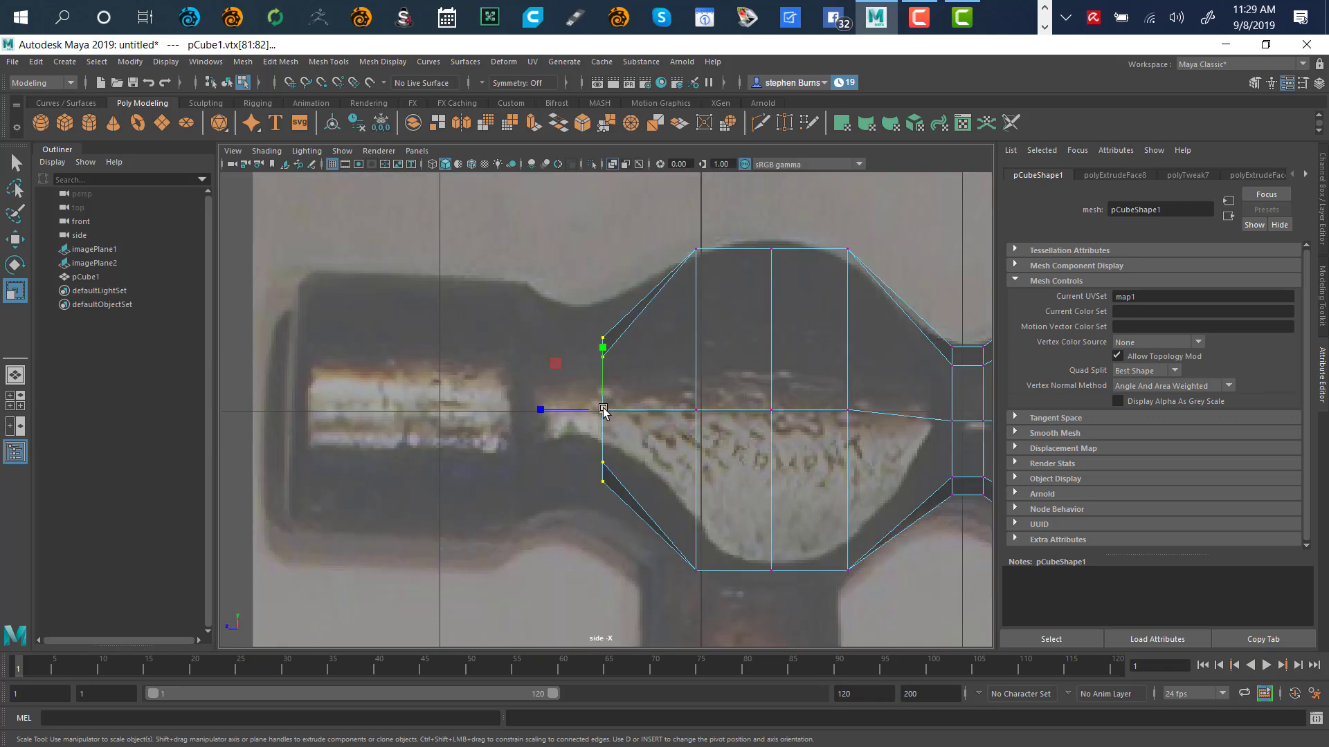
pyautogui.moveTo(604, 410); pyautogui.dragTo(626, 418)
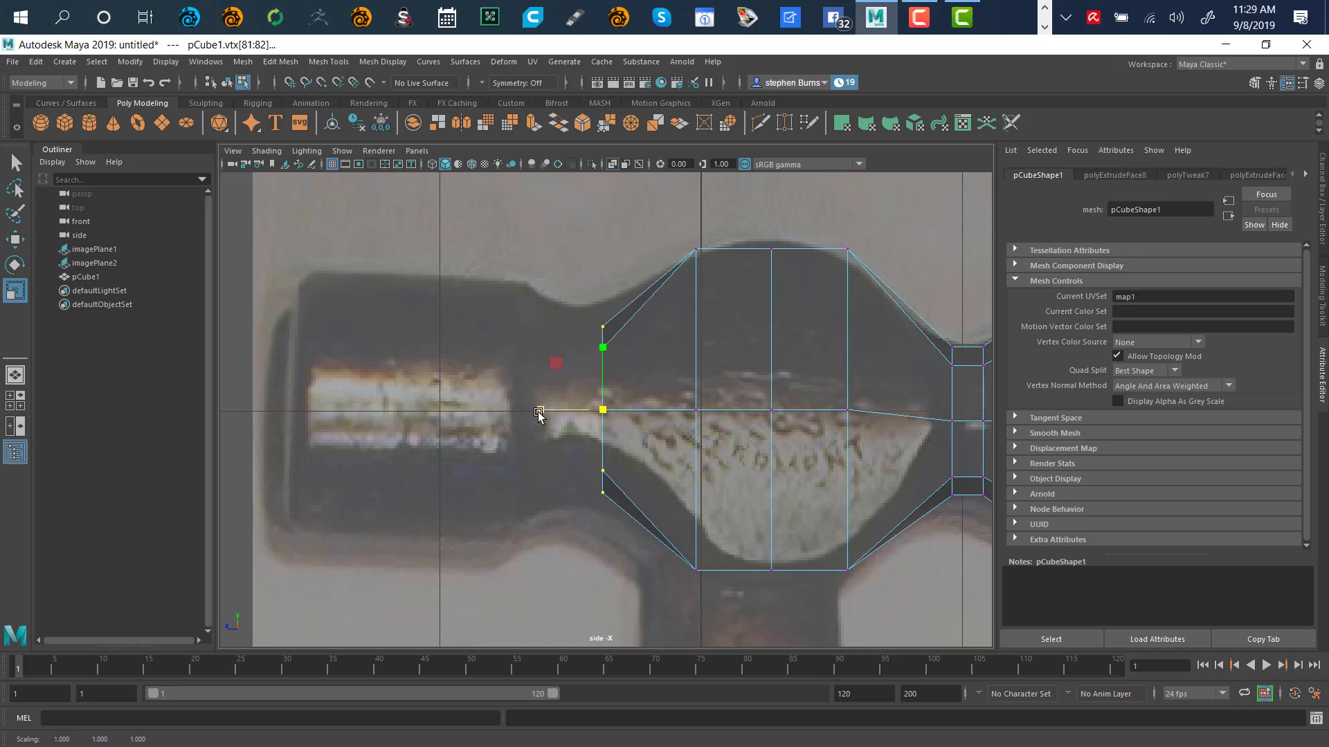
pyautogui.moveTo(543, 413); pyautogui.dragTo(586, 413)
pyautogui.moveTo(604, 413); pyautogui.dragTo(634, 419)
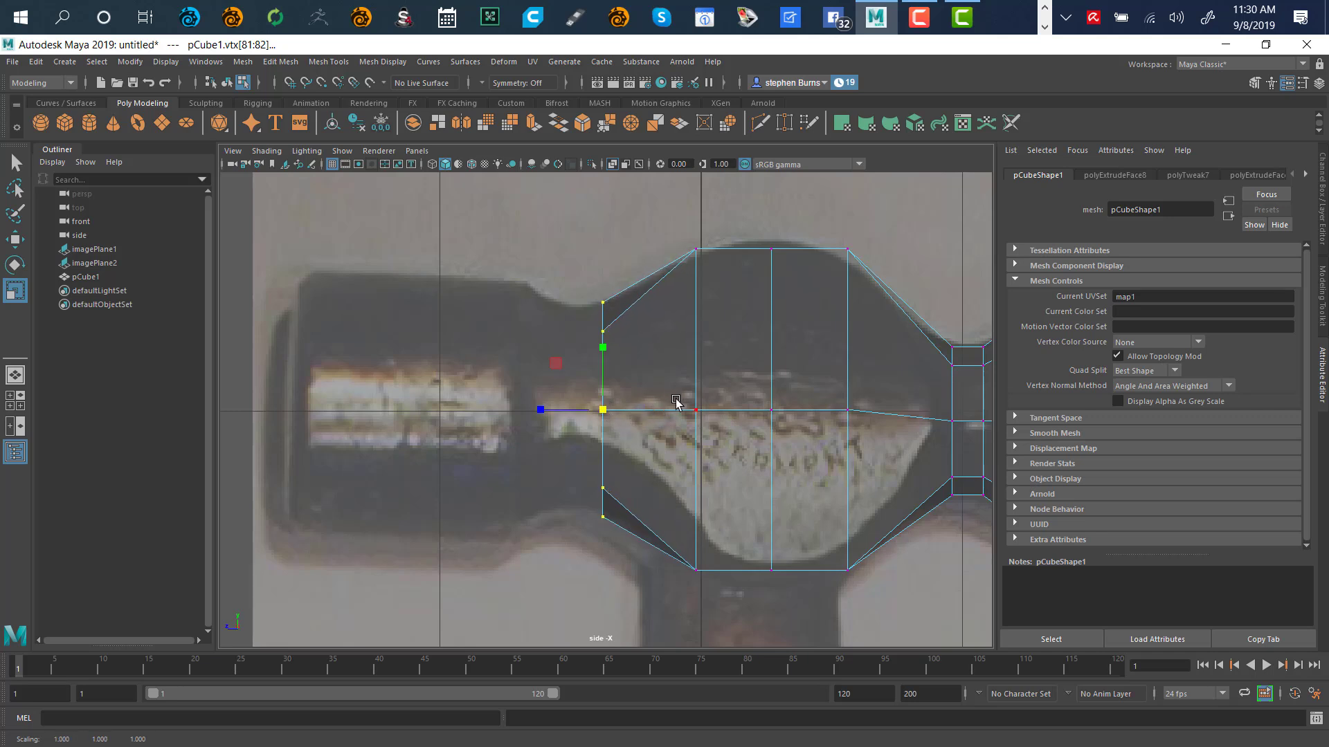
pyautogui.press('space')
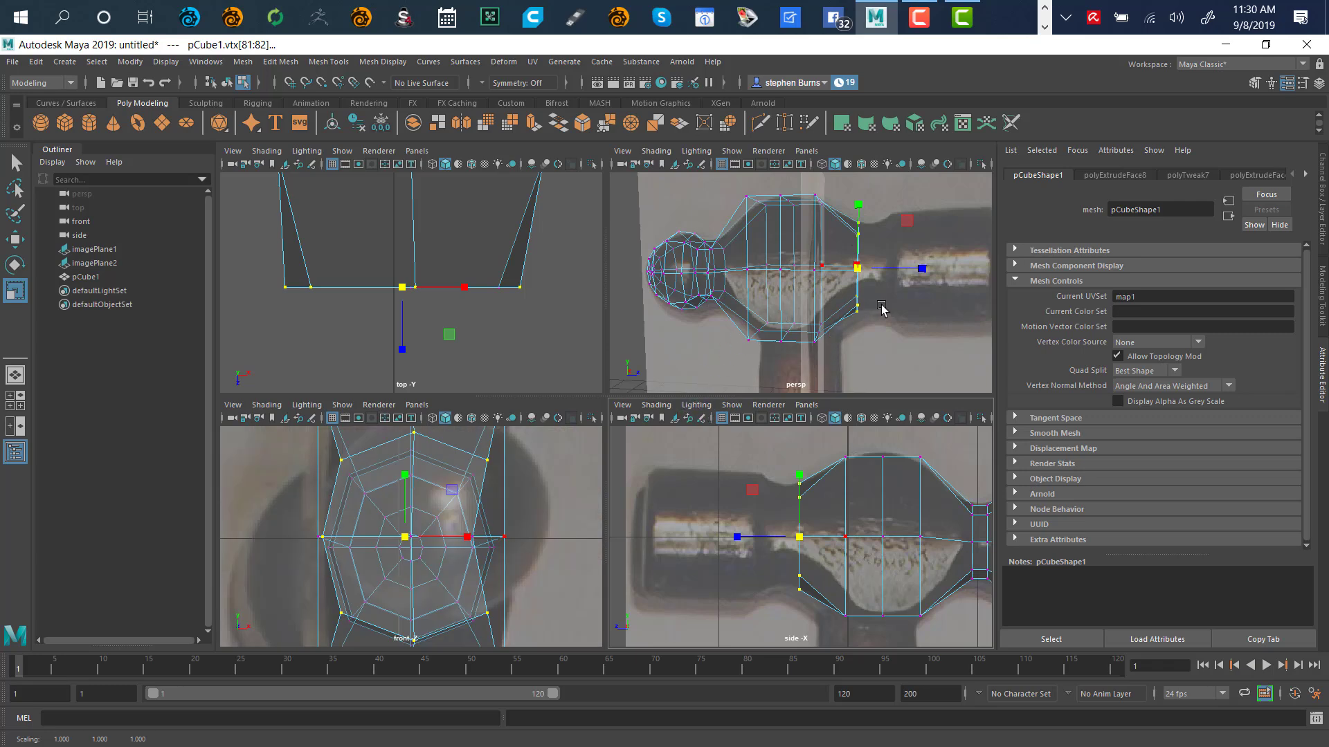
pyautogui.keyDown('alt'); pyautogui.moveTo(881, 306); pyautogui.dragTo(881, 271); pyautogui.keyUp('alt')
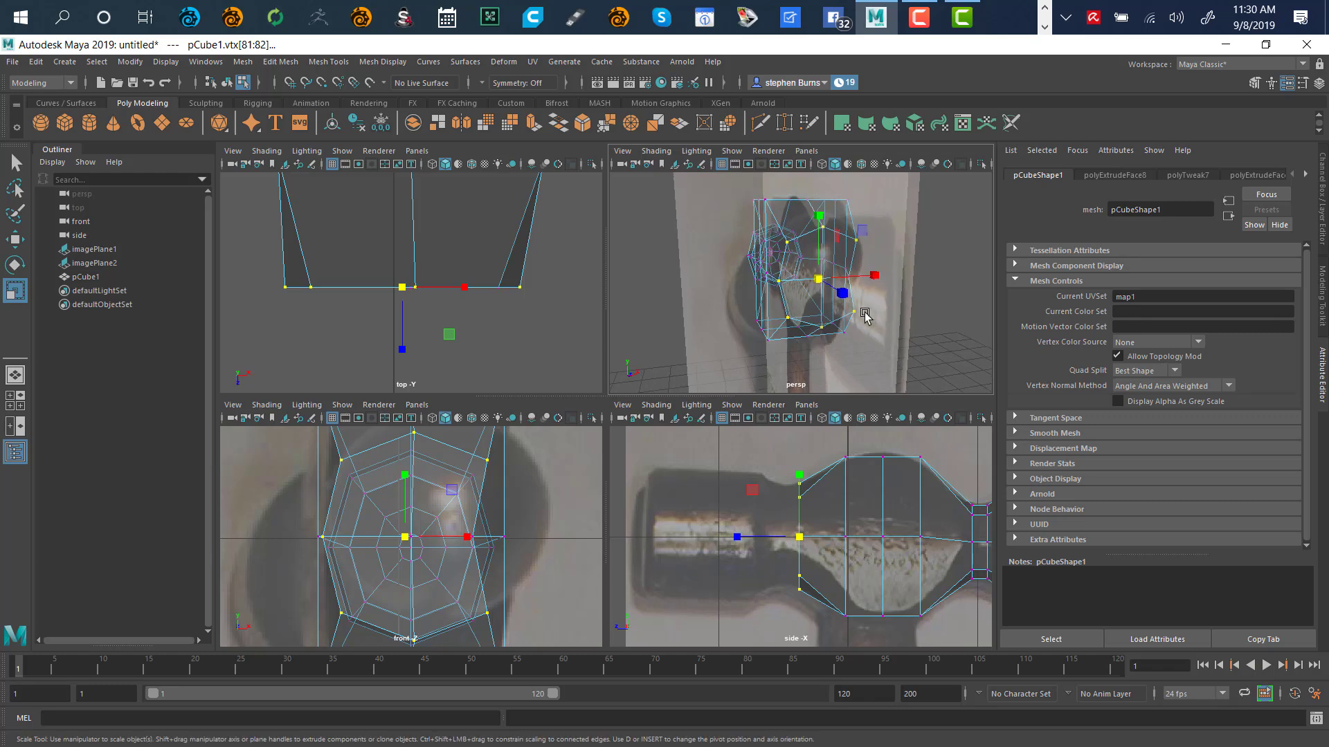
pyautogui.press('space')
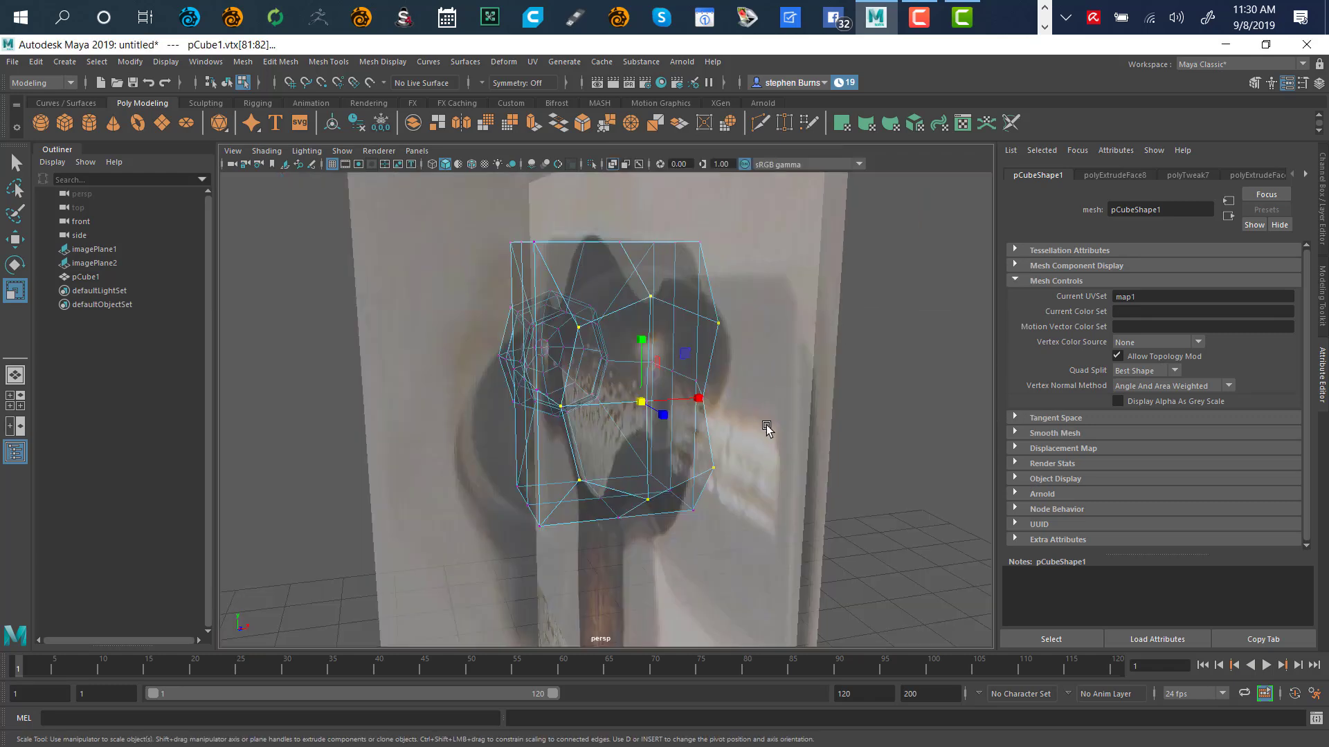
# Select side vertex vtx[86] and move it outward along X
pyautogui.keyDown('alt'); pyautogui.moveTo(735, 377); pyautogui.dragTo(820, 367); pyautogui.keyUp('alt')
pyautogui.click(809, 394)
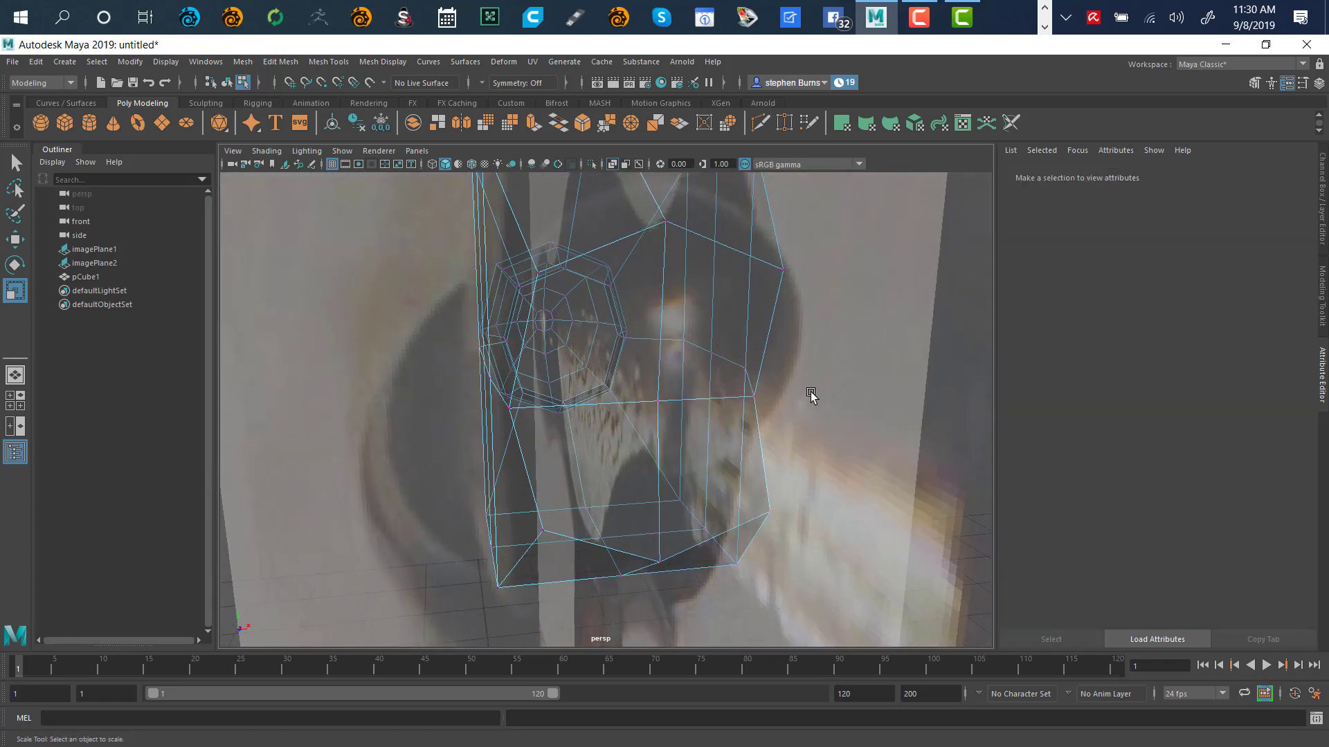
pyautogui.click(755, 397)
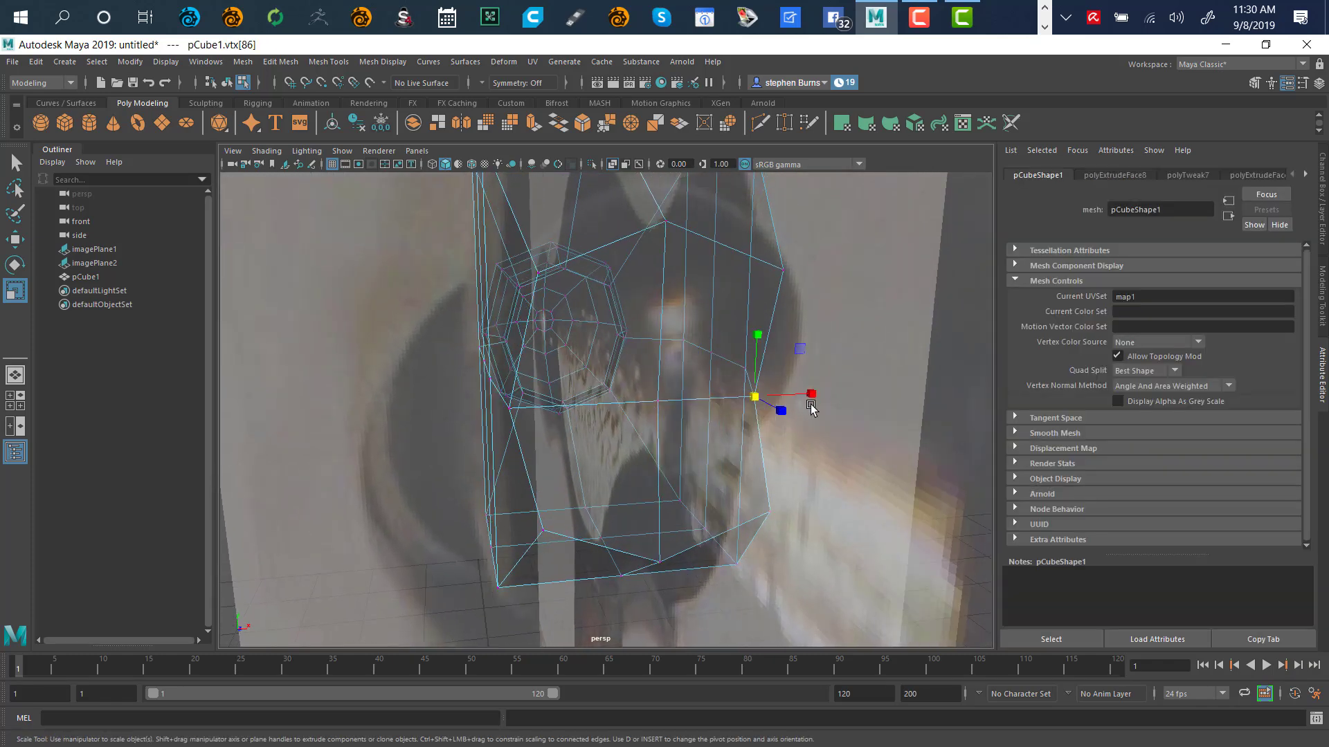
pyautogui.press('w')
pyautogui.moveTo(815, 394); pyautogui.dragTo(863, 390)
pyautogui.keyDown('alt'); pyautogui.moveTo(837, 478); pyautogui.dragTo(813, 442); pyautogui.keyUp('alt')
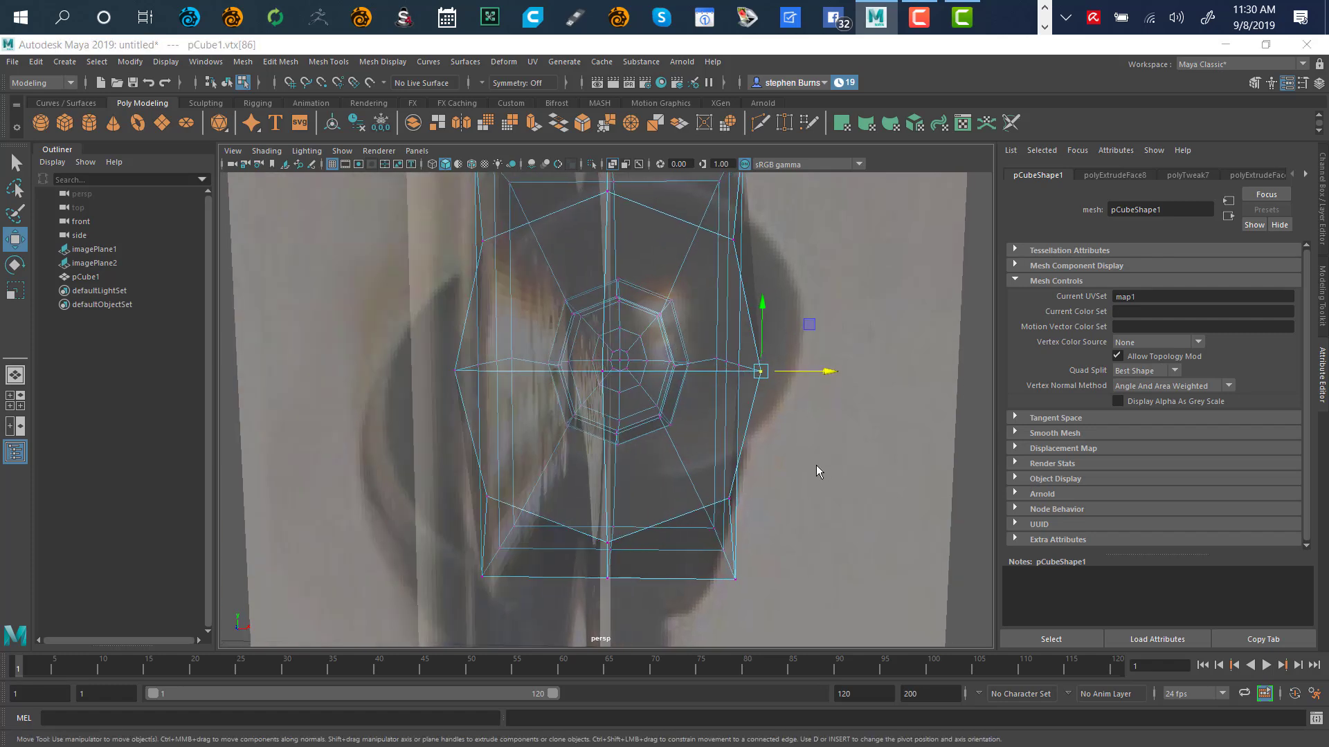
# Fine-tune vtx[86] in the front view to match the reference, then deselect
pyautogui.press('space')
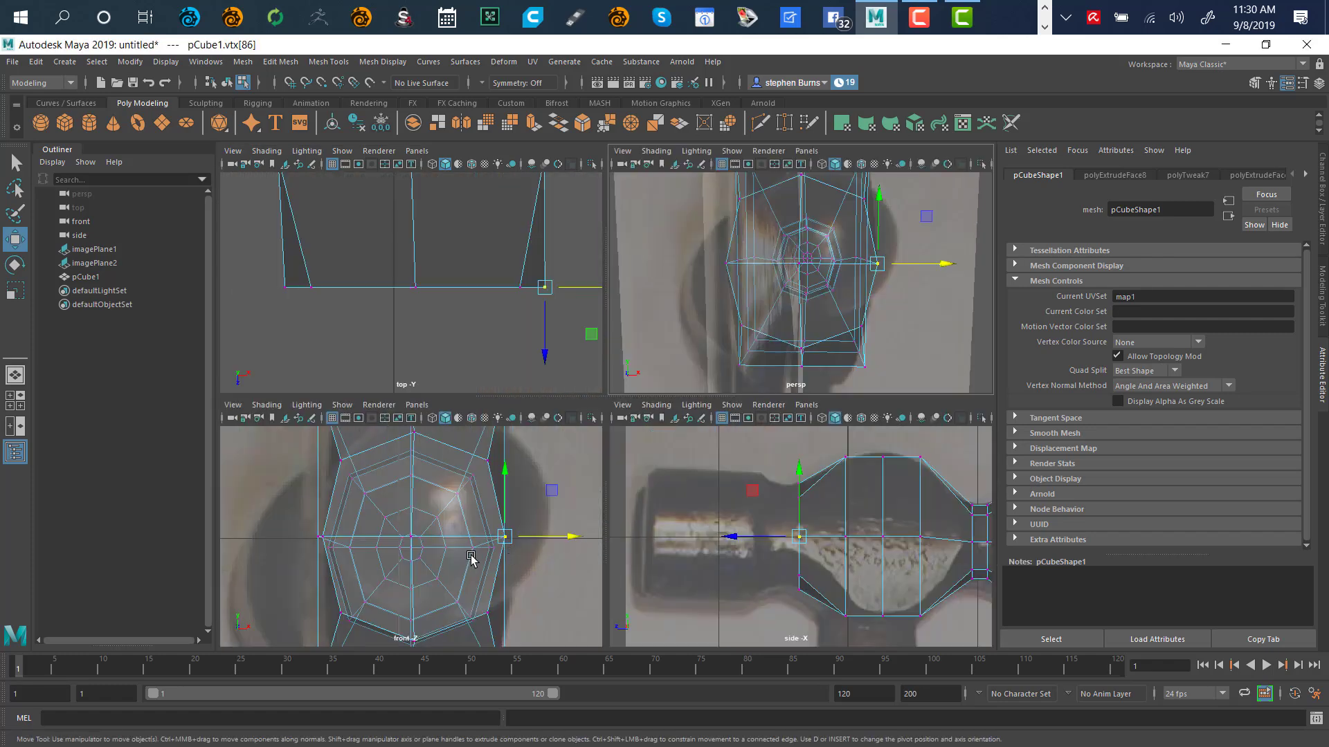
pyautogui.press('space')
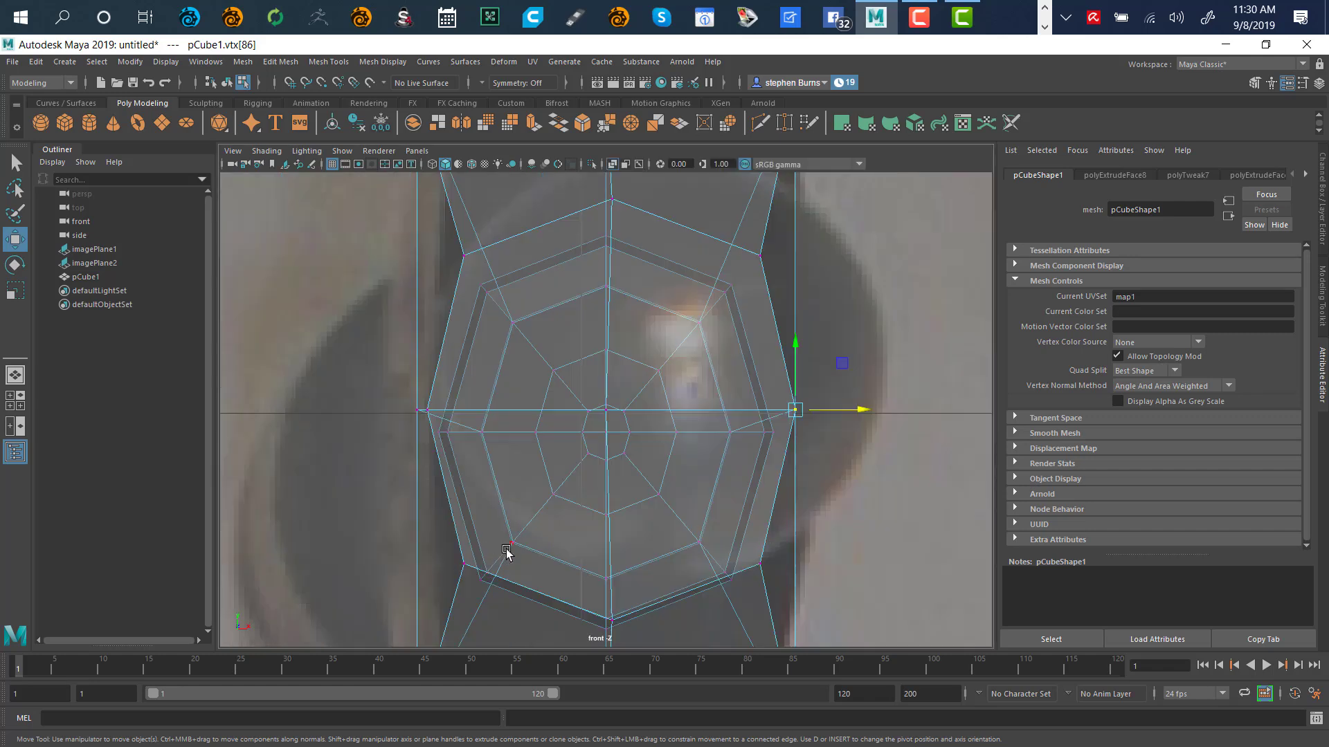
pyautogui.click(863, 408)
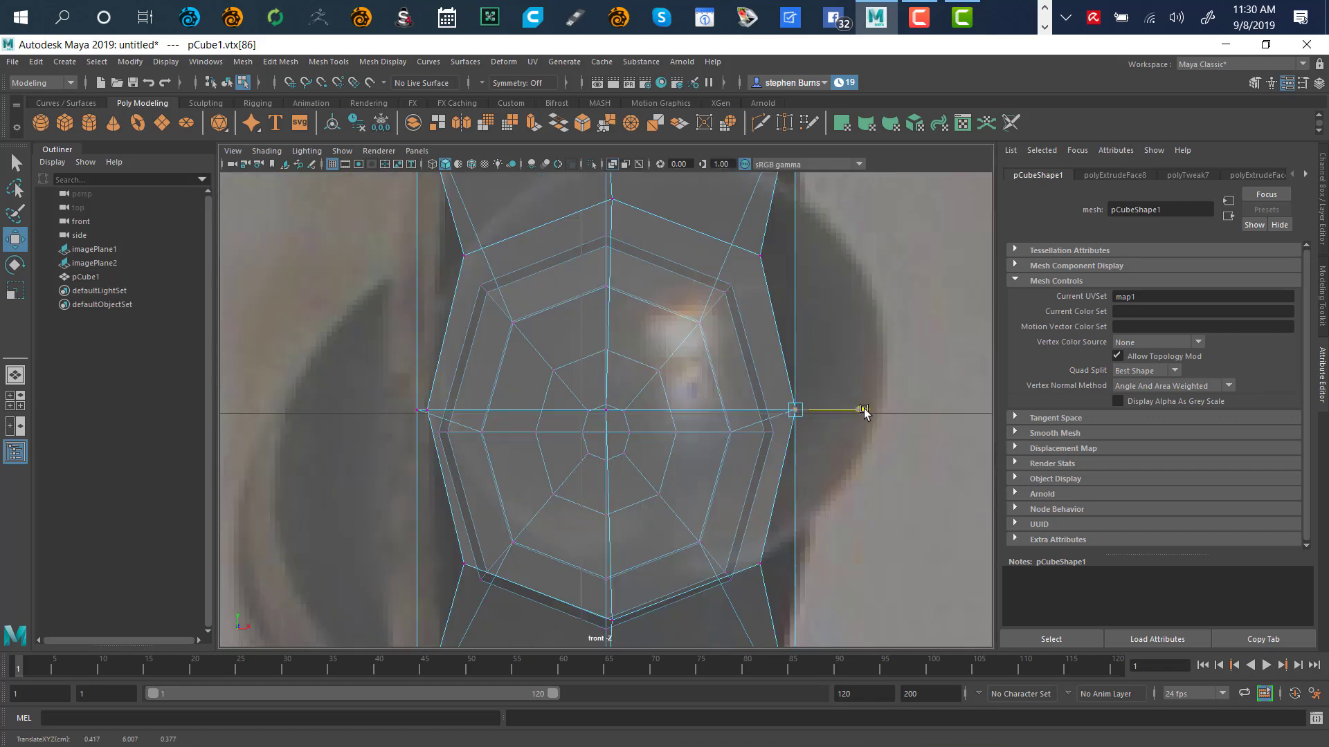
pyautogui.moveTo(863, 410); pyautogui.dragTo(860, 429)
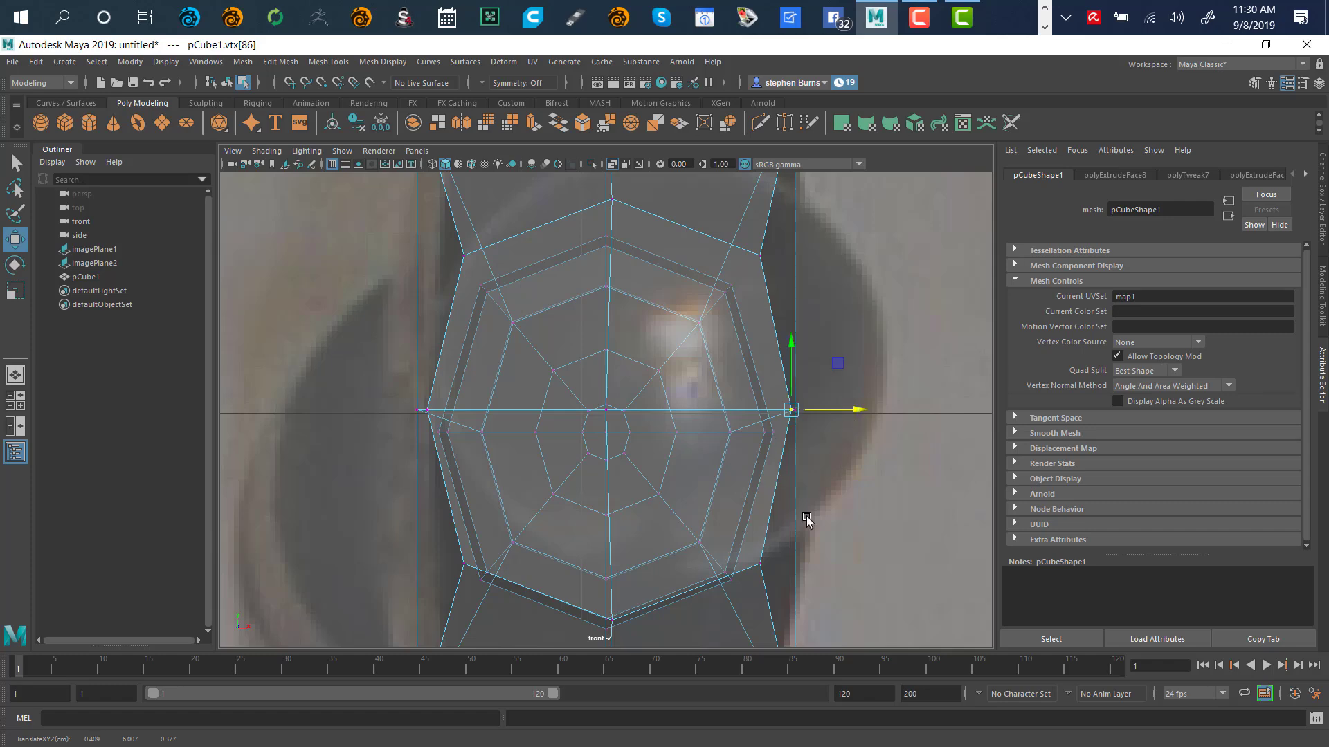
pyautogui.press('space')
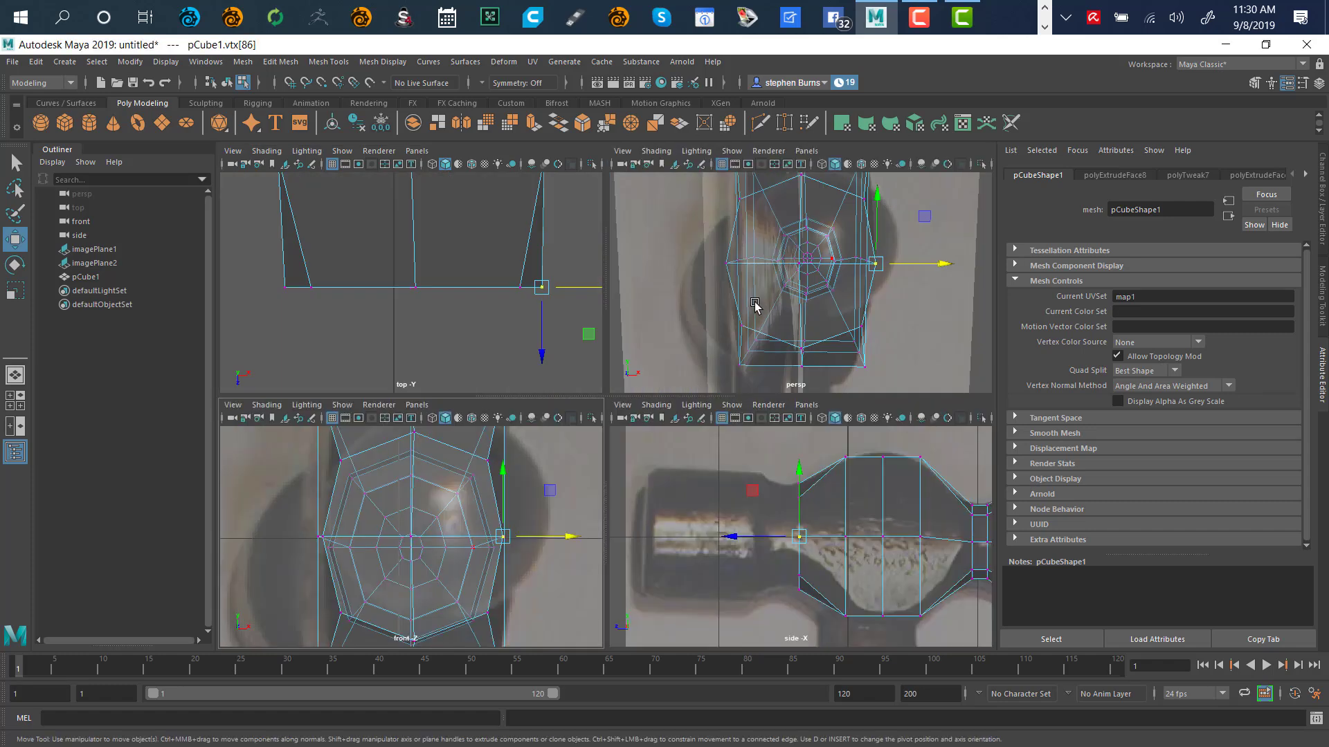
pyautogui.keyDown('alt'); pyautogui.moveTo(746, 329); pyautogui.dragTo(737, 298); pyautogui.keyUp('alt')
pyautogui.click(572, 370)
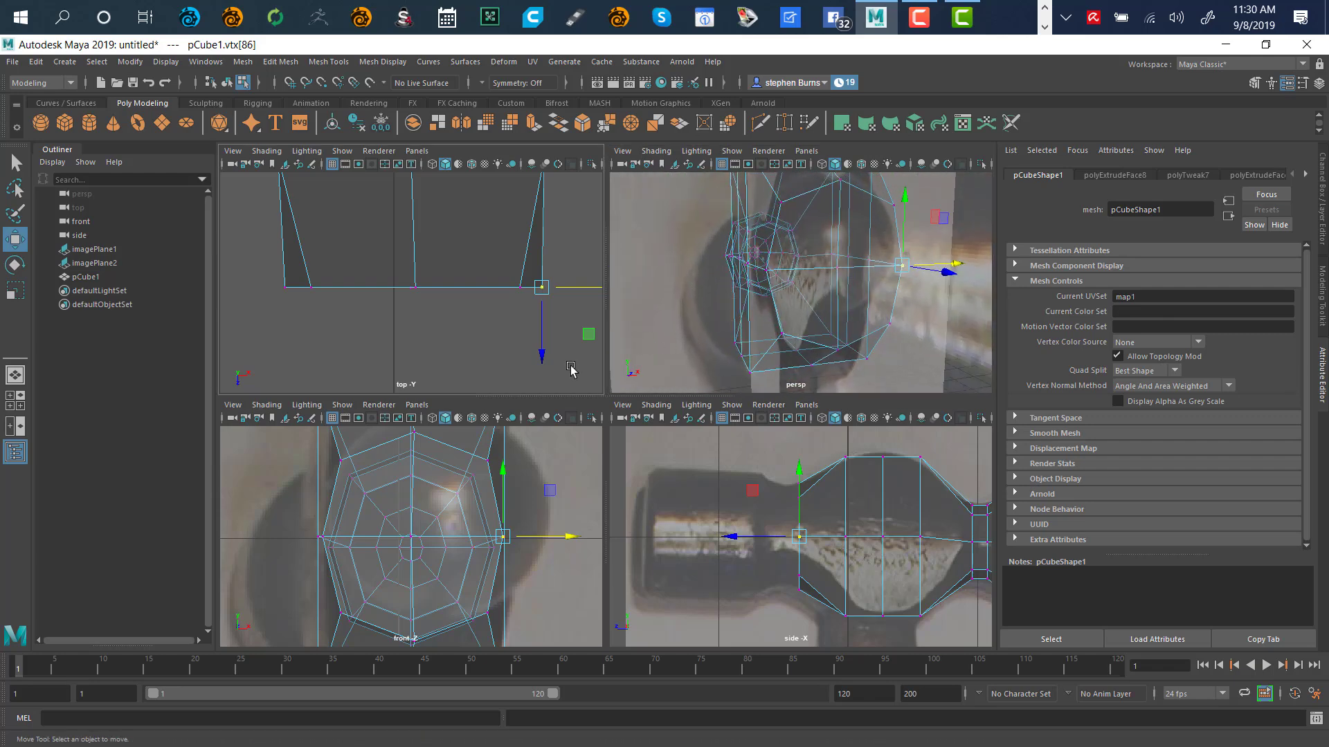
# Switch to face mode and select the four faces at the neck end
pyautogui.rightClick(659, 349)
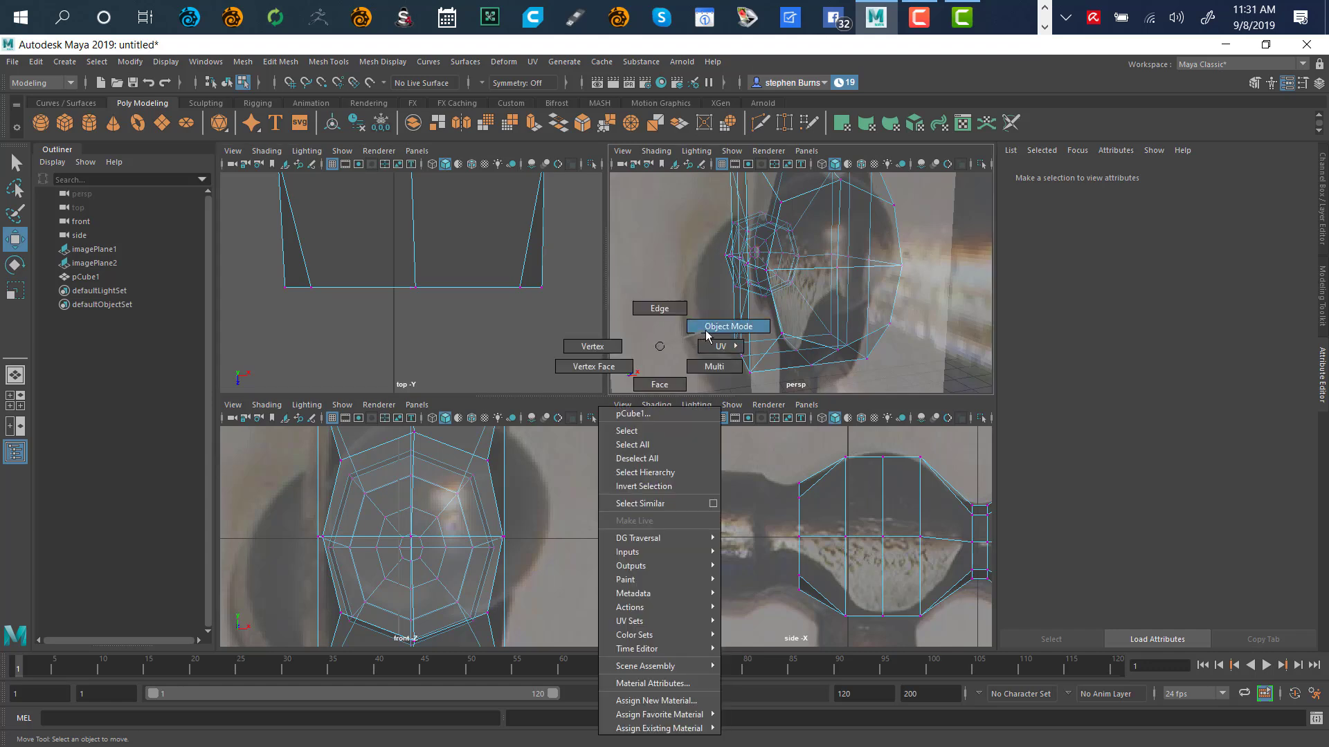
pyautogui.click(665, 377)
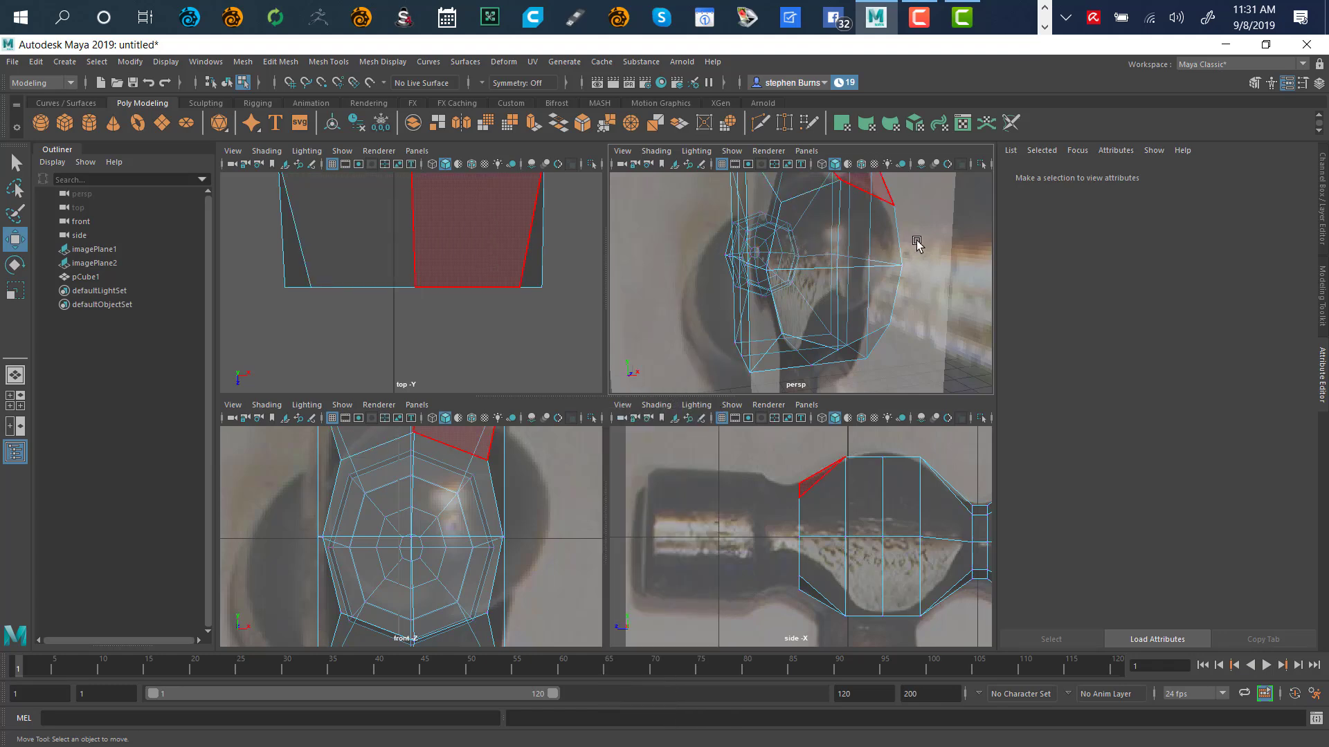
pyautogui.click(880, 249)
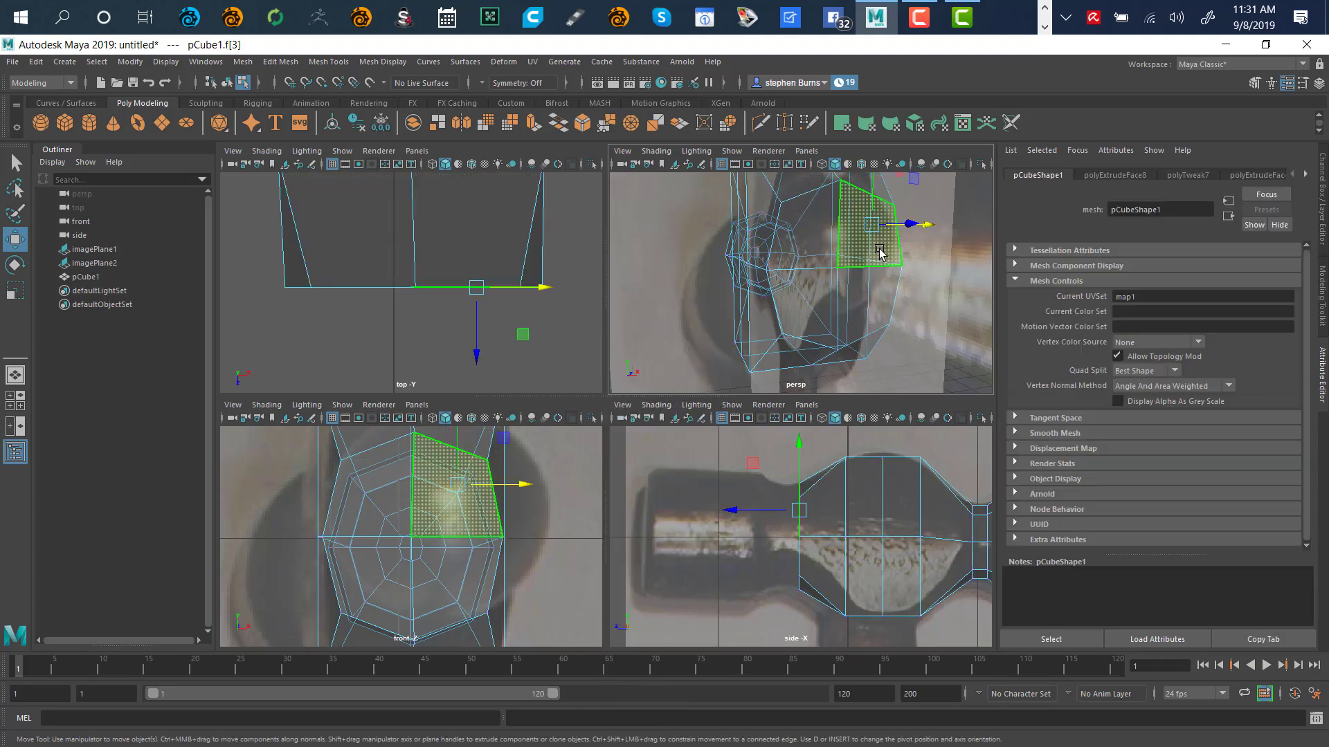
pyautogui.keyDown('shift'); pyautogui.click(813, 253); pyautogui.keyUp('shift')
pyautogui.keyDown('shift'); pyautogui.click(817, 301); pyautogui.keyUp('shift')
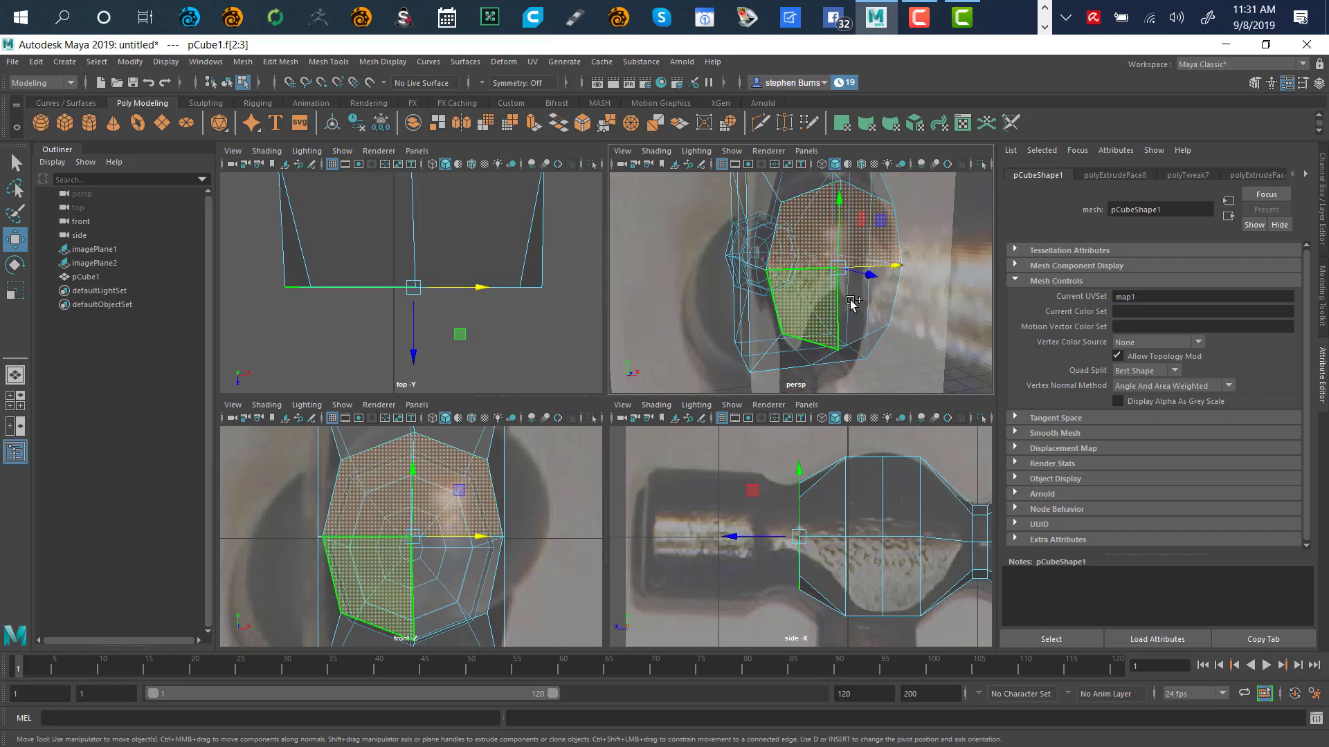
pyautogui.keyDown('shift'); pyautogui.click(856, 290); pyautogui.keyUp('shift')
pyautogui.keyDown('alt'); pyautogui.moveTo(913, 268); pyautogui.dragTo(949, 284); pyautogui.keyUp('alt')
pyautogui.press('space')
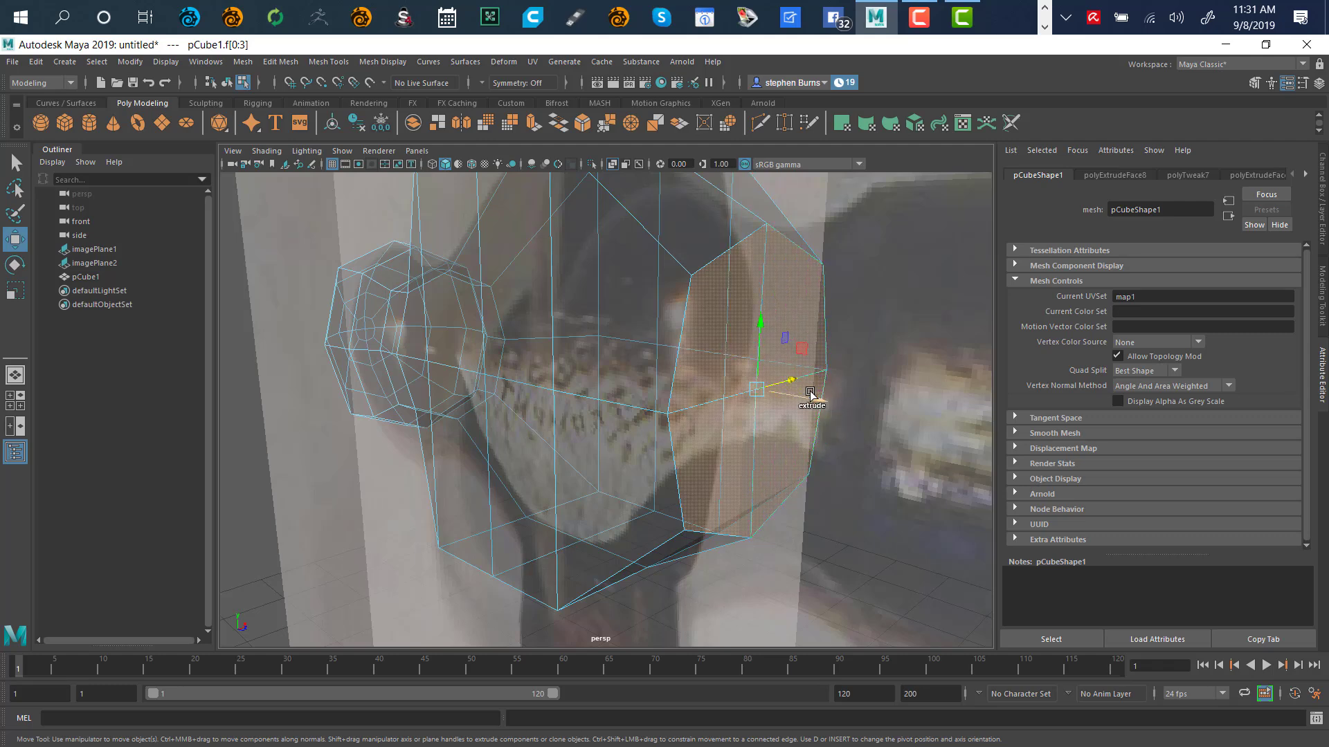
# Extrude the neck-end faces twice into a short narrow collar toward the handle
pyautogui.moveTo(824, 400)
pyautogui.keyDown('shift'); pyautogui.mouseDown()
pyautogui.moveTo(892, 416)
pyautogui.moveTo(782, 454)
pyautogui.moveTo(867, 414)
pyautogui.moveTo(787, 325)
pyautogui.moveTo(712, 436)
pyautogui.moveTo(665, 541)
pyautogui.moveTo(819, 507)
pyautogui.moveTo(874, 407)
pyautogui.moveTo(923, 367)
pyautogui.moveTo(973, 372)
pyautogui.moveTo(697, 439)
pyautogui.moveTo(854, 460)
pyautogui.moveTo(766, 424)
pyautogui.moveTo(782, 449)
pyautogui.moveTo(623, 439)
pyautogui.moveTo(646, 386)
pyautogui.moveTo(711, 374)
pyautogui.moveTo(600, 384)
pyautogui.moveTo(582, 418)
pyautogui.moveTo(680, 461)
pyautogui.moveTo(608, 378)
pyautogui.moveTo(578, 401)
pyautogui.moveTo(596, 365)
pyautogui.moveTo(685, 439)
pyautogui.moveTo(786, 437)
pyautogui.moveTo(804, 425)
pyautogui.moveTo(819, 436)
pyautogui.moveTo(786, 409)
pyautogui.moveTo(808, 406)
pyautogui.mouseUp(); pyautogui.keyUp('shift')
pyautogui.press('capslock')
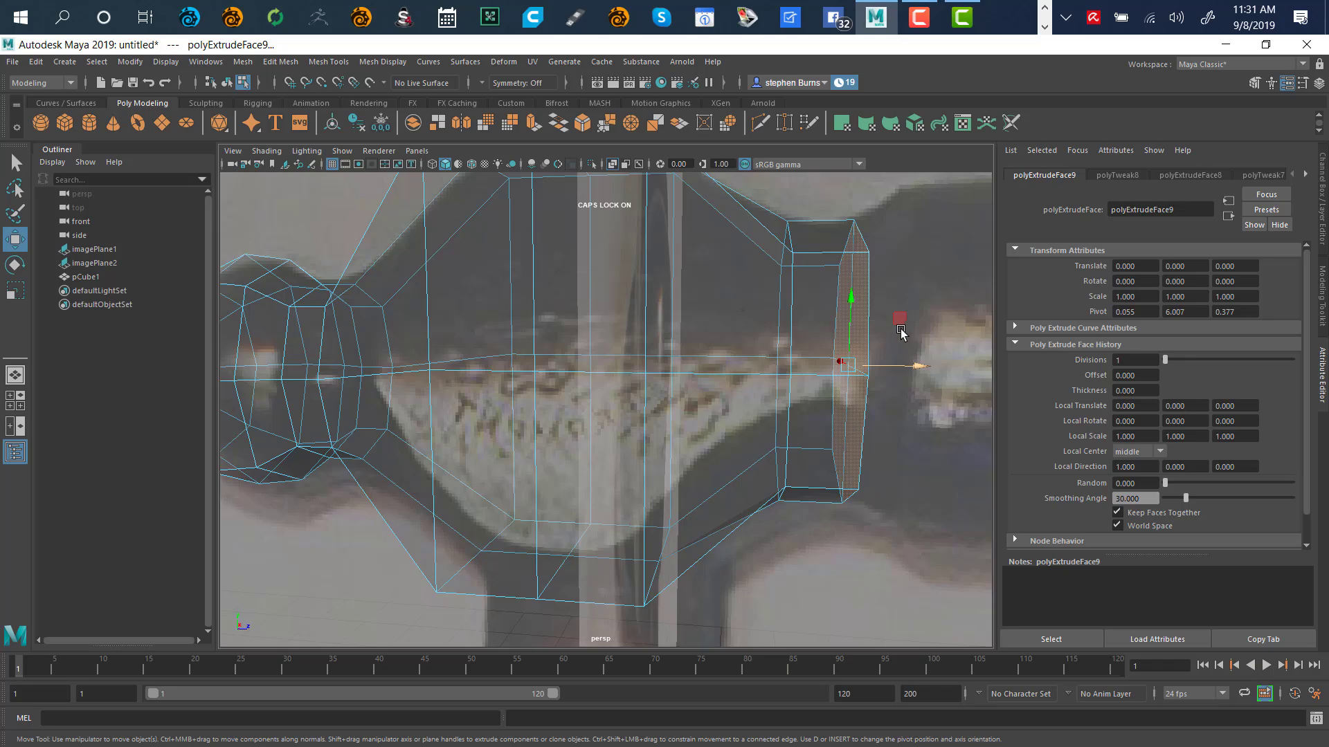
pyautogui.keyDown('alt'); pyautogui.moveTo(877, 336); pyautogui.dragTo(675, 374, button='middle'); pyautogui.keyUp('alt')
pyautogui.keyDown('alt'); pyautogui.moveTo(676, 374); pyautogui.dragTo(569, 501, button='right'); pyautogui.keyUp('alt')
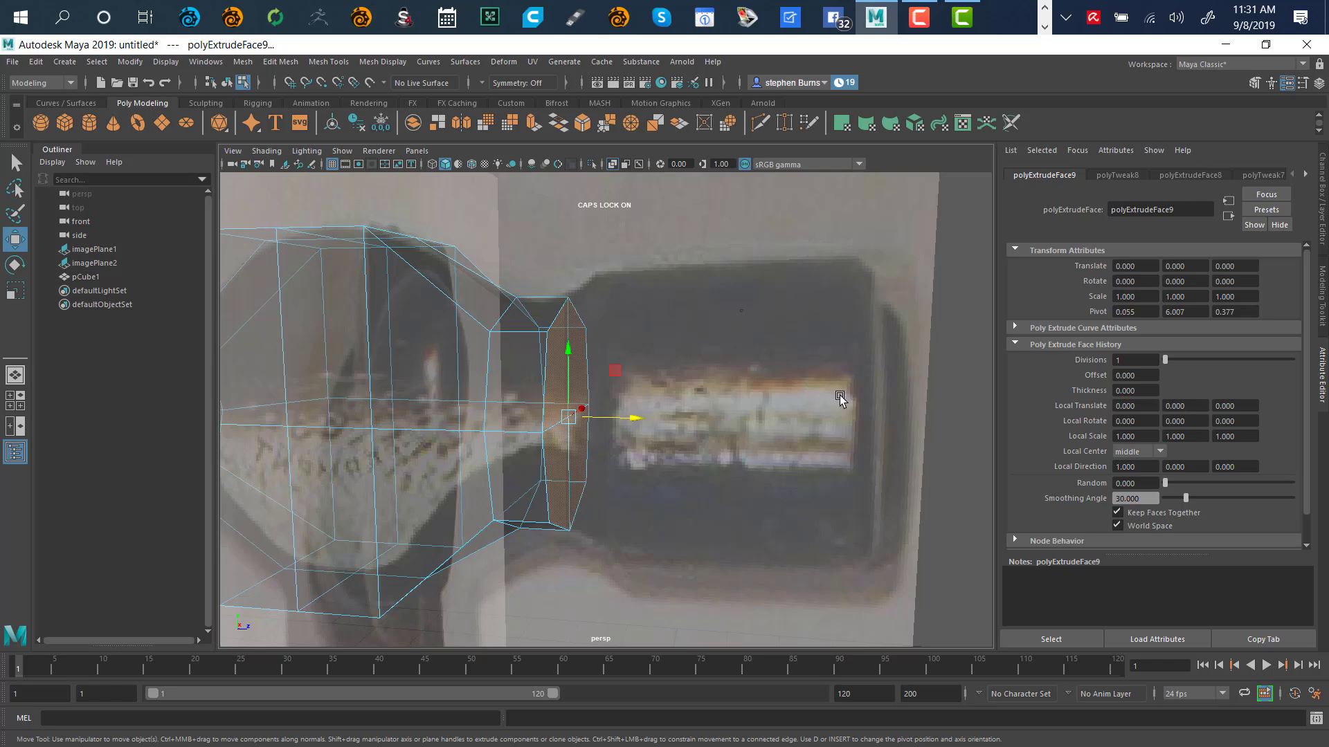
pyautogui.keyDown('alt'); pyautogui.moveTo(840, 396); pyautogui.dragTo(604, 312); pyautogui.keyUp('alt')
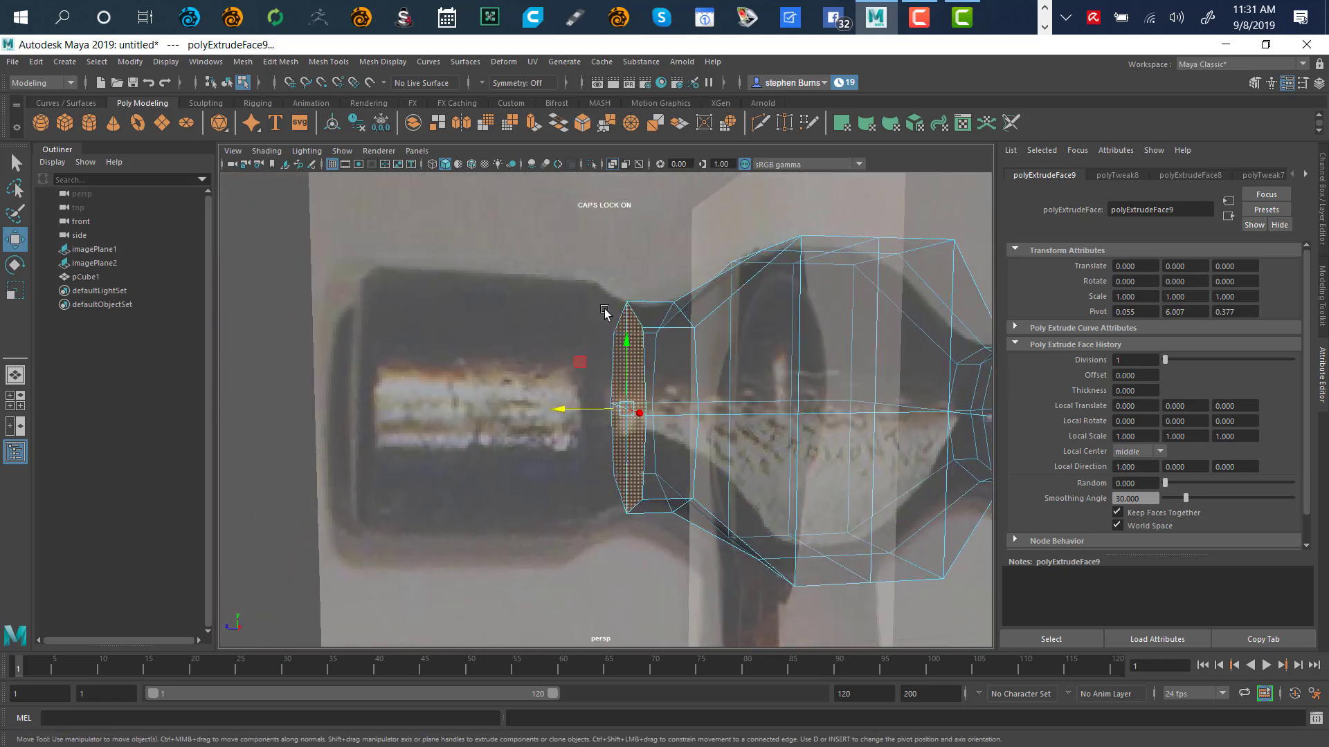
pyautogui.keyDown('alt'); pyautogui.moveTo(407, 314); pyautogui.dragTo(580, 305); pyautogui.keyUp('alt')
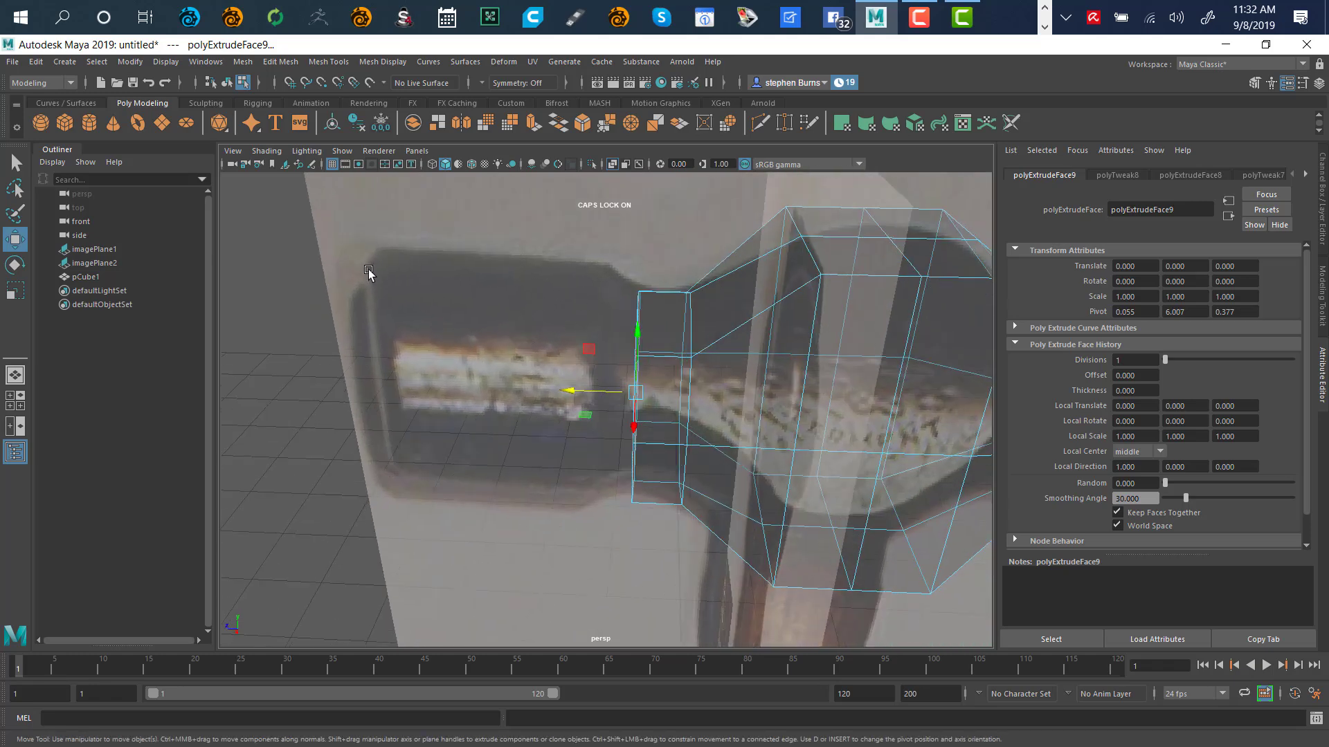
pyautogui.keyDown('alt'); pyautogui.moveTo(462, 425); pyautogui.dragTo(677, 405); pyautogui.keyUp('alt')
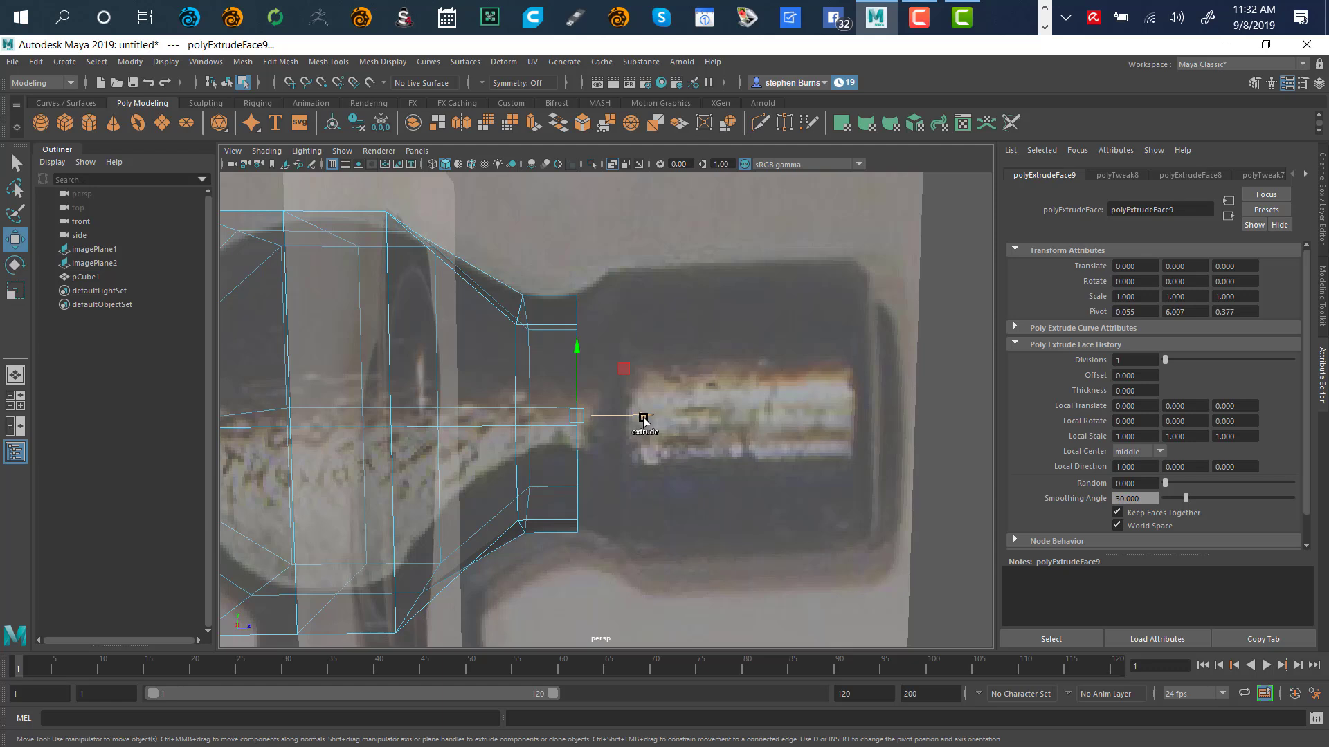
pyautogui.keyDown('shift'); pyautogui.moveTo(643, 418); pyautogui.dragTo(669, 418); pyautogui.keyUp('shift')
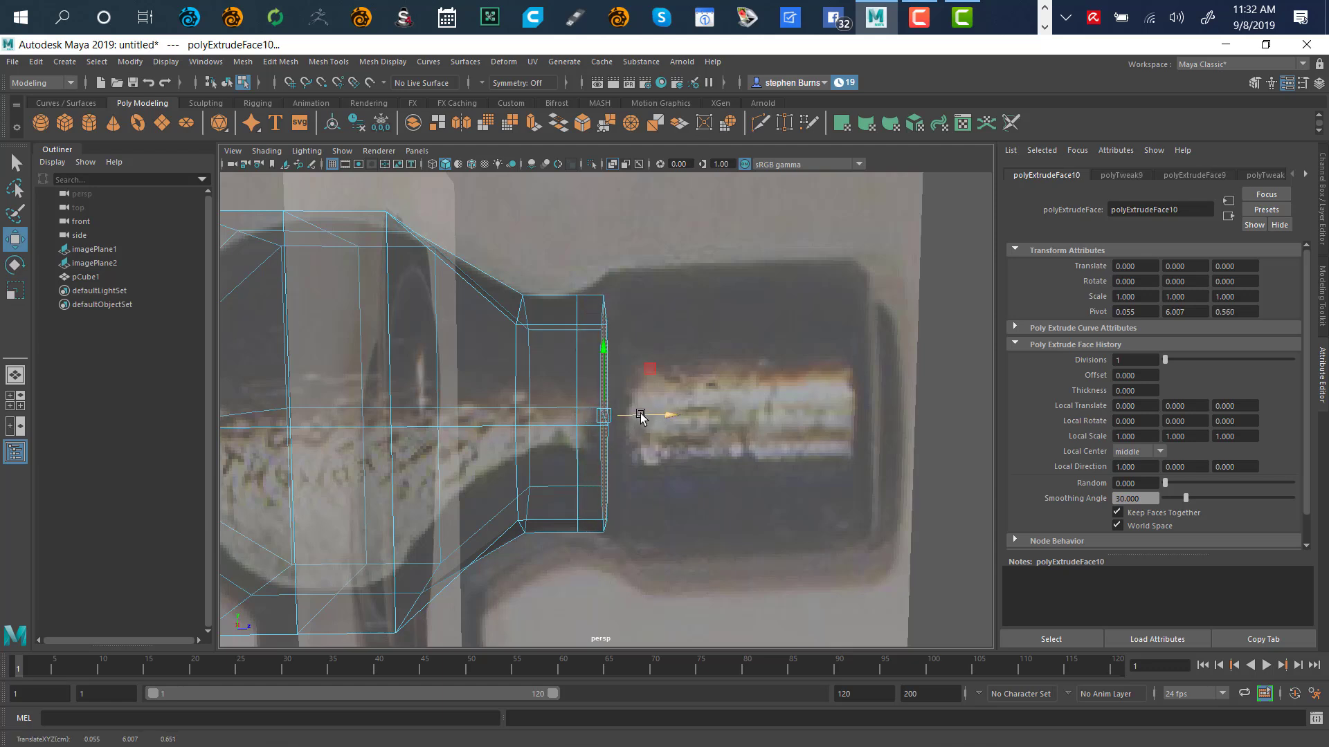
# Scale the extruded end face up to flare the collar into a wider rim
pyautogui.press('r')
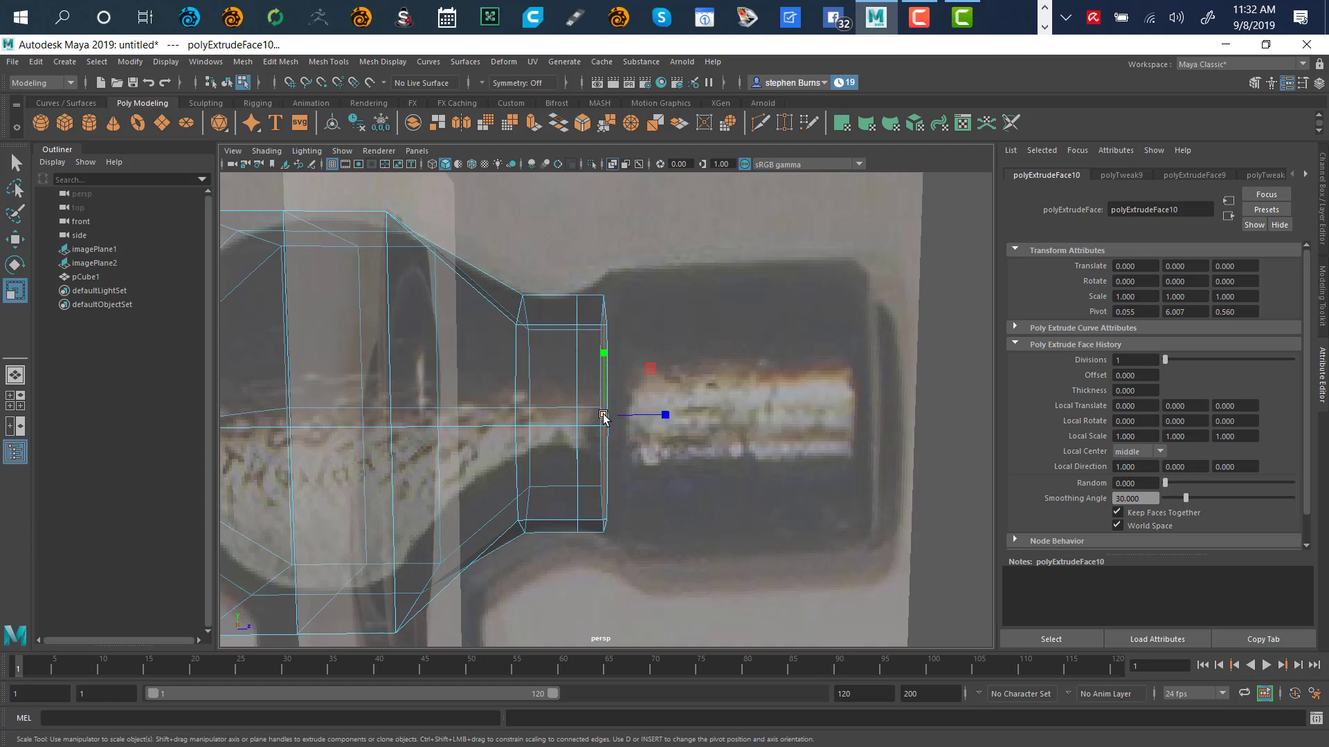
pyautogui.moveTo(604, 418); pyautogui.dragTo(633, 401)
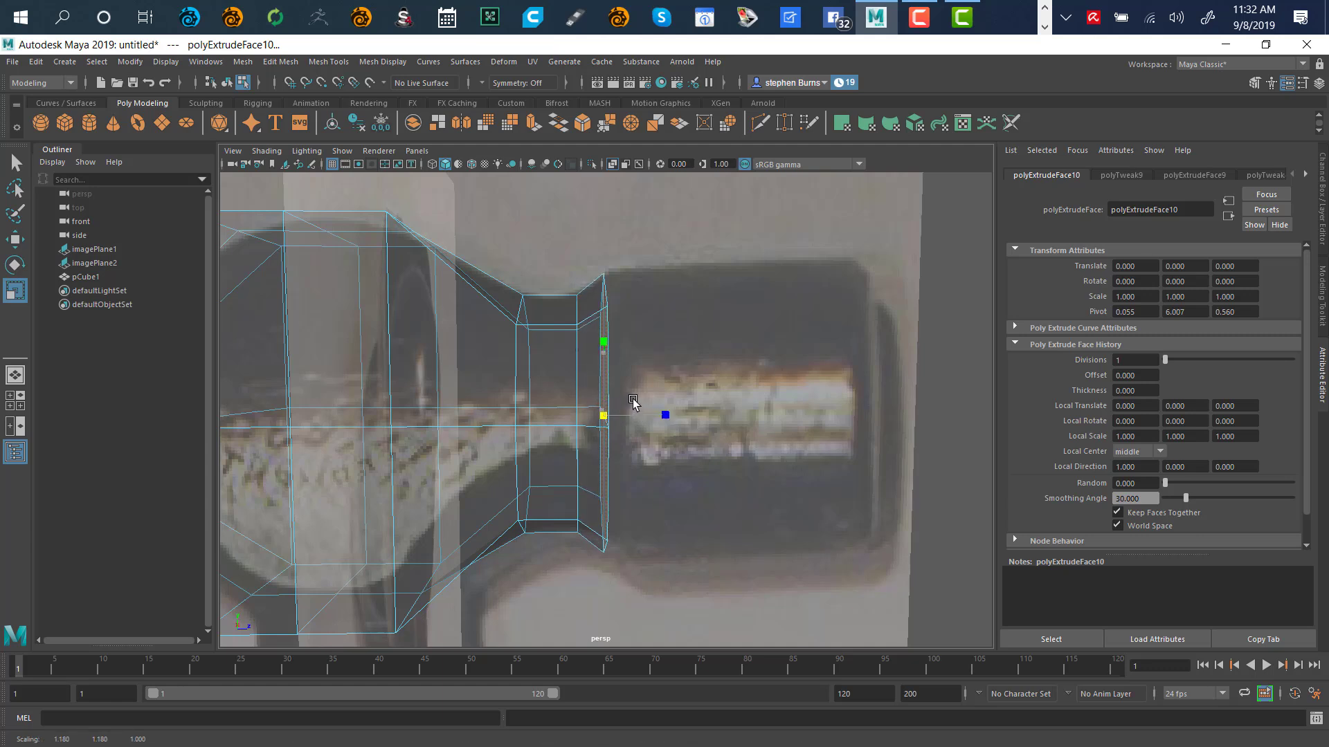
pyautogui.press('space')
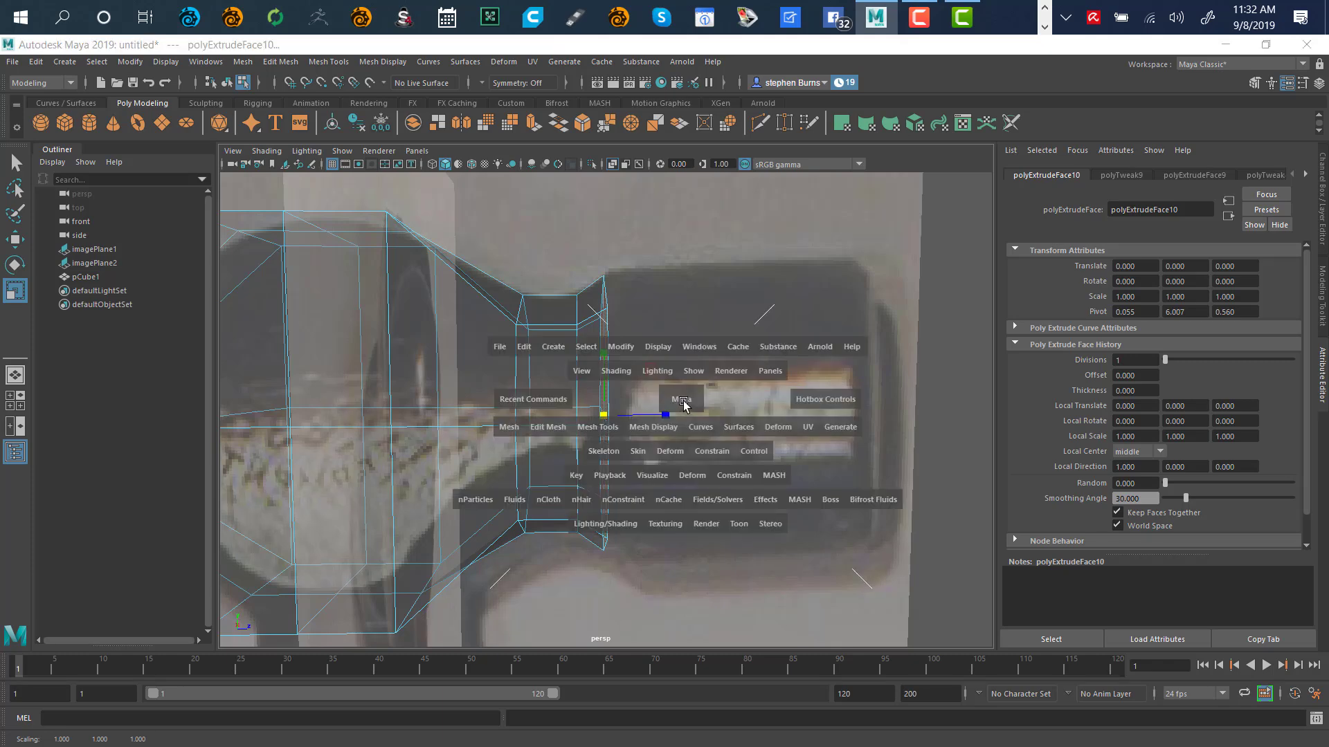
pyautogui.keyDown('alt'); pyautogui.moveTo(855, 332); pyautogui.dragTo(747, 332); pyautogui.keyUp('alt')
pyautogui.press('space')
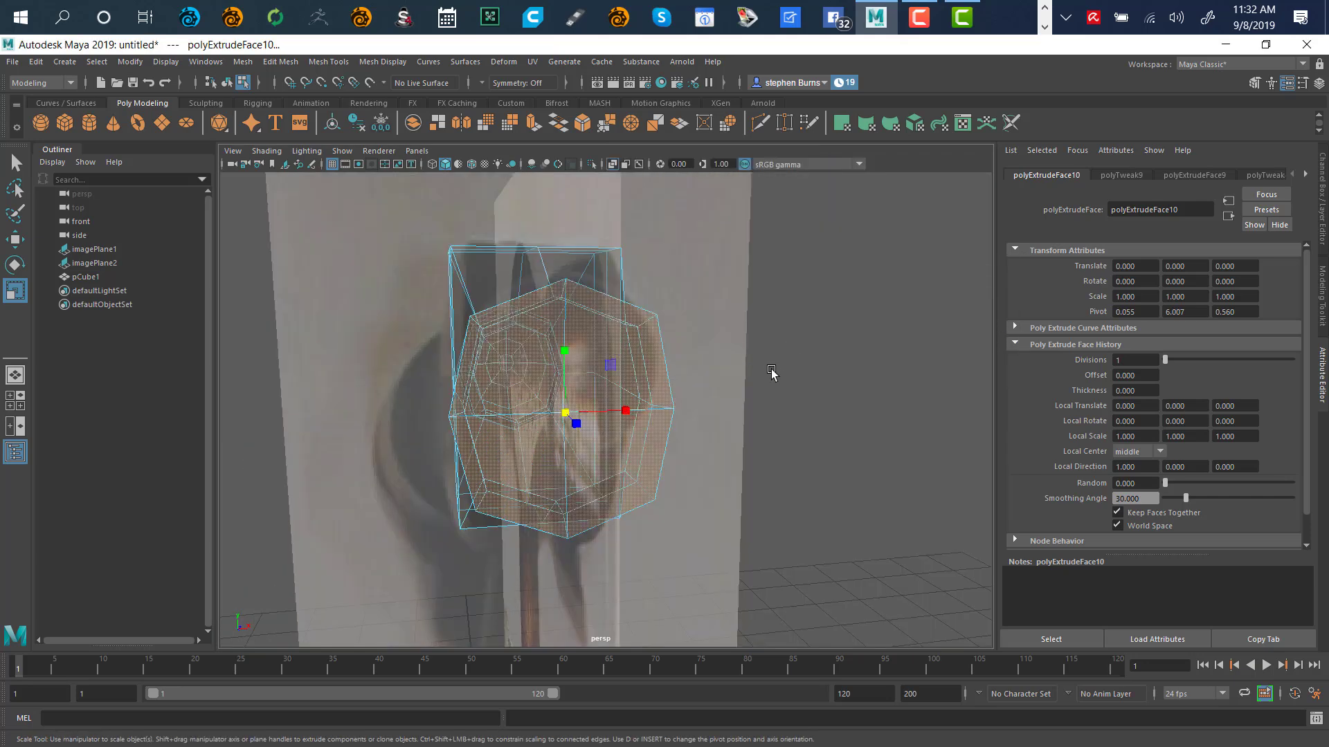
pyautogui.keyDown('ctrl'); pyautogui.keyDown('alt'); pyautogui.moveTo(682, 437); pyautogui.dragTo(715, 430); pyautogui.keyUp('alt'); pyautogui.keyUp('ctrl')
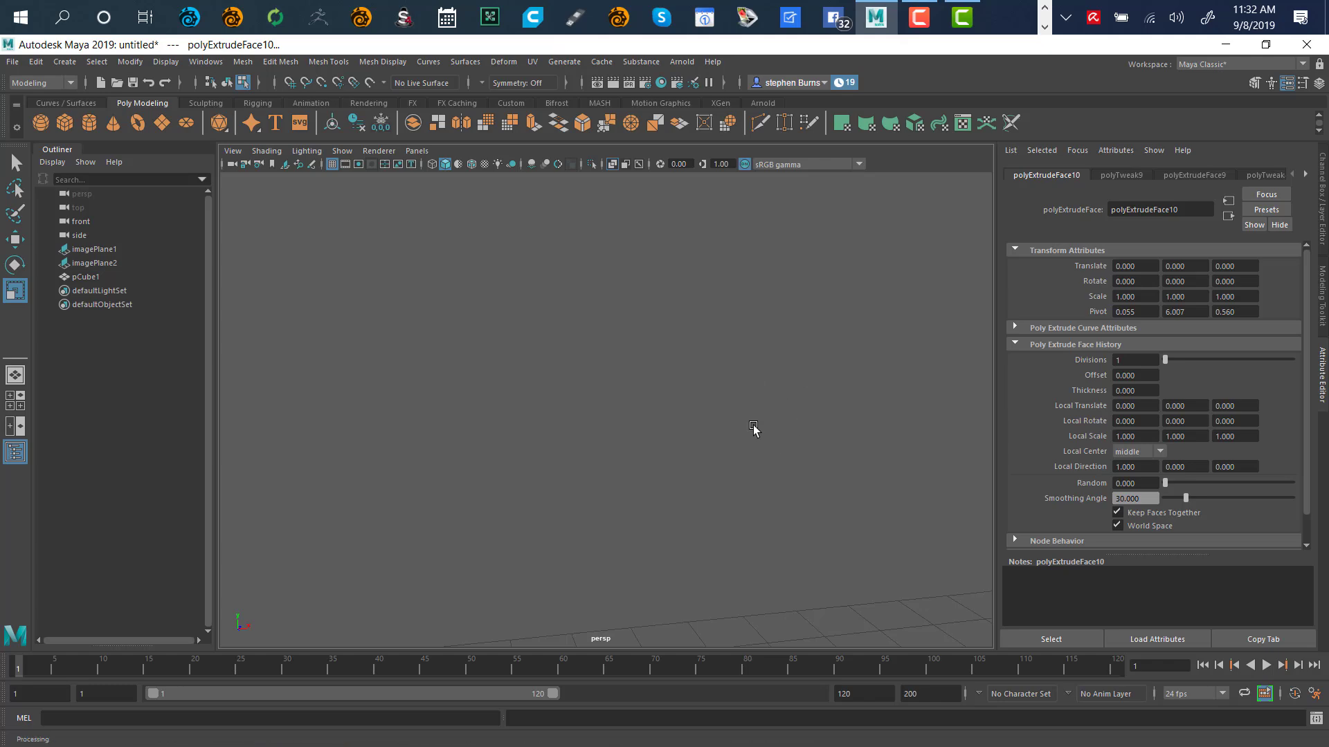
# Flatten the neck end face slightly in Z and extrude a new ring from it
pyautogui.press('f')
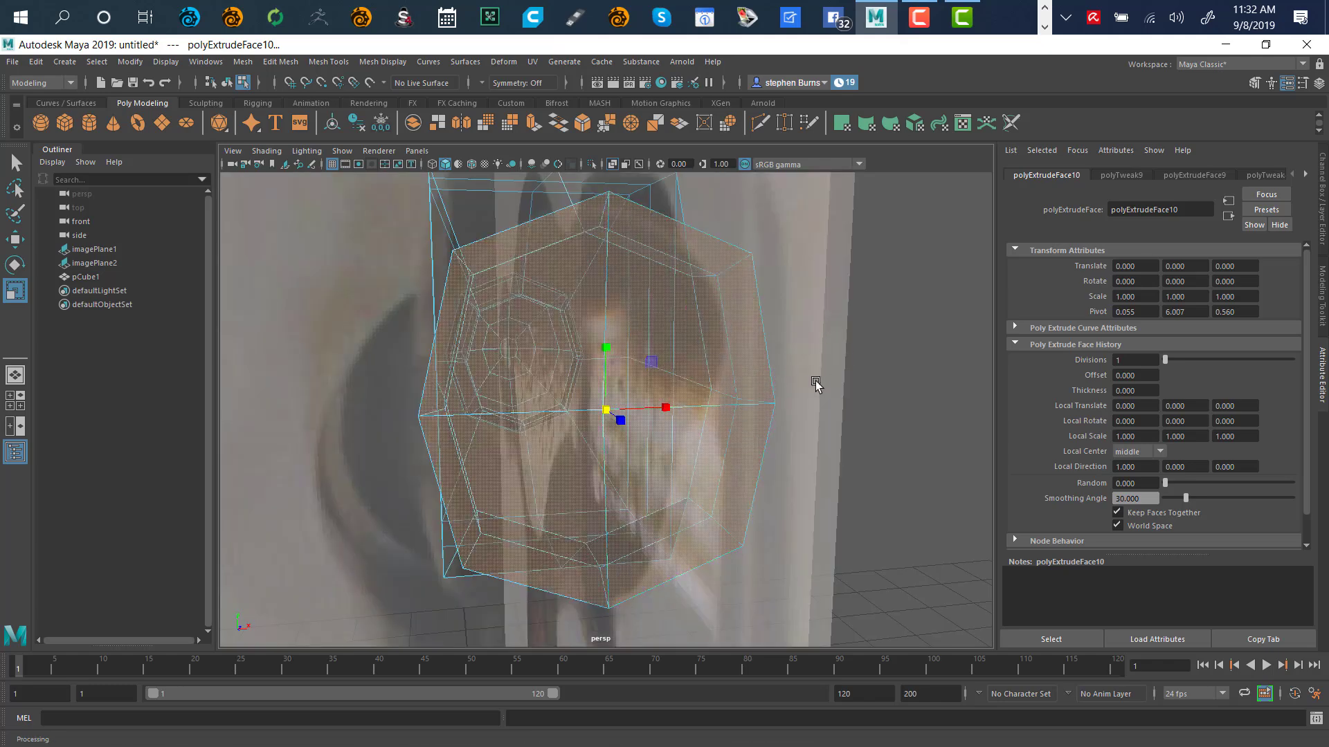
pyautogui.keyDown('alt'); pyautogui.moveTo(815, 382); pyautogui.dragTo(795, 413); pyautogui.keyUp('alt')
pyautogui.keyDown('alt'); pyautogui.moveTo(818, 367); pyautogui.dragTo(613, 431, button='right'); pyautogui.keyUp('alt')
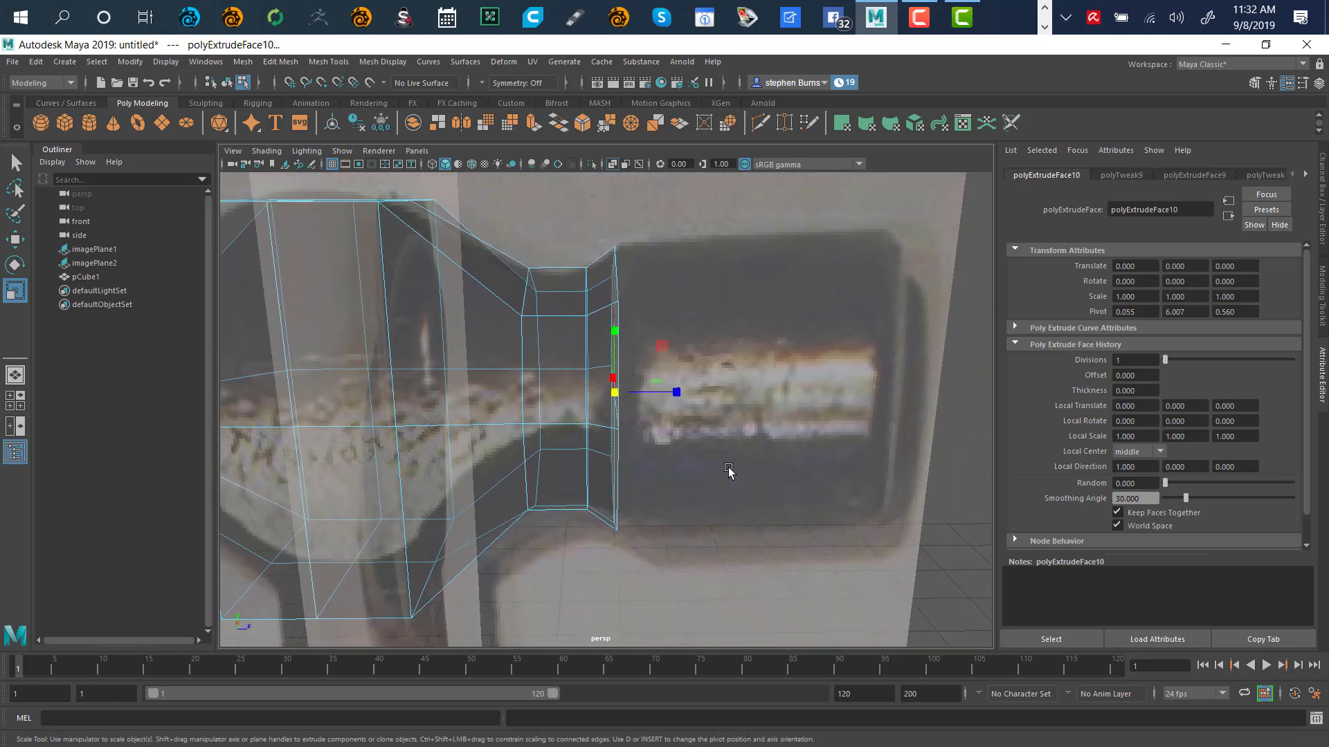
pyautogui.moveTo(729, 466)
pyautogui.keyDown('alt'); pyautogui.mouseDown()
pyautogui.moveTo(705, 409)
pyautogui.moveTo(746, 490)
pyautogui.moveTo(713, 457)
pyautogui.mouseUp(); pyautogui.keyUp('alt')
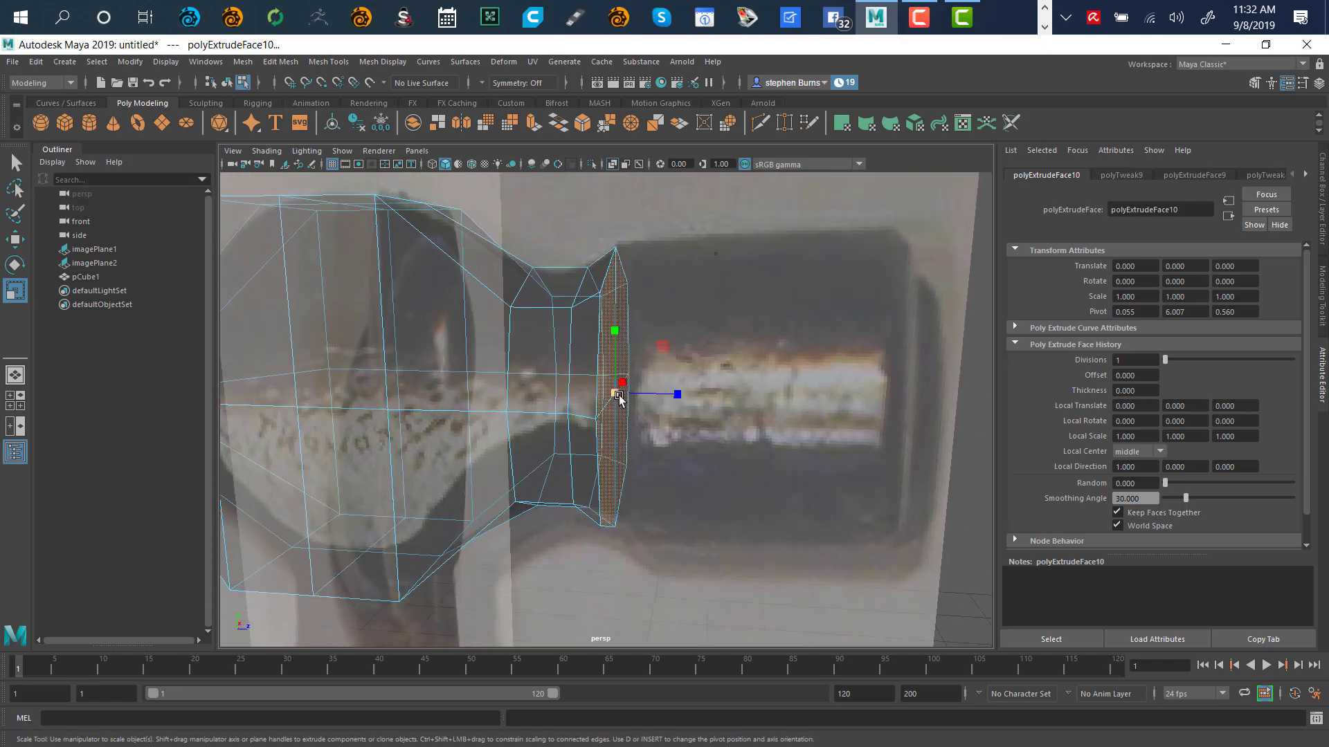
pyautogui.moveTo(619, 398); pyautogui.dragTo(623, 394)
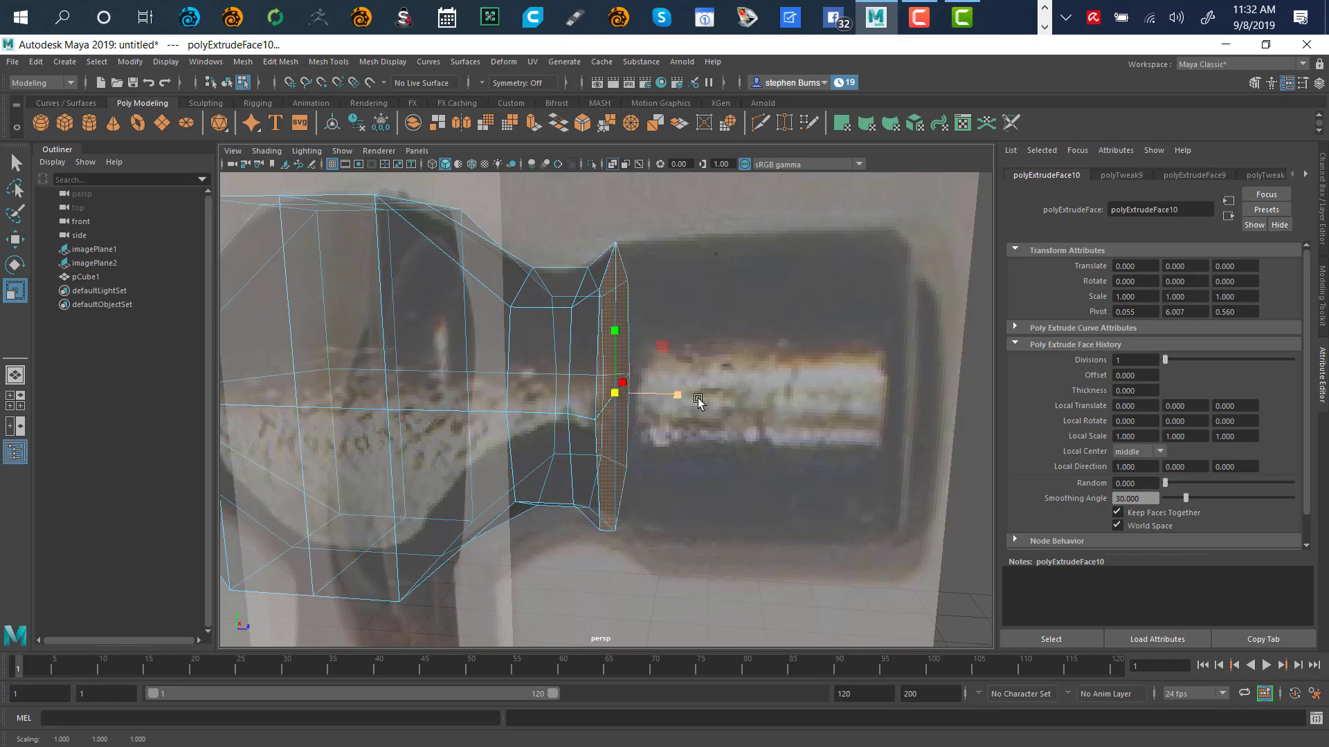
pyautogui.keyDown('alt'); pyautogui.moveTo(722, 452); pyautogui.dragTo(648, 315); pyautogui.keyUp('alt')
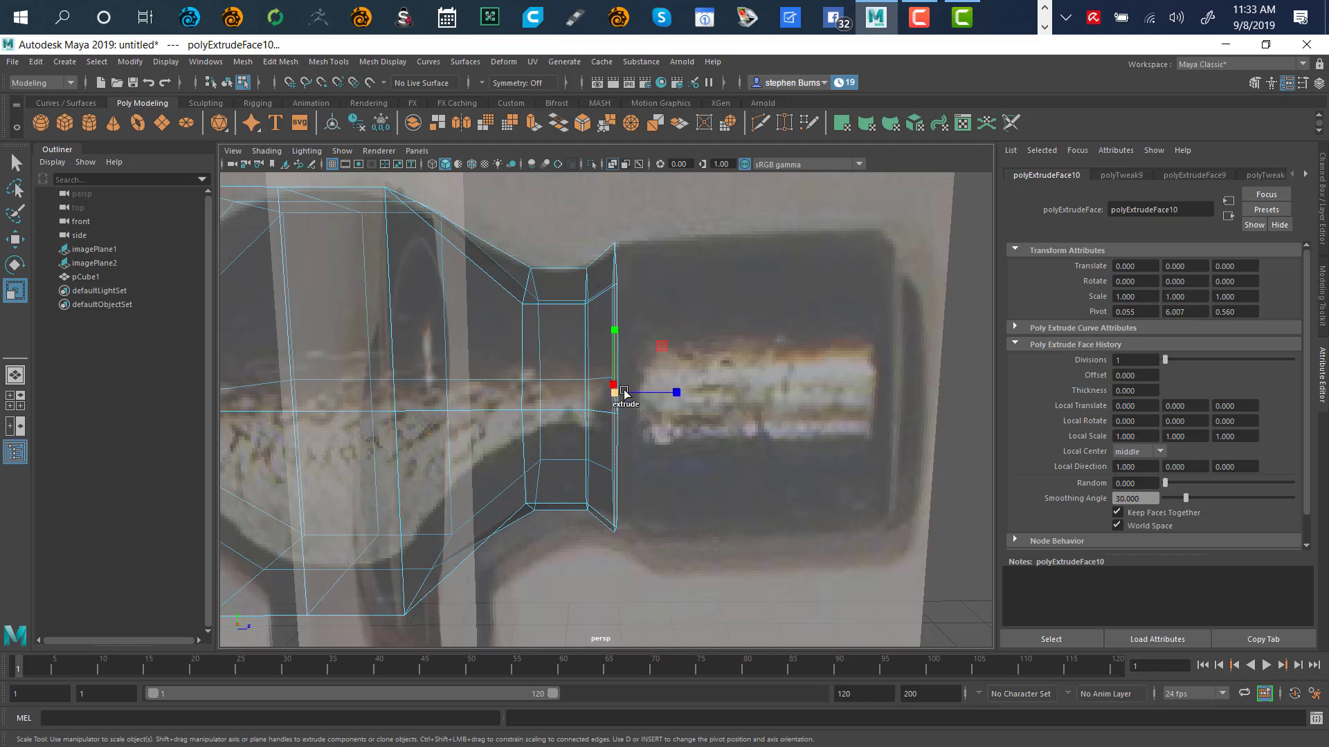
pyautogui.keyDown('shift'); pyautogui.moveTo(615, 391); pyautogui.dragTo(753, 354); pyautogui.keyUp('shift')
# Move the new extrusion along Z and extrude again out to the striking face's end
pyautogui.press('w')
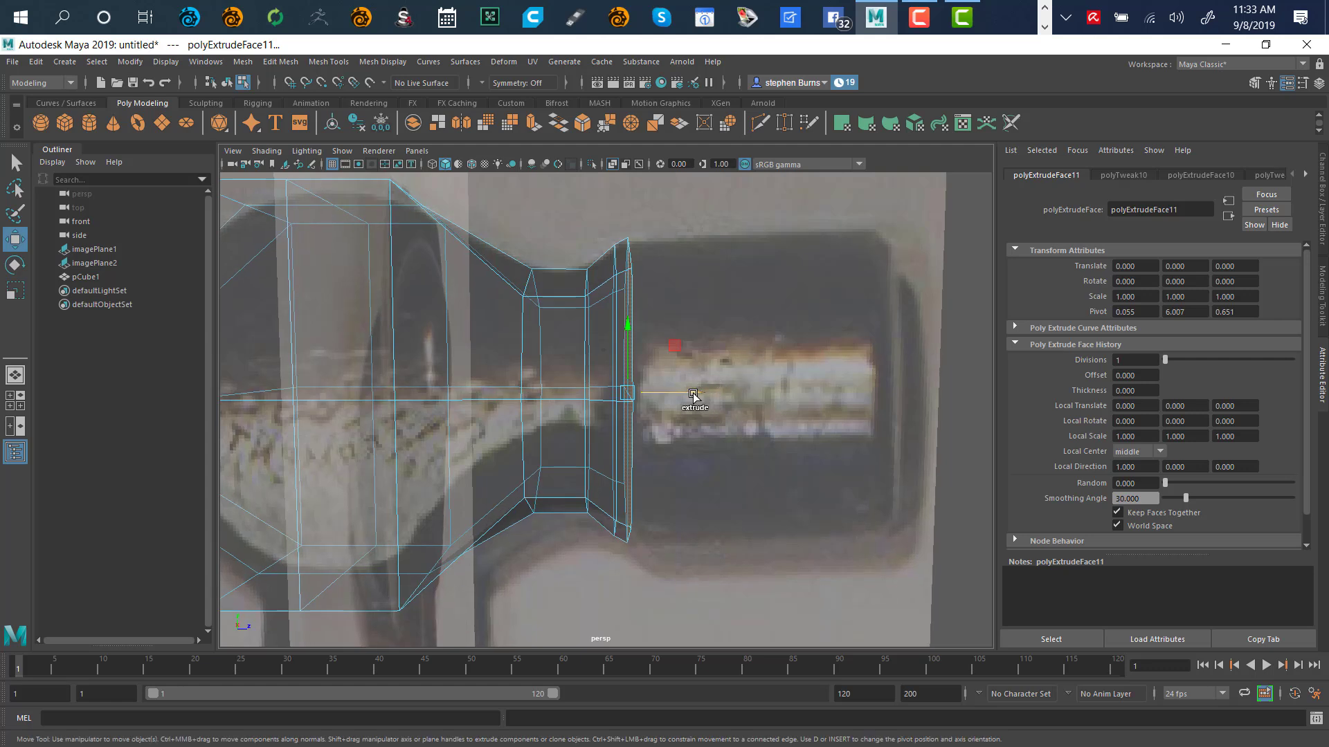
pyautogui.moveTo(693, 394); pyautogui.dragTo(939, 355)
pyautogui.hotkey('ctrl', 'e')
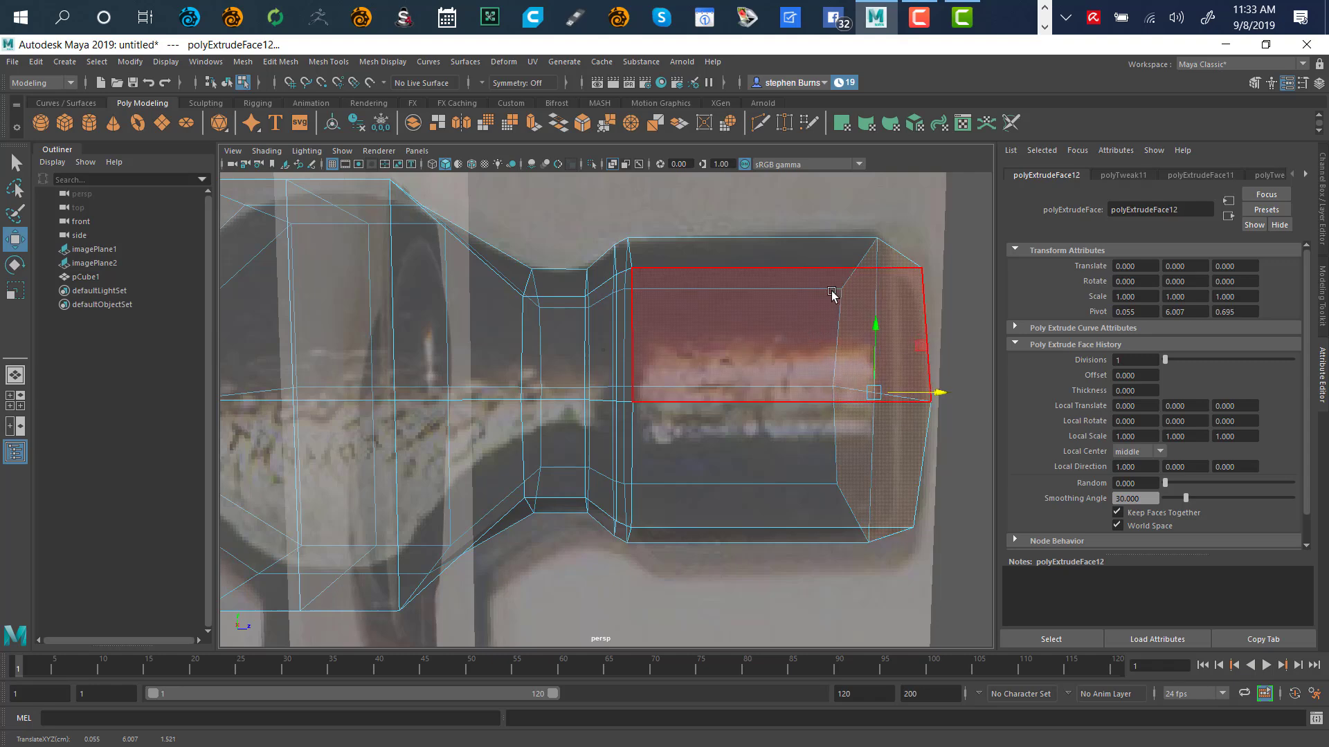
pyautogui.keyDown('alt'); pyautogui.moveTo(833, 293); pyautogui.dragTo(801, 289); pyautogui.keyUp('alt')
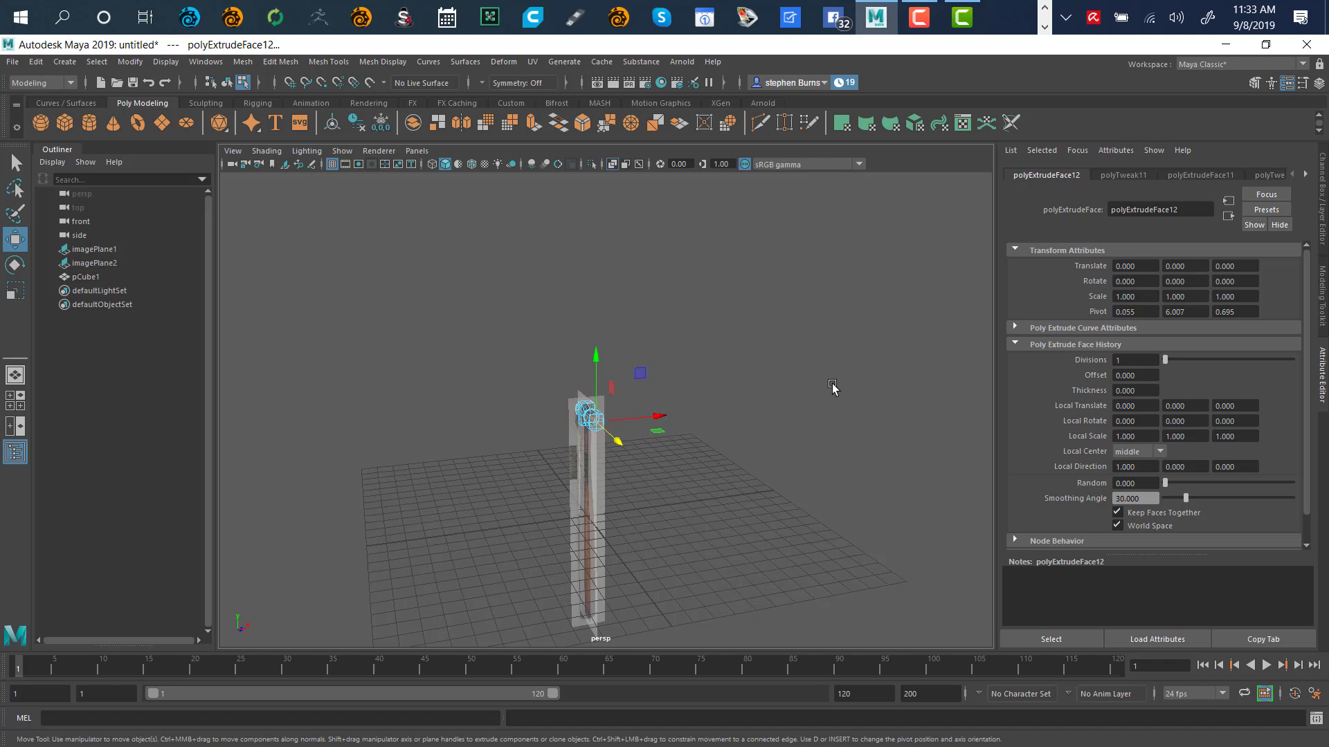
pyautogui.press('a')
pyautogui.press('f')
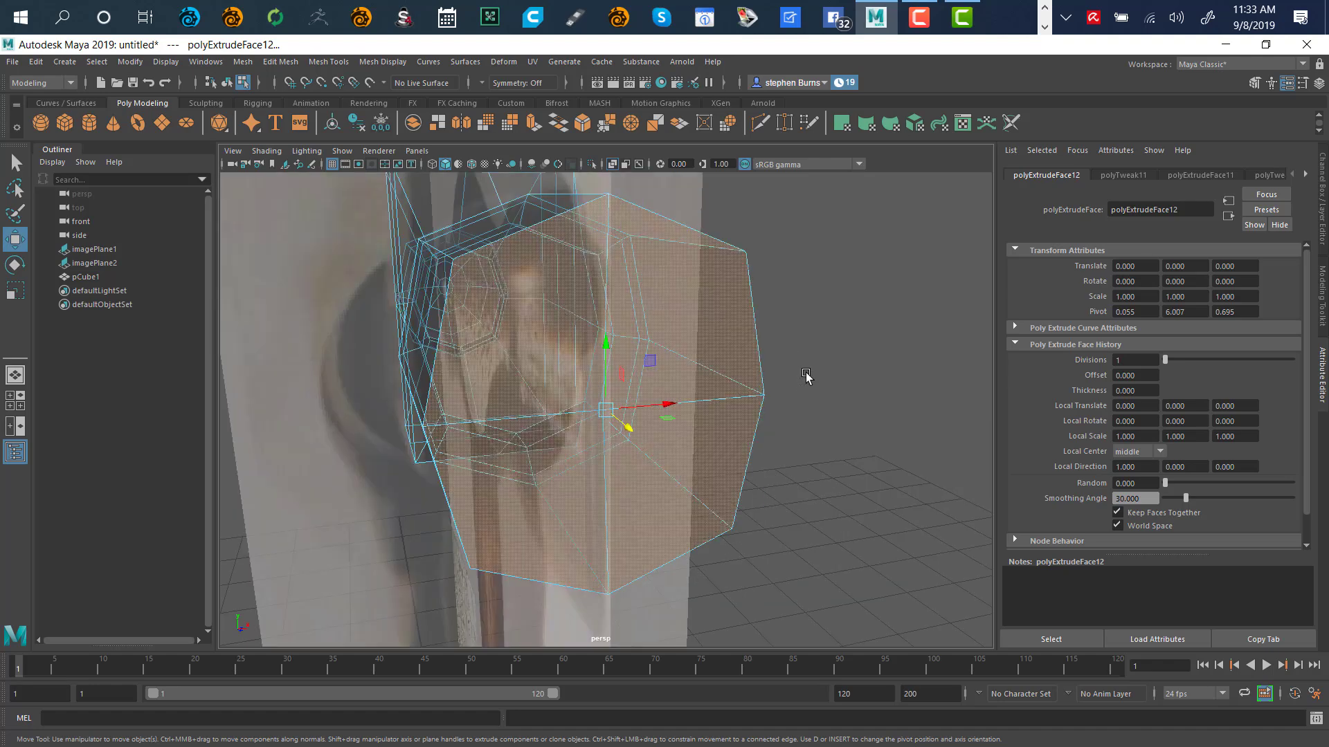
pyautogui.keyDown('alt'); pyautogui.moveTo(842, 367); pyautogui.dragTo(682, 409); pyautogui.keyUp('alt')
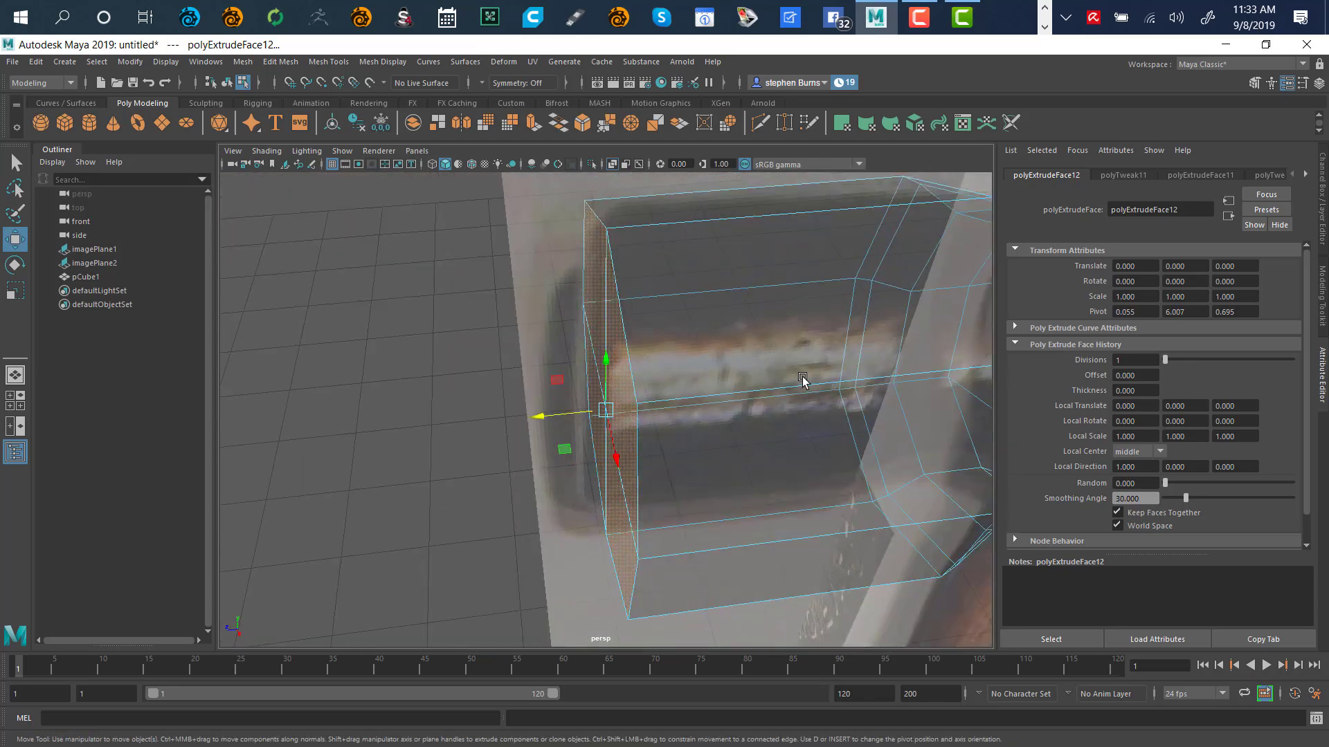
pyautogui.keyDown('alt'); pyautogui.moveTo(800, 379); pyautogui.dragTo(924, 444); pyautogui.keyUp('alt')
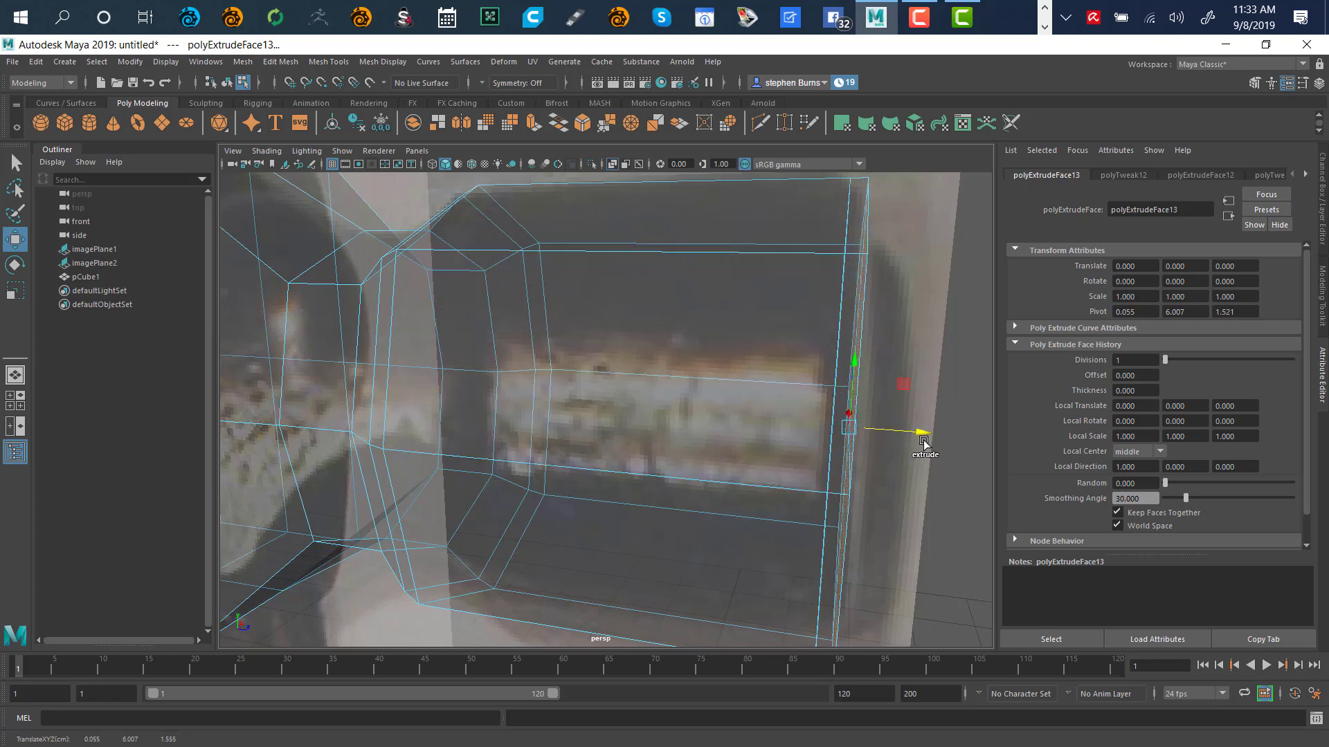
# Scale the end face slightly smaller to form a narrowed rim
pyautogui.press('r')
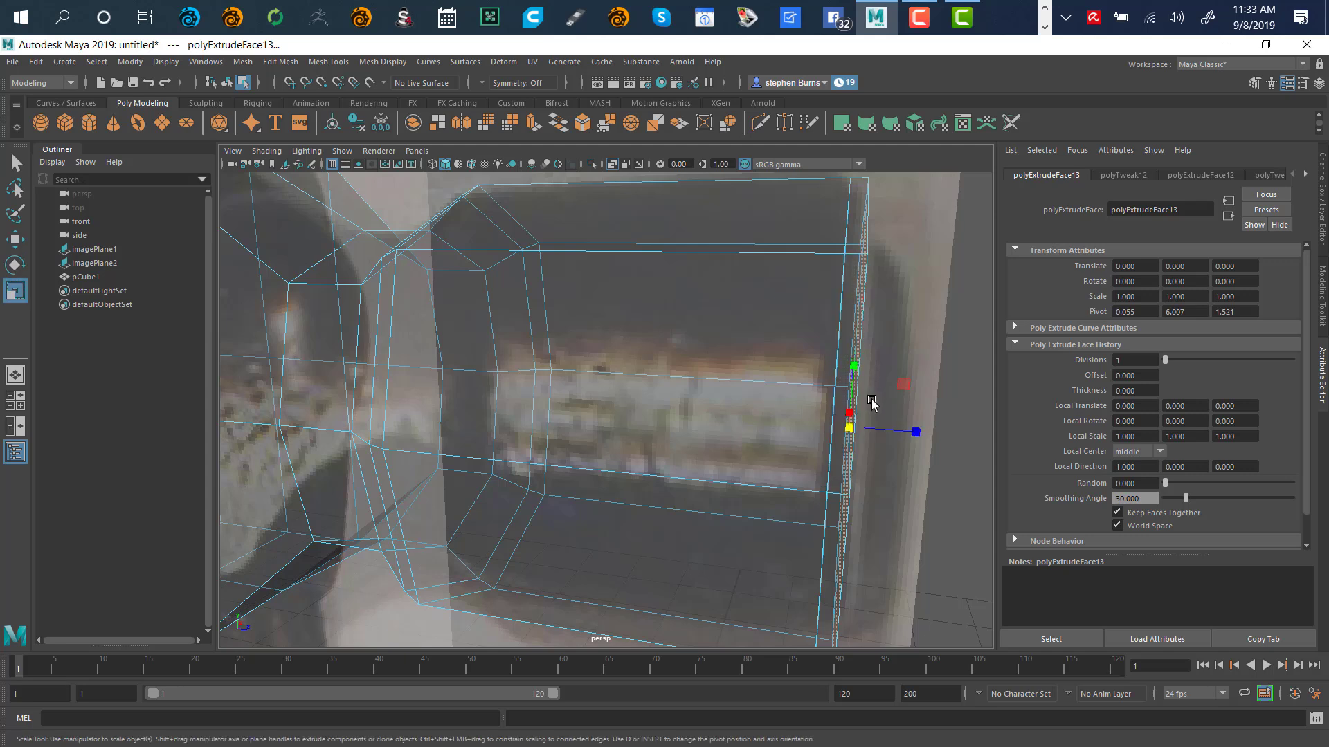
pyautogui.moveTo(850, 430); pyautogui.dragTo(850, 431)
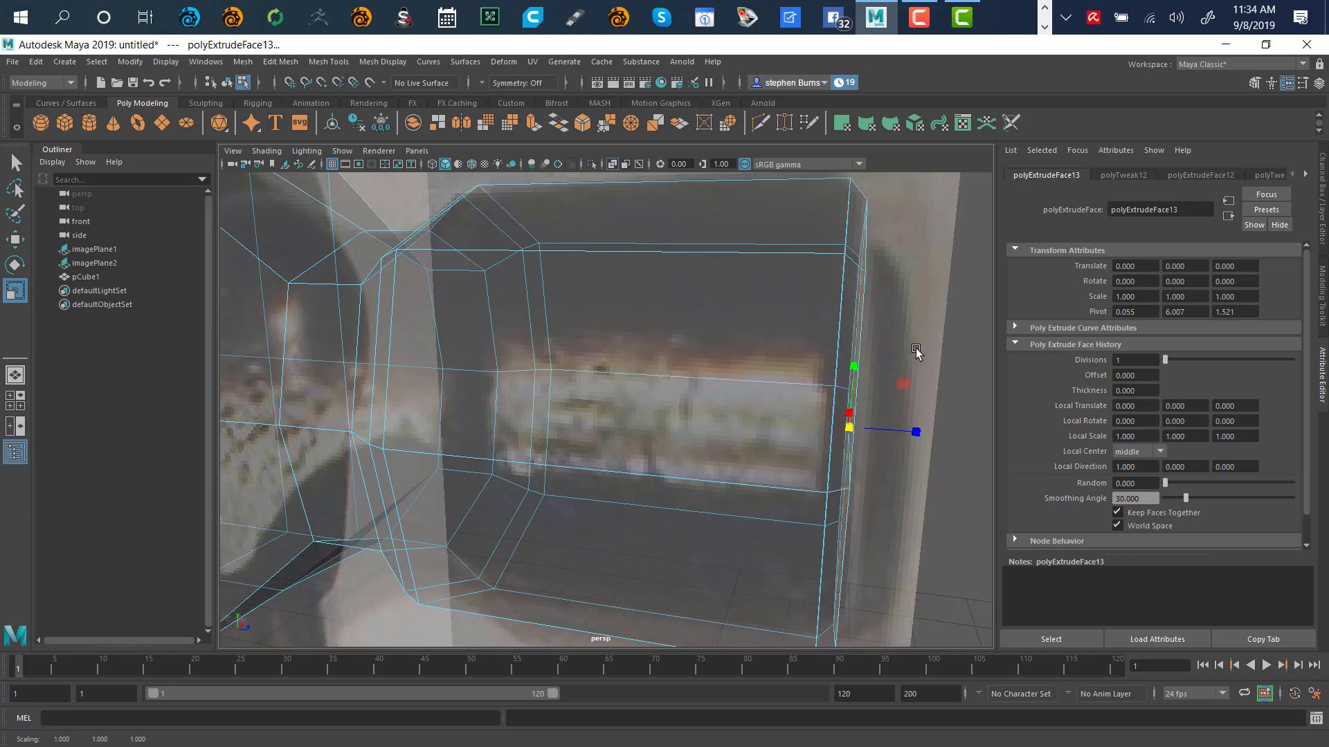
pyautogui.keyDown('alt'); pyautogui.moveTo(916, 351); pyautogui.dragTo(870, 322); pyautogui.keyUp('alt')
# Extrude the upper face of the striking section in the side view, then deselect
pyautogui.click(825, 320)
pyautogui.press('space')
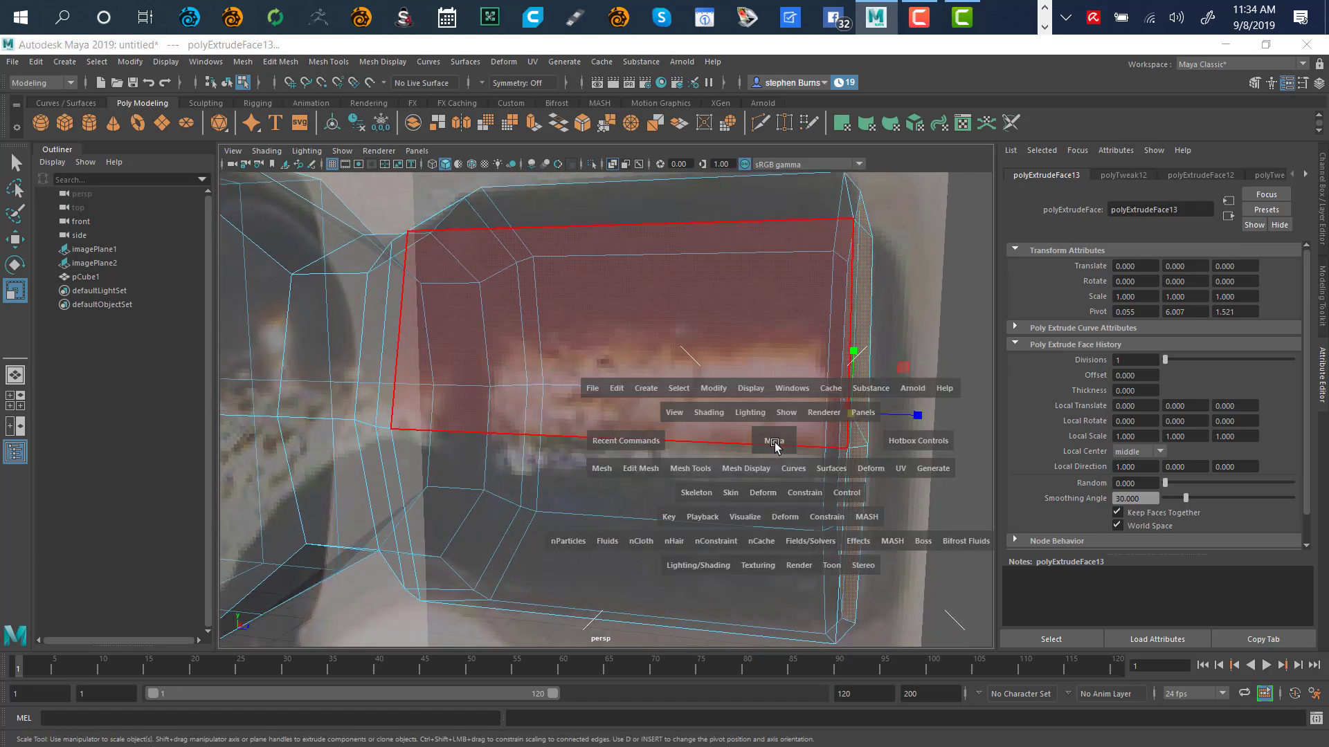
pyautogui.press('space')
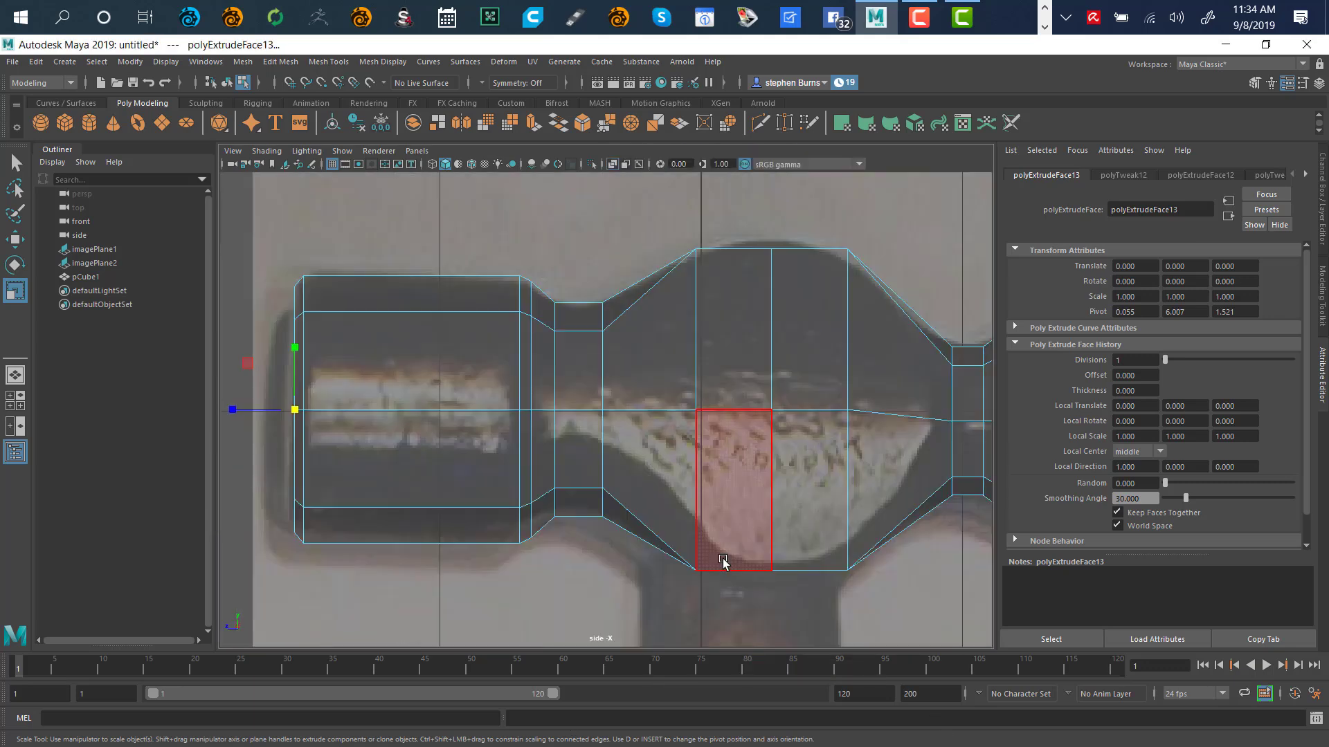
pyautogui.click(627, 509)
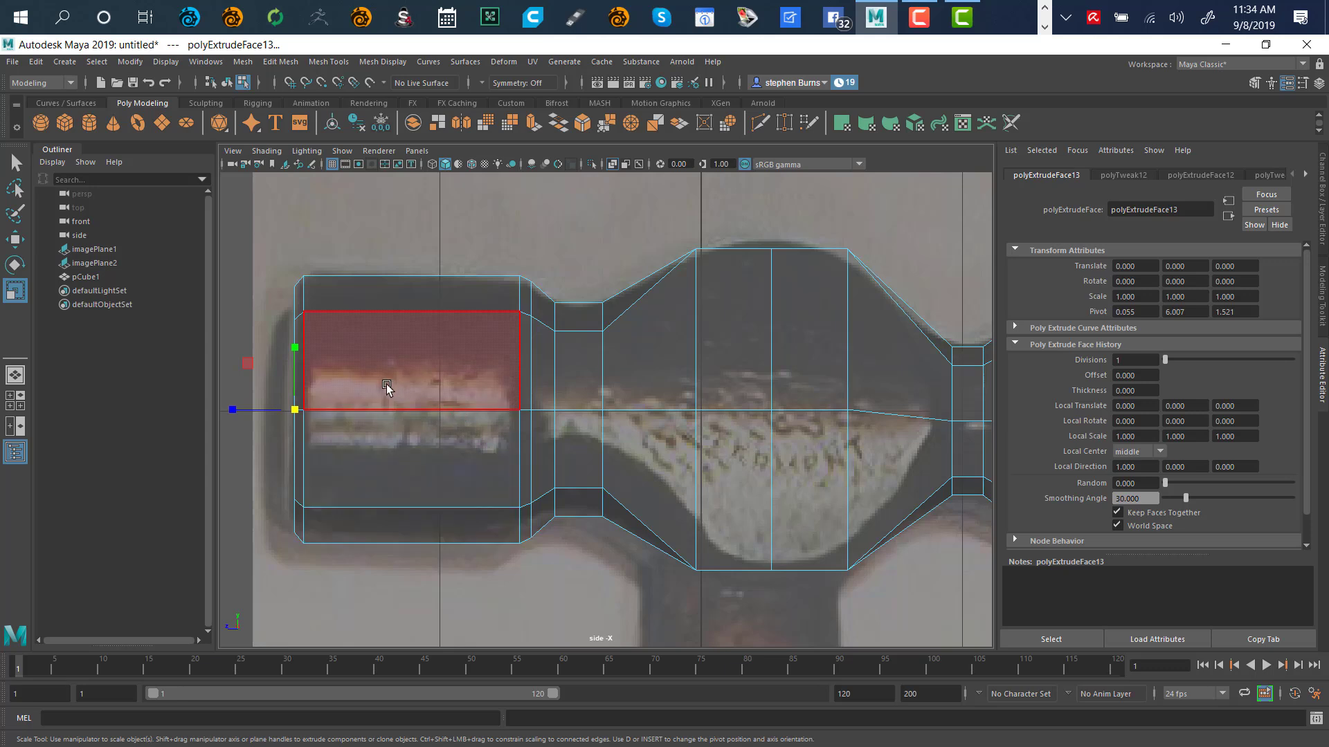
pyautogui.hotkey('ctrl', 'e')
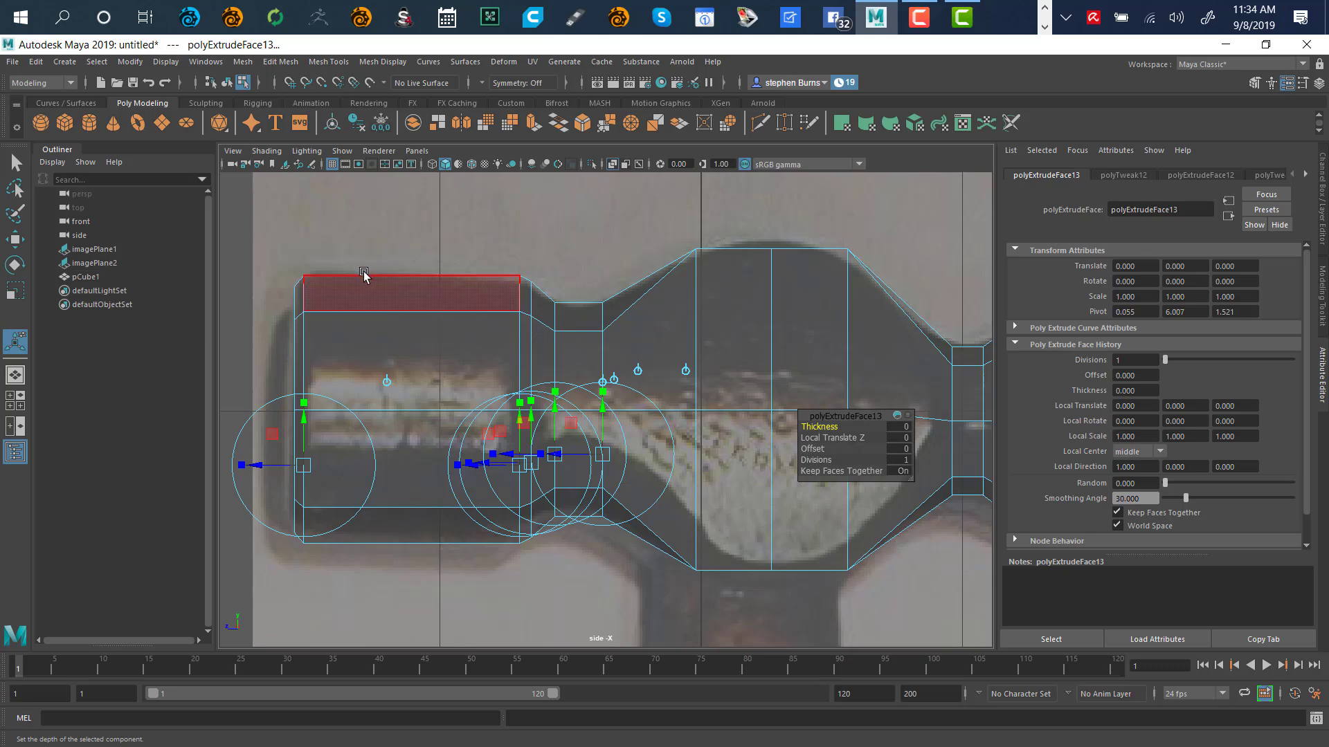
pyautogui.click(402, 242)
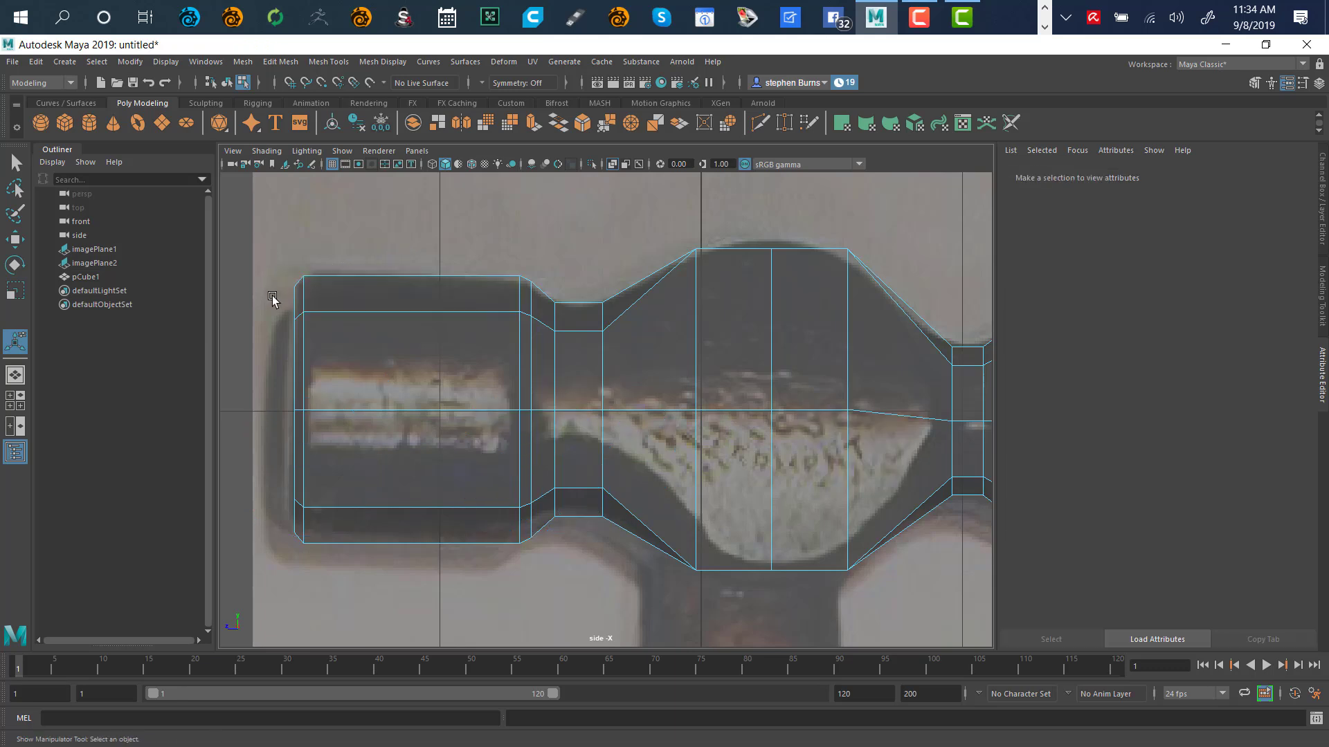
# Lasso-select the four faces capping the striking end in the side view
pyautogui.click(16, 187)
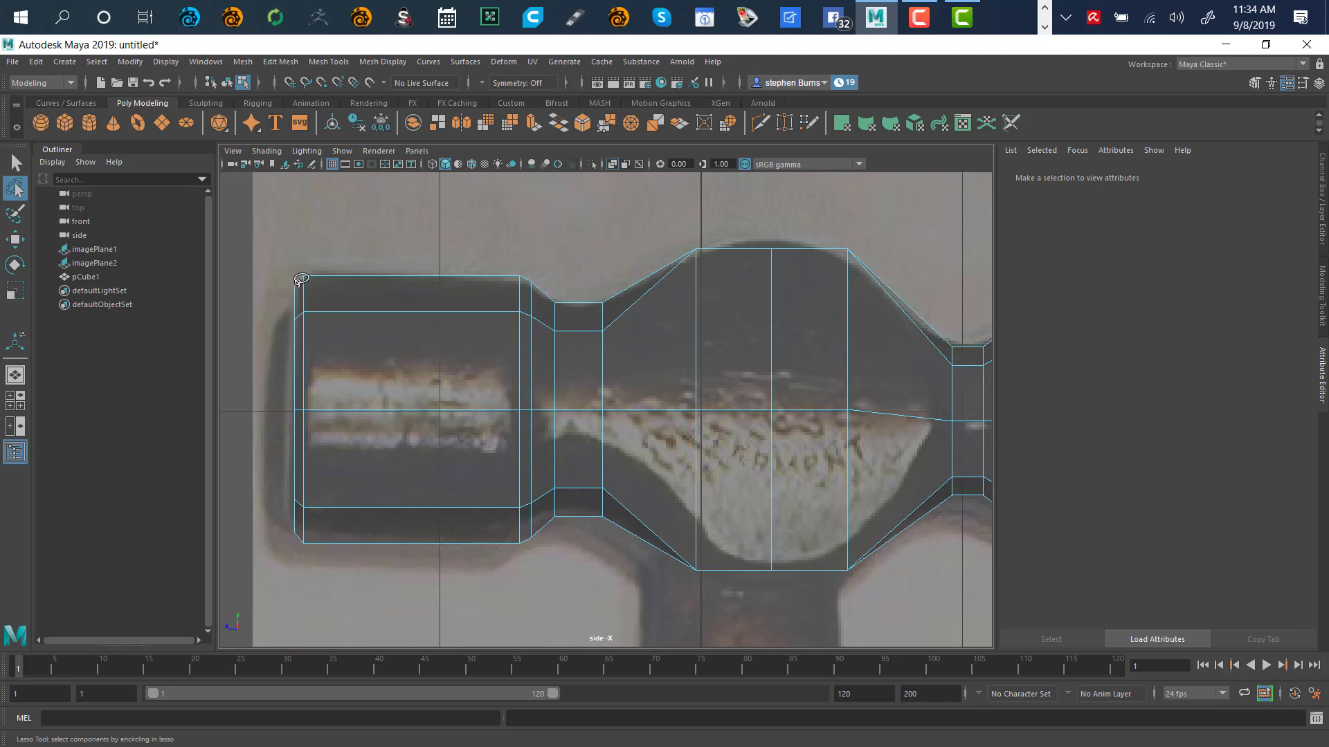
pyautogui.moveTo(301, 278)
pyautogui.mouseDown()
pyautogui.moveTo(260, 364)
pyautogui.moveTo(270, 492)
pyautogui.moveTo(293, 557)
pyautogui.moveTo(303, 551)
pyautogui.mouseUp()
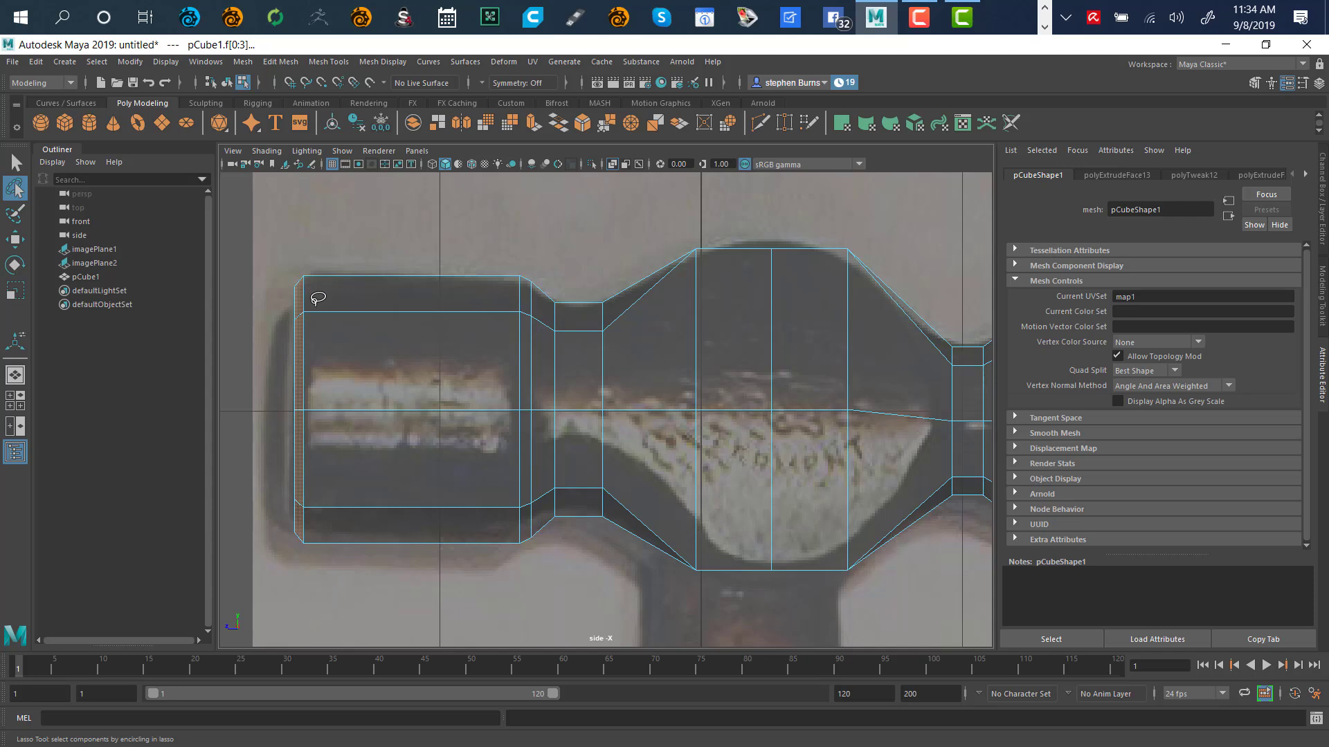
pyautogui.keyDown('alt'); pyautogui.moveTo(346, 303); pyautogui.dragTo(543, 288, button='right'); pyautogui.keyUp('alt')
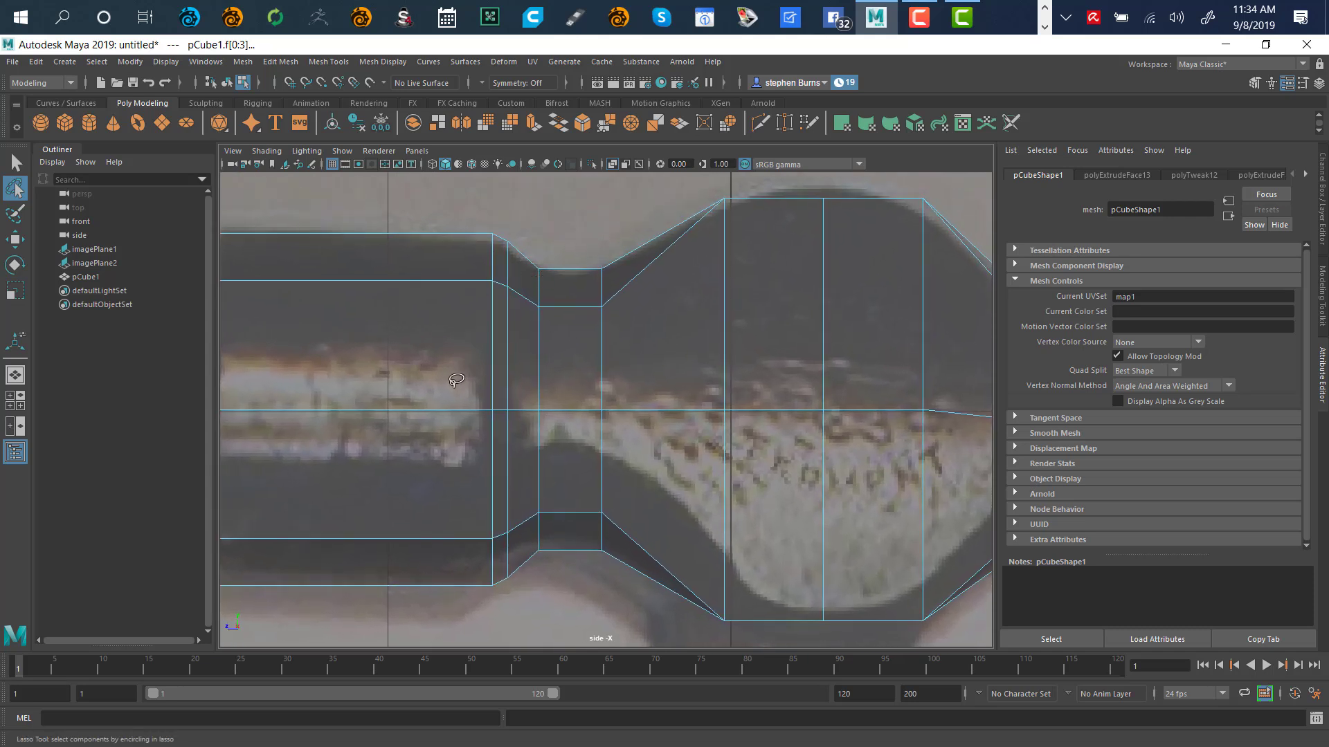
pyautogui.keyDown('alt'); pyautogui.moveTo(387, 348); pyautogui.dragTo(742, 377, button='middle'); pyautogui.keyUp('alt')
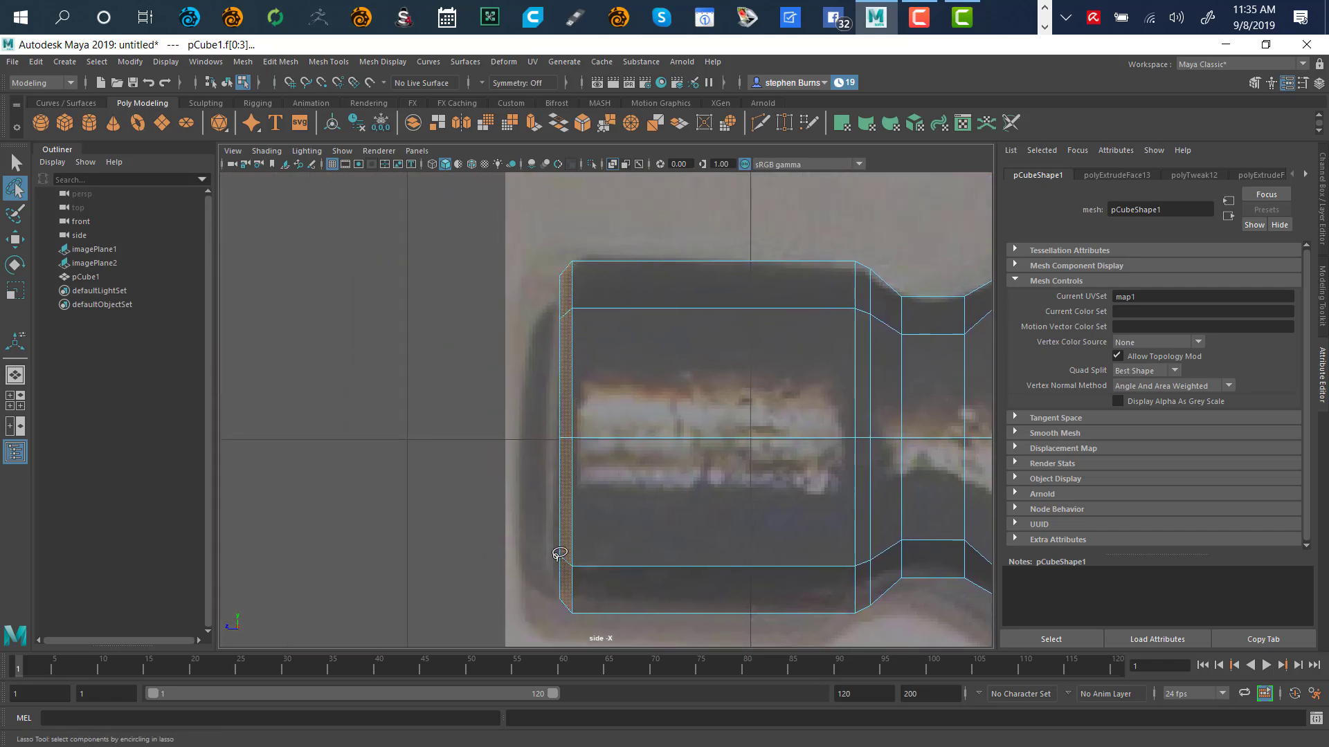
pyautogui.press('space')
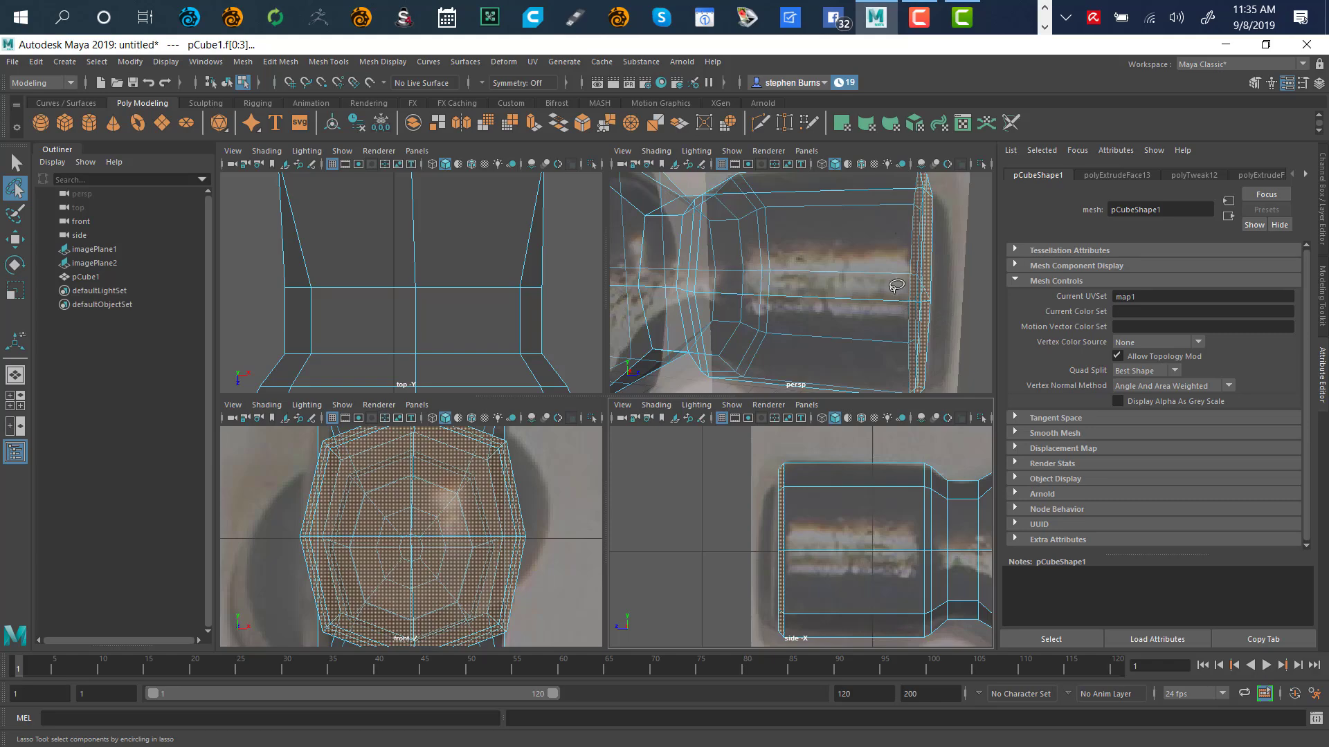
# Re-lasso the striking-end cap faces, extrude them and scale slightly larger, then deselect
pyautogui.press('space')
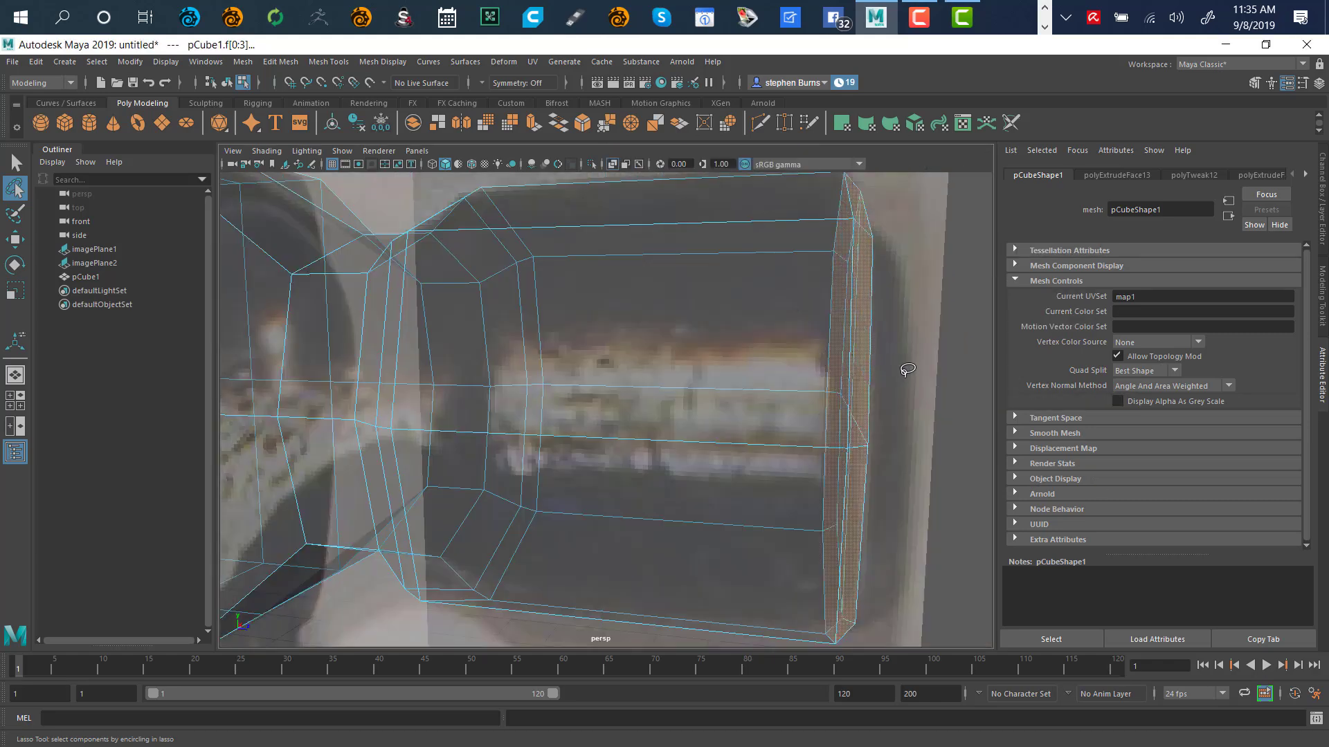
pyautogui.keyDown('alt'); pyautogui.moveTo(908, 370); pyautogui.dragTo(823, 281); pyautogui.keyUp('alt')
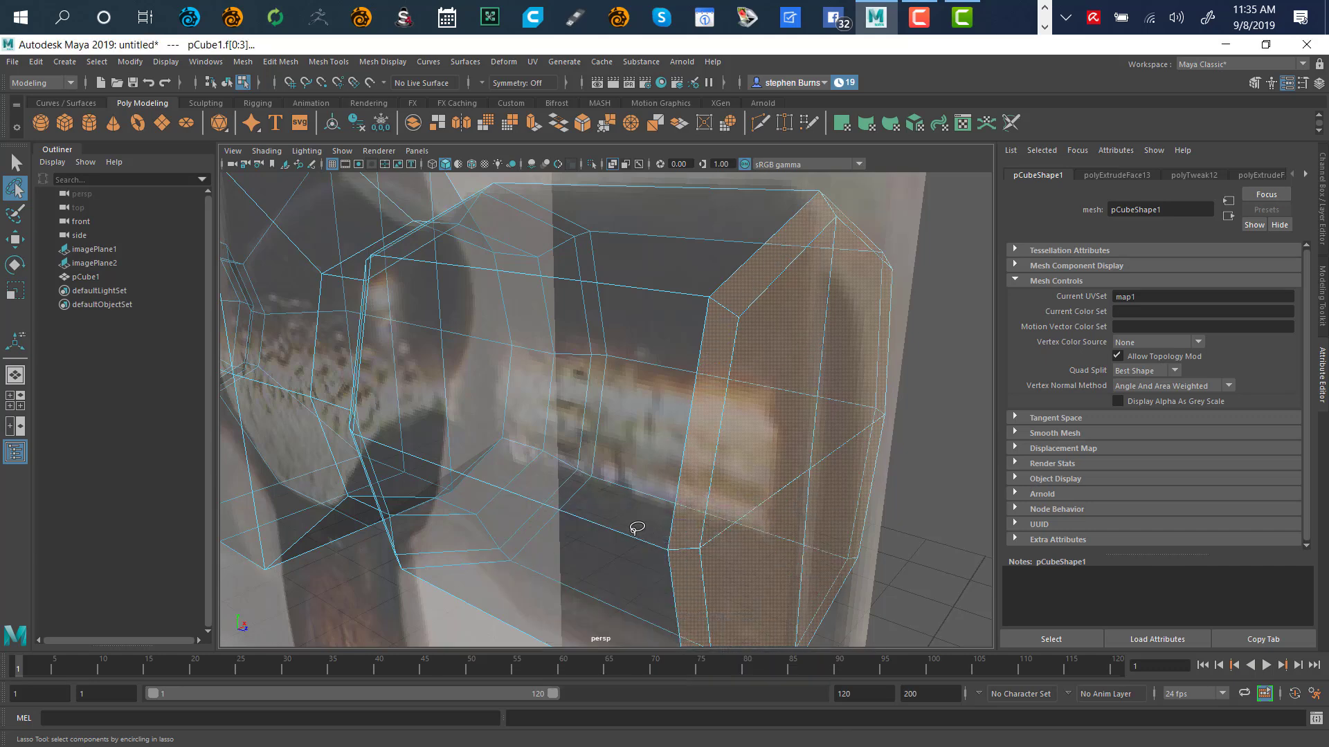
pyautogui.press('space')
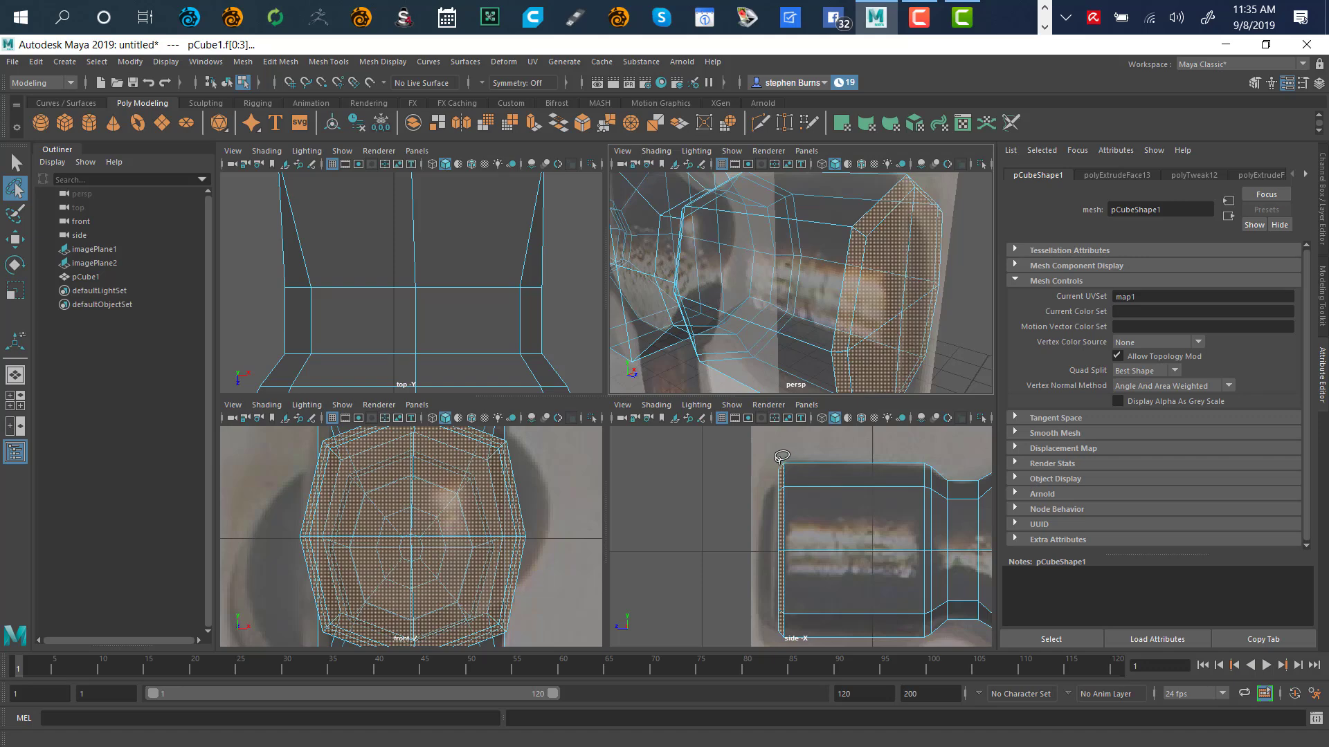
pyautogui.moveTo(782, 459)
pyautogui.mouseDown()
pyautogui.moveTo(806, 484)
pyautogui.moveTo(806, 637)
pyautogui.moveTo(788, 640)
pyautogui.moveTo(783, 625)
pyautogui.mouseUp()
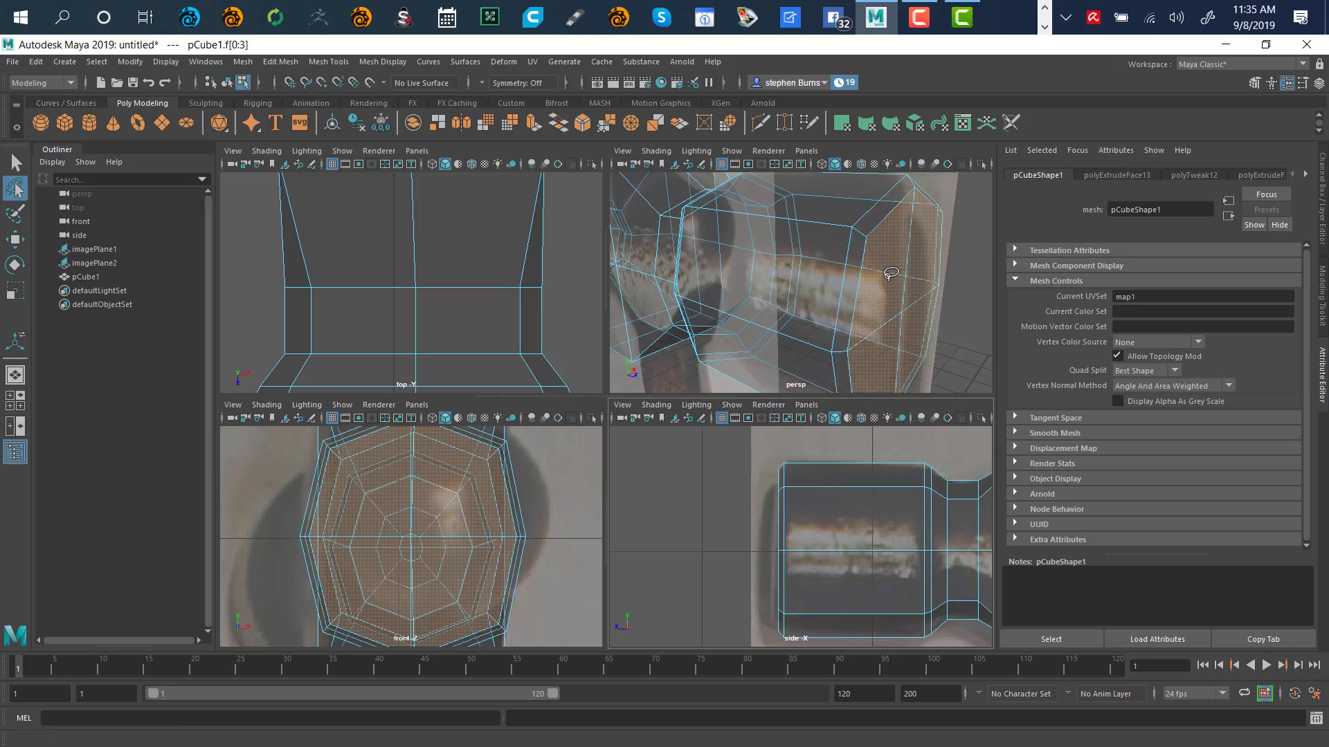
pyautogui.press('space')
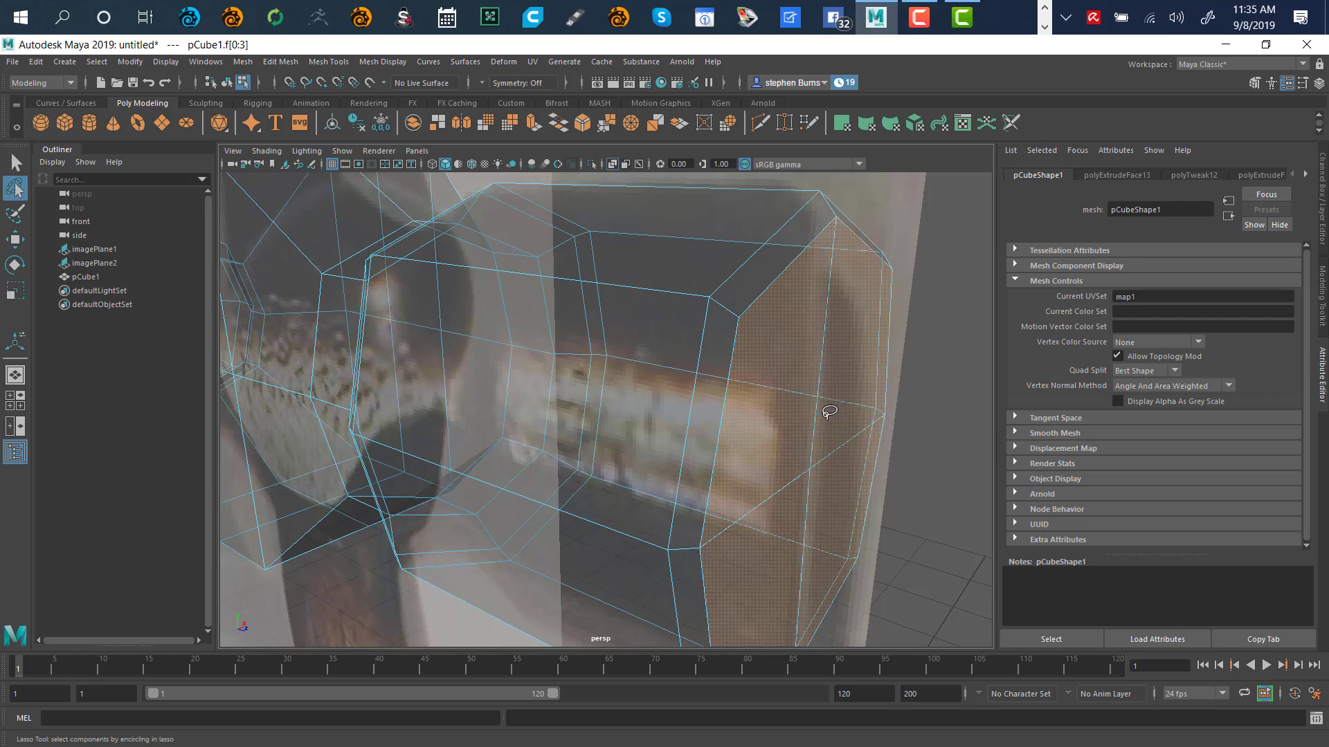
pyautogui.press('r')
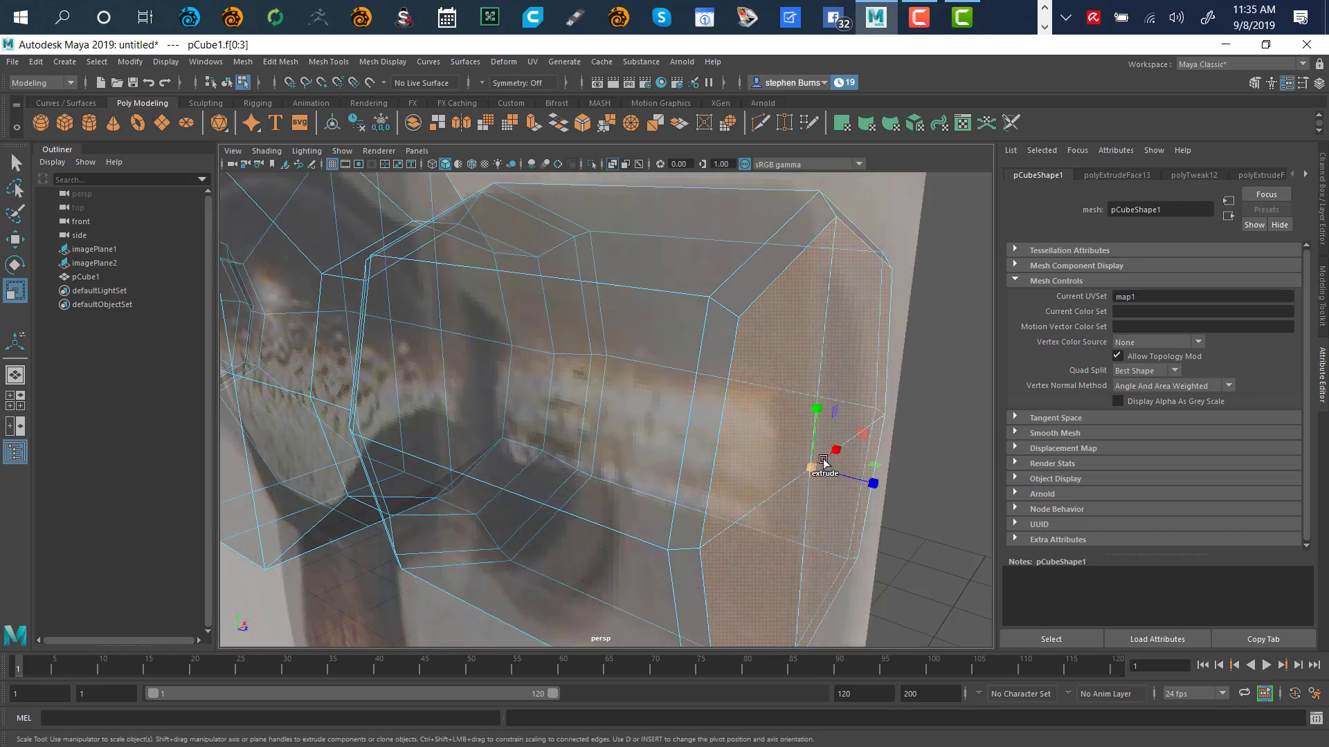
pyautogui.keyDown('shift'); pyautogui.moveTo(810, 471); pyautogui.dragTo(793, 504); pyautogui.keyUp('shift')
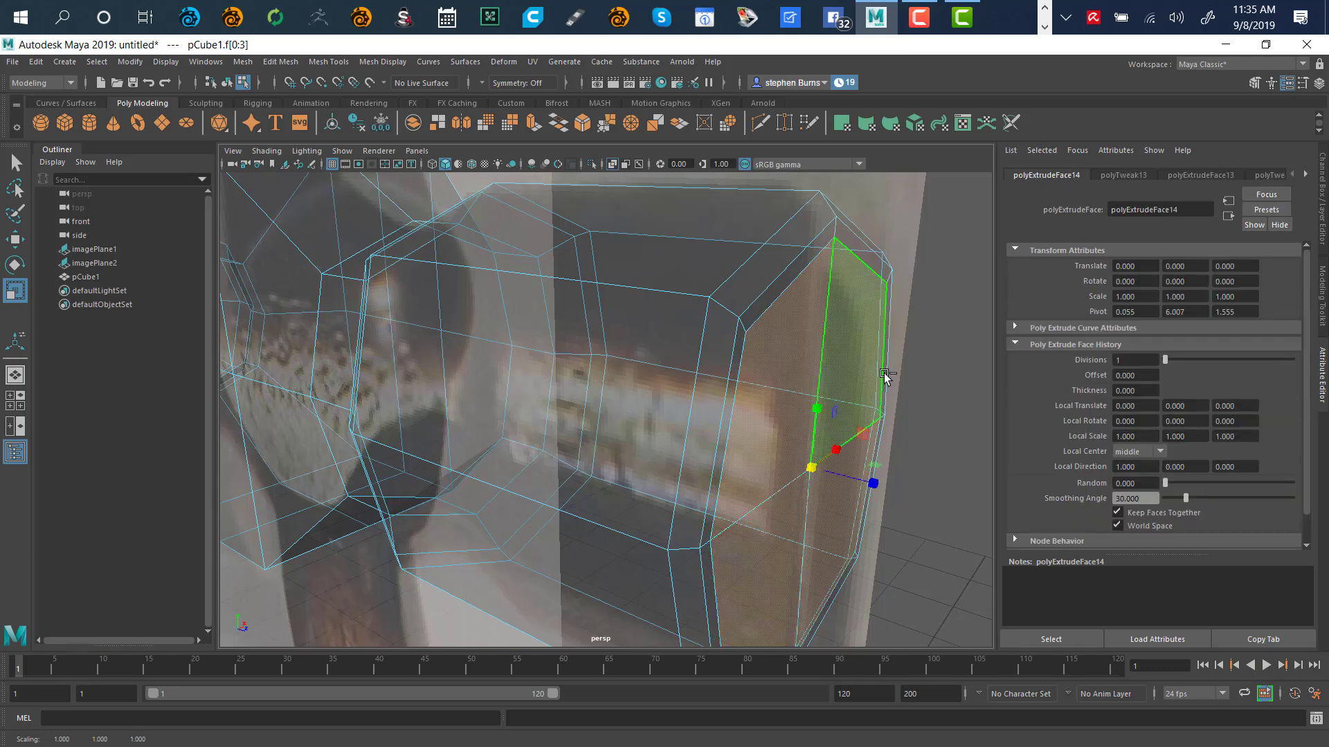
pyautogui.click(919, 363)
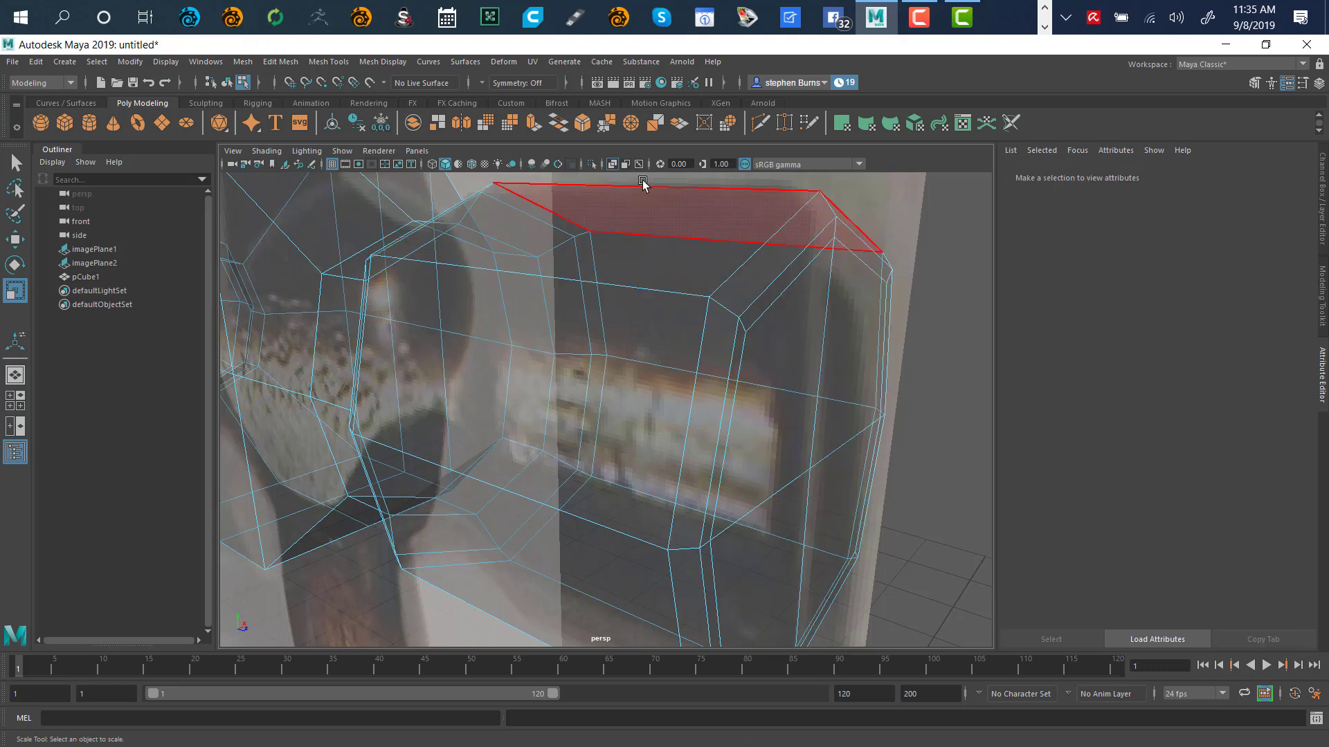
# Turn off X-Ray and frame the solid hammer head against the reference planes
pyautogui.click(612, 164)
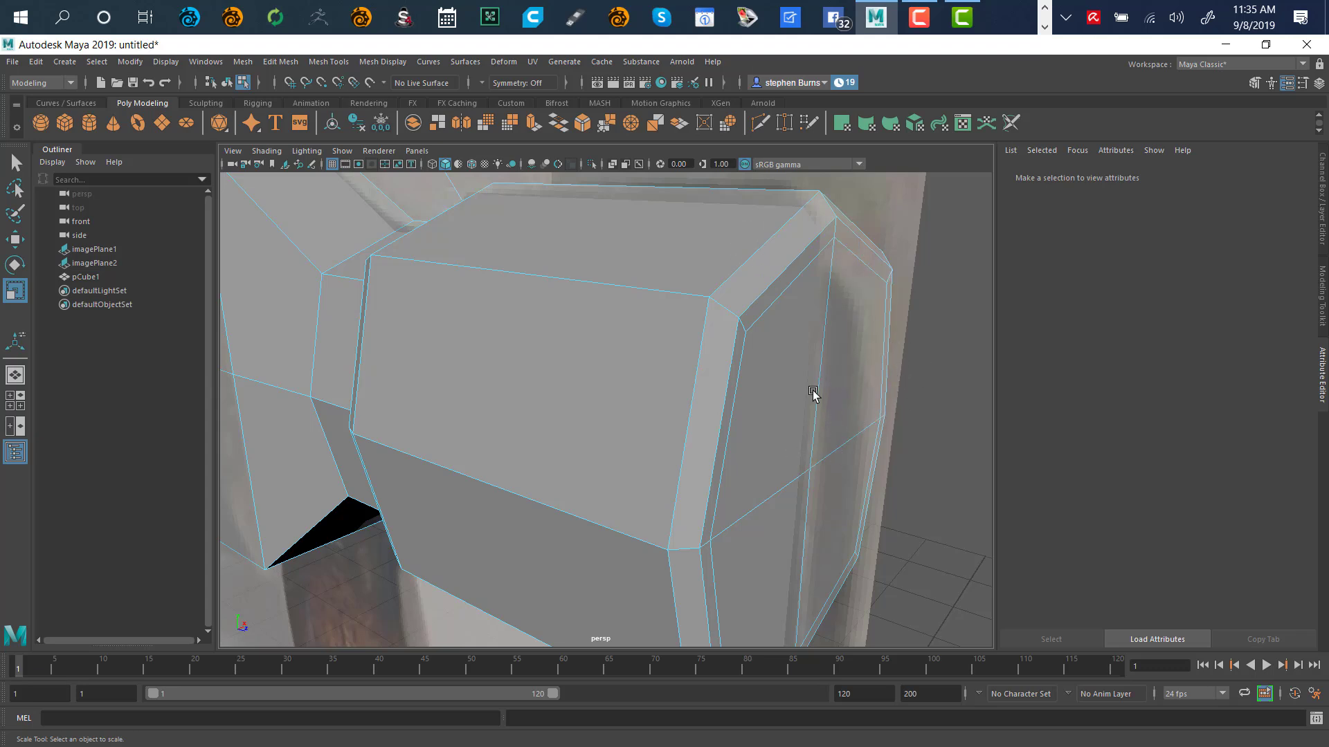
pyautogui.press('a')
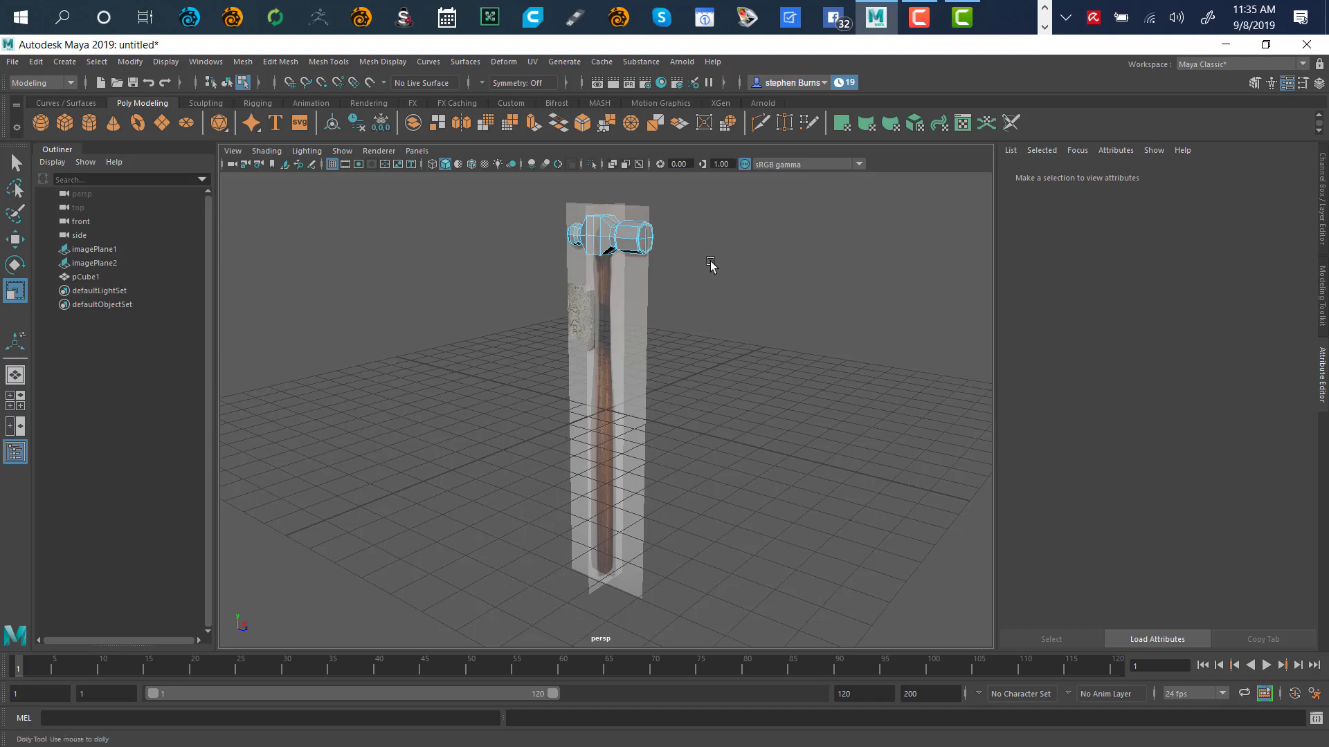
pyautogui.keyDown('alt'); pyautogui.moveTo(707, 267); pyautogui.dragTo(921, 266, button='right'); pyautogui.keyUp('alt')
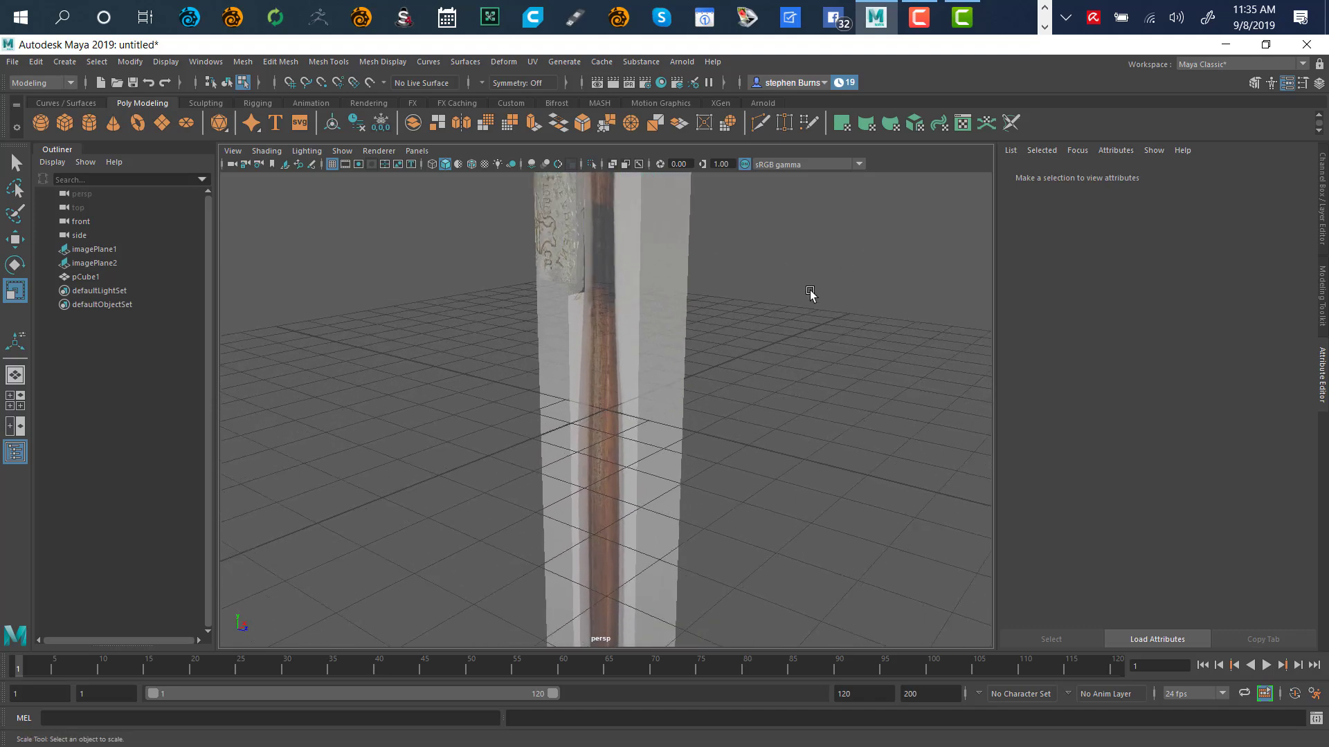
pyautogui.keyDown('alt'); pyautogui.moveTo(803, 222); pyautogui.dragTo(806, 461, button='middle'); pyautogui.keyUp('alt')
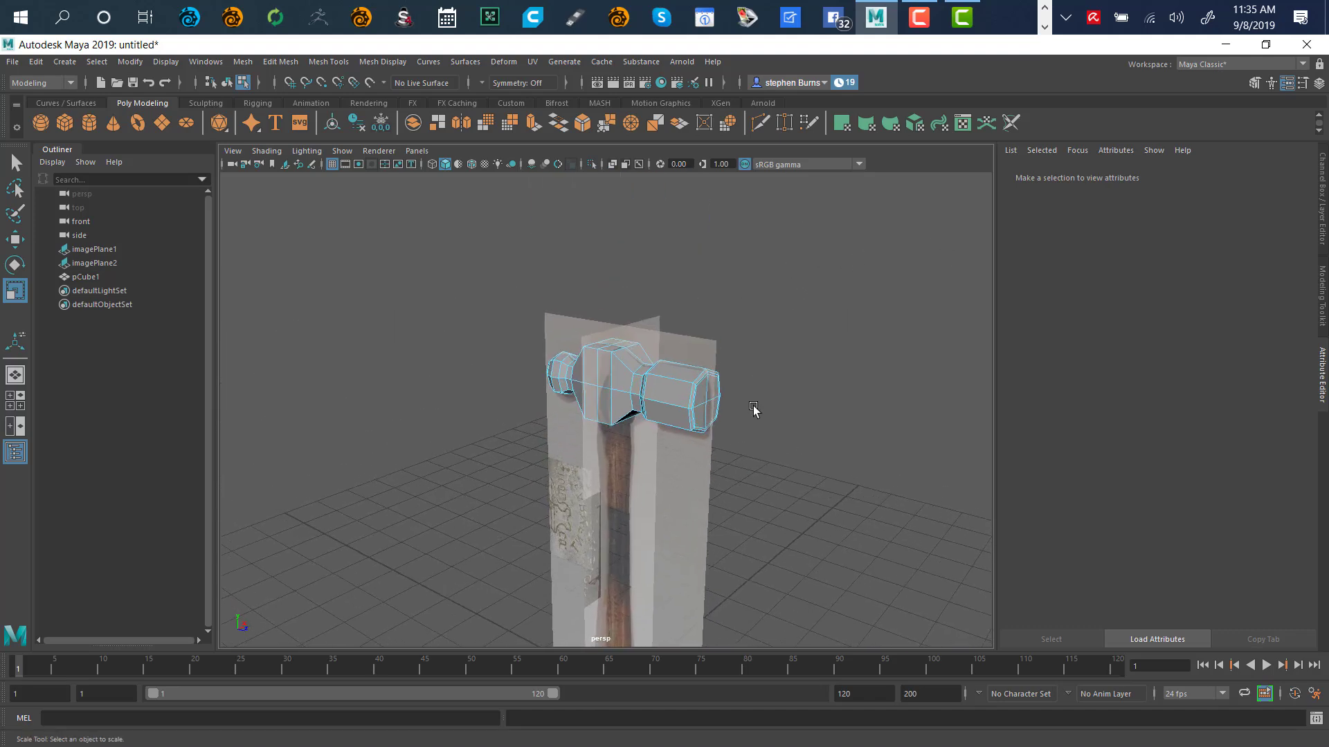
pyautogui.scroll(7, 882, 368)
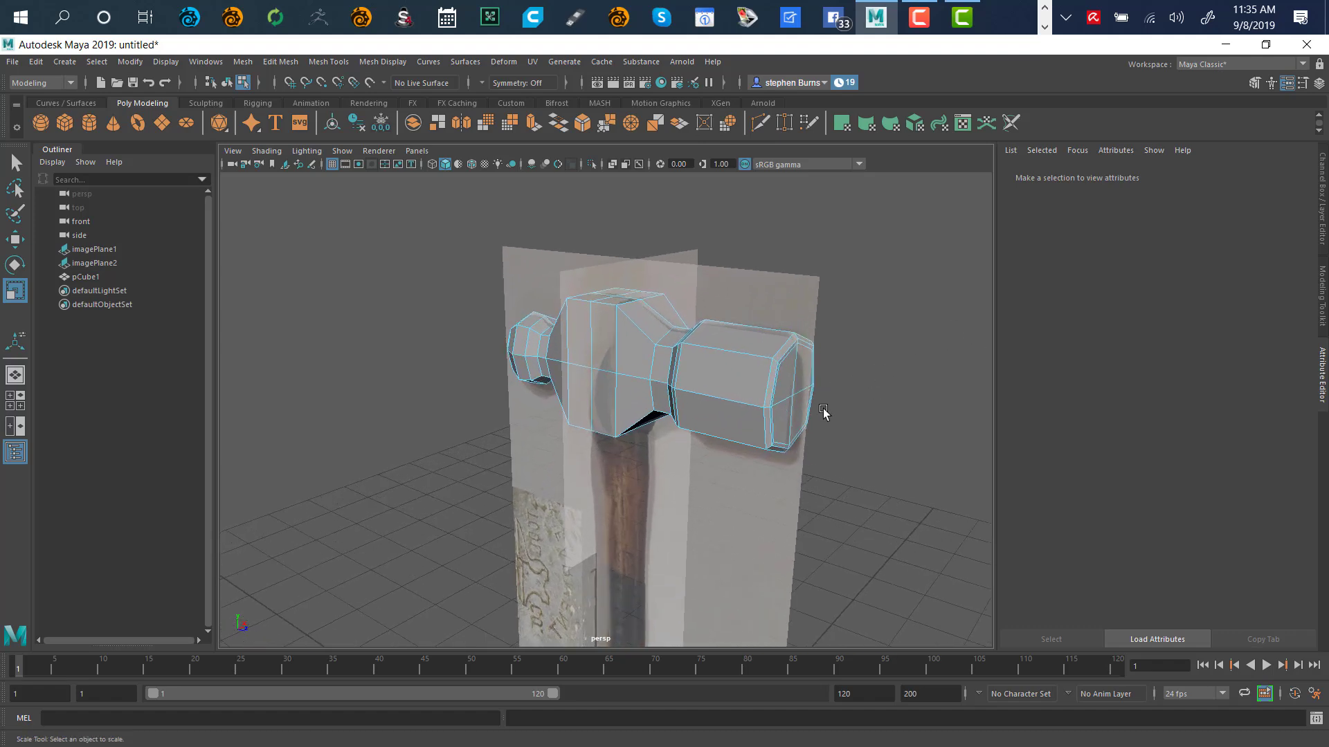
pyautogui.keyDown('alt'); pyautogui.moveTo(733, 500); pyautogui.dragTo(809, 399); pyautogui.keyUp('alt')
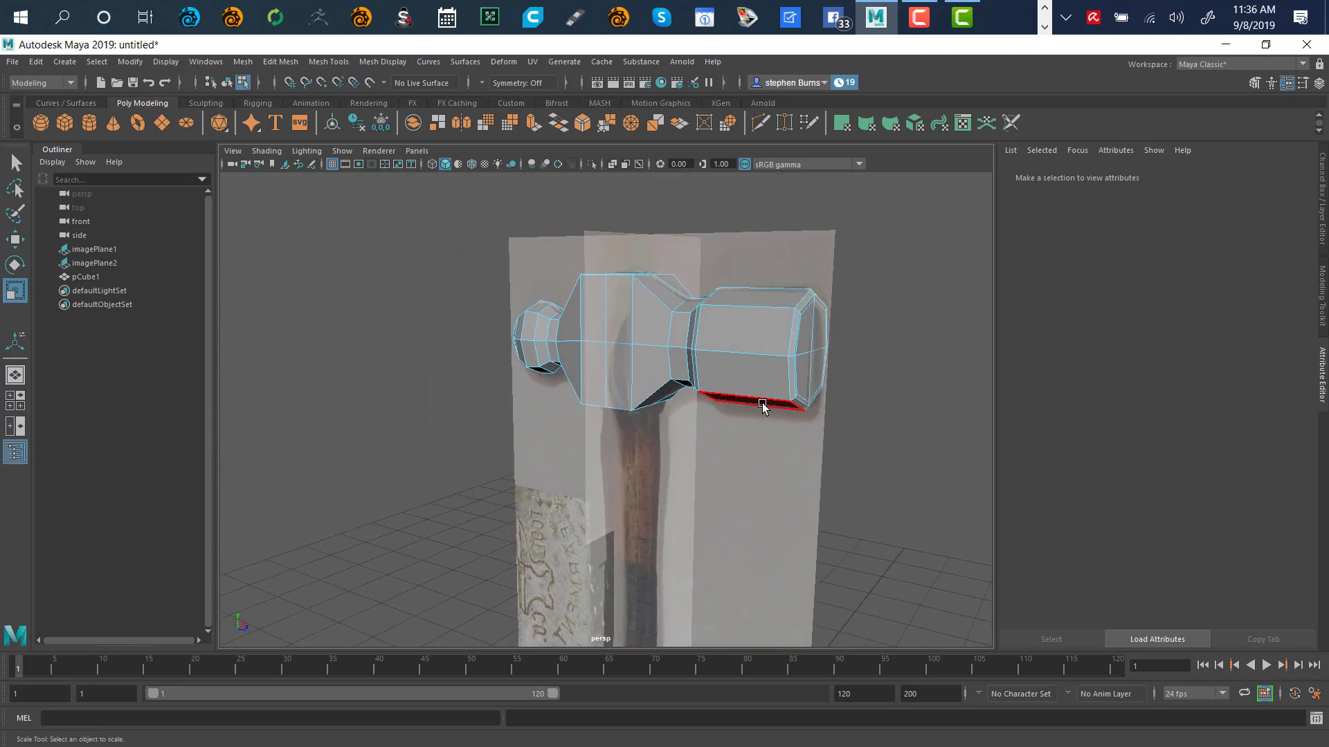
# Show the hammer head as a smoothed mesh preview and orbit around it, entering Vertex mode
pyautogui.press('3')
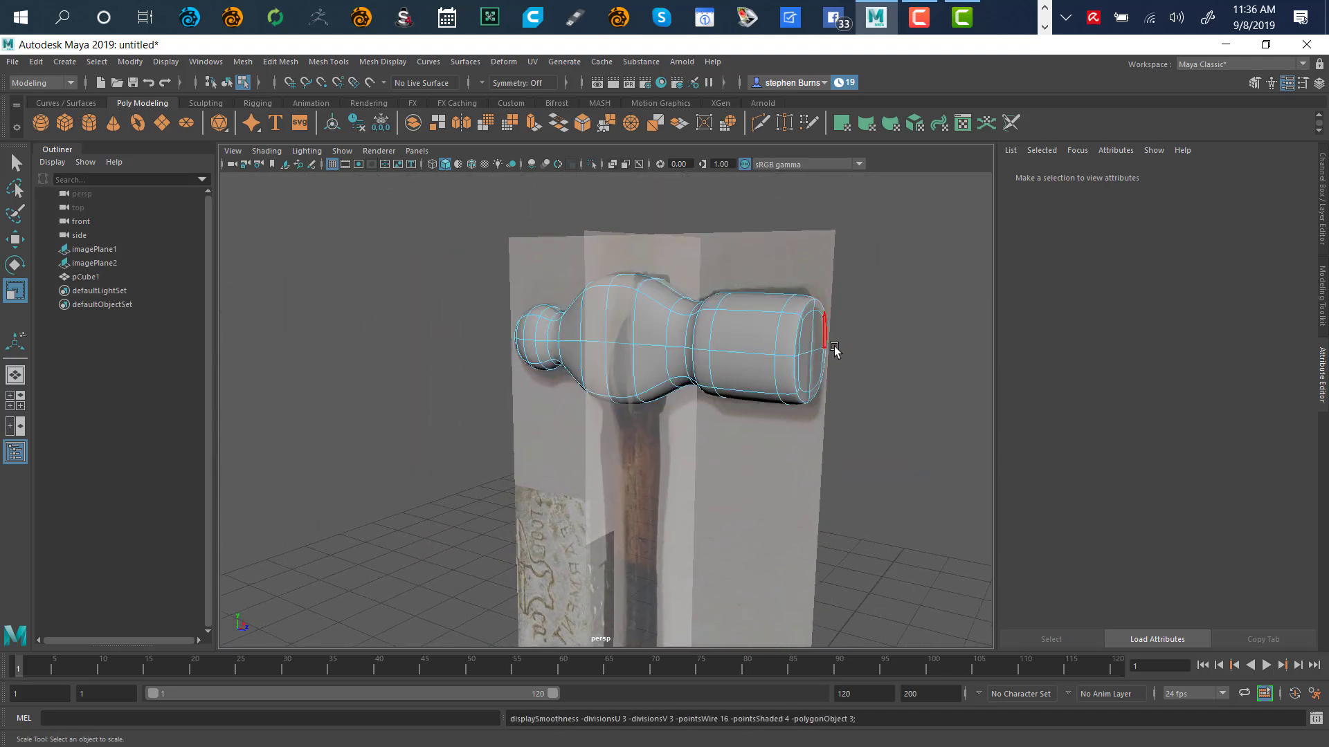
pyautogui.scroll(5, 854, 377)
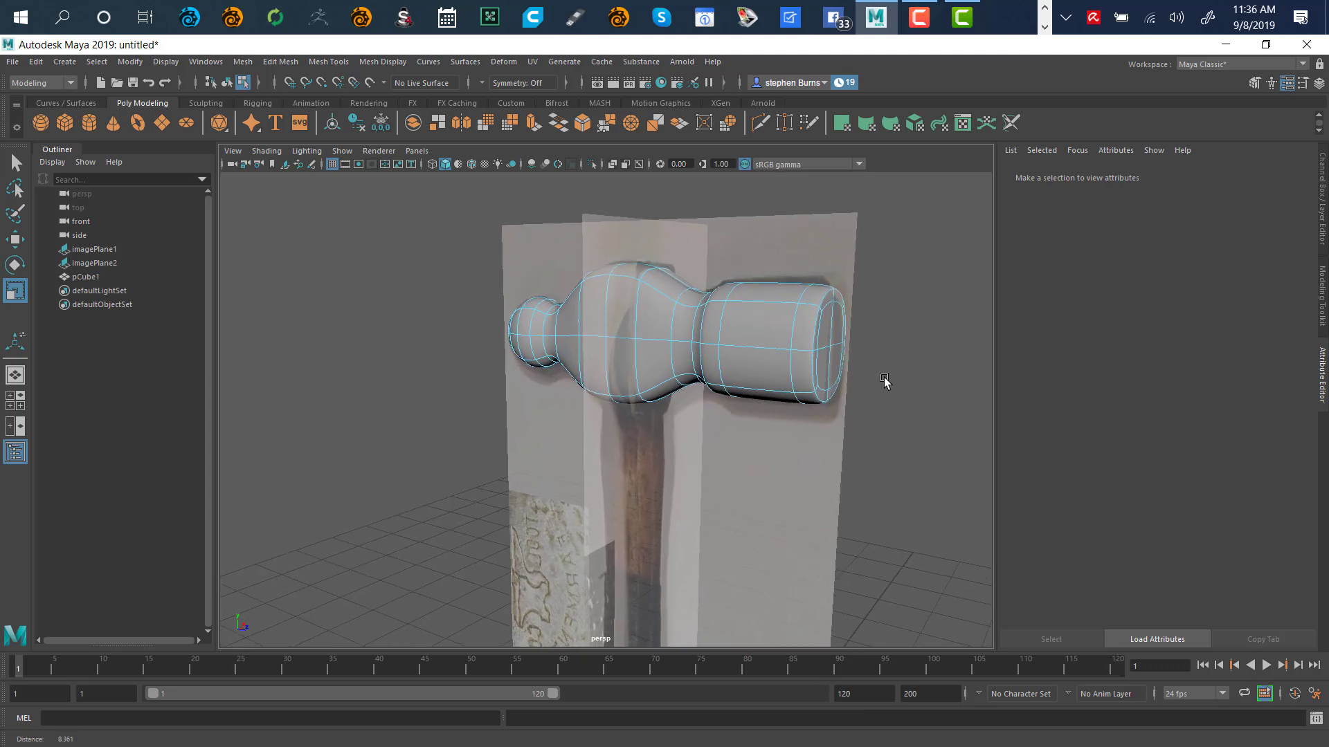
pyautogui.keyDown('alt'); pyautogui.moveTo(935, 357); pyautogui.dragTo(926, 345, button='right'); pyautogui.keyUp('alt')
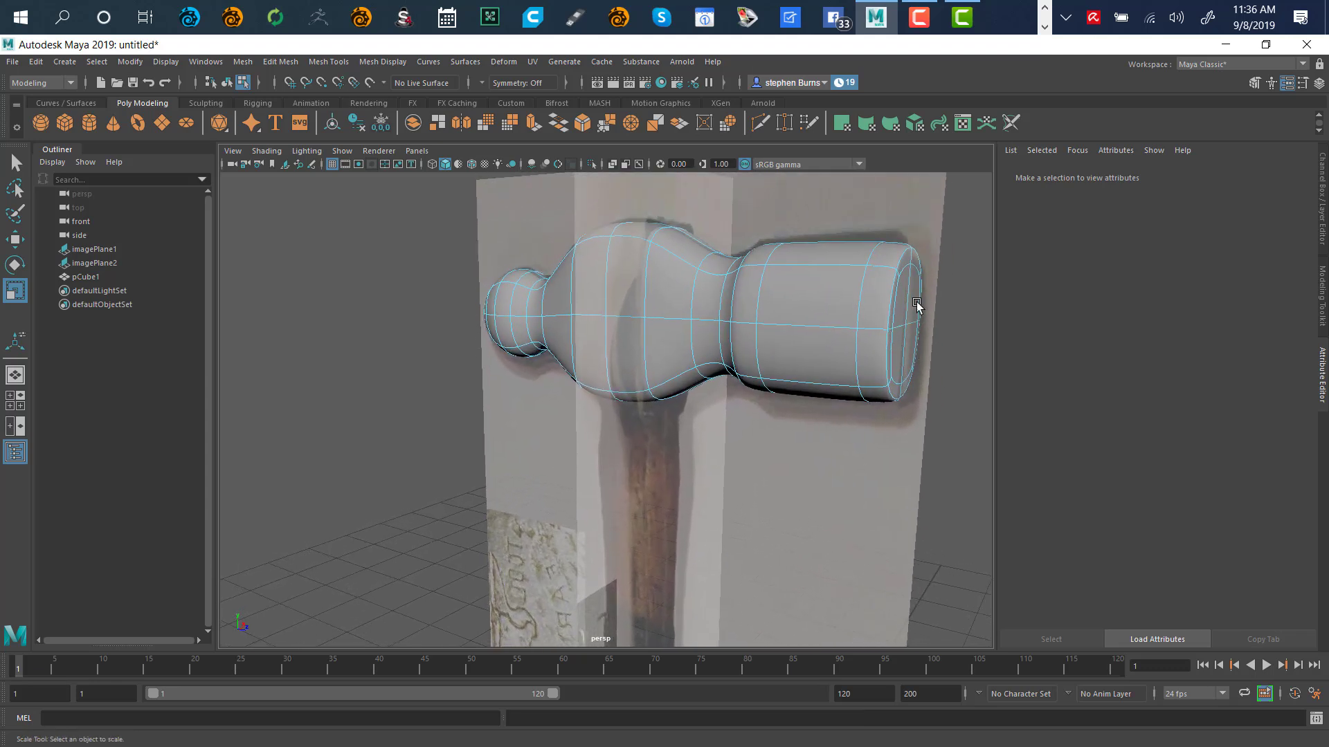
pyautogui.keyDown('alt'); pyautogui.moveTo(925, 335); pyautogui.dragTo(830, 387); pyautogui.keyUp('alt')
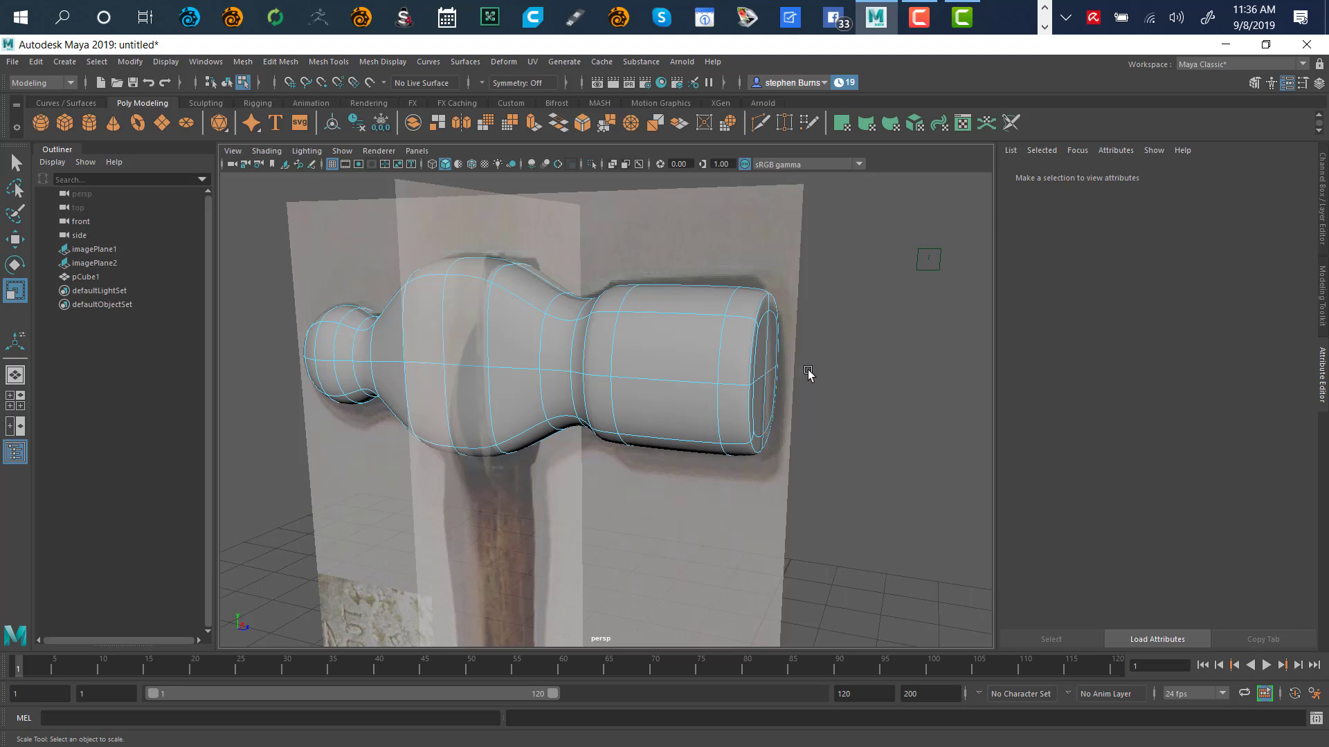
pyautogui.moveTo(844, 398); pyautogui.dragTo(796, 355, button='right')
# Push the striking face's centre vertex slightly outward along X, checking it from the side
pyautogui.click(767, 376)
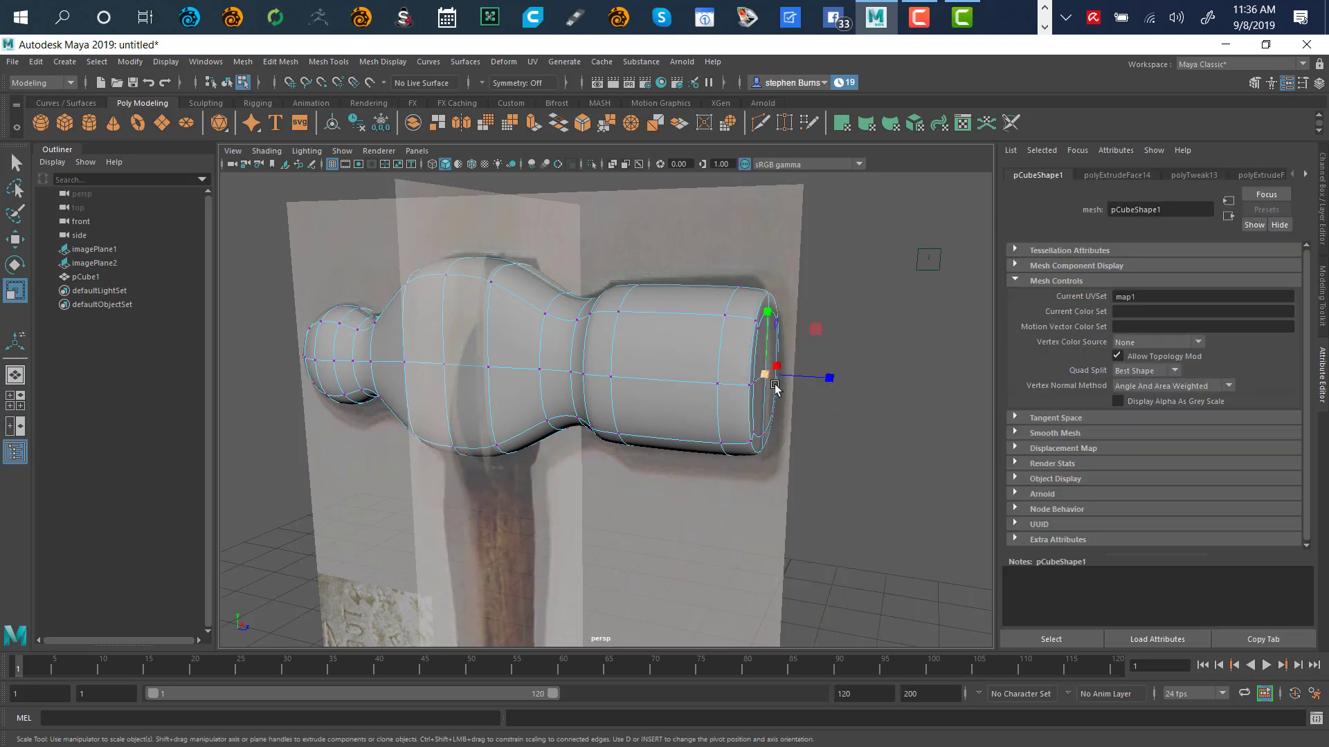
pyautogui.press('w')
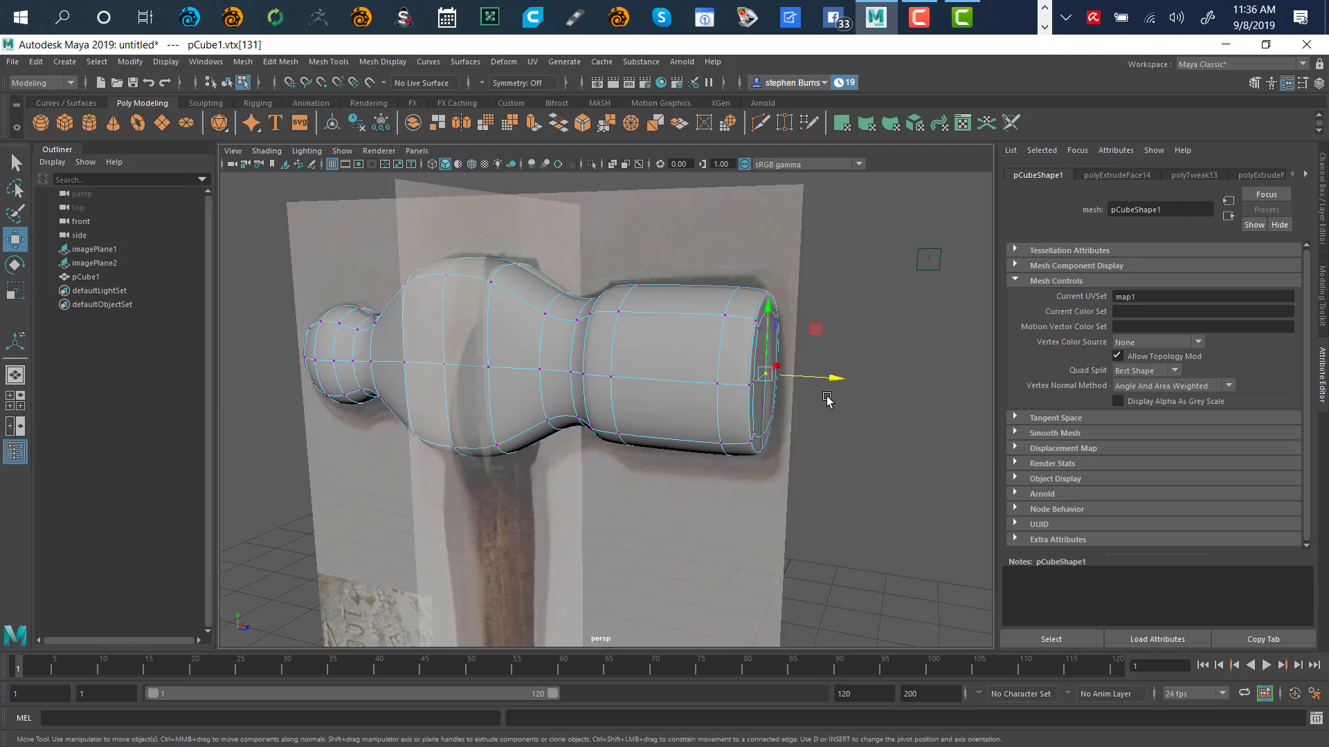
pyautogui.press('f')
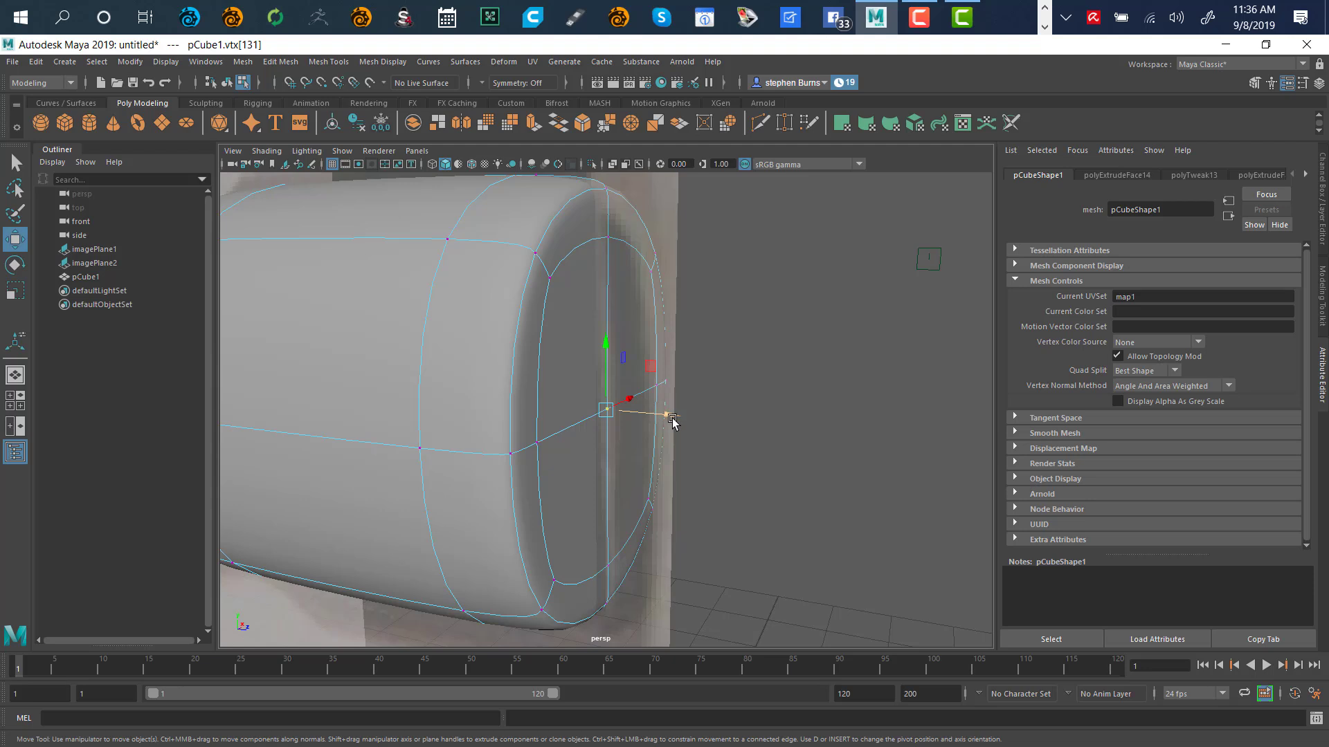
pyautogui.moveTo(672, 420); pyautogui.dragTo(704, 436)
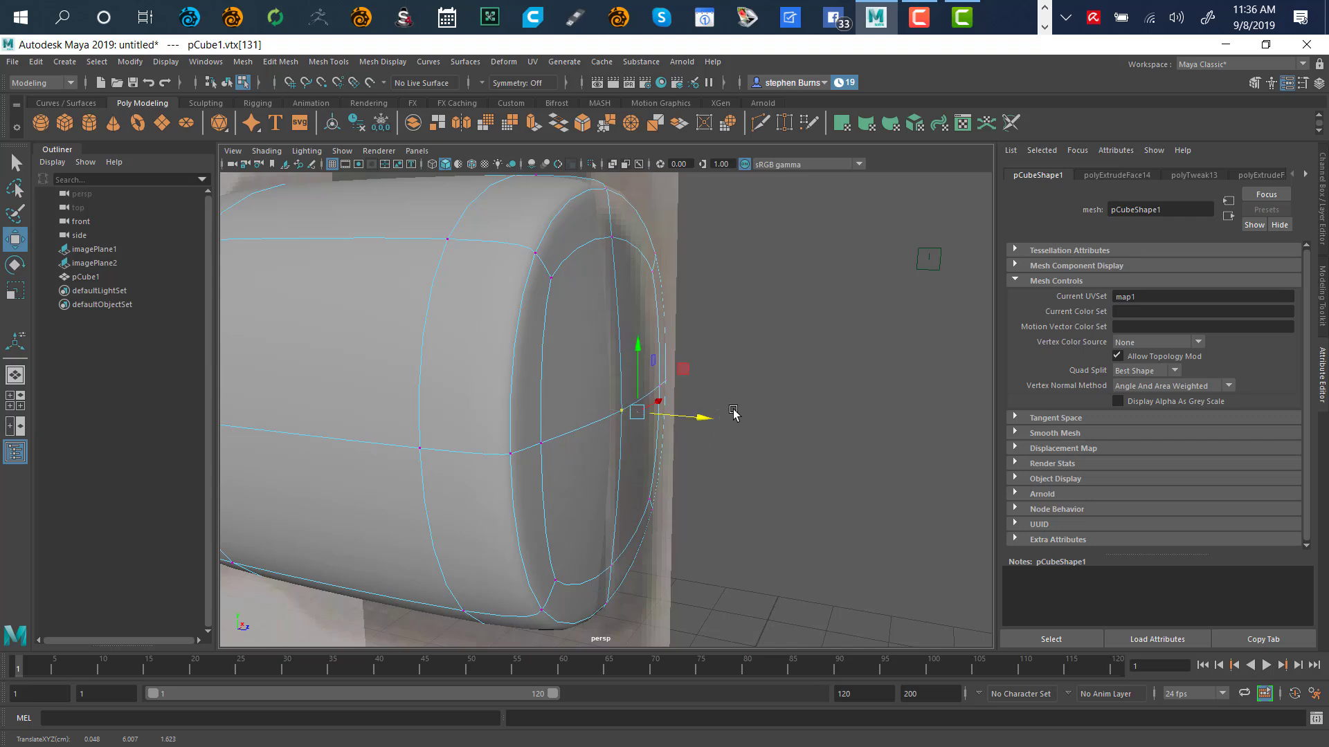
pyautogui.keyDown('alt'); pyautogui.moveTo(773, 492); pyautogui.dragTo(800, 504); pyautogui.keyUp('alt')
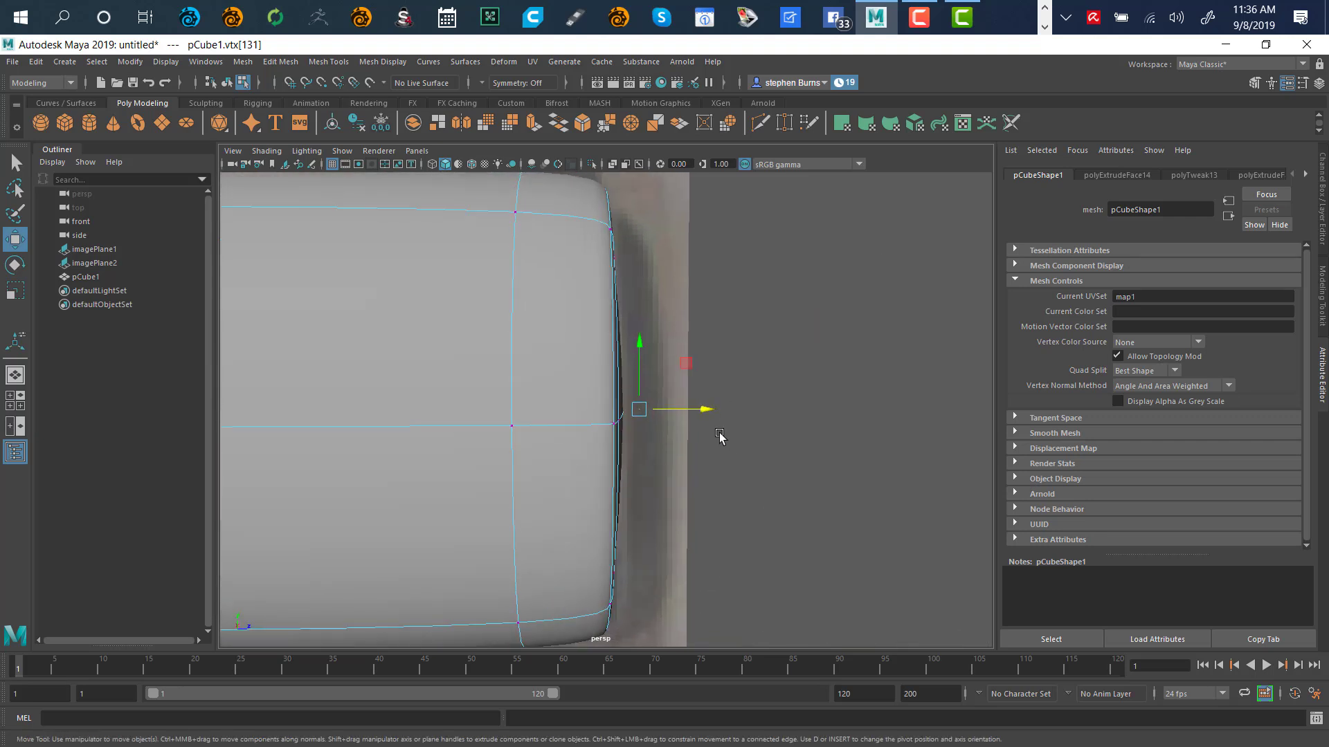
pyautogui.moveTo(707, 412); pyautogui.dragTo(701, 414)
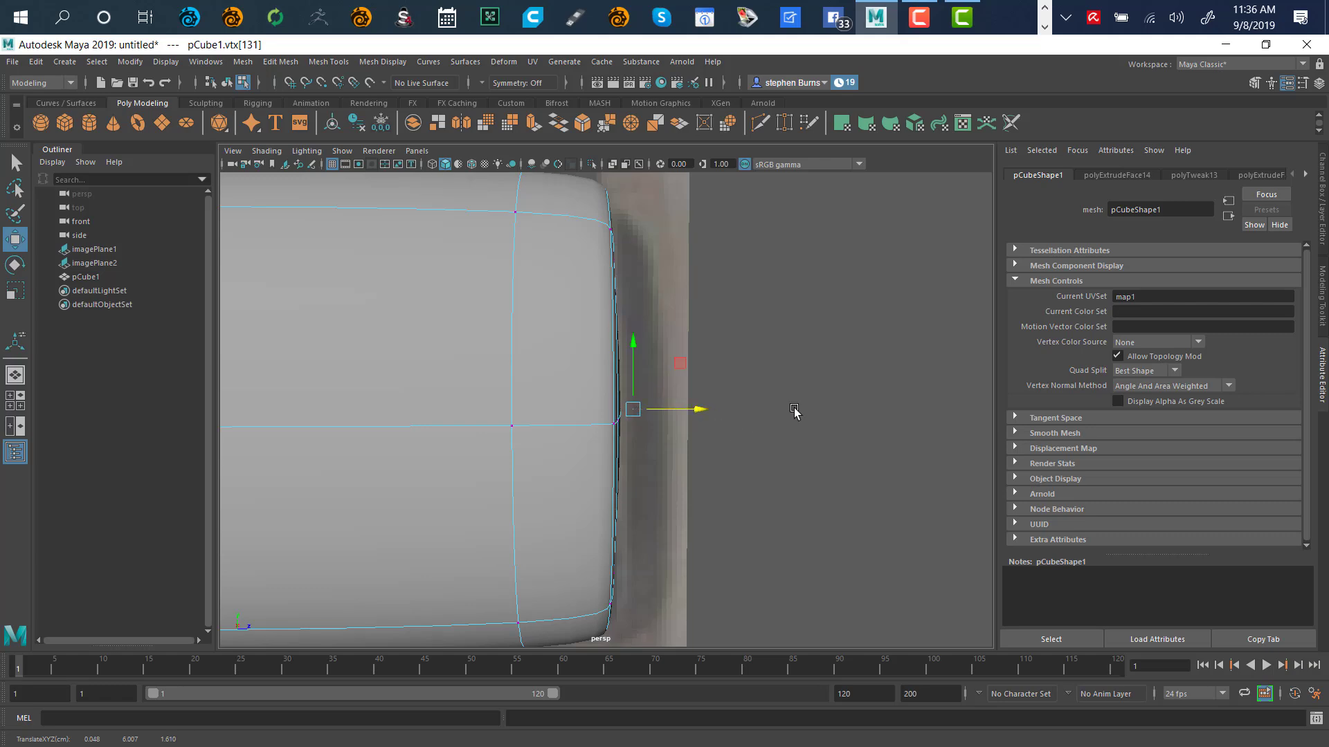
pyautogui.keyDown('alt'); pyautogui.moveTo(794, 411); pyautogui.dragTo(729, 434); pyautogui.keyUp('alt')
# Clear the vertex selection and turn on X-Ray, orbiting to the head's underside
pyautogui.click(796, 382)
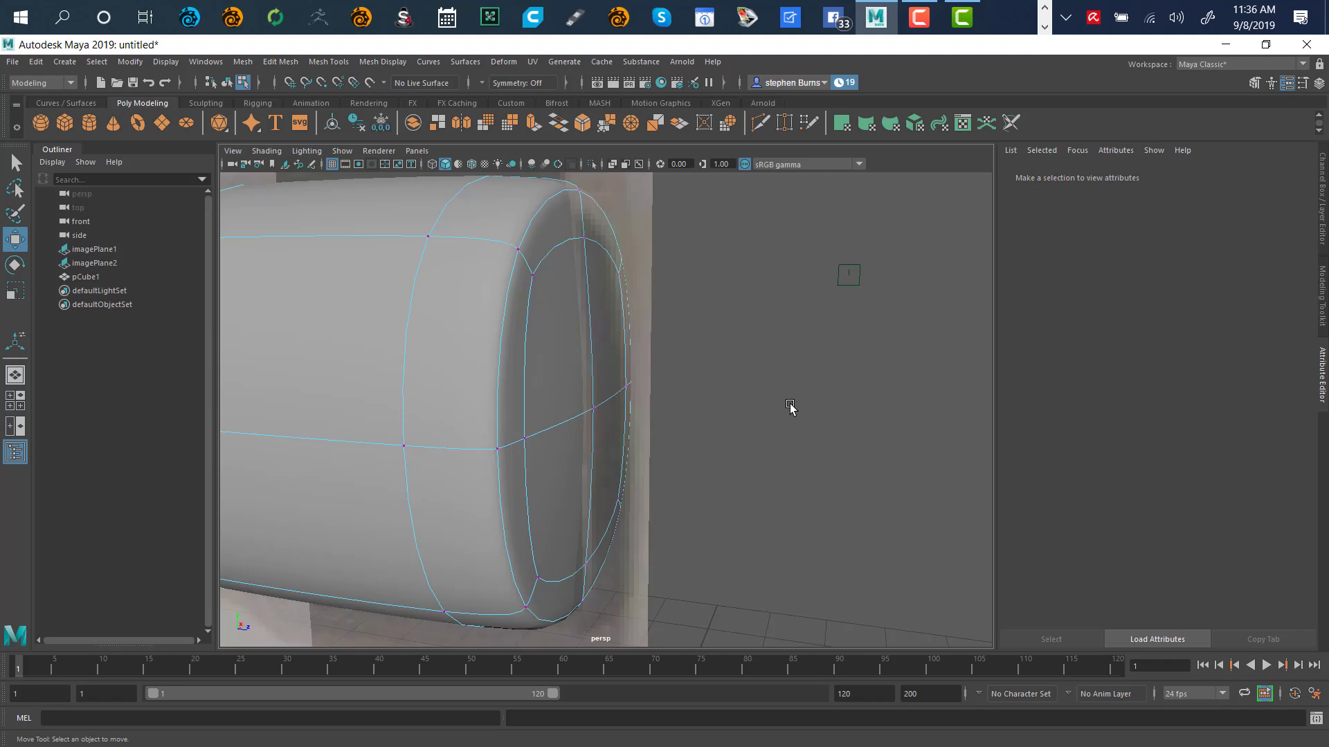
pyautogui.keyDown('alt'); pyautogui.moveTo(813, 401); pyautogui.dragTo(452, 442, button='right'); pyautogui.keyUp('alt')
pyautogui.keyDown('alt'); pyautogui.moveTo(452, 441); pyautogui.dragTo(762, 407); pyautogui.keyUp('alt')
pyautogui.keyDown('alt'); pyautogui.moveTo(694, 552); pyautogui.dragTo(651, 376); pyautogui.keyUp('alt')
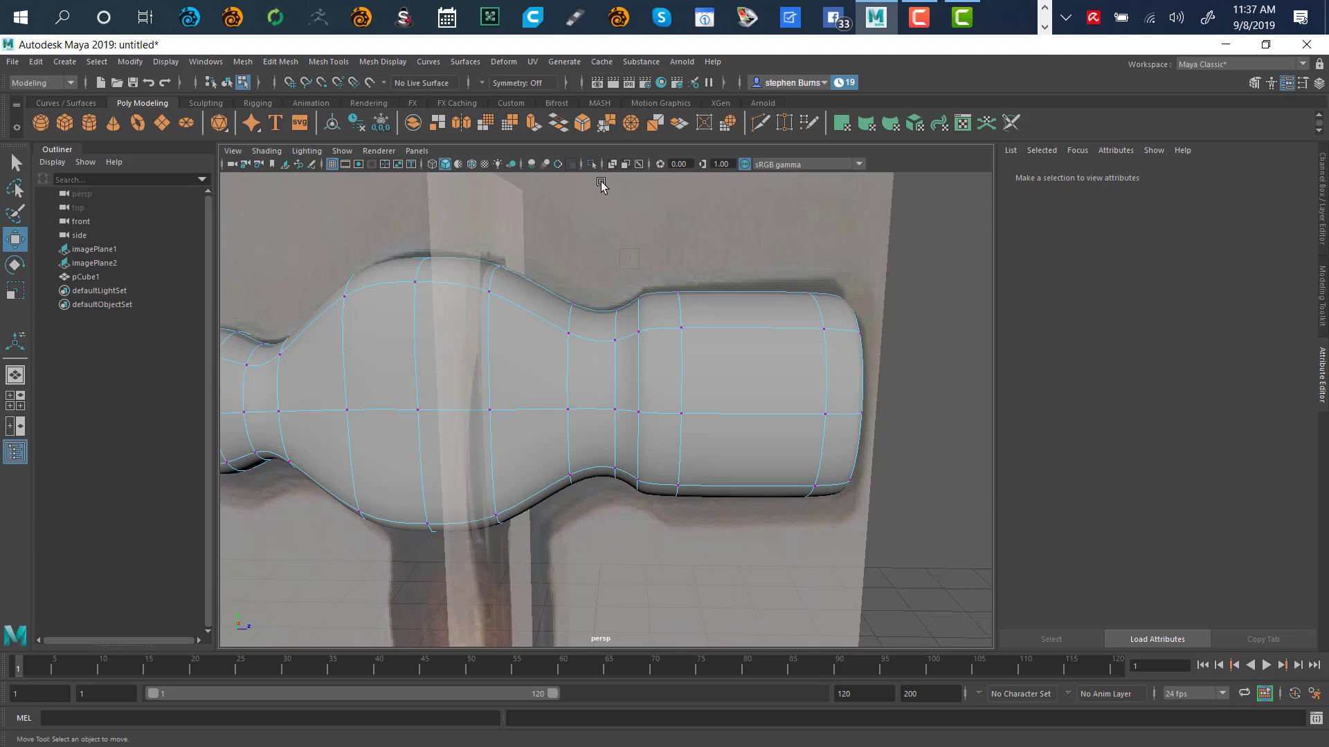
pyautogui.click(612, 164)
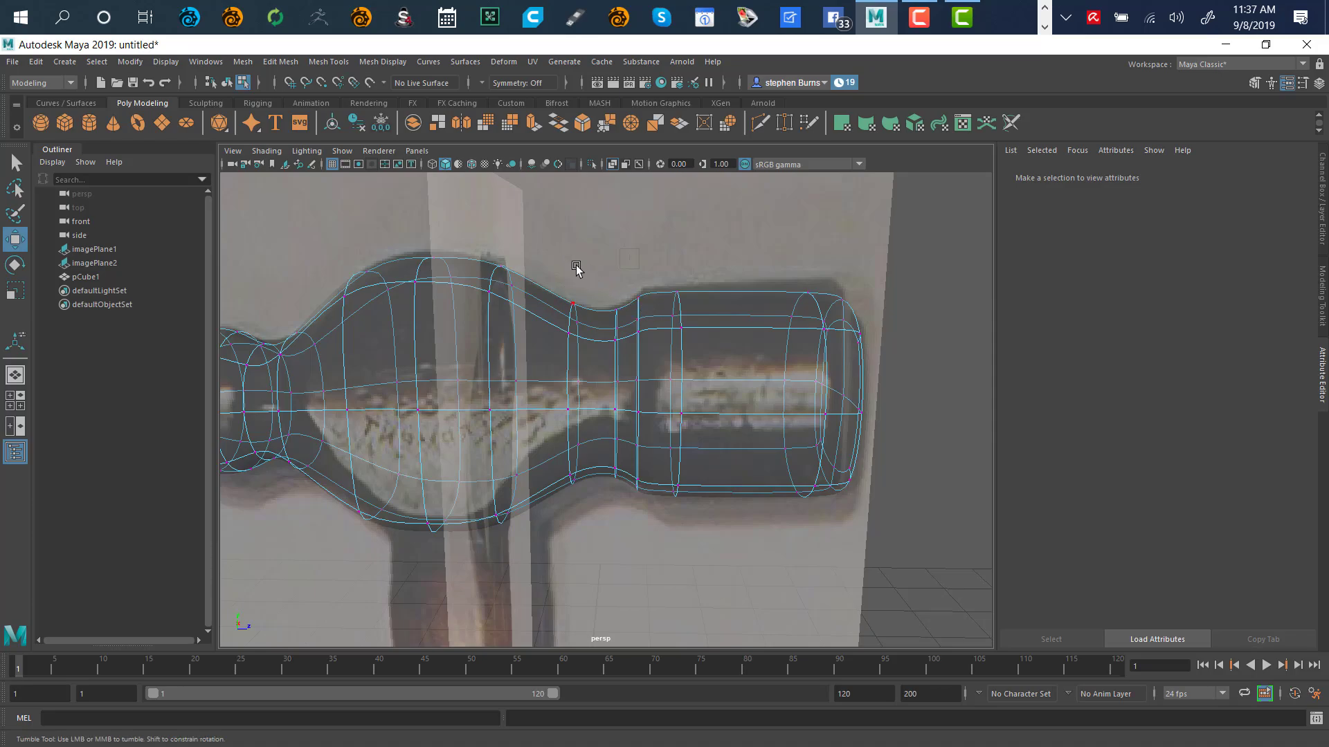
pyautogui.keyDown('alt'); pyautogui.moveTo(575, 270); pyautogui.dragTo(630, 440); pyautogui.keyUp('alt')
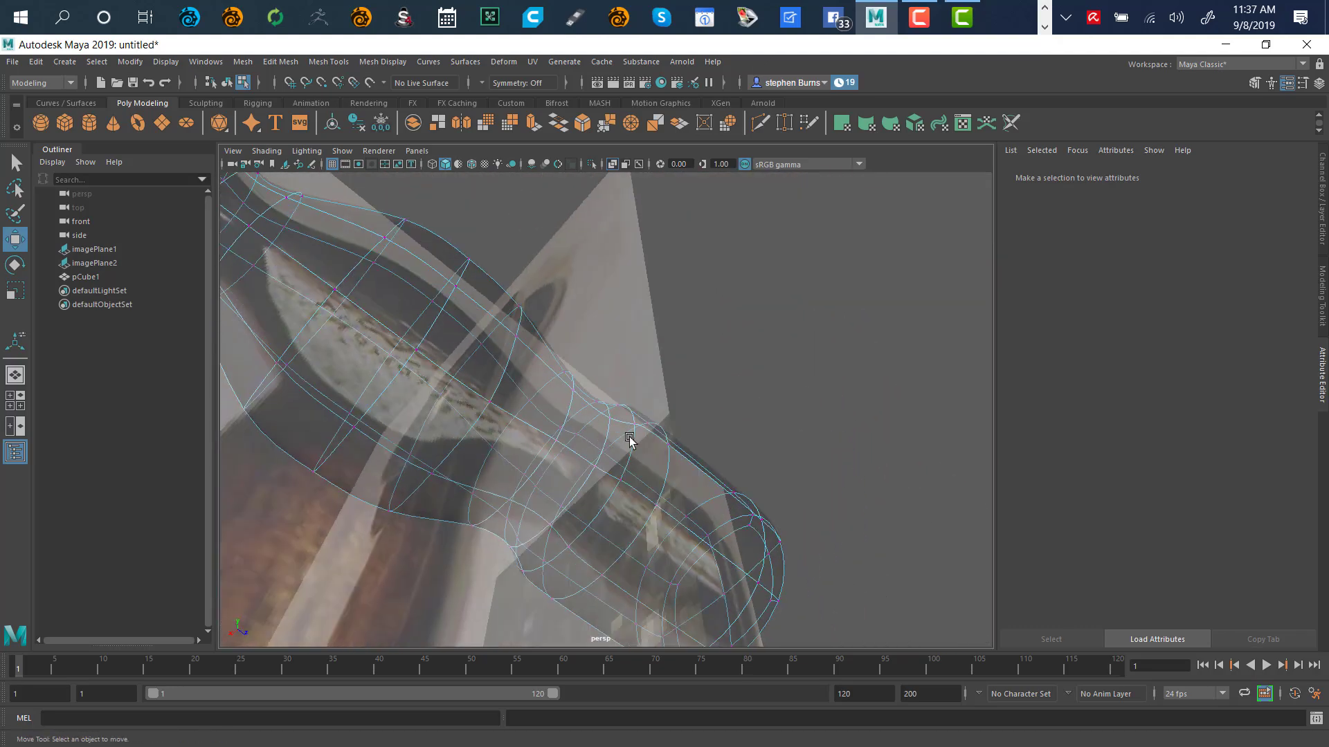
# Select four faces under the head's middle and extrude them downward toward the handle
pyautogui.click(352, 413)
pyautogui.moveTo(706, 319); pyautogui.dragTo(704, 356, button='right')
pyautogui.click(348, 379)
pyautogui.click(349, 380)
pyautogui.keyDown('shift'); pyautogui.click(395, 424); pyautogui.keyUp('shift')
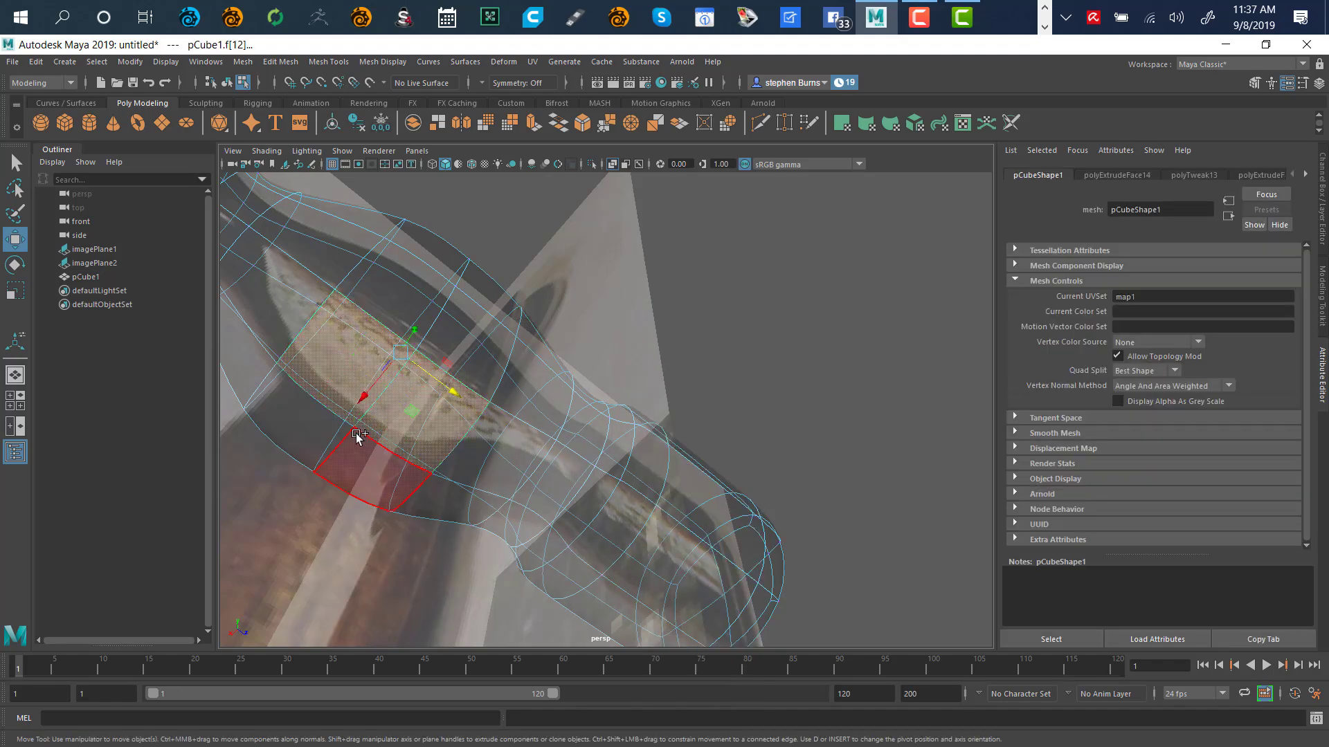
pyautogui.keyDown('shift'); pyautogui.click(321, 424); pyautogui.keyUp('shift')
pyautogui.keyDown('shift'); pyautogui.click(361, 458); pyautogui.keyUp('shift')
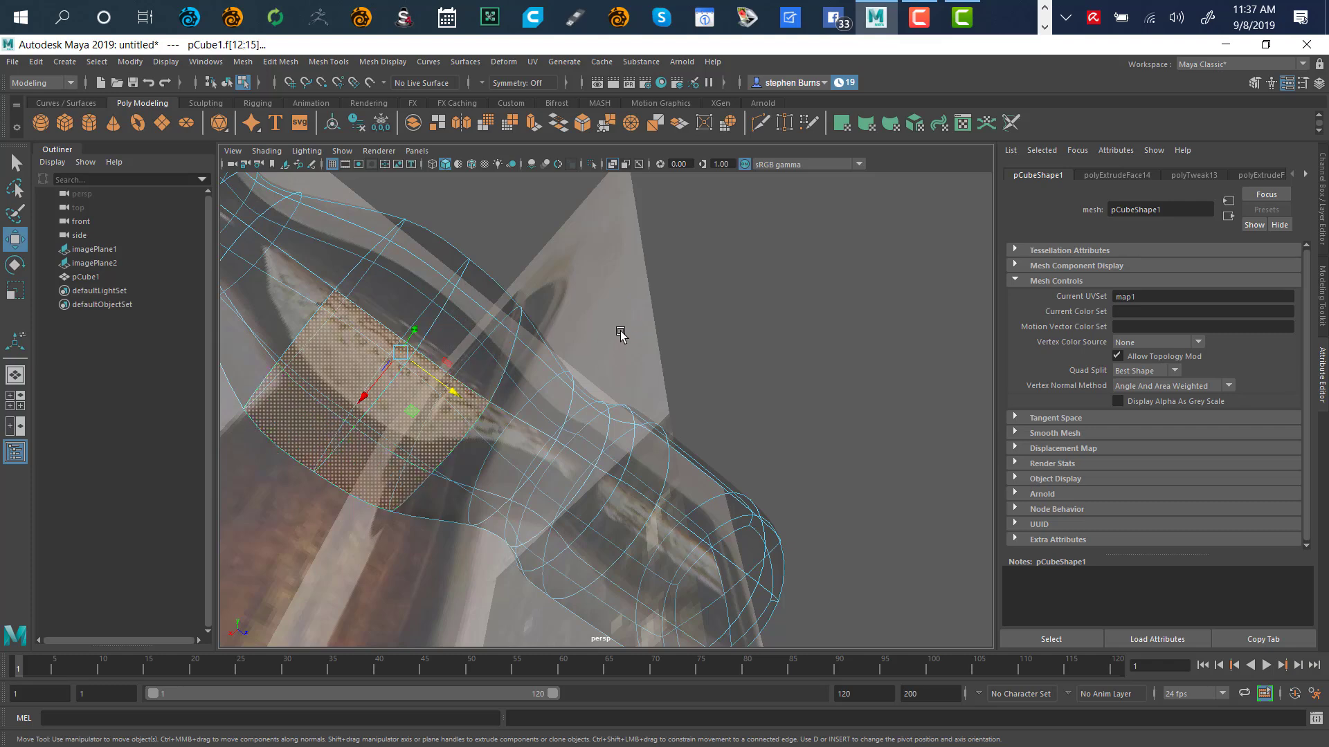
pyautogui.press('f')
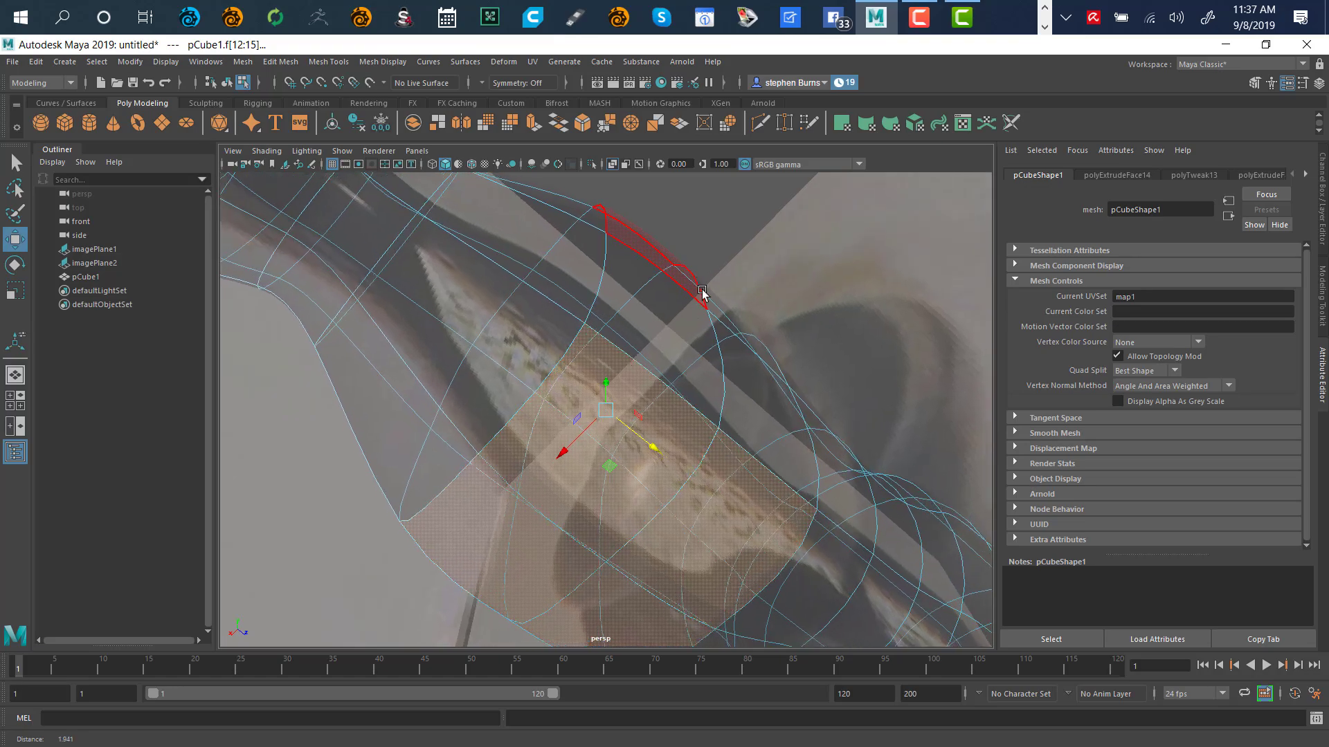
pyautogui.keyDown('alt'); pyautogui.moveTo(702, 291); pyautogui.dragTo(712, 409); pyautogui.keyUp('alt')
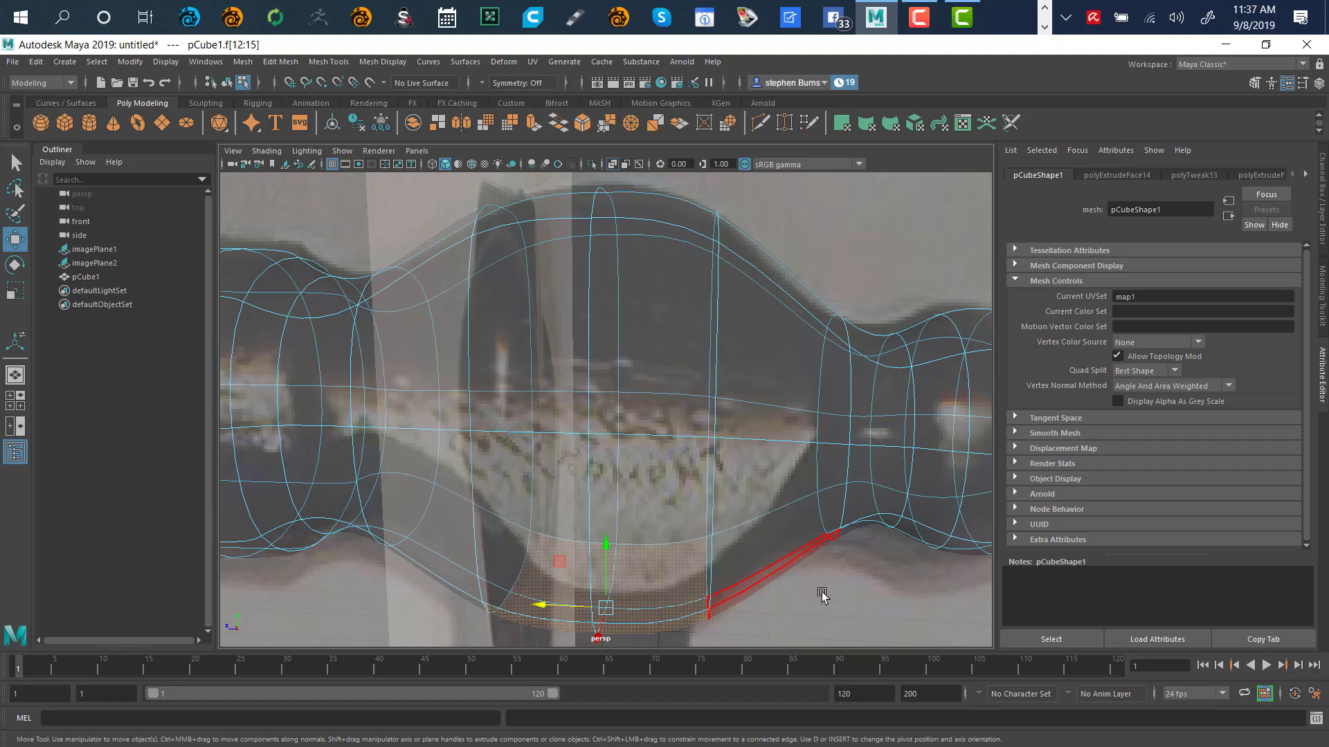
pyautogui.keyDown('alt'); pyautogui.moveTo(822, 595); pyautogui.dragTo(762, 486); pyautogui.keyUp('alt')
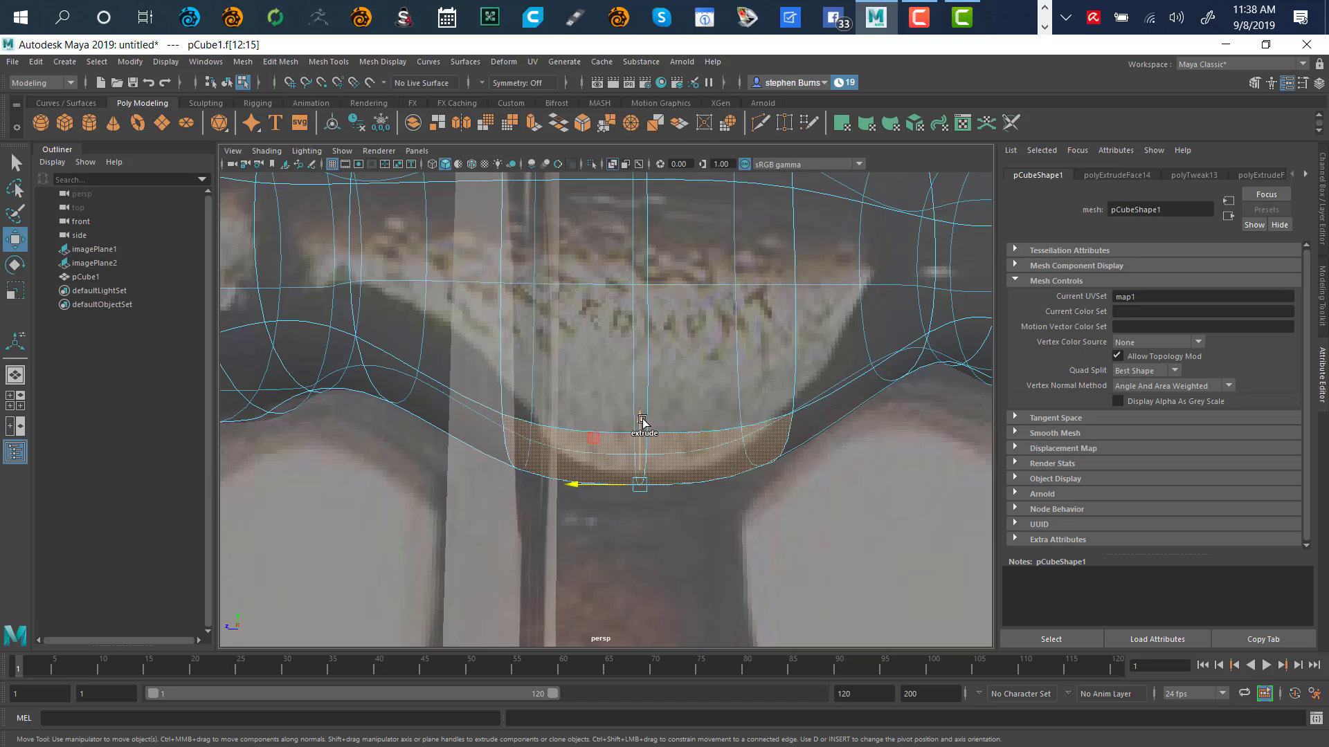
pyautogui.moveTo(641, 419)
pyautogui.mouseDown()
pyautogui.moveTo(644, 440)
pyautogui.moveTo(640, 419)
pyautogui.mouseUp()
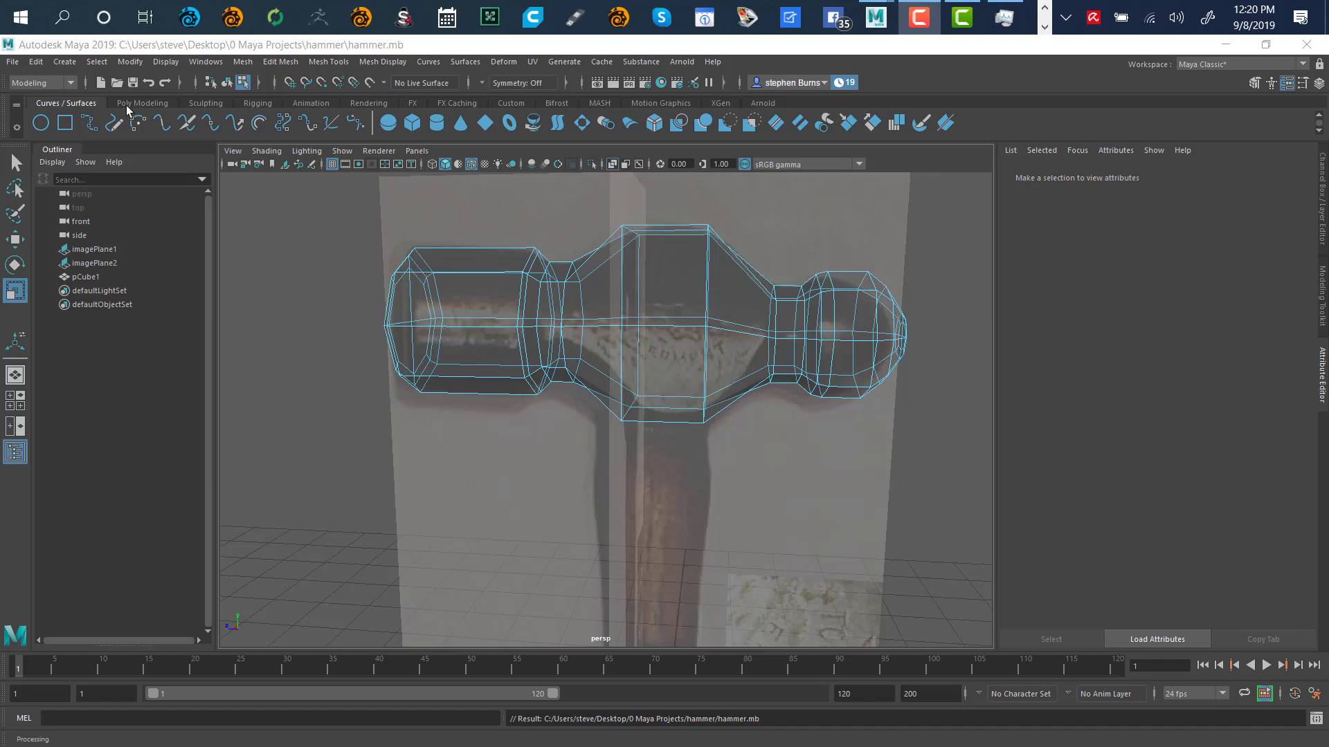
# Save Scene As hammer.mb inside a newly created 'scenes' folder of the hammer project
pyautogui.click(12, 61)
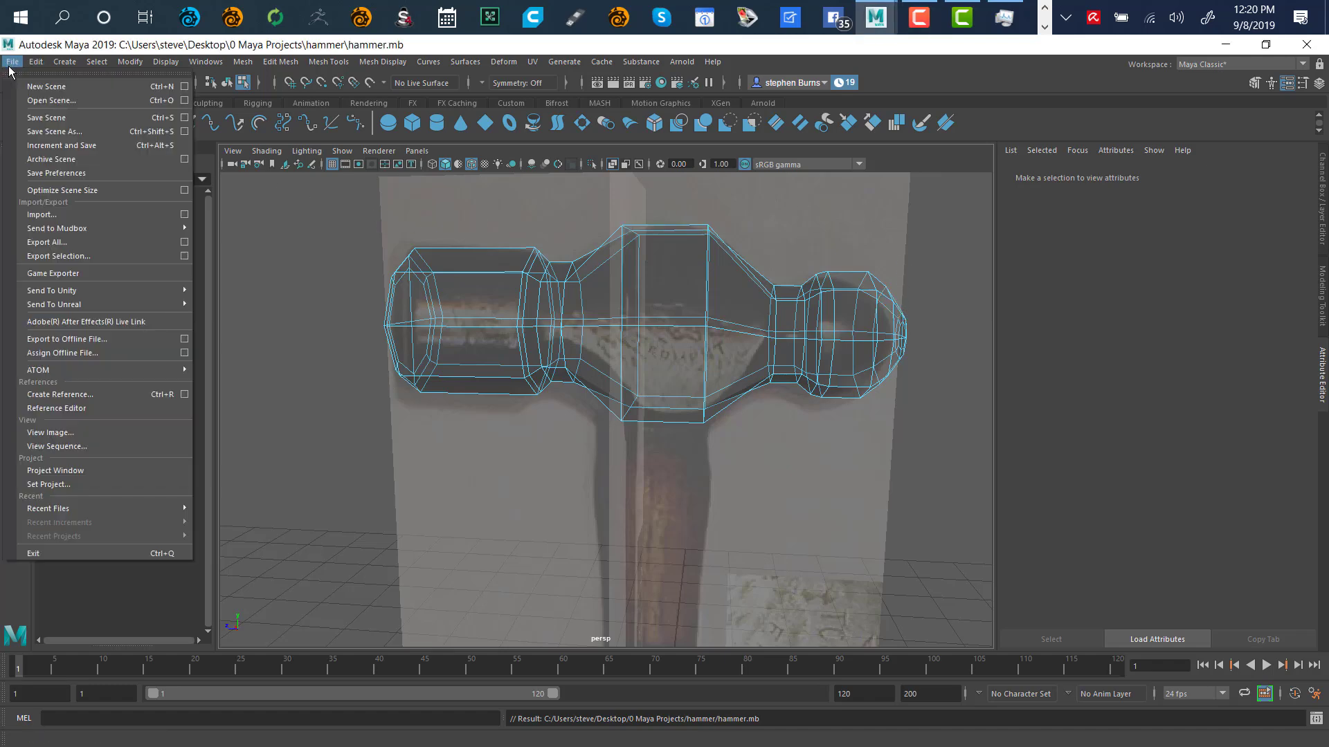
pyautogui.click(45, 131)
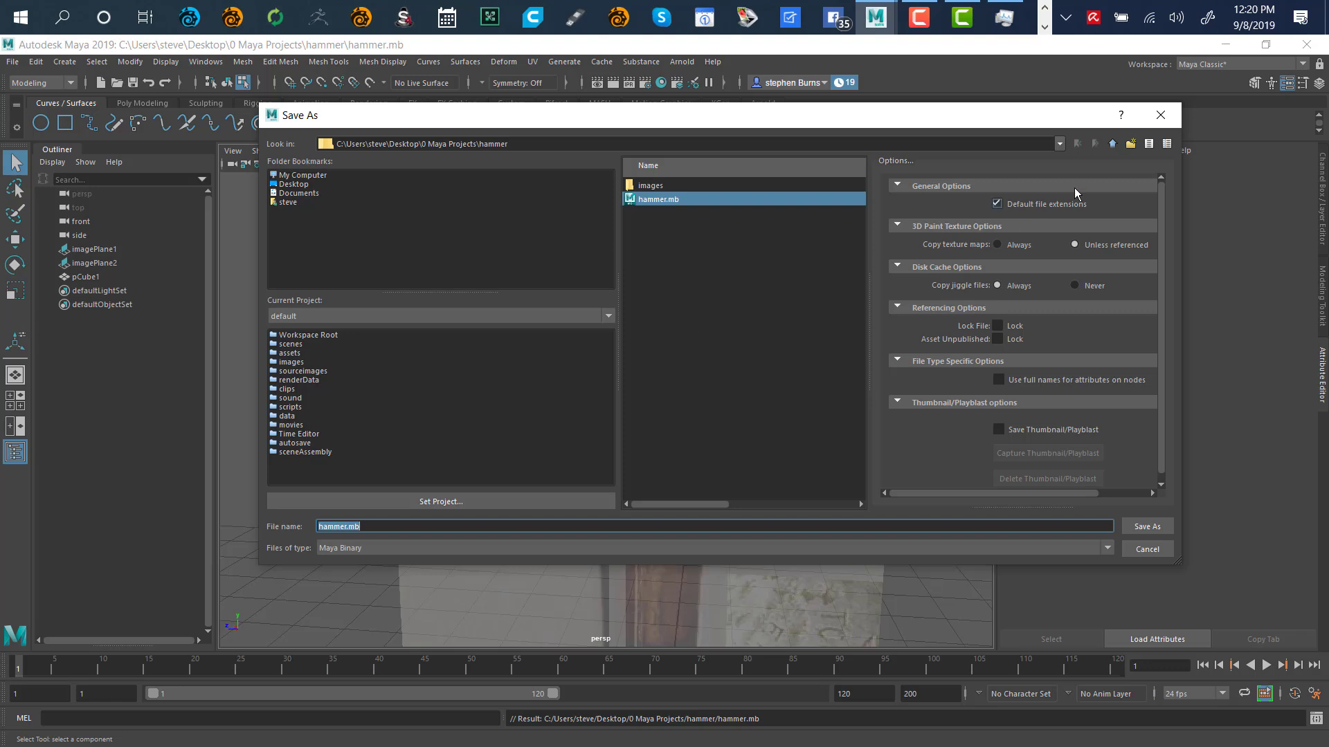
pyautogui.click(1132, 144)
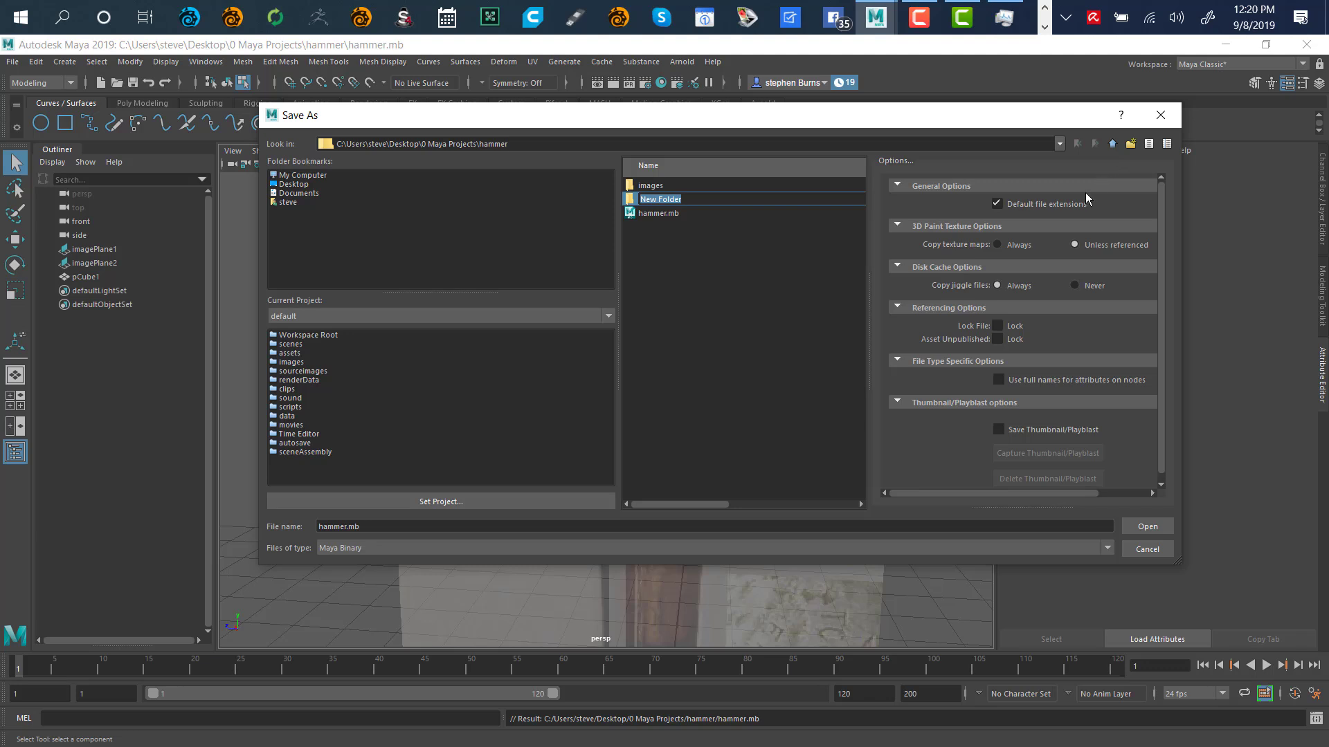
pyautogui.write('scenes')
pyautogui.press('Return')
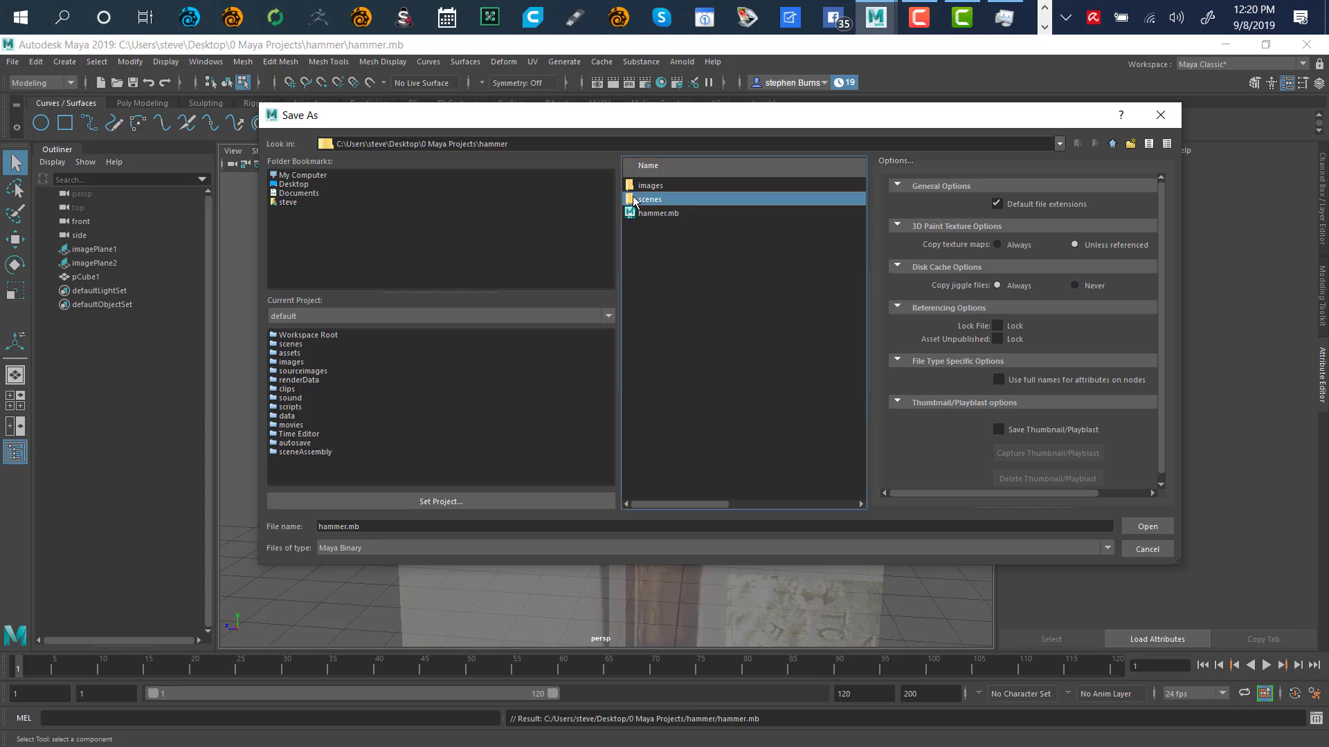
pyautogui.doubleClick(644, 200)
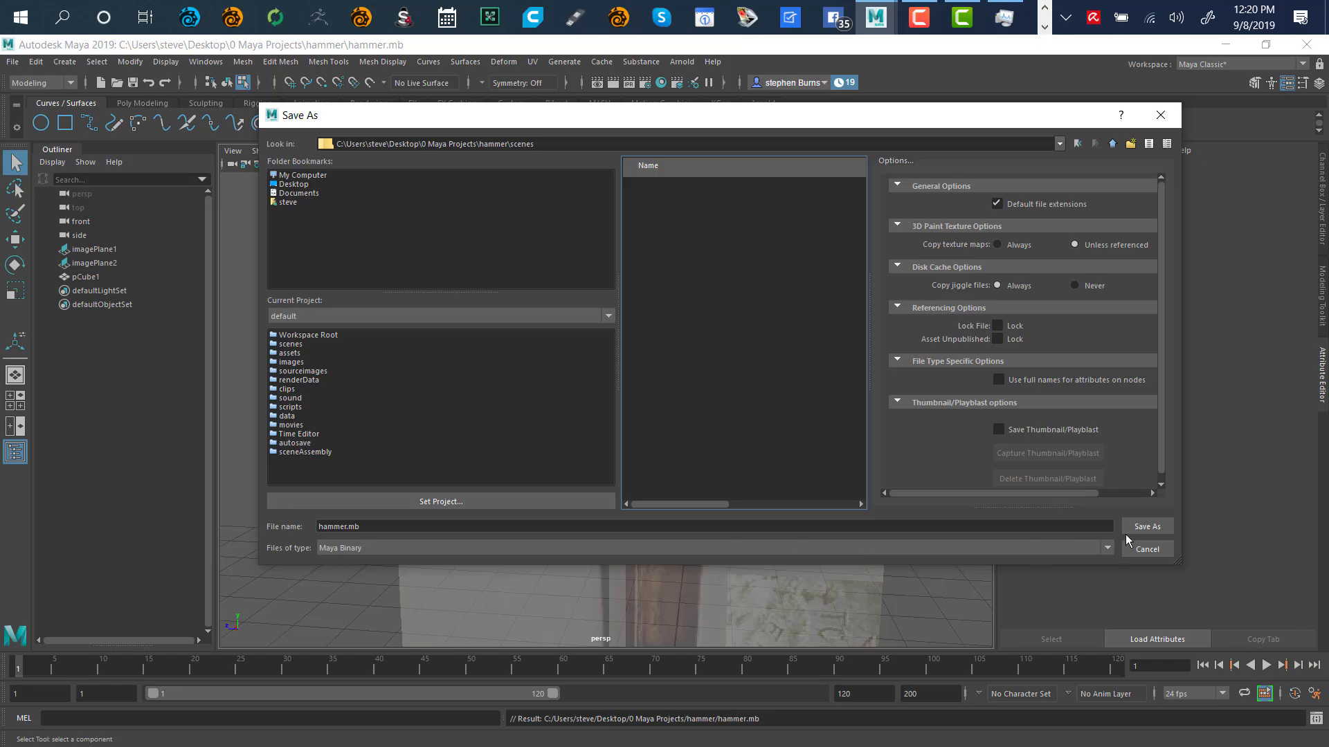
pyautogui.click(1146, 528)
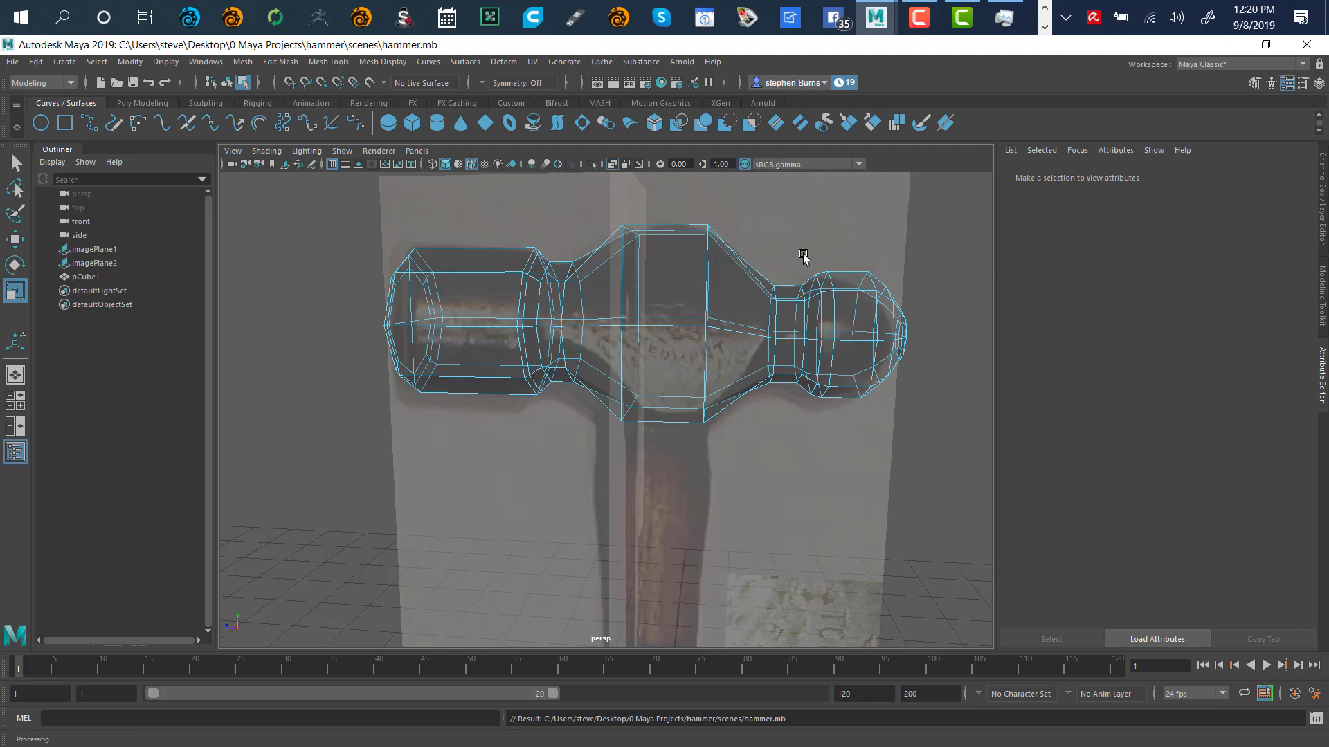
# Turn off X-Ray and toggle smooth preview on and off (3, then 1) while orbiting
pyautogui.click(612, 165)
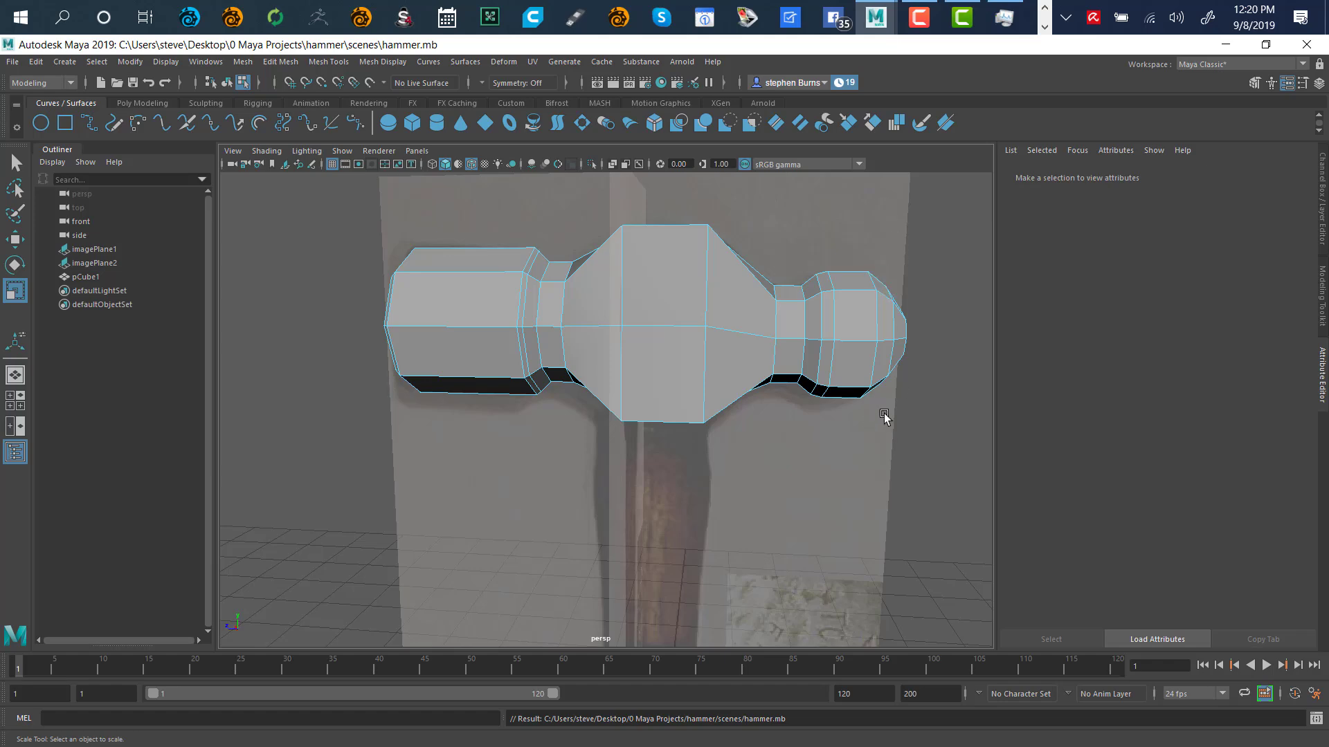
pyautogui.moveTo(885, 416)
pyautogui.keyDown('alt'); pyautogui.mouseDown()
pyautogui.moveTo(745, 478)
pyautogui.moveTo(659, 454)
pyautogui.moveTo(715, 478)
pyautogui.moveTo(843, 410)
pyautogui.moveTo(896, 424)
pyautogui.moveTo(871, 438)
pyautogui.mouseUp(); pyautogui.keyUp('alt')
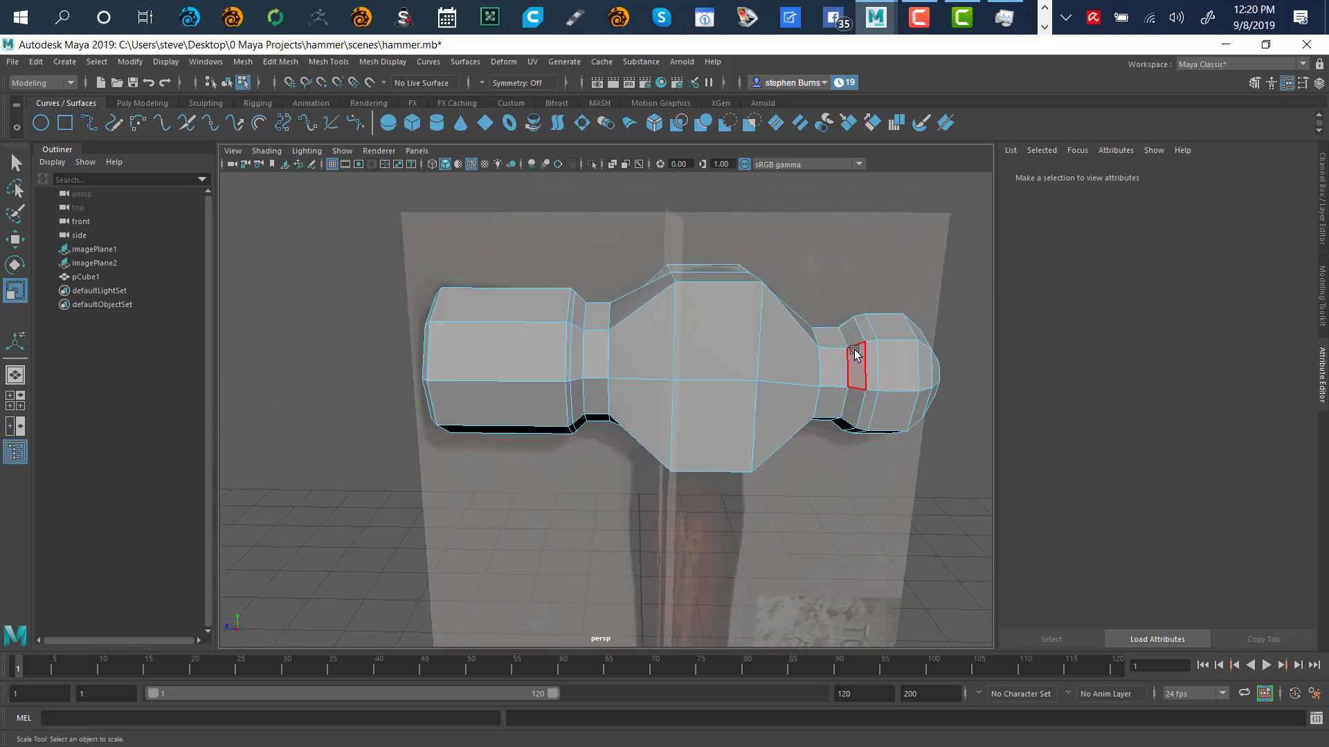
pyautogui.press('3')
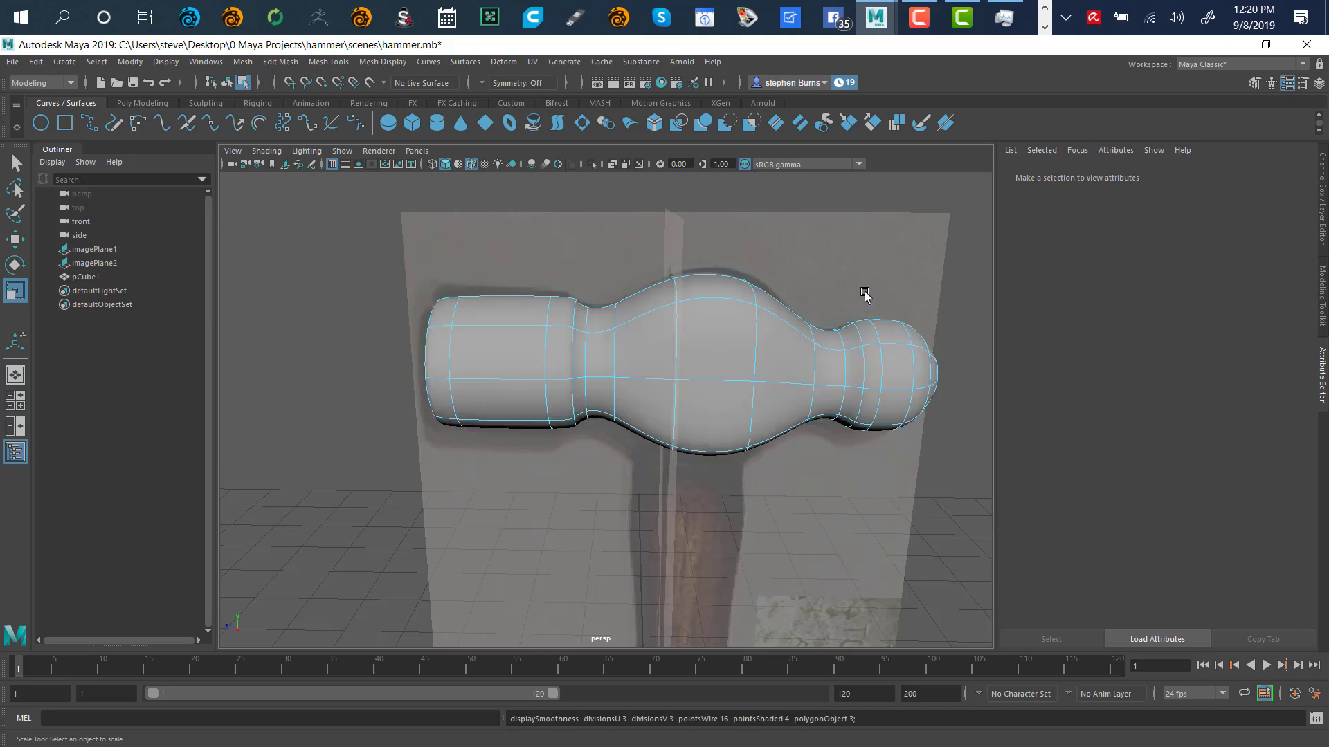
pyautogui.moveTo(851, 475)
pyautogui.keyDown('alt'); pyautogui.mouseDown()
pyautogui.moveTo(733, 481)
pyautogui.moveTo(665, 509)
pyautogui.moveTo(798, 501)
pyautogui.moveTo(828, 454)
pyautogui.moveTo(827, 474)
pyautogui.mouseUp(); pyautogui.keyUp('alt')
pyautogui.press('1')
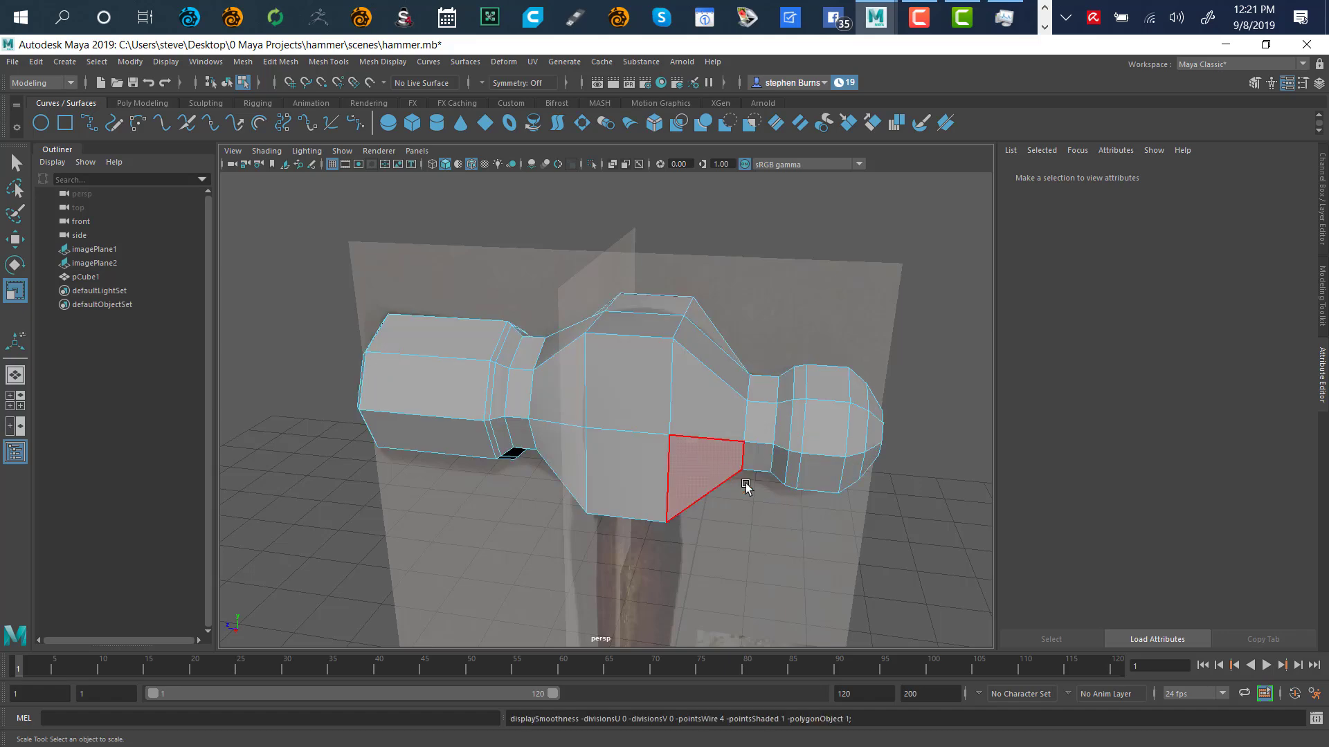
pyautogui.keyDown('alt'); pyautogui.moveTo(746, 487); pyautogui.dragTo(752, 405); pyautogui.keyUp('alt')
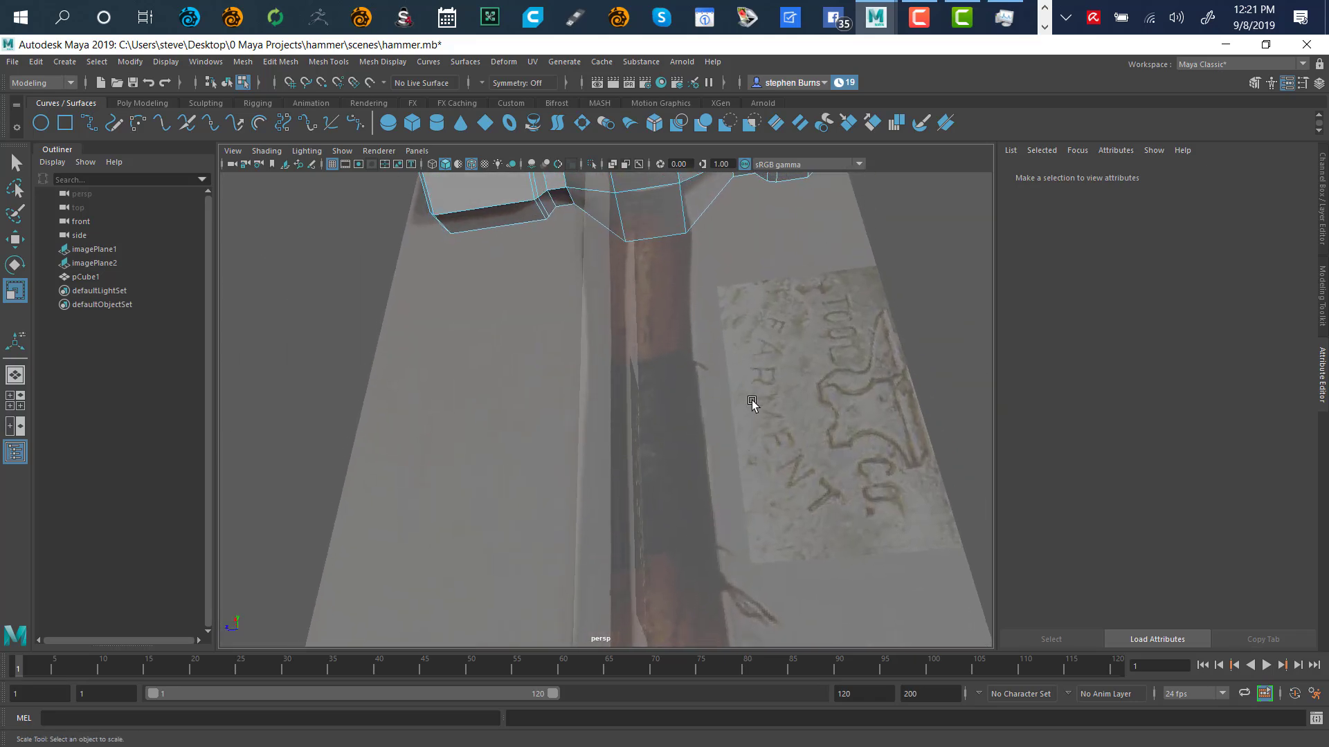
pyautogui.keyDown('alt'); pyautogui.moveTo(780, 270); pyautogui.dragTo(713, 332); pyautogui.keyUp('alt')
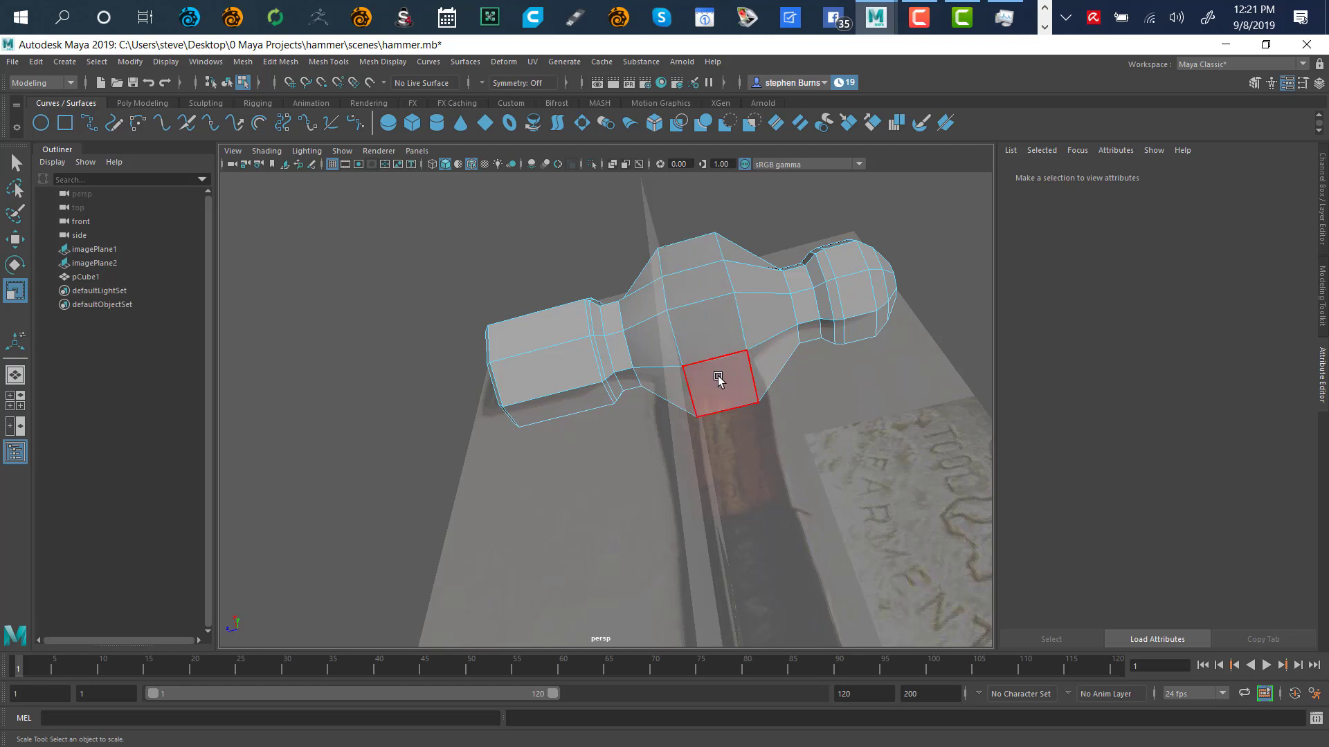
pyautogui.click(338, 63)
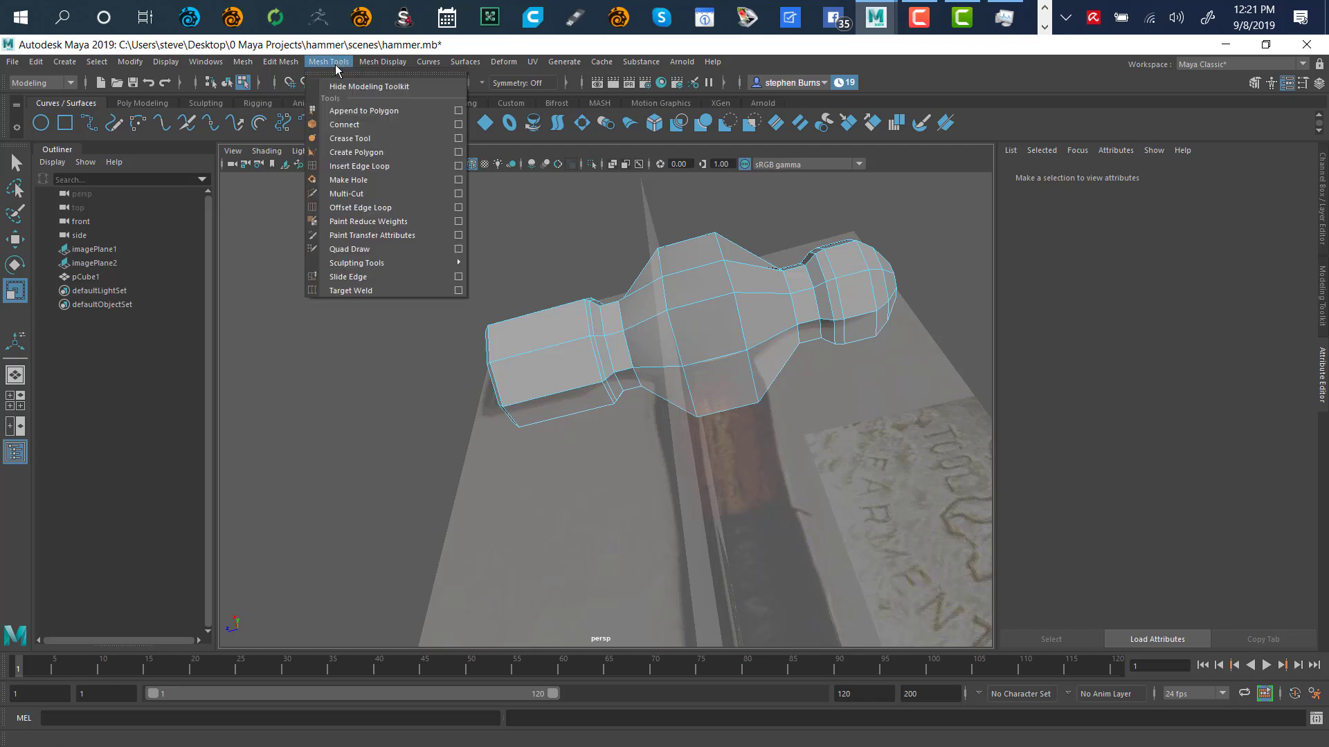
# Insert an edge loop (polySplitRing1) around the middle of the hammer head's central section
pyautogui.click(367, 166)
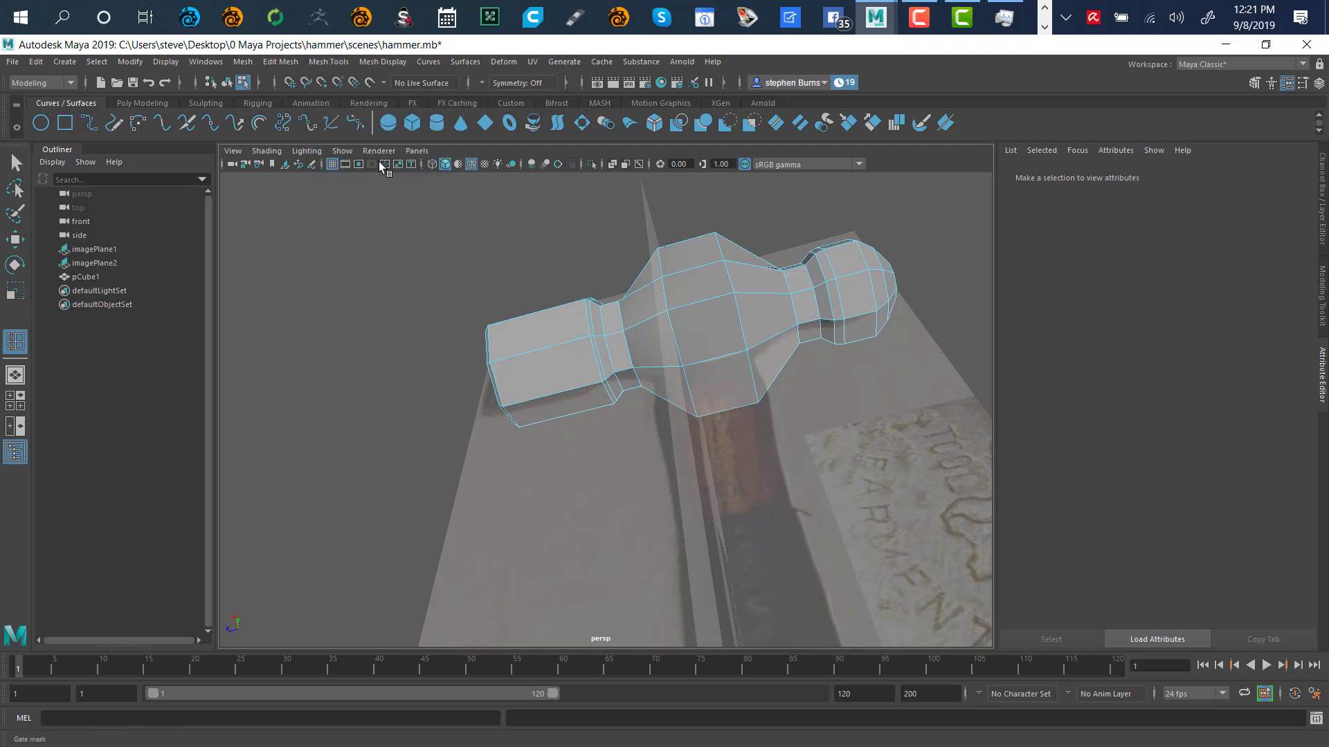
pyautogui.click(694, 299)
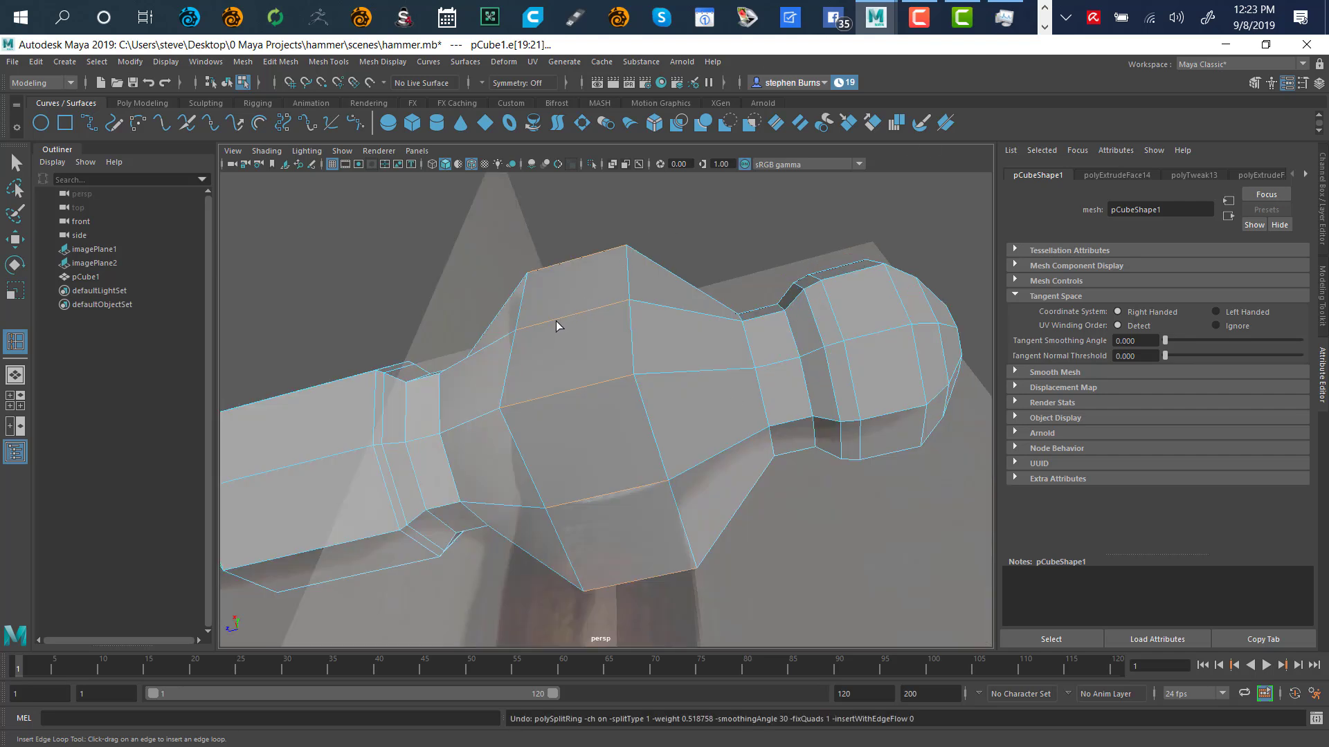
pyautogui.moveTo(557, 321)
pyautogui.mouseDown()
pyautogui.moveTo(650, 324)
pyautogui.moveTo(510, 327)
pyautogui.moveTo(616, 327)
pyautogui.moveTo(537, 331)
pyautogui.moveTo(589, 318)
pyautogui.moveTo(545, 327)
pyautogui.moveTo(602, 332)
pyautogui.moveTo(561, 344)
pyautogui.mouseUp()
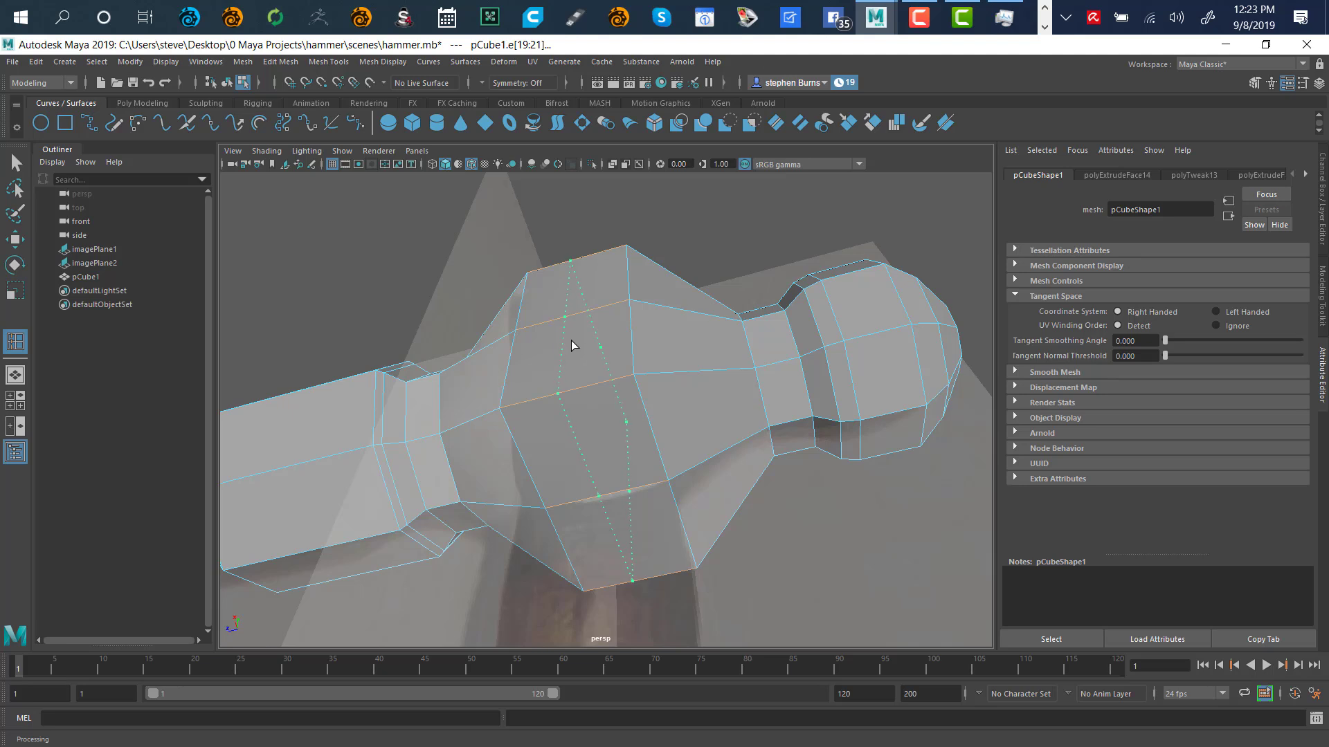
pyautogui.click(571, 340)
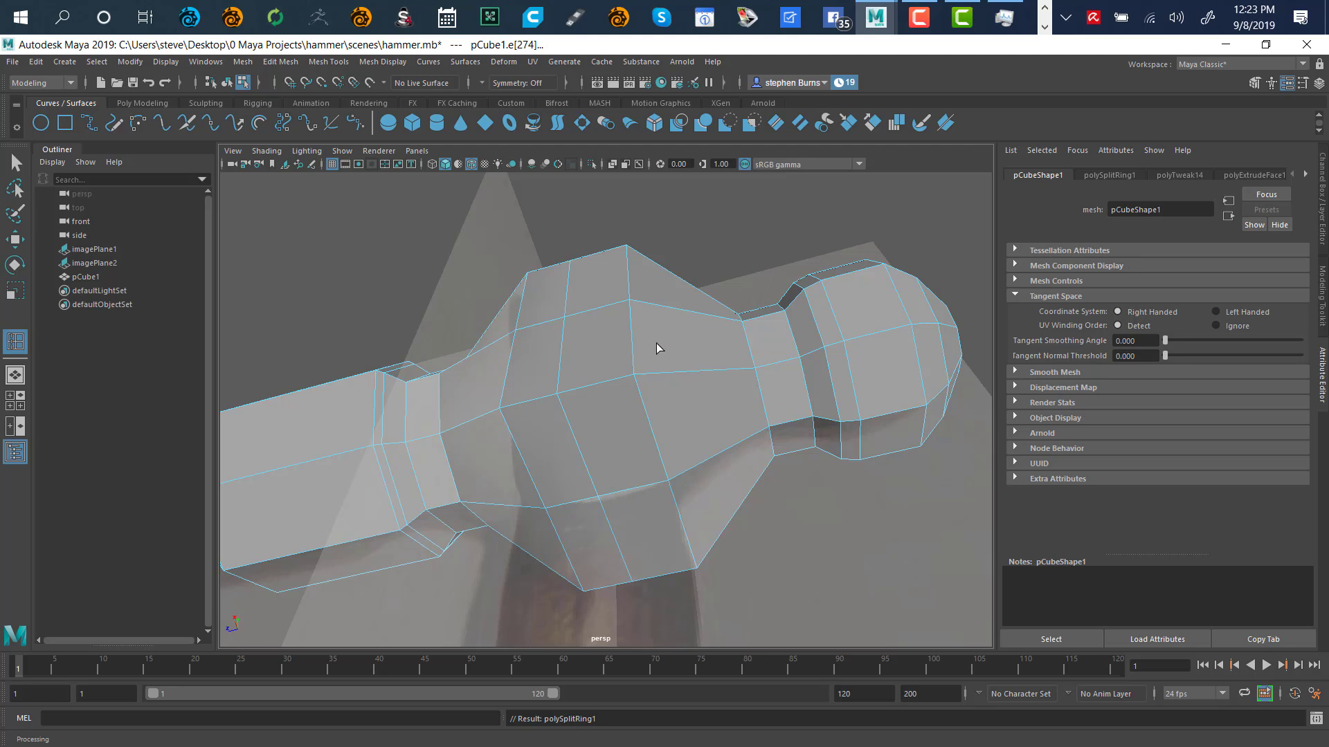
pyautogui.press('q')
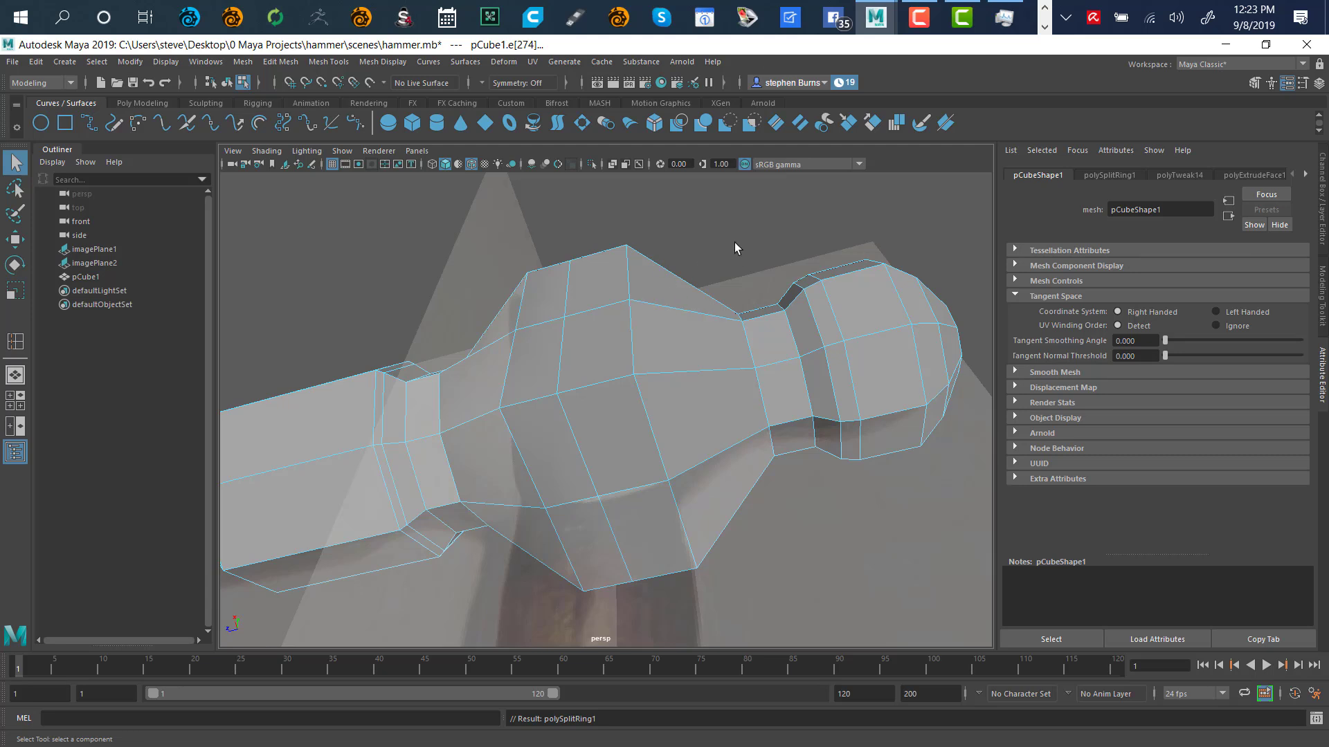
# Switch to Face mode and try selecting middle-section faces, then clear the selection
pyautogui.moveTo(741, 268); pyautogui.dragTo(739, 296, button='right')
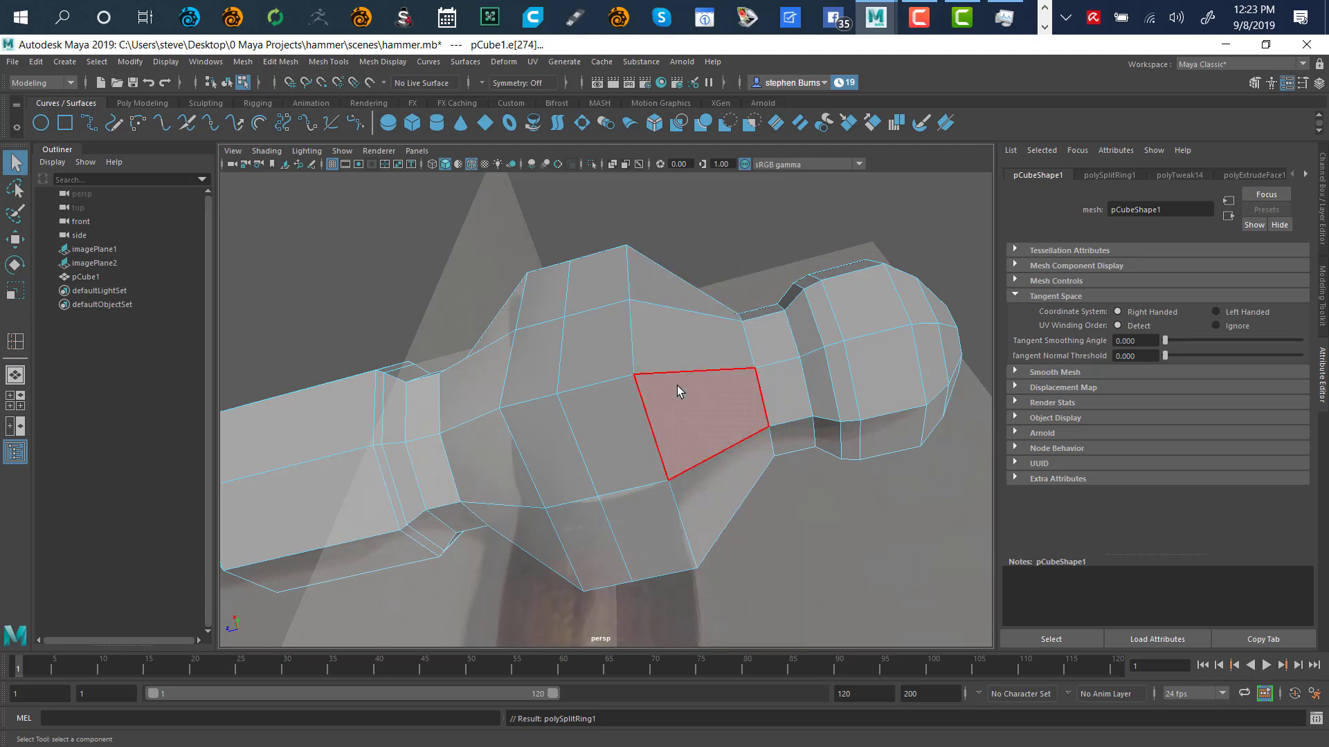
pyautogui.click(545, 448)
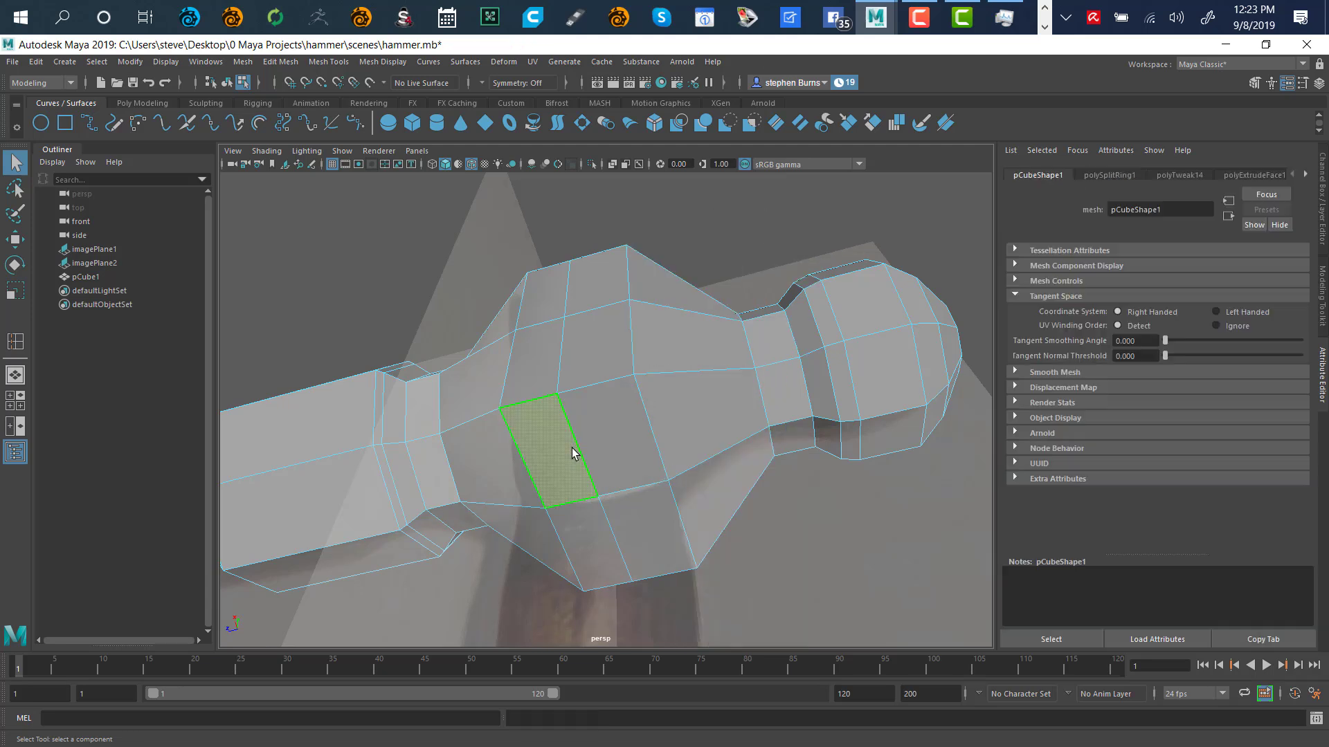
pyautogui.keyDown('shift'); pyautogui.click(608, 453); pyautogui.keyUp('shift')
pyautogui.keyDown('shift'); pyautogui.click(632, 519); pyautogui.keyUp('shift')
pyautogui.keyDown('shift'); pyautogui.click(596, 528); pyautogui.keyUp('shift')
pyautogui.keyDown('alt'); pyautogui.moveTo(725, 361); pyautogui.dragTo(628, 357); pyautogui.keyUp('alt')
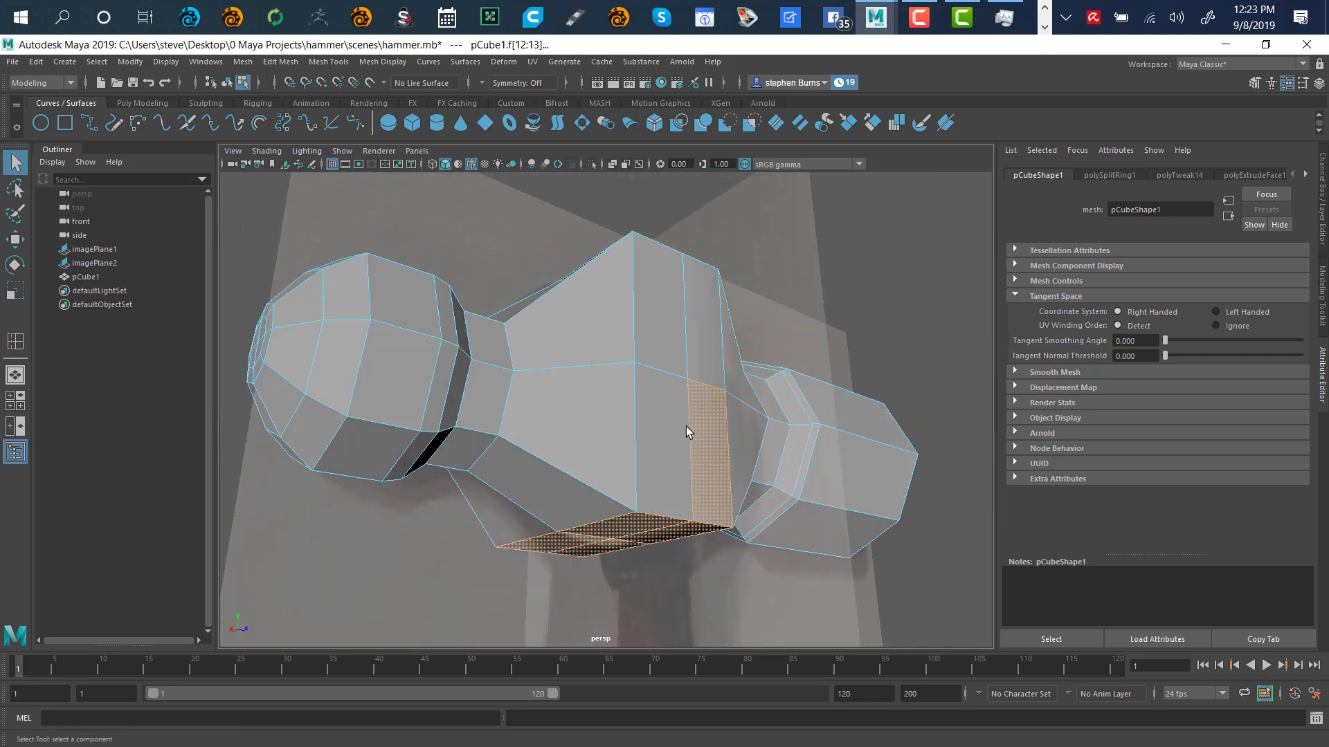
pyautogui.keyDown('ctrl'); pyautogui.click(718, 456); pyautogui.keyUp('ctrl')
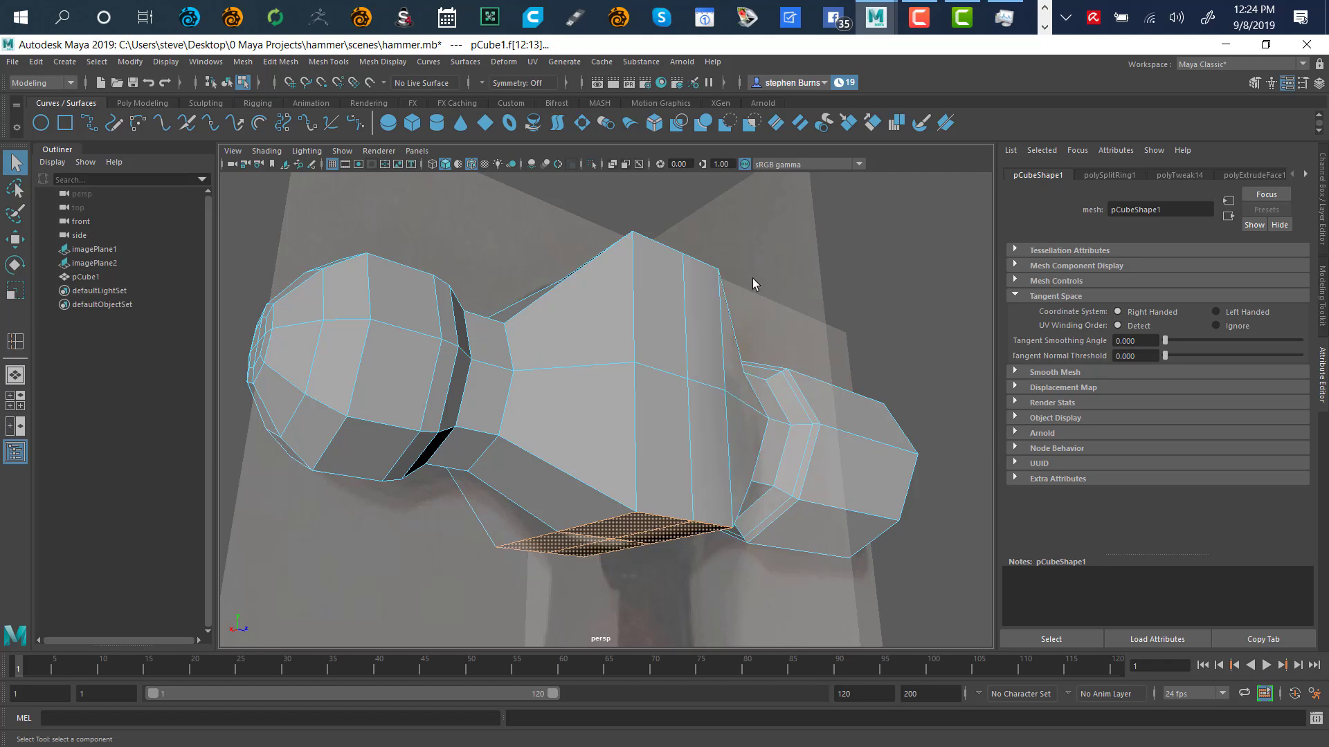
pyautogui.click(782, 267)
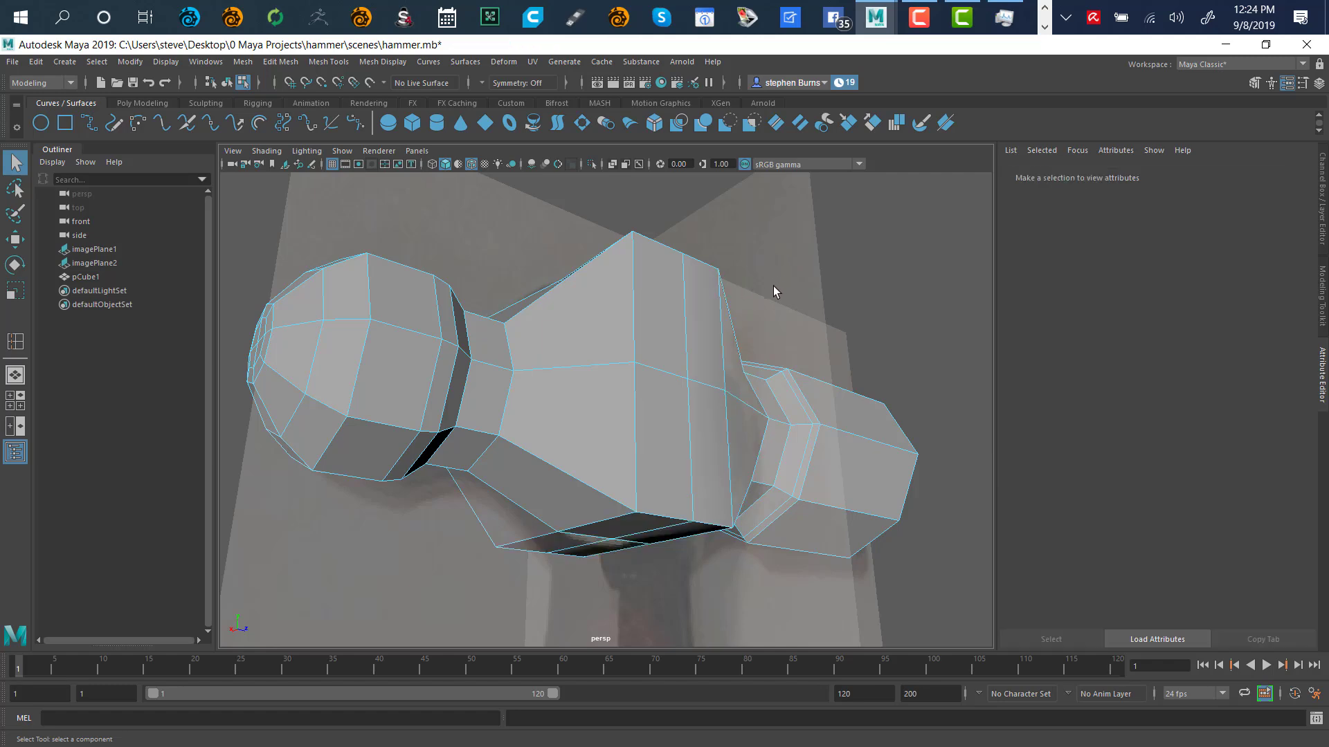
# Select the two underside faces and scale-extrude them into a smaller inset face (polyExtrudeFace15)
pyautogui.keyDown('alt'); pyautogui.moveTo(758, 277); pyautogui.dragTo(796, 208); pyautogui.keyUp('alt')
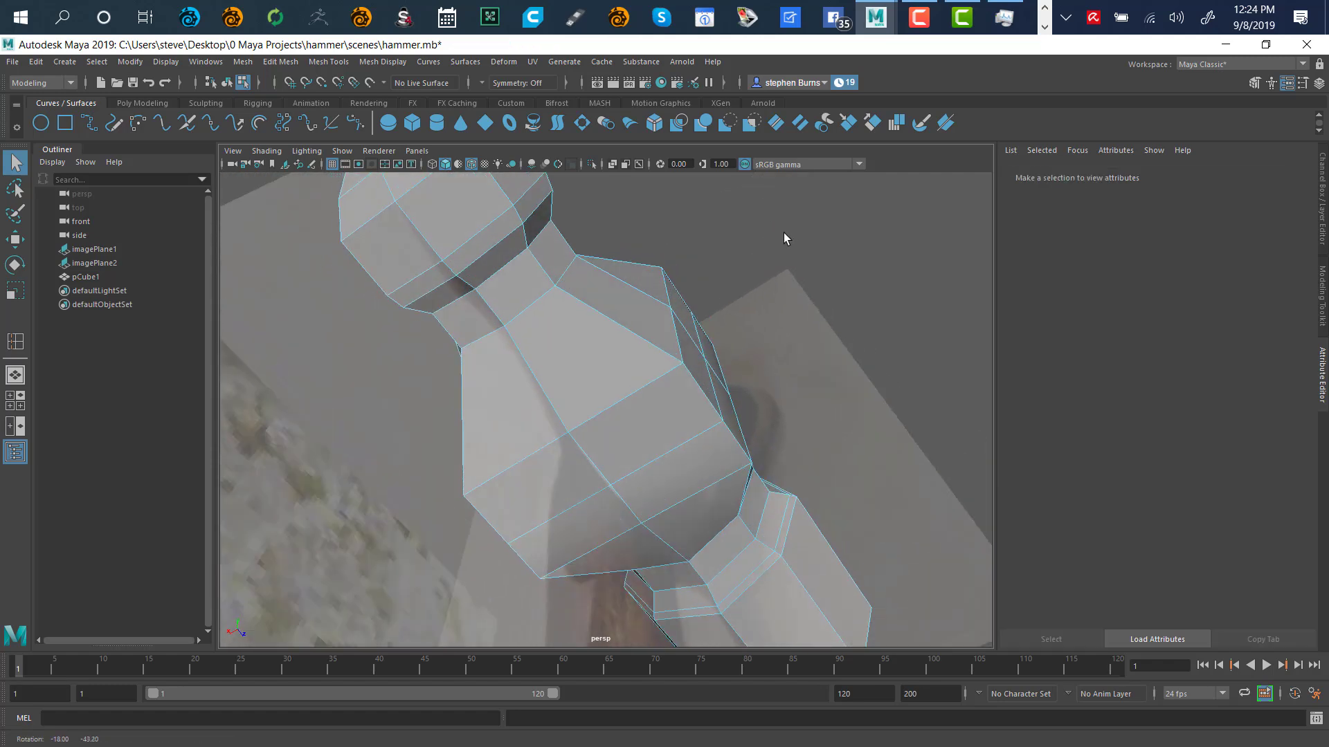
pyautogui.click(590, 498)
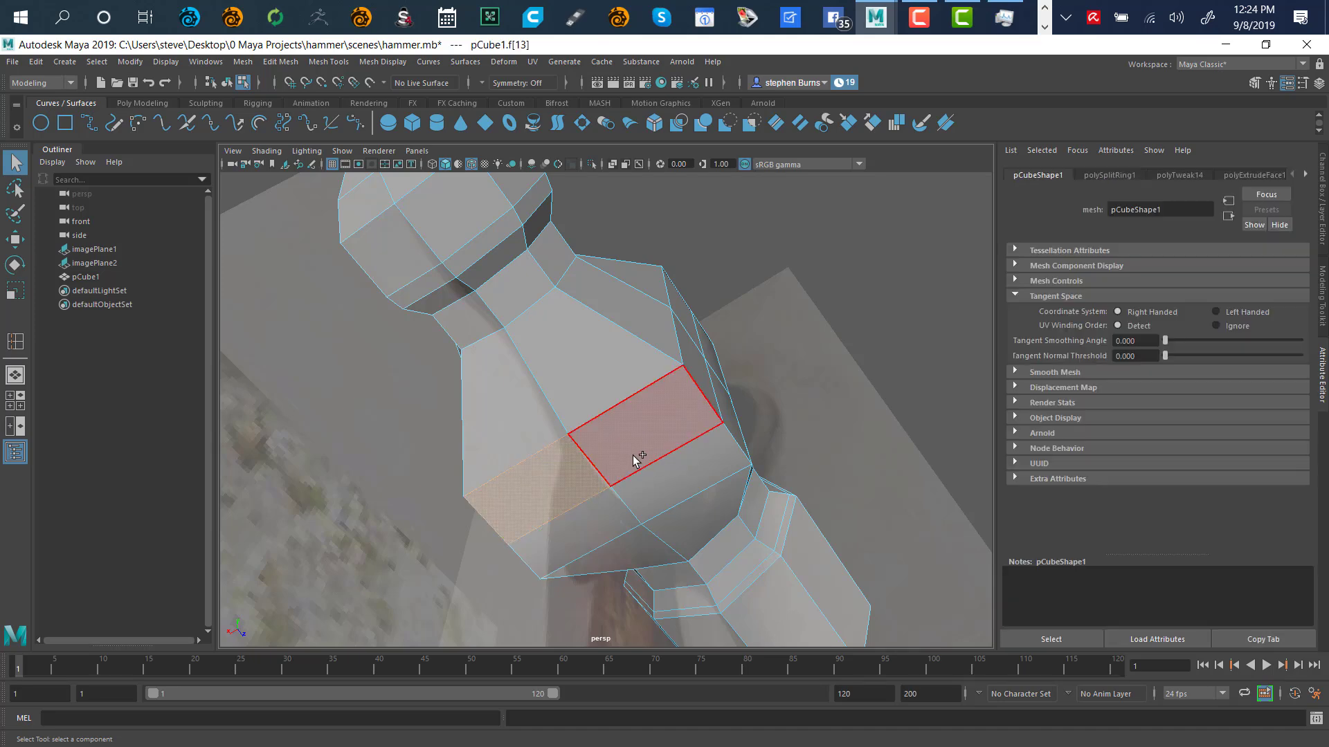
pyautogui.keyDown('shift'); pyautogui.click(647, 486); pyautogui.keyUp('shift')
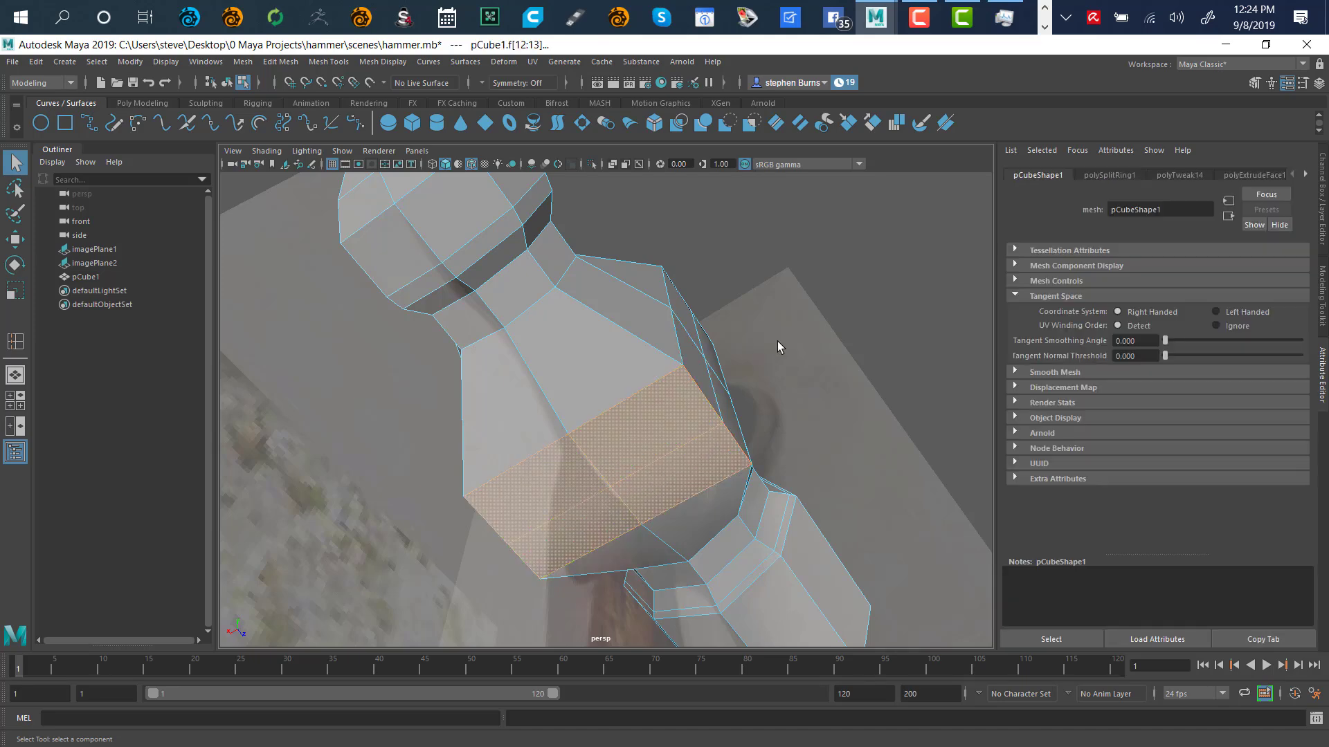
pyautogui.keyDown('alt'); pyautogui.moveTo(778, 347); pyautogui.dragTo(755, 463); pyautogui.keyUp('alt')
pyautogui.keyDown('alt'); pyautogui.moveTo(888, 358); pyautogui.dragTo(735, 237); pyautogui.keyUp('alt')
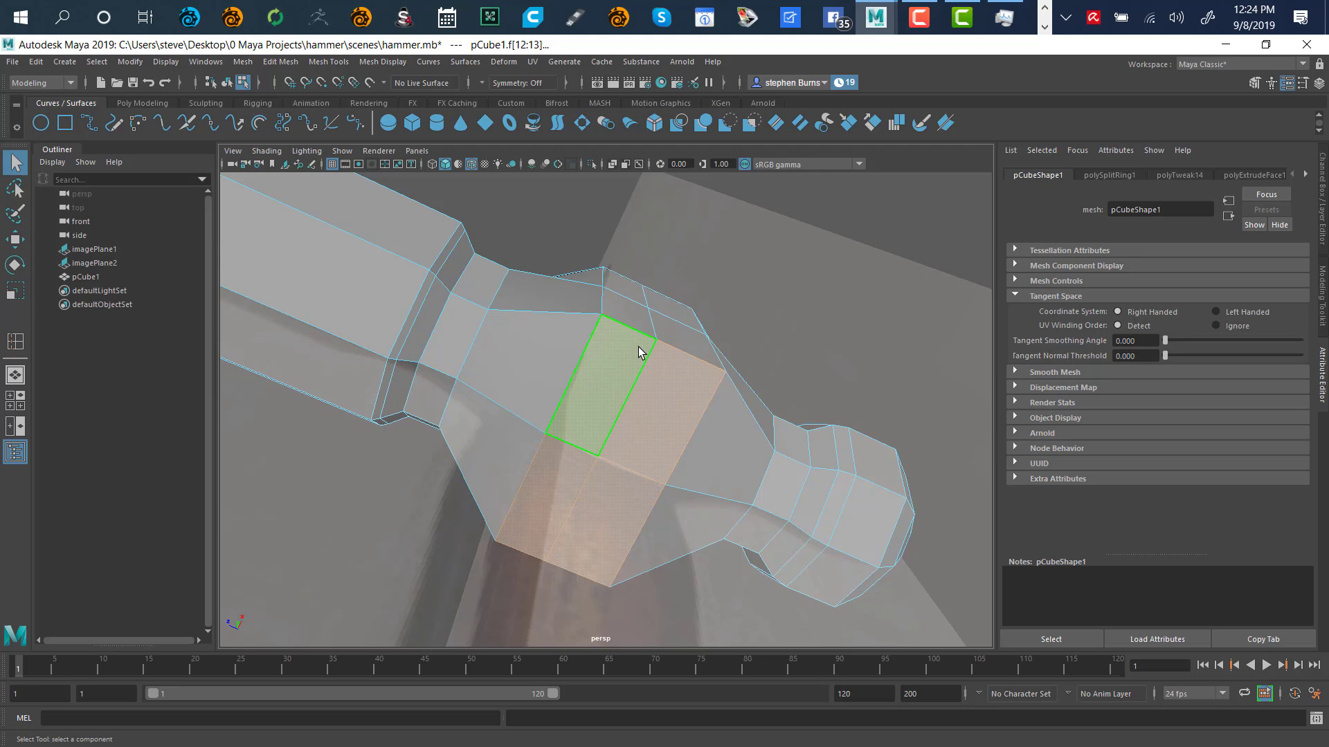
pyautogui.press('r')
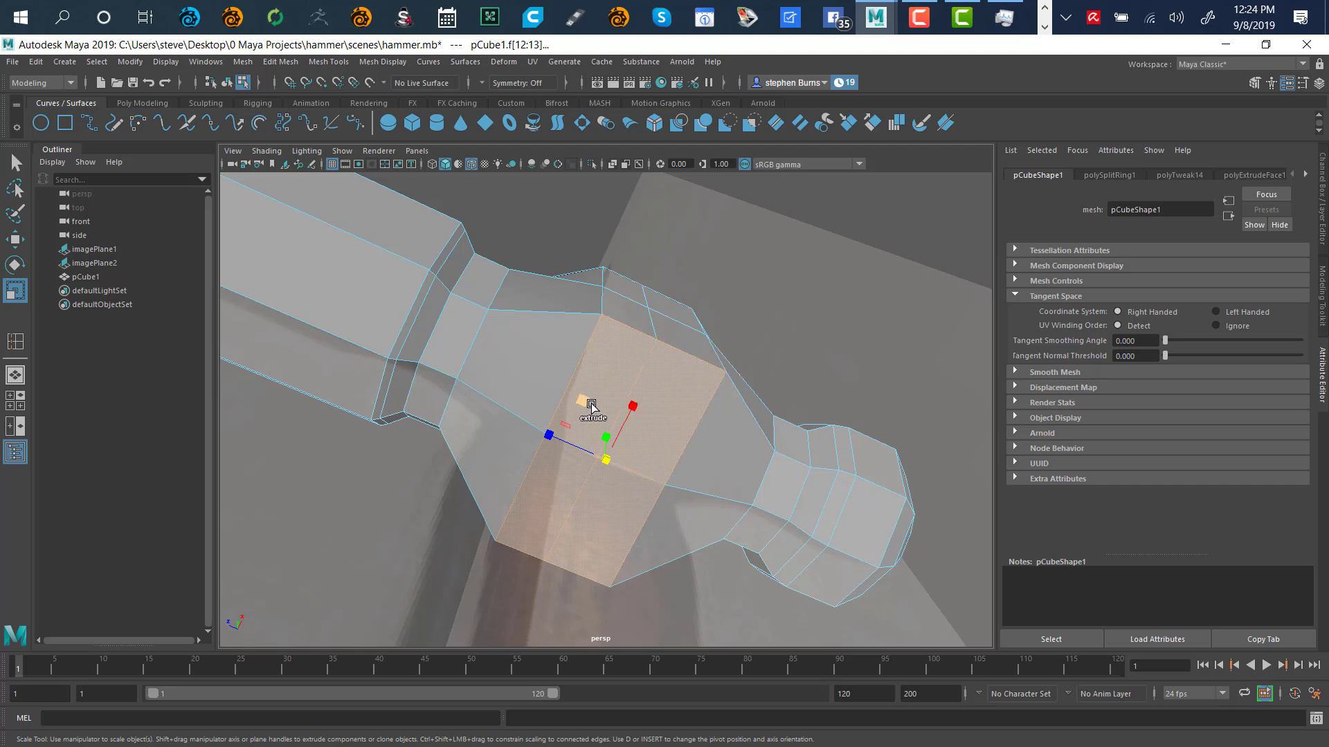
pyautogui.keyDown('shift'); pyautogui.moveTo(584, 404); pyautogui.dragTo(565, 418); pyautogui.keyUp('shift')
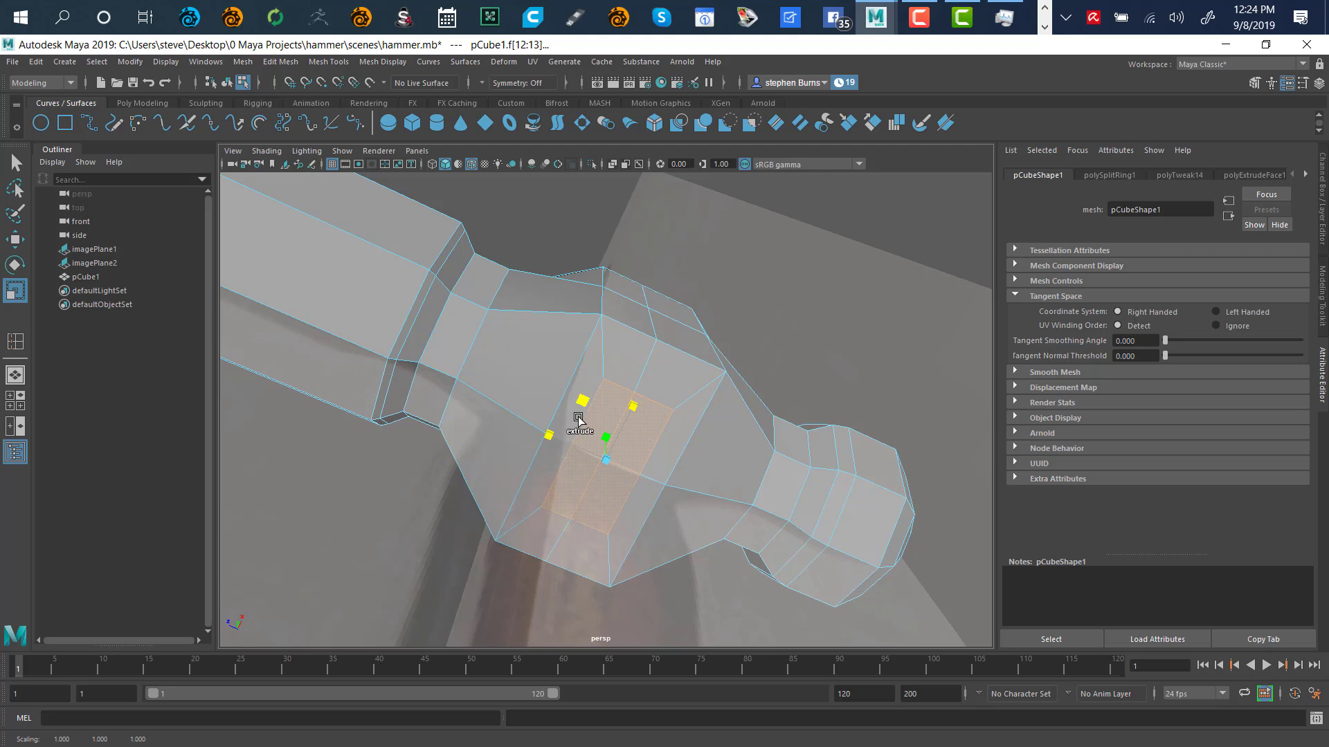
pyautogui.hotkey('ctrl', 'e')
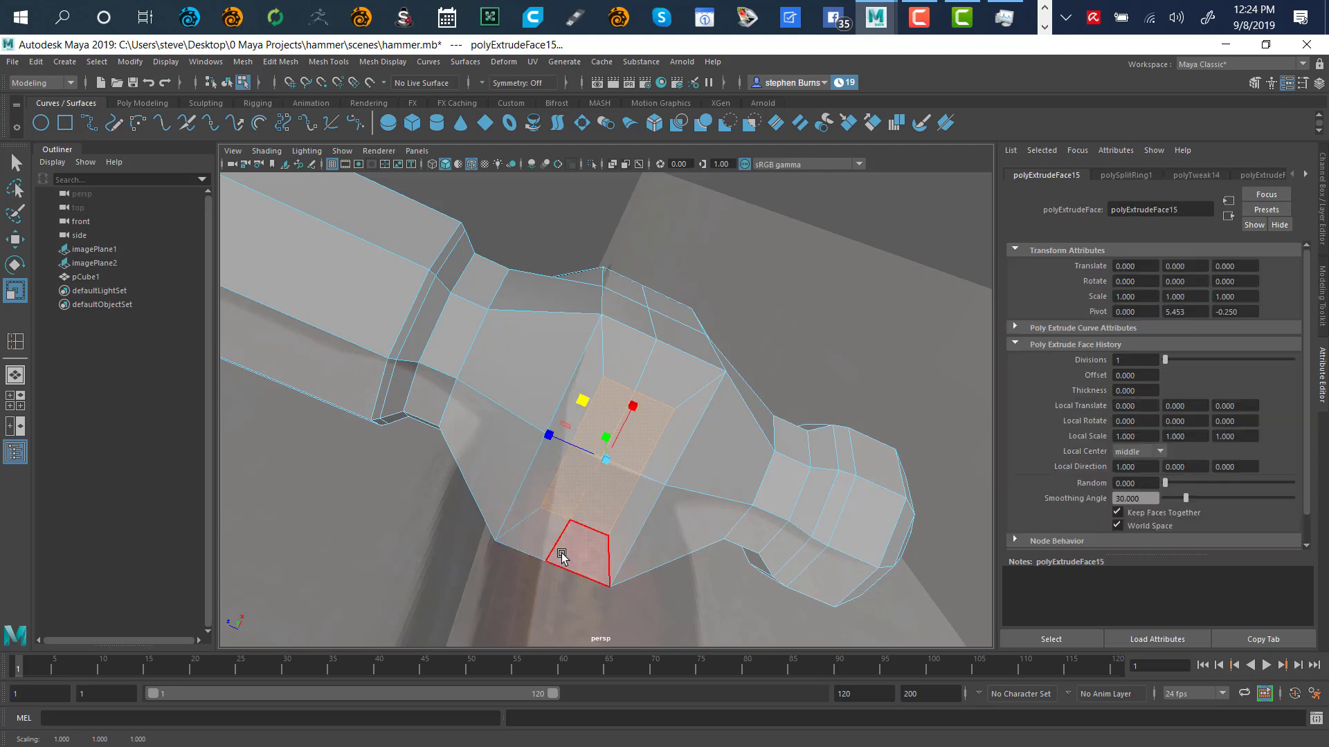
pyautogui.click(766, 270)
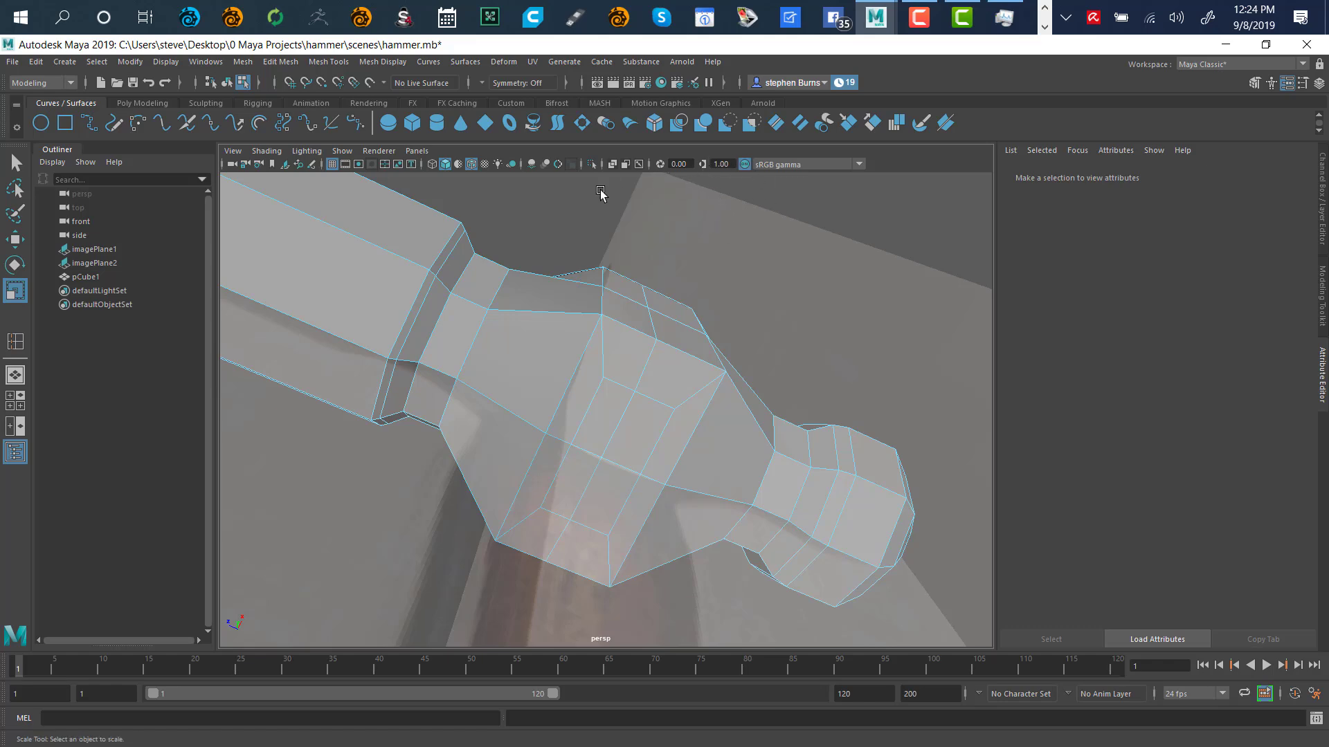
# Turn X-Ray back on and orbit to the underside of the hammer head
pyautogui.click(613, 165)
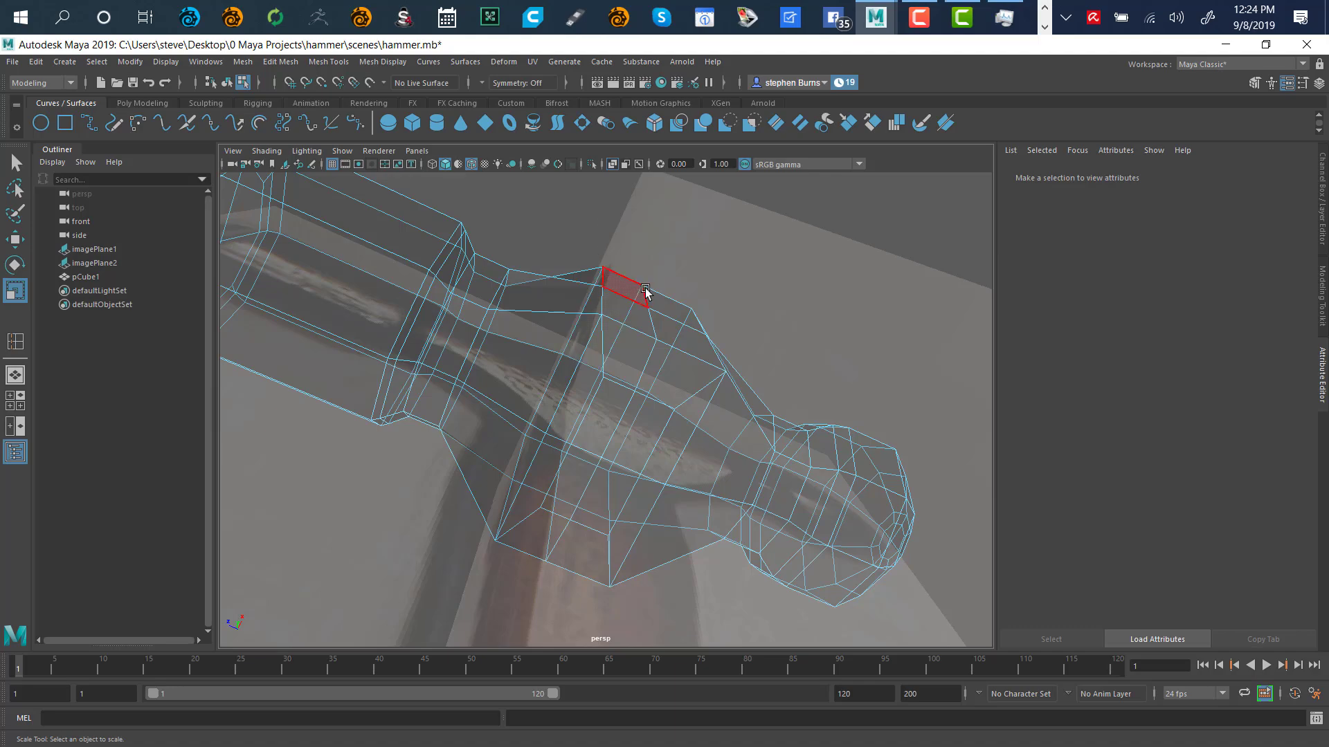
pyautogui.keyDown('alt'); pyautogui.moveTo(774, 362); pyautogui.dragTo(647, 478); pyautogui.keyUp('alt')
pyautogui.keyDown('alt'); pyautogui.moveTo(792, 351); pyautogui.dragTo(609, 441, button='right'); pyautogui.keyUp('alt')
pyautogui.keyDown('alt'); pyautogui.moveTo(740, 344); pyautogui.dragTo(586, 369); pyautogui.keyUp('alt')
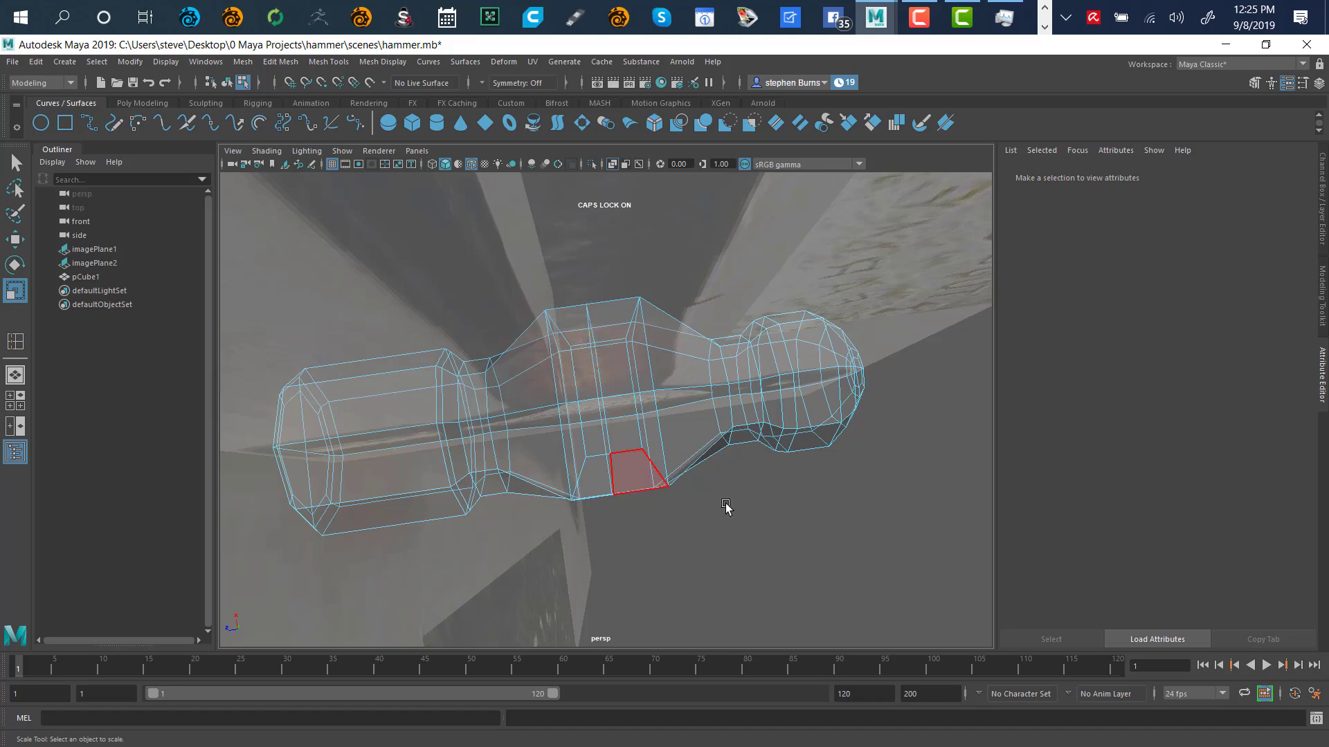
pyautogui.keyDown('alt'); pyautogui.moveTo(727, 507); pyautogui.dragTo(591, 377); pyautogui.keyUp('alt')
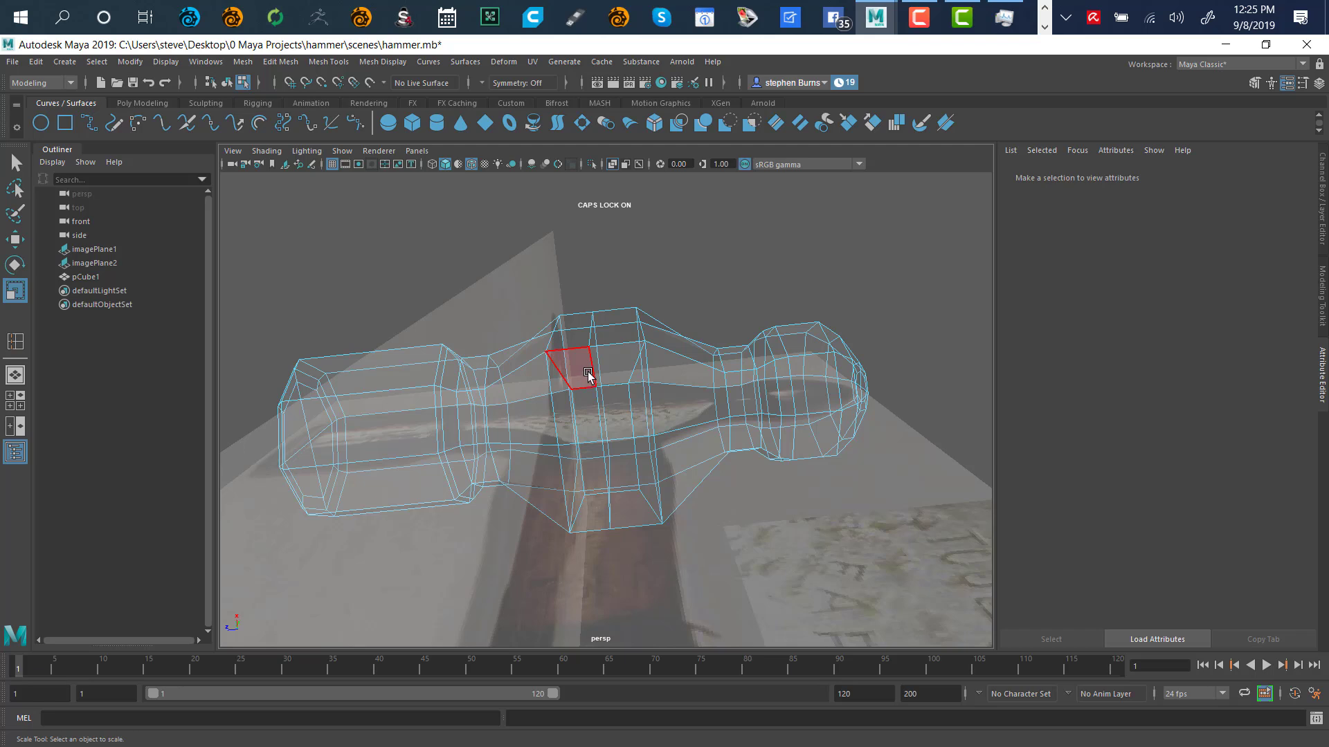
# Select the faces around the flared middle section to inspect them, then clear the selection
pyautogui.click(588, 375)
pyautogui.keyDown('shift'); pyautogui.click(612, 380); pyautogui.keyUp('shift')
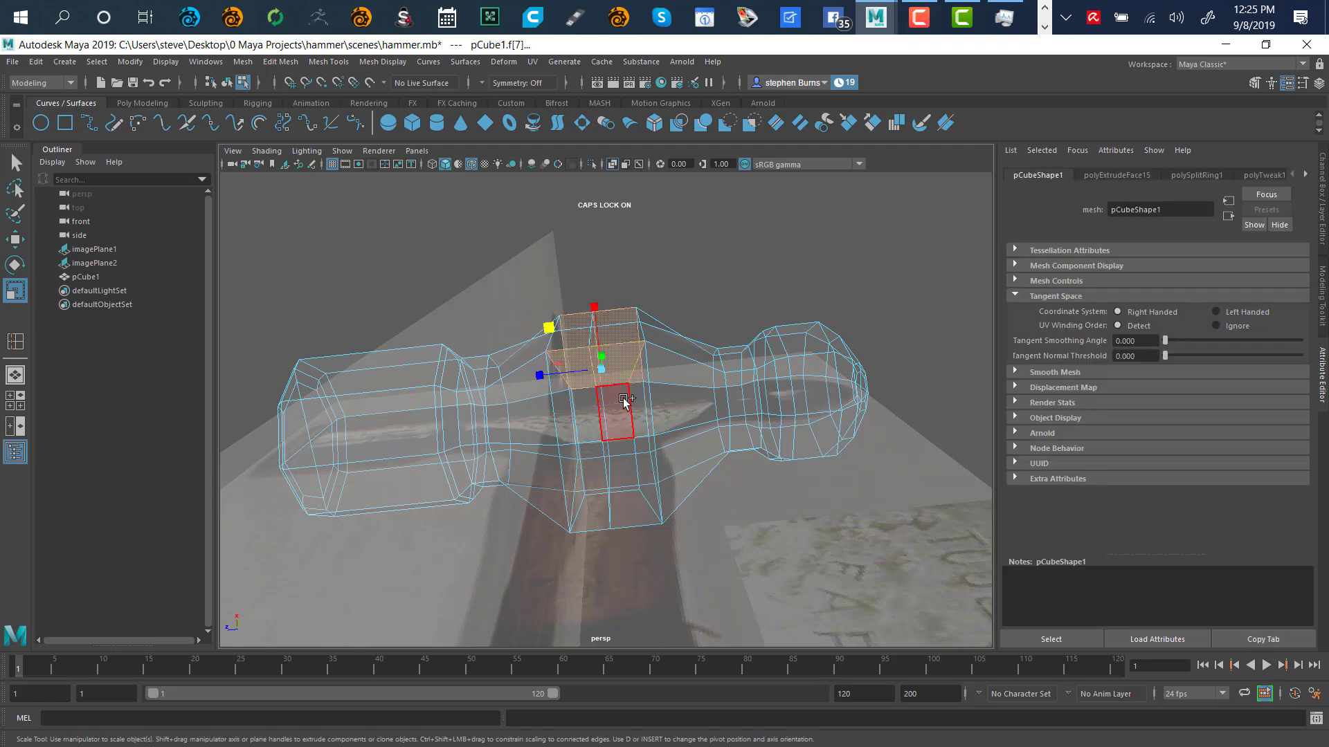
pyautogui.keyDown('shift'); pyautogui.click(626, 408); pyautogui.keyUp('shift')
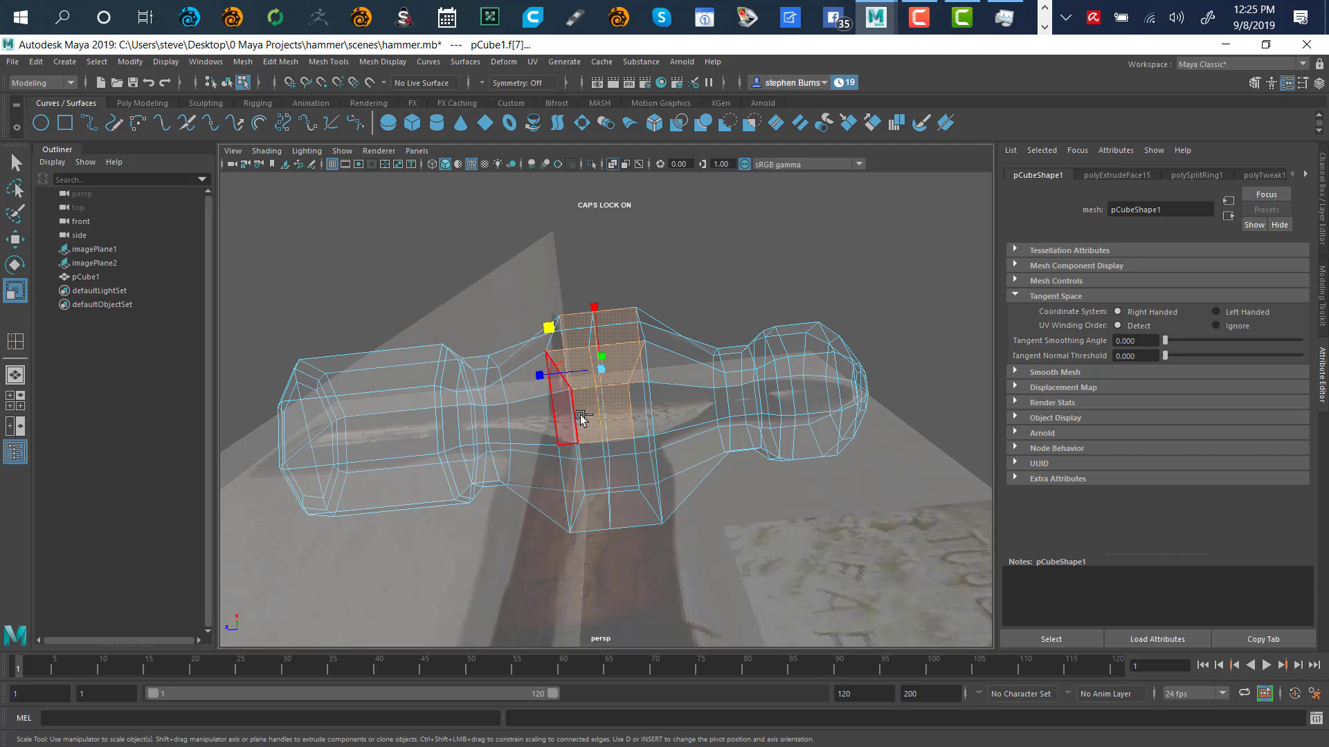
pyautogui.keyDown('shift'); pyautogui.click(631, 456); pyautogui.keyUp('shift')
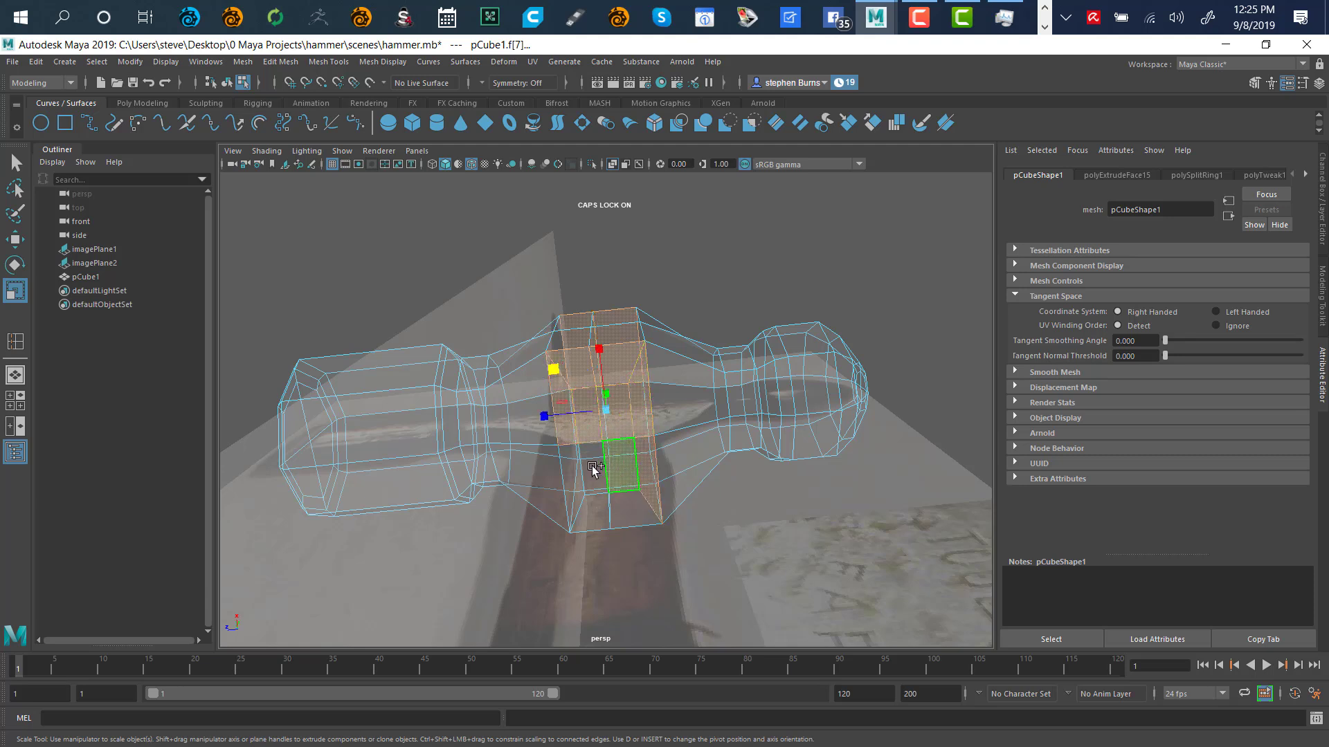
pyautogui.keyDown('shift'); pyautogui.click(602, 519); pyautogui.keyUp('shift')
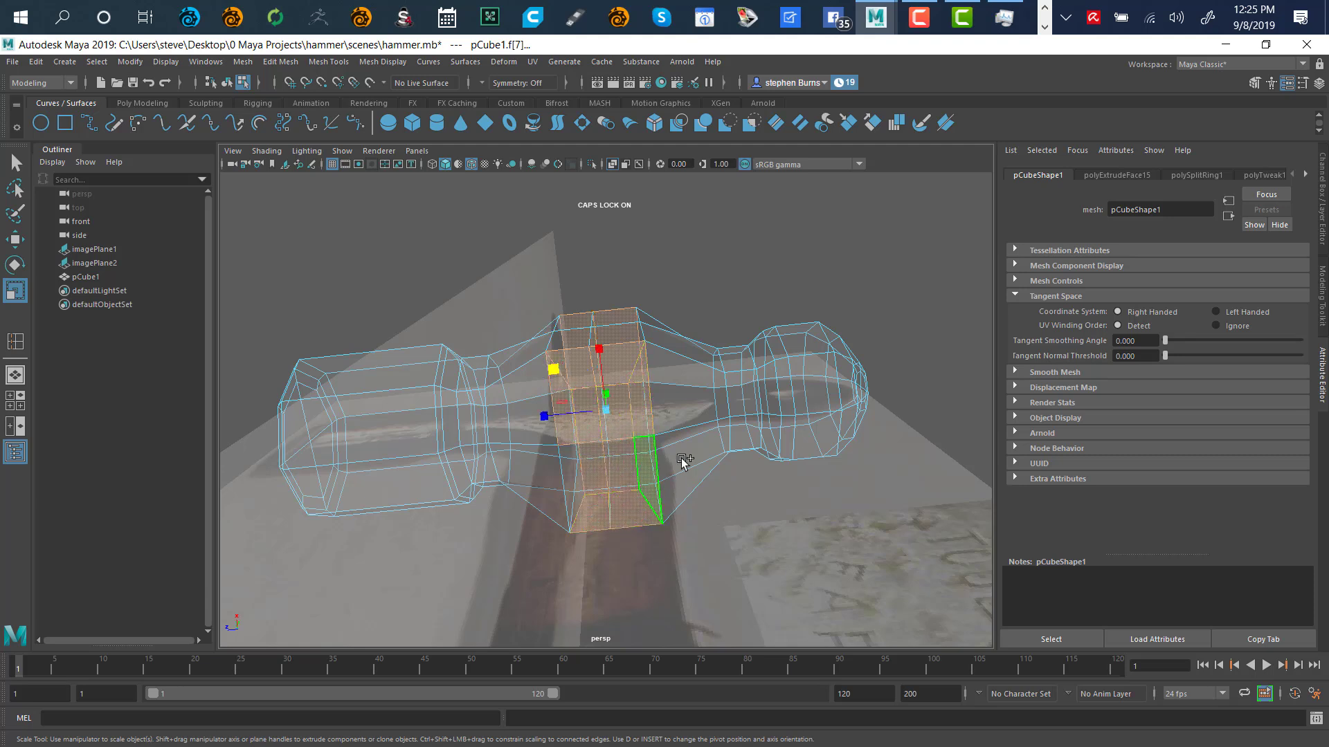
pyautogui.keyDown('shift'); pyautogui.click(573, 480); pyautogui.keyUp('shift')
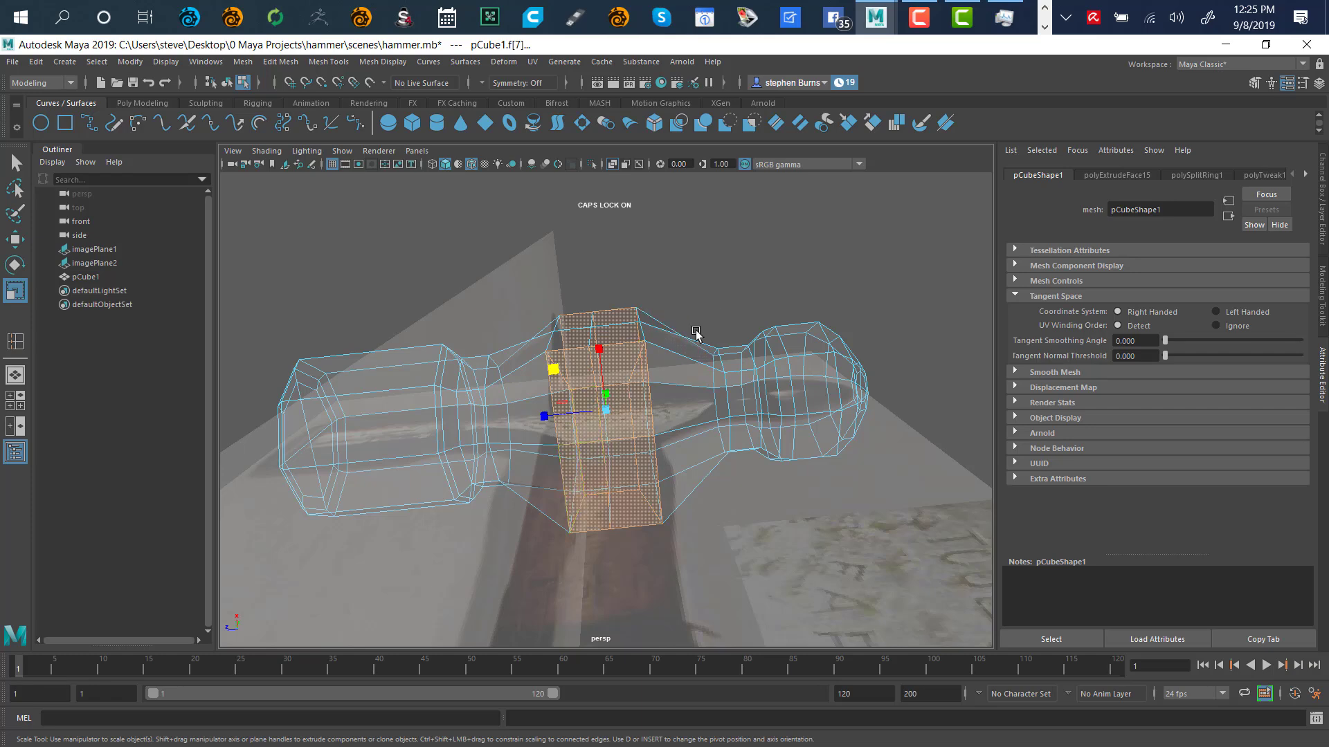
pyautogui.keyDown('alt'); pyautogui.moveTo(692, 325); pyautogui.dragTo(707, 419); pyautogui.keyUp('alt')
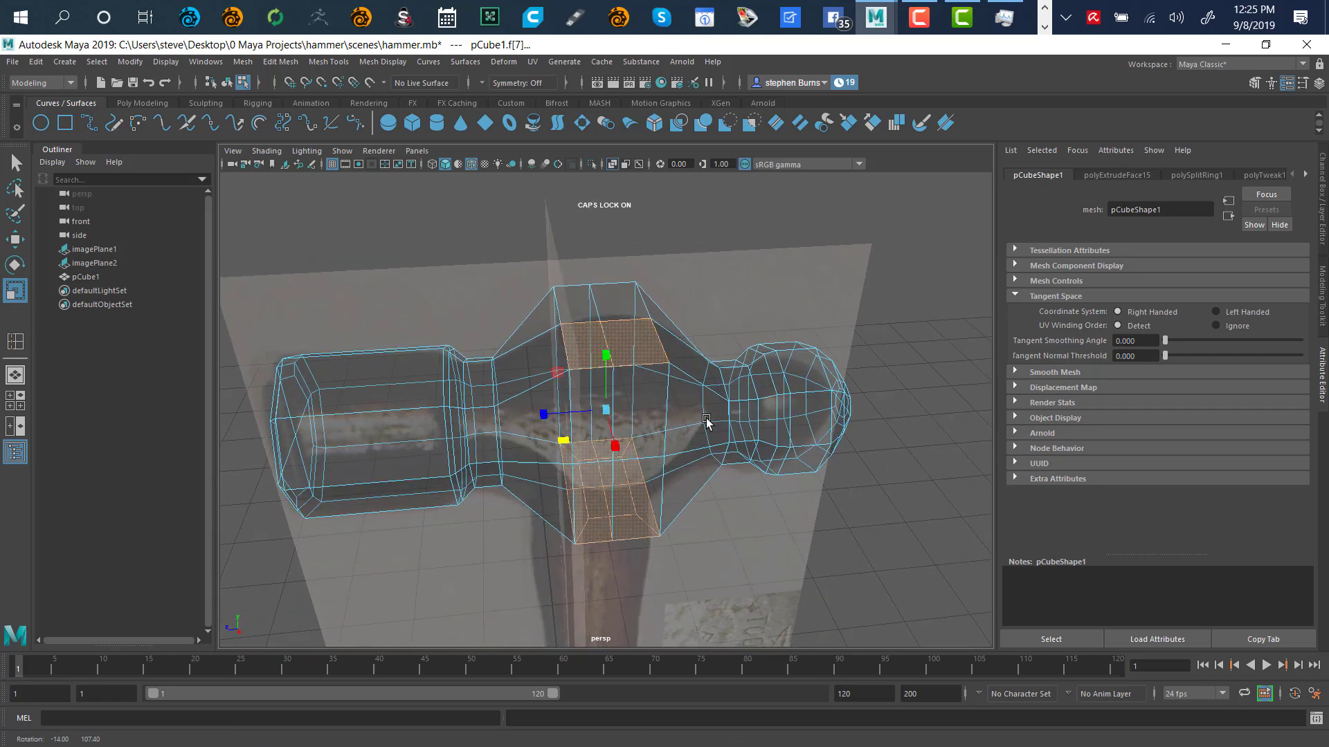
pyautogui.keyDown('ctrl'); pyautogui.click(599, 346); pyautogui.keyUp('ctrl')
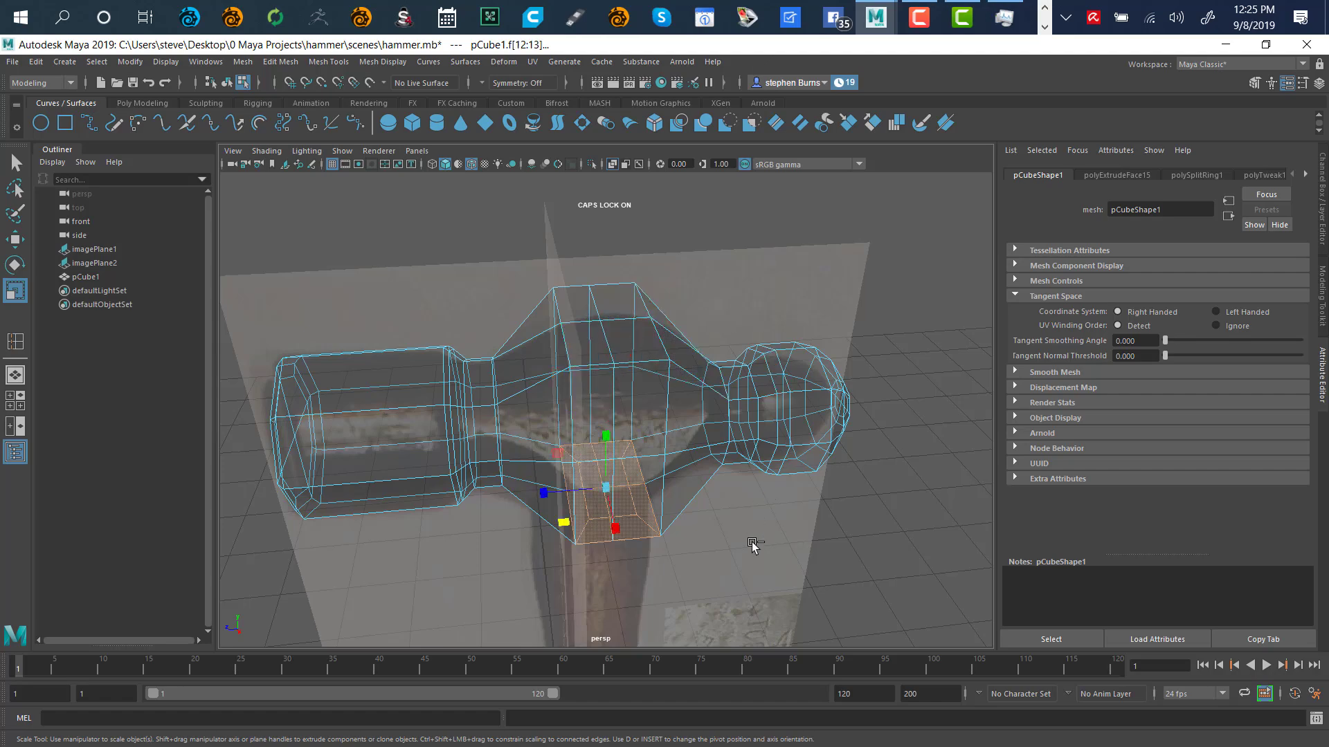
pyautogui.keyDown('alt'); pyautogui.moveTo(728, 530); pyautogui.dragTo(531, 512); pyautogui.keyUp('alt')
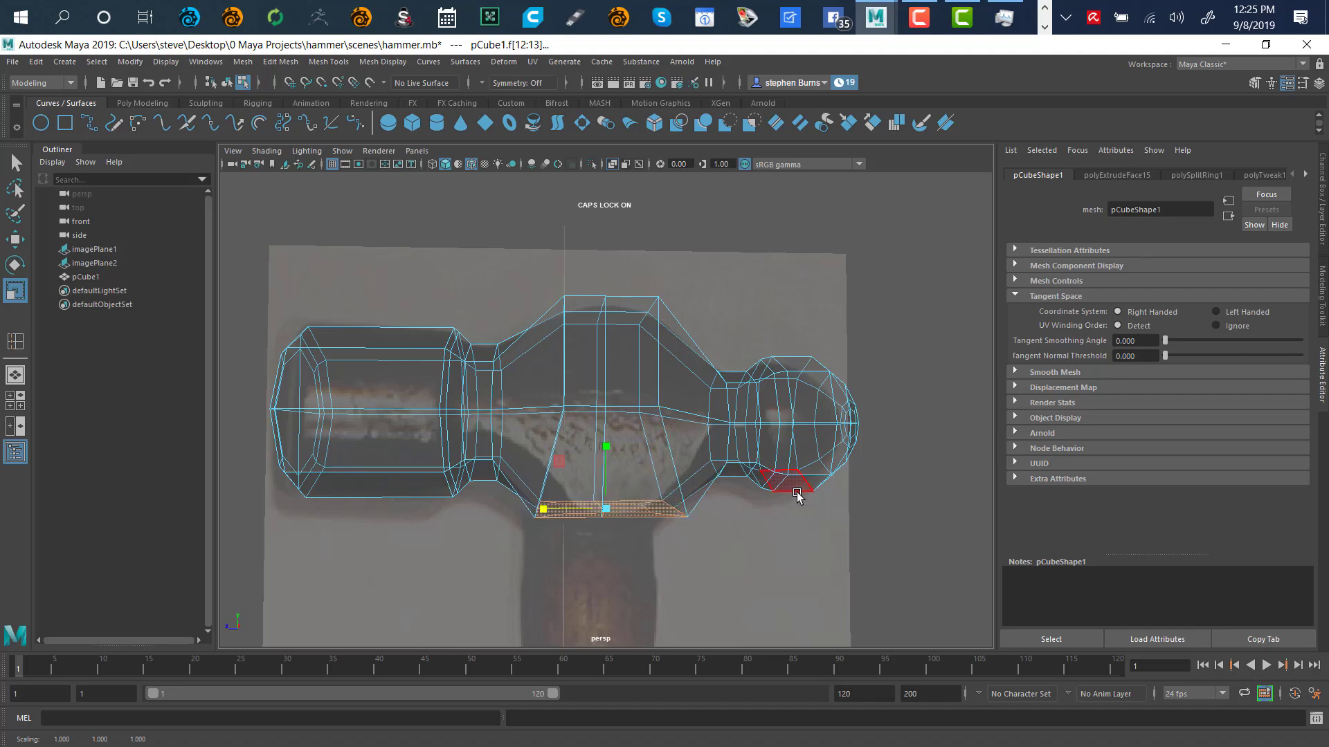
pyautogui.keyDown('alt'); pyautogui.moveTo(728, 560); pyautogui.dragTo(670, 475); pyautogui.keyUp('alt')
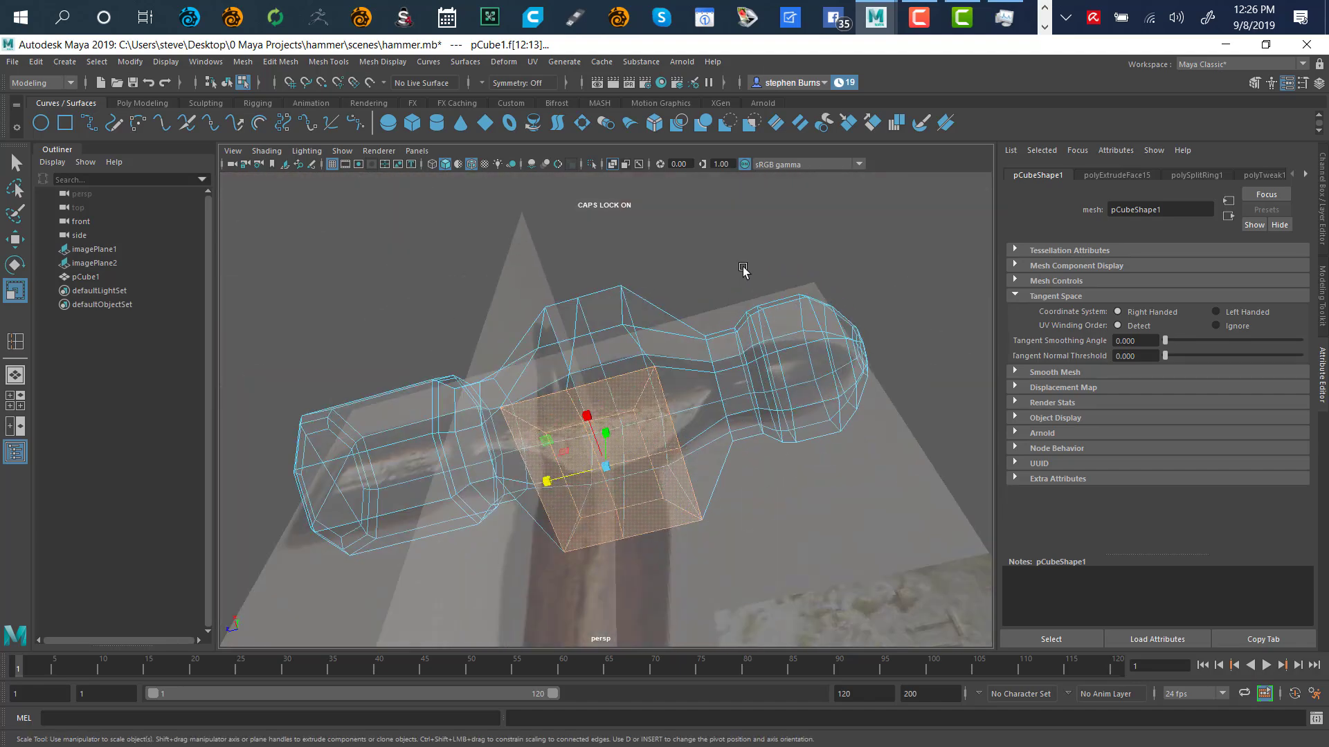
pyautogui.click(670, 474)
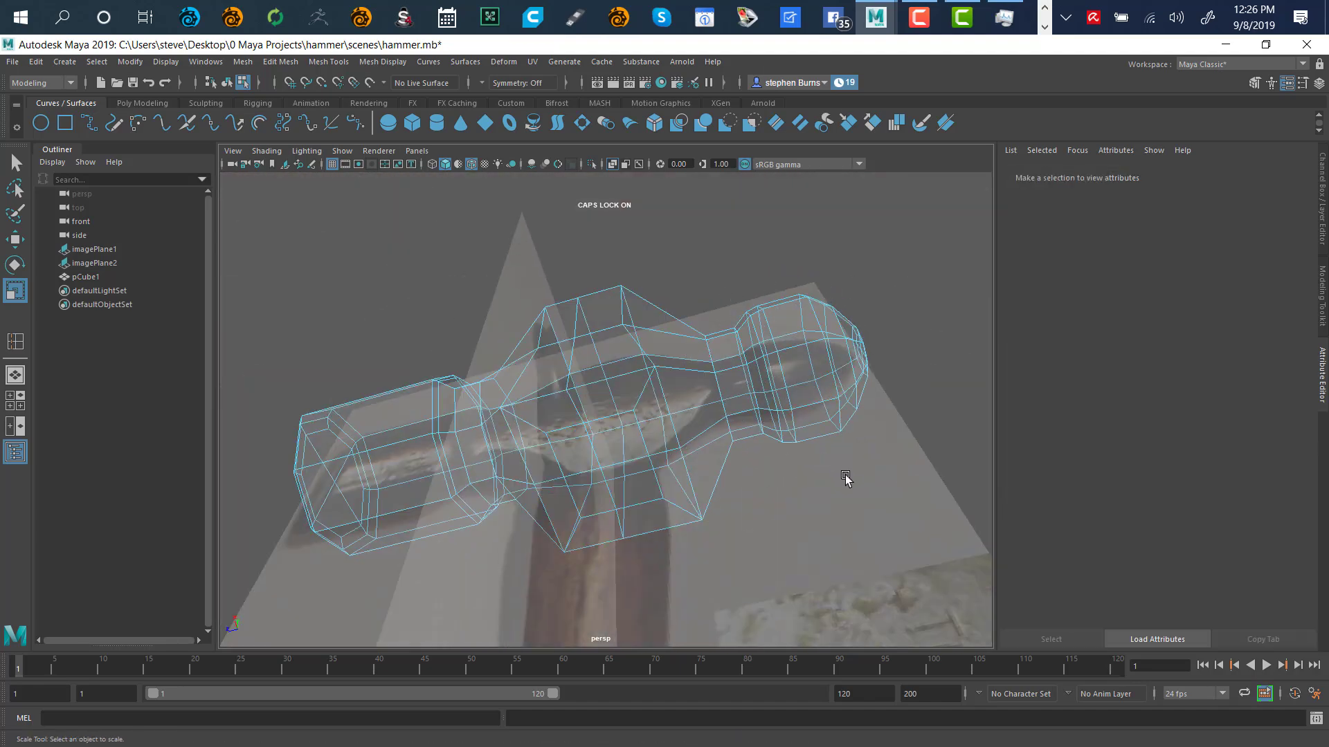
# Switch to Vertex mode and pick a vertex under the flared middle section
pyautogui.moveTo(850, 485); pyautogui.dragTo(858, 364, button='right')
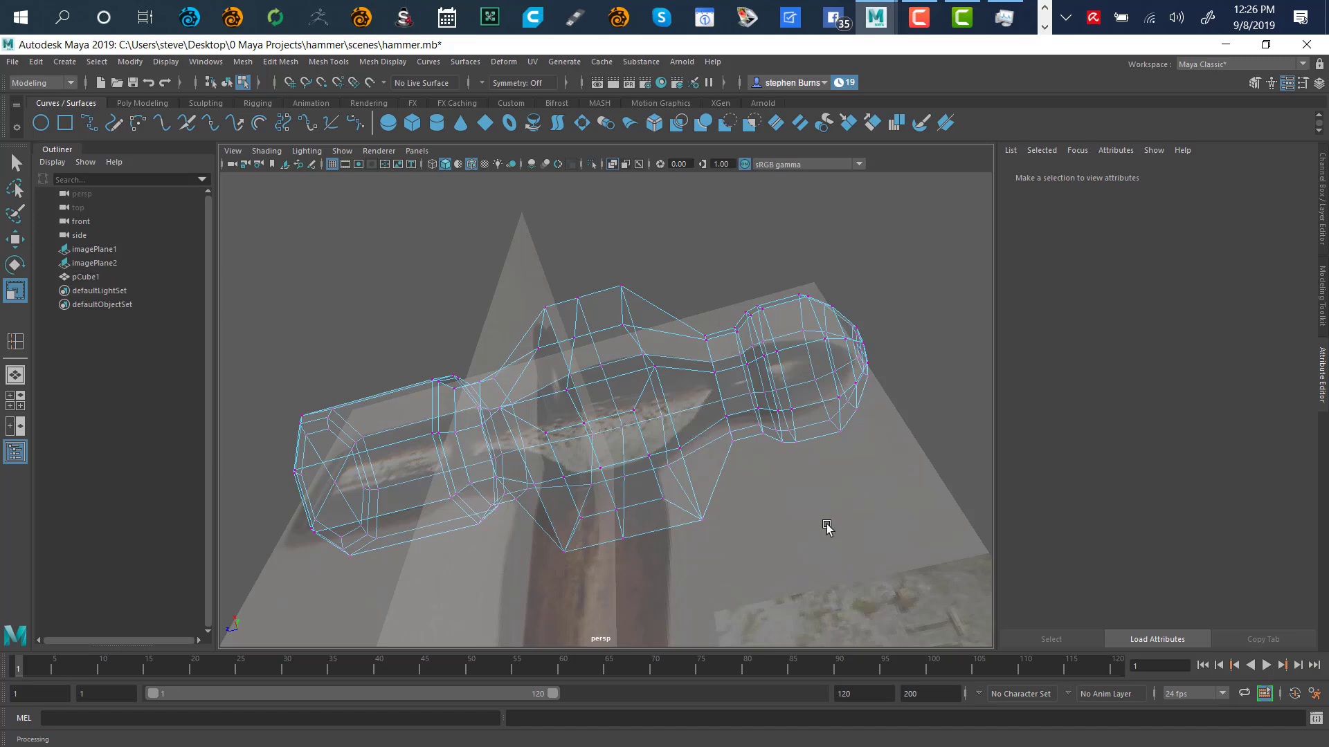
pyautogui.keyDown('alt'); pyautogui.moveTo(827, 527); pyautogui.dragTo(790, 416); pyautogui.keyUp('alt')
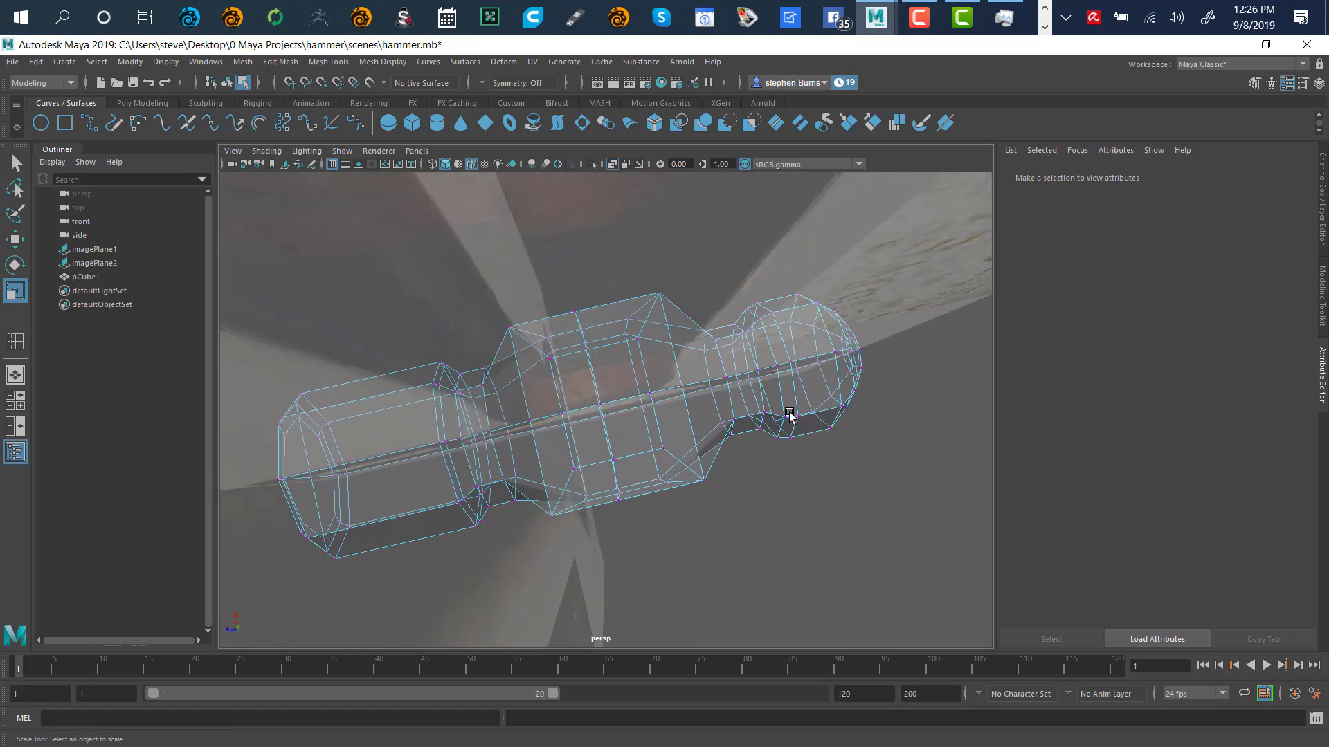
pyautogui.click(549, 359)
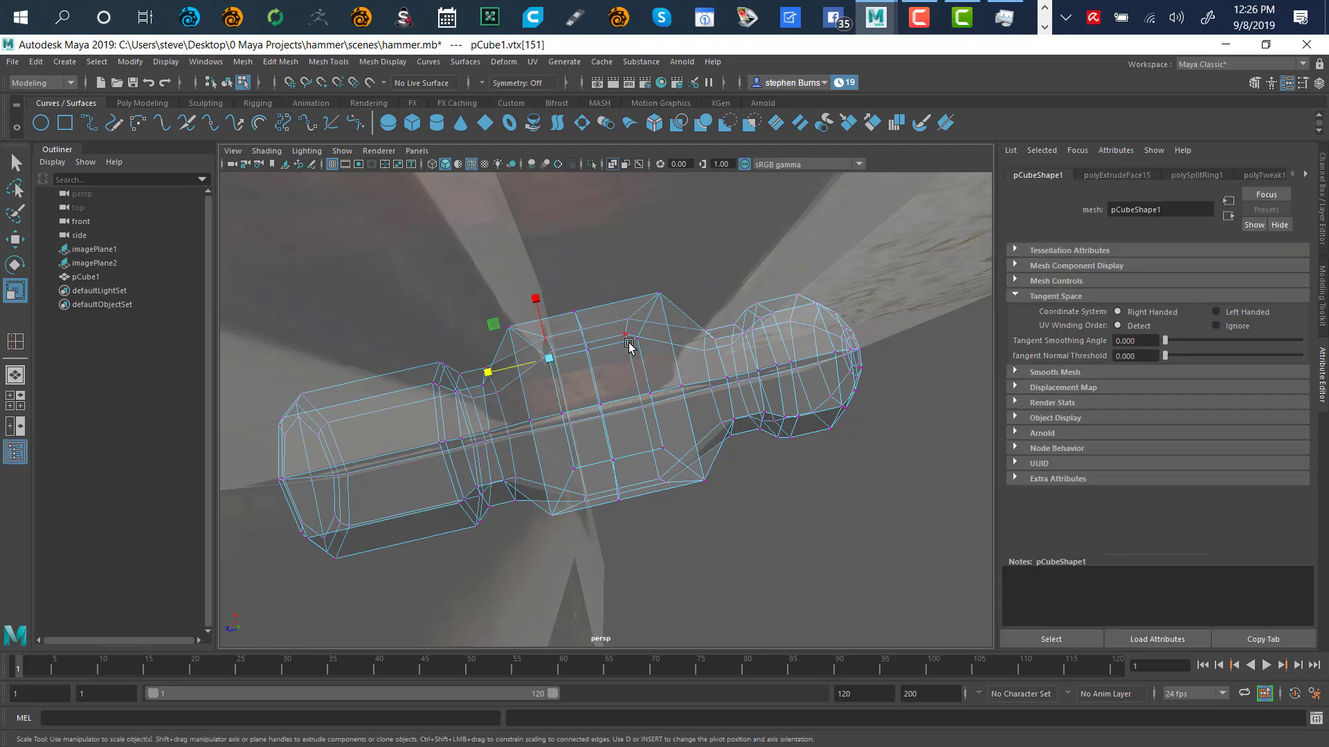
# Select the eye's underside corner vertices and scale them inward on X and Z to about 0.633
pyautogui.click(638, 340)
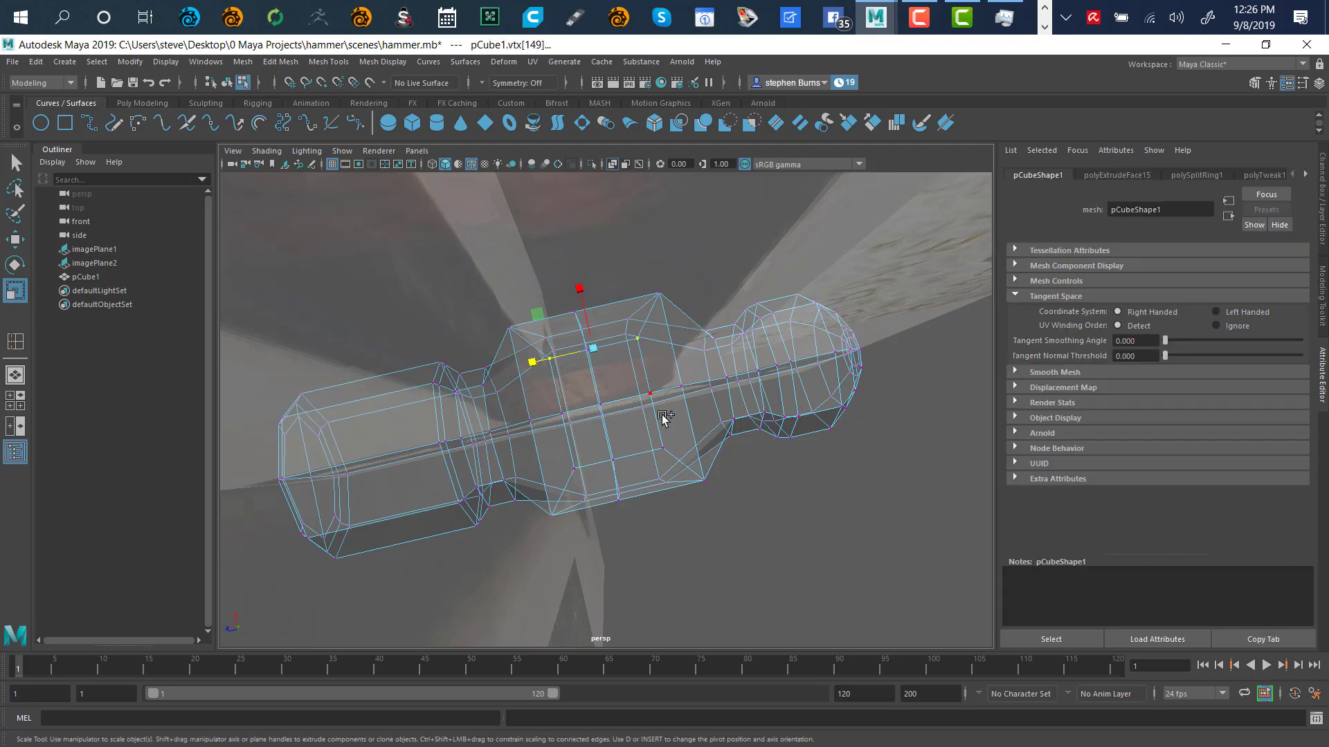
pyautogui.click(663, 450)
pyautogui.keyDown('alt'); pyautogui.moveTo(844, 446); pyautogui.dragTo(718, 380); pyautogui.keyUp('alt')
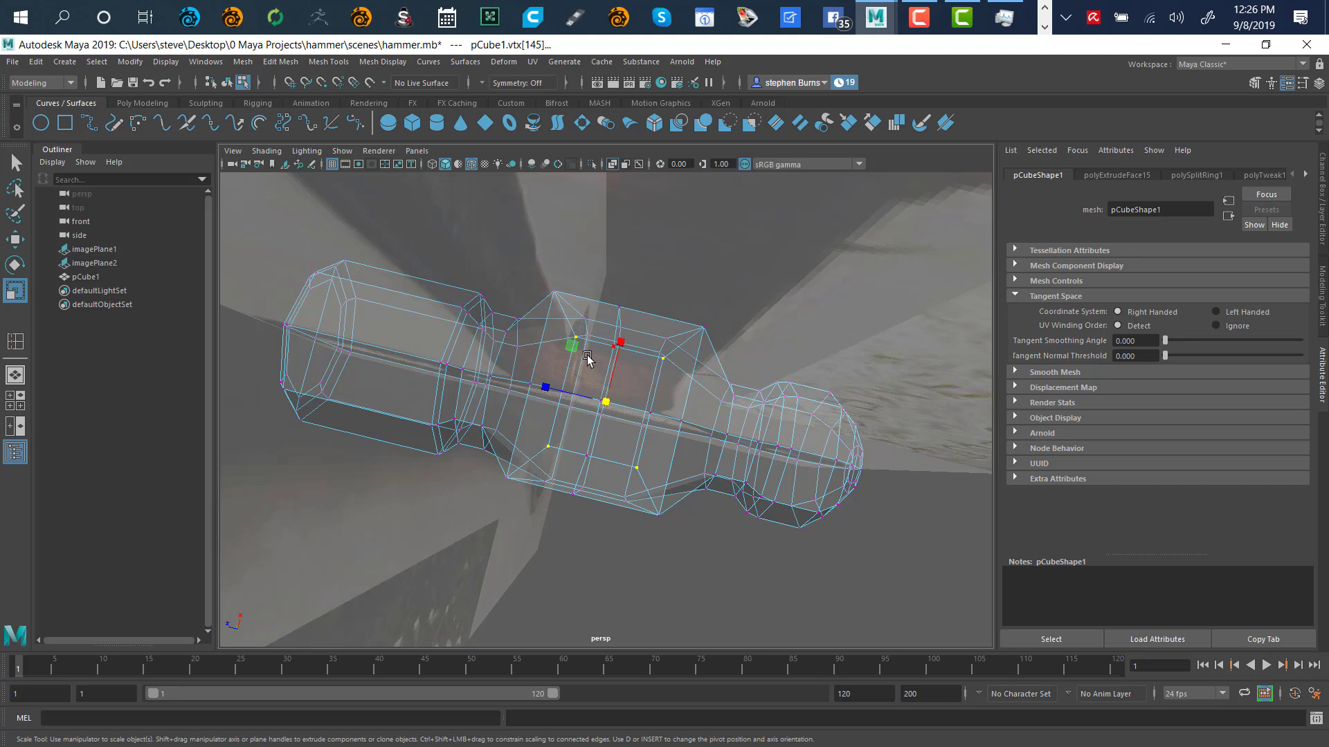
pyautogui.moveTo(573, 344)
pyautogui.mouseDown()
pyautogui.moveTo(571, 360)
pyautogui.moveTo(580, 348)
pyautogui.mouseUp()
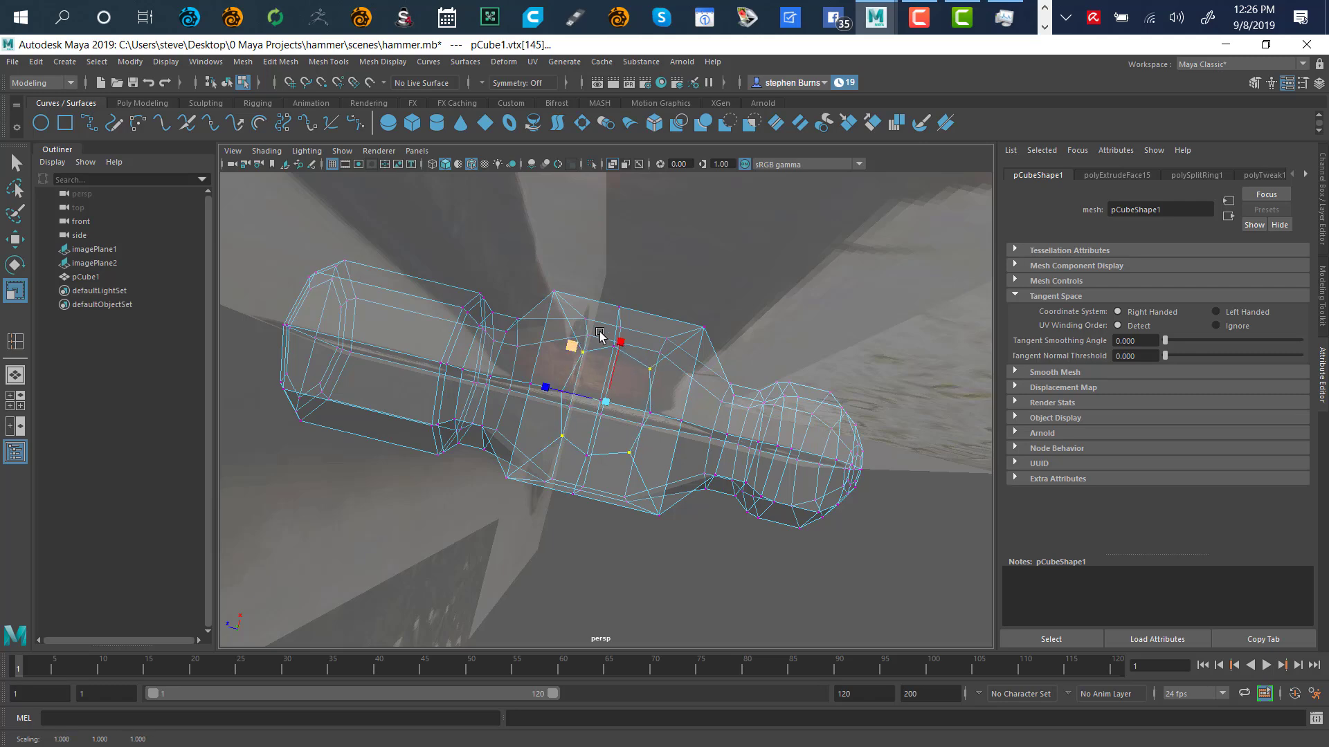
pyautogui.keyDown('alt'); pyautogui.moveTo(703, 365); pyautogui.dragTo(596, 504); pyautogui.keyUp('alt')
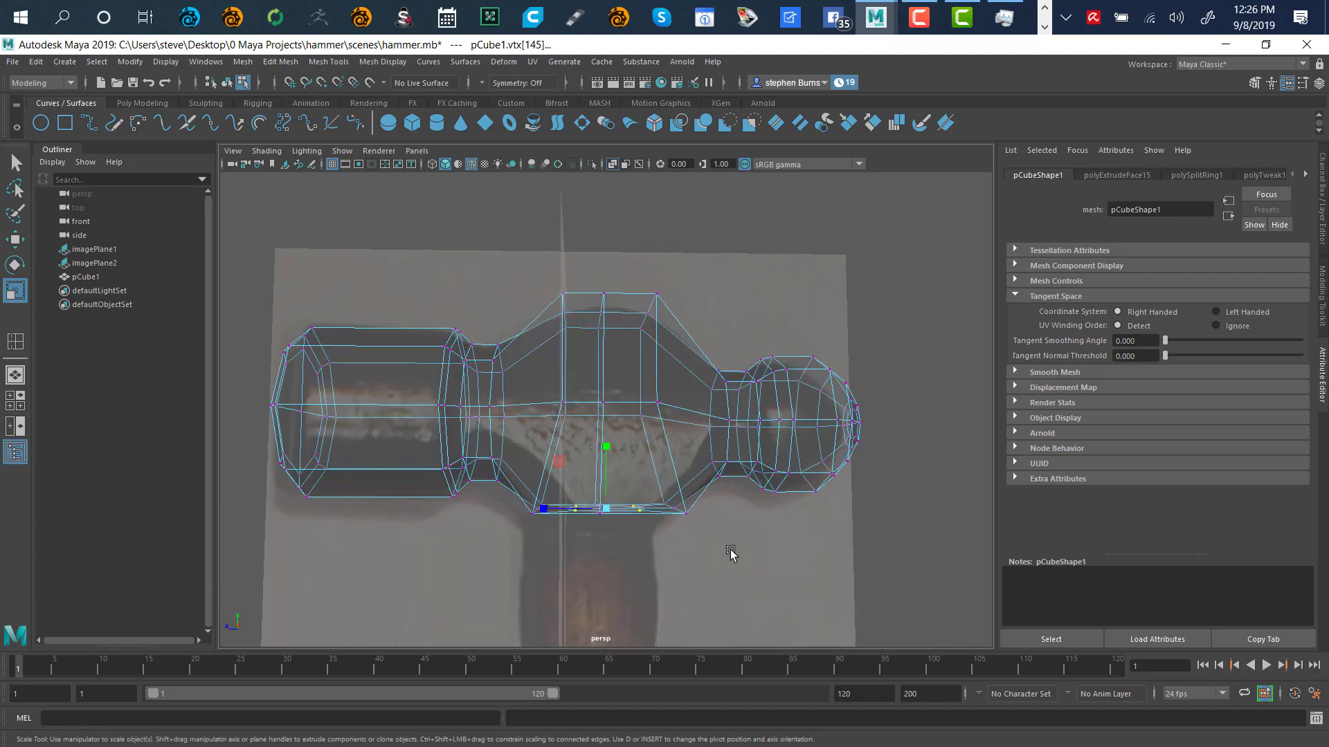
pyautogui.keyDown('alt'); pyautogui.moveTo(727, 552); pyautogui.dragTo(663, 405); pyautogui.keyUp('alt')
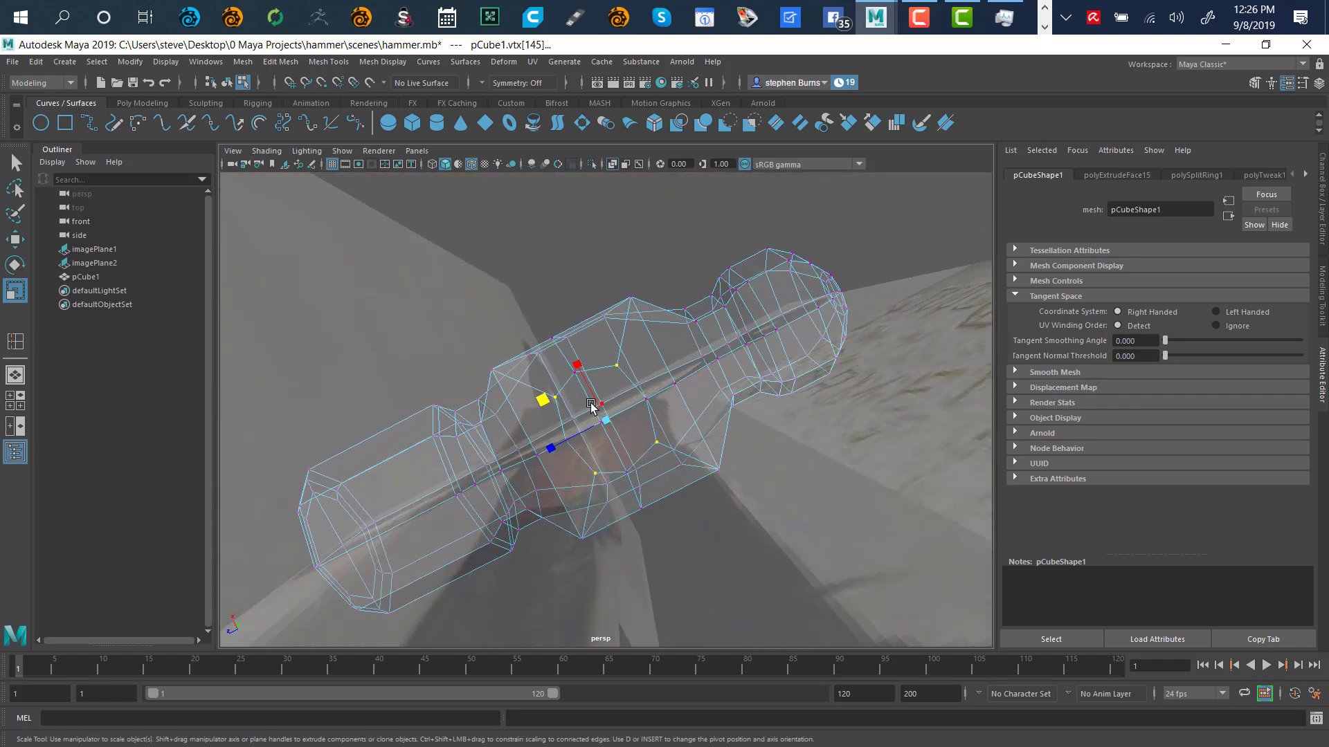
# Select the ring of vertices around the inset panel under the middle section
pyautogui.click(566, 443)
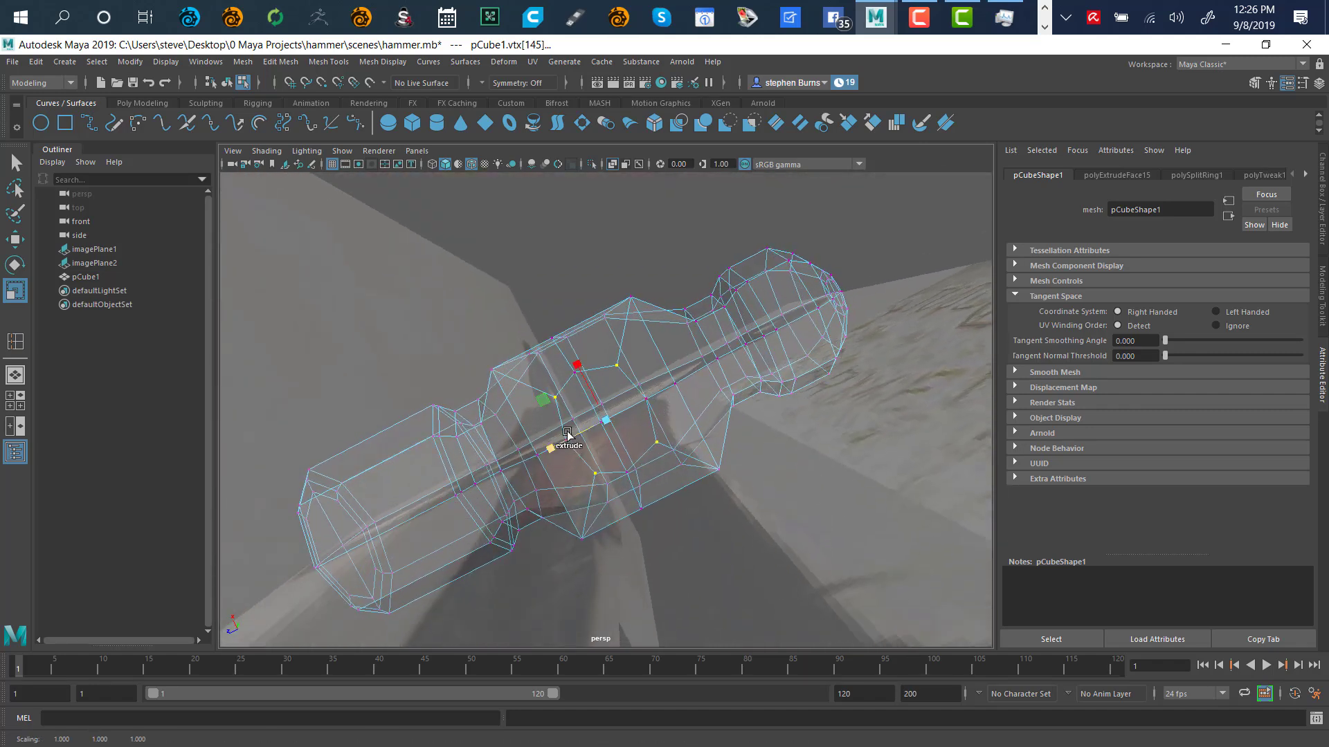
pyautogui.keyDown('shift'); pyautogui.click(646, 401); pyautogui.keyUp('shift')
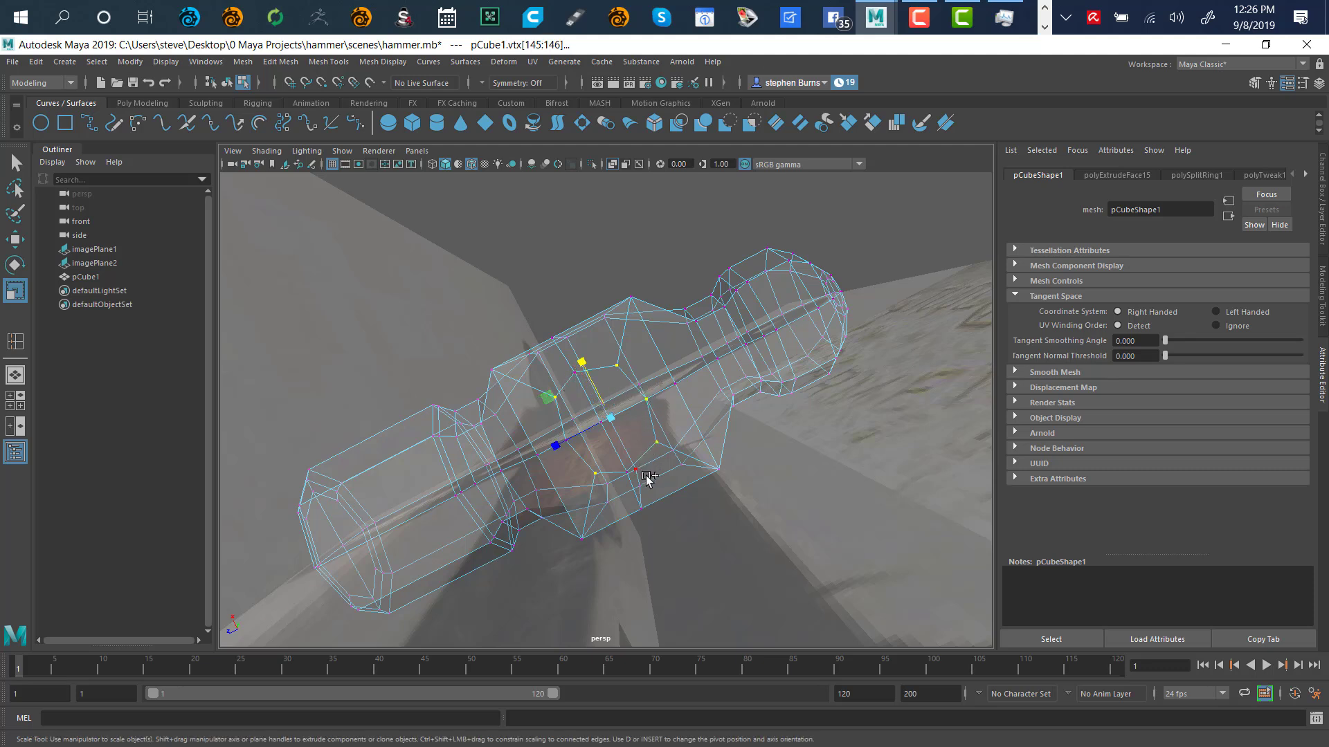
pyautogui.click(637, 470)
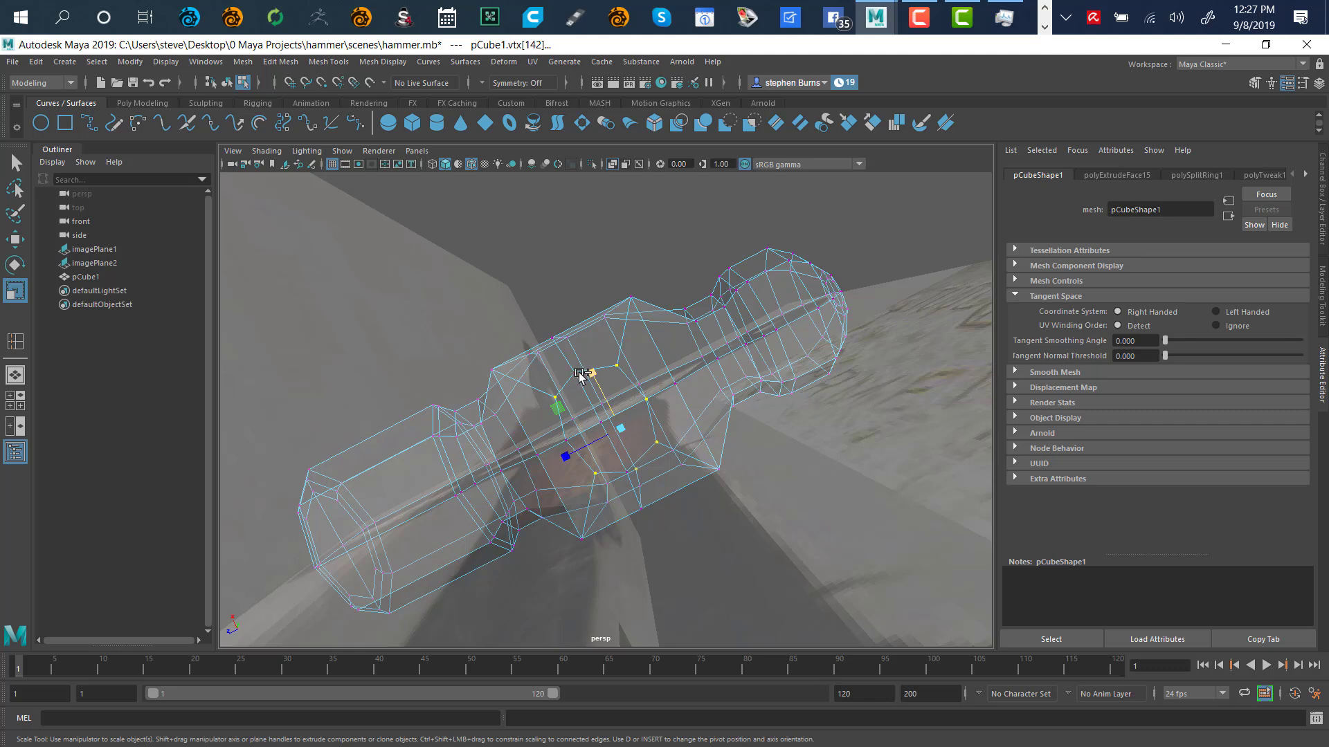
pyautogui.moveTo(580, 375); pyautogui.dragTo(580, 391)
pyautogui.keyDown('shift'); pyautogui.moveTo(569, 455); pyautogui.dragTo(565, 441); pyautogui.keyUp('shift')
pyautogui.keyDown('shift'); pyautogui.click(568, 441); pyautogui.keyUp('shift')
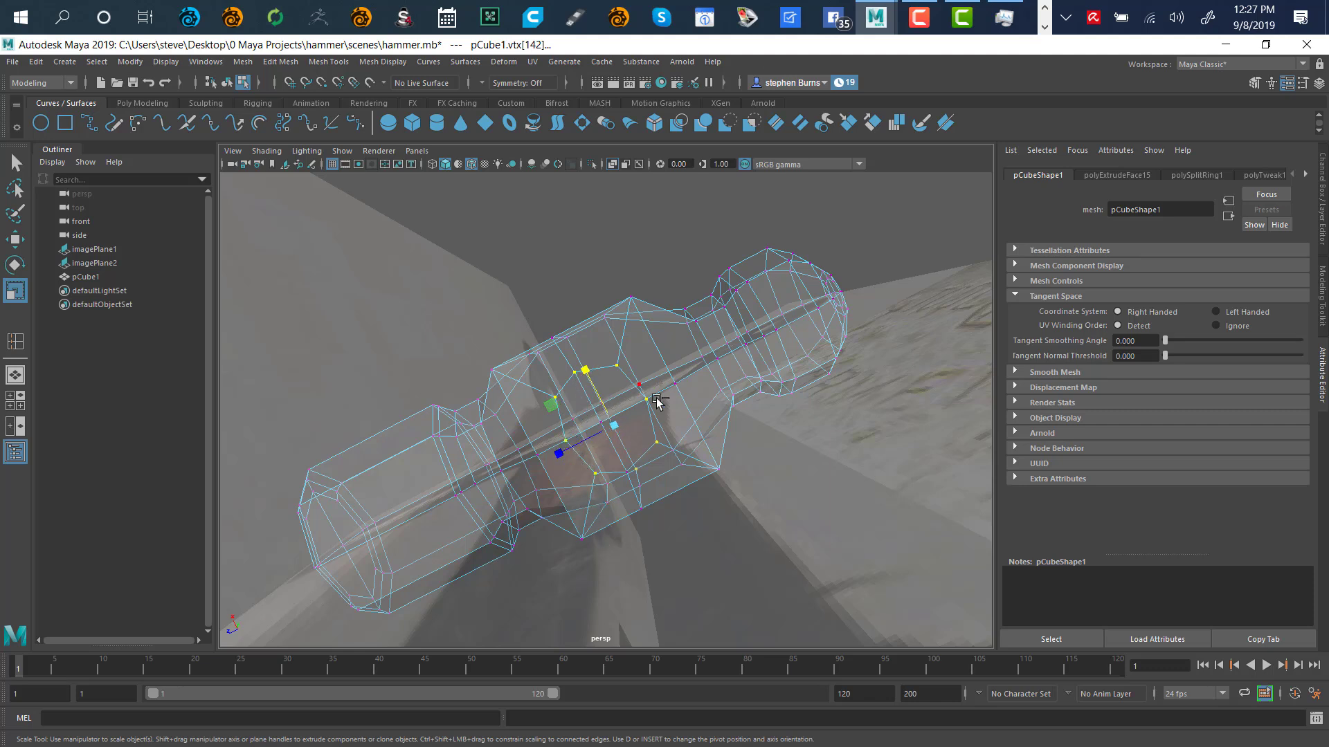
pyautogui.keyDown('alt'); pyautogui.moveTo(690, 365); pyautogui.dragTo(725, 503); pyautogui.keyUp('alt')
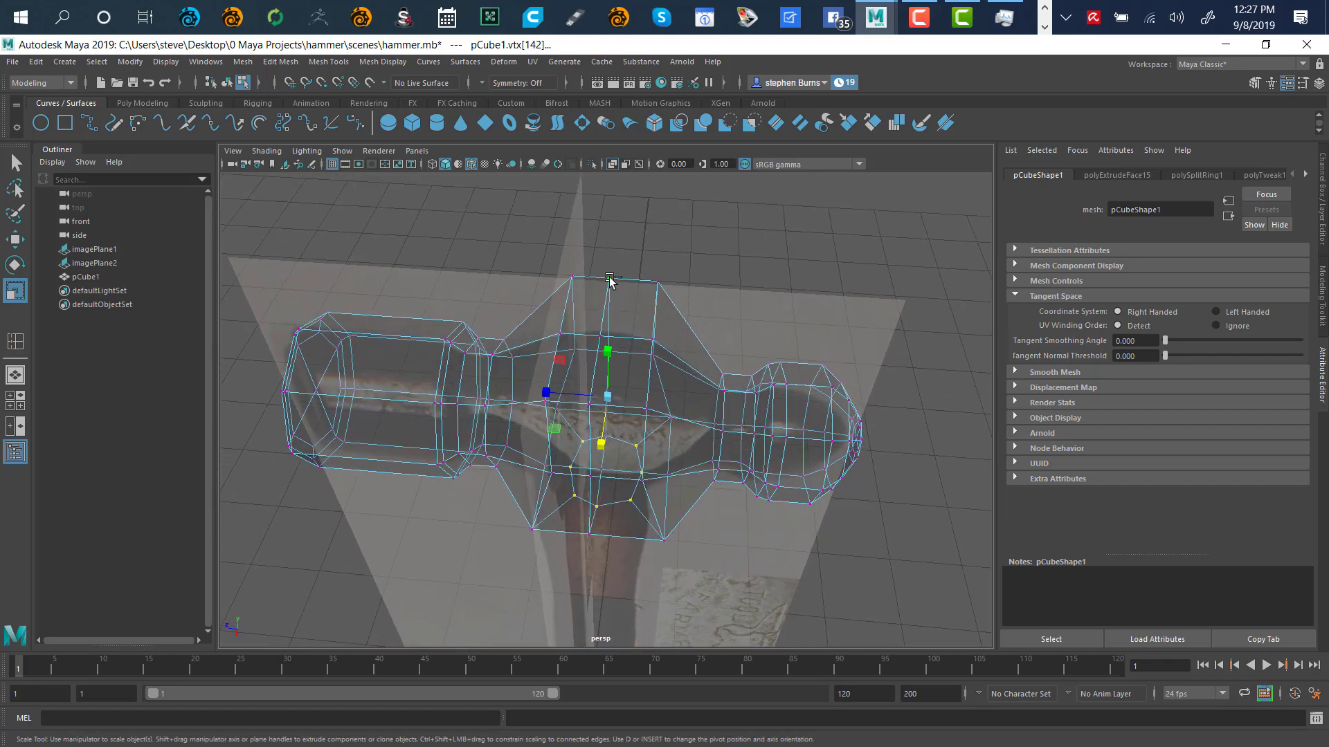
# Refine the neck's bottom vertex selection and scale the row flat along Y
pyautogui.keyDown('ctrl'); pyautogui.click(610, 278); pyautogui.keyUp('ctrl')
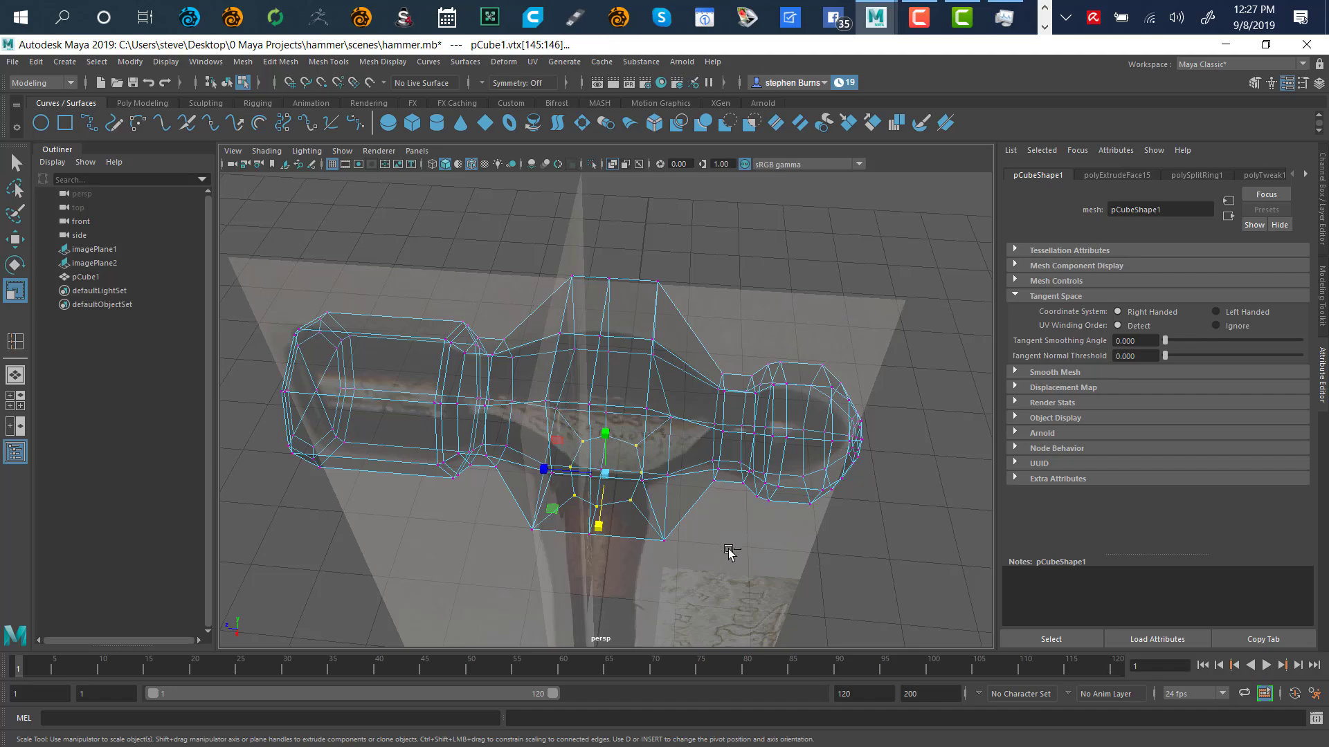
pyautogui.keyDown('alt'); pyautogui.moveTo(706, 564); pyautogui.dragTo(685, 477); pyautogui.keyUp('alt')
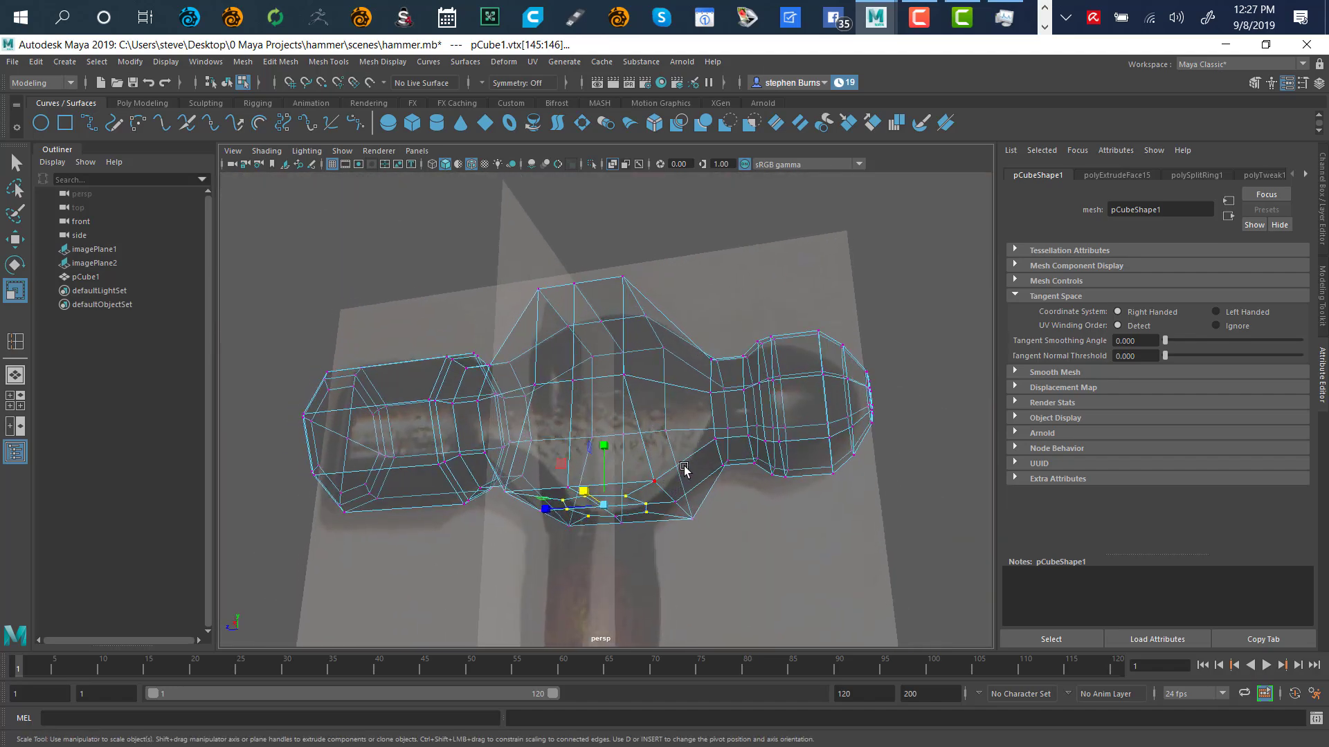
pyautogui.press('f')
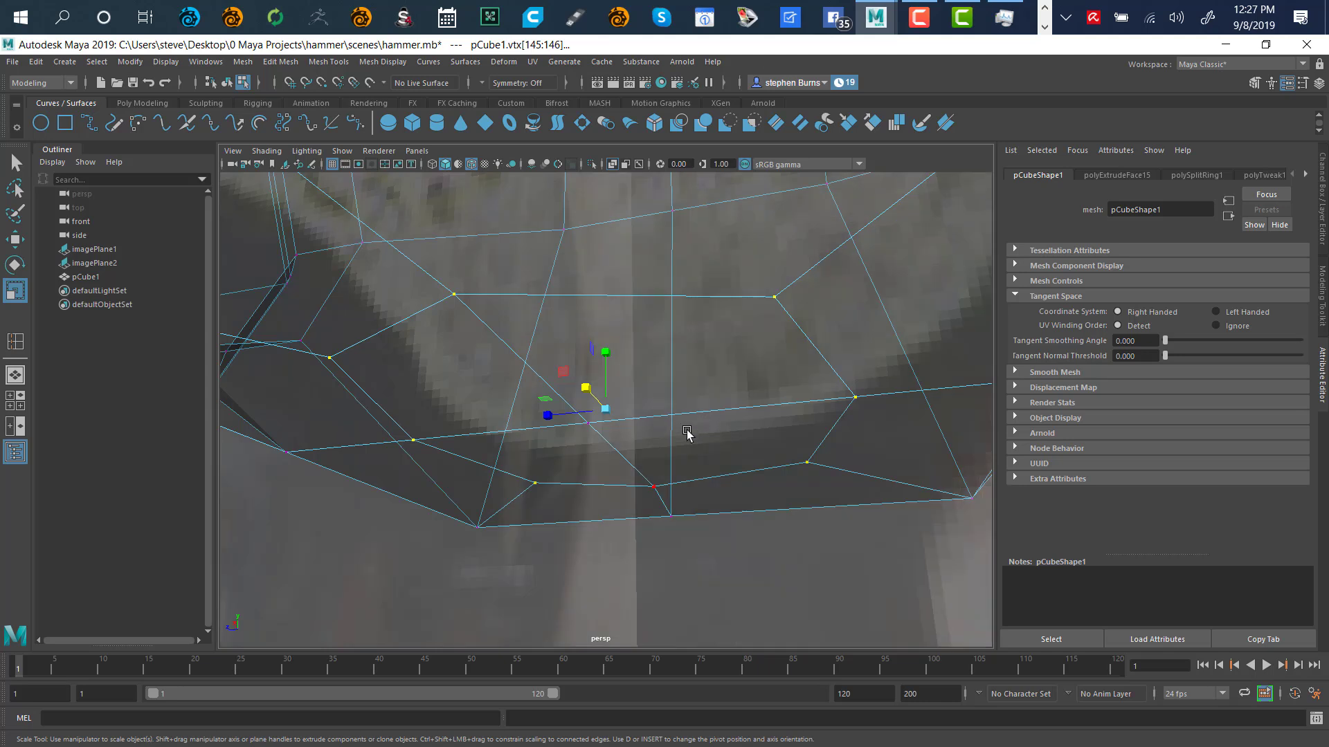
pyautogui.moveTo(549, 417); pyautogui.dragTo(540, 413)
pyautogui.keyDown('alt'); pyautogui.moveTo(519, 539); pyautogui.dragTo(583, 476); pyautogui.keyUp('alt')
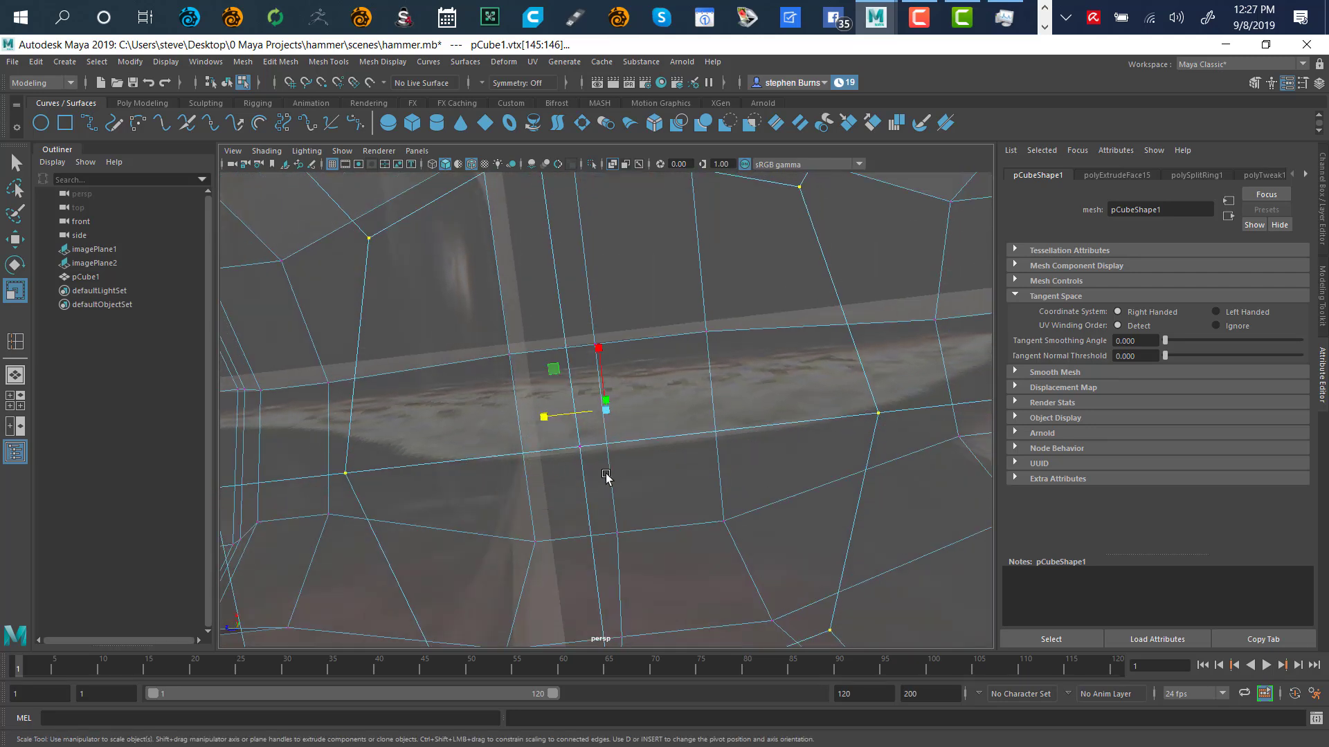
pyautogui.keyDown('alt'); pyautogui.moveTo(606, 478); pyautogui.dragTo(634, 464, button='right'); pyautogui.keyUp('alt')
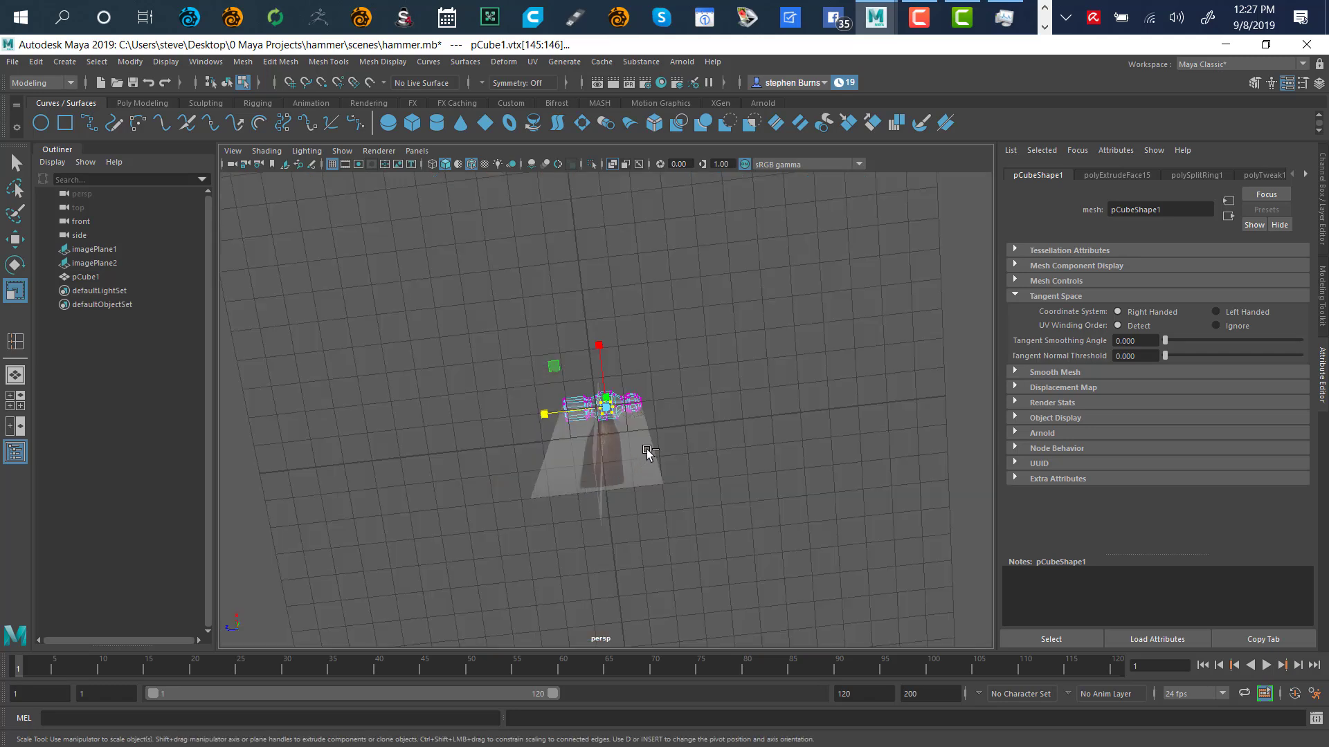
pyautogui.press('f')
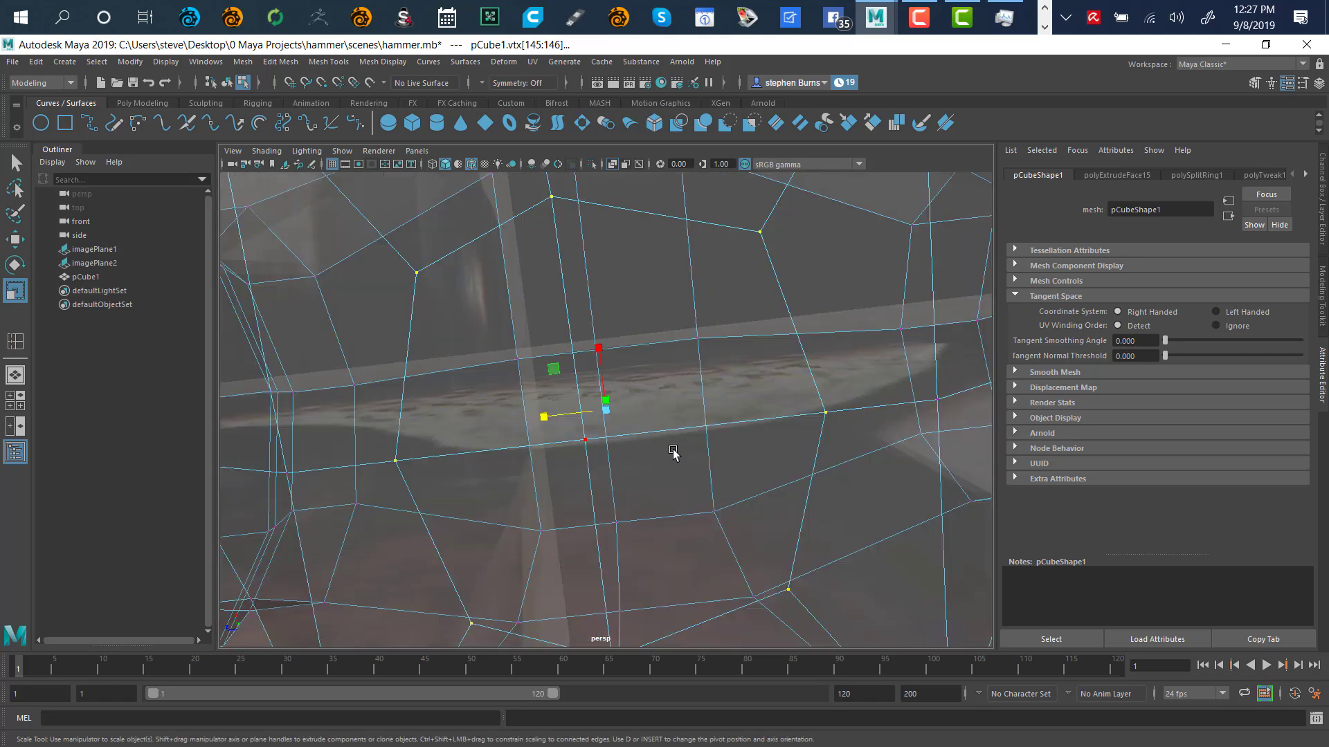
# Widen the bottom vertex ring slightly outward, check it at an angle, then deselect
pyautogui.keyDown('alt'); pyautogui.moveTo(677, 462); pyautogui.dragTo(674, 426); pyautogui.keyUp('alt')
pyautogui.keyDown('alt'); pyautogui.moveTo(659, 372); pyautogui.dragTo(699, 412); pyautogui.keyUp('alt')
pyautogui.moveTo(549, 407); pyautogui.dragTo(527, 416)
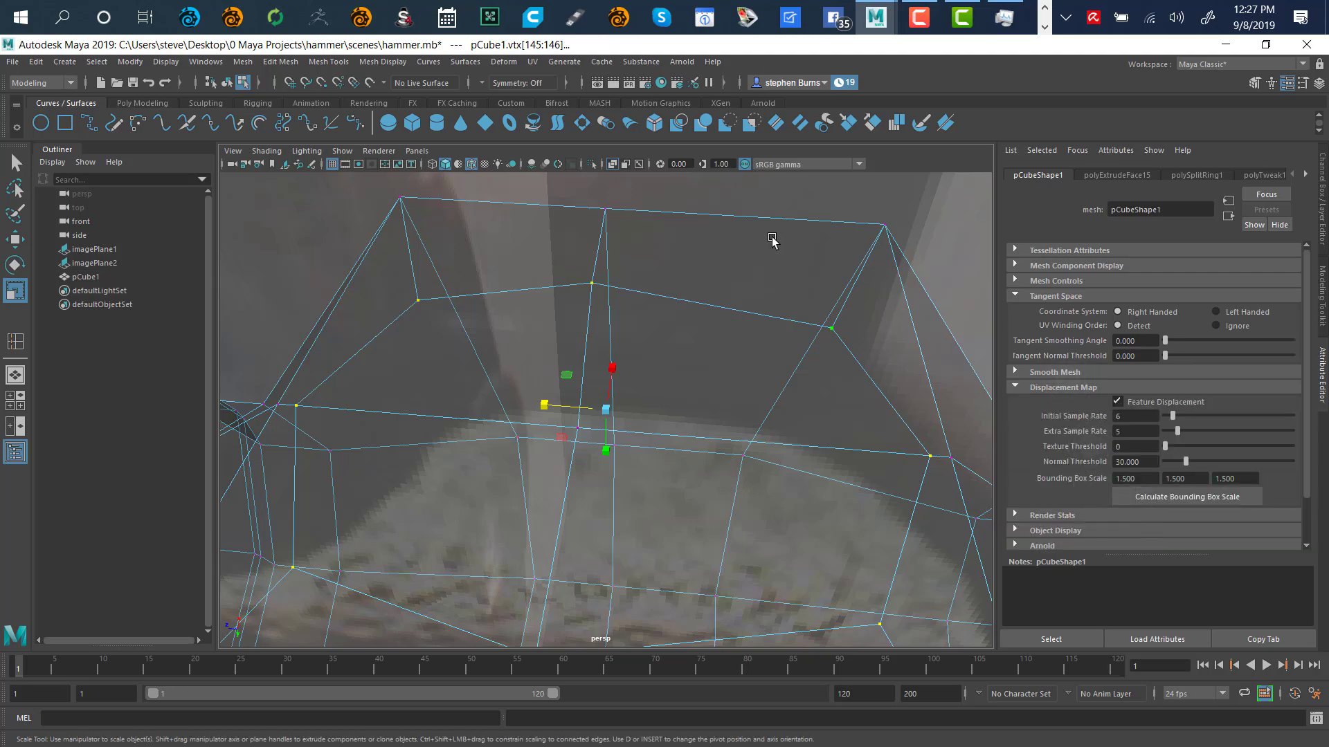
pyautogui.keyDown('alt'); pyautogui.moveTo(778, 237); pyautogui.dragTo(762, 362); pyautogui.keyUp('alt')
pyautogui.scroll(-10, 735, 374)
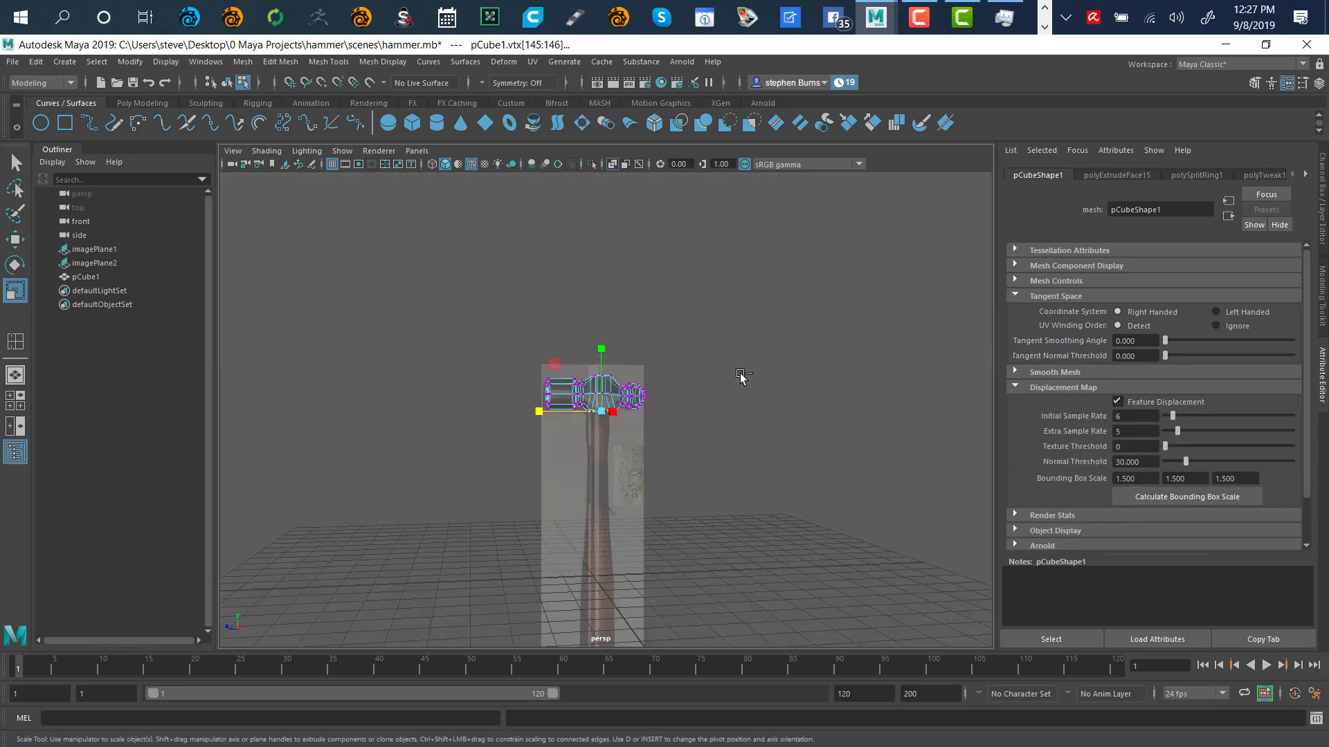
pyautogui.press('f')
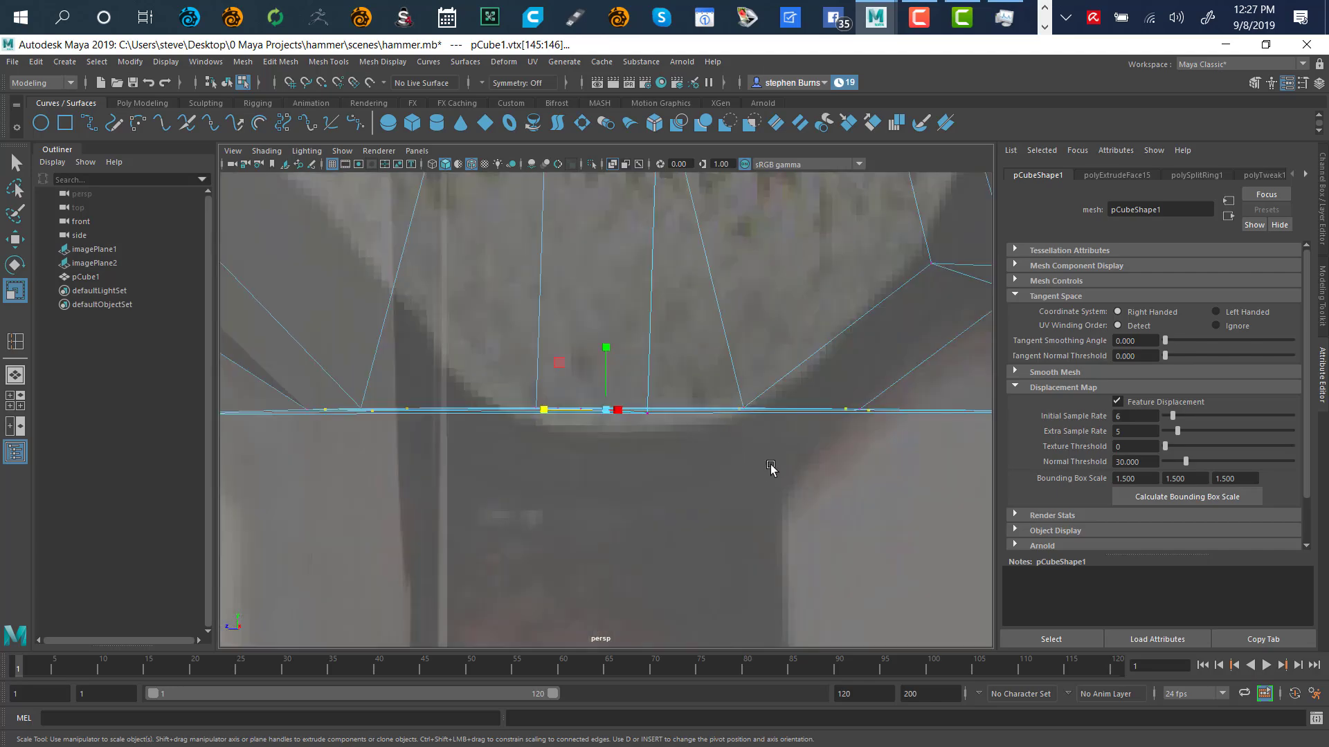
pyautogui.keyDown('alt'); pyautogui.moveTo(817, 488); pyautogui.dragTo(833, 447); pyautogui.keyUp('alt')
pyautogui.click(926, 506)
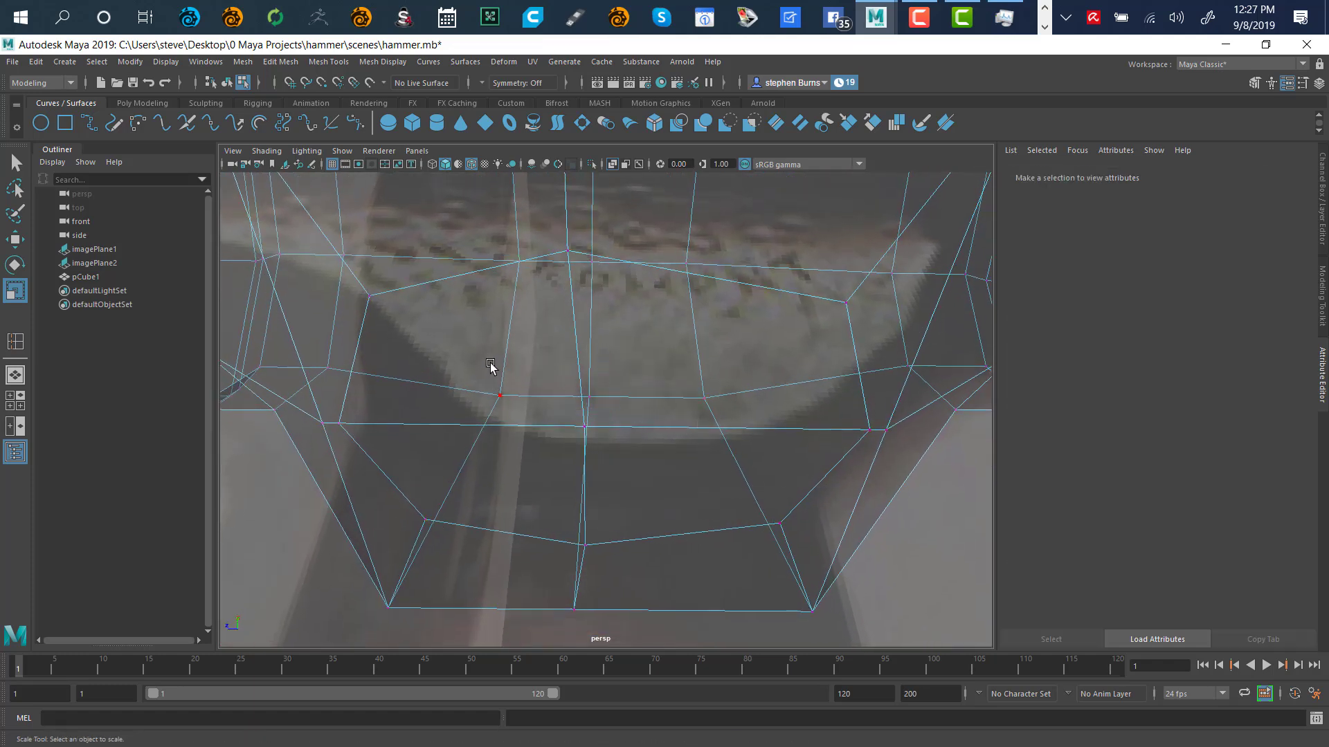
# Switch to face mode and select the four faces on the neck's underside
pyautogui.rightClick(901, 516)
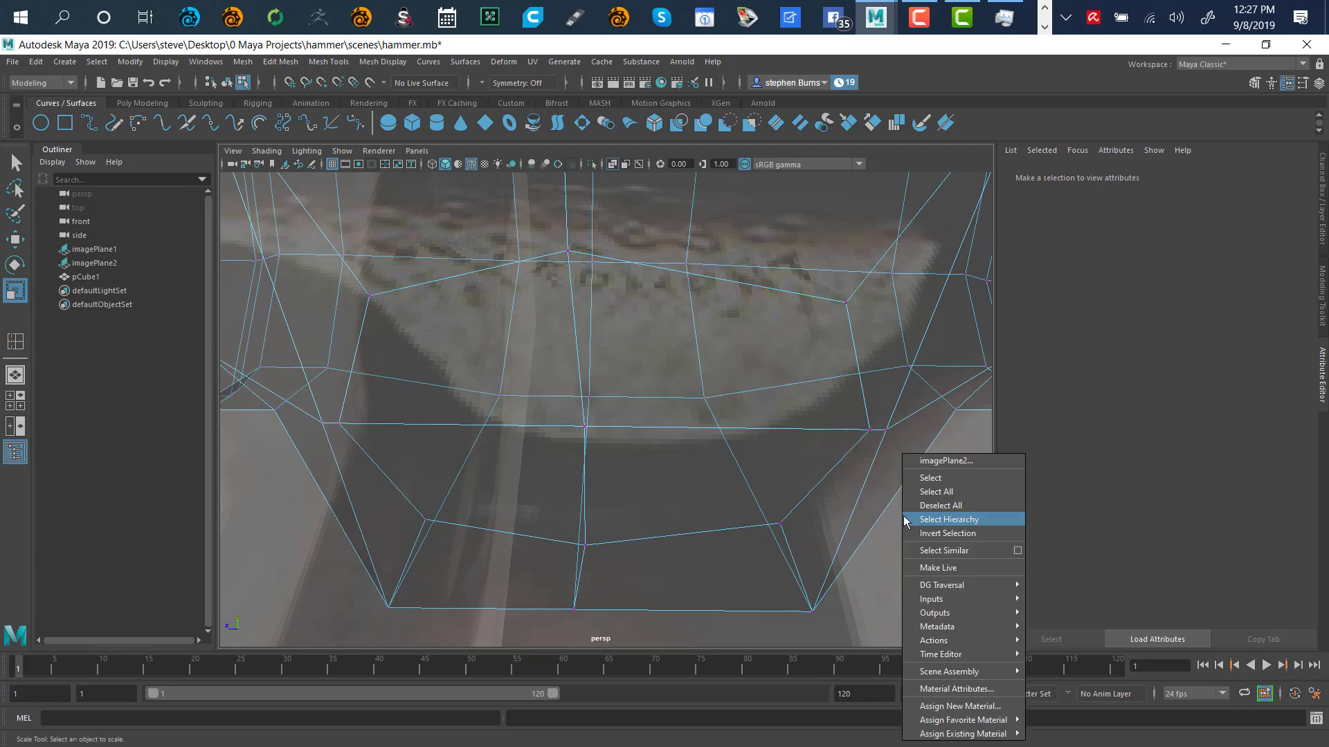
pyautogui.click(876, 496)
pyautogui.moveTo(845, 481); pyautogui.dragTo(845, 394, button='right')
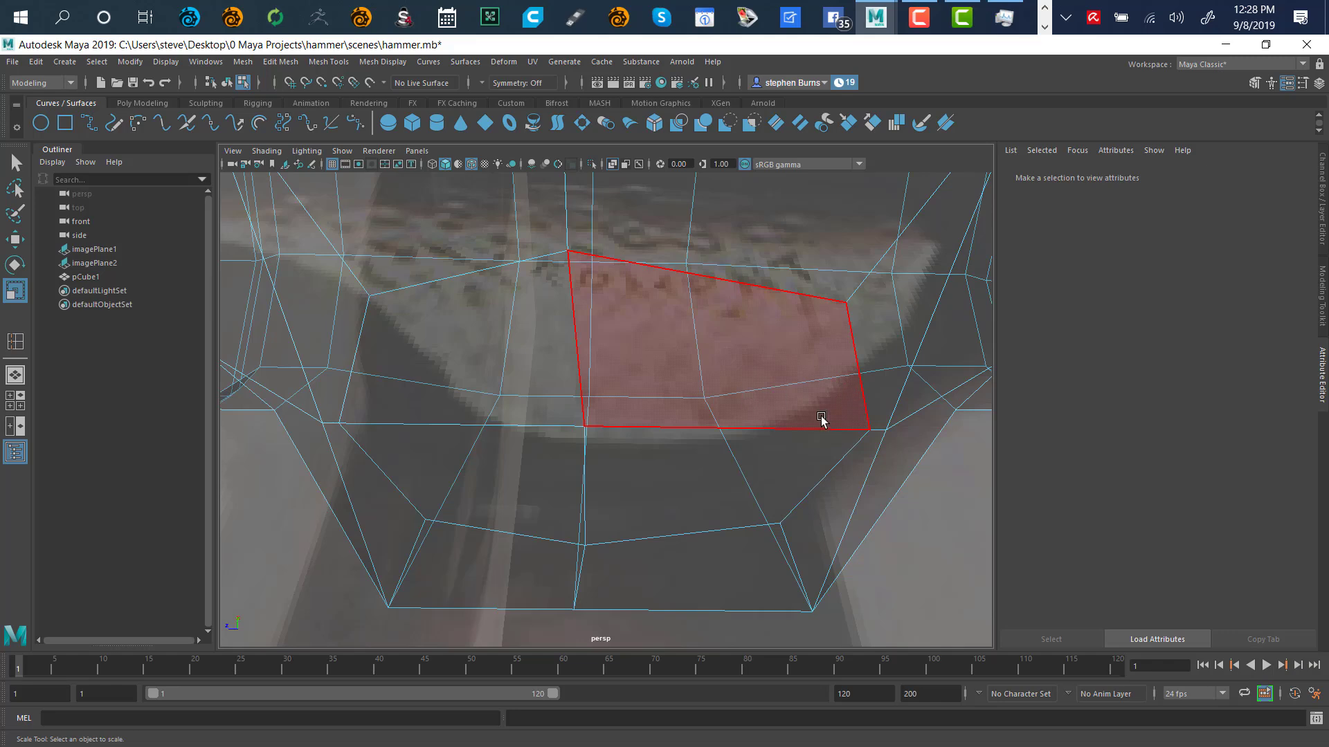
pyautogui.click(484, 353)
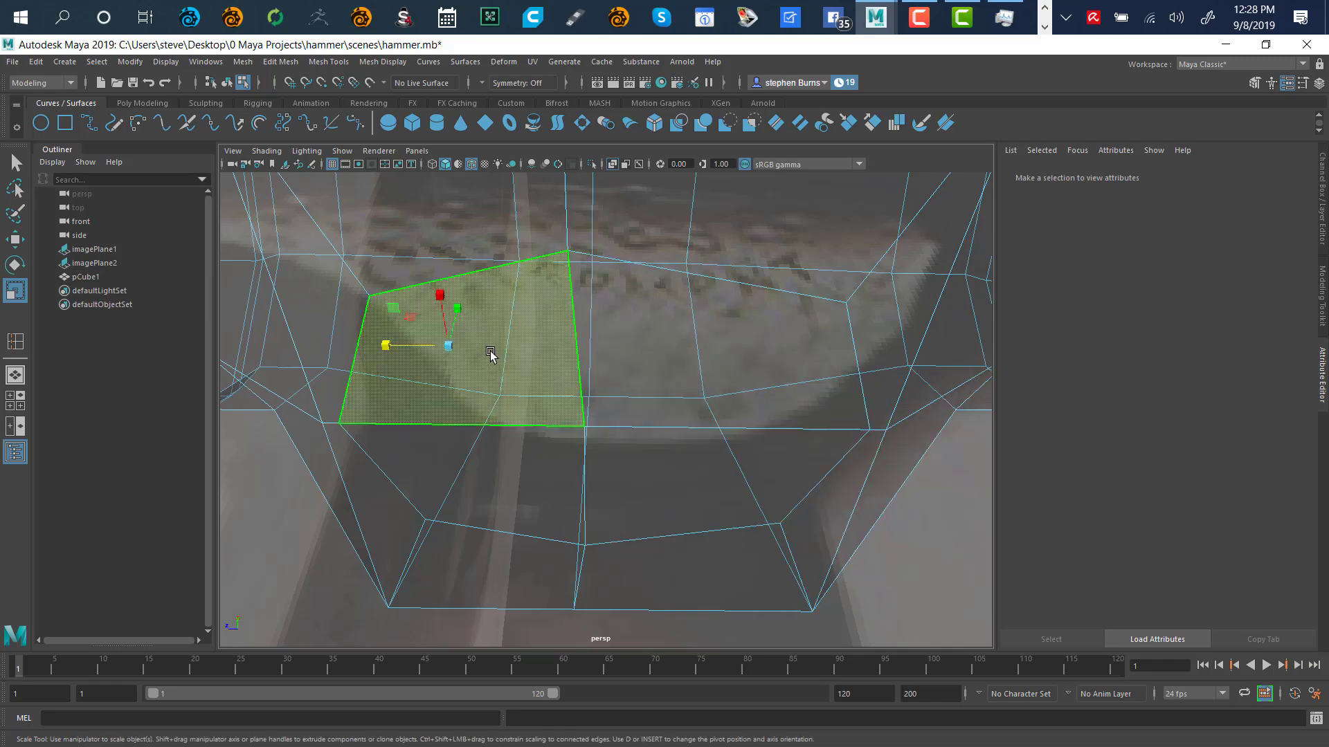
pyautogui.keyDown('shift'); pyautogui.click(633, 356); pyautogui.keyUp('shift')
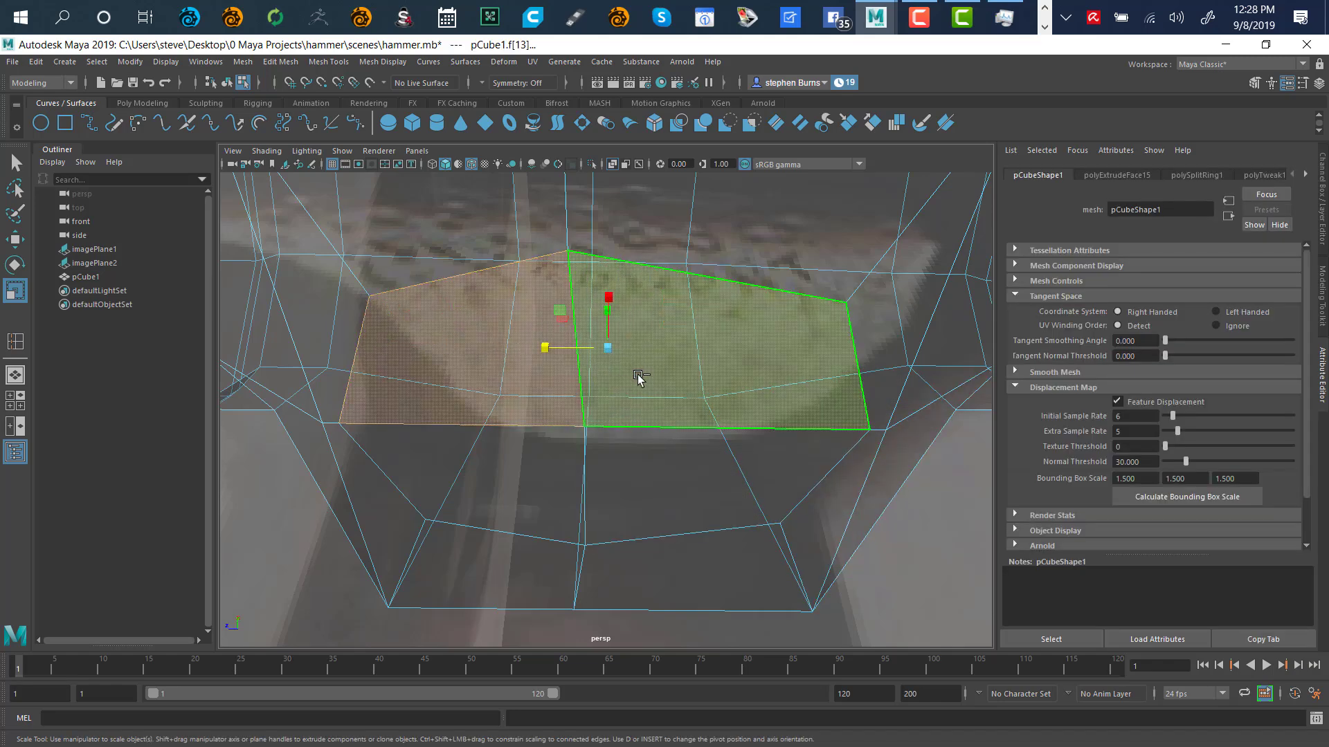
pyautogui.keyDown('shift'); pyautogui.click(638, 459); pyautogui.keyUp('shift')
pyautogui.keyDown('shift'); pyautogui.click(557, 496); pyautogui.keyUp('shift')
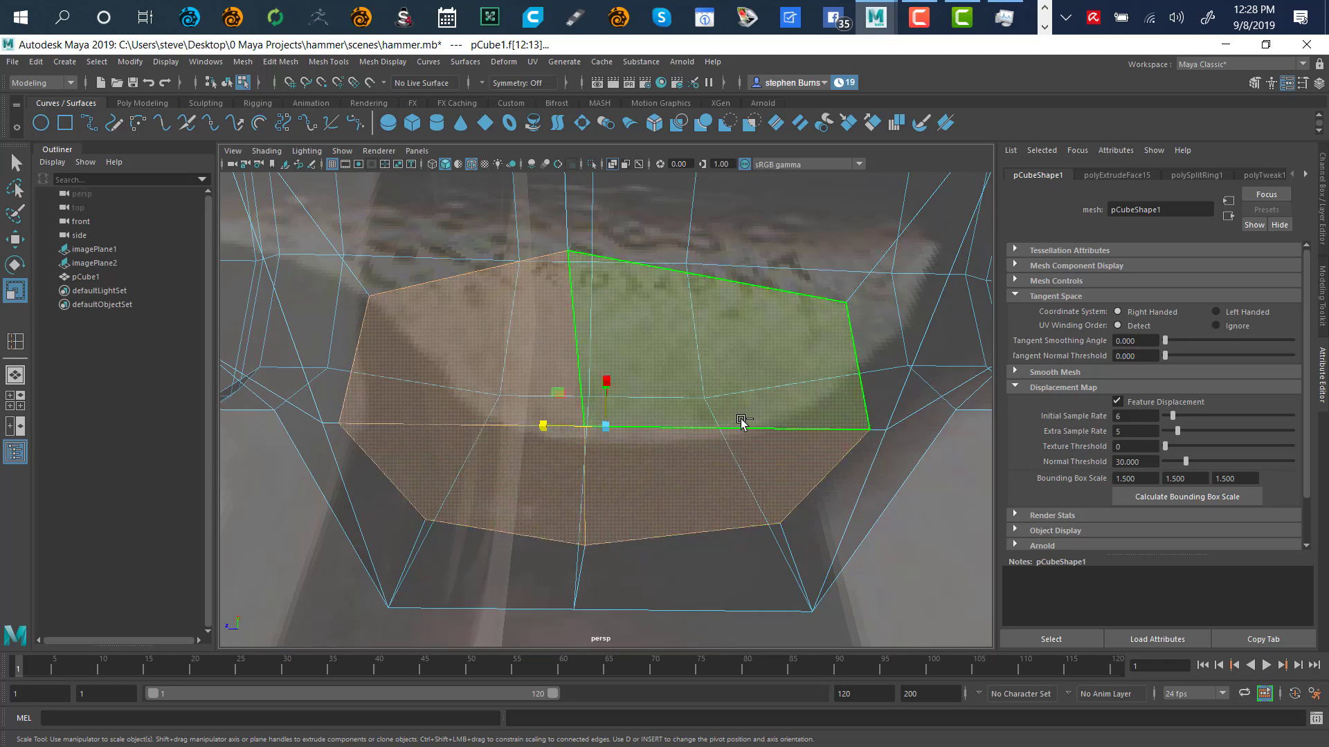
# Extrude the four underside faces and scale the new face group uniformly
pyautogui.keyDown('alt'); pyautogui.moveTo(963, 546); pyautogui.dragTo(733, 413); pyautogui.keyUp('alt')
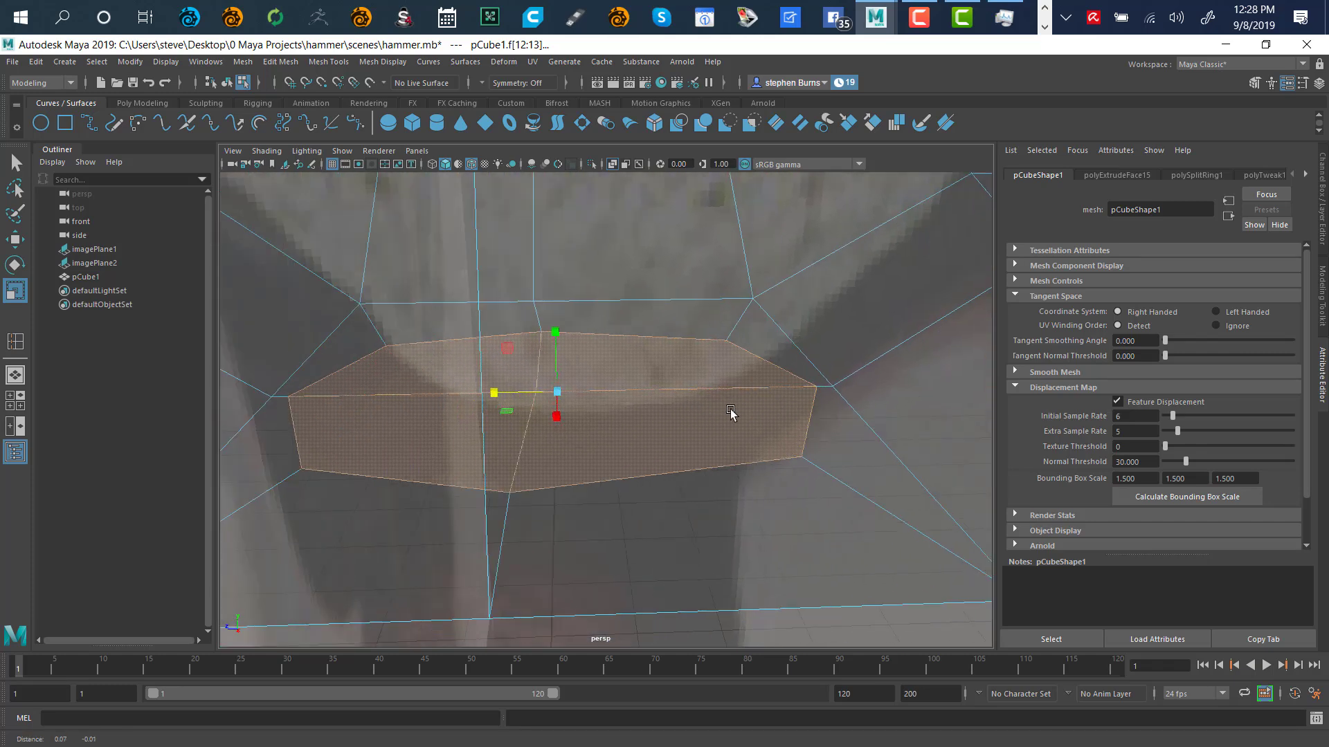
pyautogui.keyDown('alt'); pyautogui.moveTo(747, 395); pyautogui.dragTo(602, 446, button='right'); pyautogui.keyUp('alt')
pyautogui.keyDown('alt'); pyautogui.moveTo(602, 447); pyautogui.dragTo(676, 376); pyautogui.keyUp('alt')
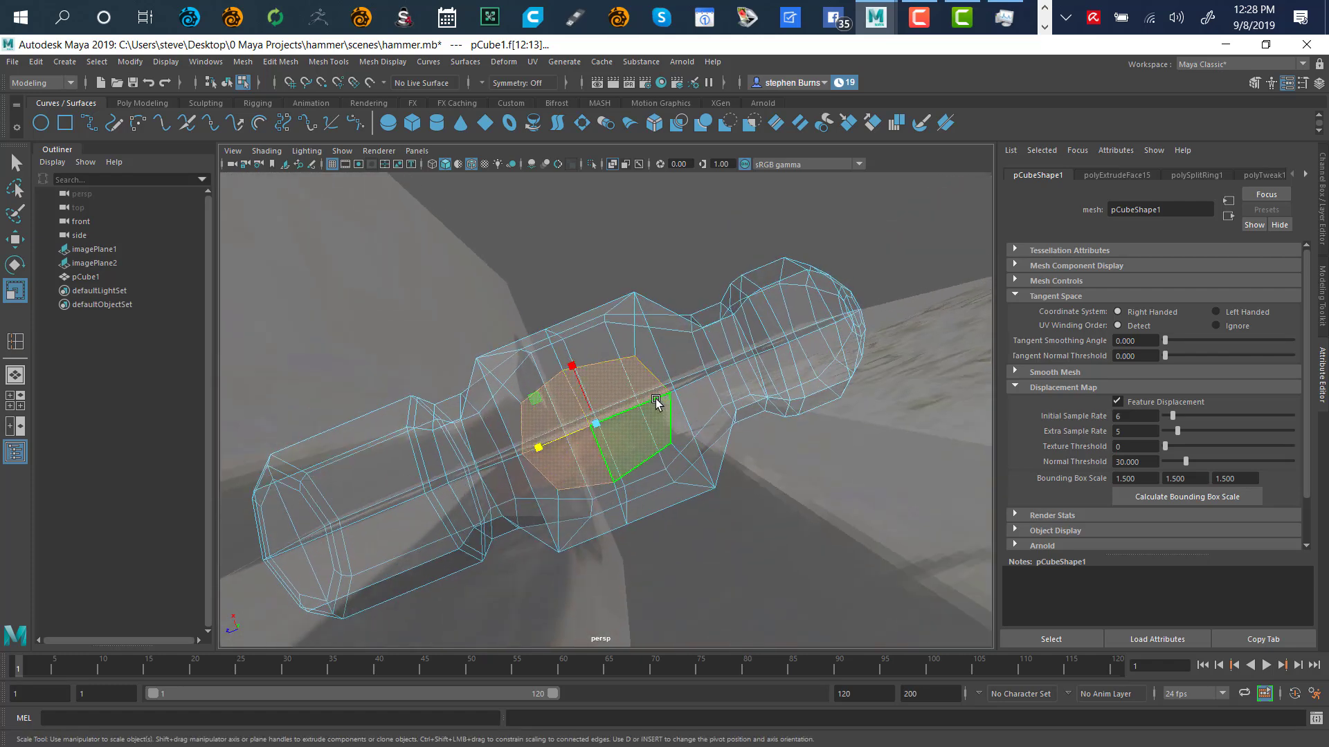
pyautogui.keyDown('shift'); pyautogui.moveTo(538, 400); pyautogui.dragTo(539, 411); pyautogui.keyUp('shift')
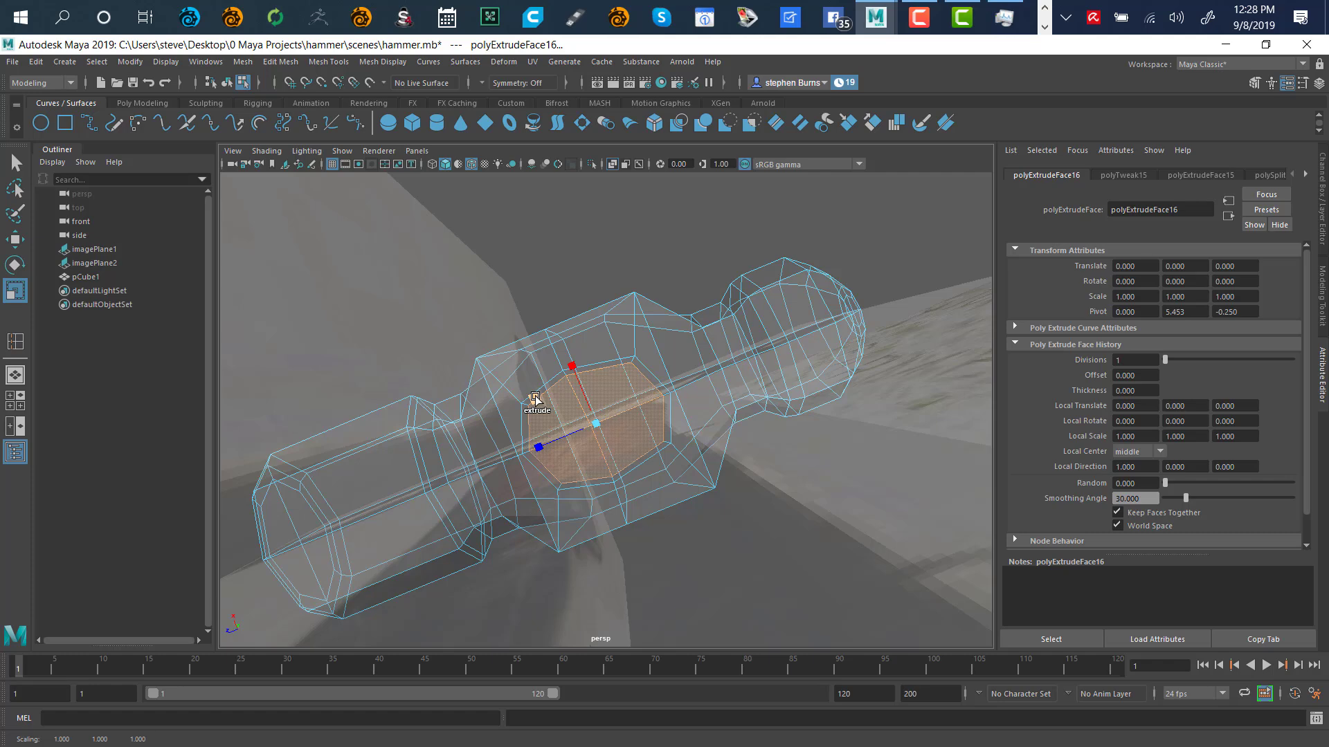
# Inset the extruded faces, shift them slightly upward, and widen them a little
pyautogui.keyDown('shift'); pyautogui.moveTo(534, 402); pyautogui.dragTo(535, 406); pyautogui.keyUp('shift')
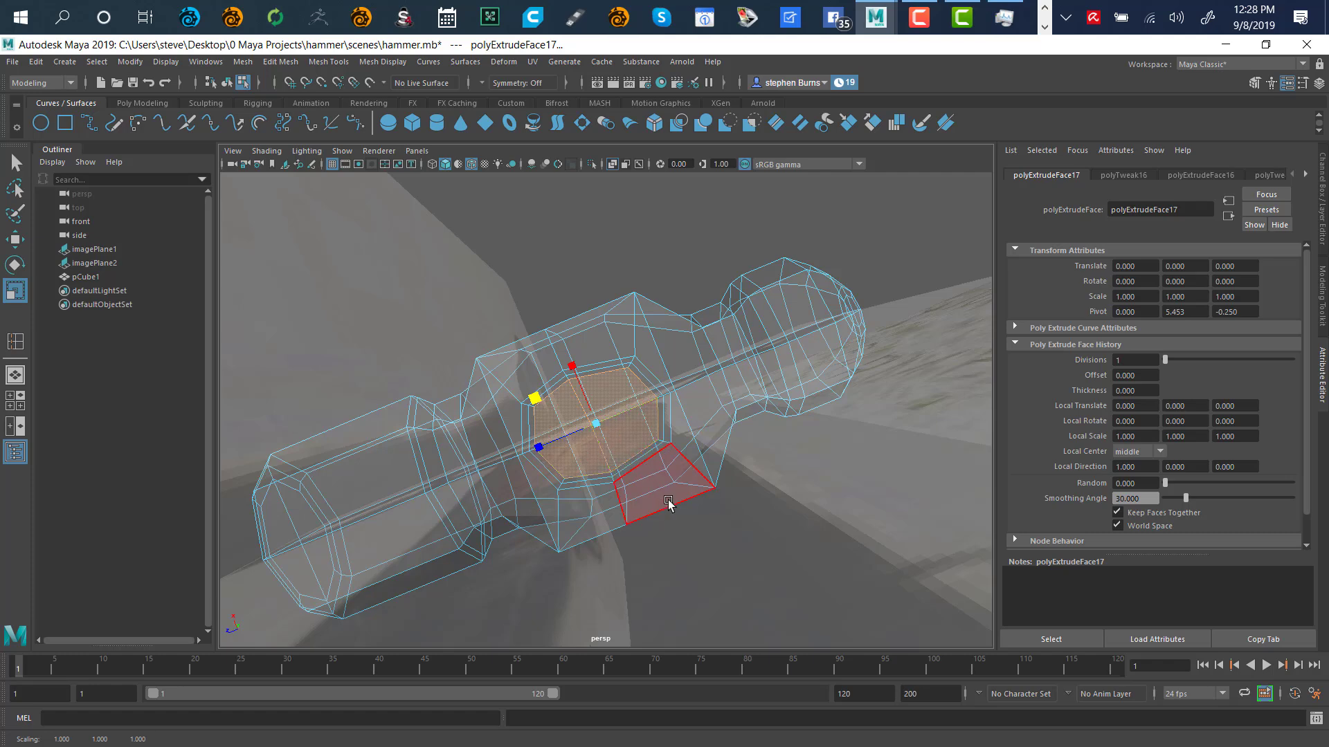
pyautogui.press('w')
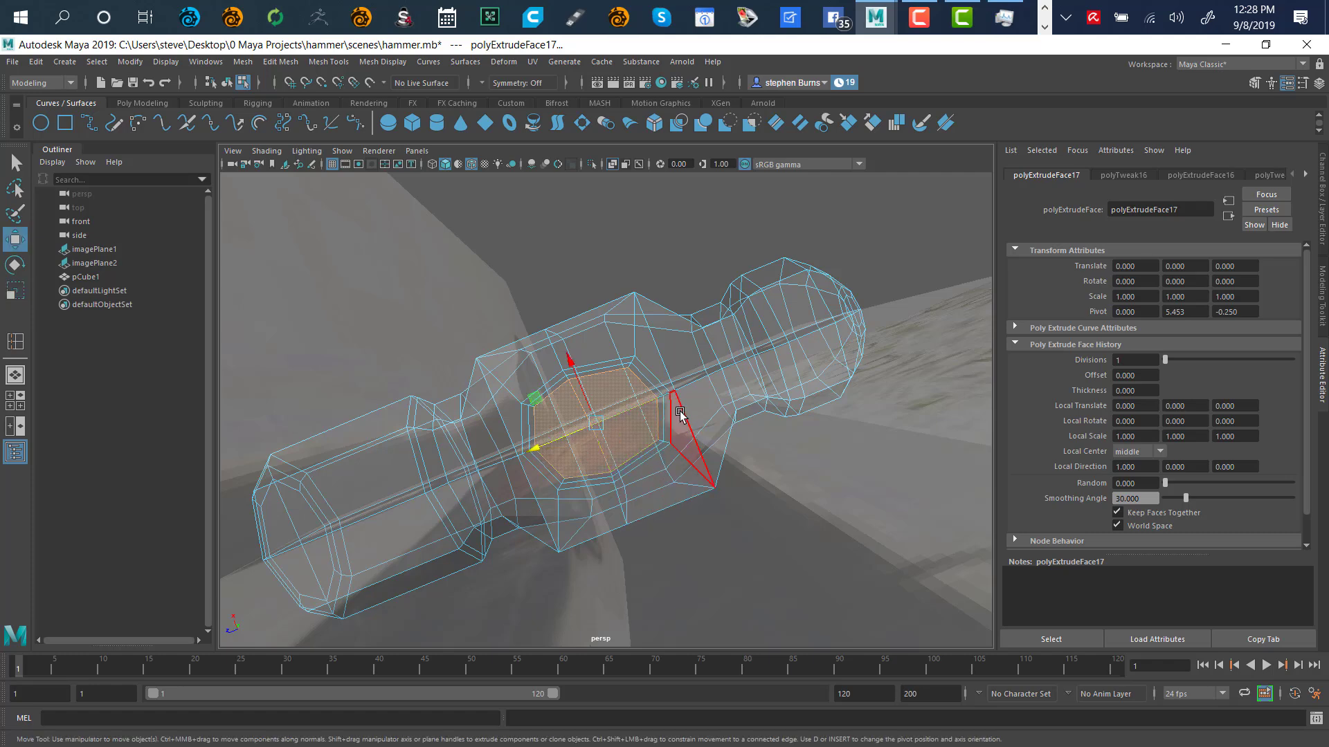
pyautogui.keyDown('alt'); pyautogui.moveTo(619, 306); pyautogui.dragTo(678, 439); pyautogui.keyUp('alt')
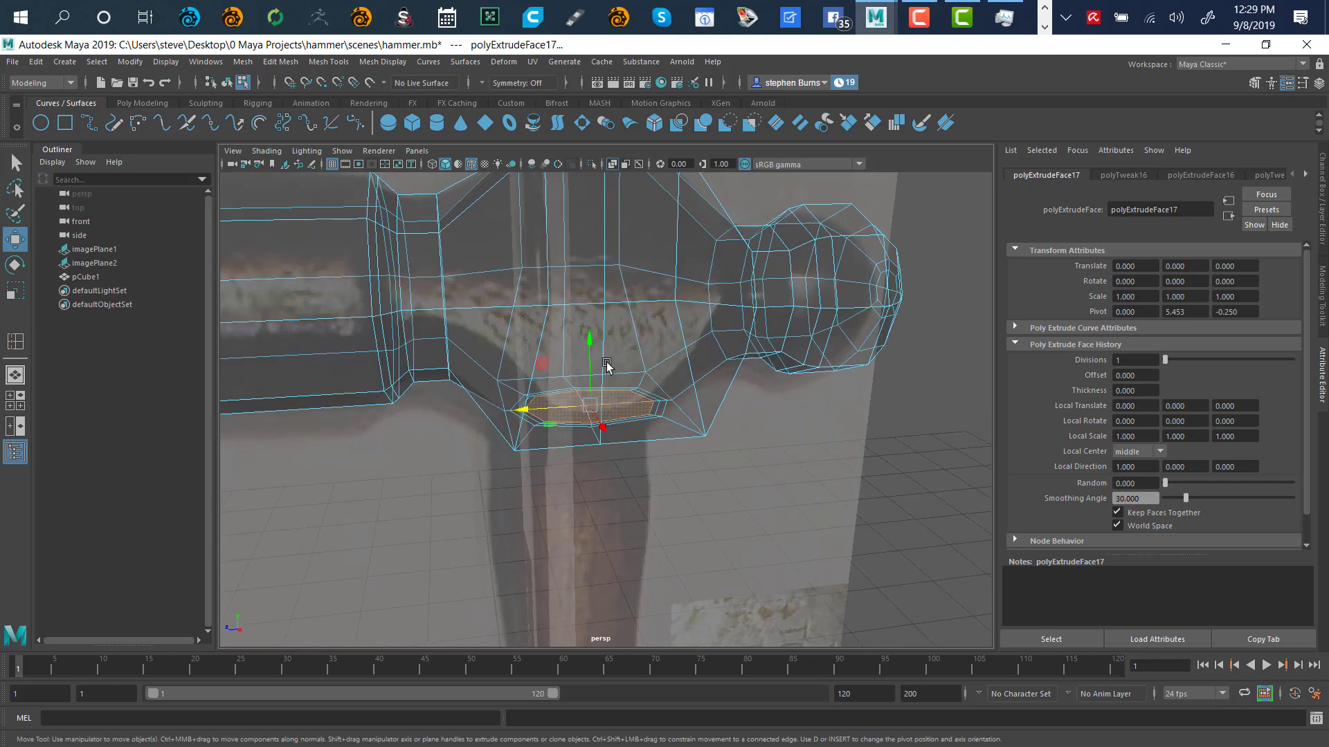
pyautogui.moveTo(592, 346); pyautogui.dragTo(592, 329)
pyautogui.keyDown('alt'); pyautogui.moveTo(721, 475); pyautogui.dragTo(649, 464); pyautogui.keyUp('alt')
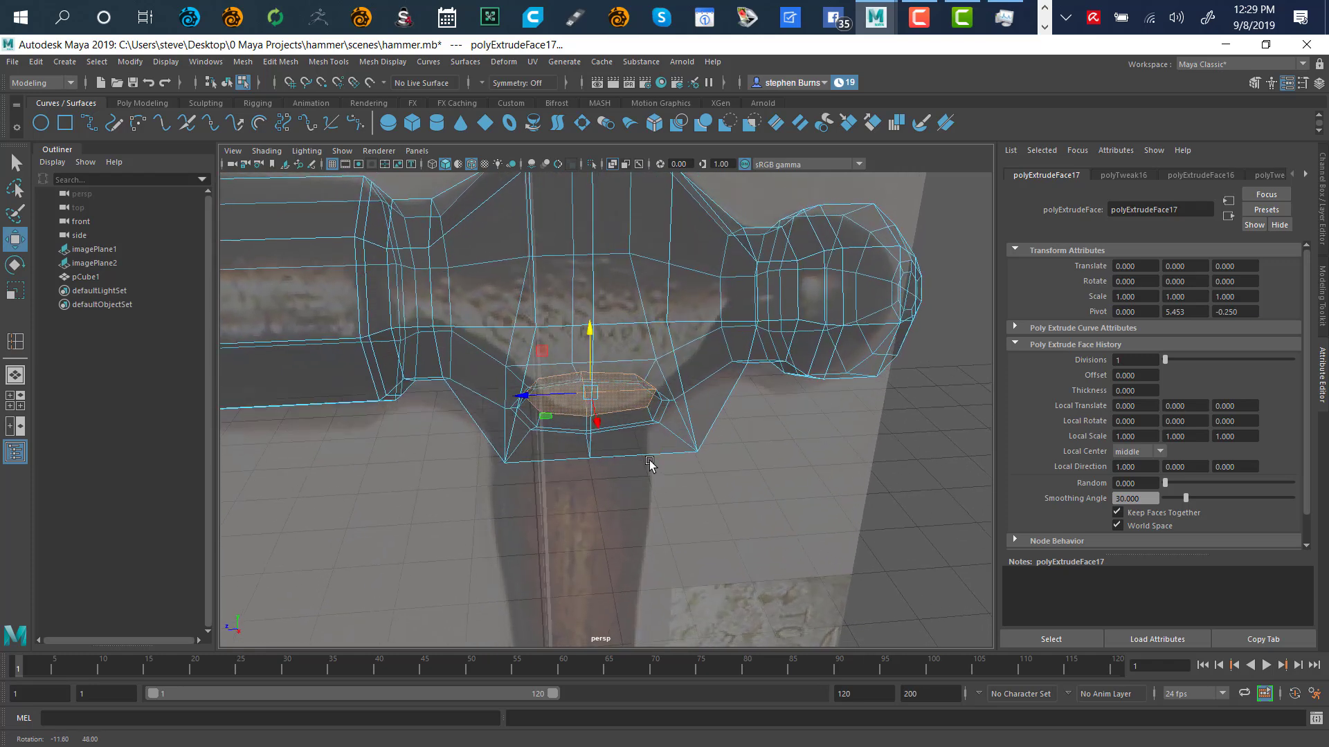
pyautogui.press('r')
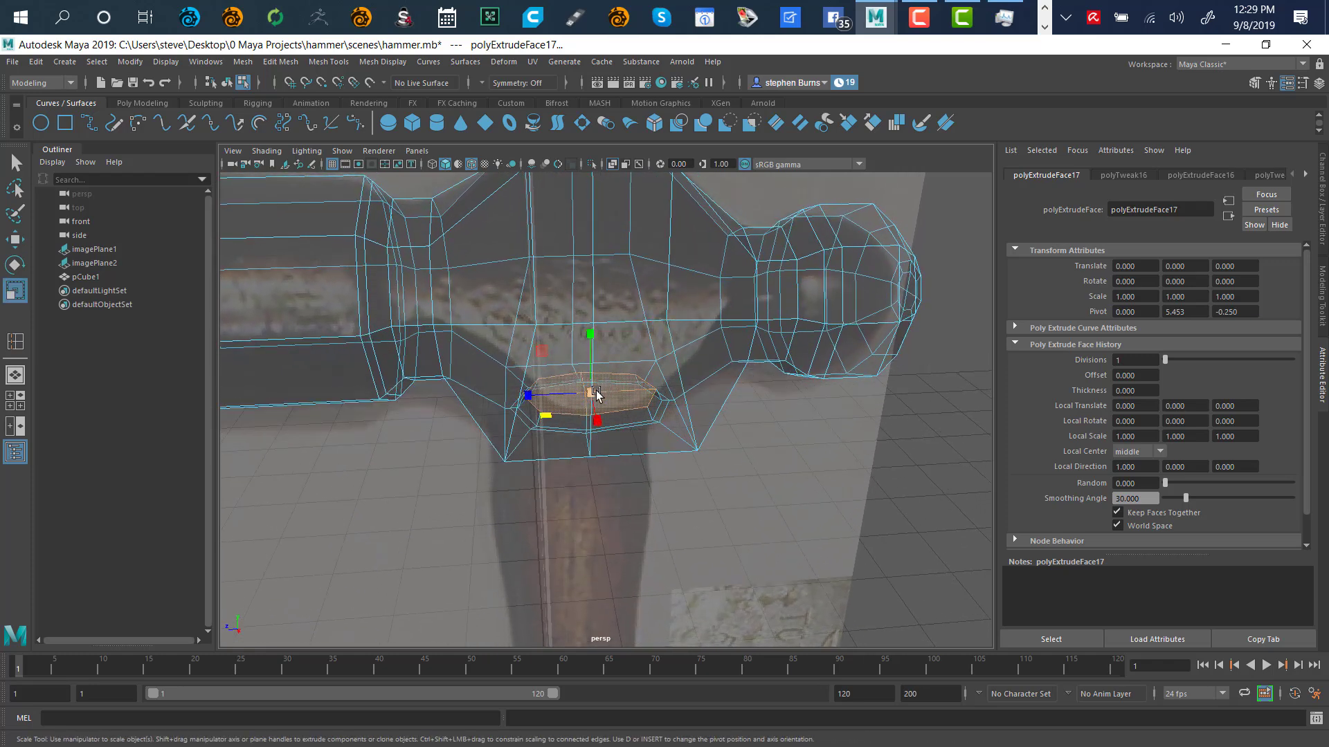
pyautogui.moveTo(594, 393); pyautogui.dragTo(632, 469)
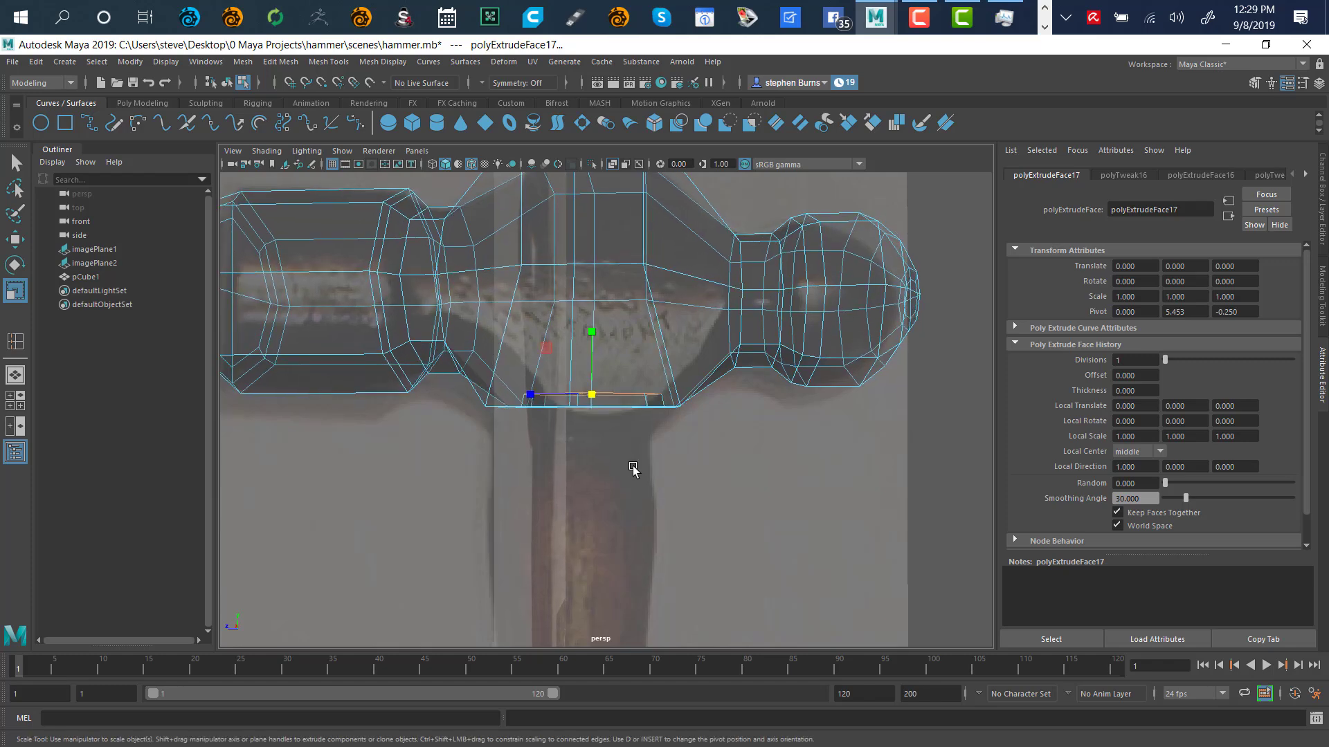
# Extrude again, pull the face down into a handle section, and scale it to the reference handle width
pyautogui.press('w')
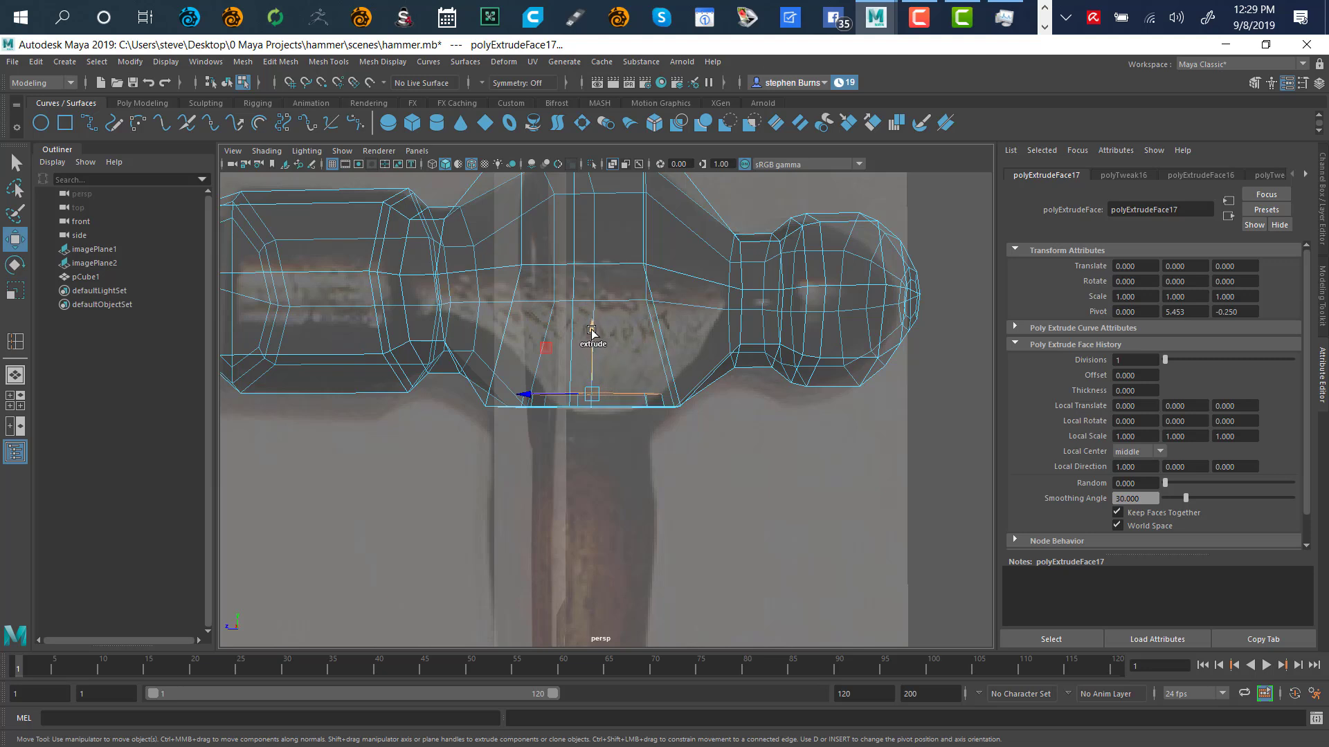
pyautogui.moveTo(593, 339); pyautogui.dragTo(603, 418)
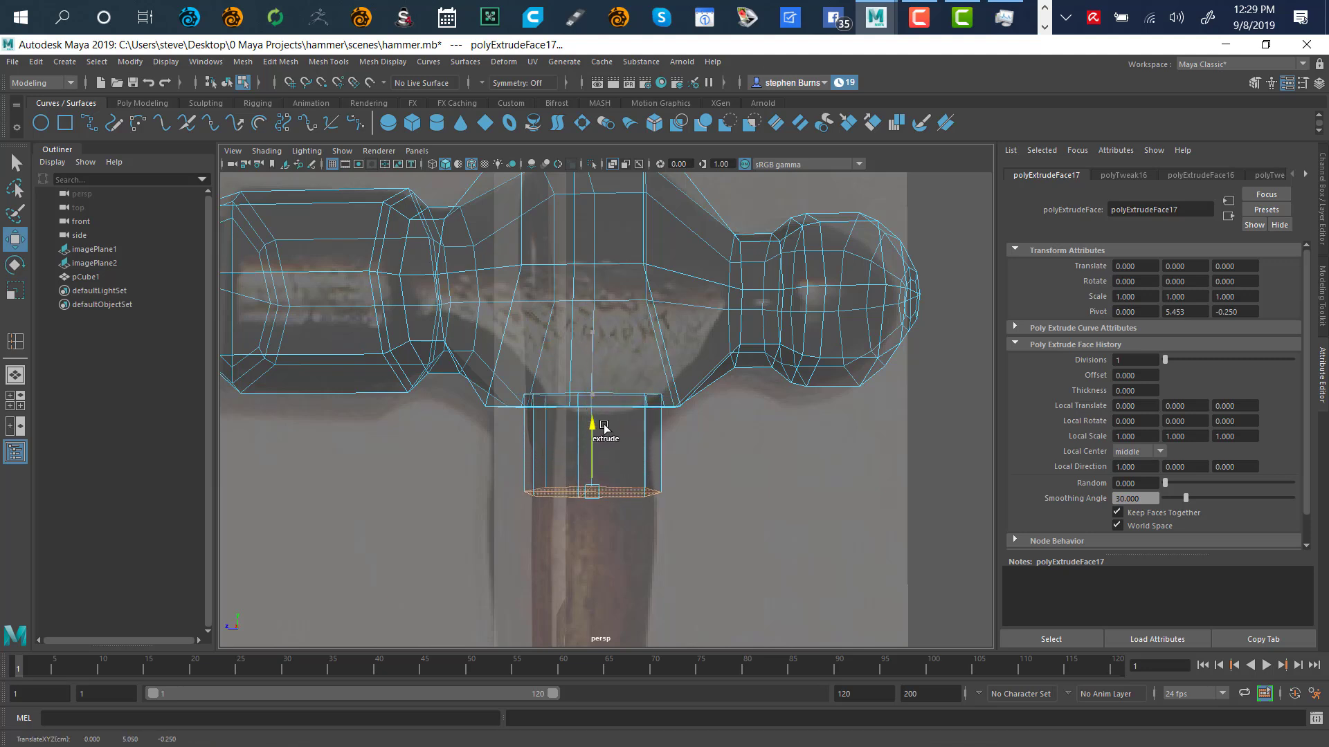
pyautogui.keyDown('alt'); pyautogui.moveTo(708, 537); pyautogui.dragTo(681, 506); pyautogui.keyUp('alt')
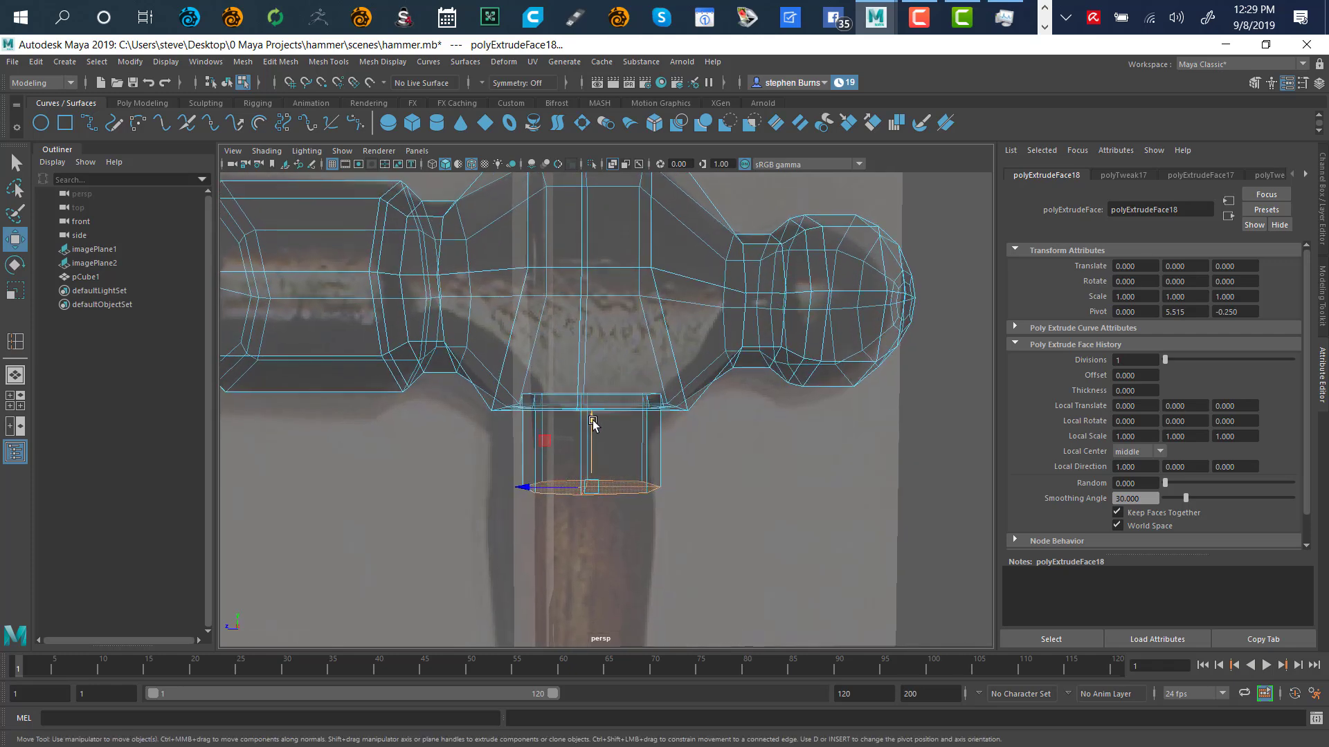
pyautogui.moveTo(593, 420); pyautogui.dragTo(593, 403)
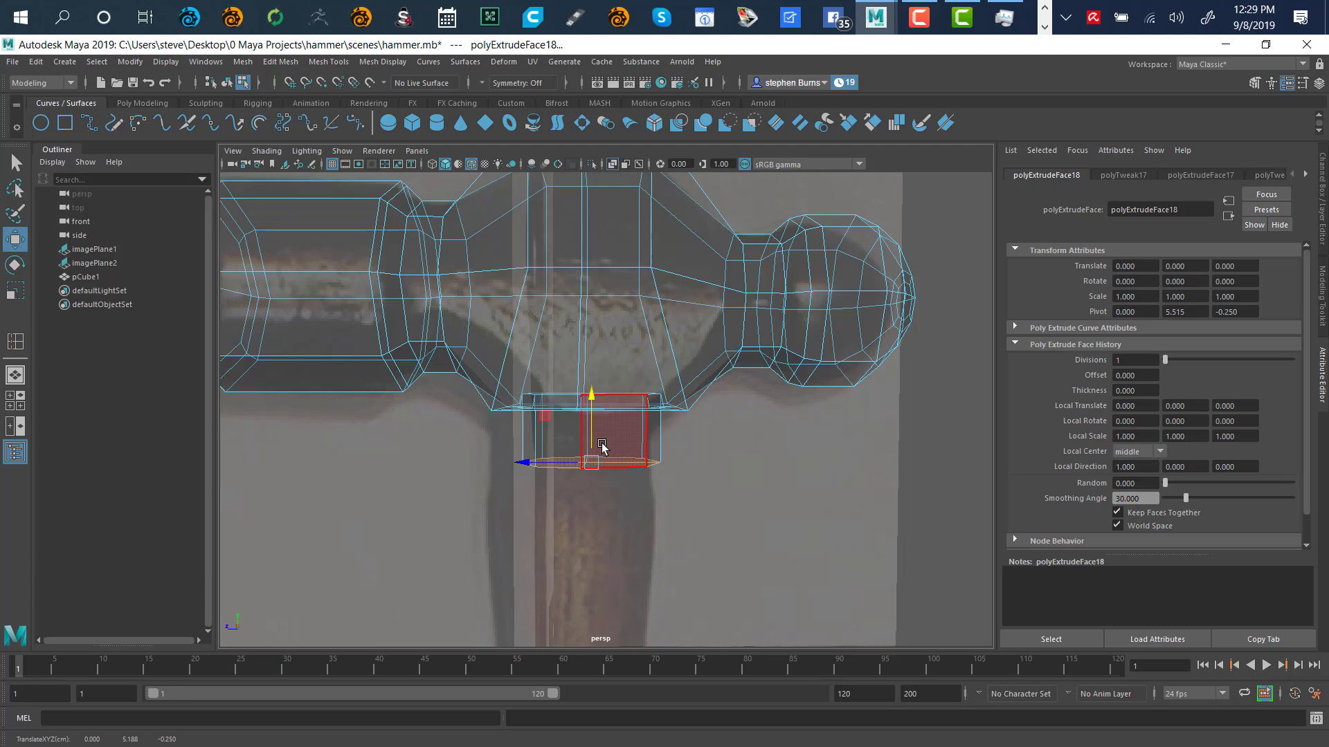
pyautogui.press('r')
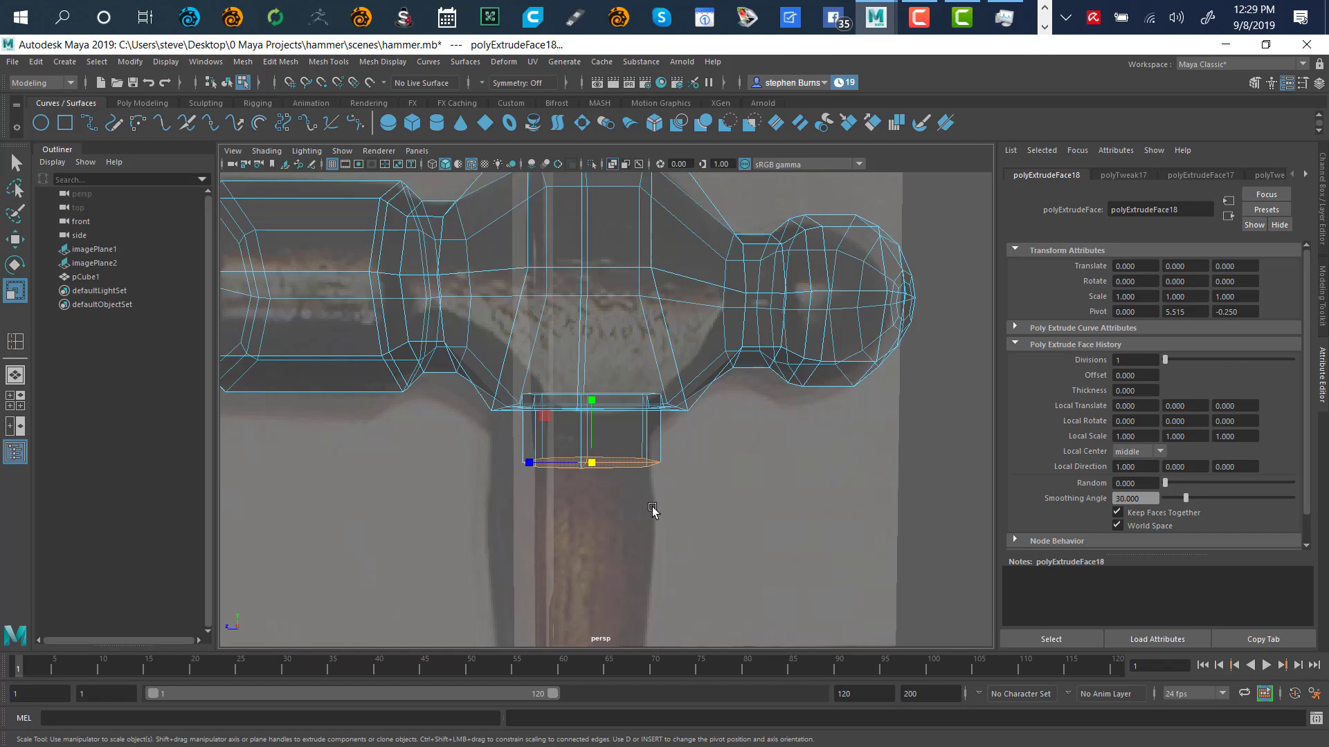
pyautogui.keyDown('alt'); pyautogui.moveTo(652, 510); pyautogui.dragTo(543, 408); pyautogui.keyUp('alt')
pyautogui.keyDown('alt'); pyautogui.moveTo(608, 314); pyautogui.dragTo(650, 479); pyautogui.keyUp('alt')
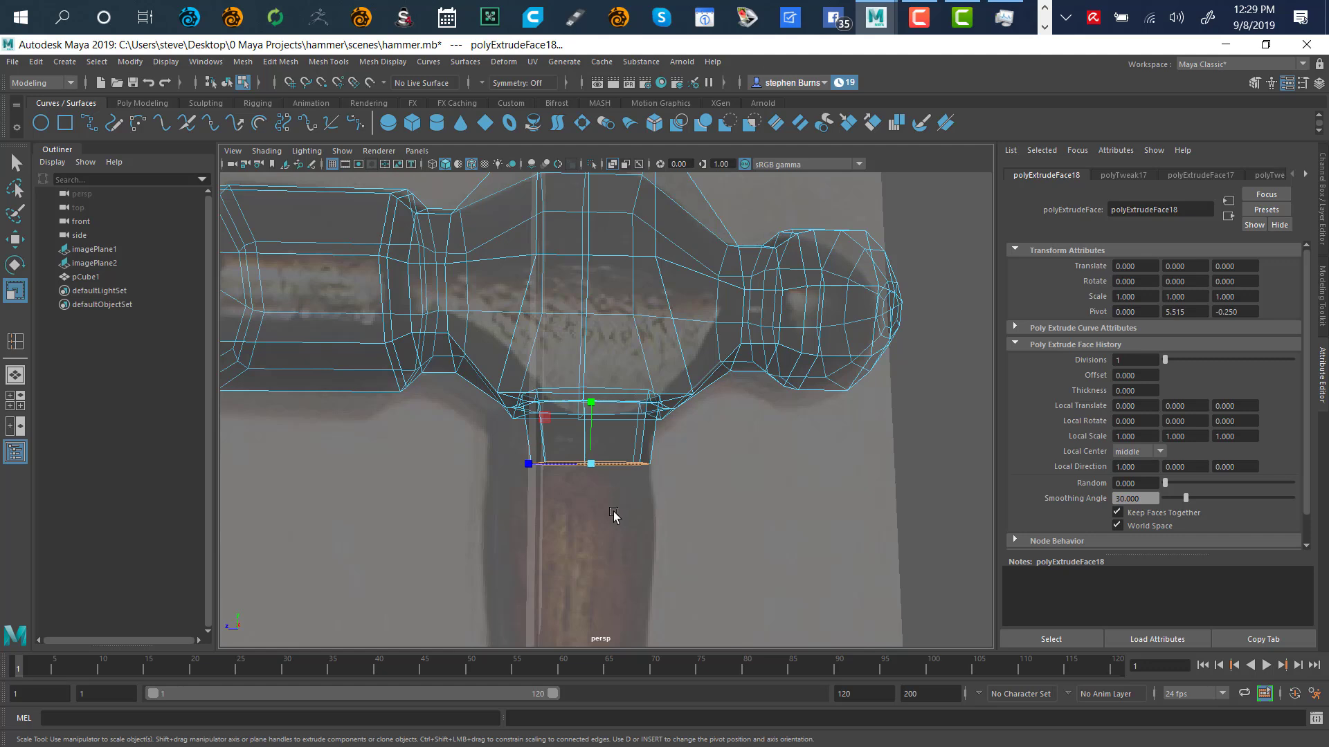
pyautogui.press('w')
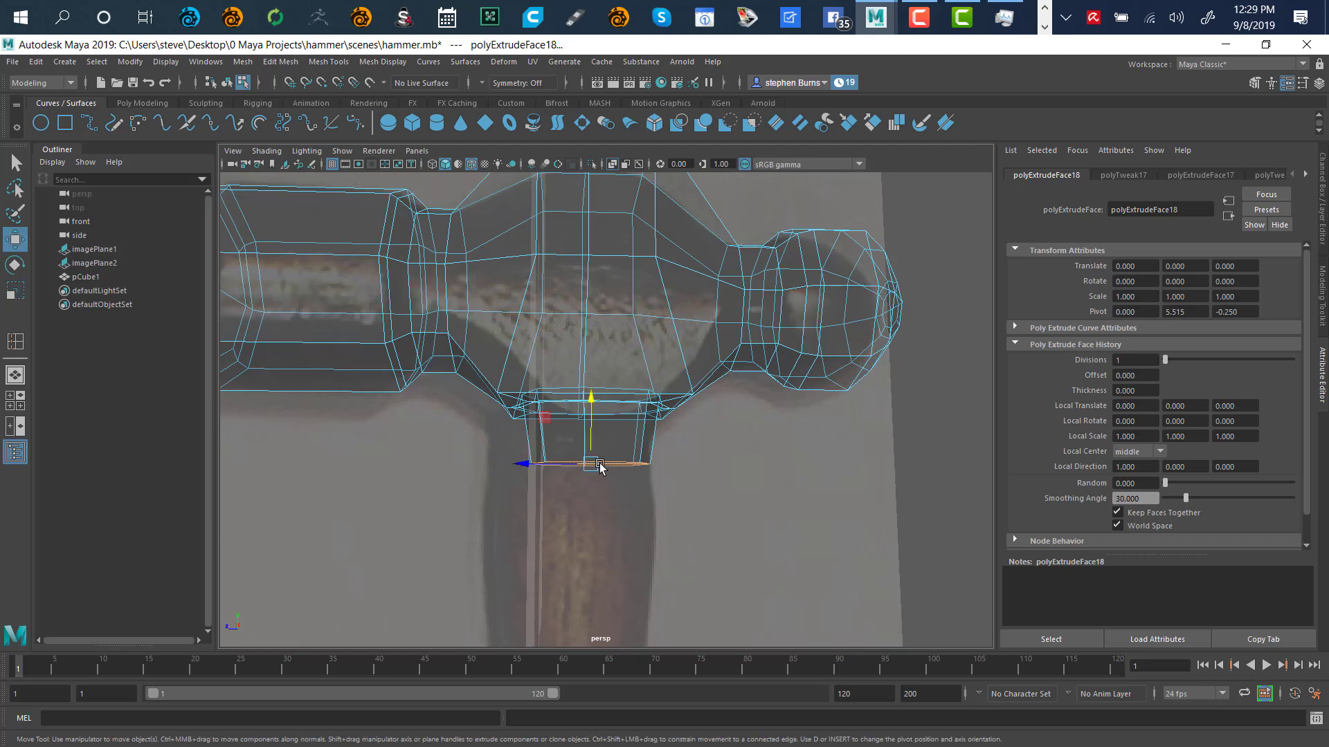
# Lengthen the handle stub downward, widen its bottom face slightly, then clear the selection
pyautogui.moveTo(591, 400); pyautogui.dragTo(602, 451)
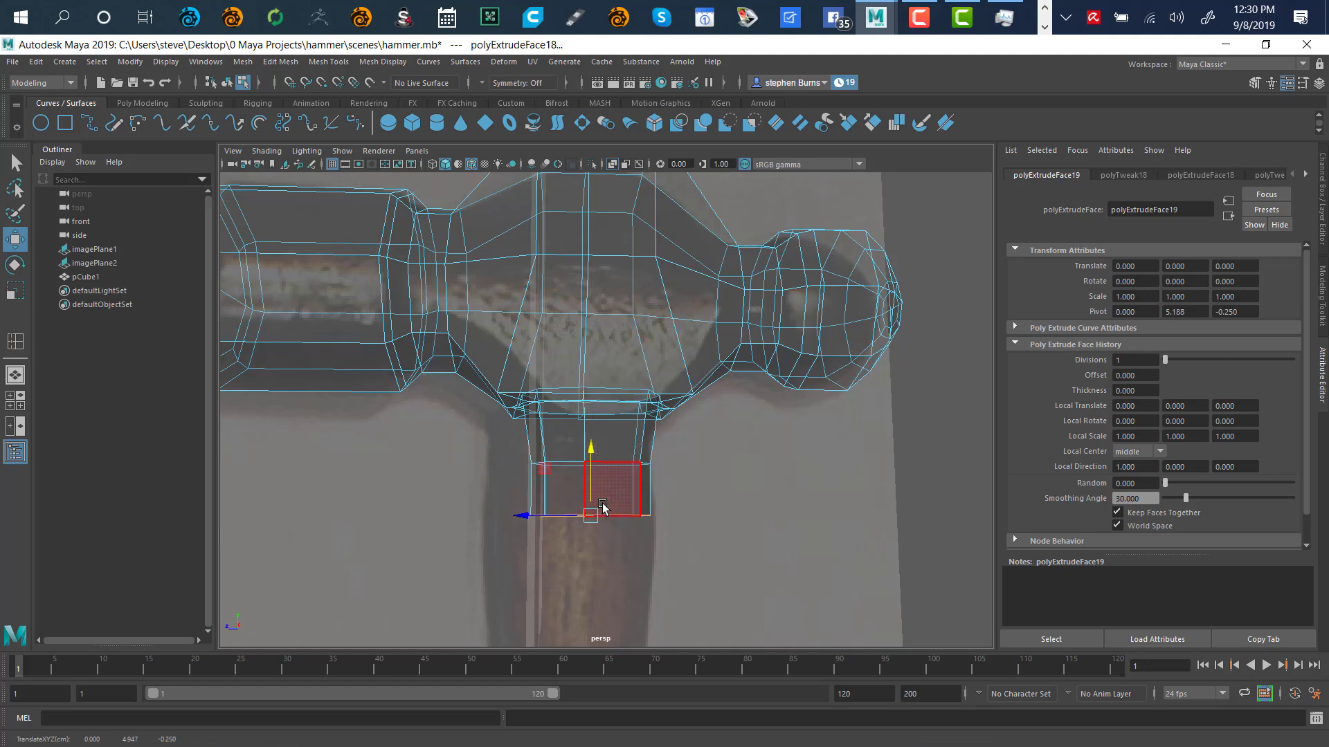
pyautogui.press('r')
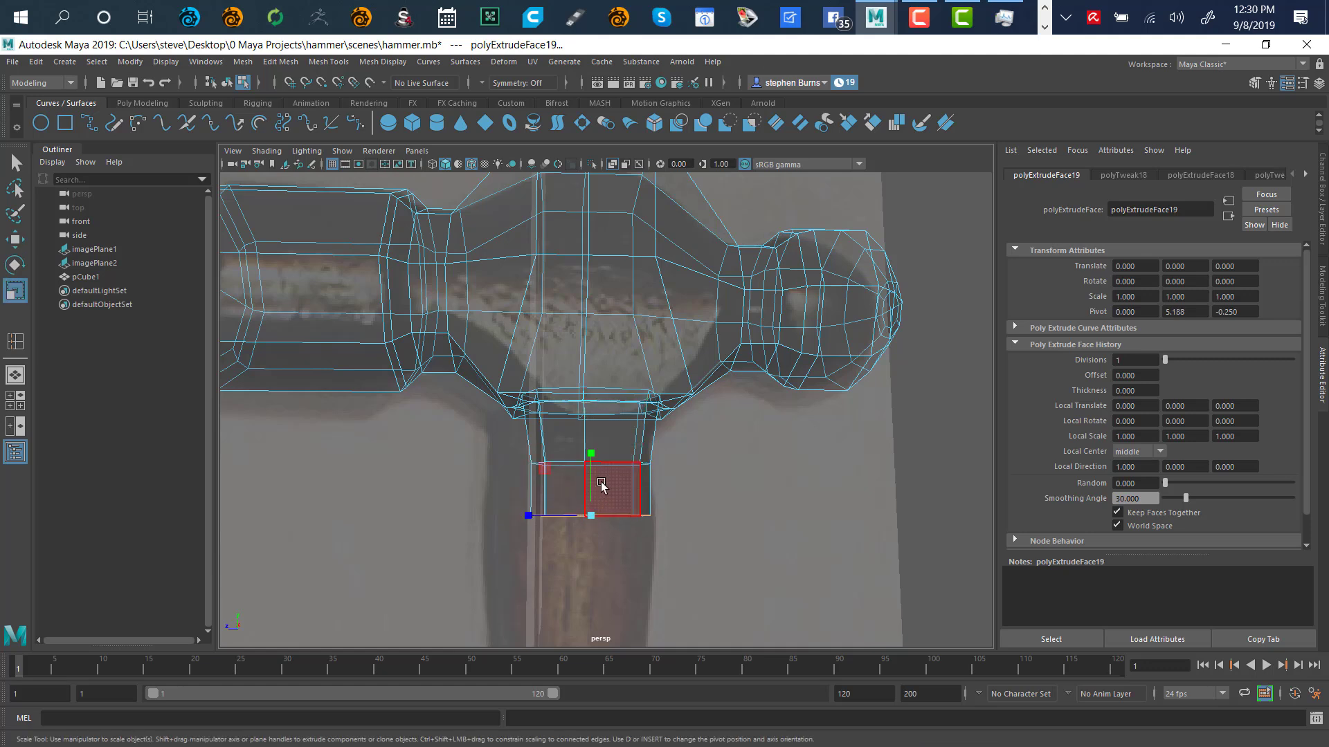
pyautogui.keyDown('alt'); pyautogui.moveTo(631, 558); pyautogui.dragTo(612, 461); pyautogui.keyUp('alt')
pyautogui.moveTo(538, 415); pyautogui.dragTo(539, 405)
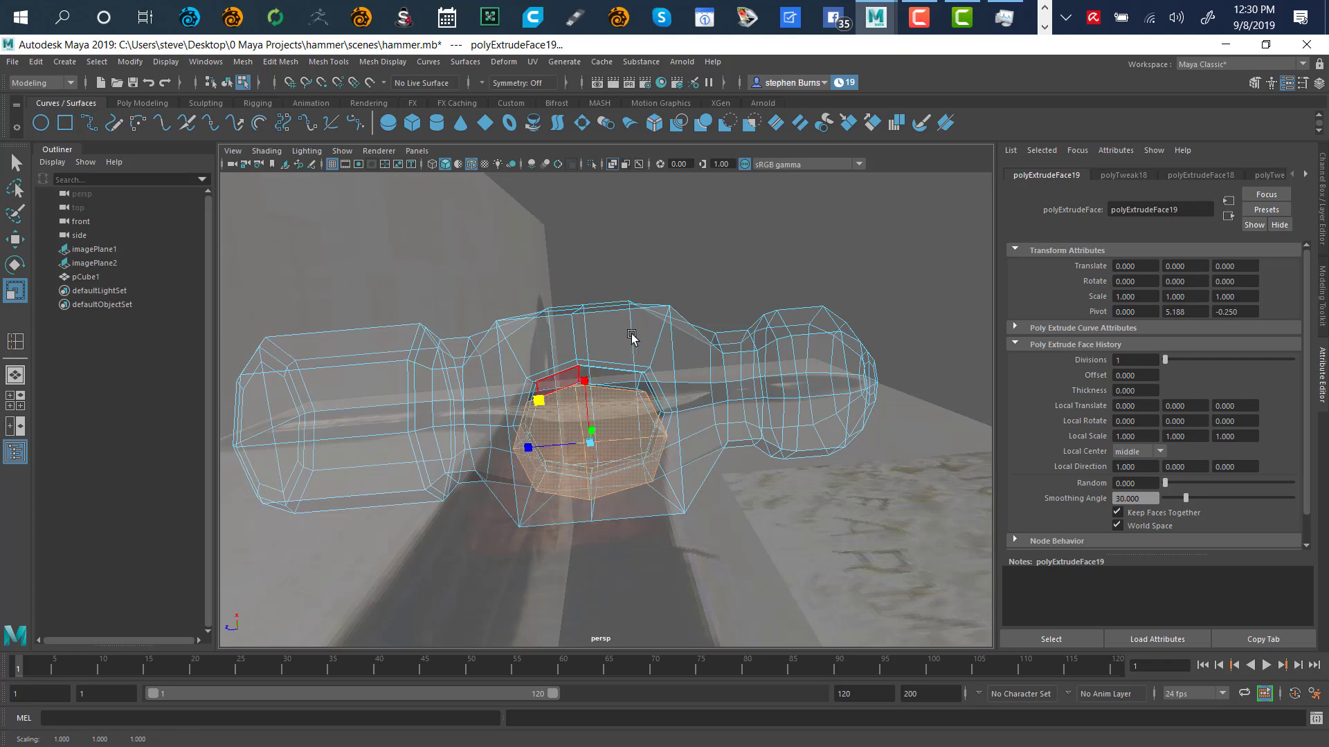
pyautogui.keyDown('alt'); pyautogui.moveTo(631, 336); pyautogui.dragTo(641, 424); pyautogui.keyUp('alt')
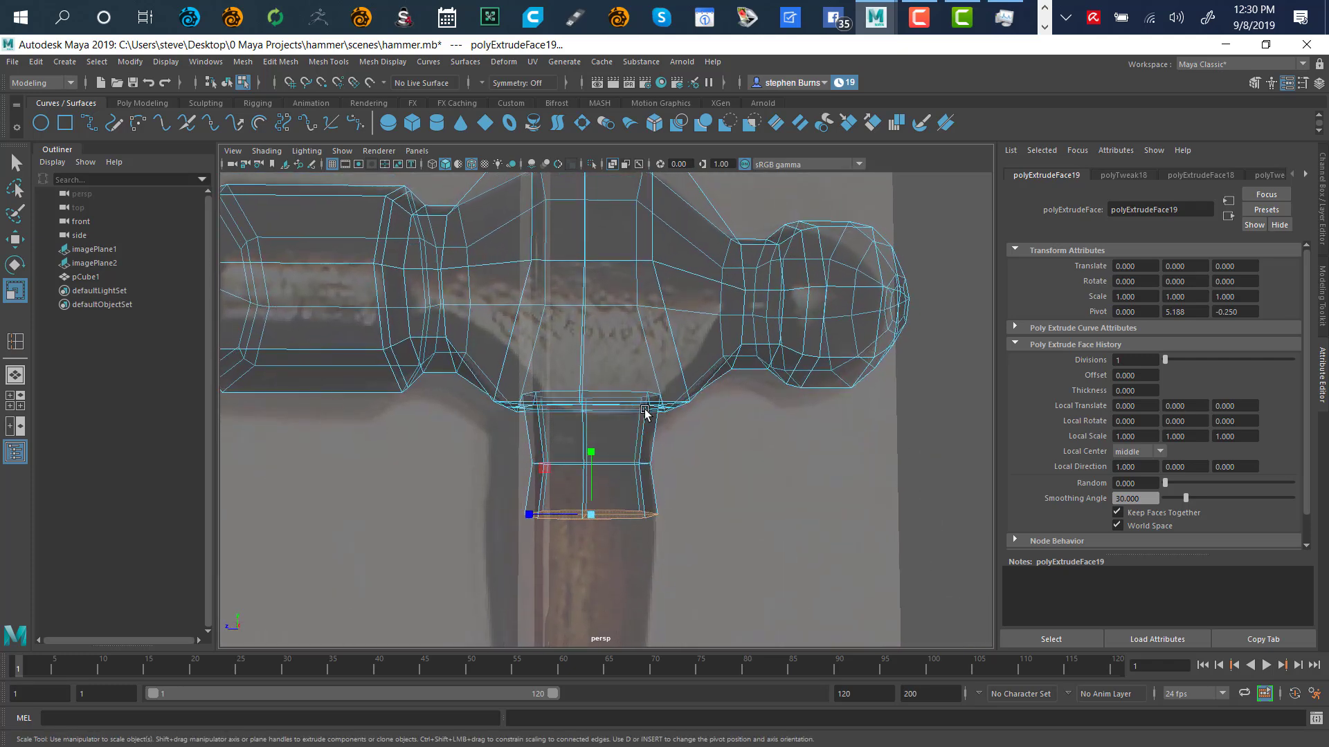
pyautogui.scroll(-5, 733, 512)
pyautogui.scroll(-4, 561, 462)
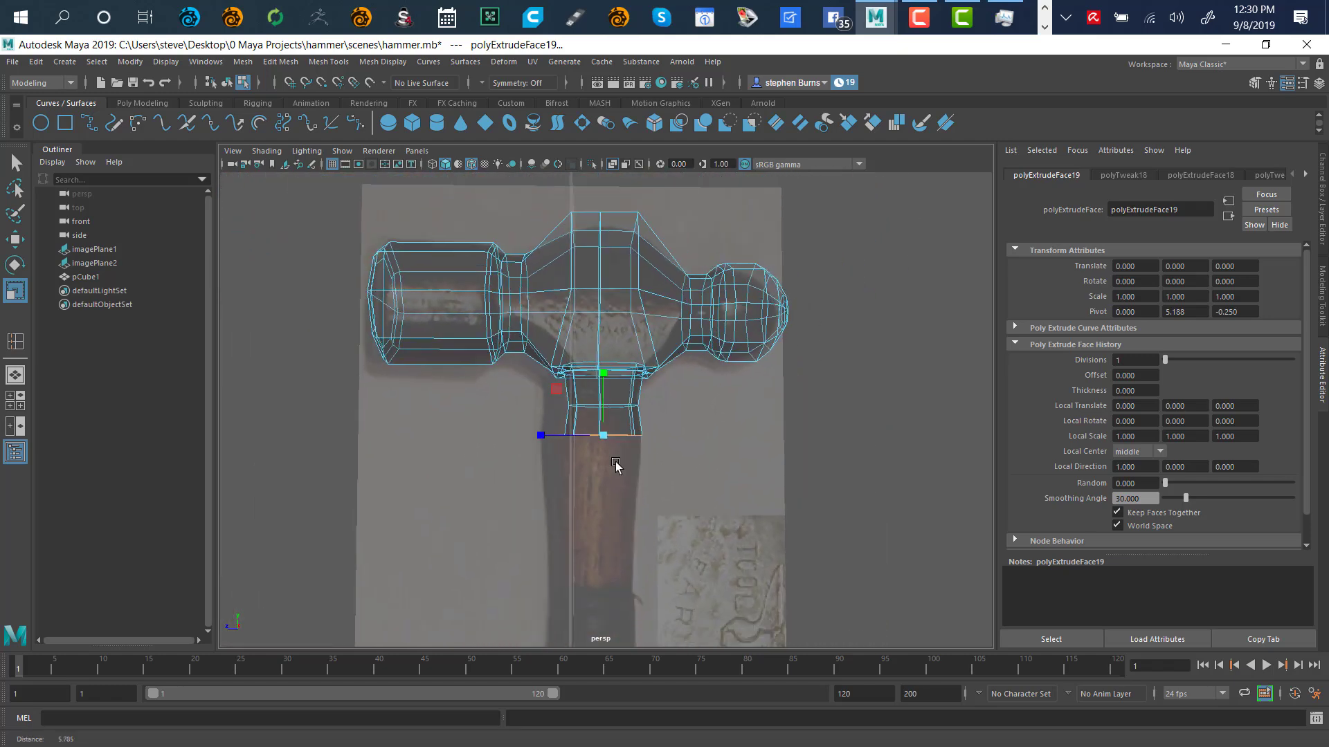
pyautogui.scroll(6, 600, 477)
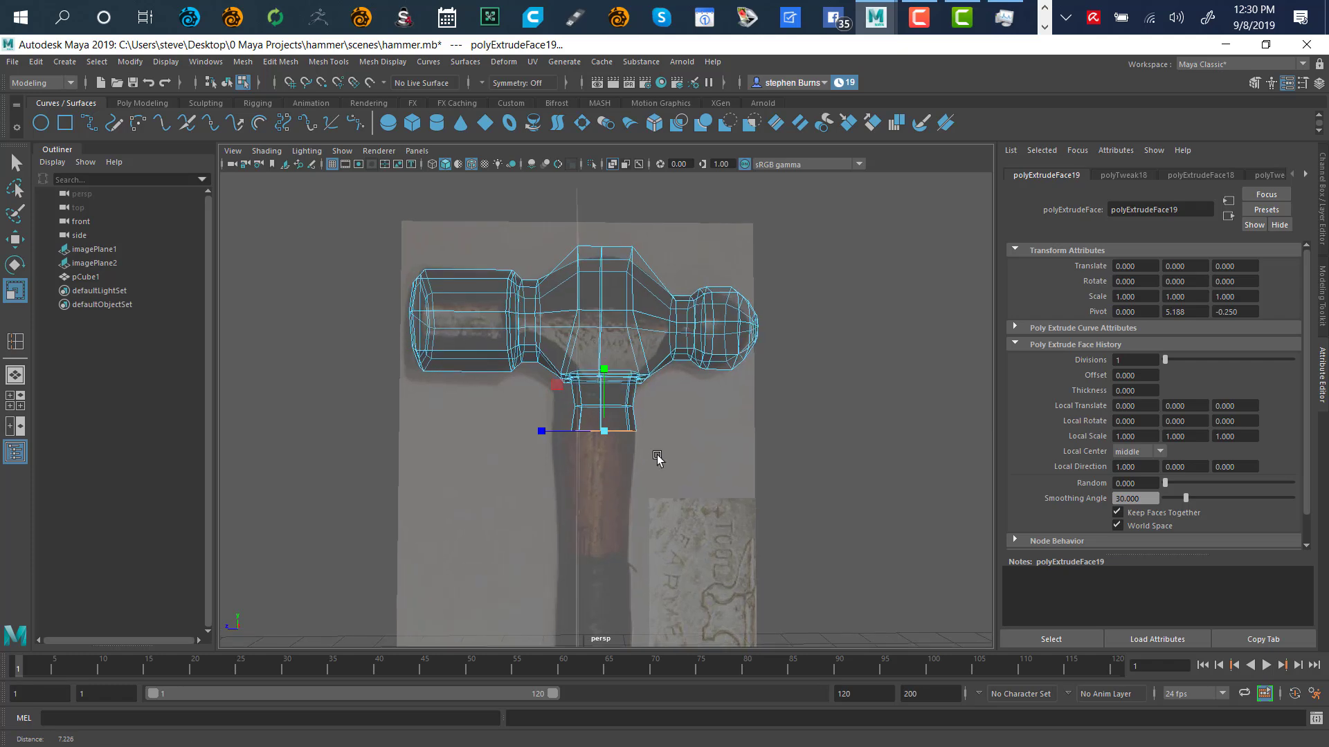
pyautogui.keyDown('alt'); pyautogui.moveTo(643, 418); pyautogui.dragTo(694, 419, button='right'); pyautogui.keyUp('alt')
pyautogui.moveTo(694, 419)
pyautogui.keyDown('alt'); pyautogui.mouseDown()
pyautogui.moveTo(756, 436)
pyautogui.moveTo(685, 421)
pyautogui.moveTo(699, 436)
pyautogui.moveTo(713, 424)
pyautogui.moveTo(697, 437)
pyautogui.moveTo(695, 426)
pyautogui.mouseUp(); pyautogui.keyUp('alt')
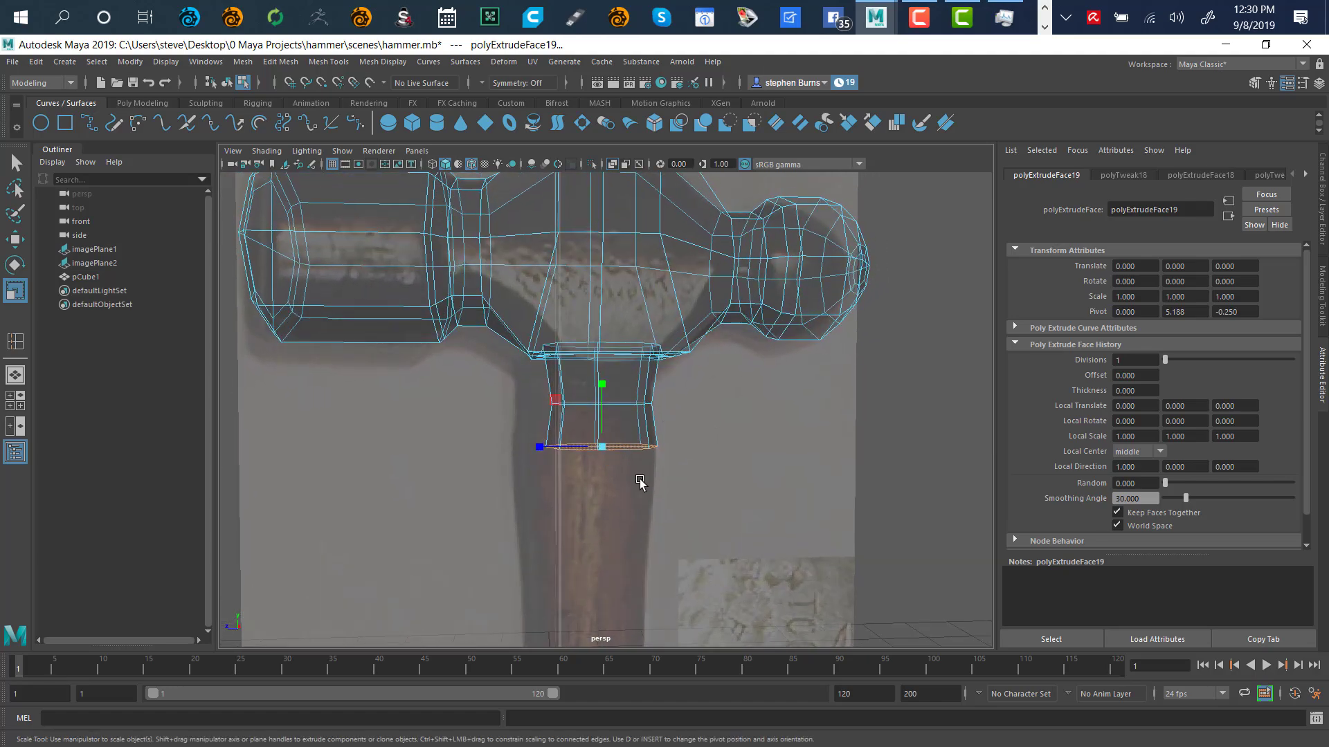
pyautogui.click(853, 411)
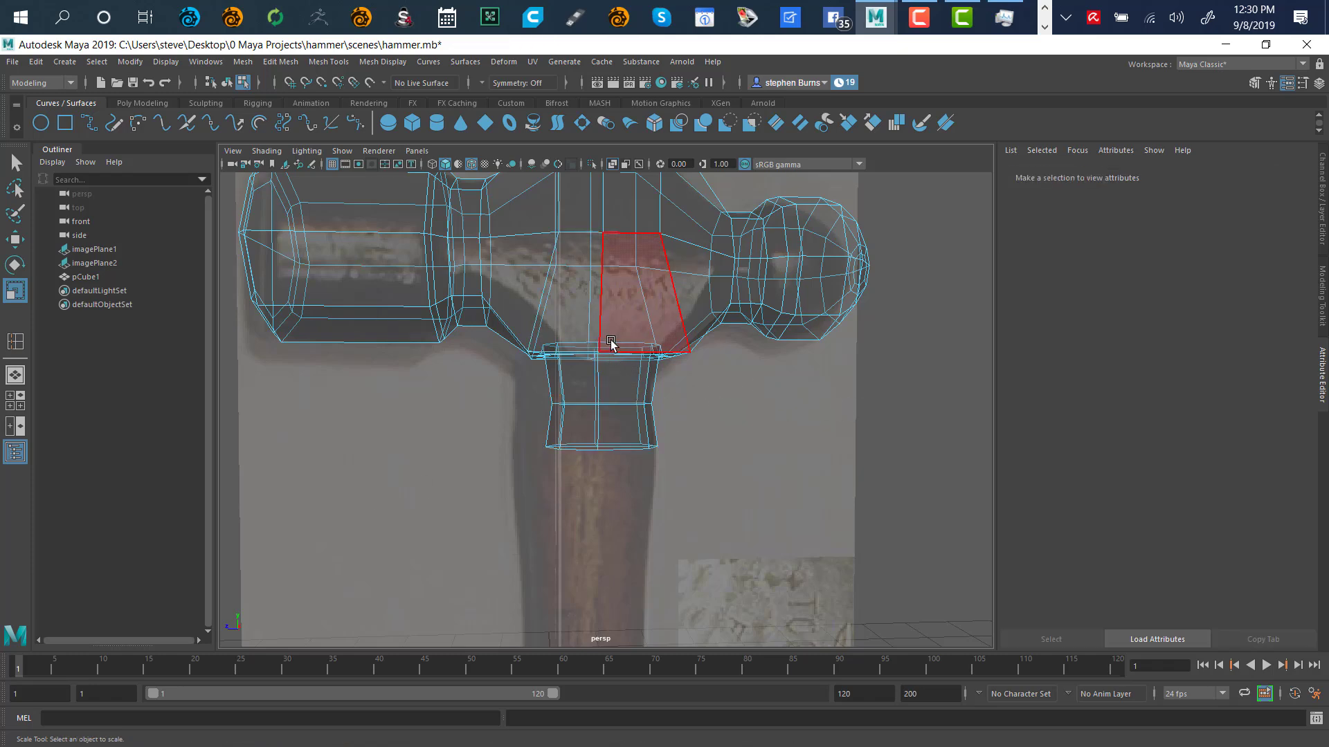
# Display the attributes of the side reference image plane, imagePlane2
pyautogui.rightClick(714, 386)
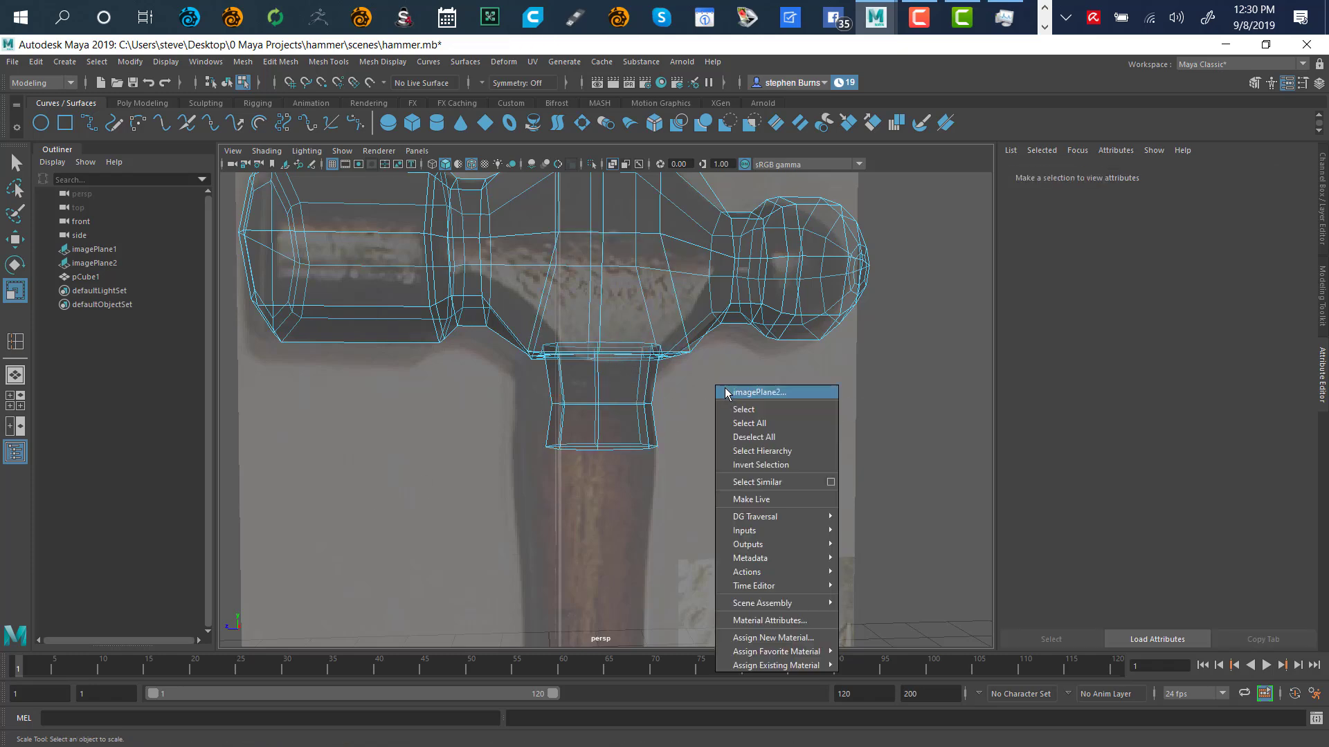
pyautogui.click(726, 393)
pyautogui.rightClick(831, 435)
pyautogui.click(793, 395)
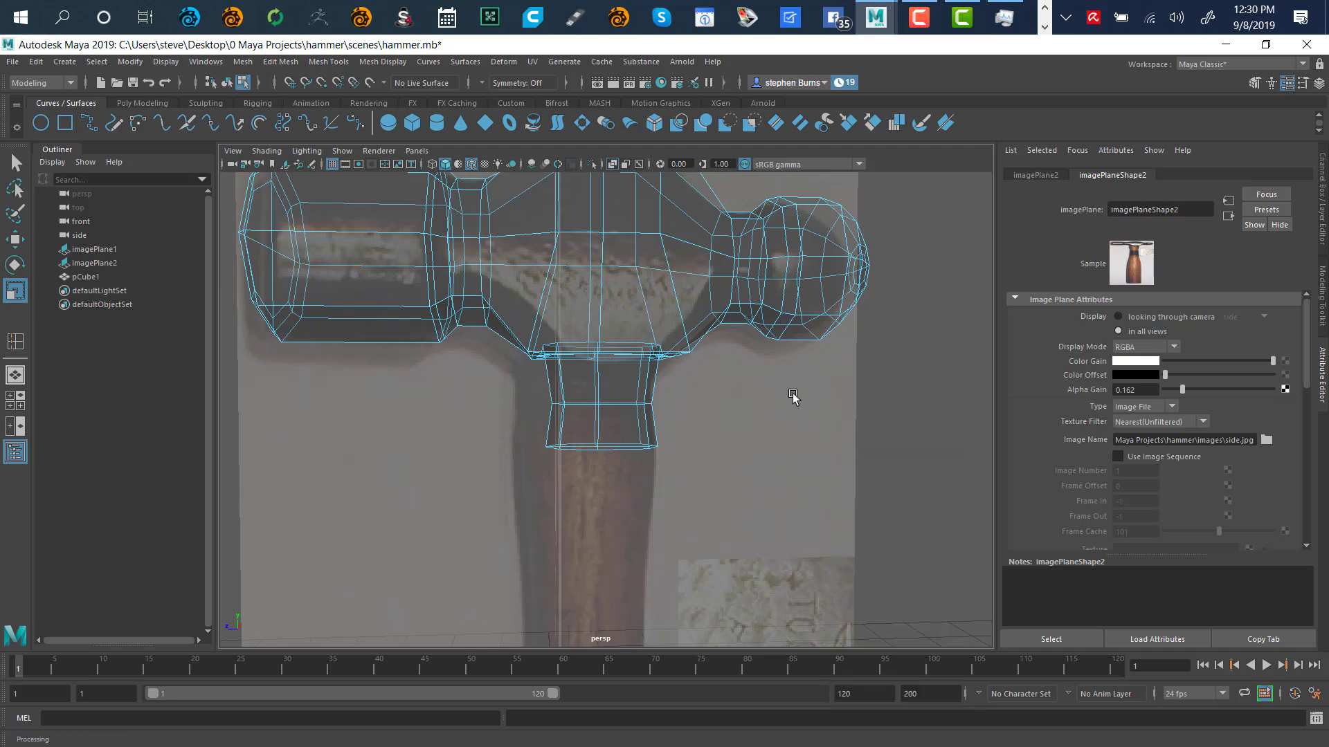
pyautogui.rightClick(784, 393)
pyautogui.rightClick(758, 408)
pyautogui.rightClick(816, 383)
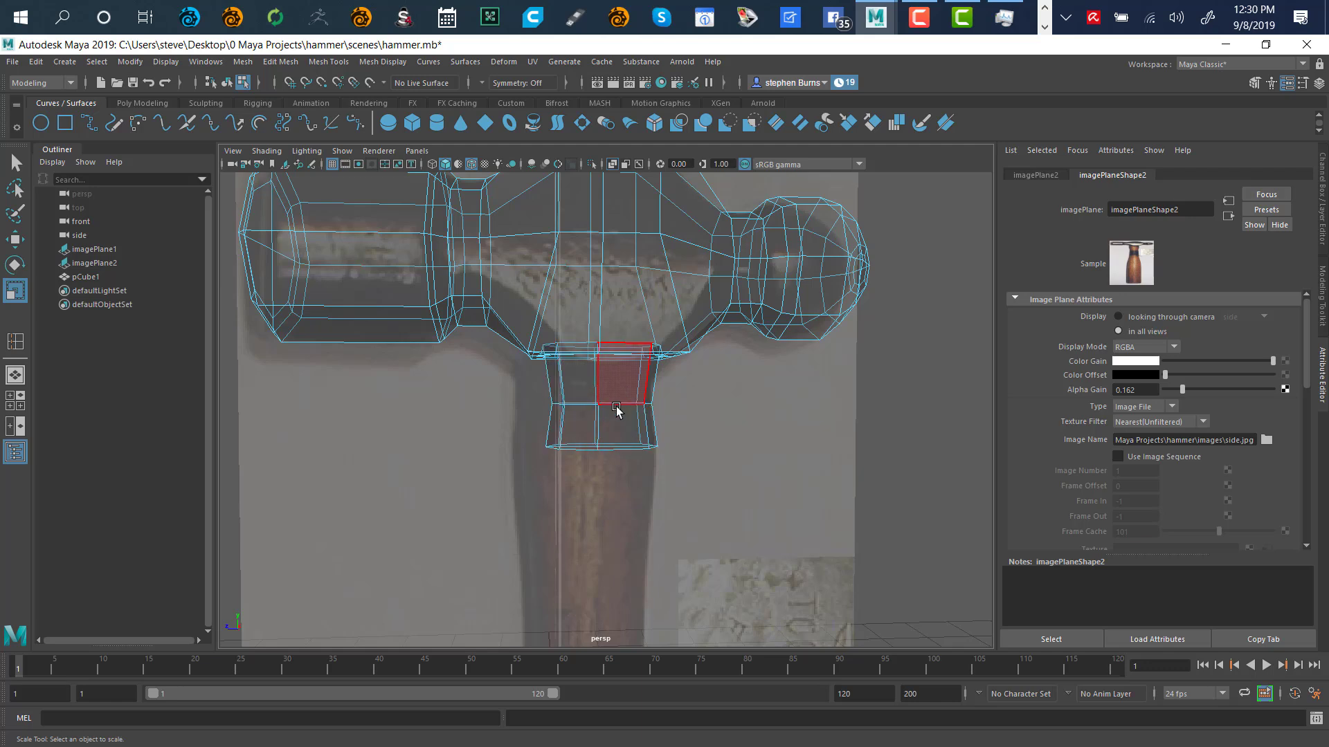
pyautogui.rightClick(672, 413)
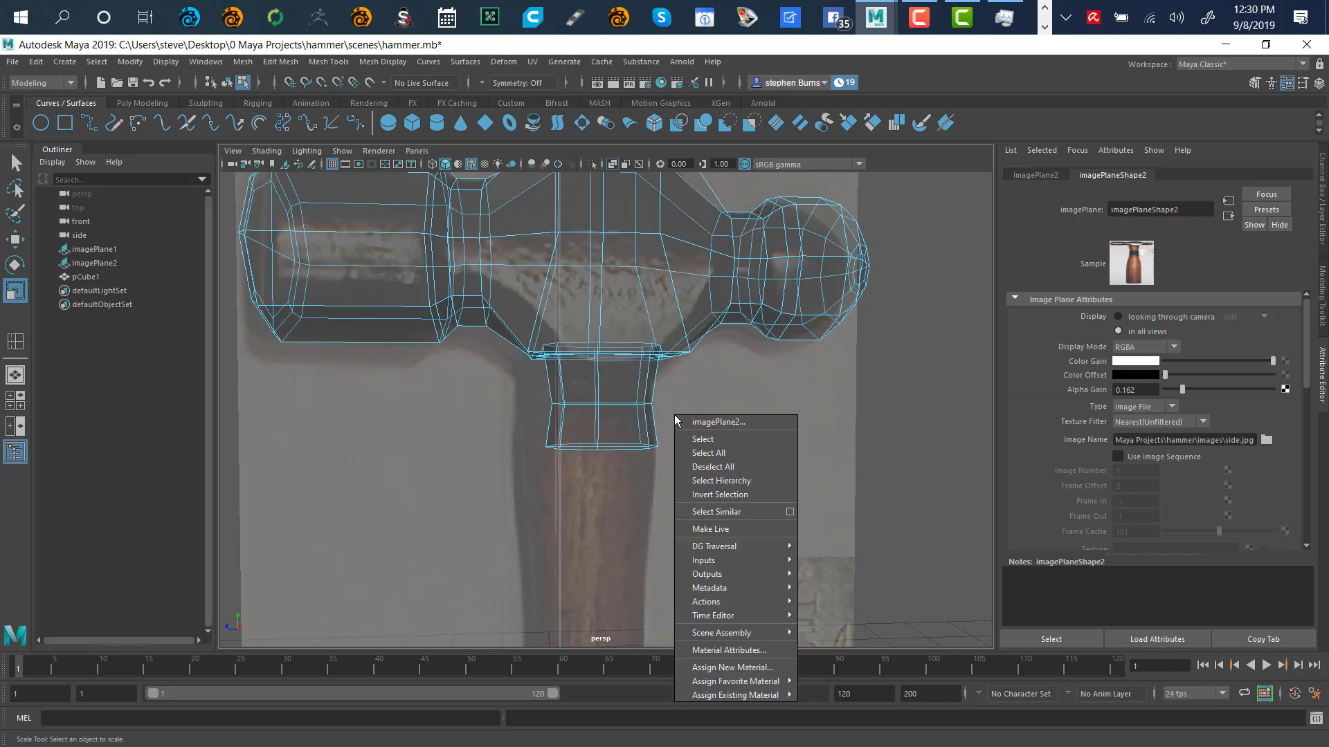
# Put the hammer mesh in edge selection mode with the Lasso tool active
pyautogui.rightClick(865, 355)
pyautogui.moveTo(870, 360); pyautogui.dragTo(858, 317, button='right')
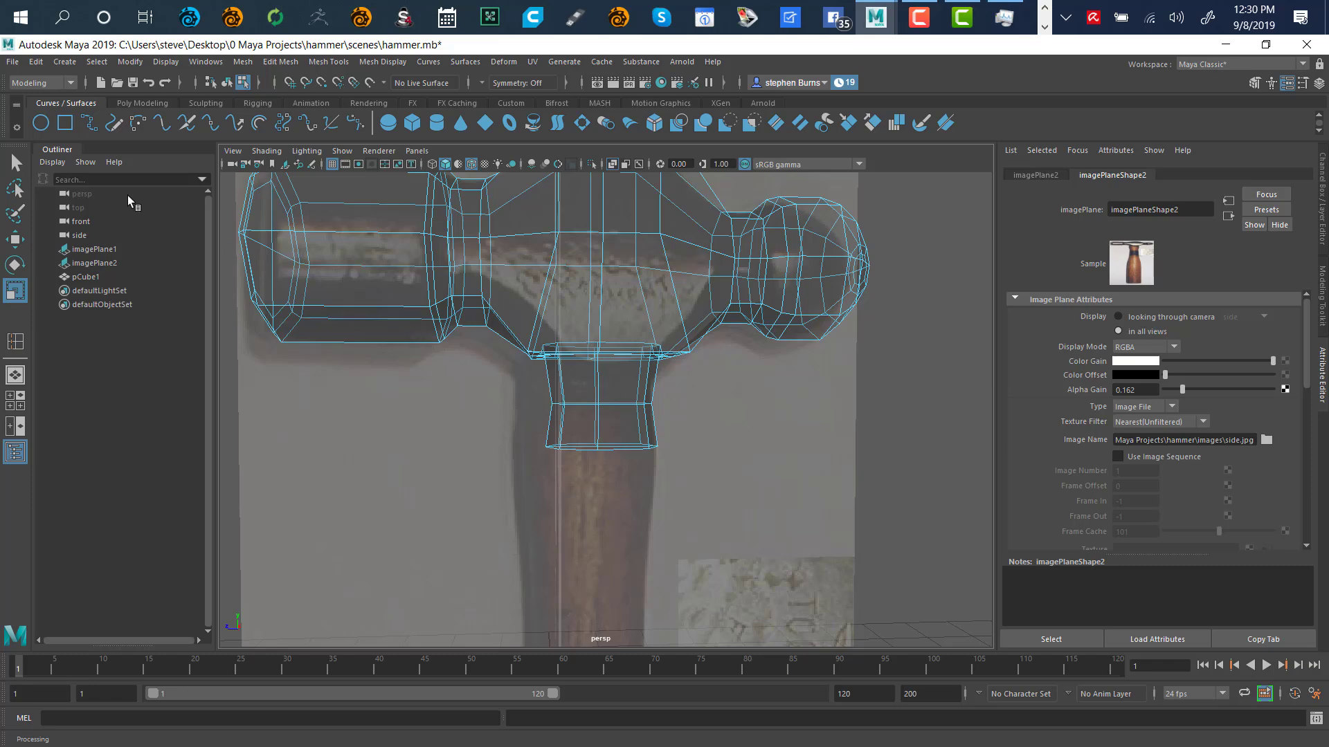
pyautogui.click(15, 189)
pyautogui.moveTo(691, 356)
pyautogui.keyDown('alt'); pyautogui.mouseDown()
pyautogui.moveTo(747, 433)
pyautogui.moveTo(753, 420)
pyautogui.moveTo(708, 424)
pyautogui.mouseUp(); pyautogui.keyUp('alt')
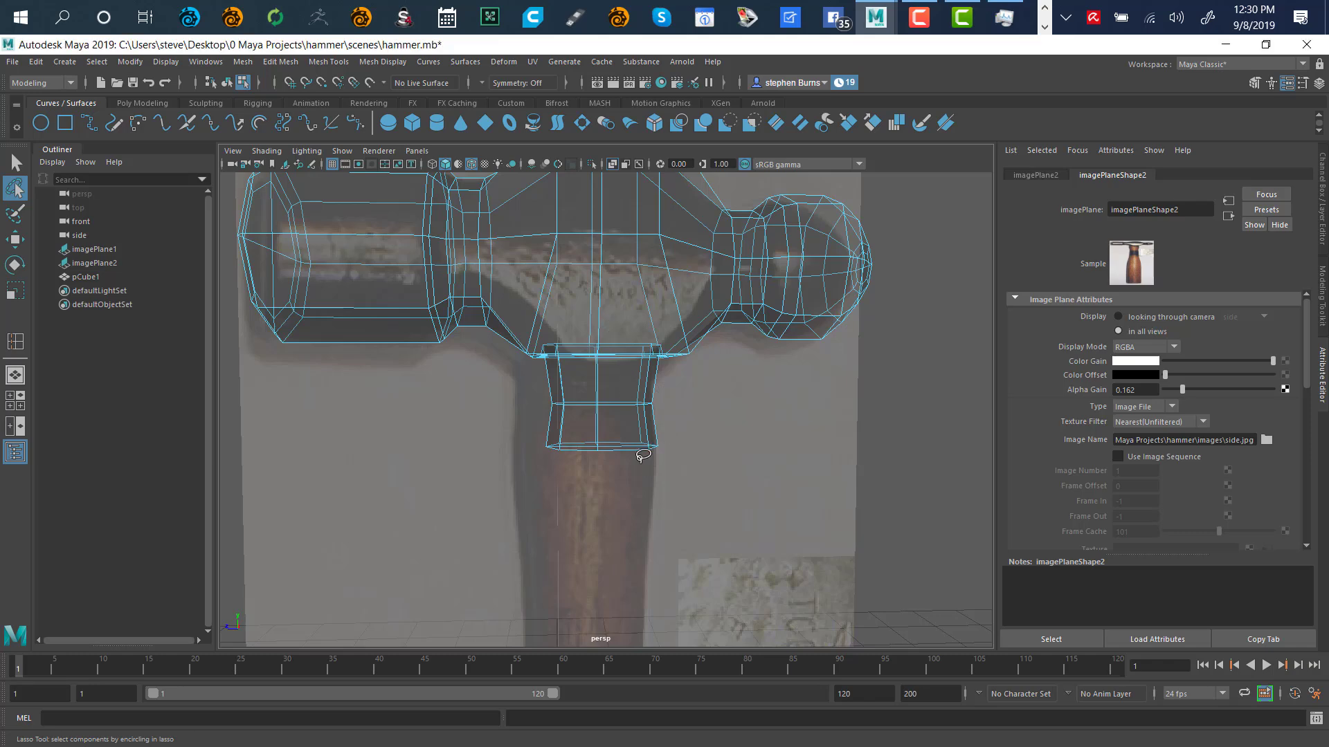
# Maximize the side view, zoom onto the hammer head, and lasso the neck's left edges
pyautogui.press('space')
pyautogui.press('space')
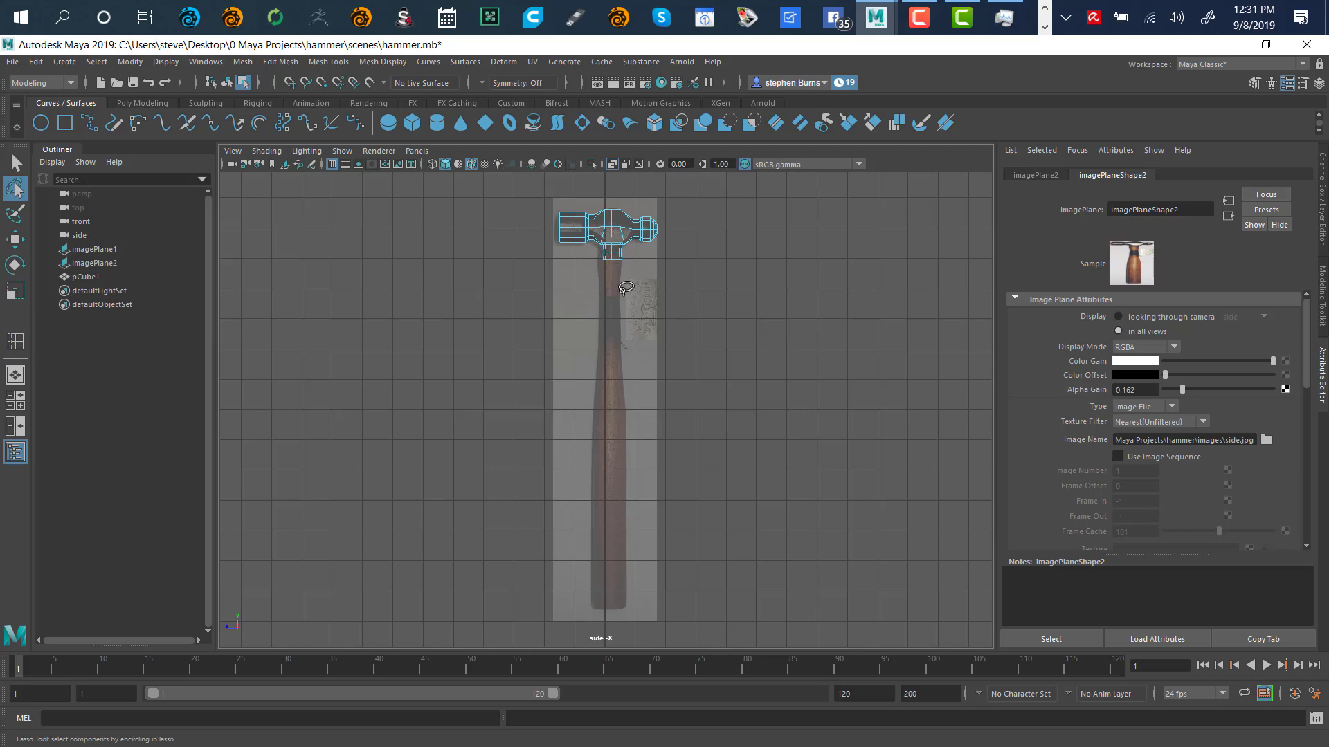
pyautogui.scroll(1, 629, 290)
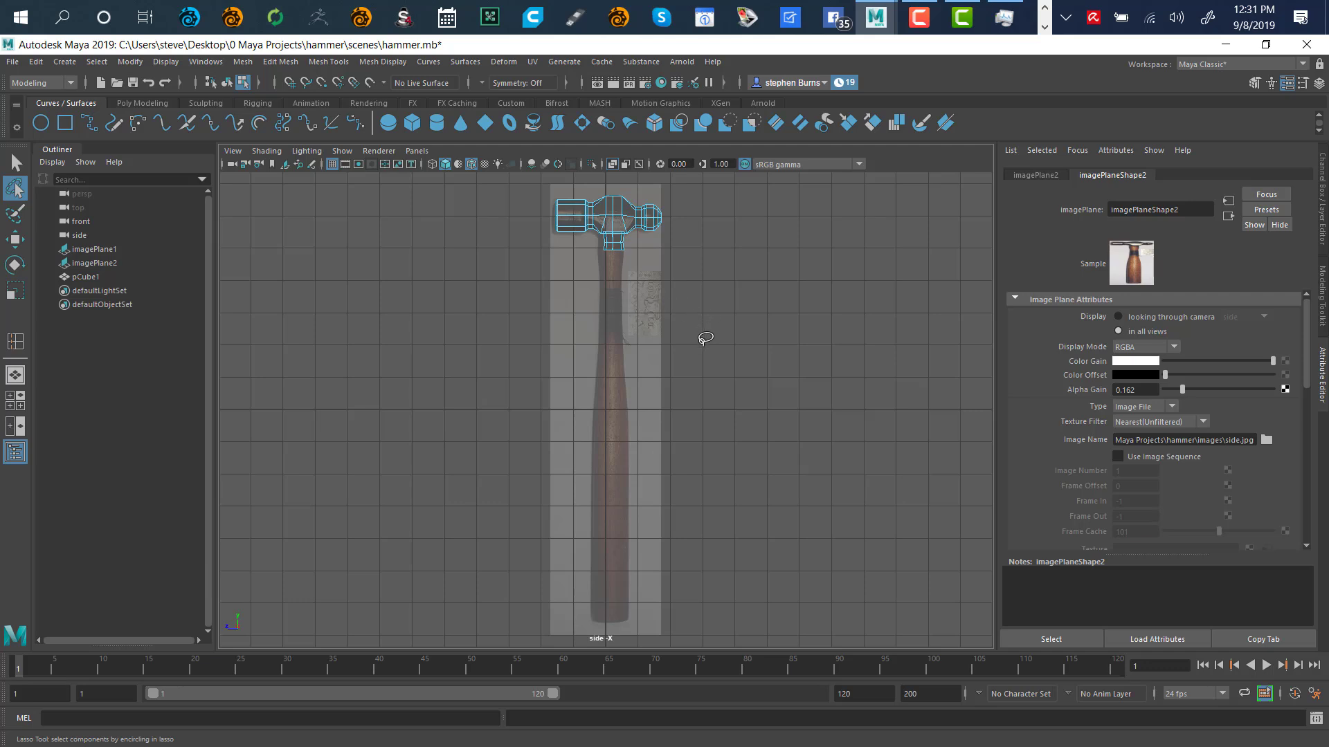
pyautogui.scroll(5, 712, 272)
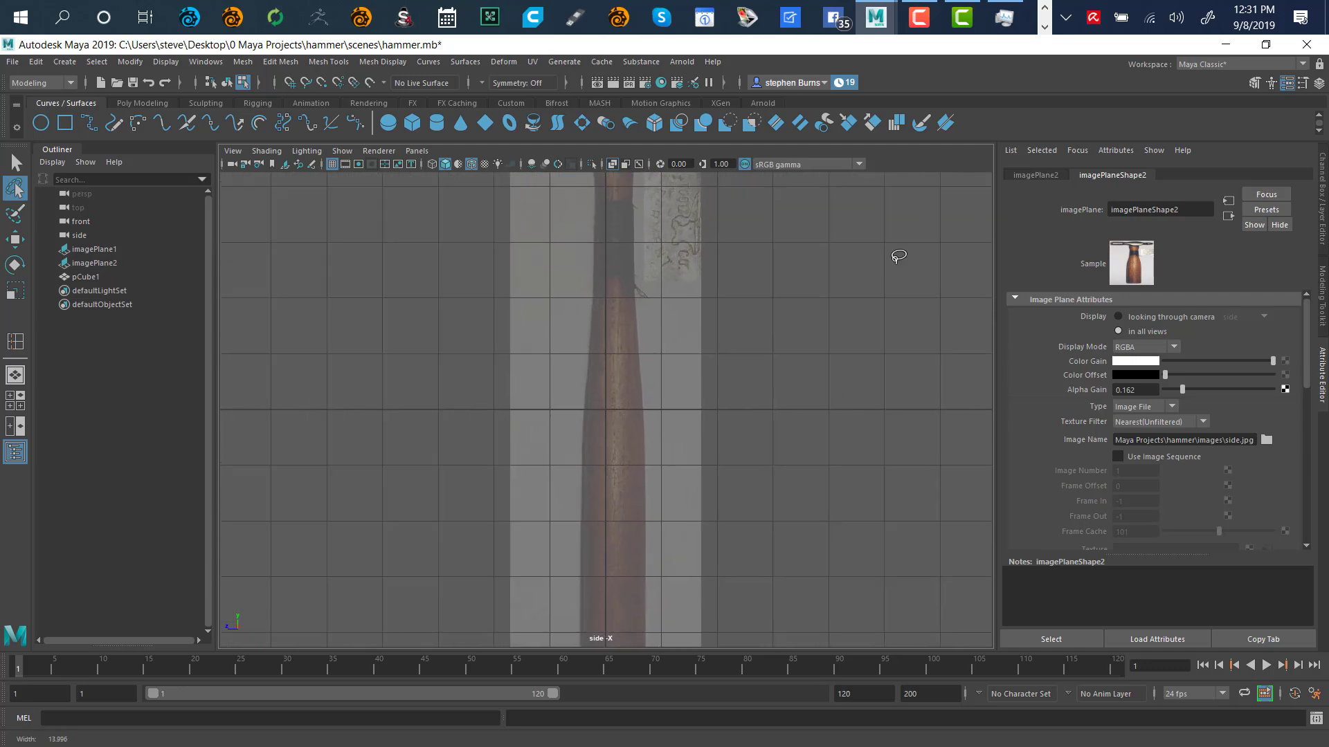
pyautogui.keyDown('alt'); pyautogui.moveTo(895, 260); pyautogui.dragTo(968, 299, button='right'); pyautogui.keyUp('alt')
pyautogui.keyDown('alt'); pyautogui.moveTo(779, 291); pyautogui.dragTo(780, 553, button='middle'); pyautogui.keyUp('alt')
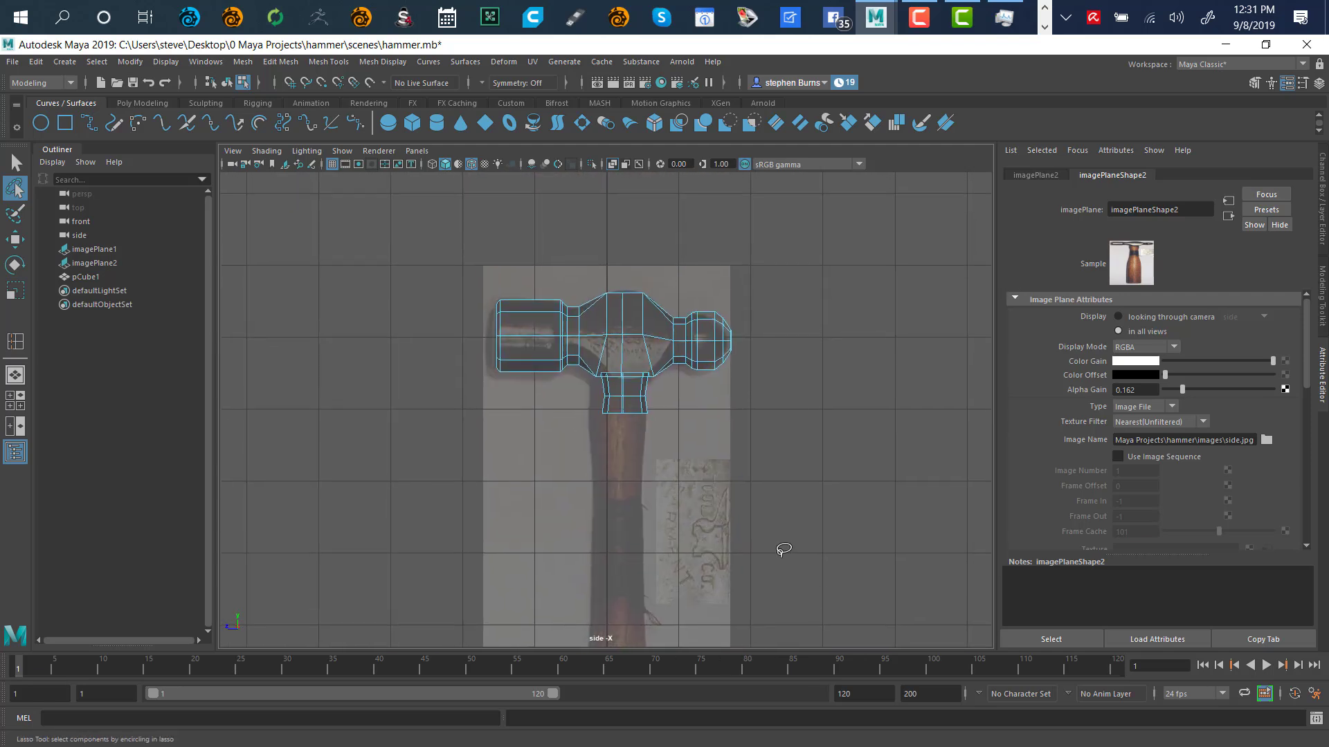
pyautogui.keyDown('alt'); pyautogui.moveTo(783, 549); pyautogui.dragTo(973, 424, button='right'); pyautogui.keyUp('alt')
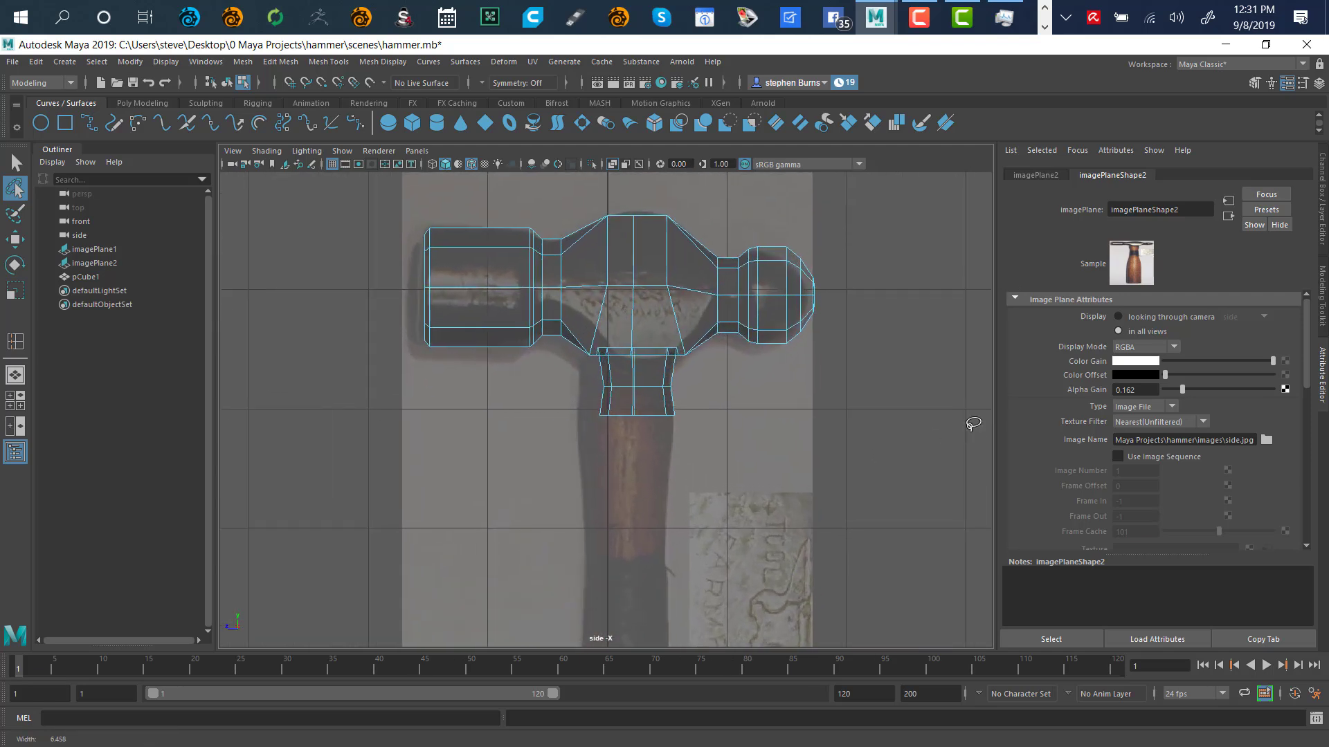
pyautogui.keyDown('alt'); pyautogui.moveTo(879, 458); pyautogui.dragTo(961, 450, button='right'); pyautogui.keyUp('alt')
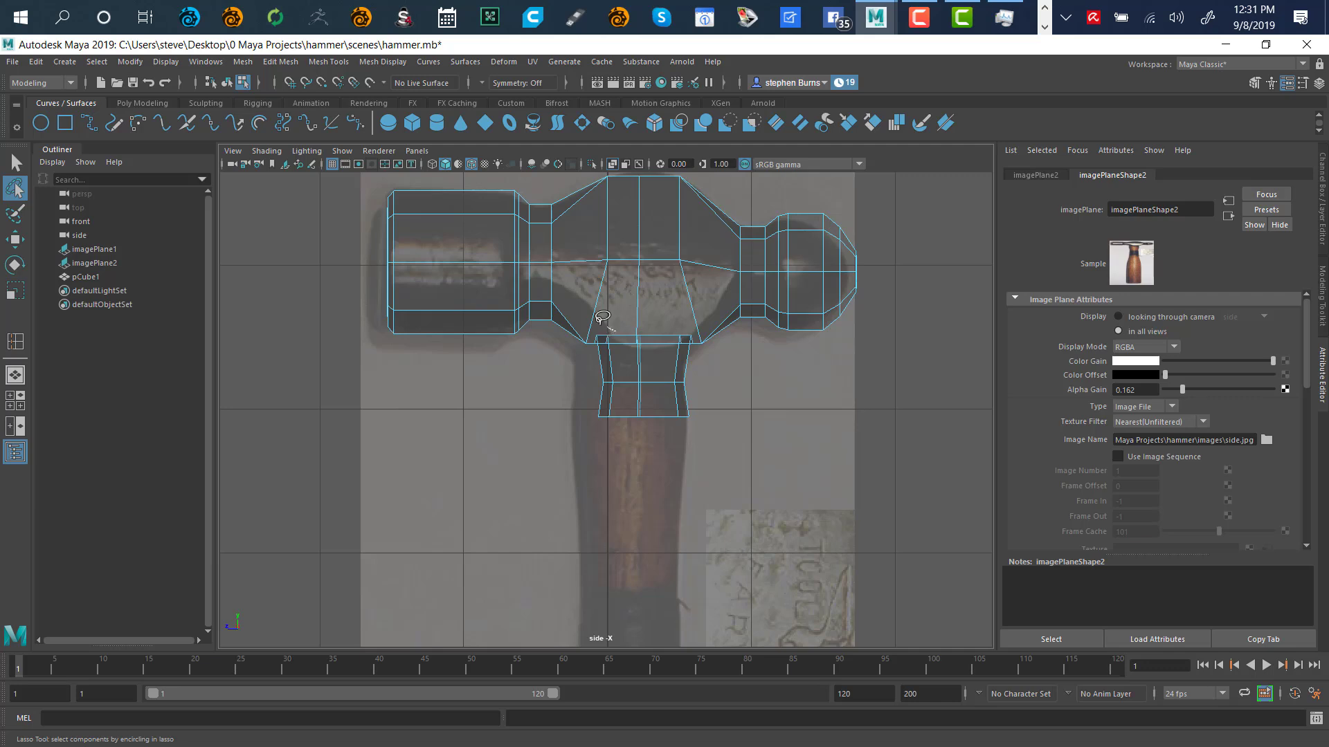
pyautogui.moveTo(603, 319)
pyautogui.mouseDown()
pyautogui.moveTo(570, 353)
pyautogui.moveTo(597, 451)
pyautogui.moveTo(623, 391)
pyautogui.moveTo(616, 311)
pyautogui.moveTo(611, 325)
pyautogui.mouseUp()
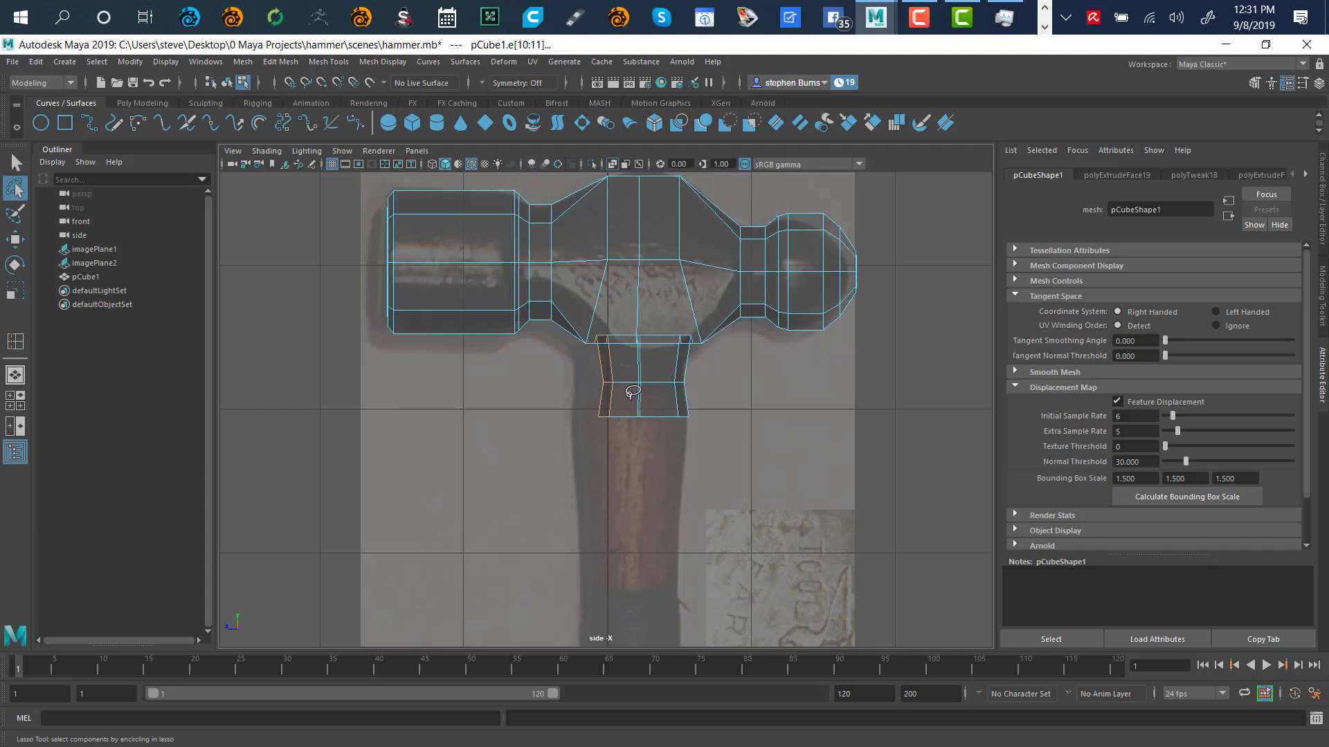
# Move the neck's left edges outward along X, checking the result in perspective view
pyautogui.press('w')
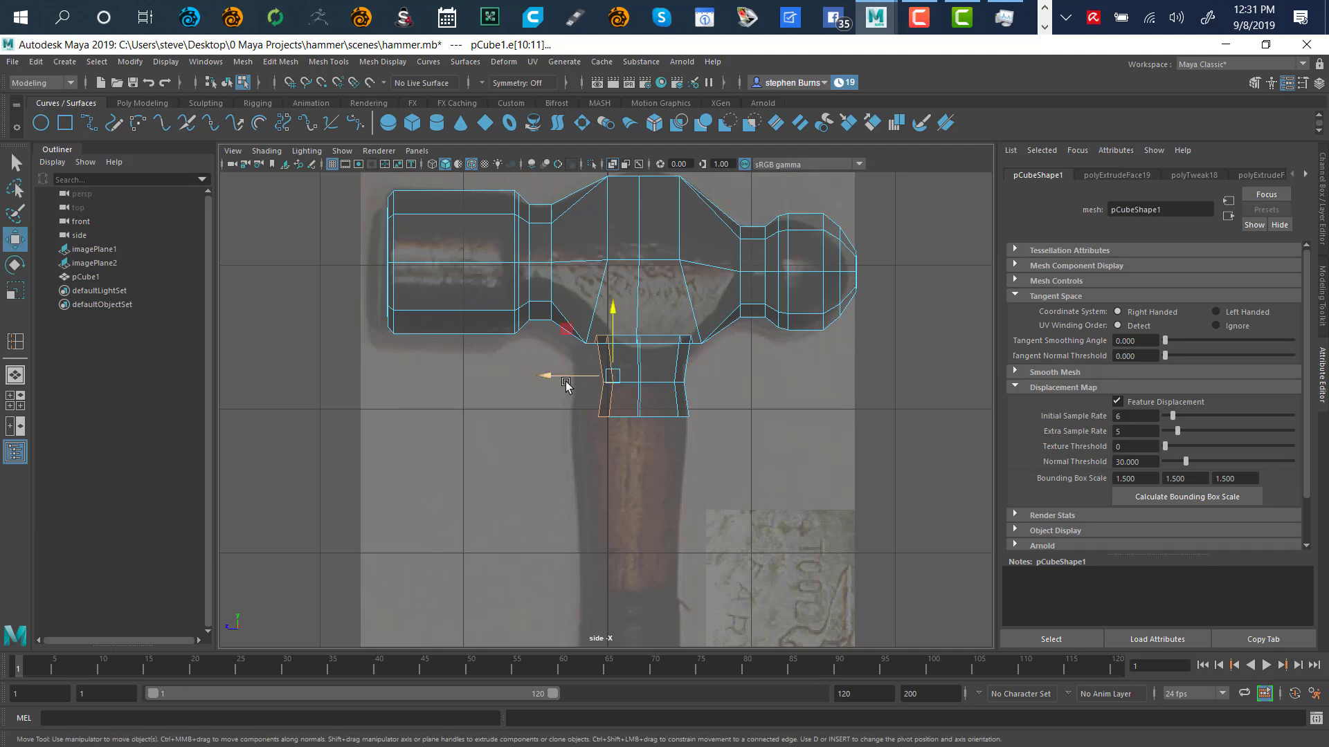
pyautogui.moveTo(552, 381); pyautogui.dragTo(525, 413)
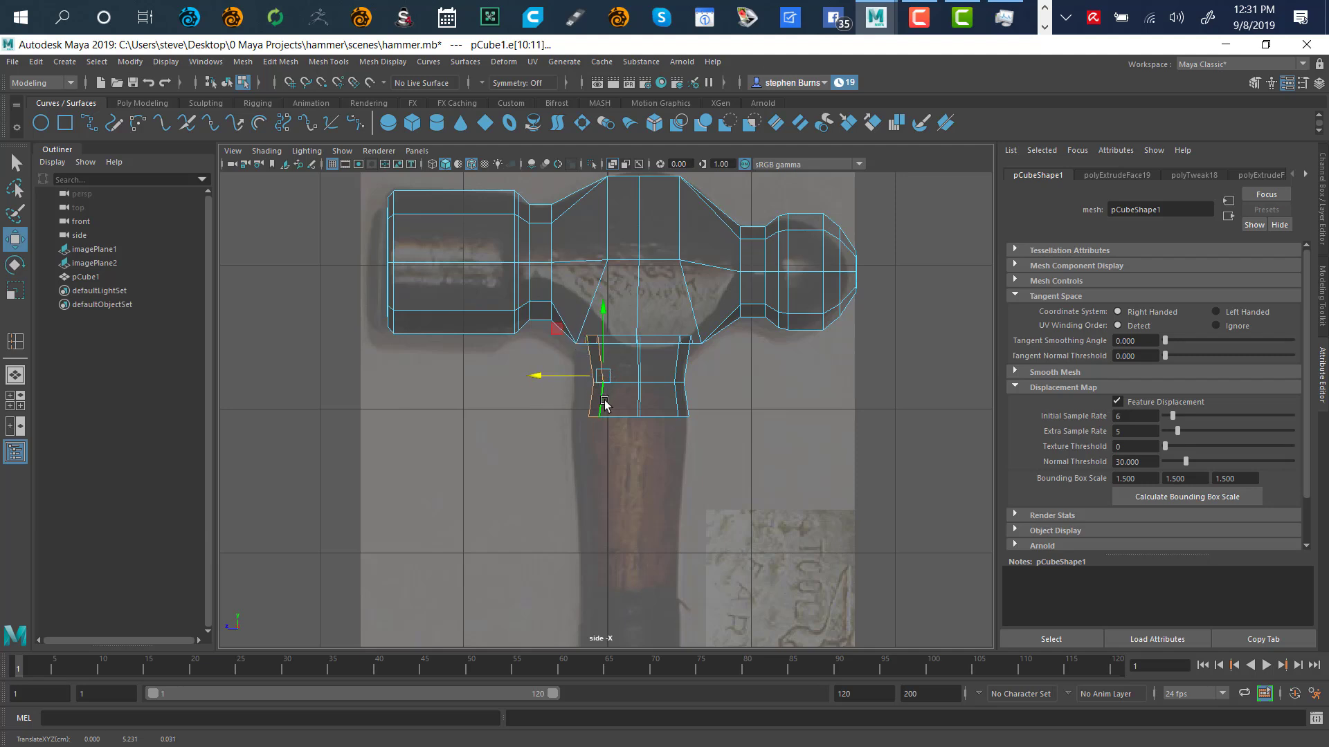
pyautogui.keyDown('alt'); pyautogui.moveTo(600, 325); pyautogui.dragTo(819, 613, button='right'); pyautogui.keyUp('alt')
pyautogui.keyDown('alt'); pyautogui.moveTo(541, 274); pyautogui.dragTo(596, 518, button='middle'); pyautogui.keyUp('alt')
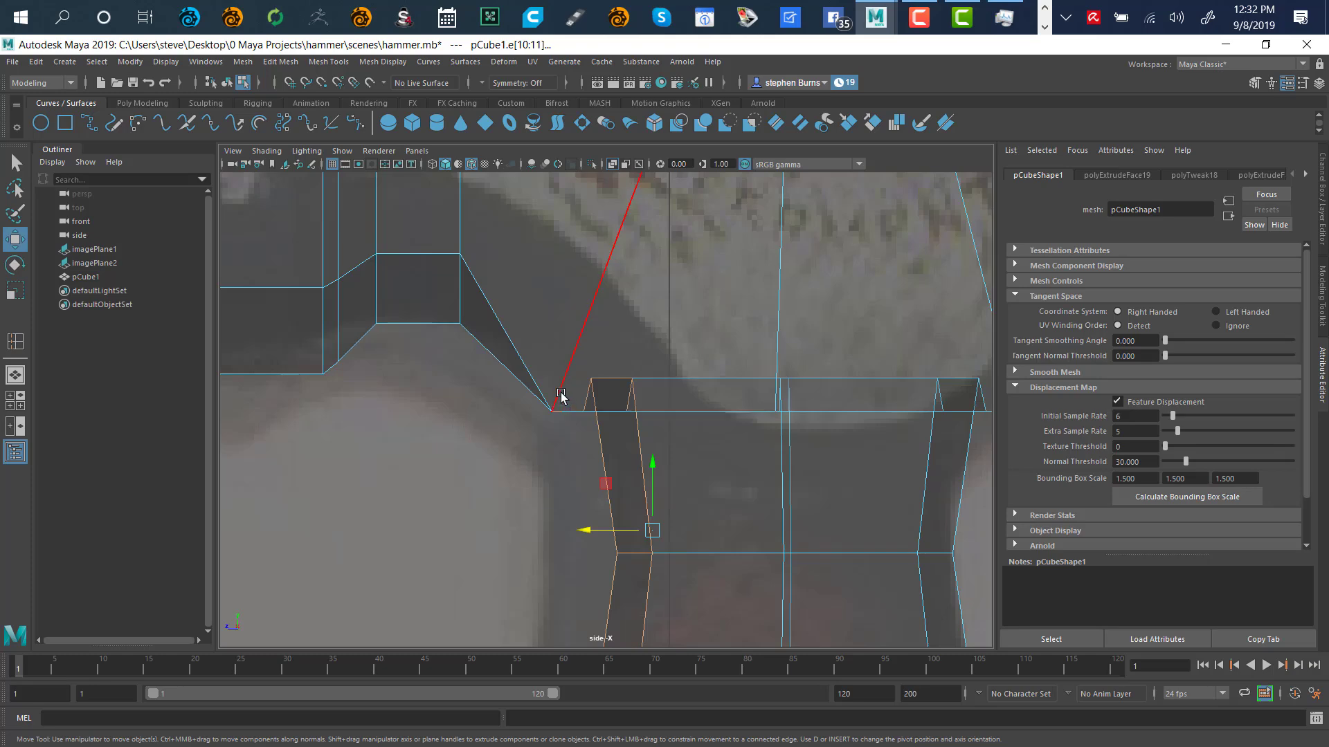
pyautogui.press('space')
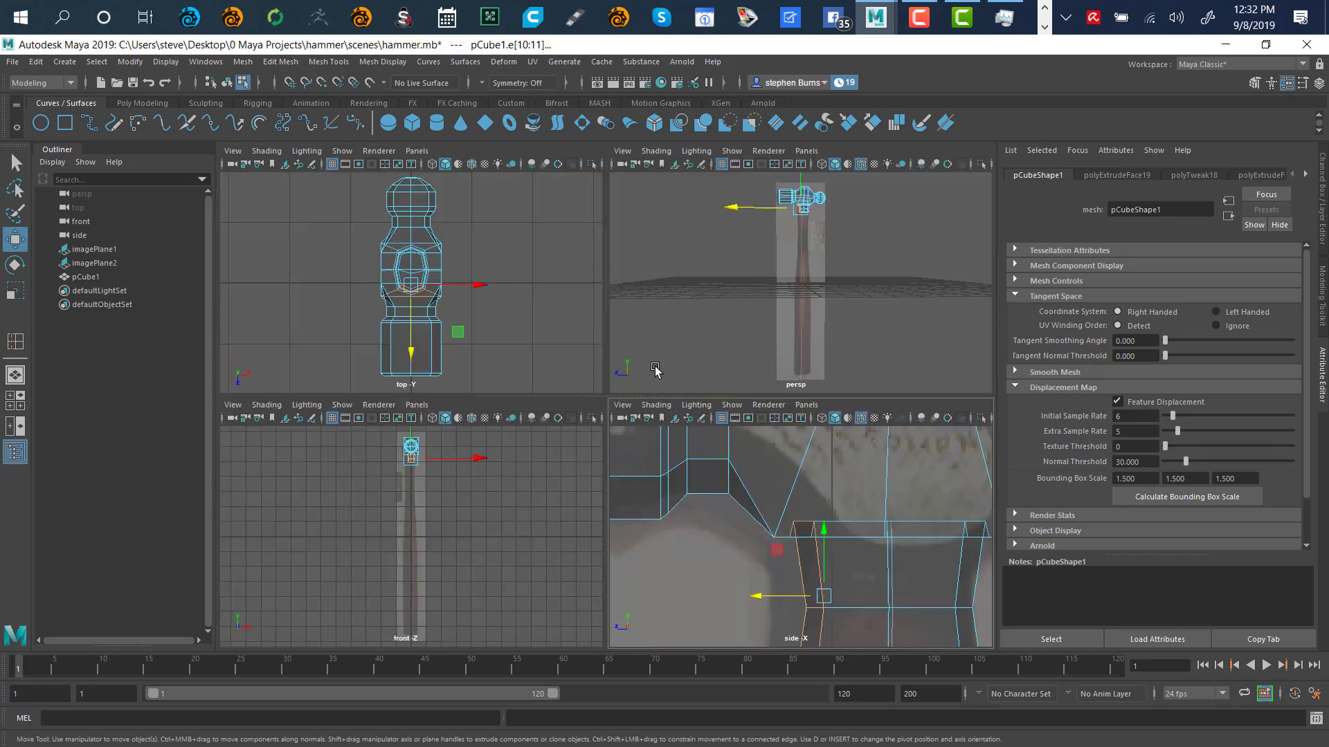
pyautogui.press('space')
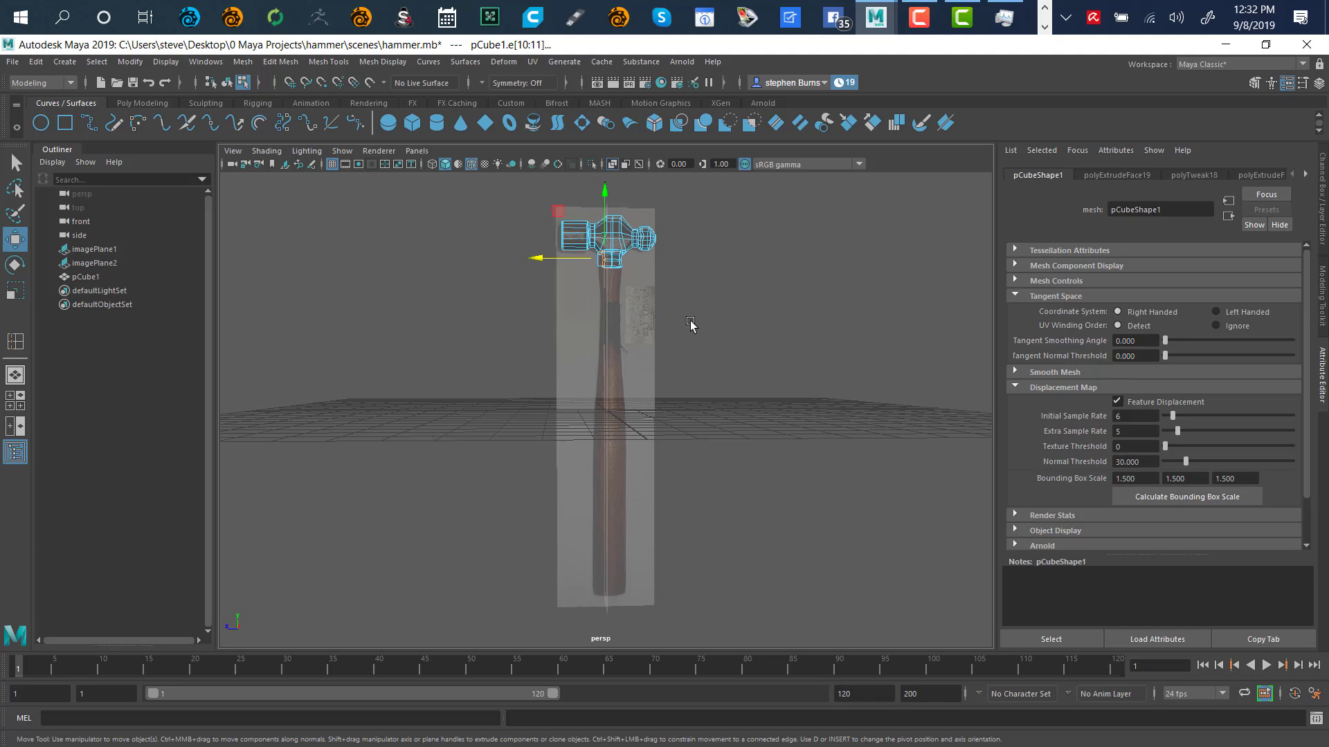
pyautogui.press('f')
pyautogui.moveTo(629, 346)
pyautogui.keyDown('alt'); pyautogui.mouseDown()
pyautogui.moveTo(676, 314)
pyautogui.moveTo(679, 279)
pyautogui.moveTo(670, 321)
pyautogui.moveTo(650, 335)
pyautogui.moveTo(655, 353)
pyautogui.moveTo(650, 315)
pyautogui.moveTo(671, 322)
pyautogui.moveTo(653, 346)
pyautogui.mouseUp(); pyautogui.keyUp('alt')
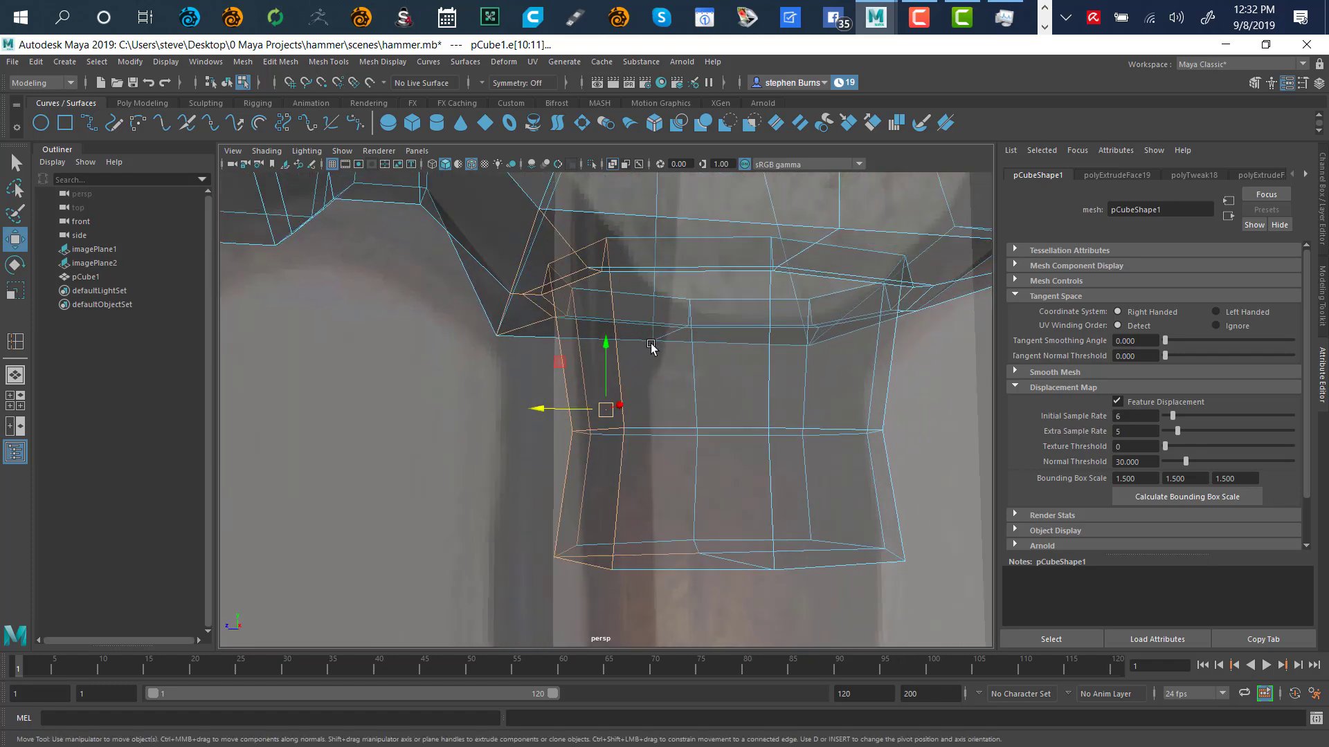
pyautogui.press('space')
pyautogui.press('space')
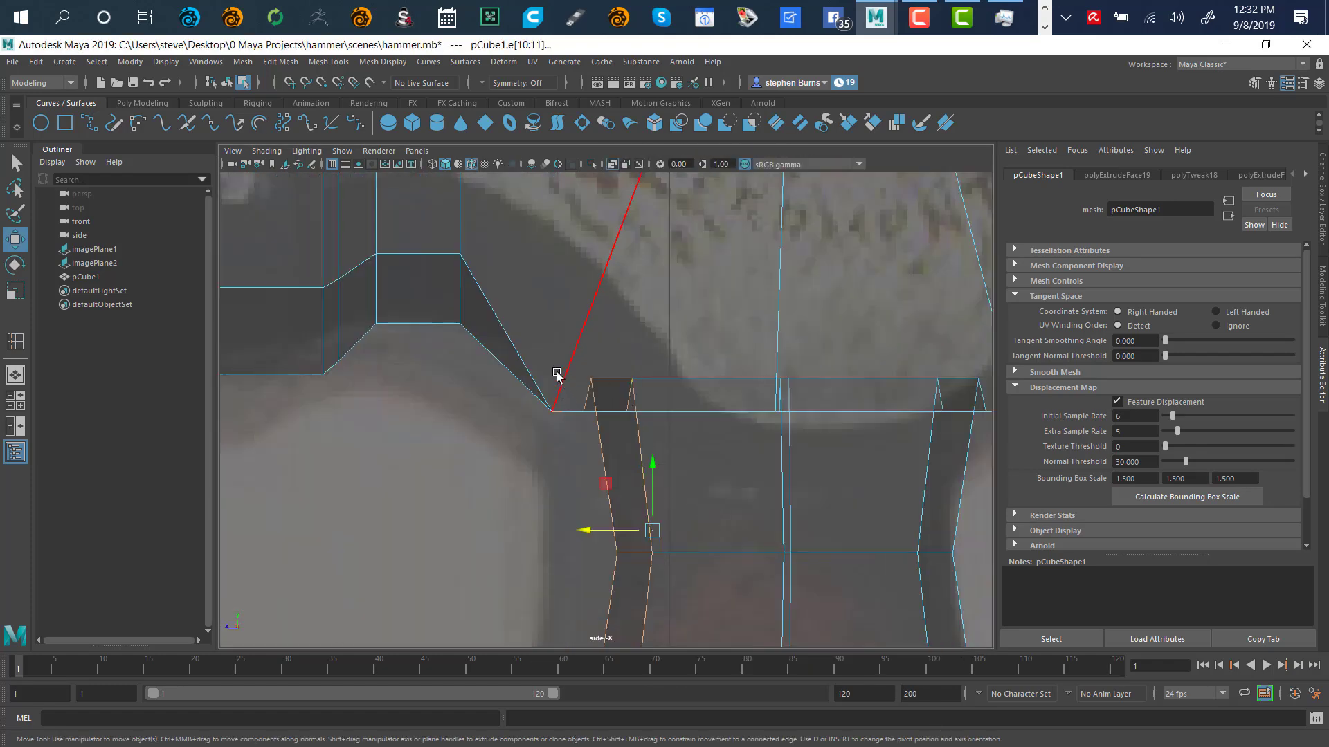
# Lasso the neck's top-left edge and slide it further left along X
pyautogui.click(15, 188)
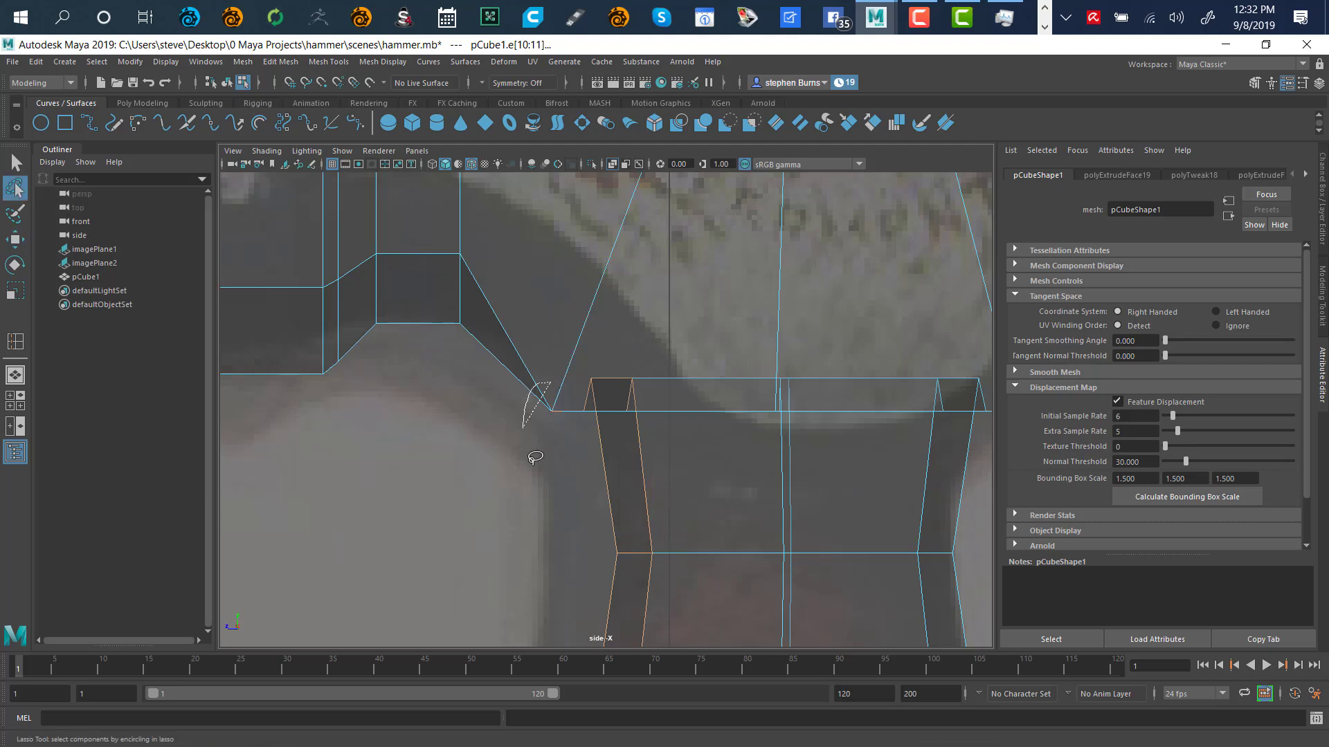
pyautogui.moveTo(528, 469)
pyautogui.keyDown('ctrl'); pyautogui.mouseDown()
pyautogui.moveTo(578, 423)
pyautogui.moveTo(557, 390)
pyautogui.moveTo(583, 476)
pyautogui.moveTo(581, 408)
pyautogui.moveTo(525, 381)
pyautogui.mouseUp(); pyautogui.keyUp('ctrl')
pyautogui.press('w')
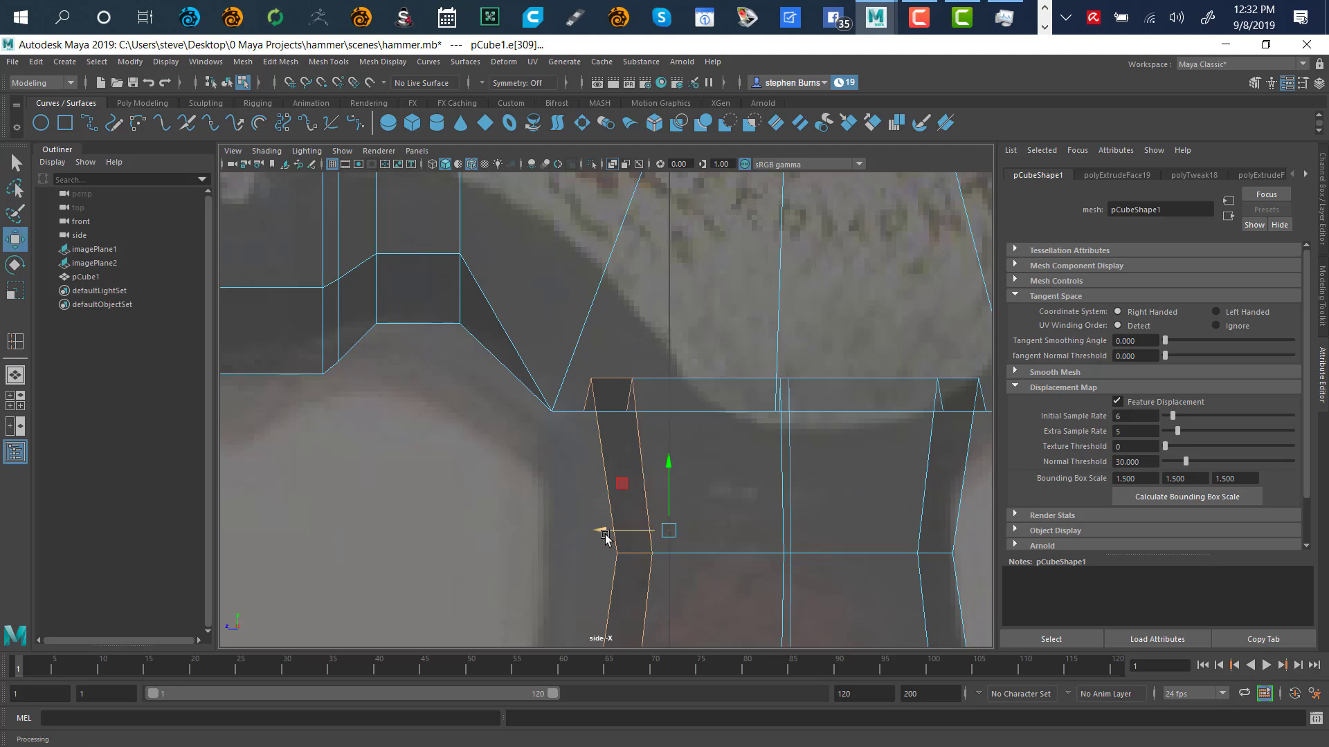
pyautogui.moveTo(604, 534); pyautogui.dragTo(582, 551)
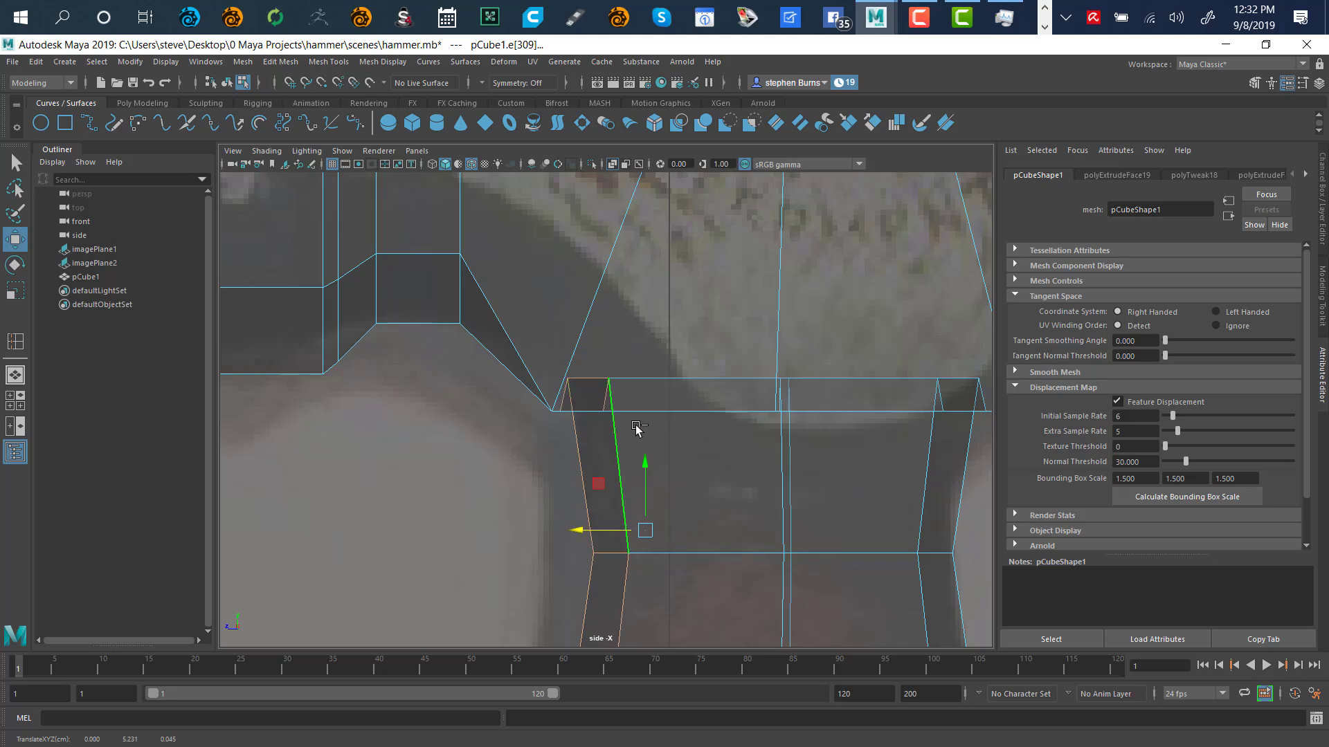
pyautogui.keyDown('ctrl'); pyautogui.keyDown('alt'); pyautogui.moveTo(689, 379); pyautogui.dragTo(657, 431); pyautogui.keyUp('alt'); pyautogui.keyUp('ctrl')
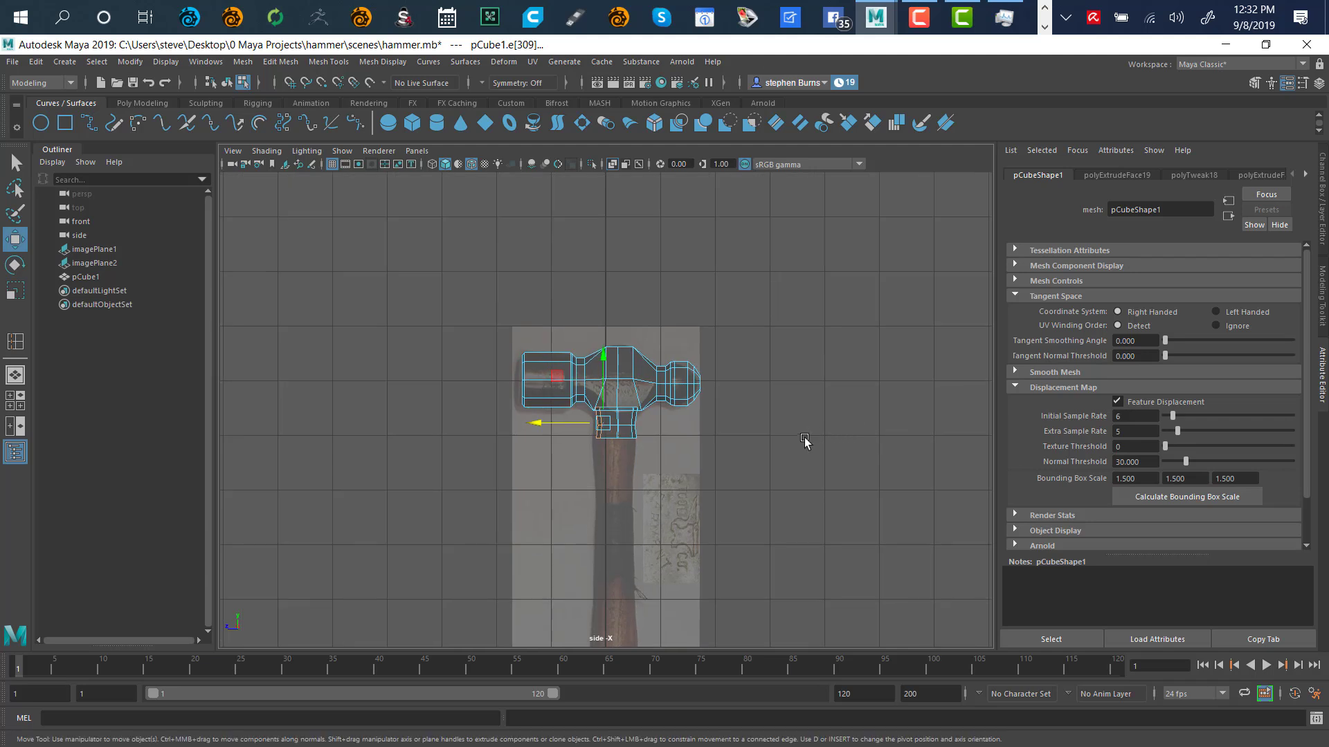
pyautogui.press('f')
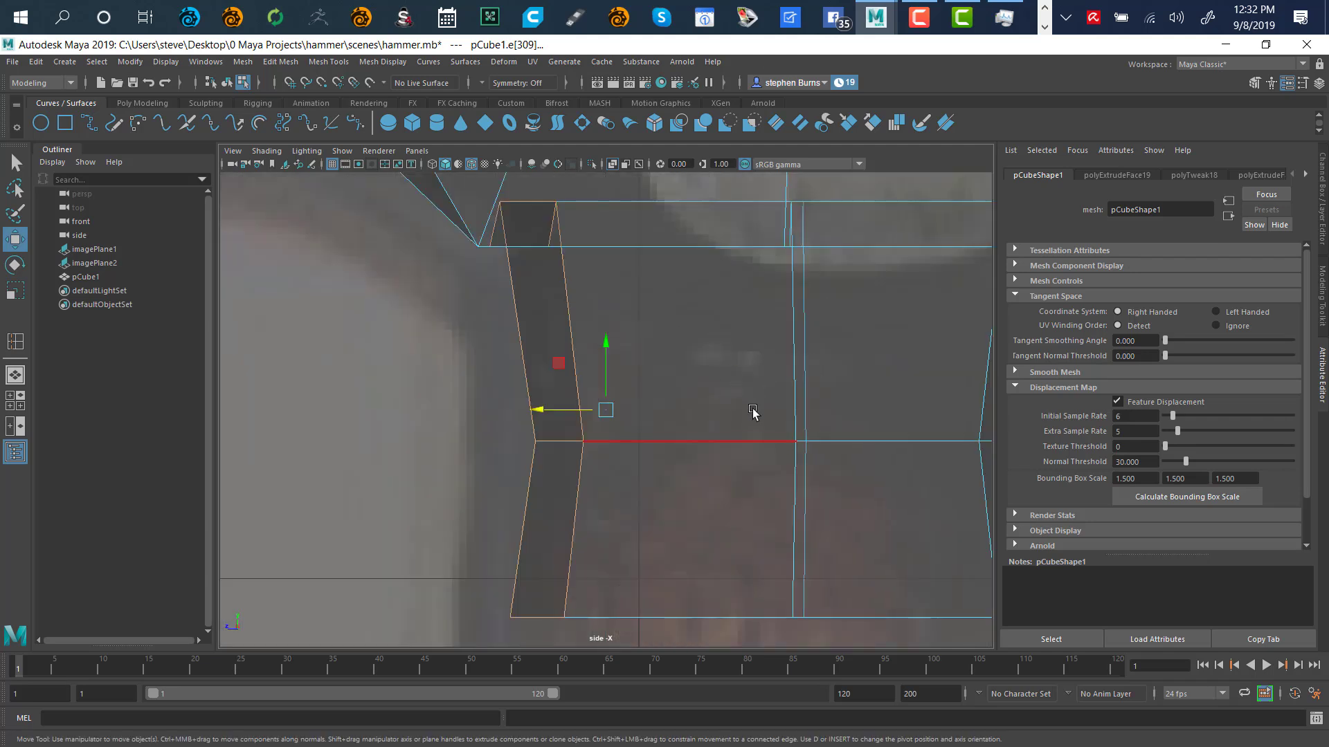
pyautogui.scroll(-5, 760, 445)
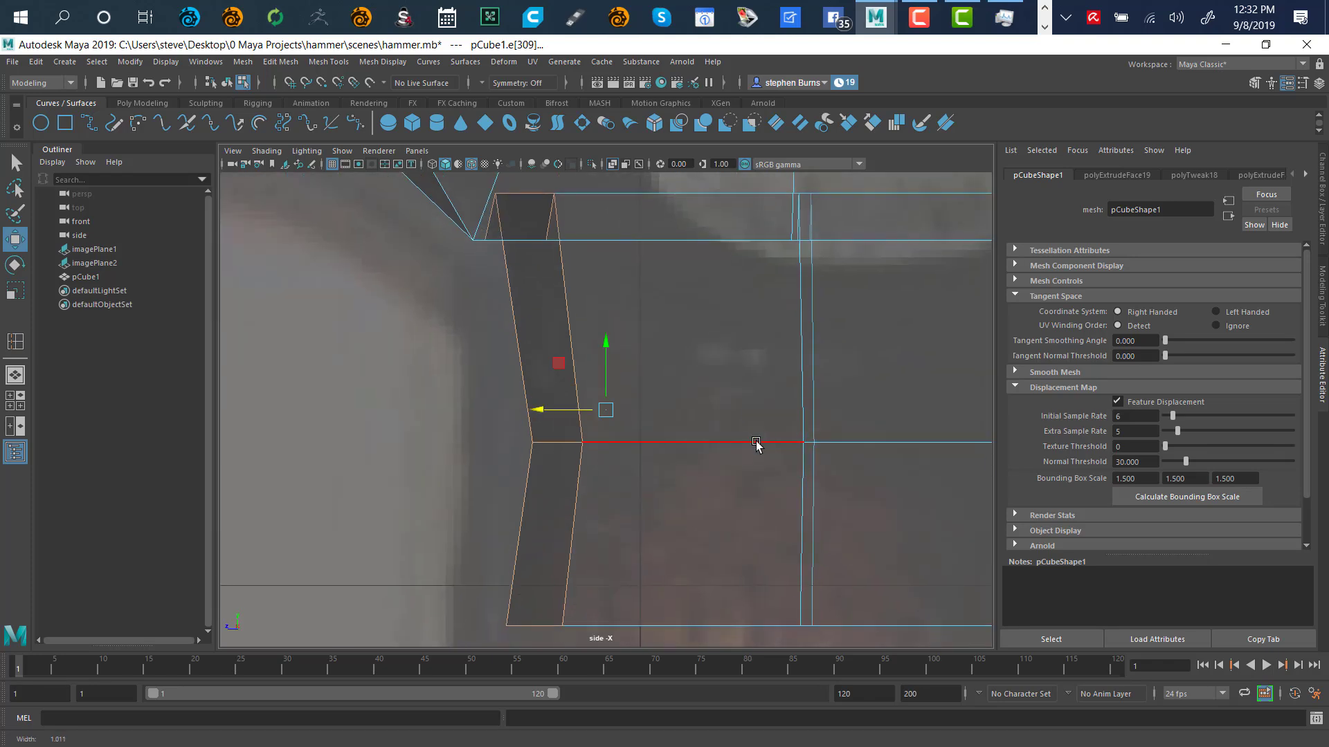
pyautogui.scroll(3, 678, 414)
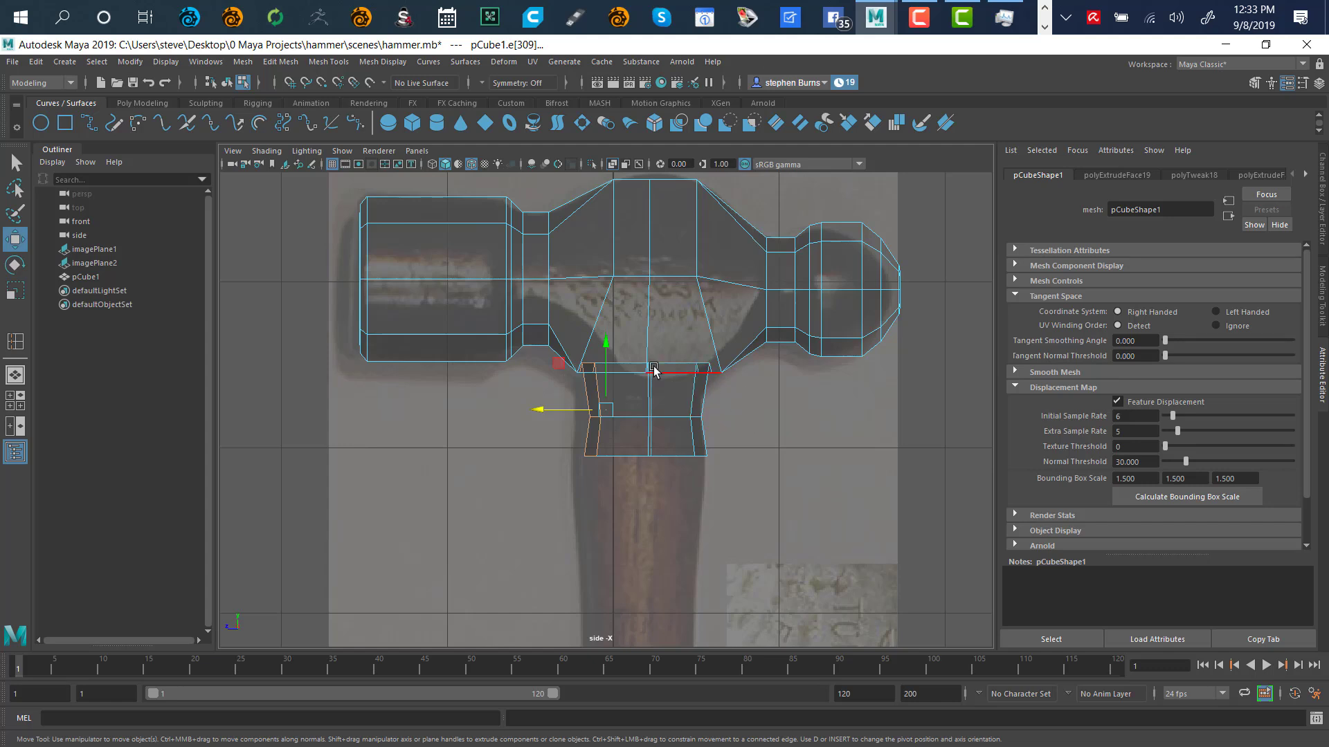
# Lasso the neck edges, deselect the middle and diagonal ones, keeping the left-side edges
pyautogui.click(15, 188)
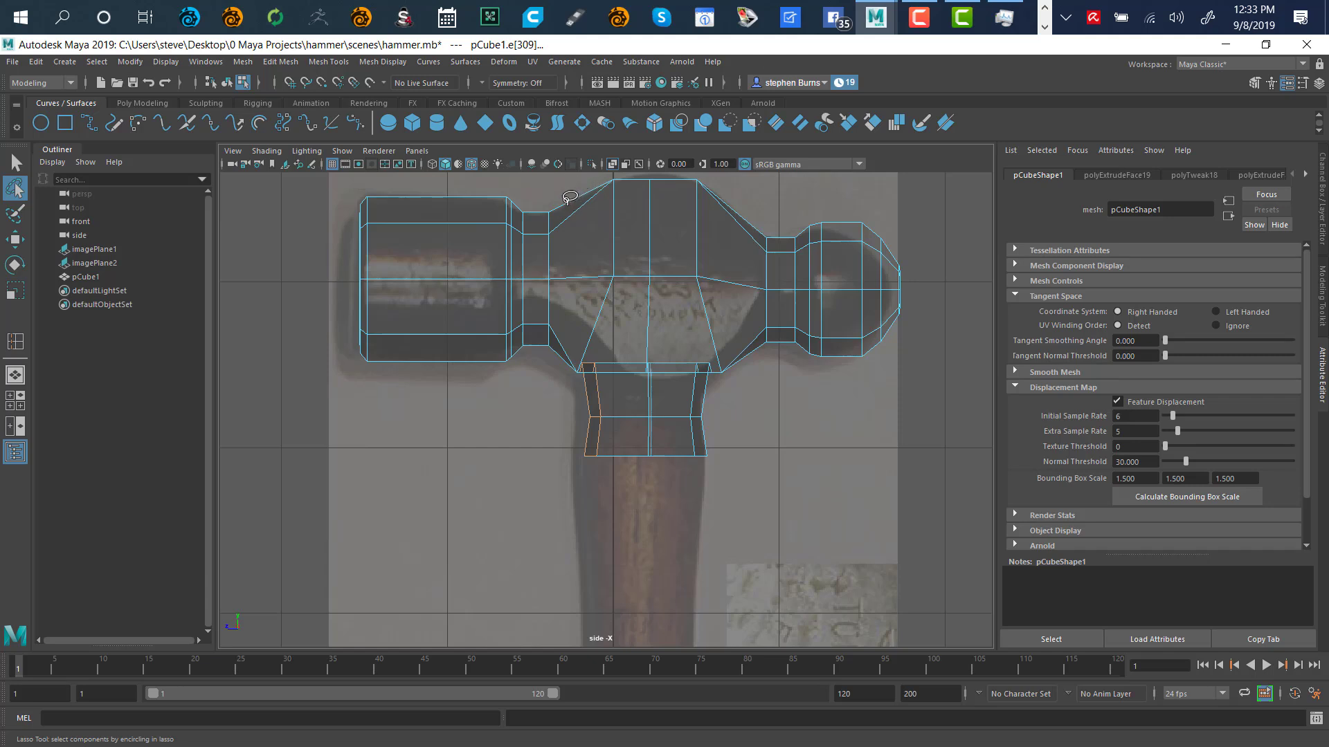
pyautogui.moveTo(571, 195)
pyautogui.mouseDown()
pyautogui.moveTo(539, 193)
pyautogui.moveTo(535, 228)
pyautogui.moveTo(530, 324)
pyautogui.moveTo(547, 389)
pyautogui.moveTo(593, 392)
pyautogui.moveTo(619, 375)
pyautogui.moveTo(613, 359)
pyautogui.mouseUp()
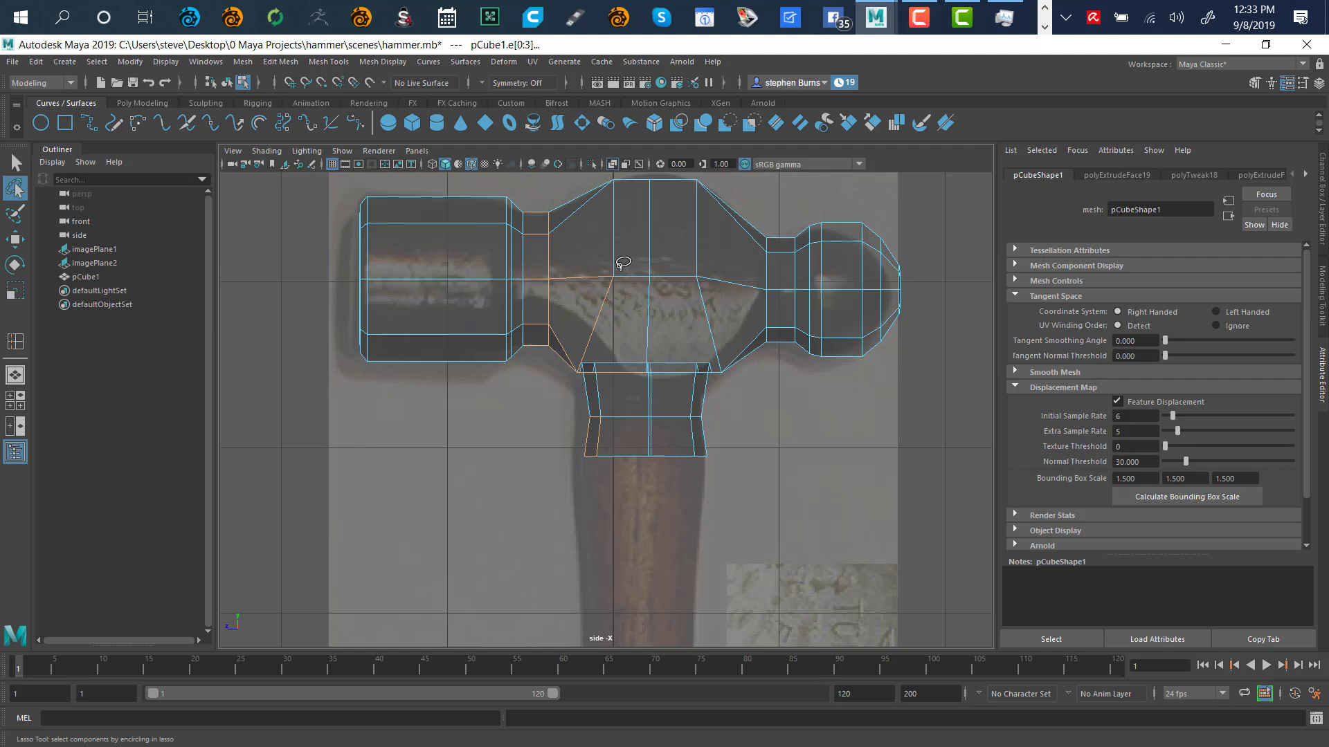
pyautogui.moveTo(618, 262)
pyautogui.keyDown('ctrl'); pyautogui.mouseDown()
pyautogui.moveTo(554, 282)
pyautogui.moveTo(572, 346)
pyautogui.moveTo(612, 357)
pyautogui.mouseUp(); pyautogui.keyUp('ctrl')
pyautogui.moveTo(595, 357)
pyautogui.mouseDown()
pyautogui.moveTo(582, 361)
pyautogui.moveTo(582, 414)
pyautogui.moveTo(618, 385)
pyautogui.moveTo(615, 354)
pyautogui.mouseUp()
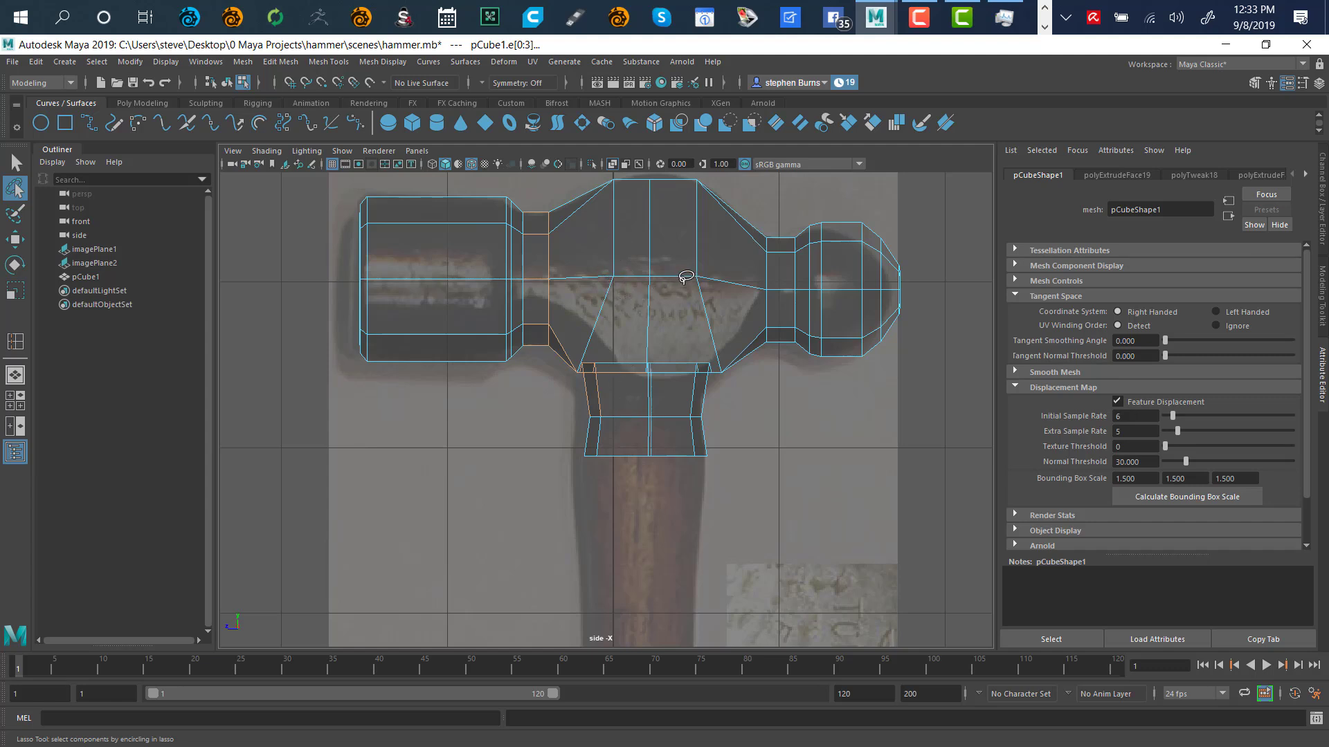
# Zoom the side view onto the hammer head and clear the neck edge selection
pyautogui.keyDown('alt'); pyautogui.moveTo(680, 274); pyautogui.dragTo(687, 342, button='middle'); pyautogui.keyUp('alt')
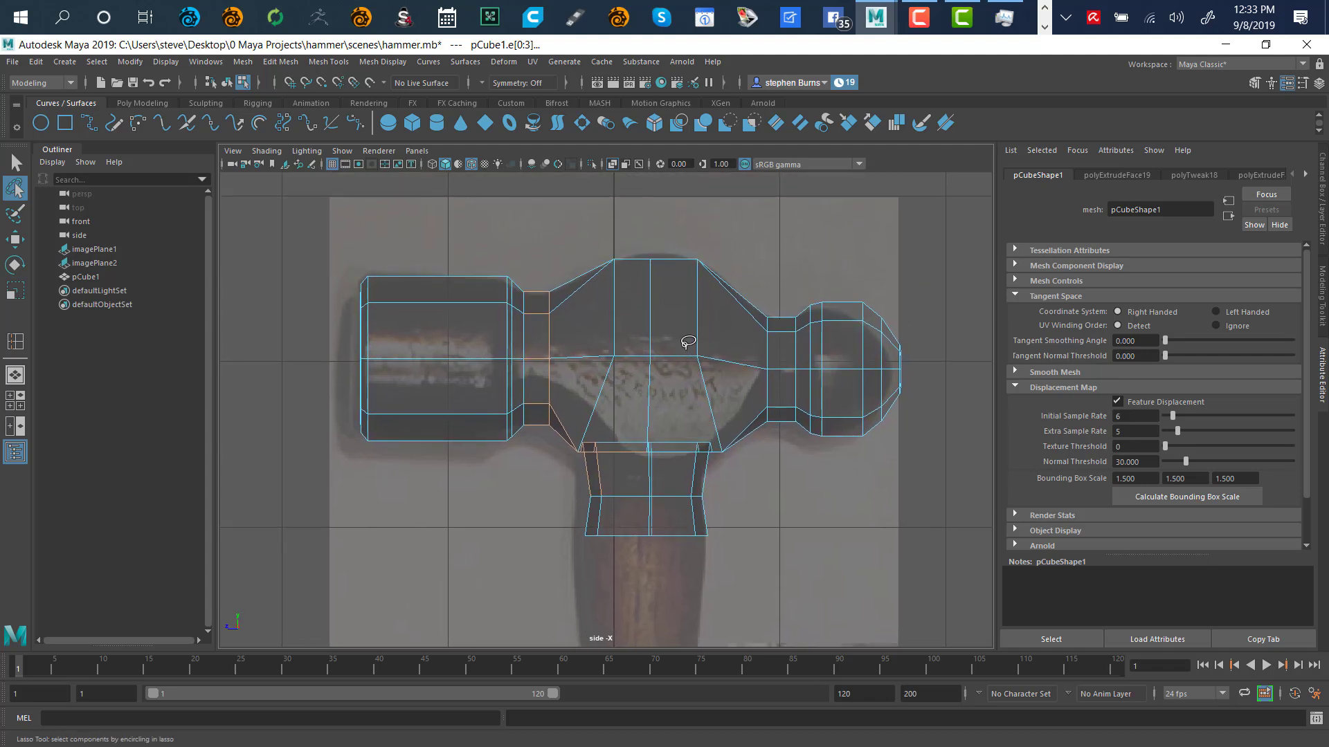
pyautogui.keyDown('alt'); pyautogui.moveTo(626, 371); pyautogui.dragTo(838, 335, button='right'); pyautogui.keyUp('alt')
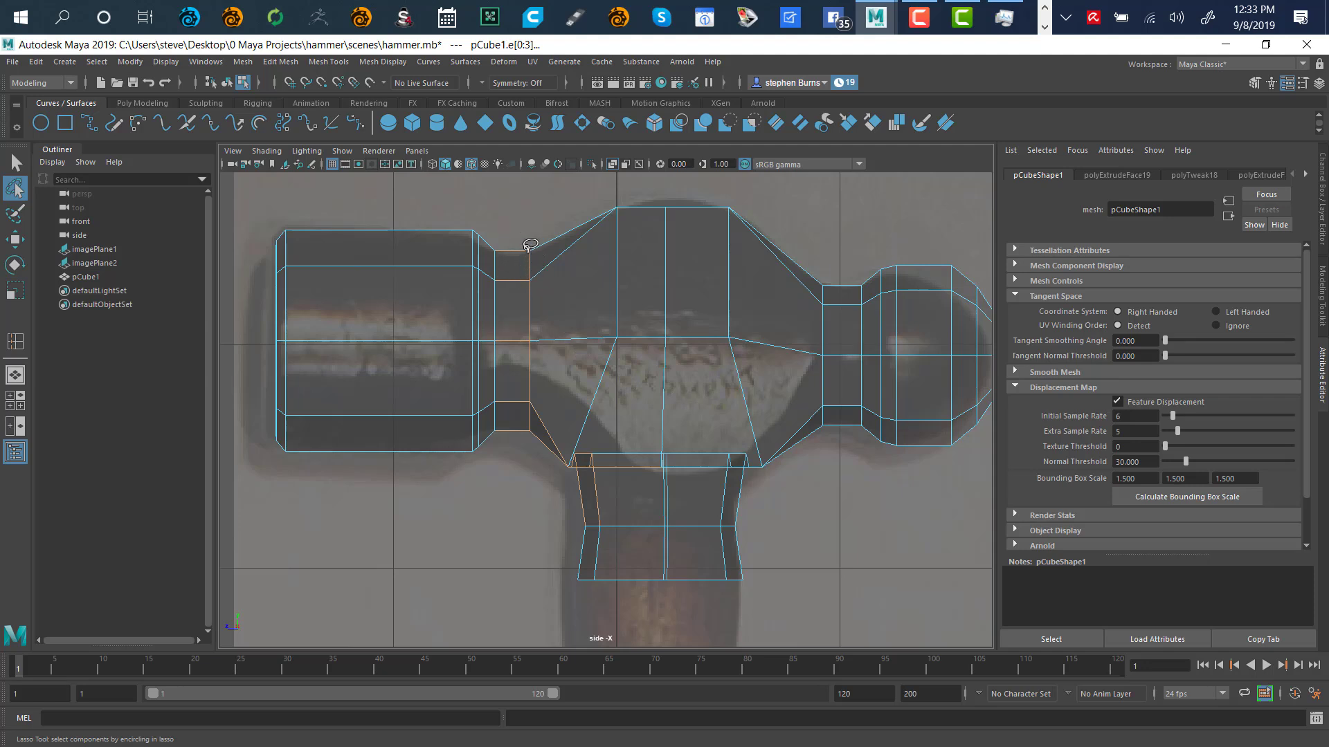
pyautogui.click(533, 224)
pyautogui.rightClick(538, 242)
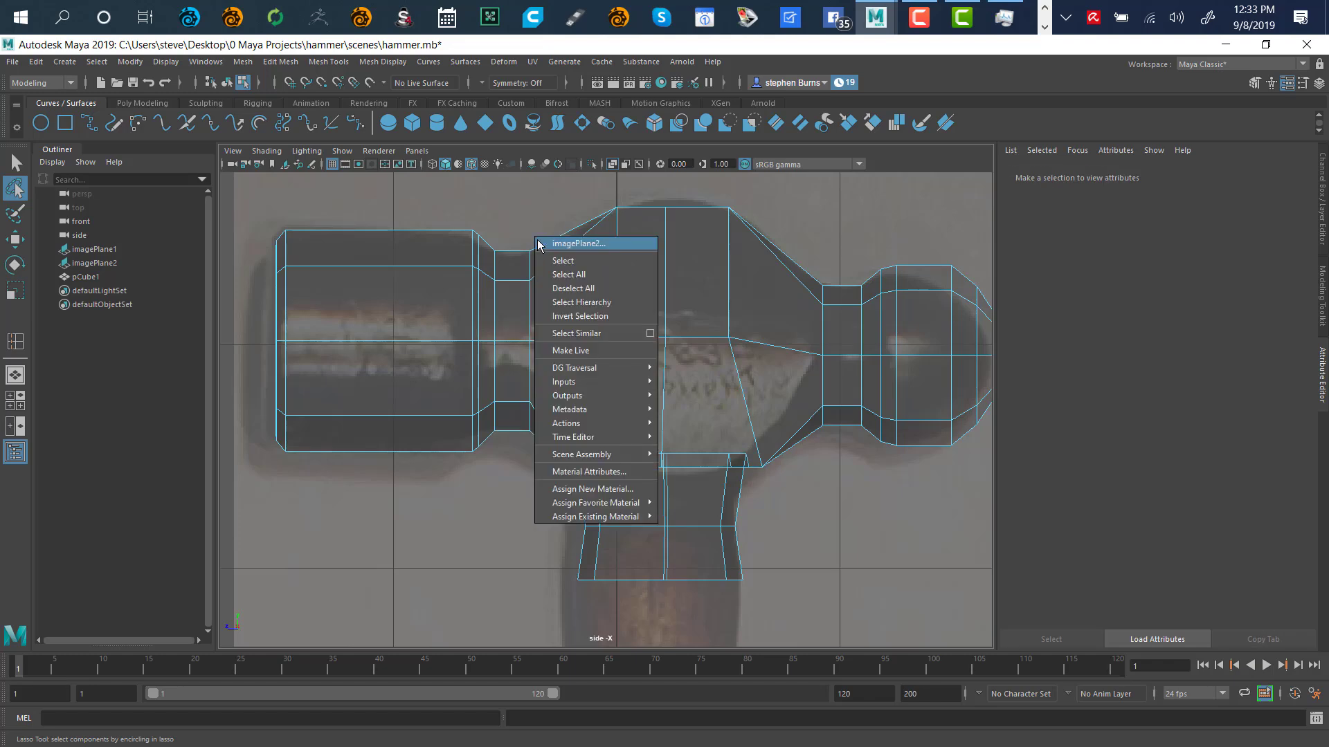
pyautogui.click(526, 237)
# Select the imagePlane2 reference plane and show its attributes
pyautogui.rightClick(828, 509)
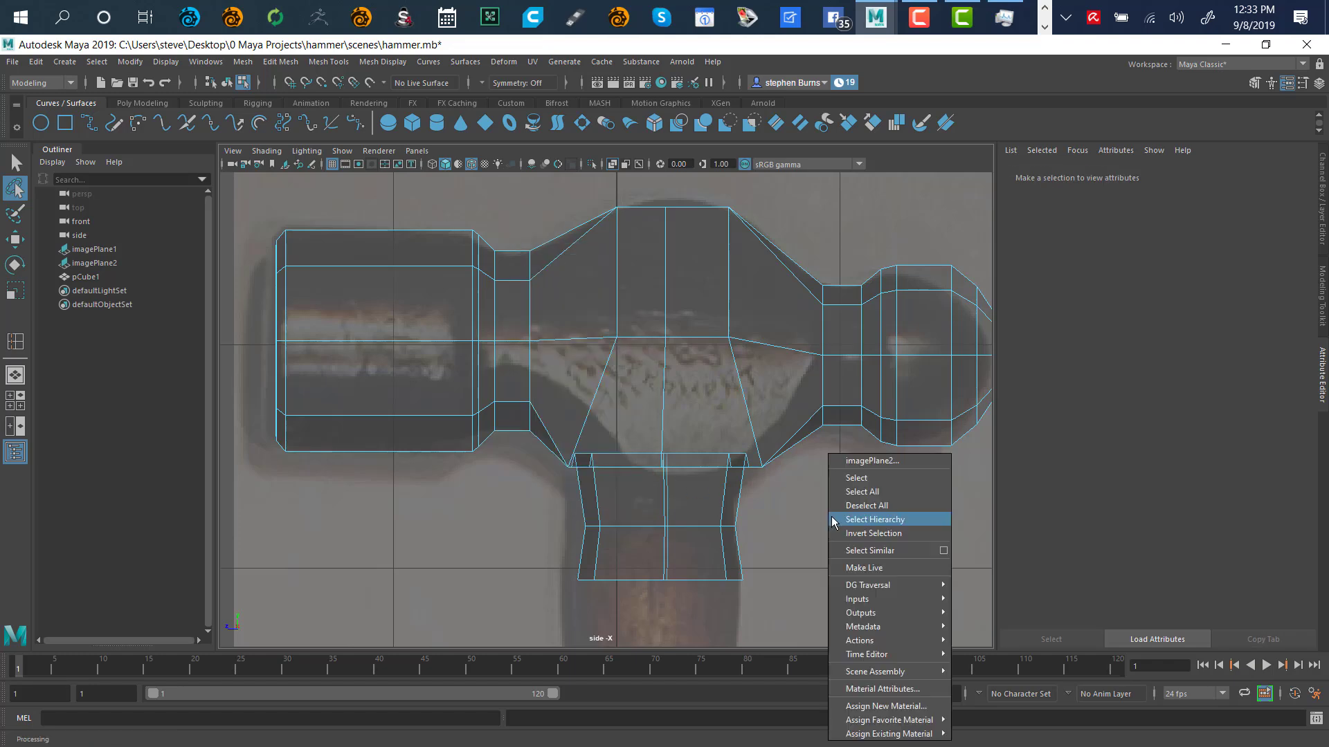
pyautogui.click(817, 518)
pyautogui.rightClick(815, 516)
pyautogui.click(822, 521)
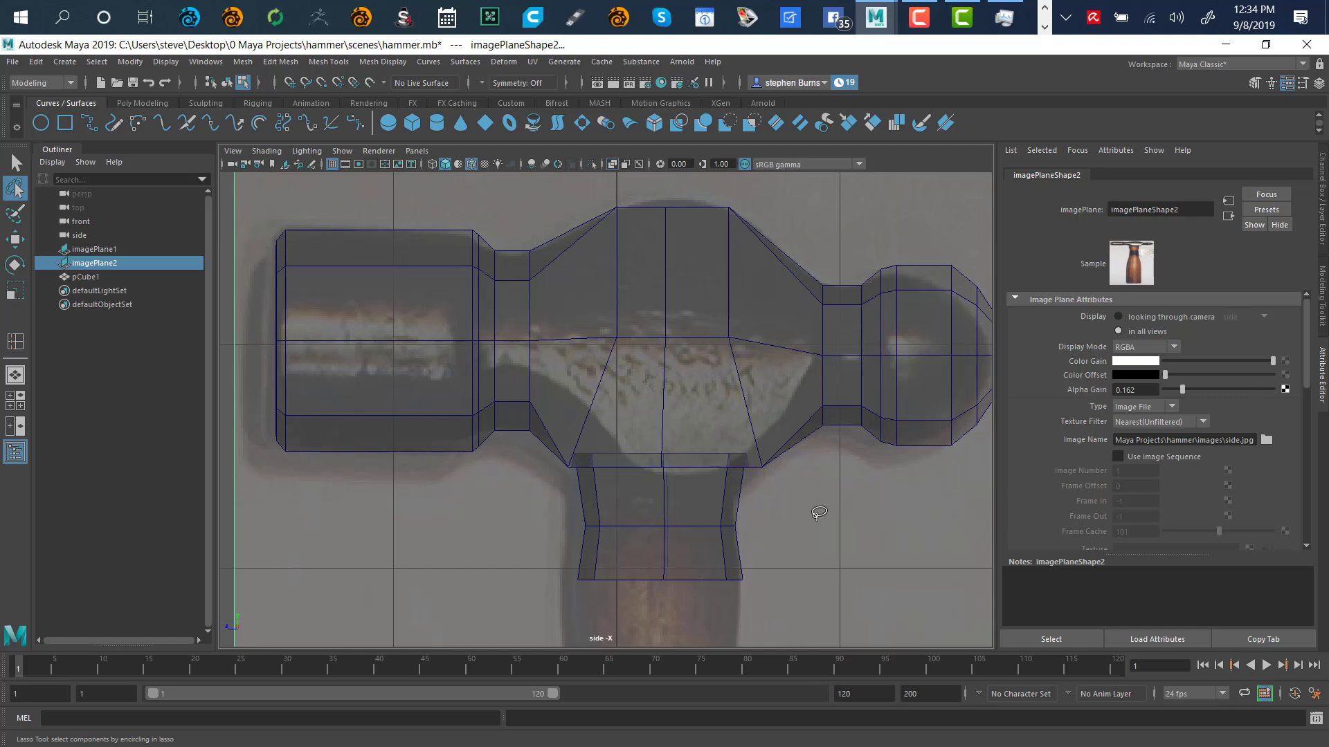
pyautogui.press('q')
pyautogui.rightClick(855, 519)
pyautogui.click(858, 520)
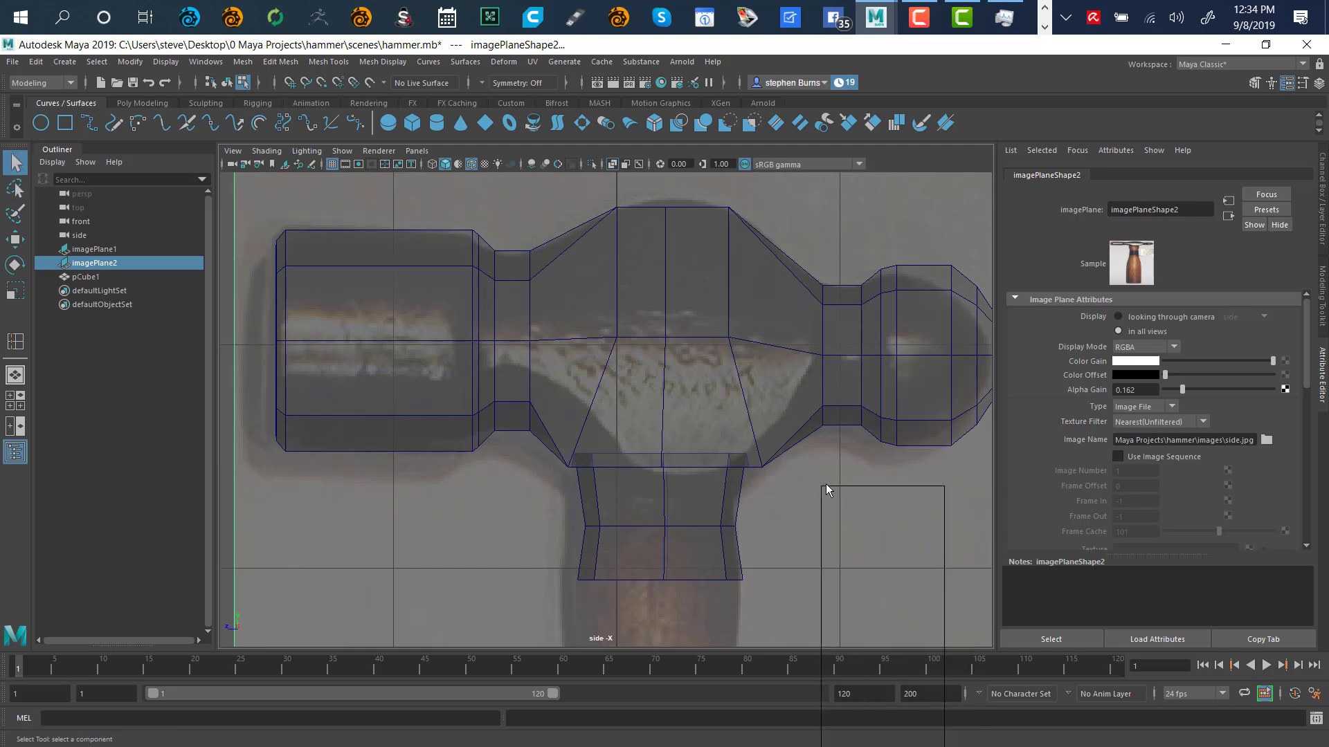
# Lasso the whole hammer mesh and switch to the four-view layout
pyautogui.click(15, 188)
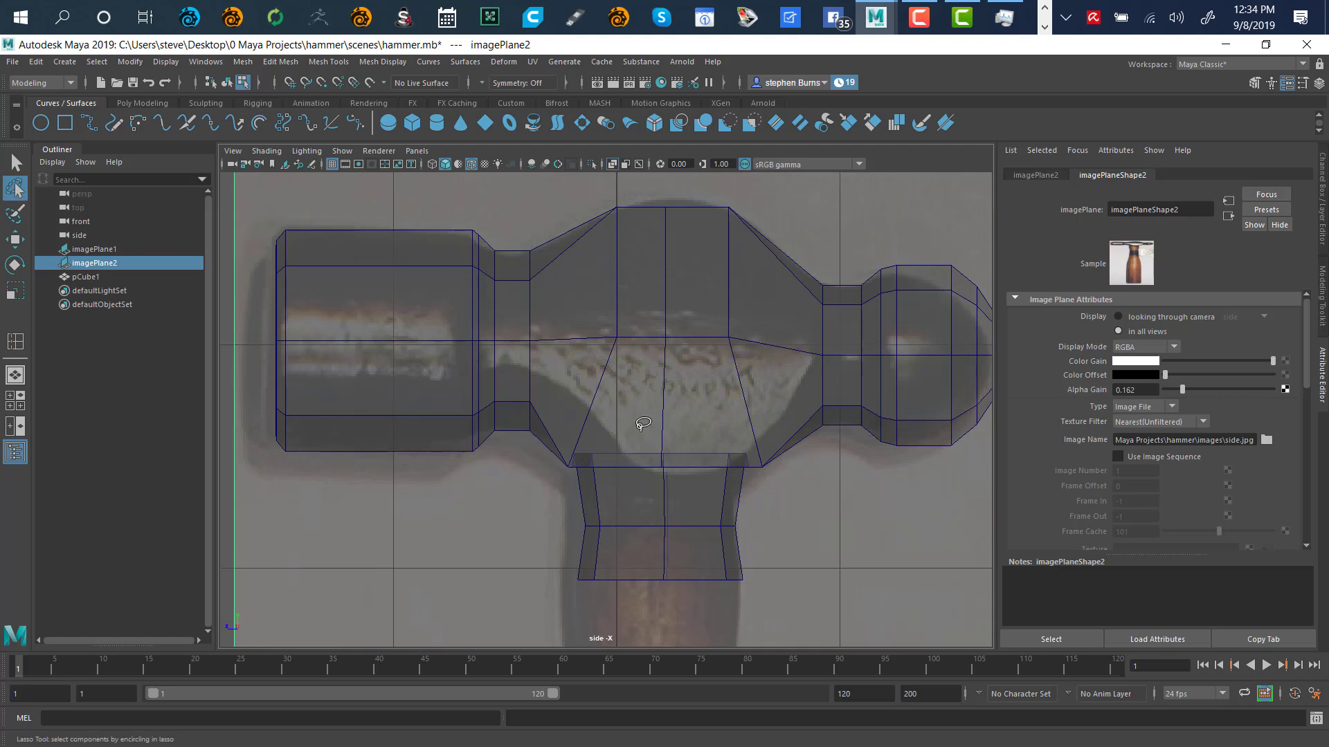
pyautogui.moveTo(643, 424)
pyautogui.mouseDown()
pyautogui.moveTo(574, 188)
pyautogui.moveTo(595, 640)
pyautogui.moveTo(642, 470)
pyautogui.mouseUp()
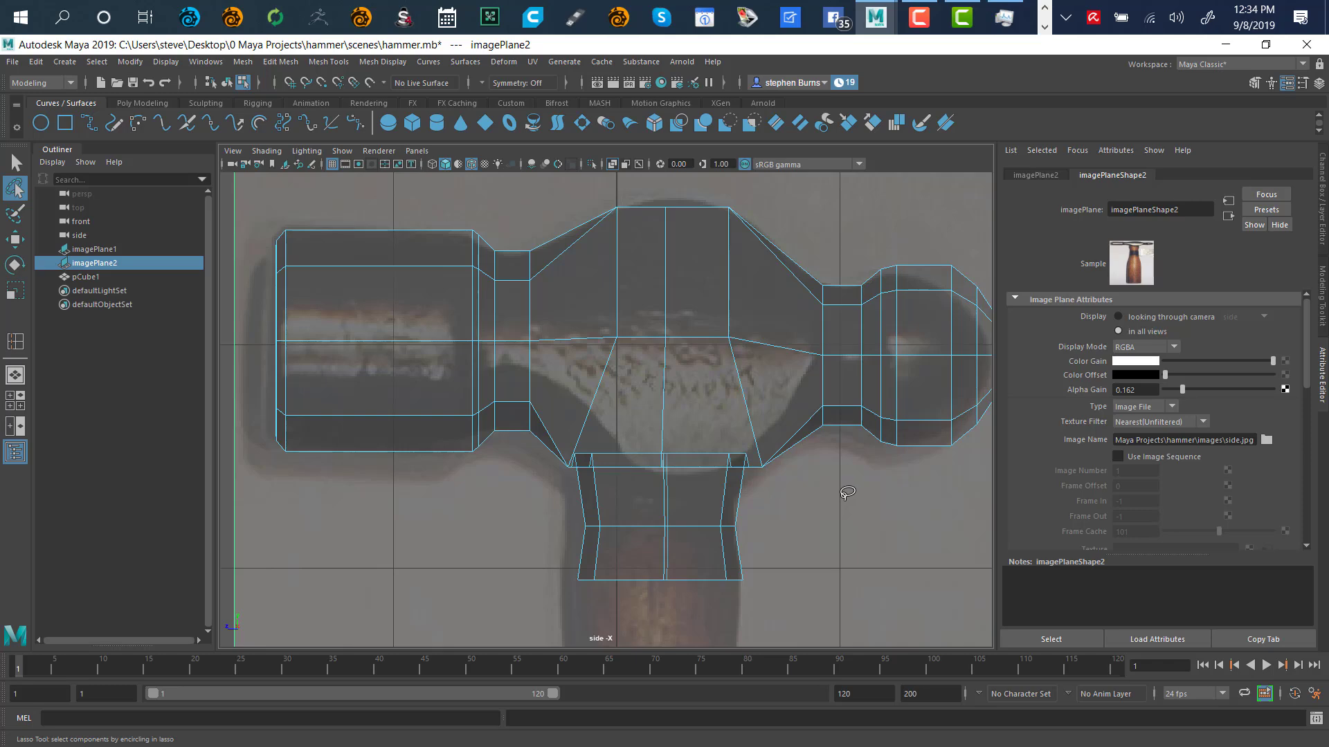
pyautogui.press('space')
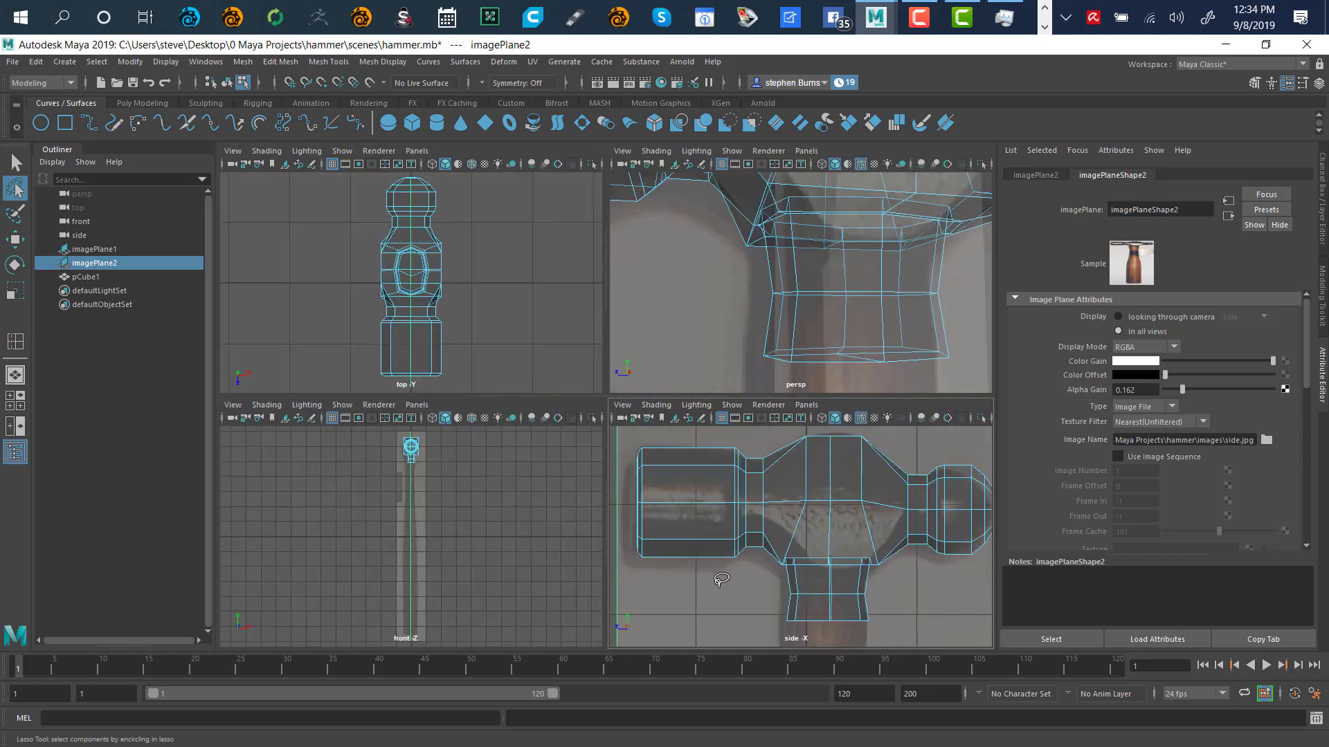
# Check the reference image's context options across the views, then clear the selection
pyautogui.rightClick(721, 580)
pyautogui.click(705, 448)
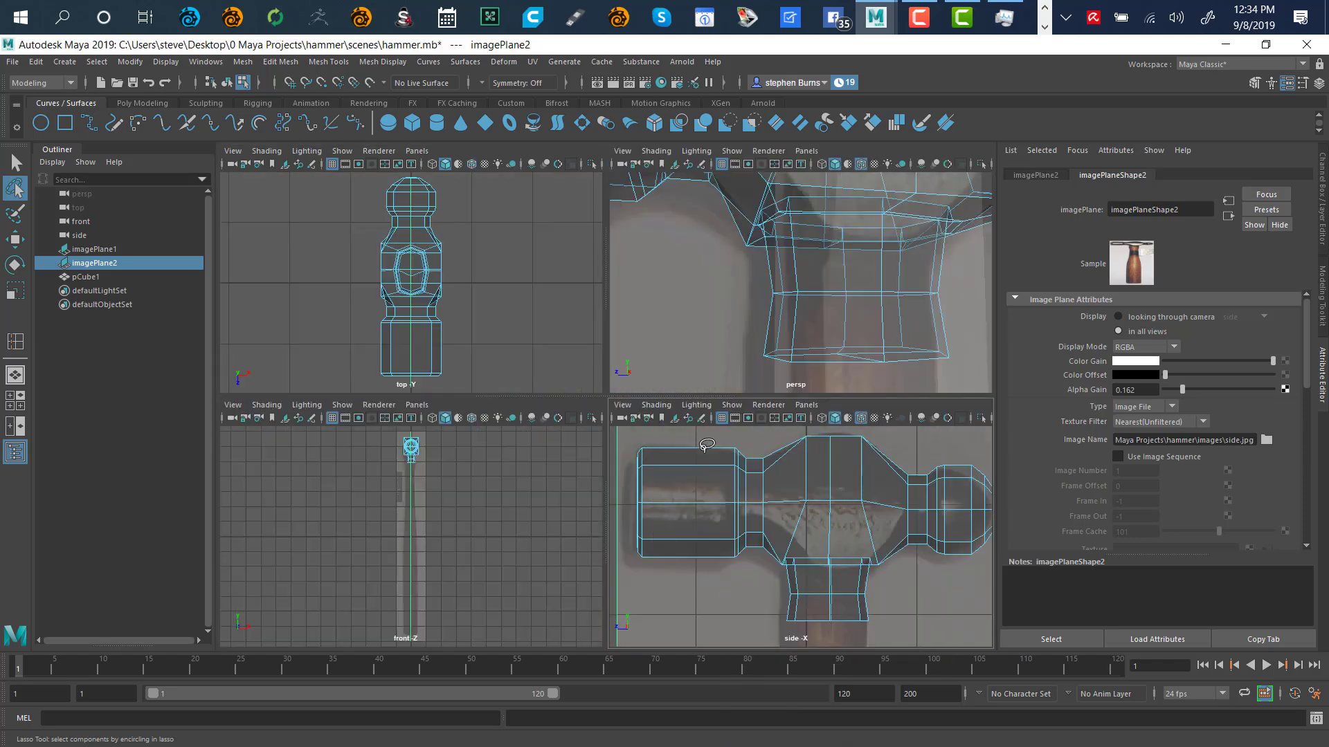
pyautogui.rightClick(651, 364)
pyautogui.click(616, 353)
pyautogui.rightClick(587, 365)
pyautogui.click(583, 354)
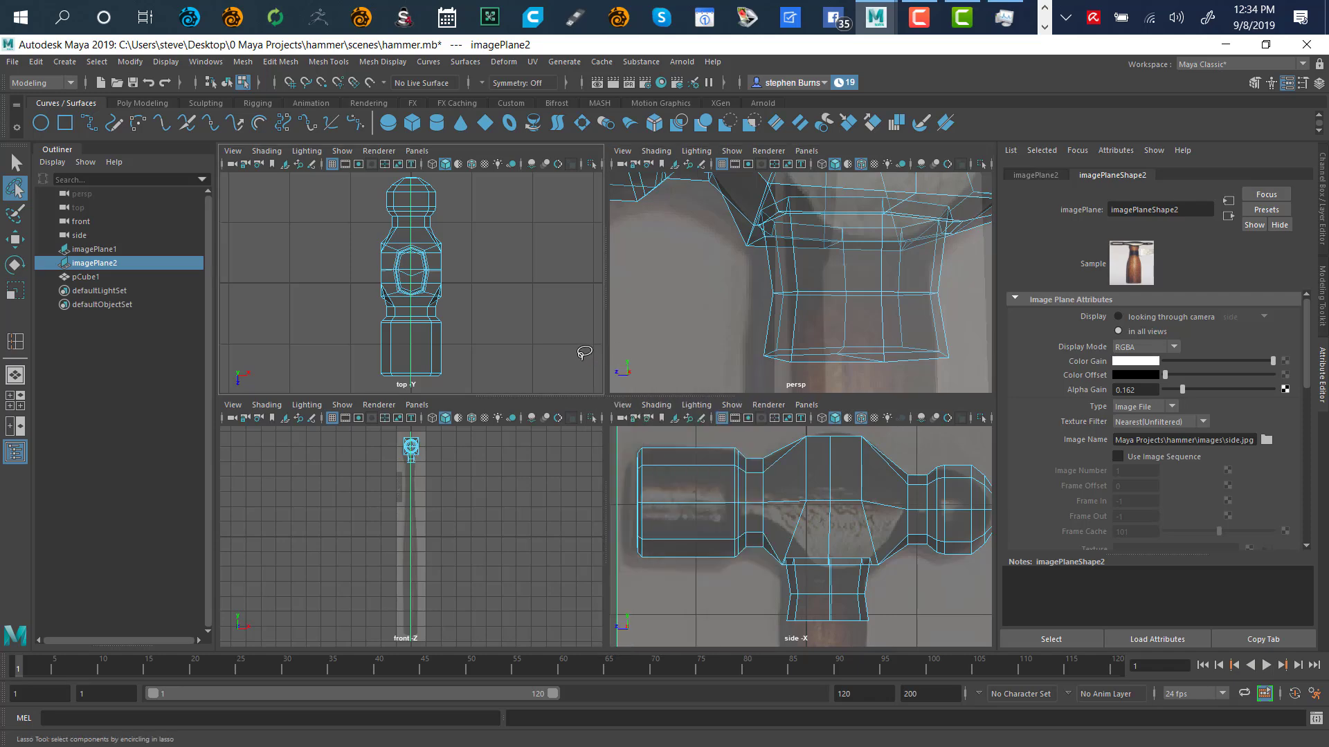
pyautogui.press('q')
pyautogui.rightClick(583, 363)
pyautogui.rightClick(629, 346)
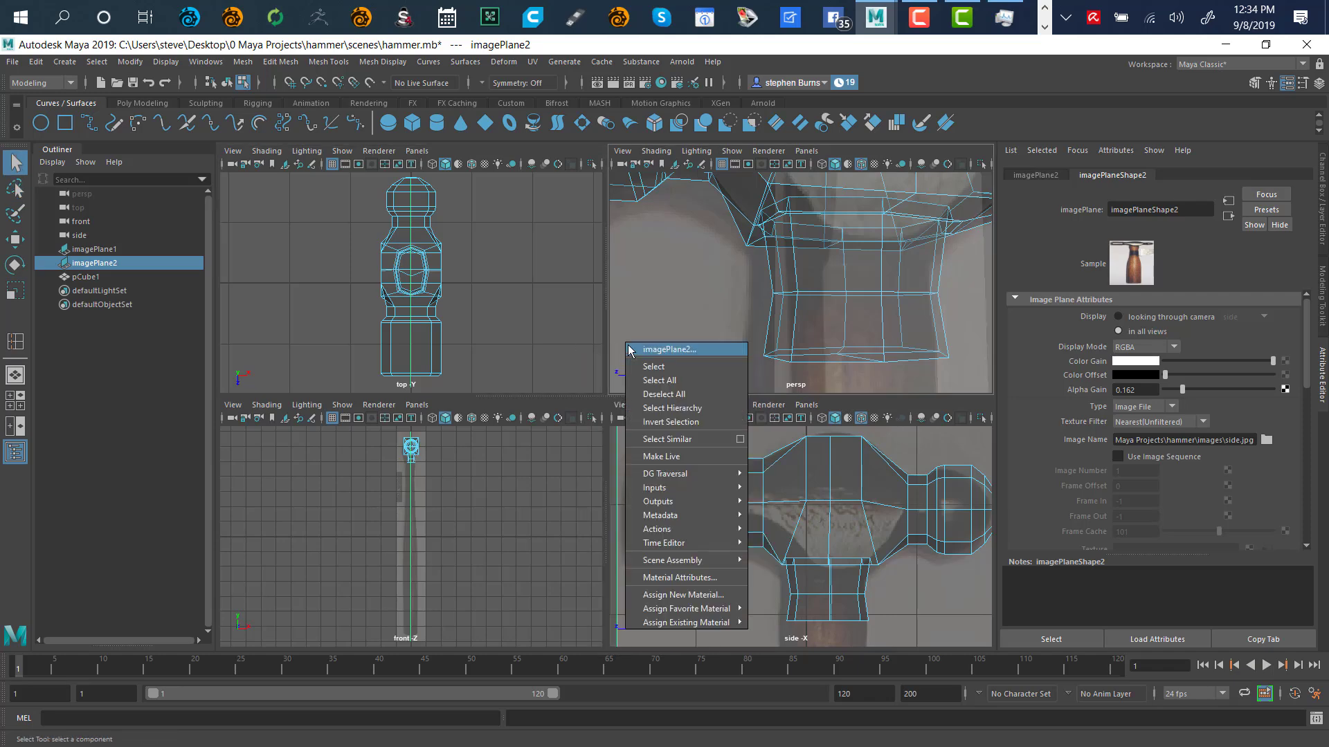
pyautogui.click(711, 285)
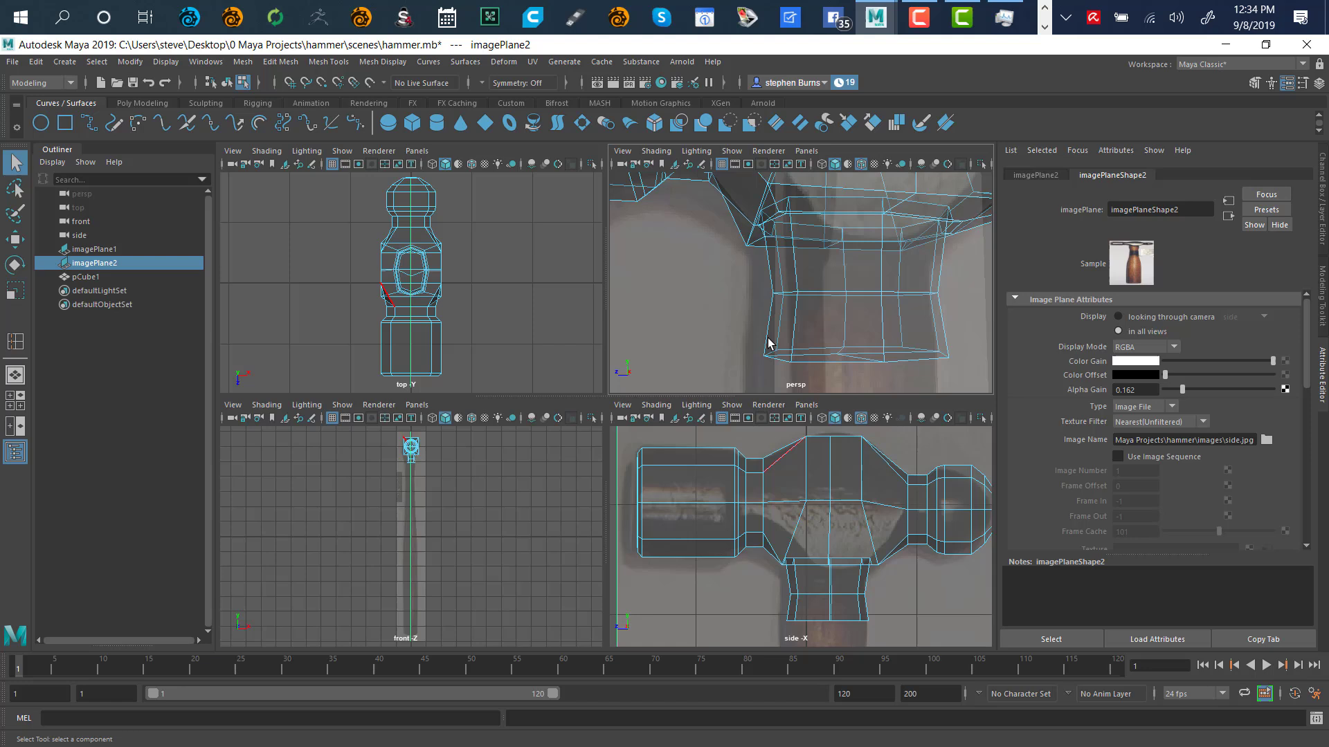
pyautogui.rightClick(738, 371)
pyautogui.click(732, 376)
pyautogui.rightClick(710, 438)
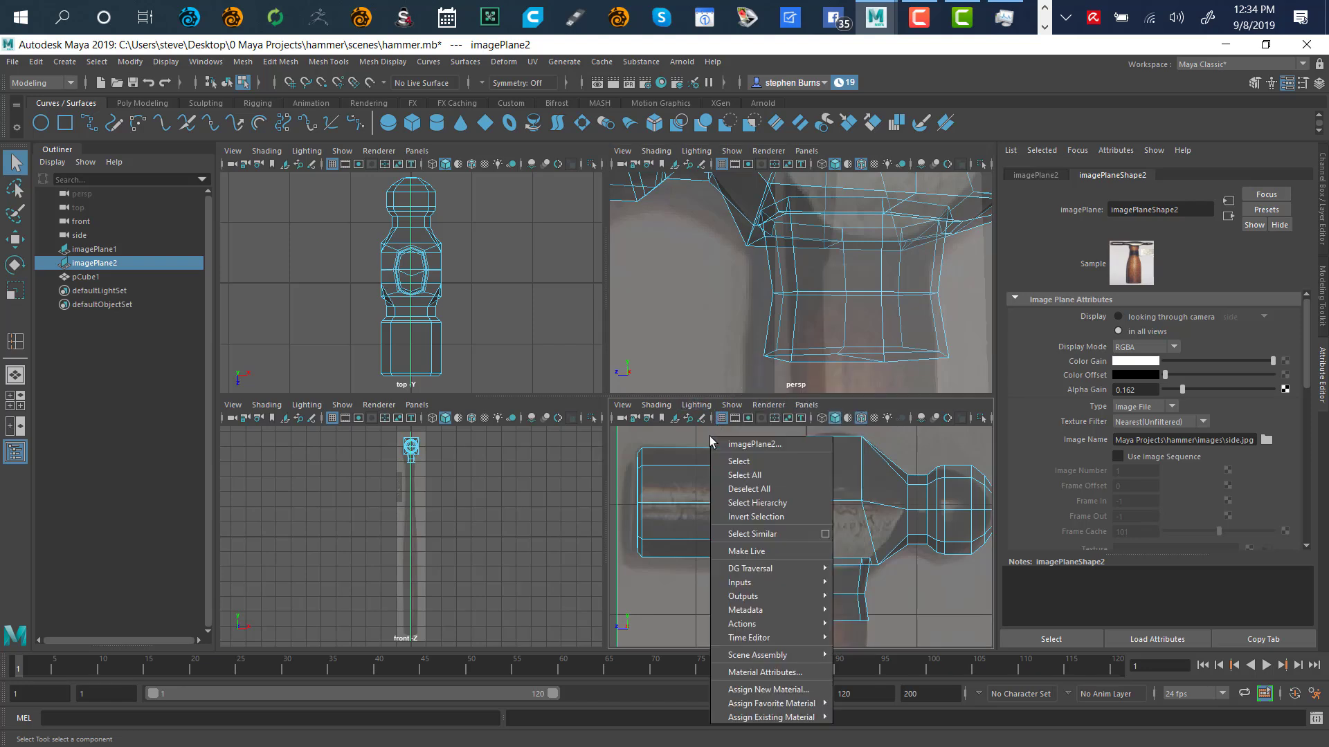
pyautogui.click(708, 435)
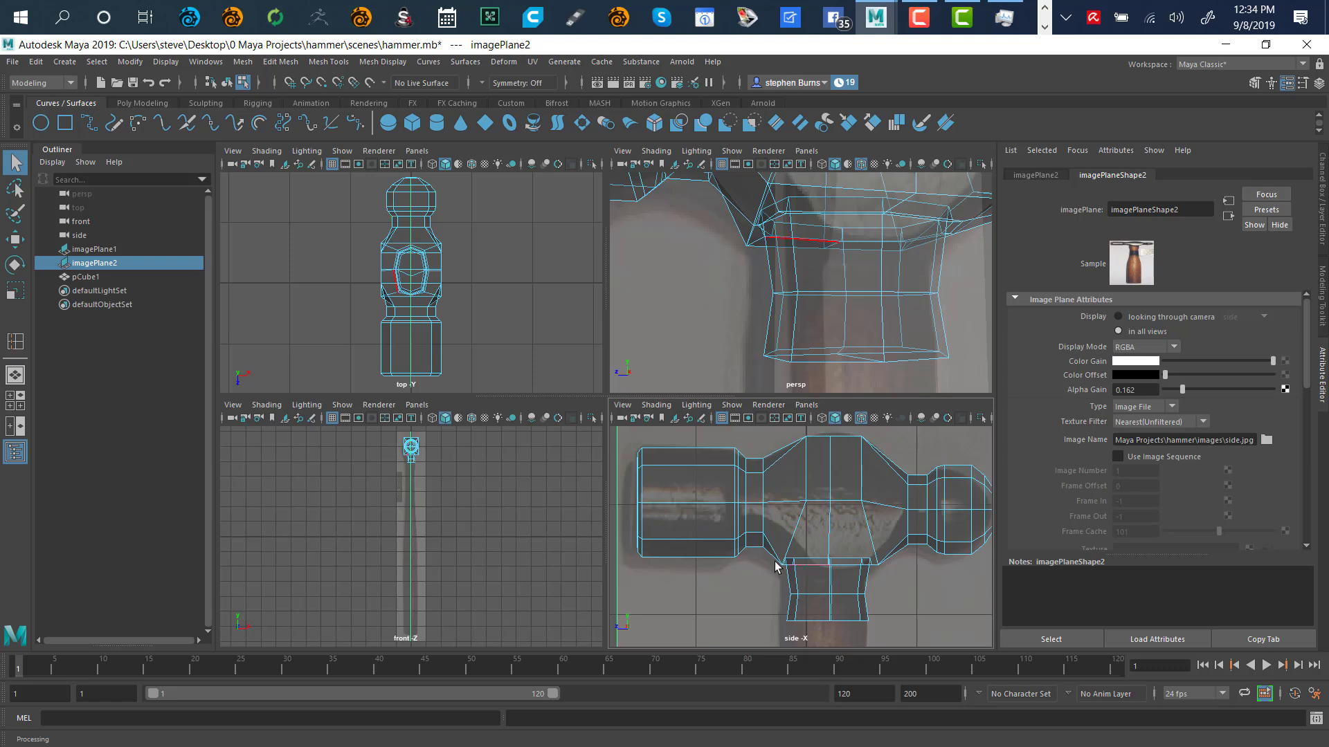
pyautogui.click(755, 572)
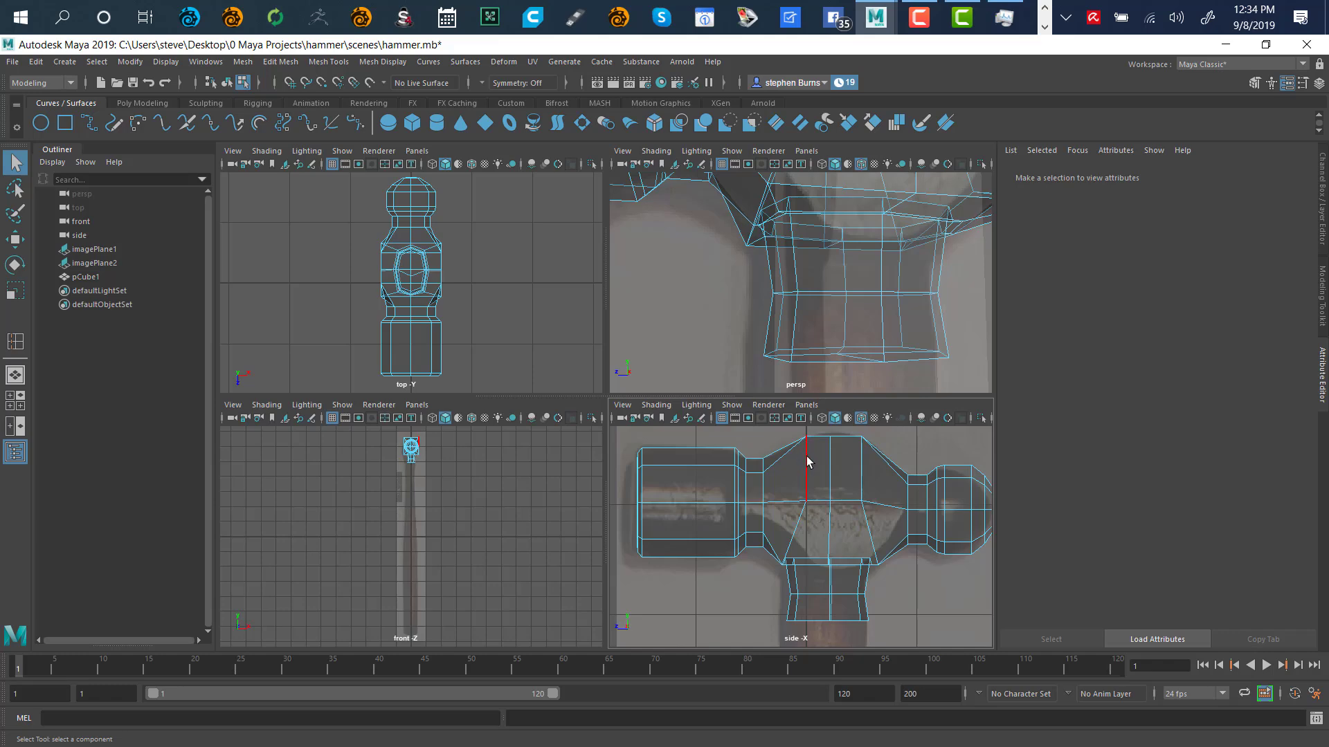
# In the maximized side view, lasso the left head and neck edges and slide them left along X
pyautogui.press('space')
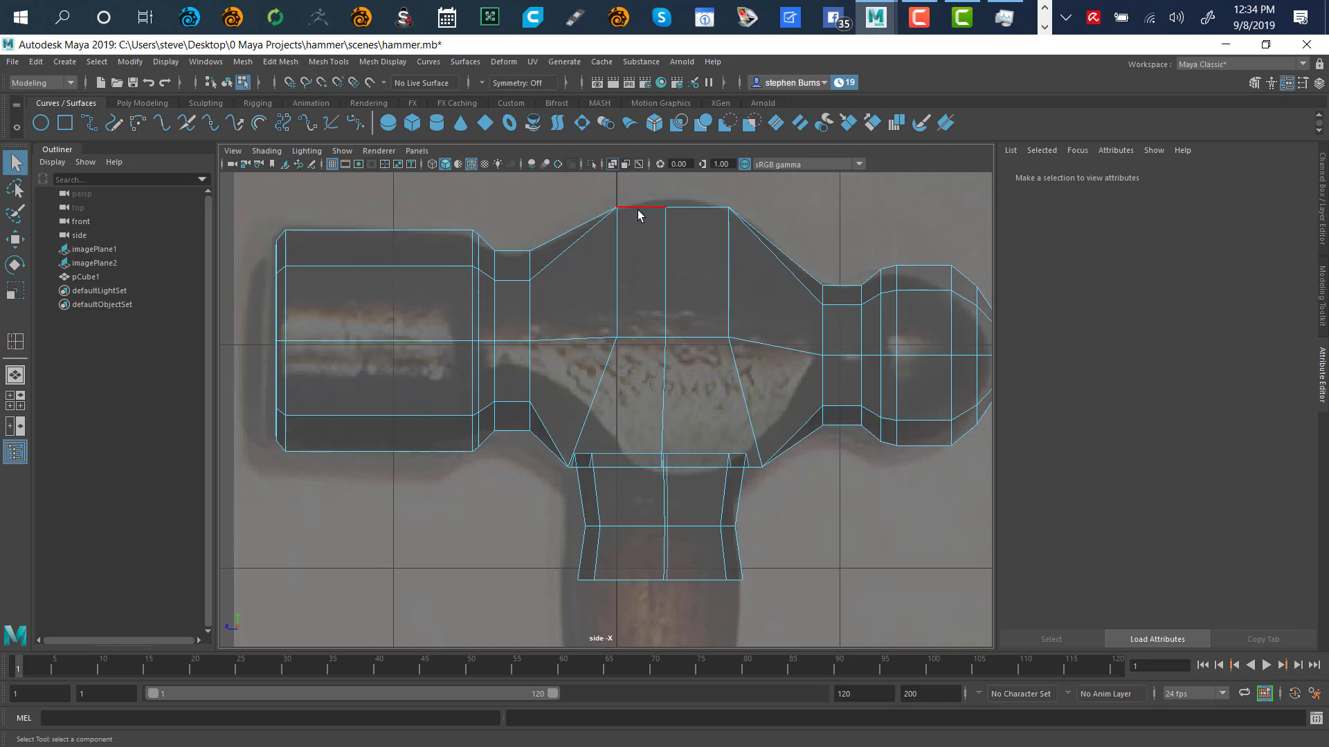
pyautogui.click(15, 188)
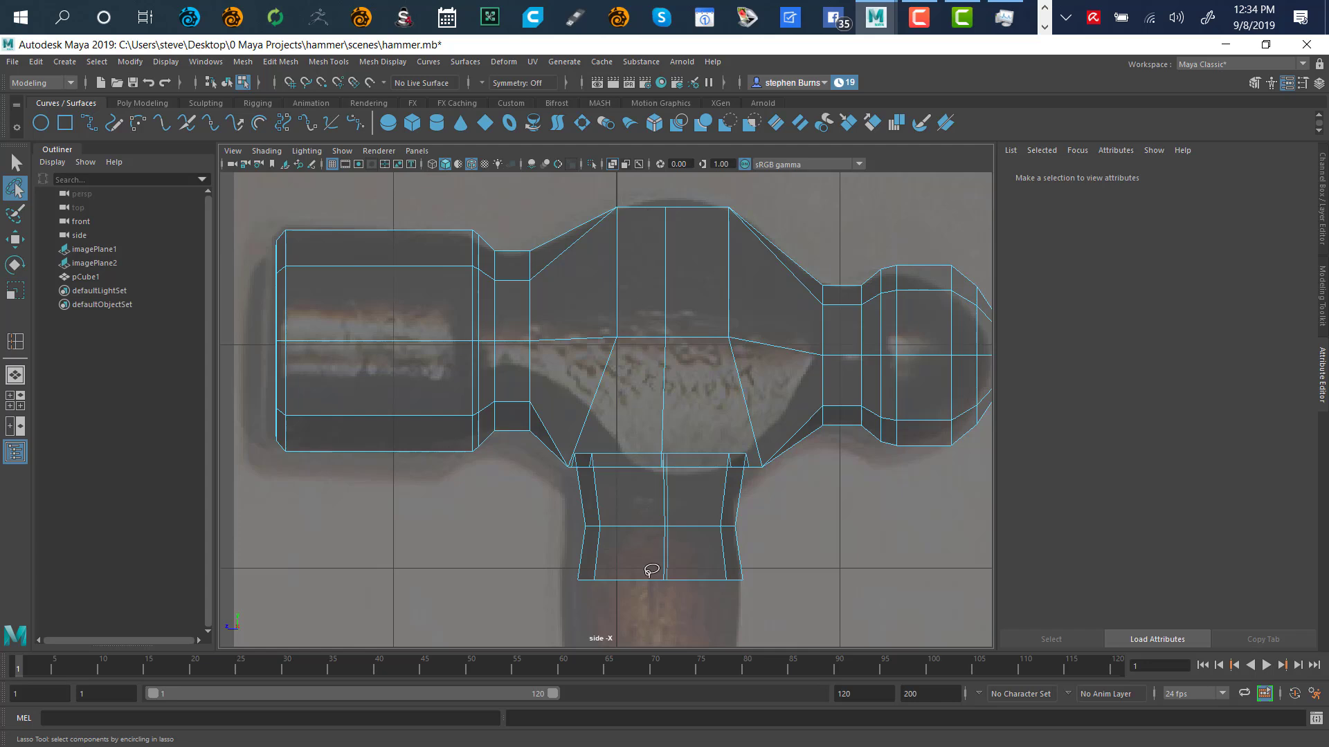
pyautogui.moveTo(638, 599)
pyautogui.mouseDown()
pyautogui.moveTo(649, 211)
pyautogui.moveTo(612, 169)
pyautogui.moveTo(553, 184)
pyautogui.moveTo(518, 222)
pyautogui.moveTo(513, 269)
pyautogui.moveTo(546, 576)
pyautogui.moveTo(598, 666)
pyautogui.mouseUp()
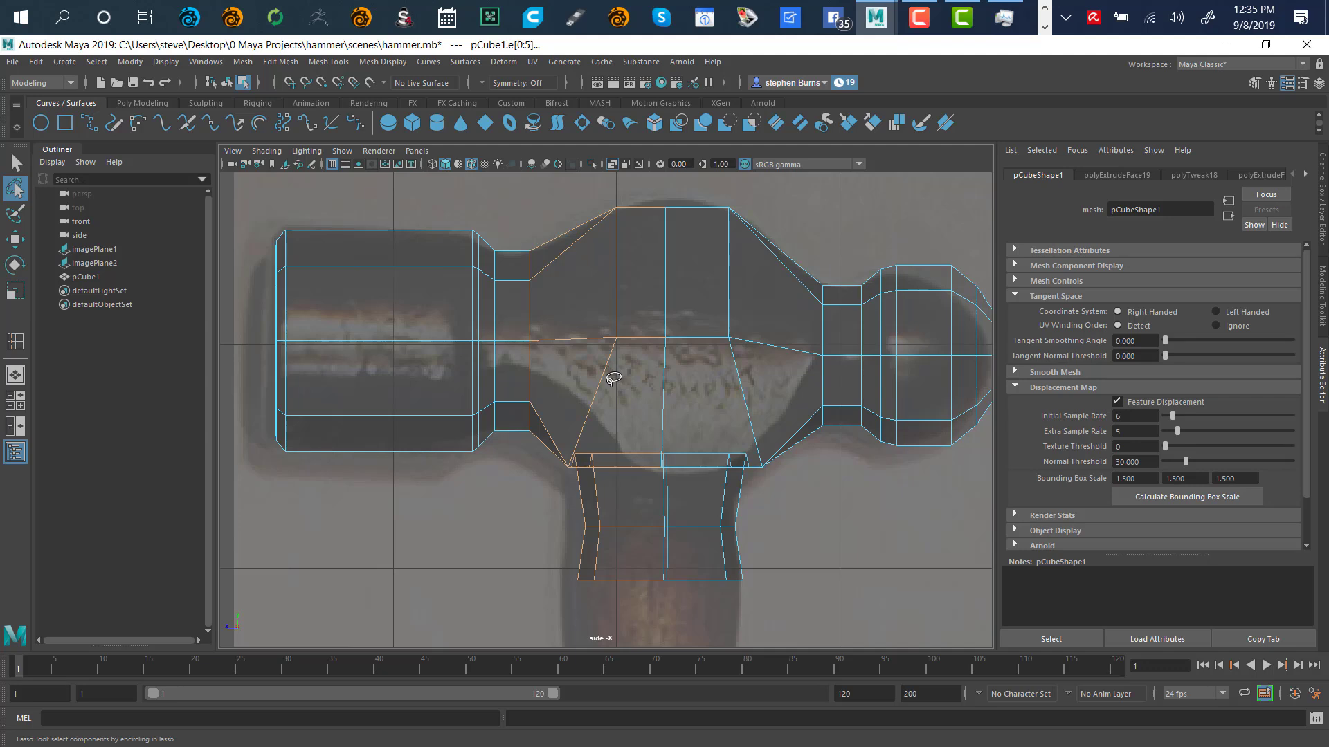
pyautogui.press('w')
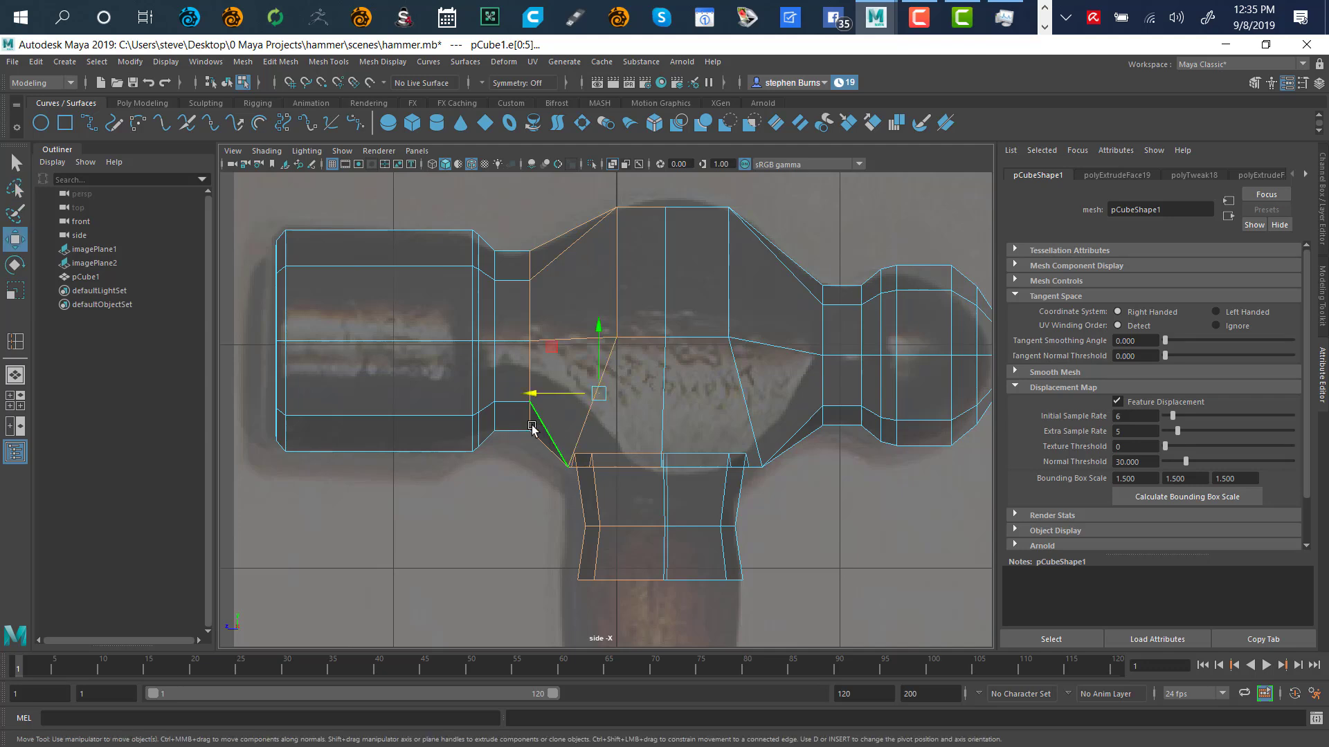
pyautogui.moveTo(531, 393); pyautogui.dragTo(522, 404)
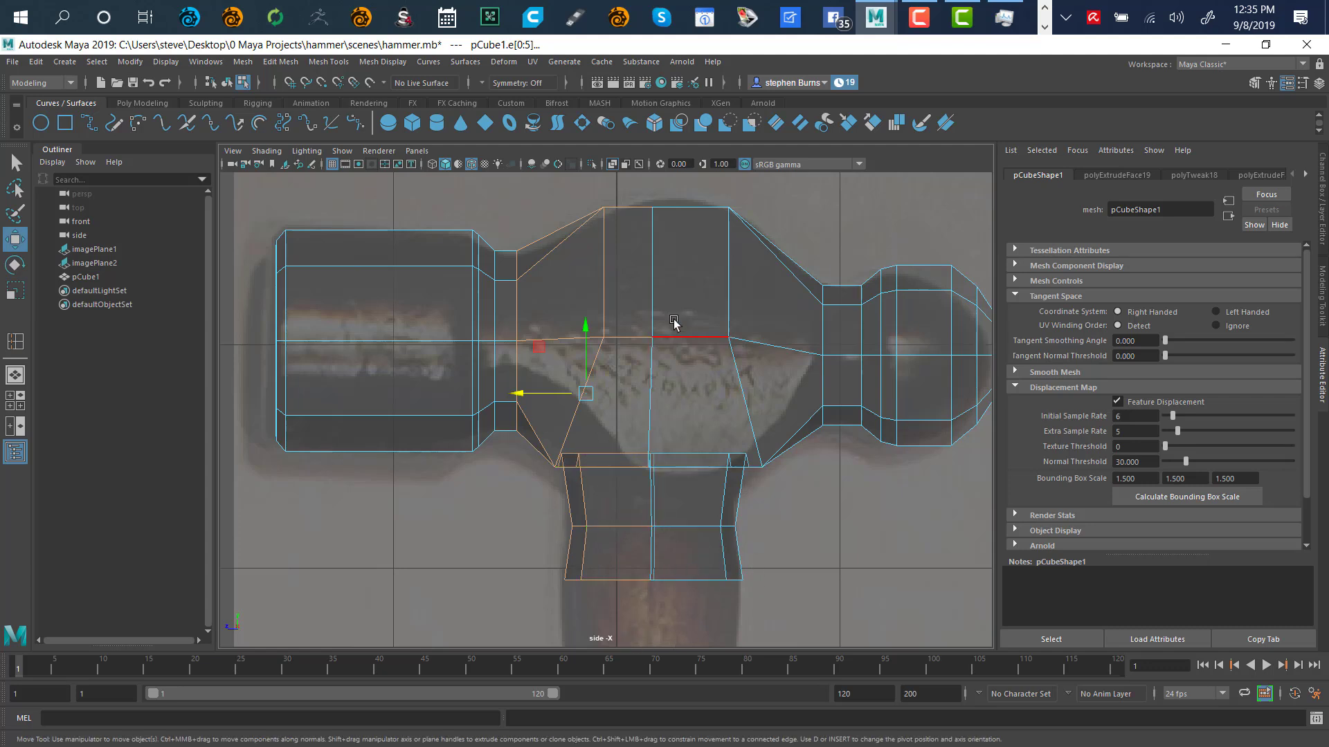
pyautogui.click(849, 235)
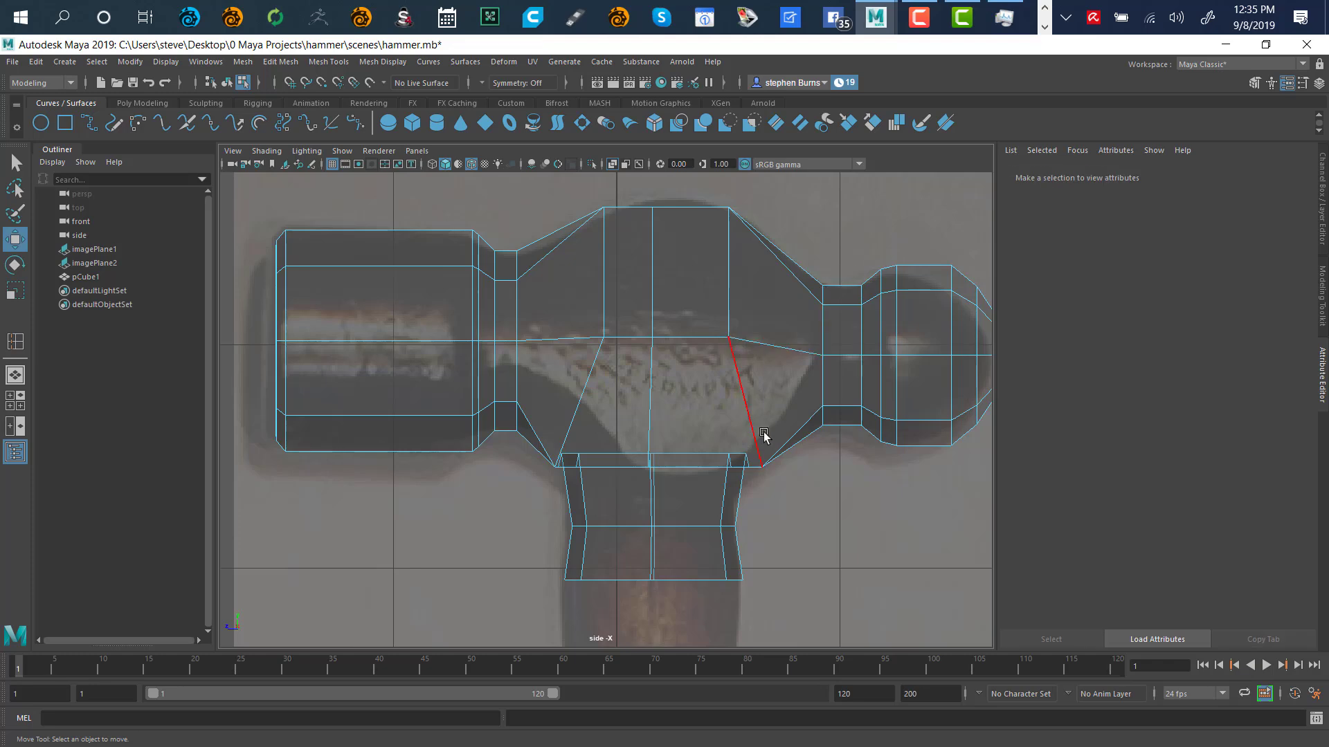
pyautogui.press('space')
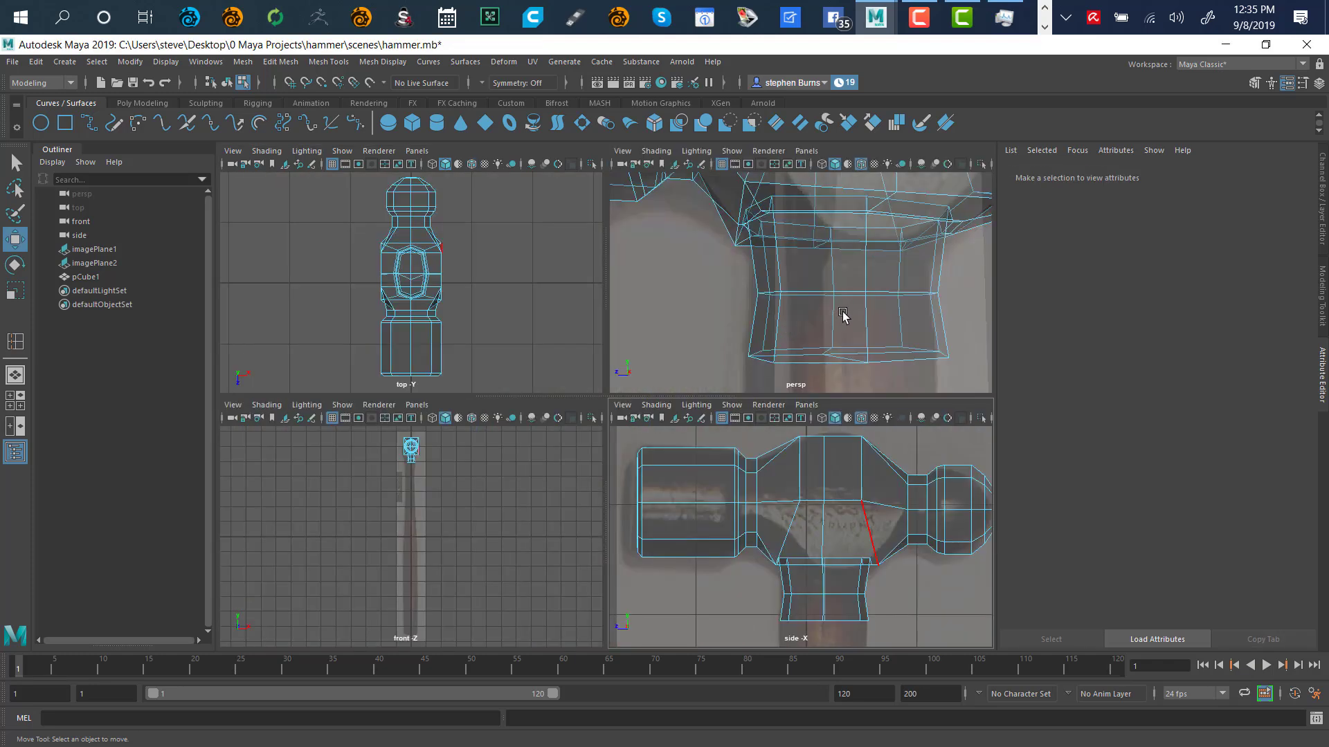
# Maximize the perspective view and orbit in close on the underside of the hammer's neck
pyautogui.press('space')
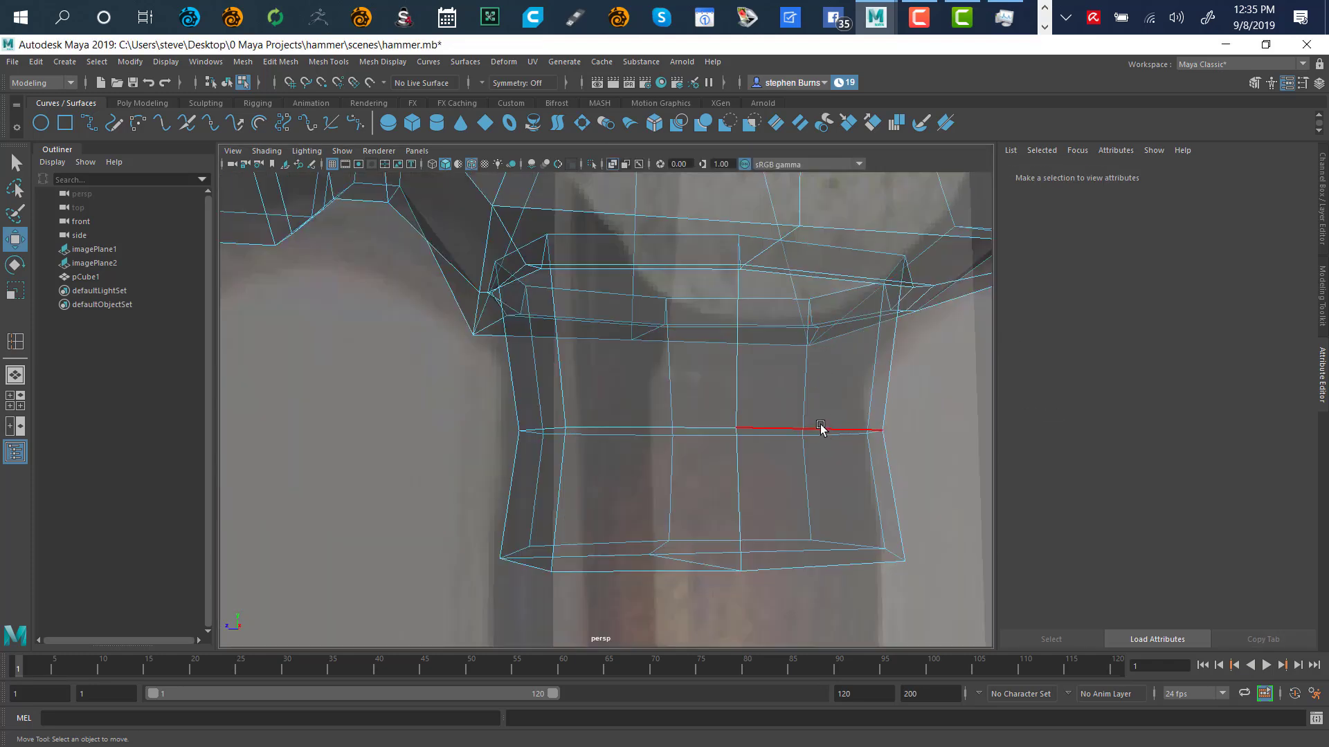
pyautogui.press('a')
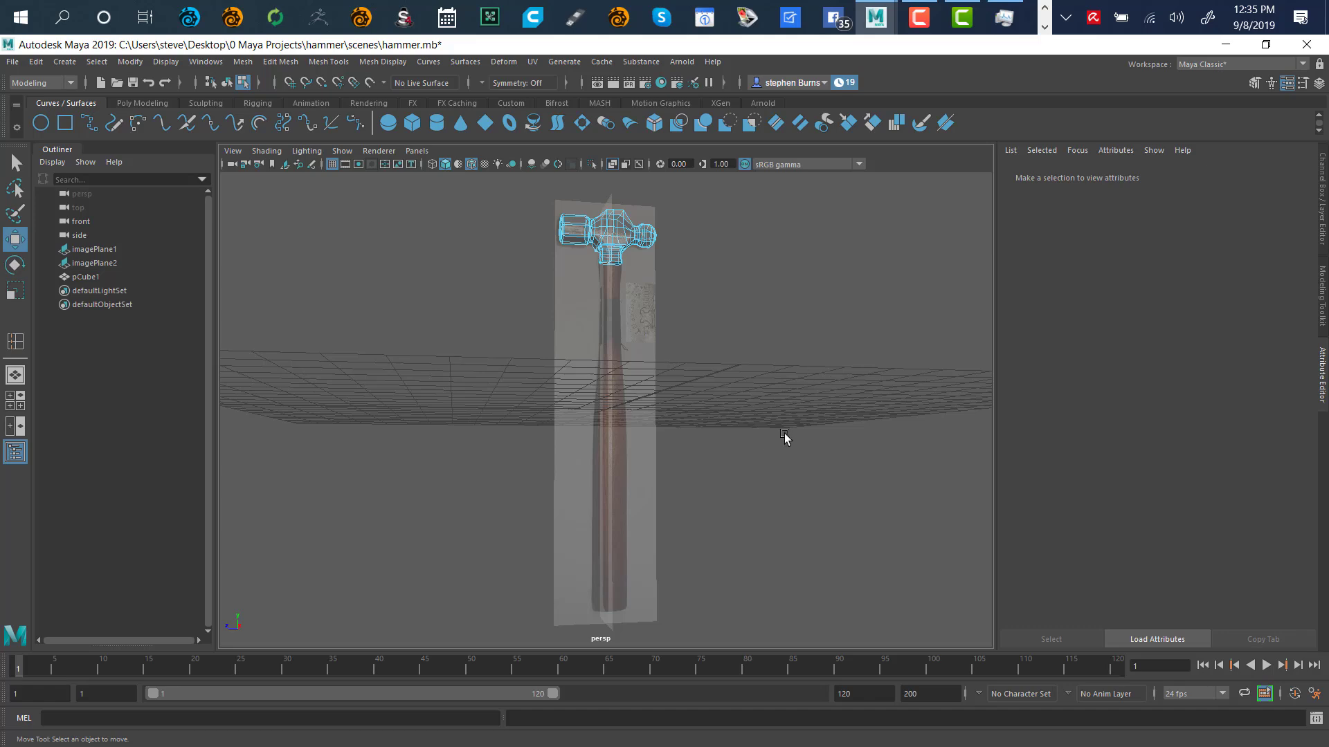
pyautogui.keyDown('alt'); pyautogui.moveTo(780, 281); pyautogui.dragTo(980, 374, button='right'); pyautogui.keyUp('alt')
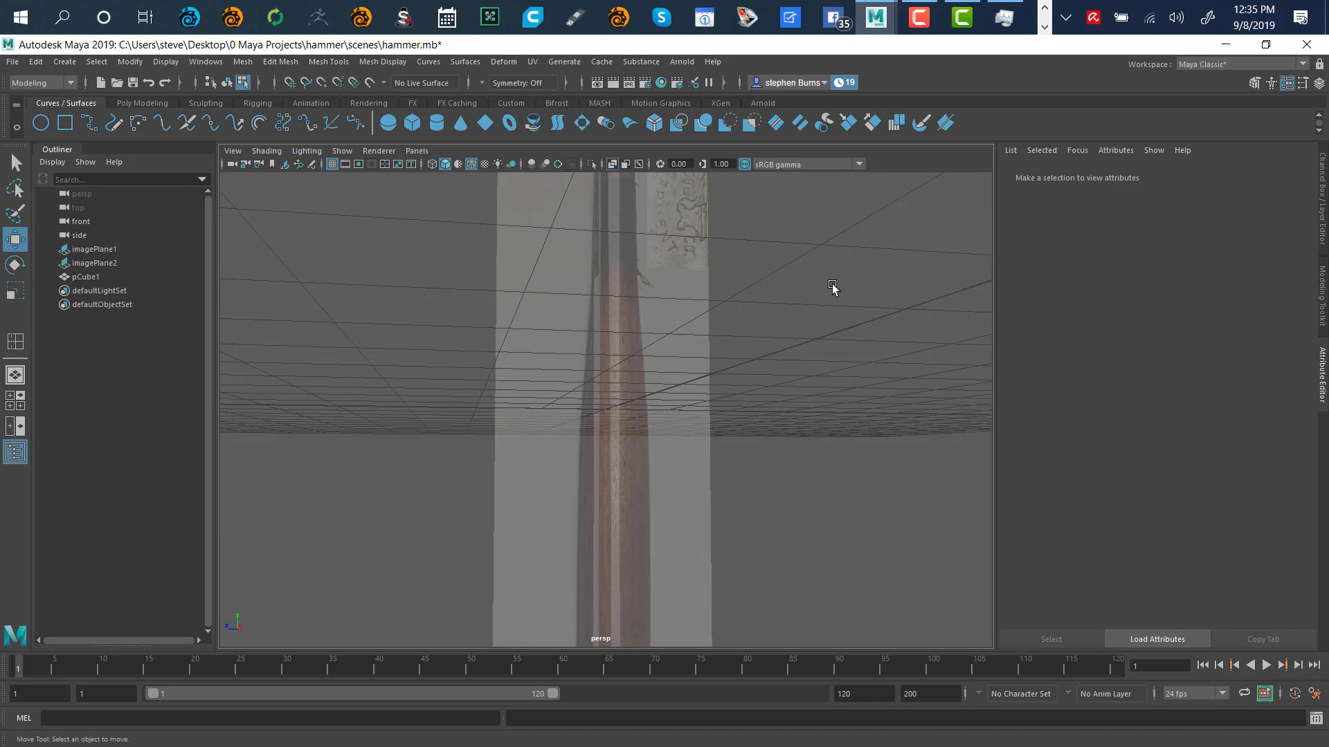
pyautogui.keyDown('alt'); pyautogui.moveTo(834, 287); pyautogui.dragTo(860, 668, button='middle'); pyautogui.keyUp('alt')
pyautogui.keyDown('alt'); pyautogui.moveTo(813, 393); pyautogui.dragTo(595, 432); pyautogui.keyUp('alt')
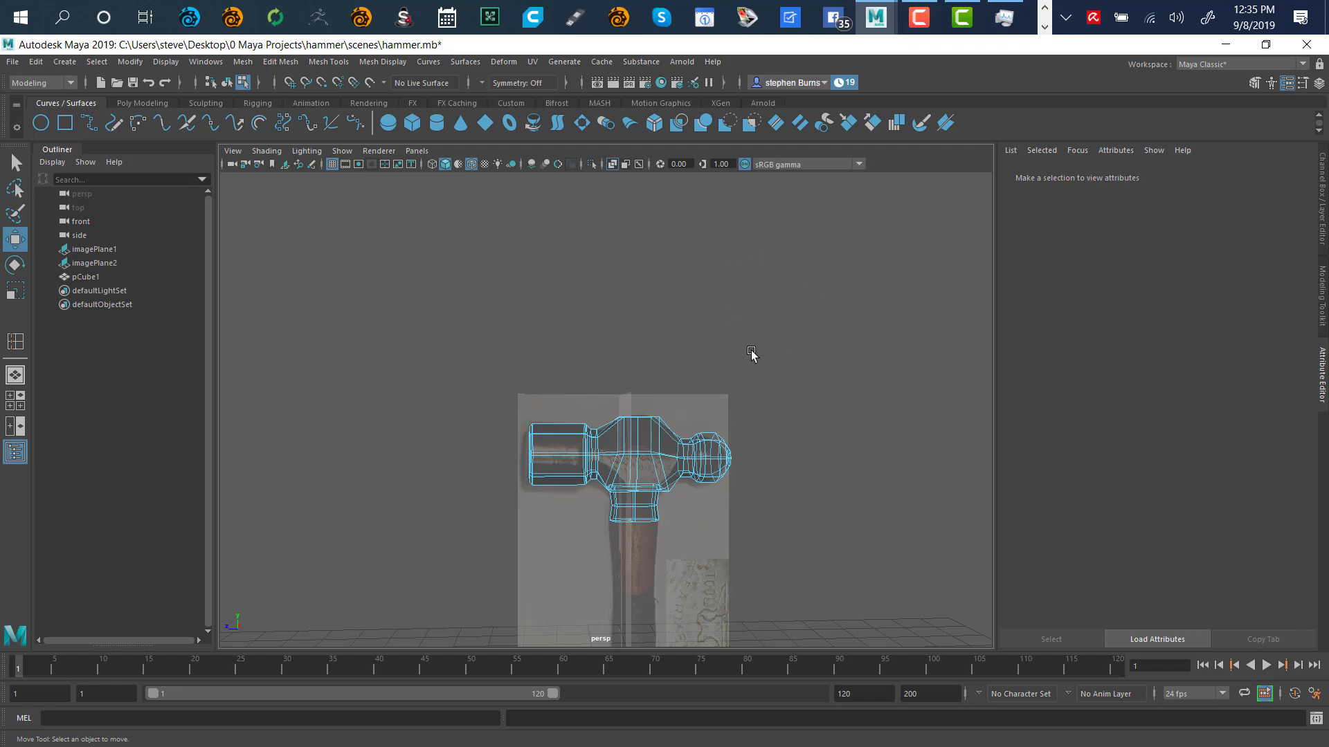
pyautogui.press('space')
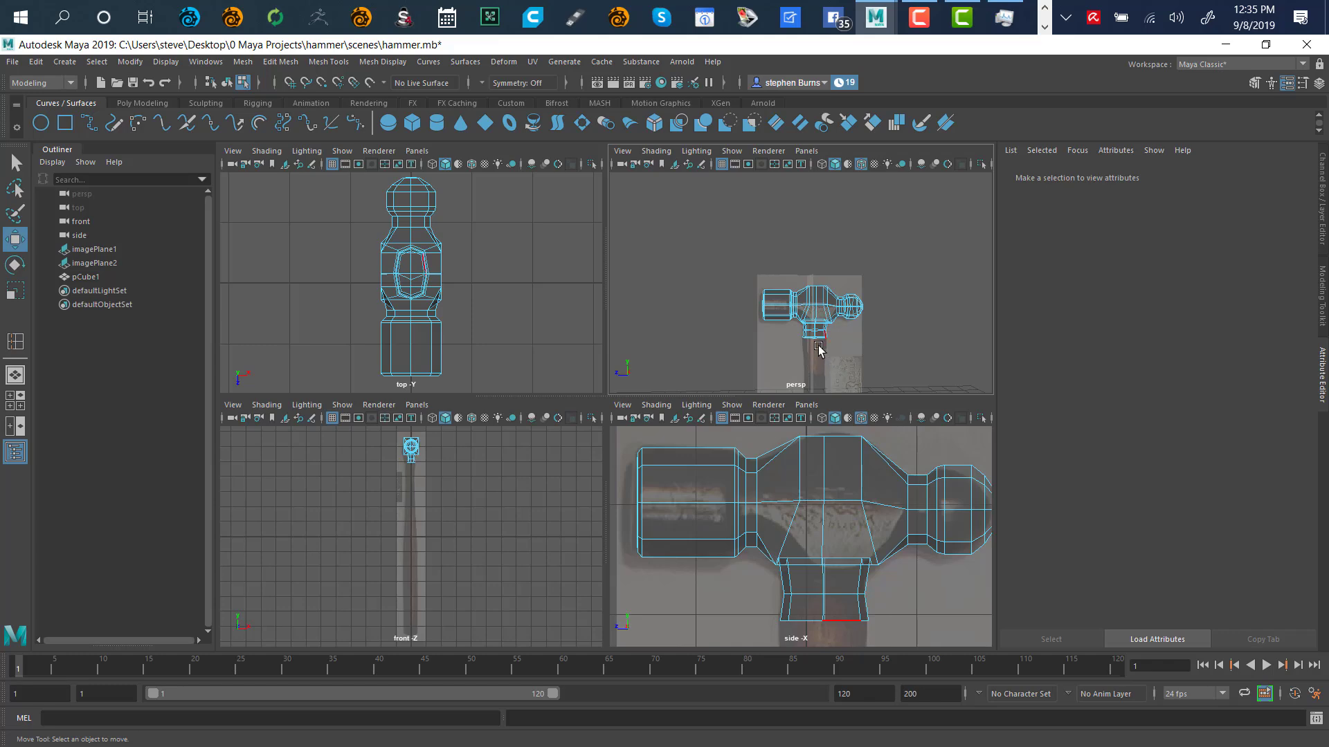
pyautogui.press('space')
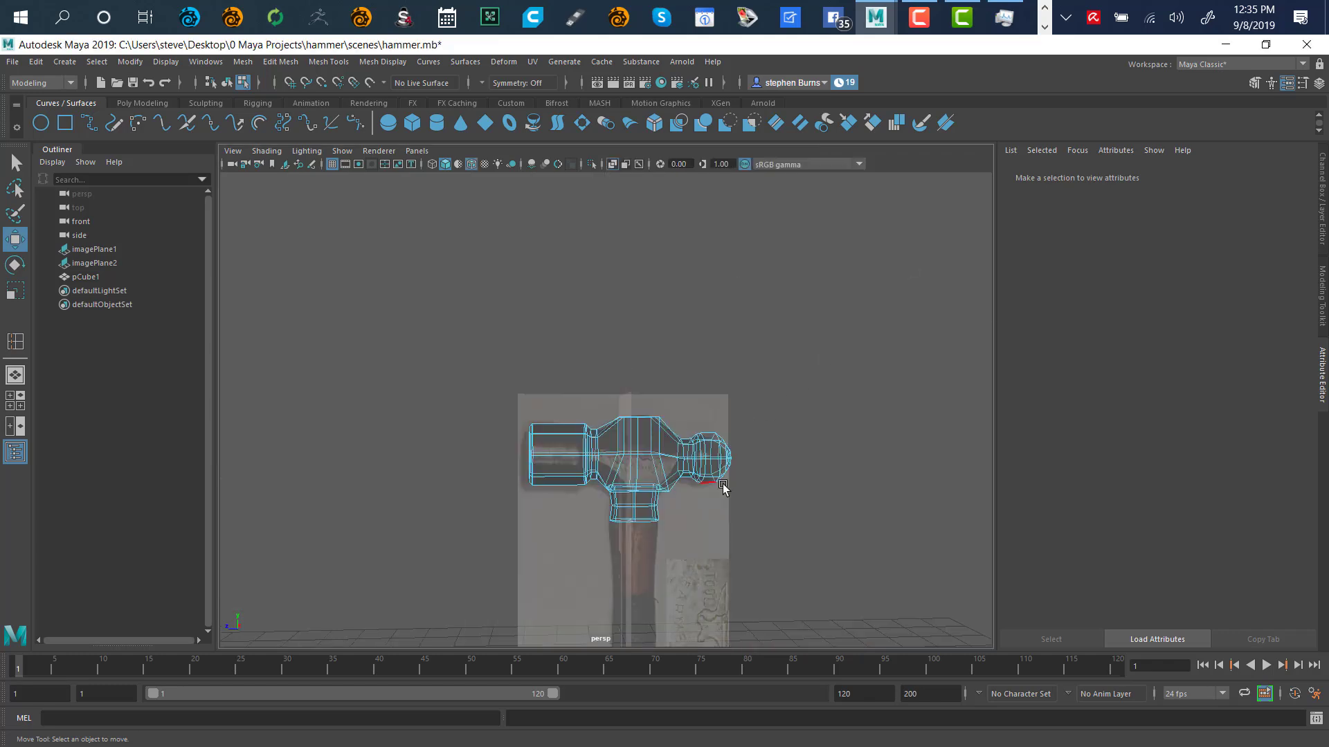
pyautogui.moveTo(720, 500)
pyautogui.keyDown('alt'); pyautogui.mouseDown()
pyautogui.moveTo(765, 430)
pyautogui.moveTo(777, 465)
pyautogui.moveTo(726, 468)
pyautogui.moveTo(726, 507)
pyautogui.mouseUp(); pyautogui.keyUp('alt')
pyautogui.keyDown('alt'); pyautogui.moveTo(753, 427); pyautogui.dragTo(727, 359, button='middle'); pyautogui.keyUp('alt')
pyautogui.keyDown('alt'); pyautogui.moveTo(726, 359); pyautogui.dragTo(908, 370, button='right'); pyautogui.keyUp('alt')
pyautogui.keyDown('alt'); pyautogui.moveTo(921, 354); pyautogui.dragTo(797, 324, button='middle'); pyautogui.keyUp('alt')
pyautogui.keyDown('alt'); pyautogui.moveTo(797, 326); pyautogui.dragTo(608, 395); pyautogui.keyUp('alt')
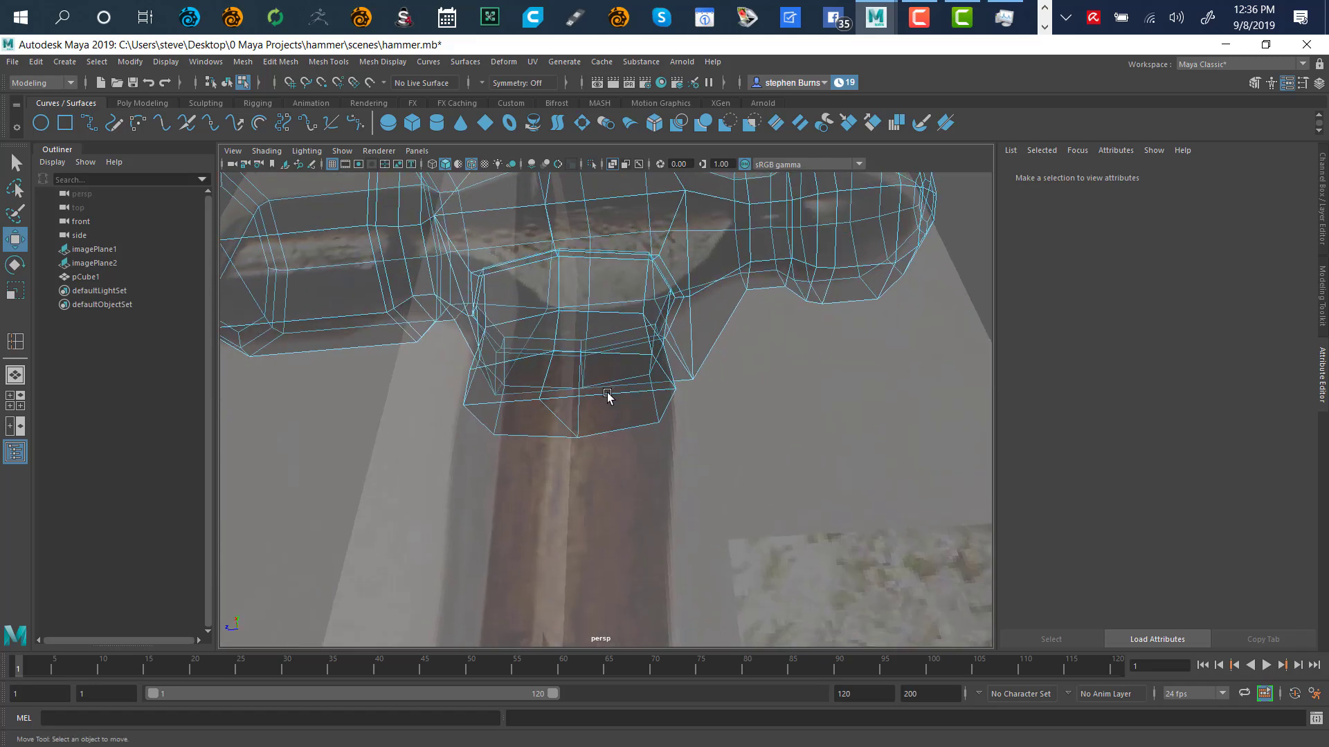
# Open the reference image plane's attributes
pyautogui.rightClick(752, 396)
pyautogui.click(758, 401)
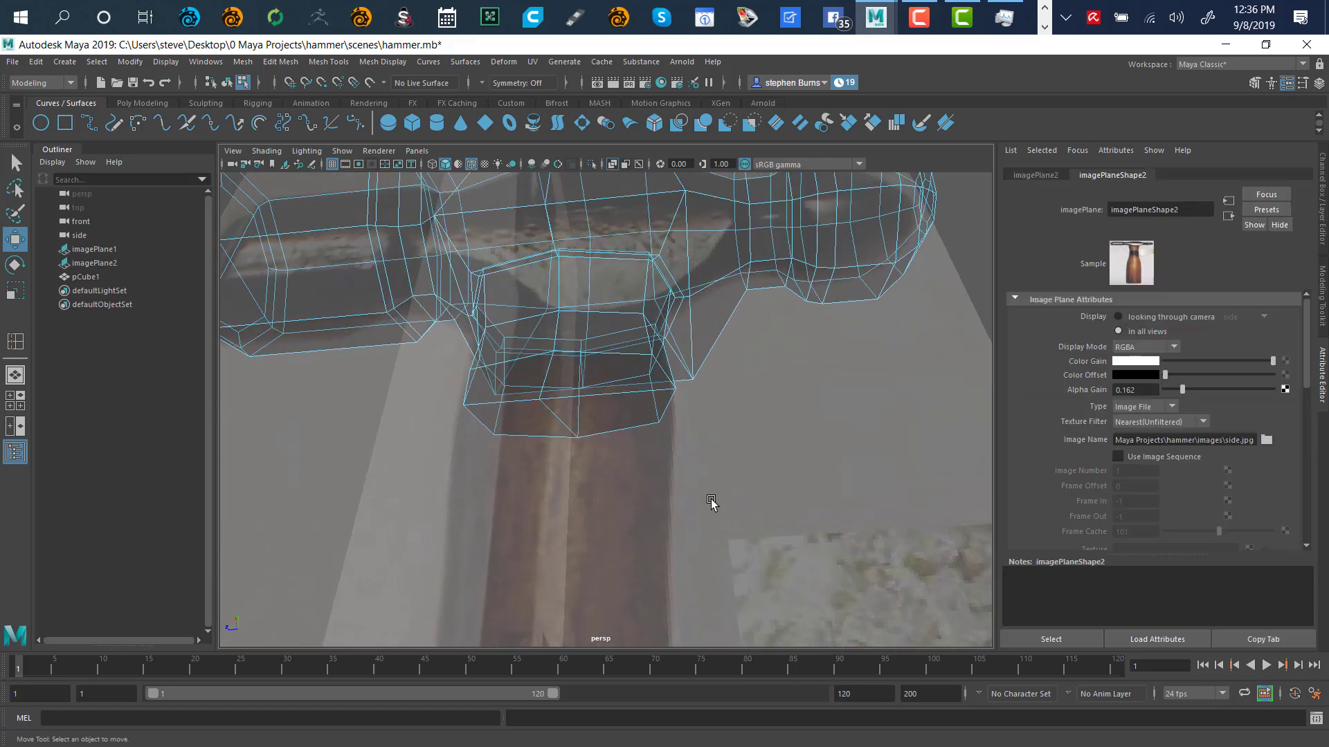
pyautogui.rightClick(810, 465)
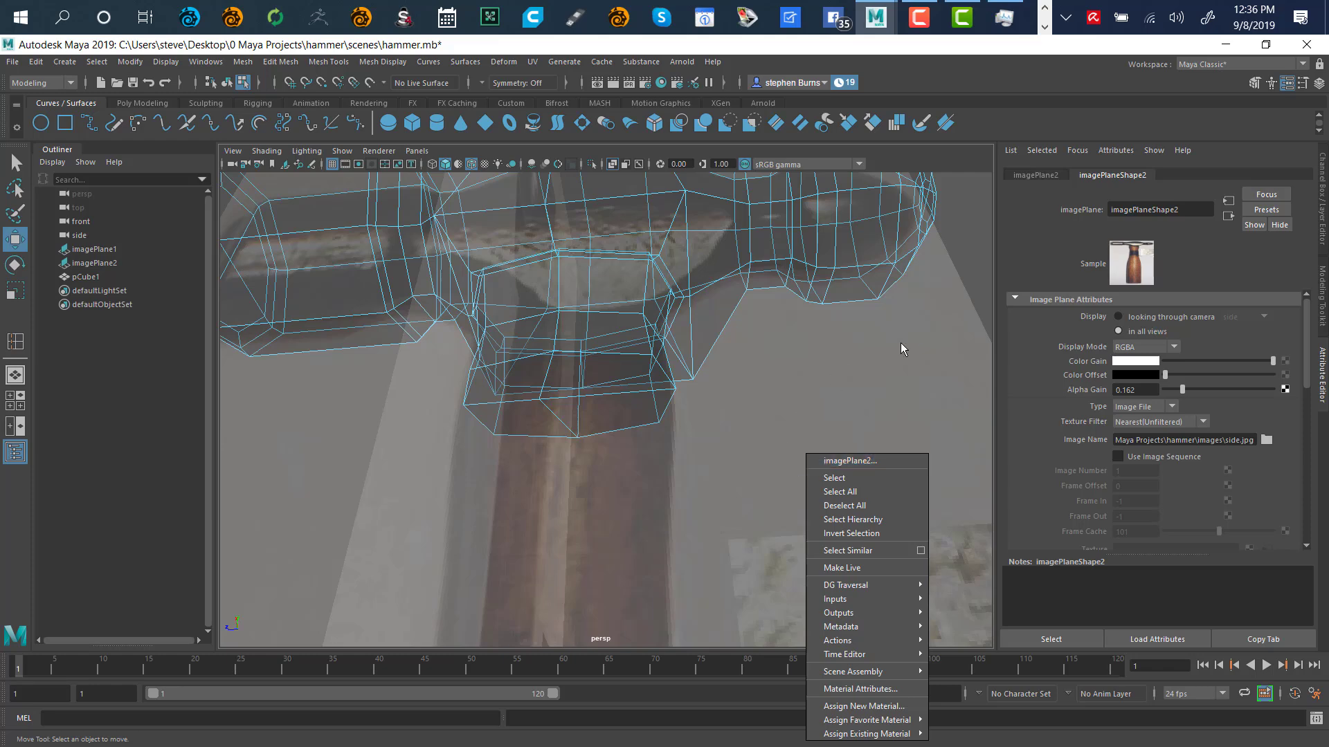
# Switch the mesh to face mode and select the loop of faces at the neck's bottom
pyautogui.rightClick(964, 241)
pyautogui.moveTo(968, 248); pyautogui.dragTo(966, 278, button='right')
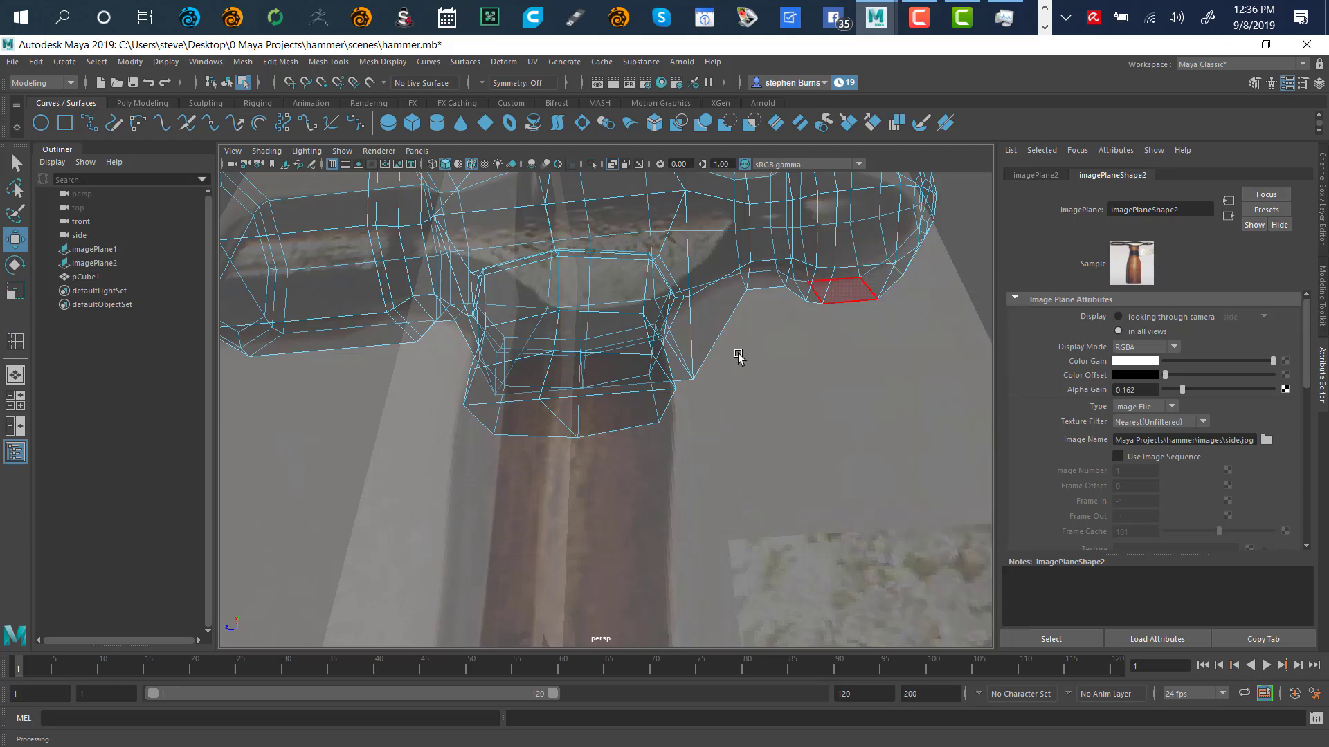
pyautogui.click(530, 391)
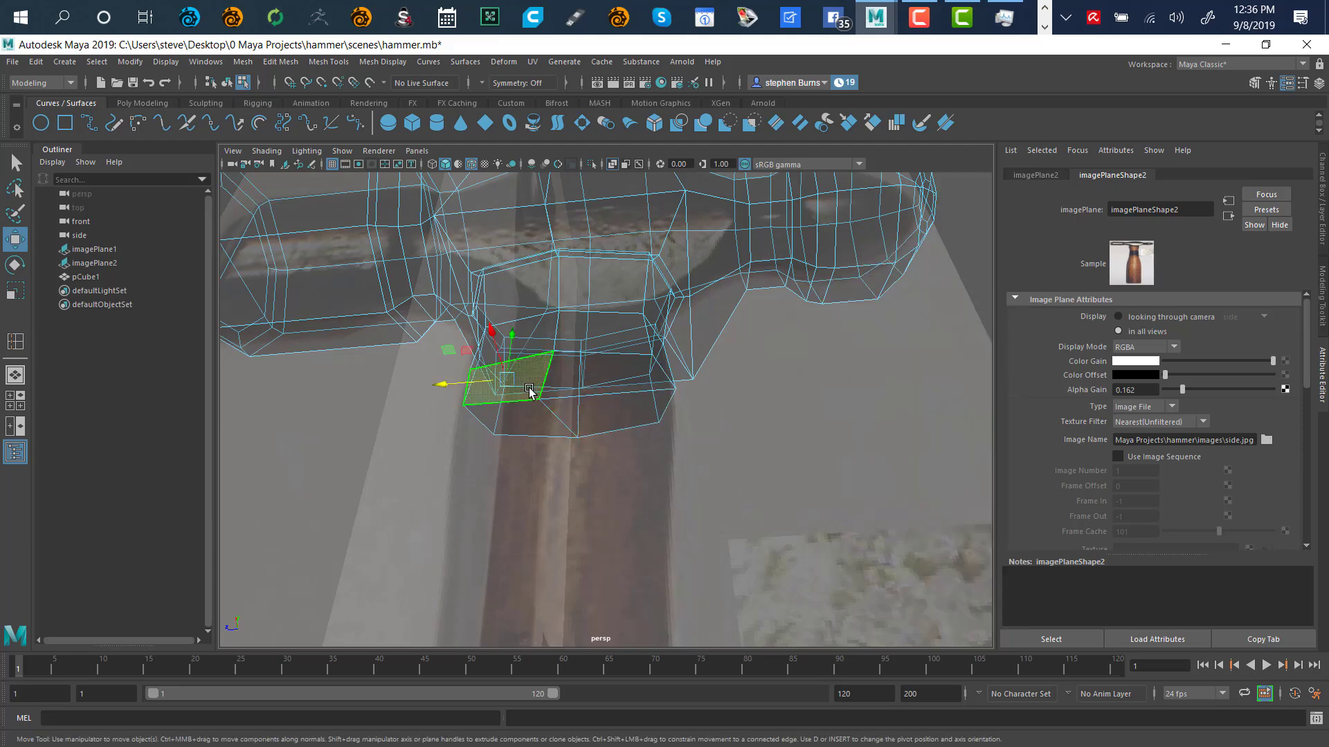
pyautogui.doubleClick(620, 396)
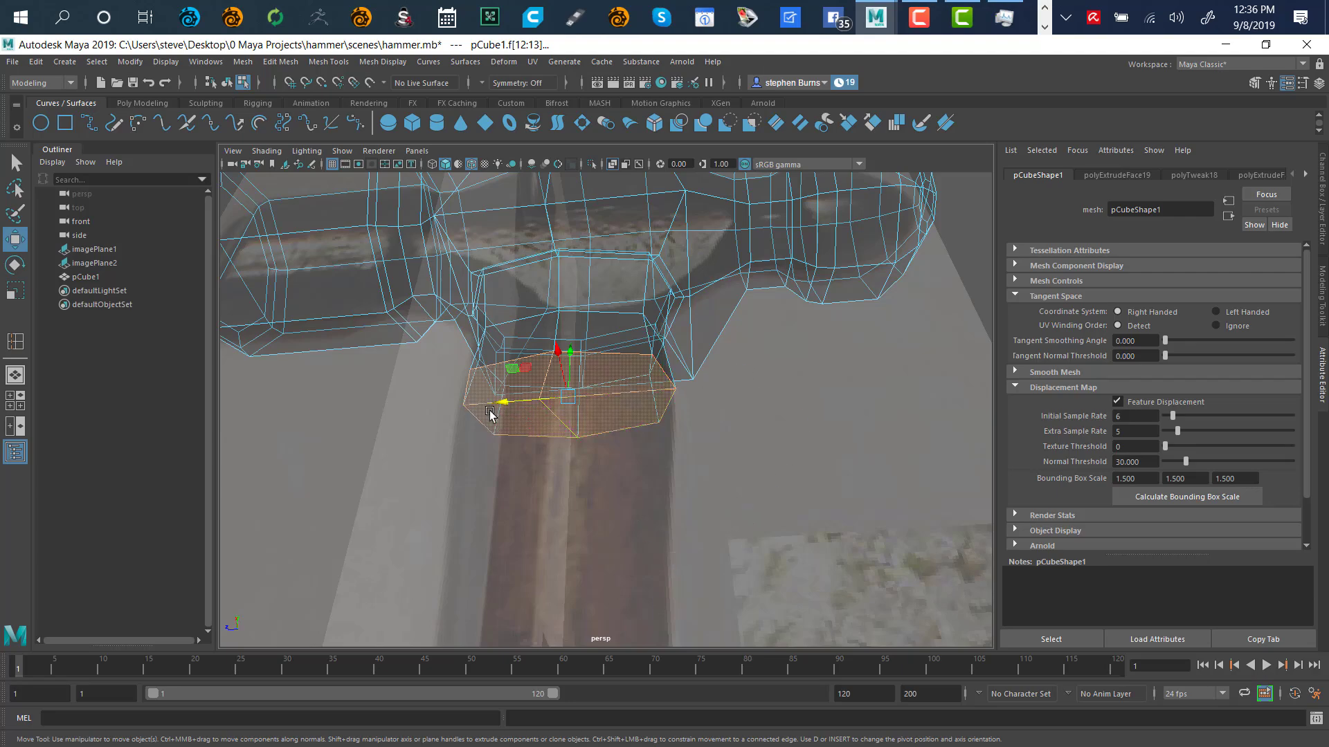
pyautogui.keyDown('alt'); pyautogui.moveTo(490, 414); pyautogui.dragTo(593, 452); pyautogui.keyUp('alt')
pyautogui.keyDown('alt'); pyautogui.moveTo(730, 528); pyautogui.dragTo(824, 305, button='middle'); pyautogui.keyUp('alt')
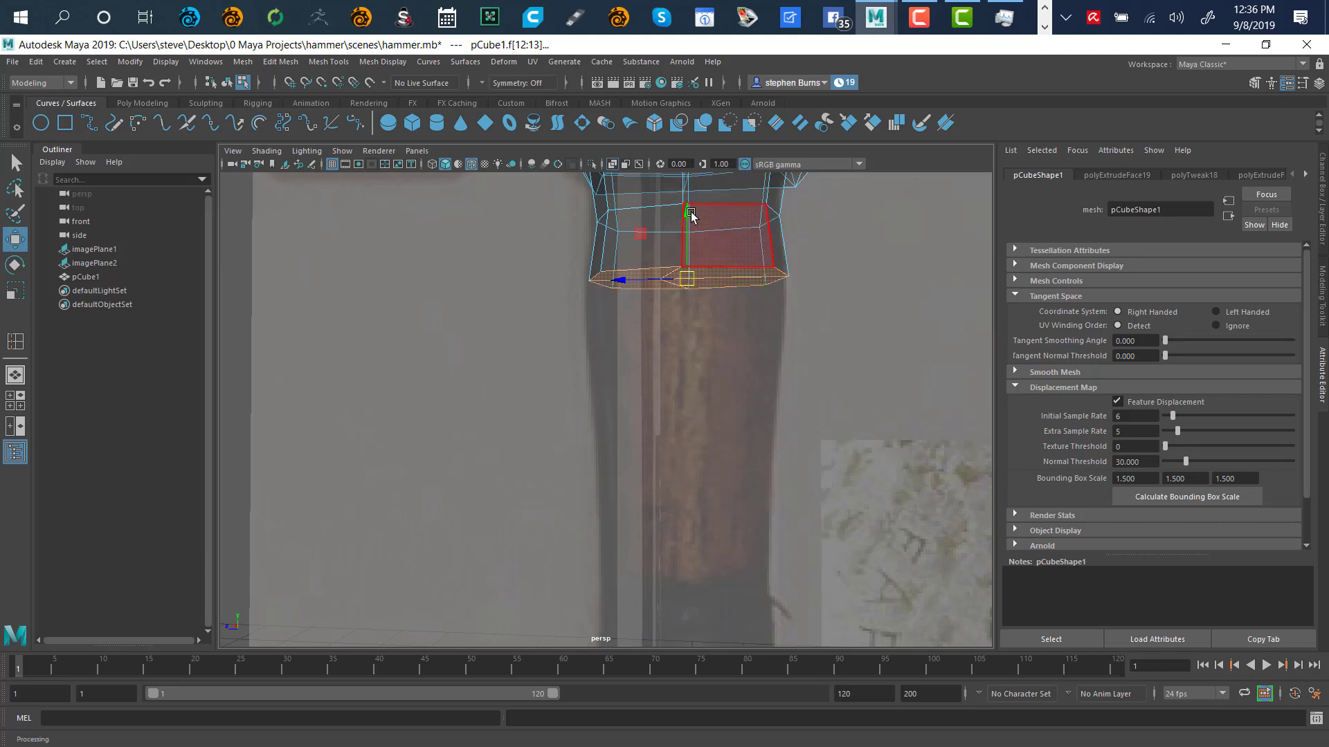
# Extrude the neck's bottom face down into the handle and shrink it slightly
pyautogui.moveTo(687, 214); pyautogui.dragTo(710, 502)
pyautogui.hotkey('ctrl', 'e')
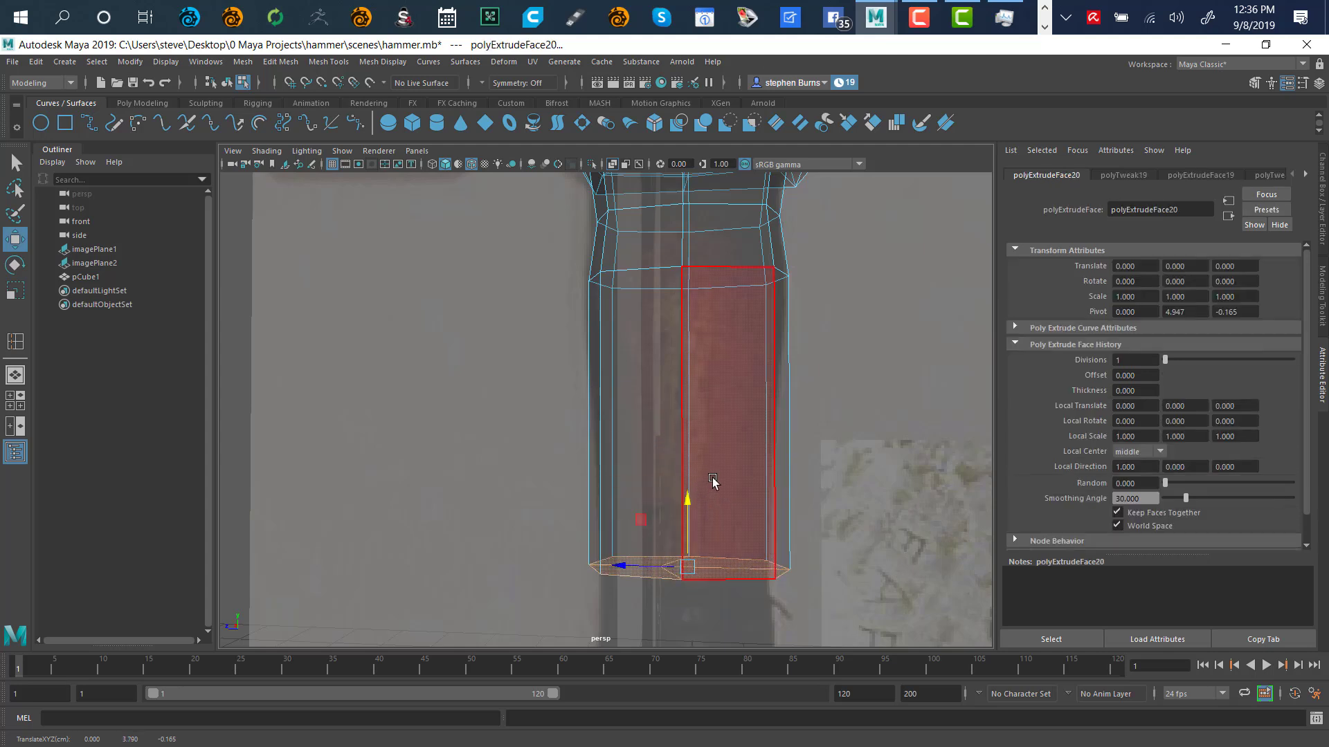
pyautogui.press('r')
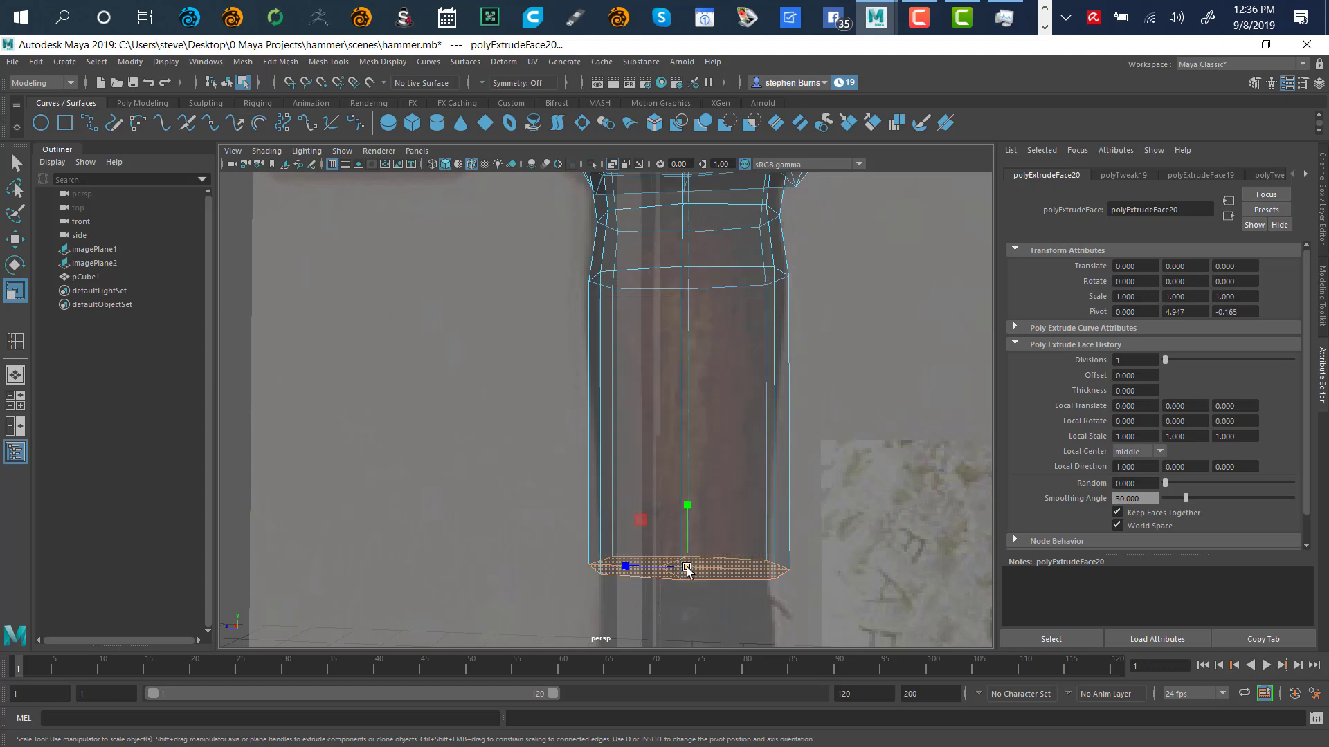
pyautogui.moveTo(687, 568); pyautogui.dragTo(679, 585)
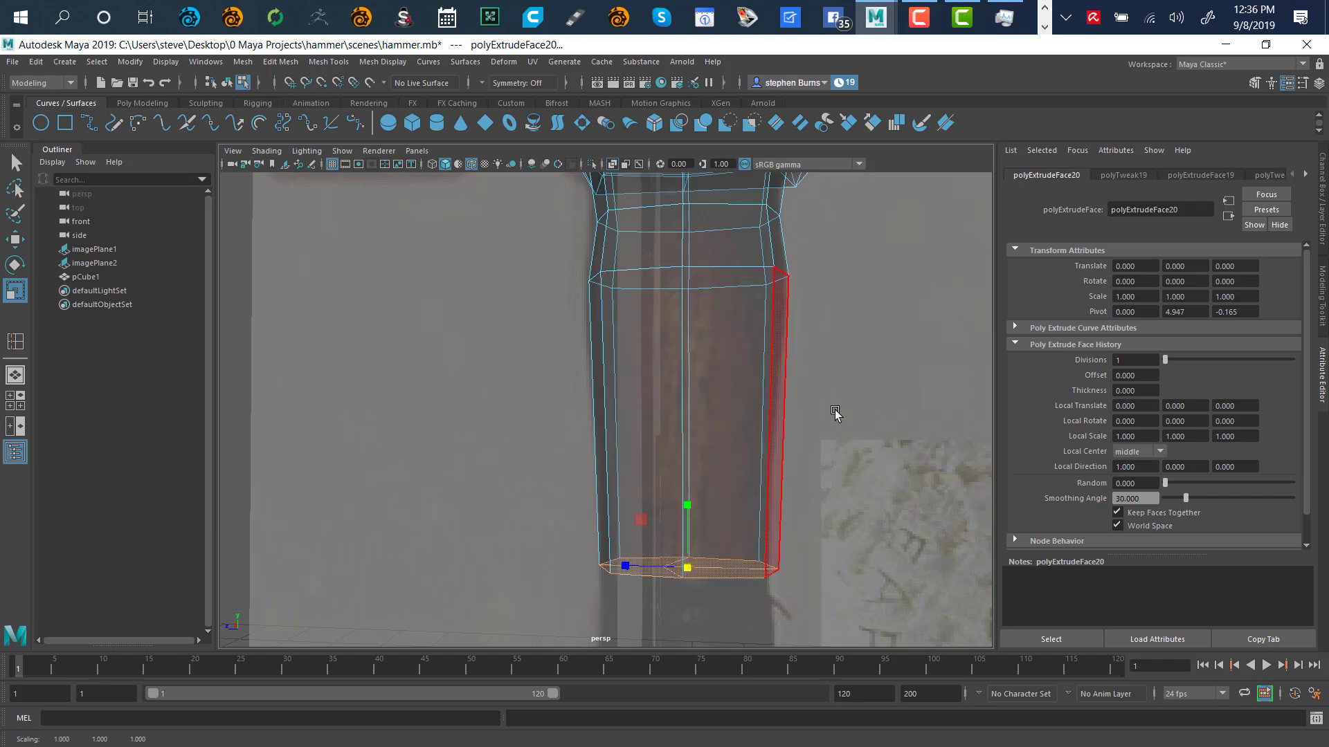
pyautogui.keyDown('alt'); pyautogui.moveTo(878, 380); pyautogui.dragTo(624, 435, button='right'); pyautogui.keyUp('alt')
pyautogui.scroll(-5, 623, 434)
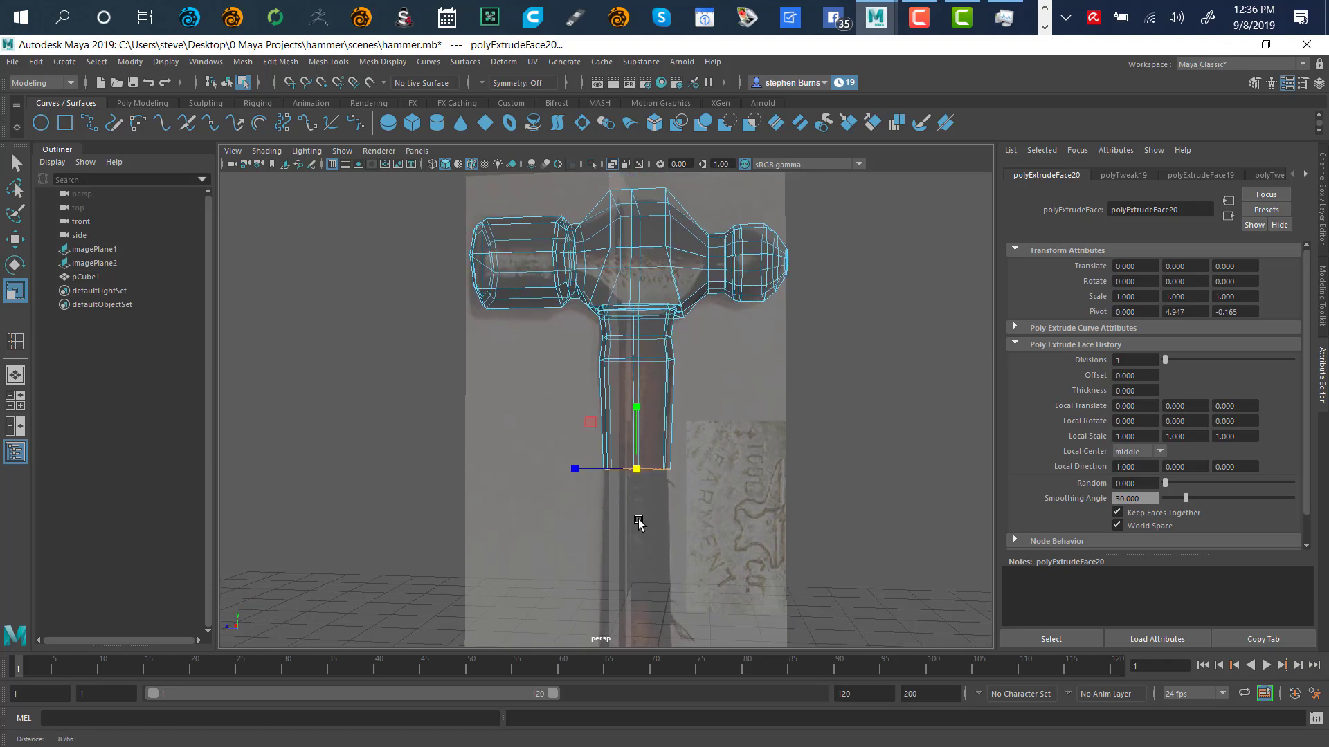
pyautogui.keyDown('alt'); pyautogui.moveTo(766, 532); pyautogui.dragTo(832, 386, button='middle'); pyautogui.keyUp('alt')
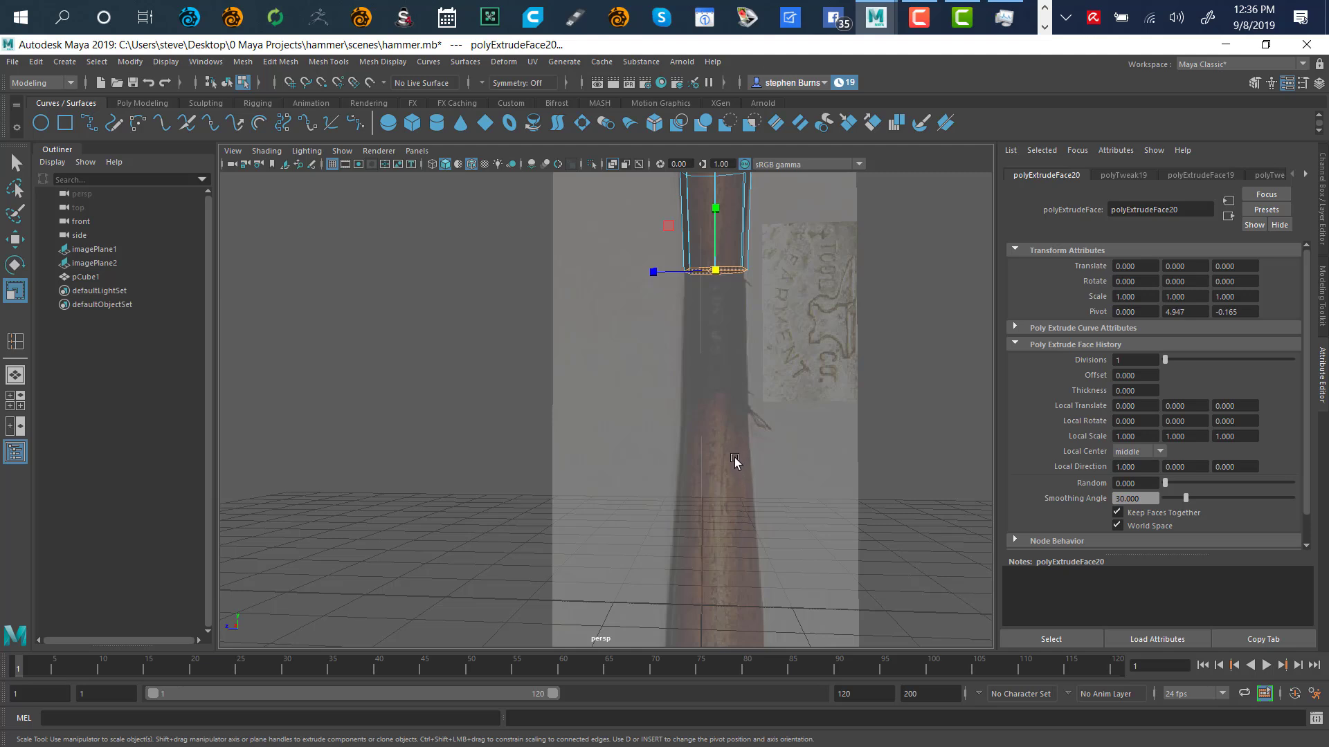
# Extrude a second handle section further down and widen its bottom face slightly
pyautogui.press('w')
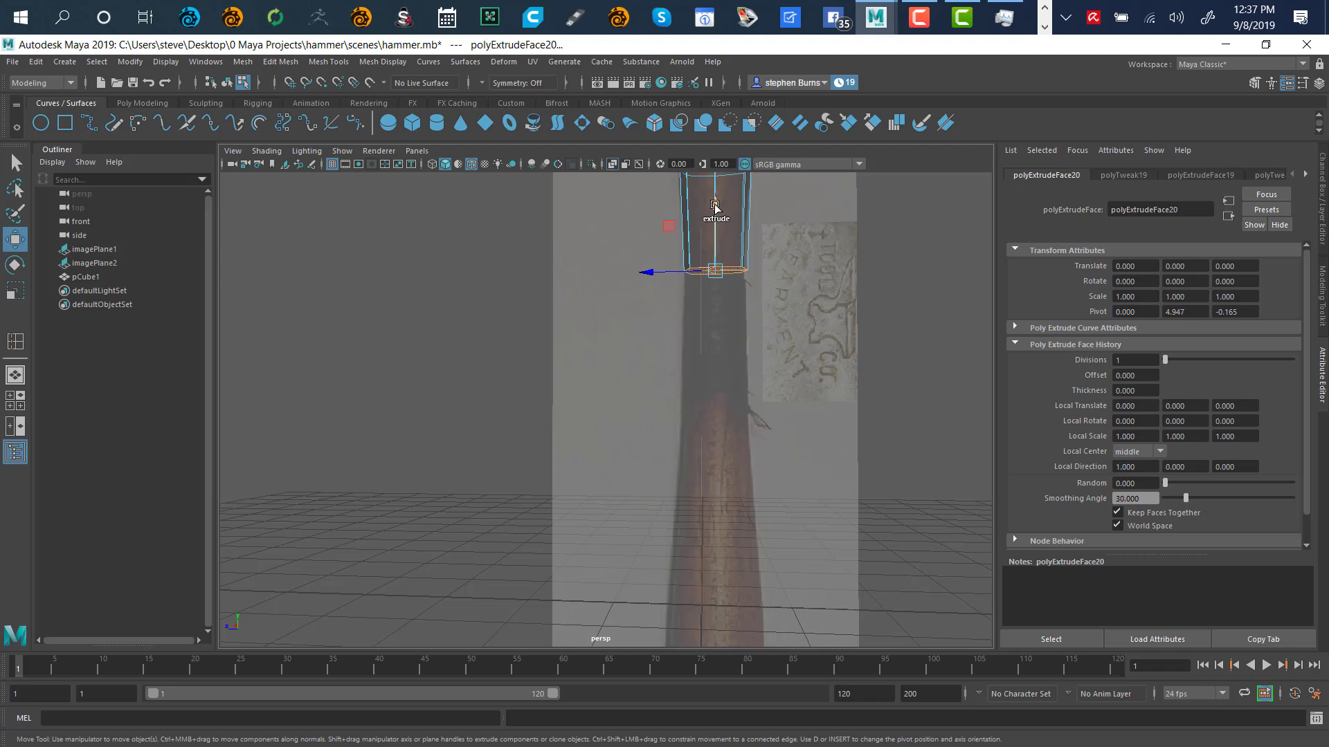
pyautogui.moveTo(716, 207); pyautogui.dragTo(729, 384)
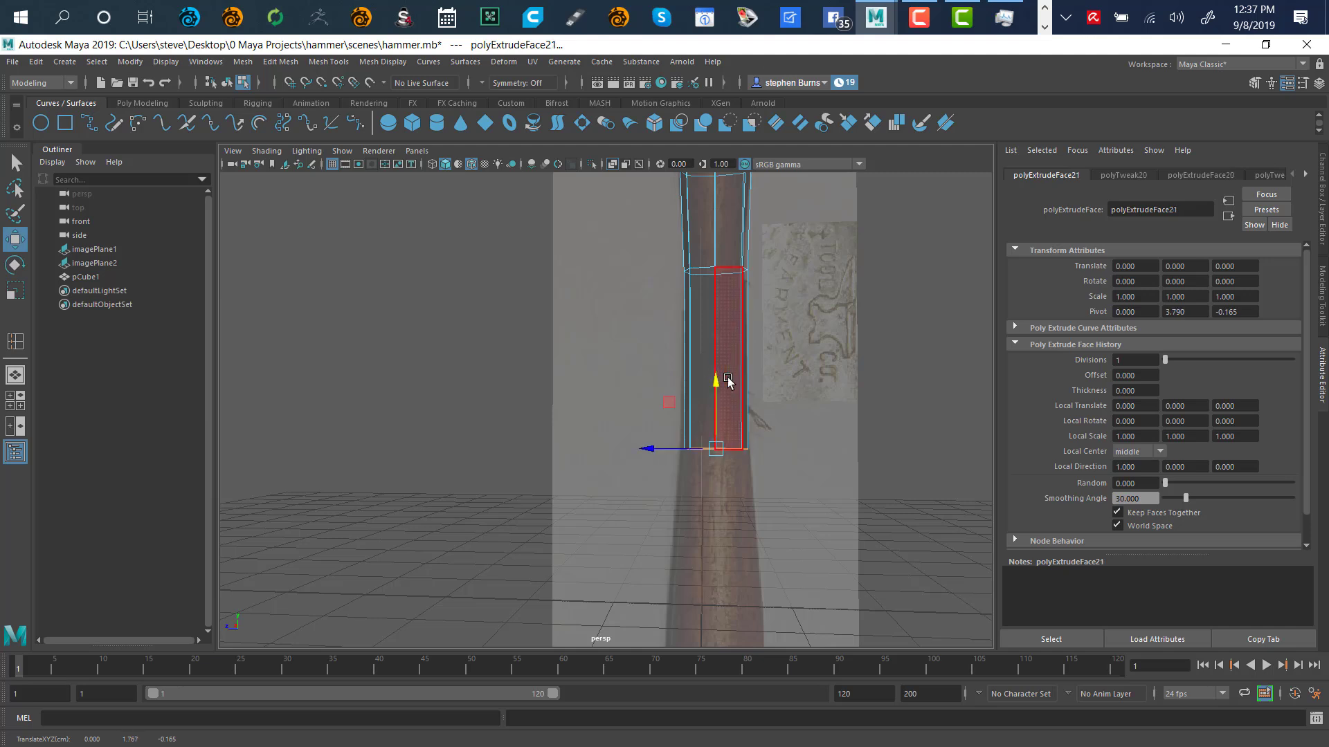
pyautogui.press('r')
pyautogui.moveTo(721, 451); pyautogui.dragTo(723, 454)
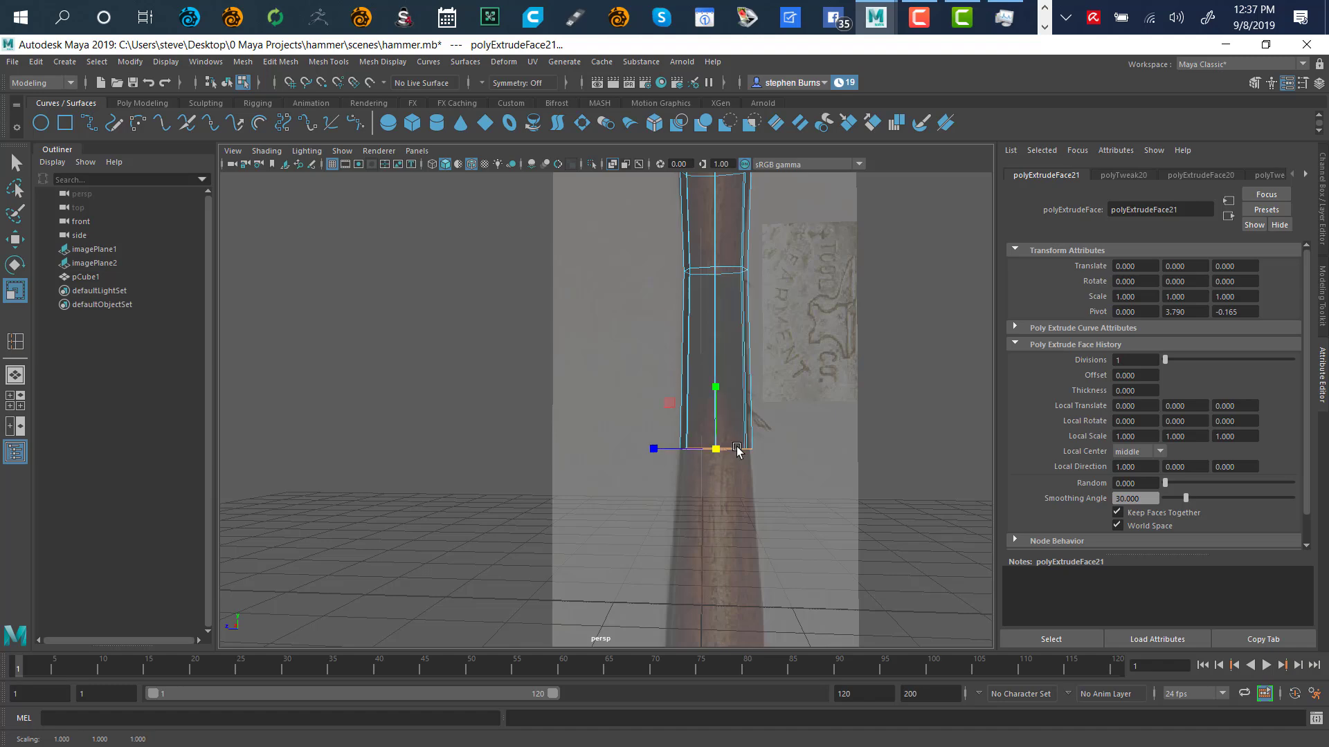
pyautogui.keyDown('alt'); pyautogui.moveTo(807, 367); pyautogui.dragTo(775, 450); pyautogui.keyUp('alt')
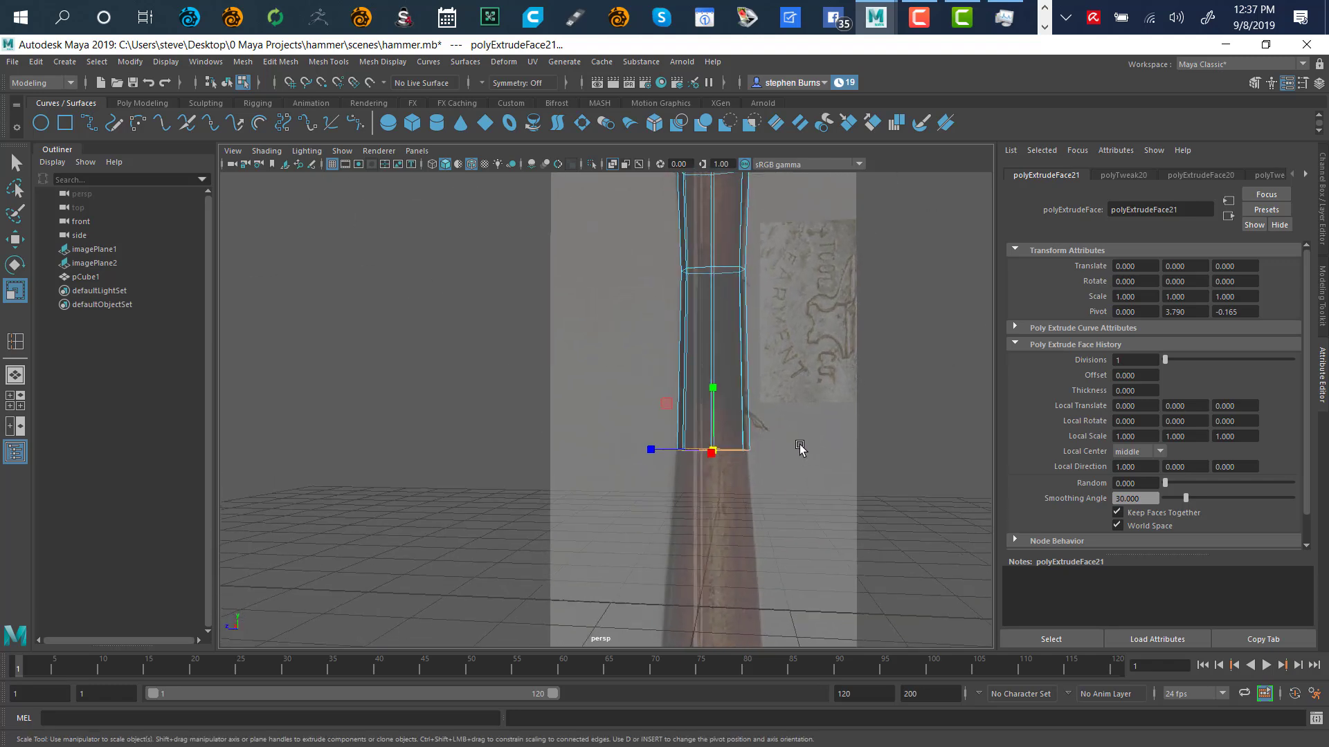
pyautogui.keyDown('alt'); pyautogui.moveTo(799, 449); pyautogui.dragTo(772, 349, button='right'); pyautogui.keyUp('alt')
pyautogui.keyDown('alt'); pyautogui.moveTo(733, 285); pyautogui.dragTo(709, 403, button='middle'); pyautogui.keyUp('alt')
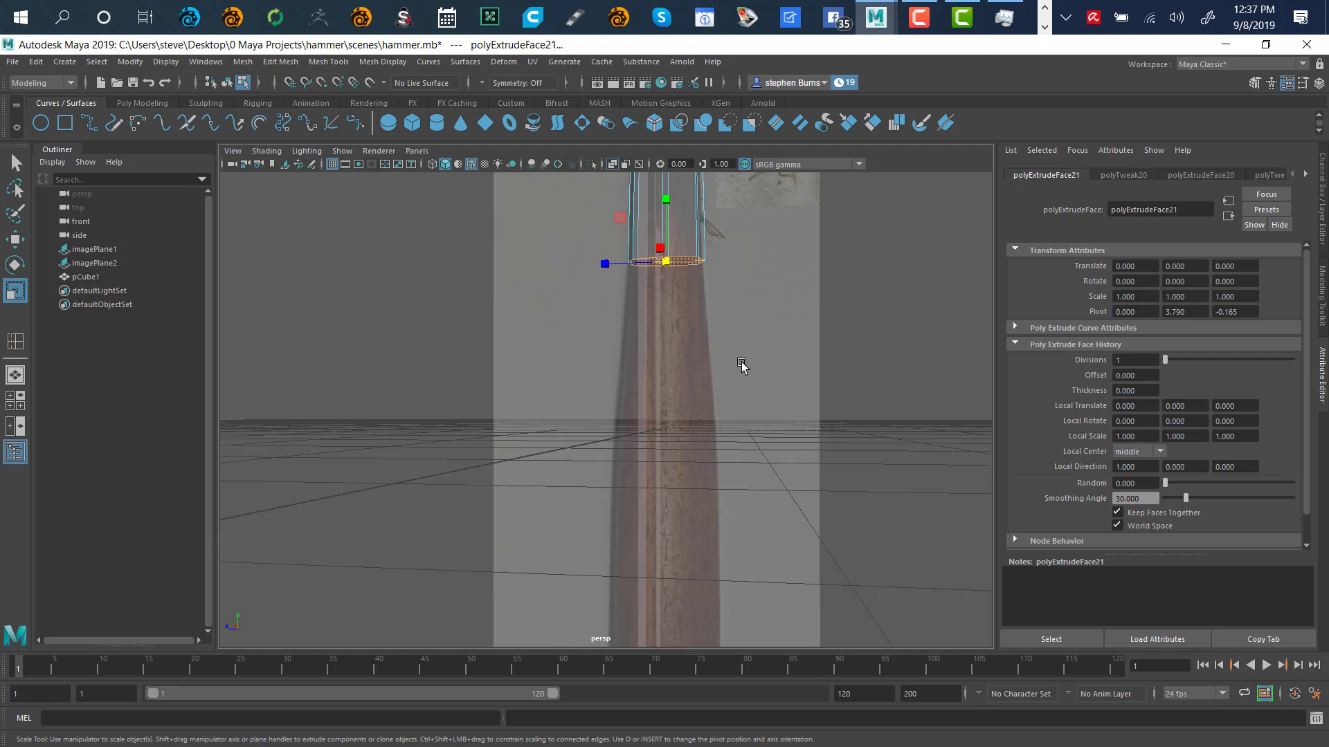
# Extrude a third handle section down and widen its newest bottom face
pyautogui.press('w')
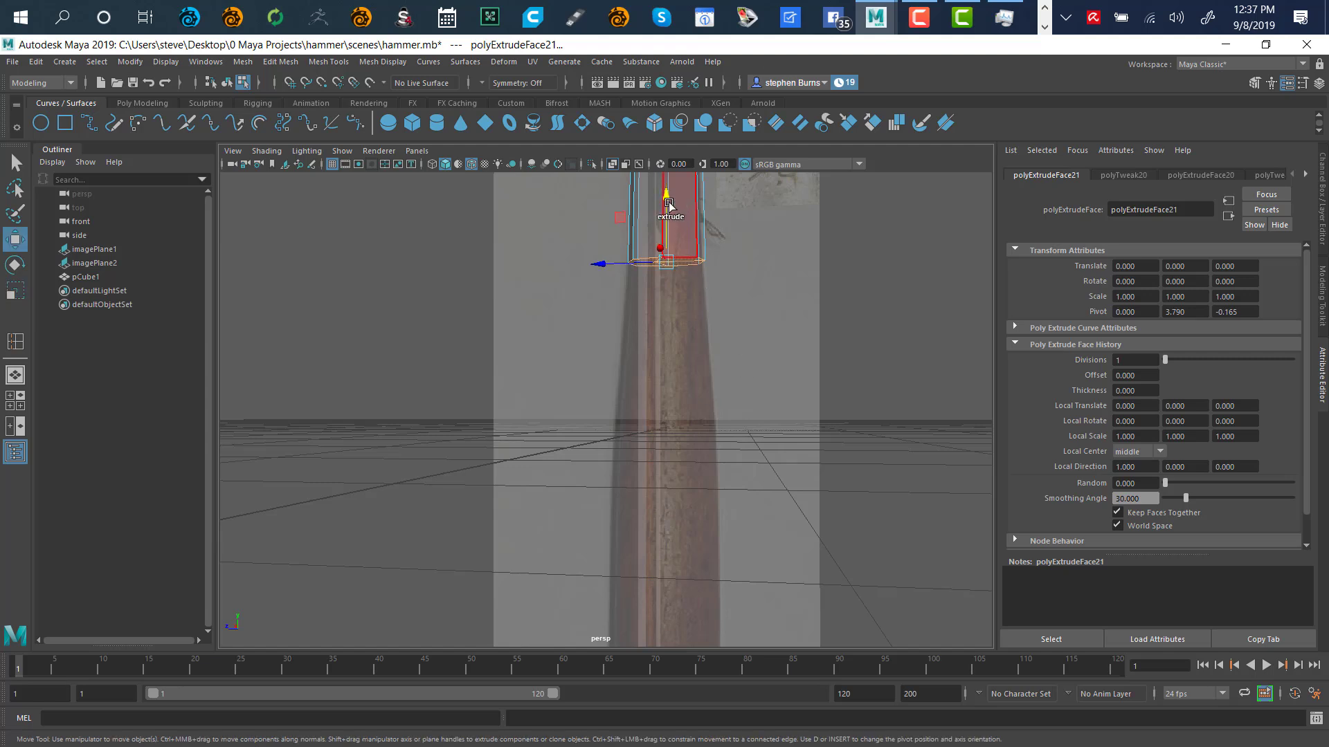
pyautogui.keyDown('shift'); pyautogui.moveTo(667, 201); pyautogui.dragTo(696, 364); pyautogui.keyUp('shift')
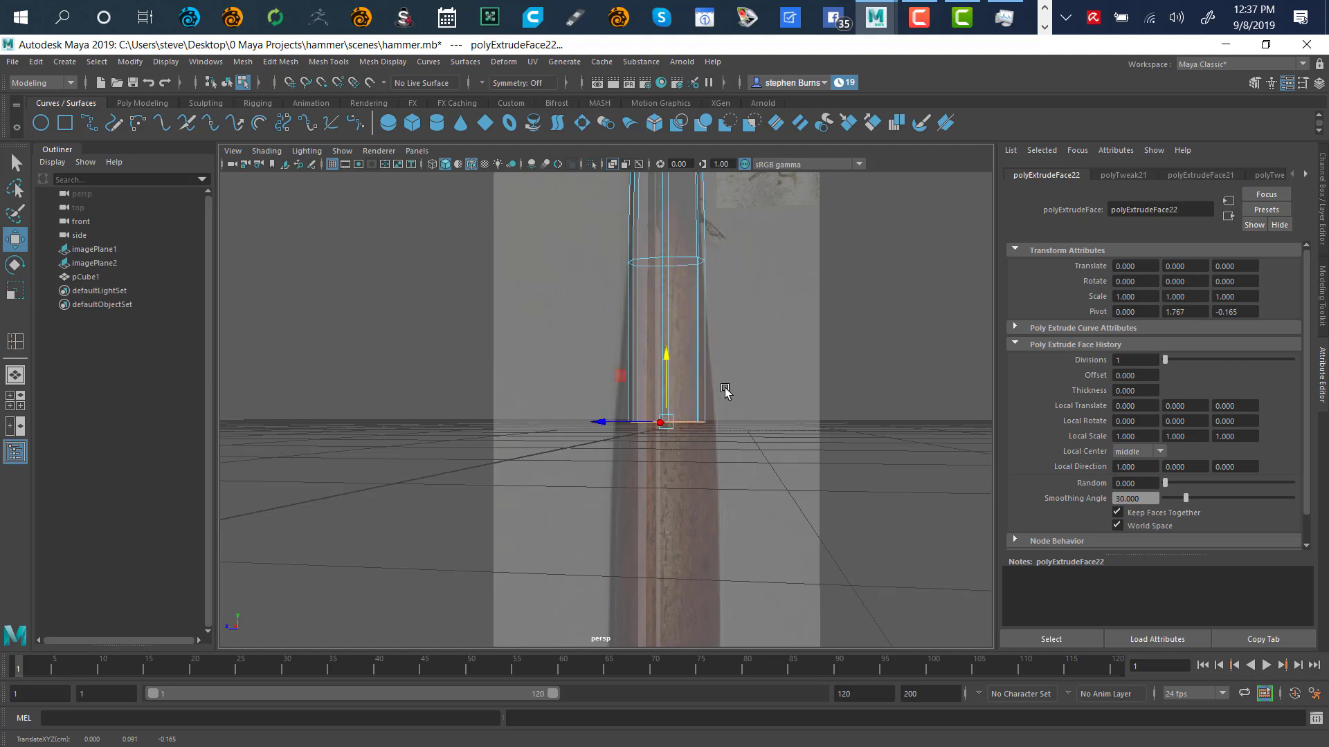
pyautogui.press('r')
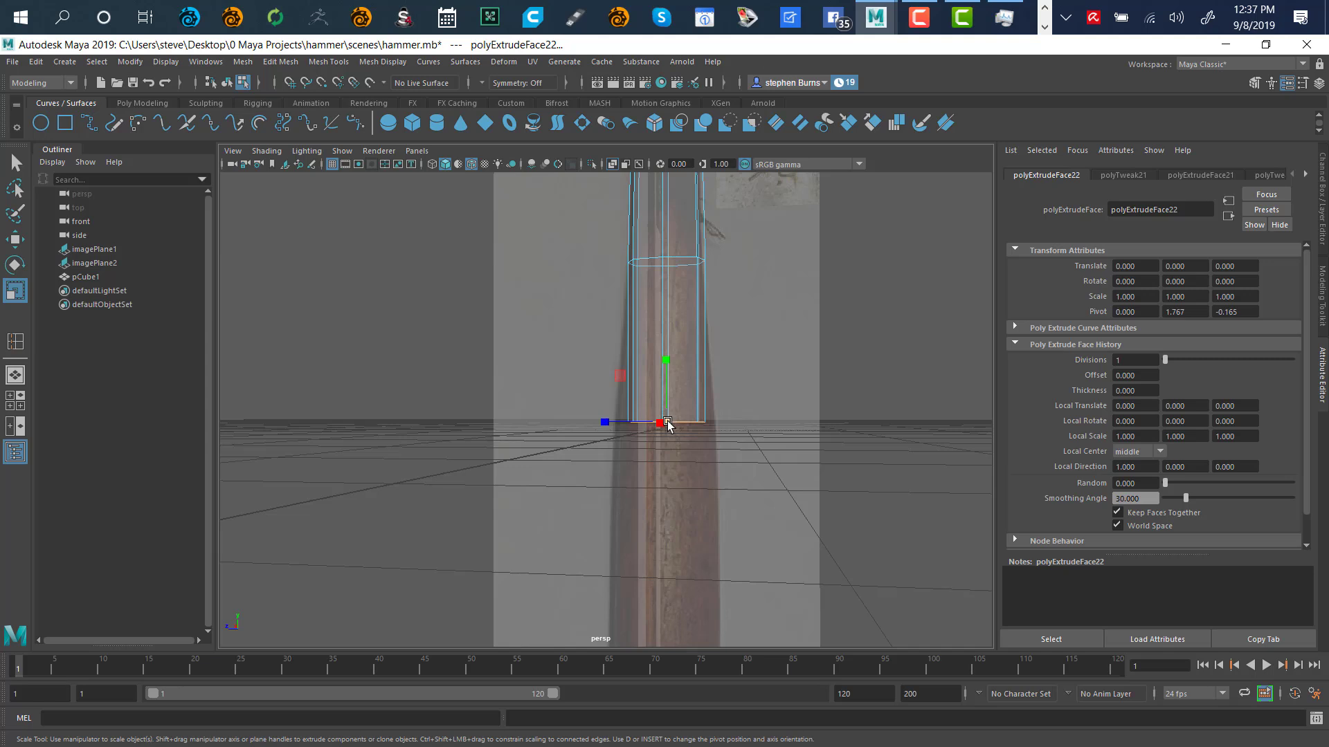
pyautogui.moveTo(668, 423); pyautogui.dragTo(685, 429)
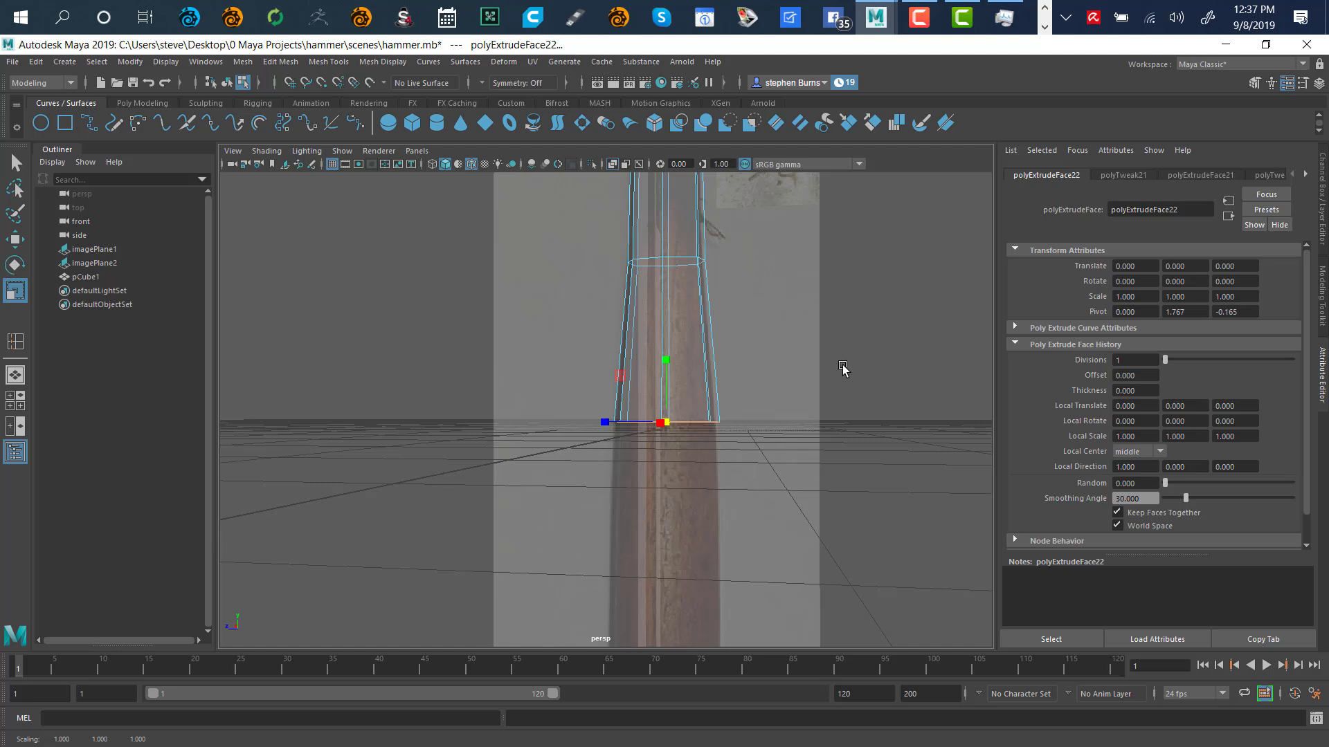
pyautogui.press('f')
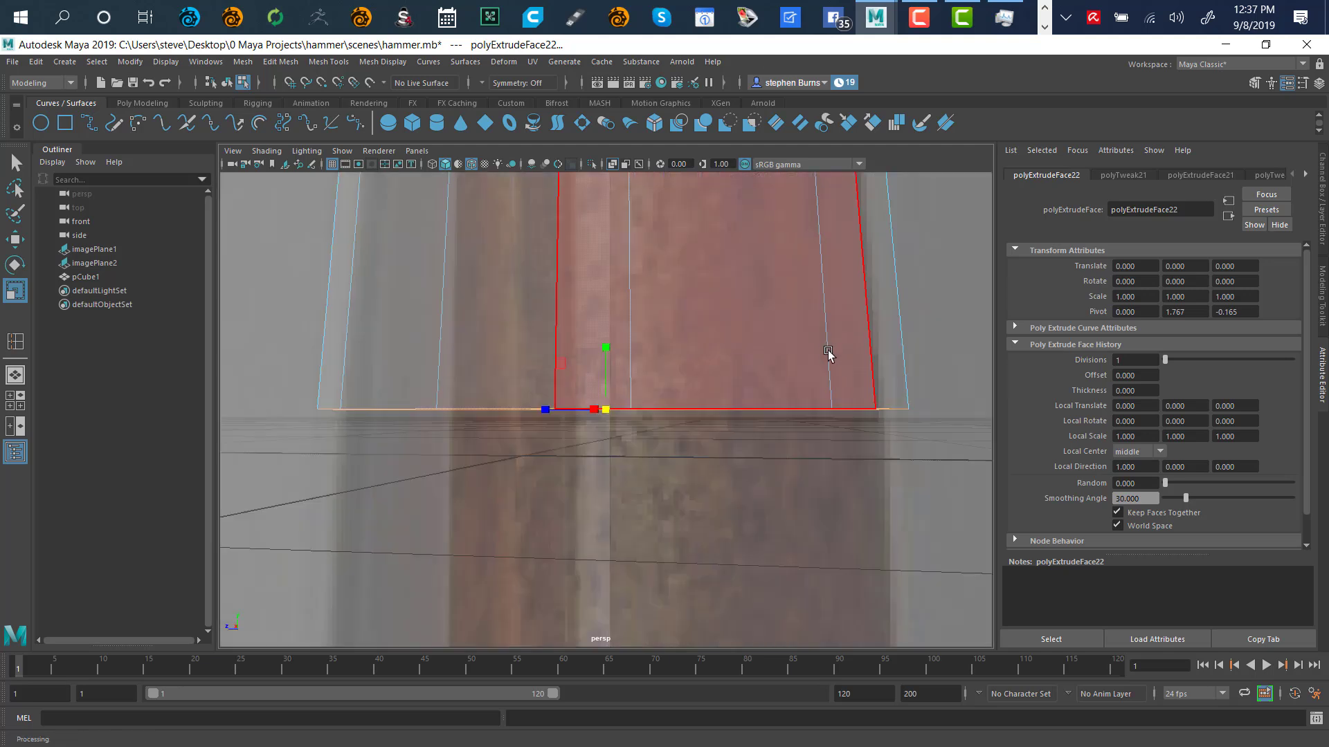
pyautogui.keyDown('alt'); pyautogui.moveTo(757, 488); pyautogui.dragTo(757, 423); pyautogui.keyUp('alt')
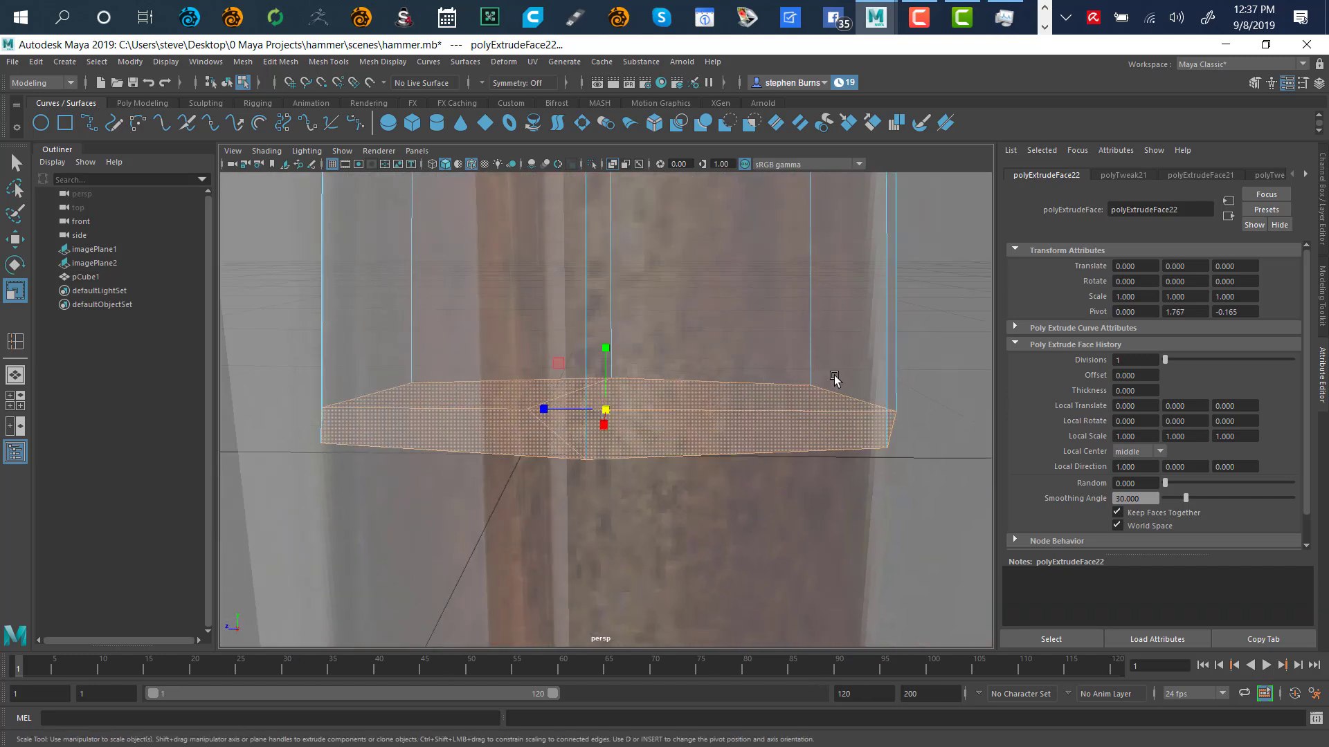
pyautogui.keyDown('alt'); pyautogui.moveTo(834, 378); pyautogui.dragTo(767, 492, button='right'); pyautogui.keyUp('alt')
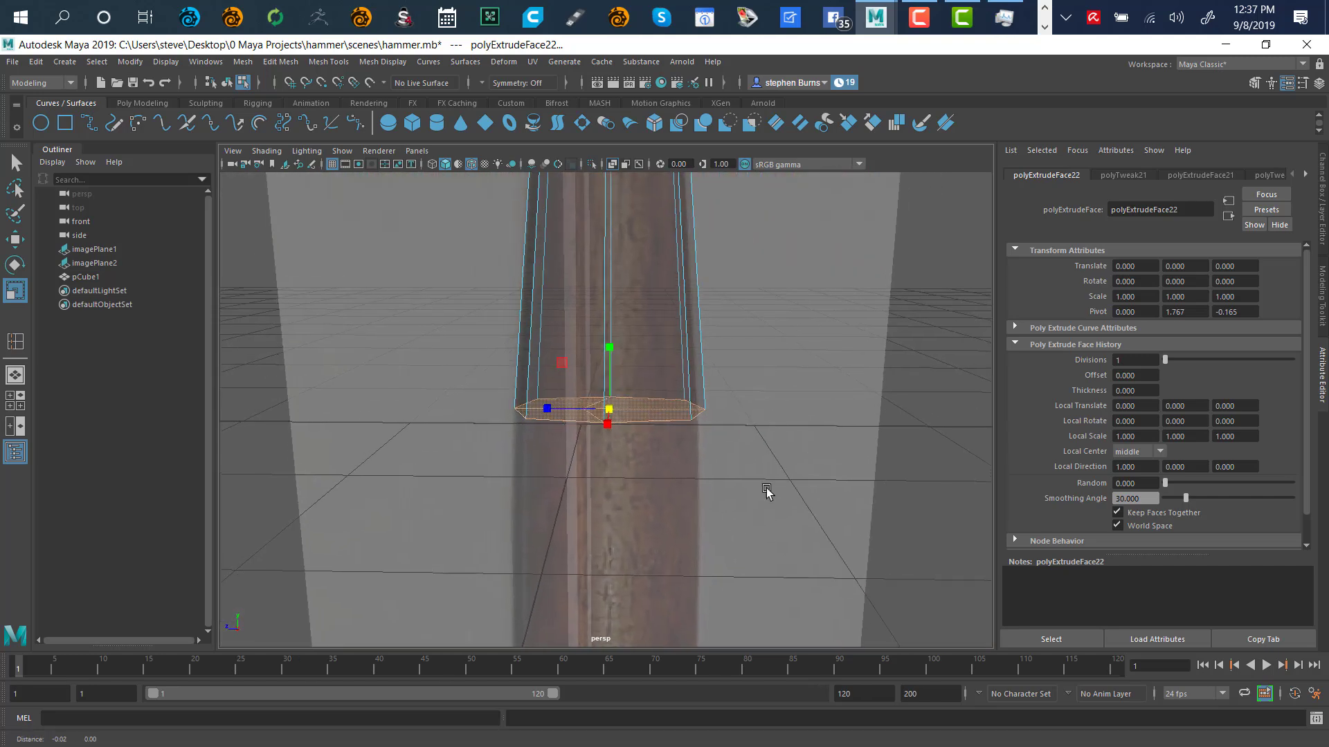
pyautogui.keyDown('alt'); pyautogui.moveTo(767, 492); pyautogui.dragTo(806, 258, button='middle'); pyautogui.keyUp('alt')
pyautogui.keyDown('alt'); pyautogui.moveTo(806, 443); pyautogui.dragTo(822, 377, button='middle'); pyautogui.keyUp('alt')
pyautogui.keyDown('alt'); pyautogui.moveTo(821, 377); pyautogui.dragTo(604, 376, button='right'); pyautogui.keyUp('alt')
pyautogui.keyDown('alt'); pyautogui.moveTo(817, 409); pyautogui.dragTo(701, 400, button='right'); pyautogui.keyUp('alt')
# Extrude the final handle section to the reference's bottom and widen its end slightly
pyautogui.keyDown('alt'); pyautogui.moveTo(704, 454); pyautogui.dragTo(775, 366, button='middle'); pyautogui.keyUp('alt')
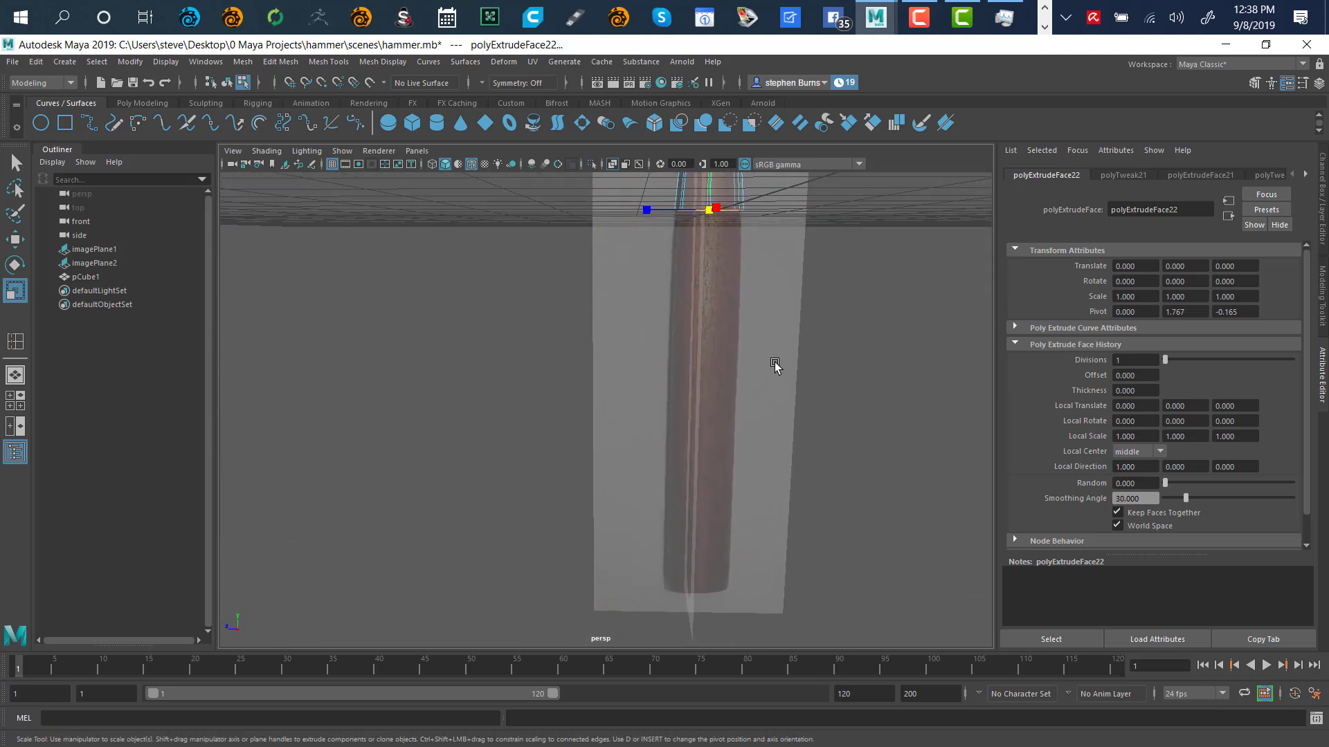
pyautogui.press('w')
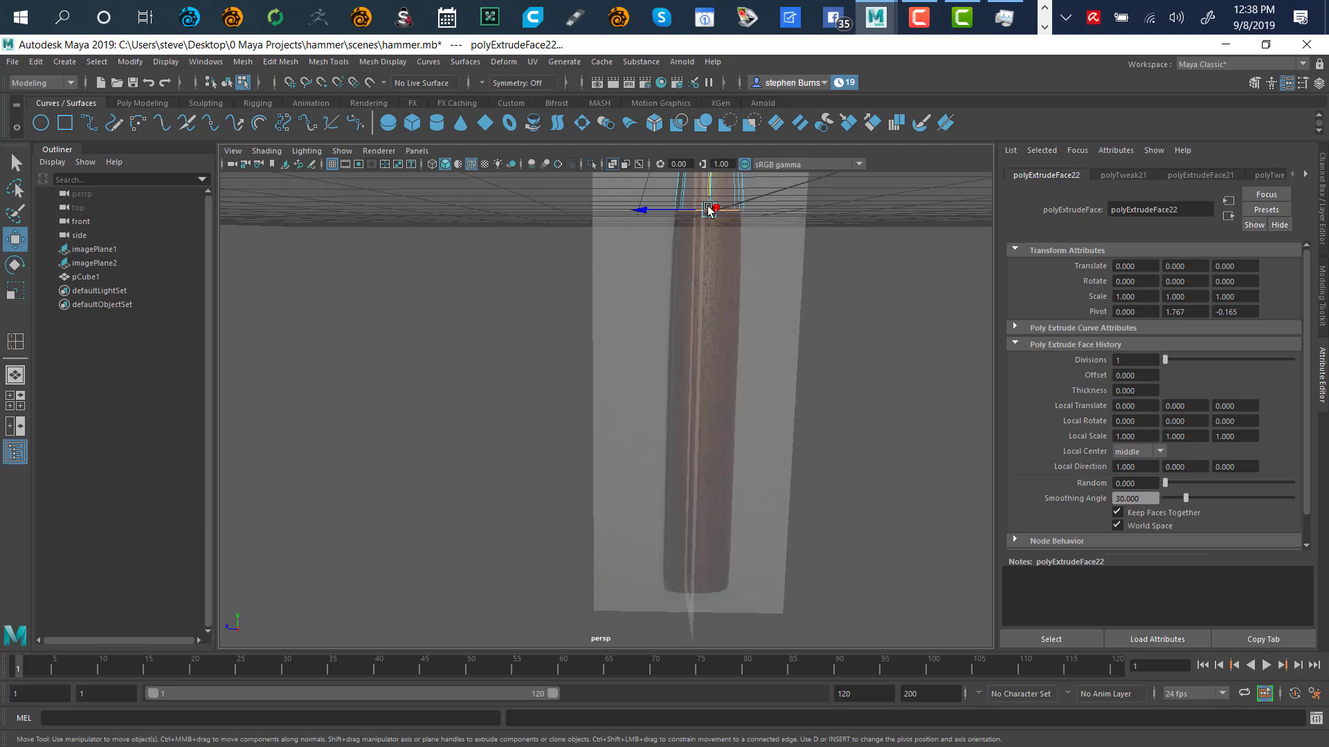
pyautogui.moveTo(711, 184); pyautogui.dragTo(728, 562)
pyautogui.hotkey('ctrl', 'e')
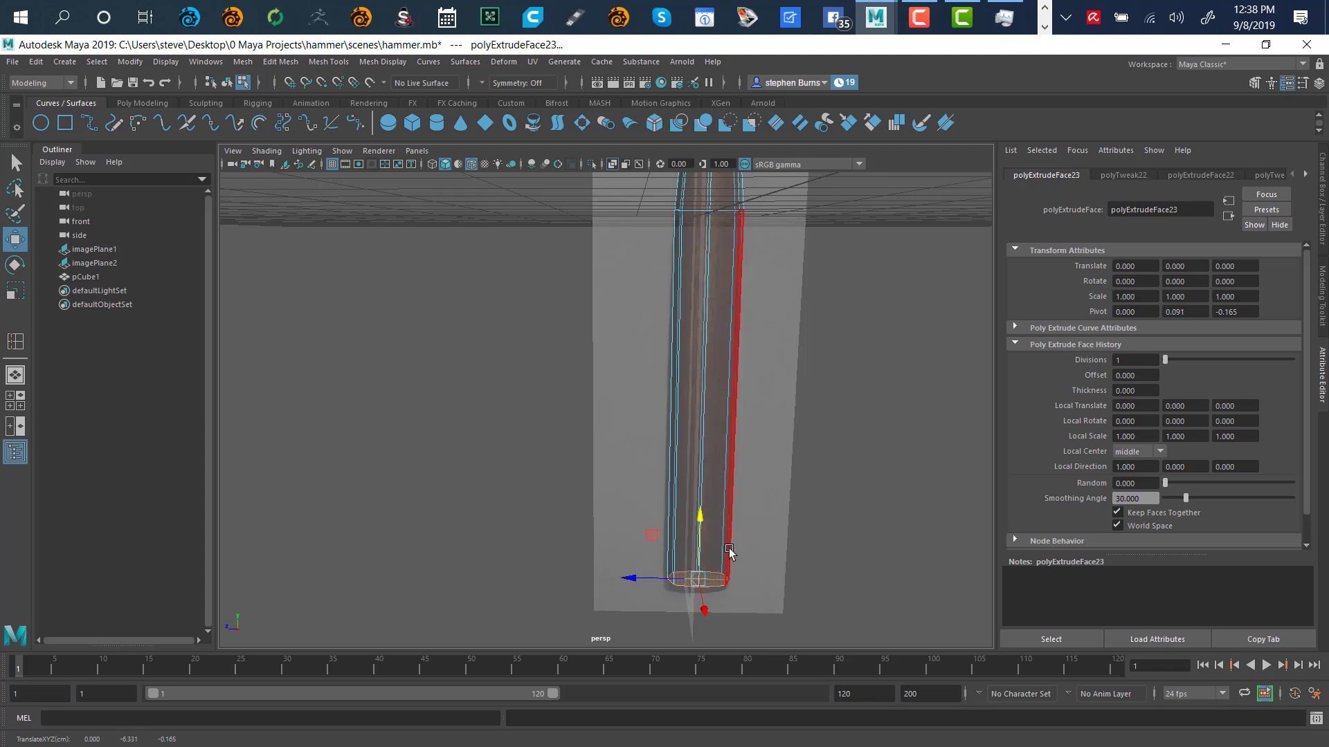
pyautogui.press('r')
pyautogui.moveTo(700, 580); pyautogui.dragTo(708, 581)
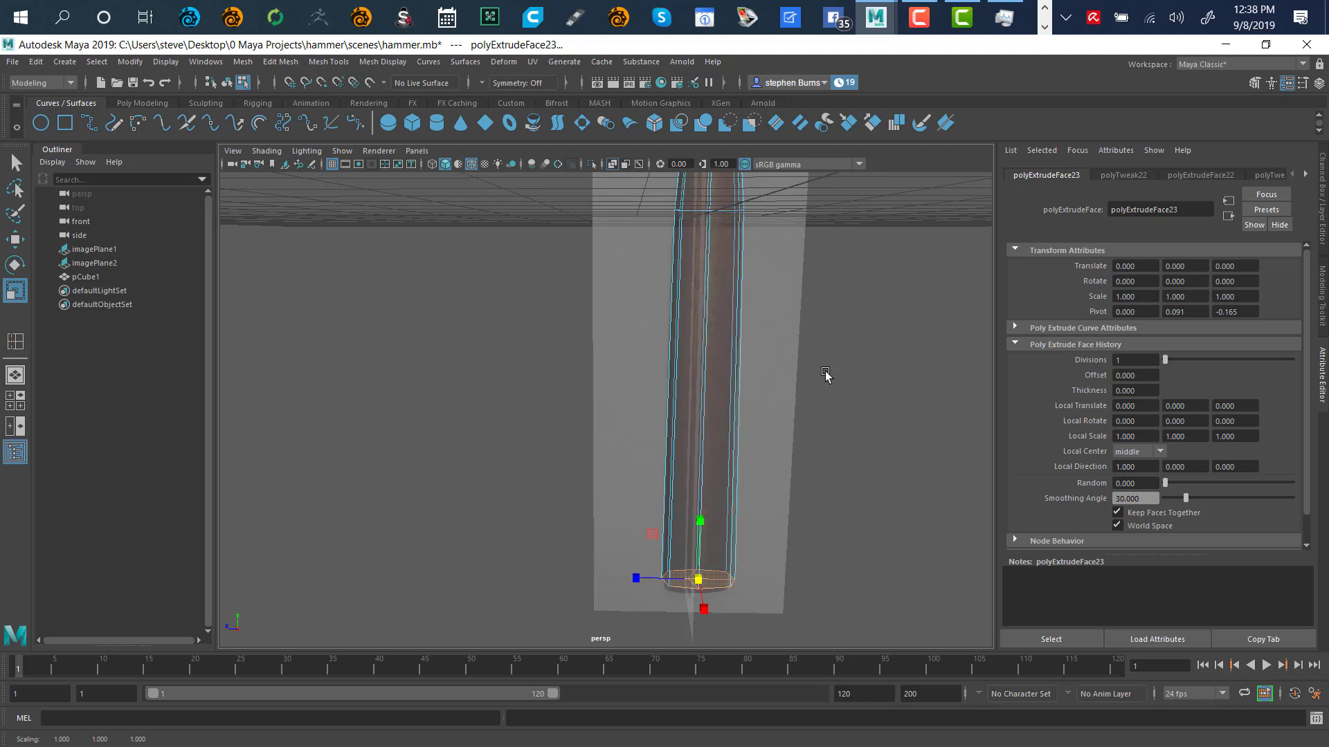
pyautogui.press('a')
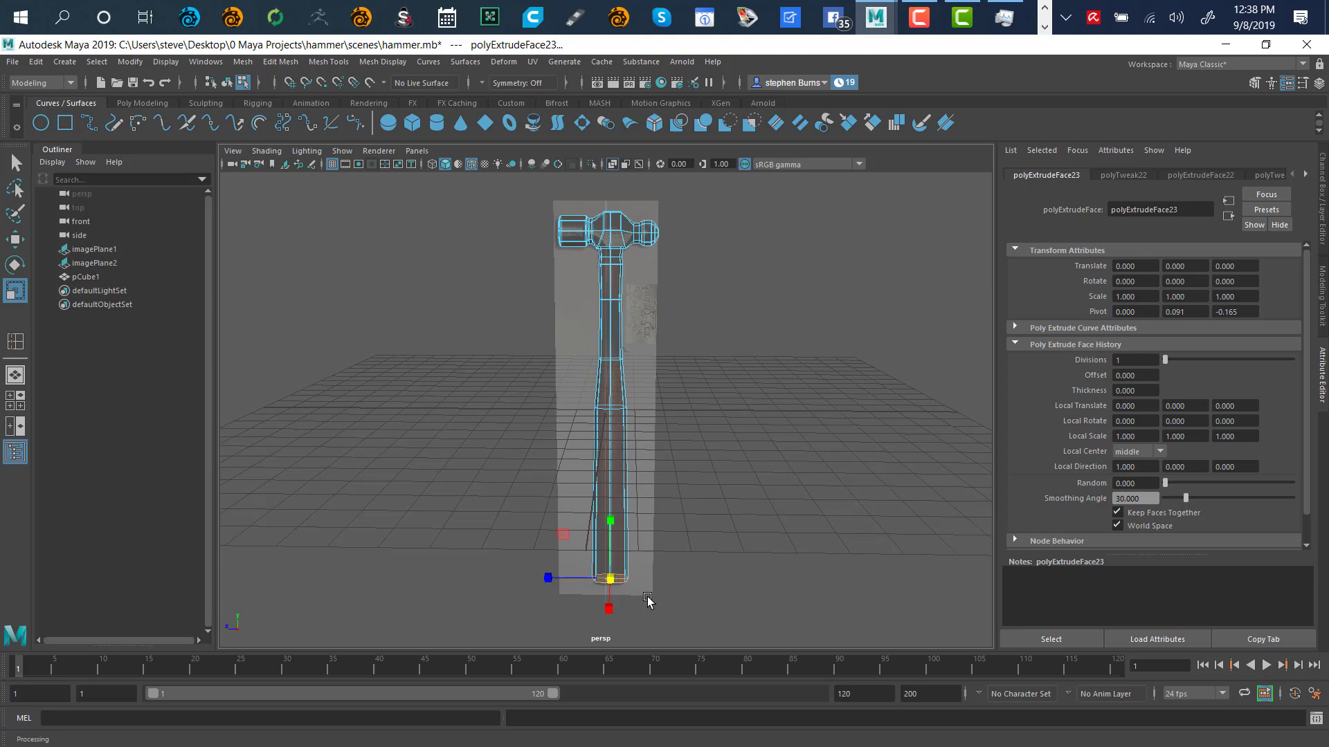
# Lower the extruded bottom face of the handle and shrink it slightly inward
pyautogui.press('f')
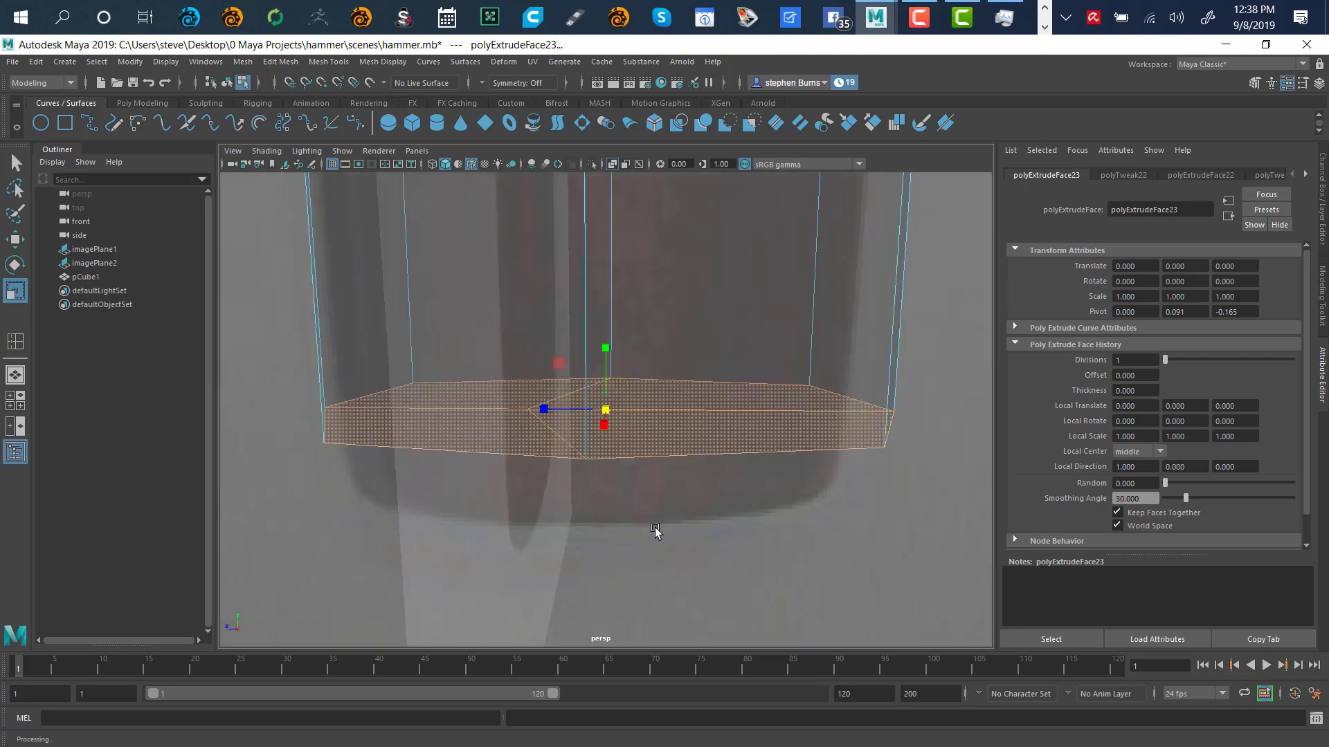
pyautogui.moveTo(656, 530)
pyautogui.keyDown('alt'); pyautogui.mouseDown()
pyautogui.moveTo(646, 466)
pyautogui.moveTo(665, 525)
pyautogui.moveTo(663, 514)
pyautogui.mouseUp(); pyautogui.keyUp('alt')
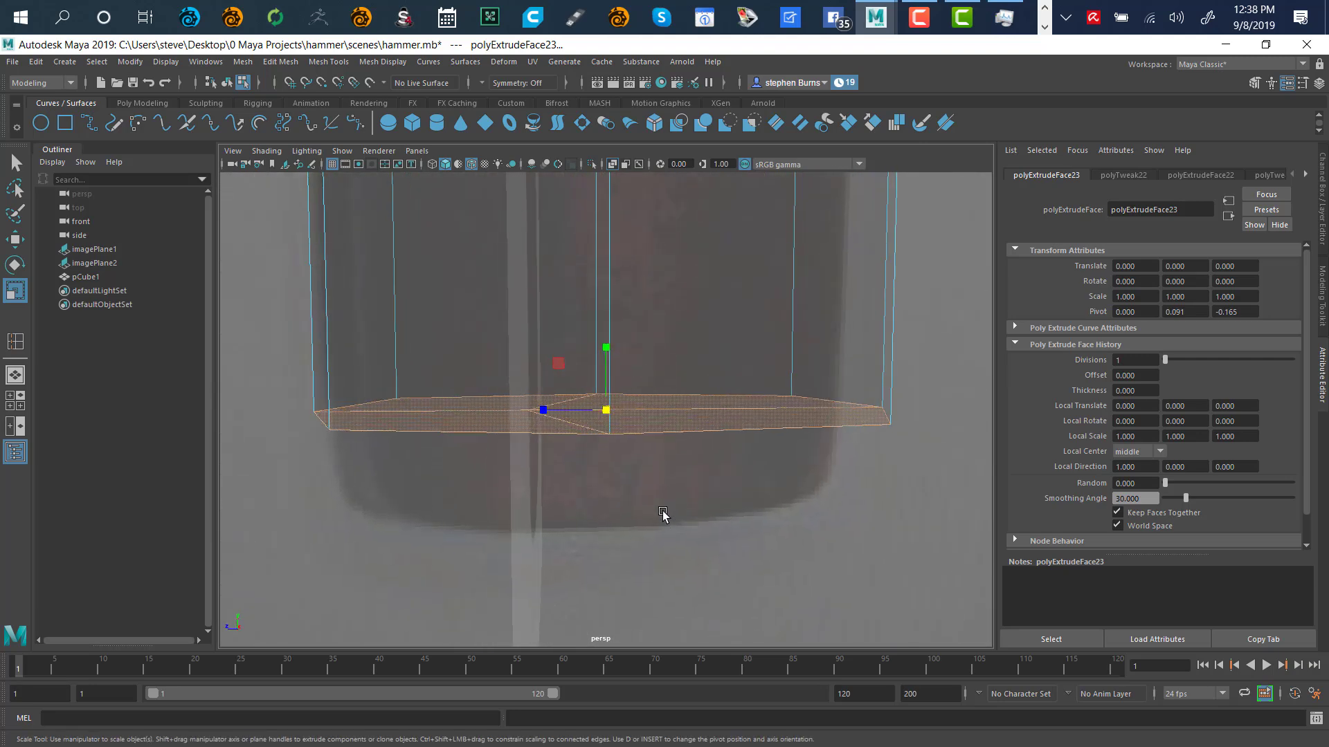
pyautogui.press('w')
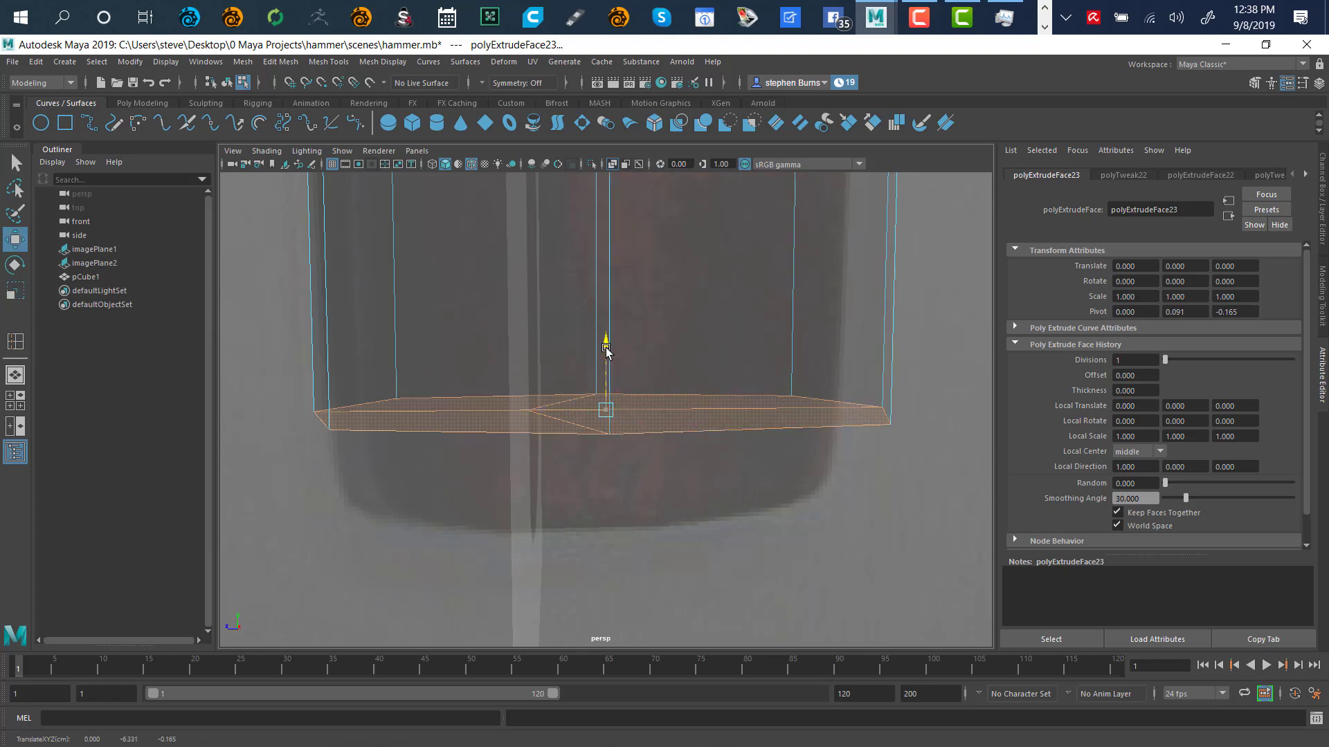
pyautogui.moveTo(607, 348); pyautogui.dragTo(612, 429)
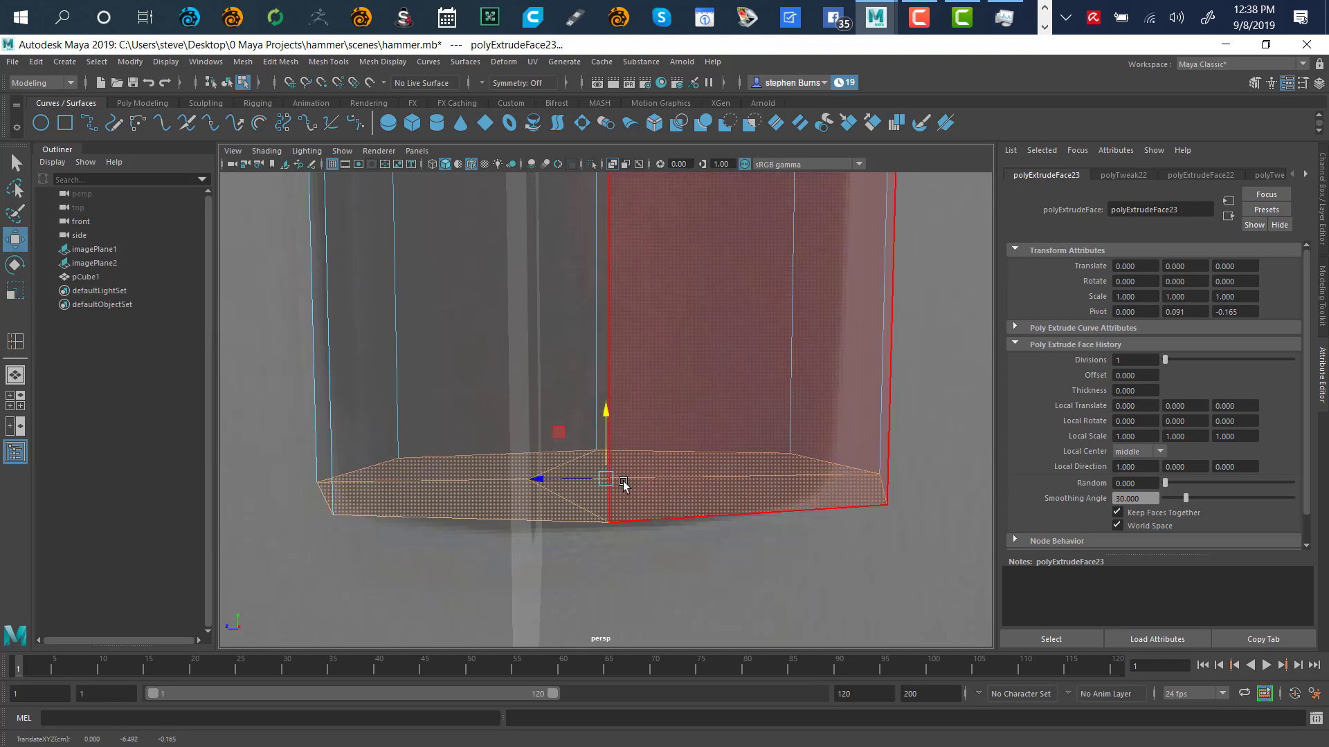
pyautogui.moveTo(632, 558)
pyautogui.keyDown('alt'); pyautogui.mouseDown()
pyautogui.moveTo(640, 543)
pyautogui.moveTo(632, 557)
pyautogui.mouseUp(); pyautogui.keyUp('alt')
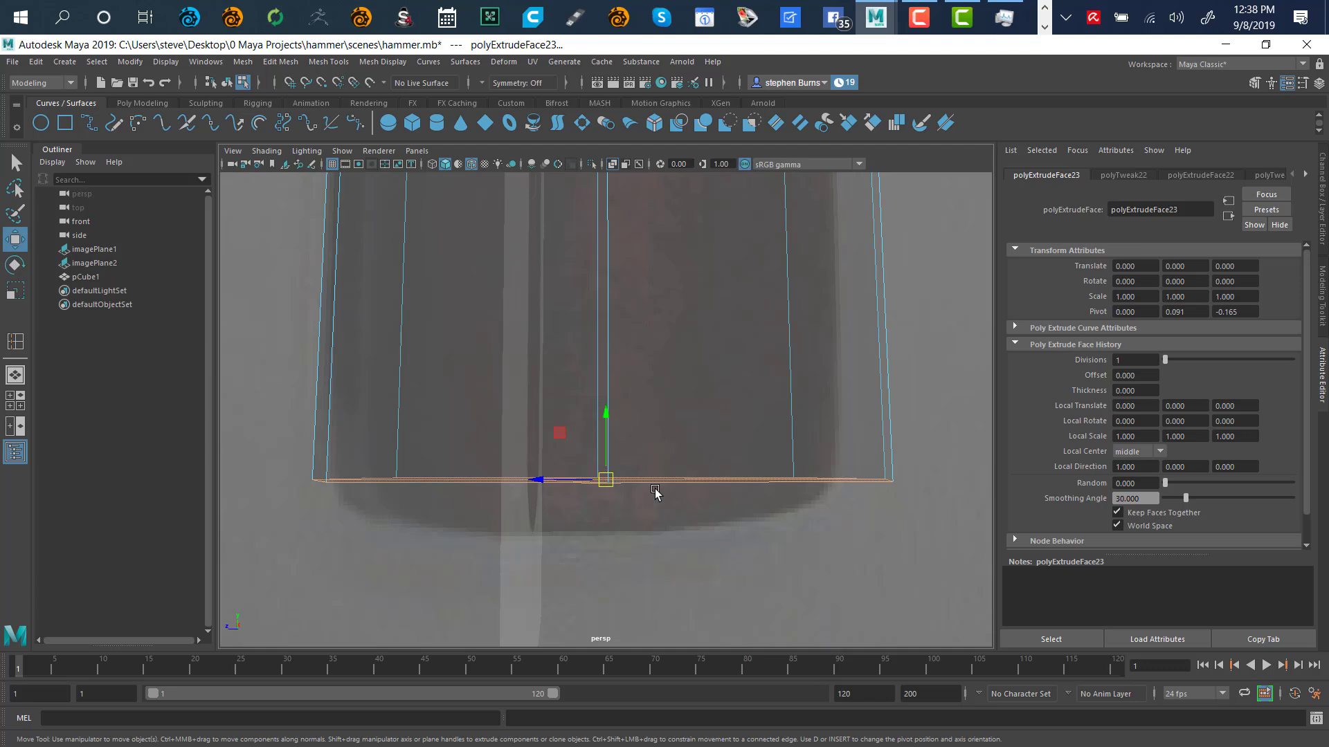
pyautogui.moveTo(608, 415); pyautogui.dragTo(614, 443)
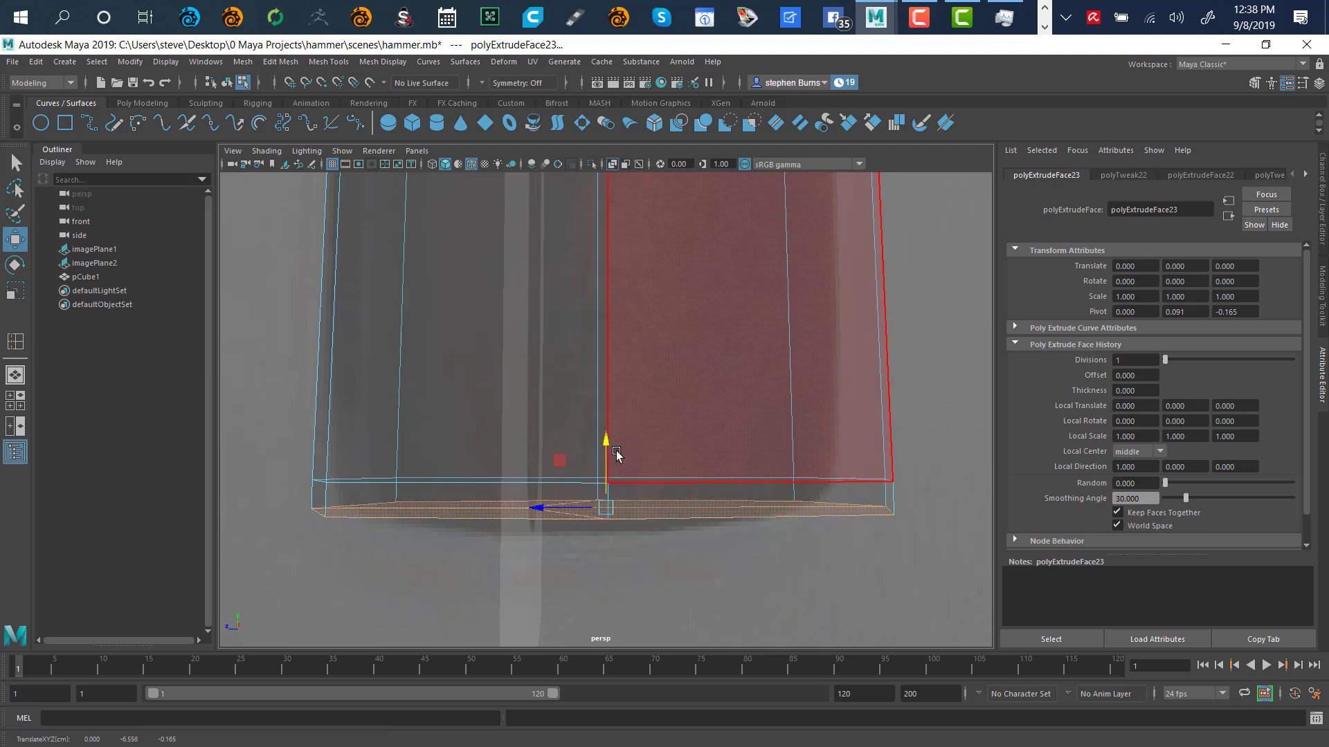
pyautogui.press('r')
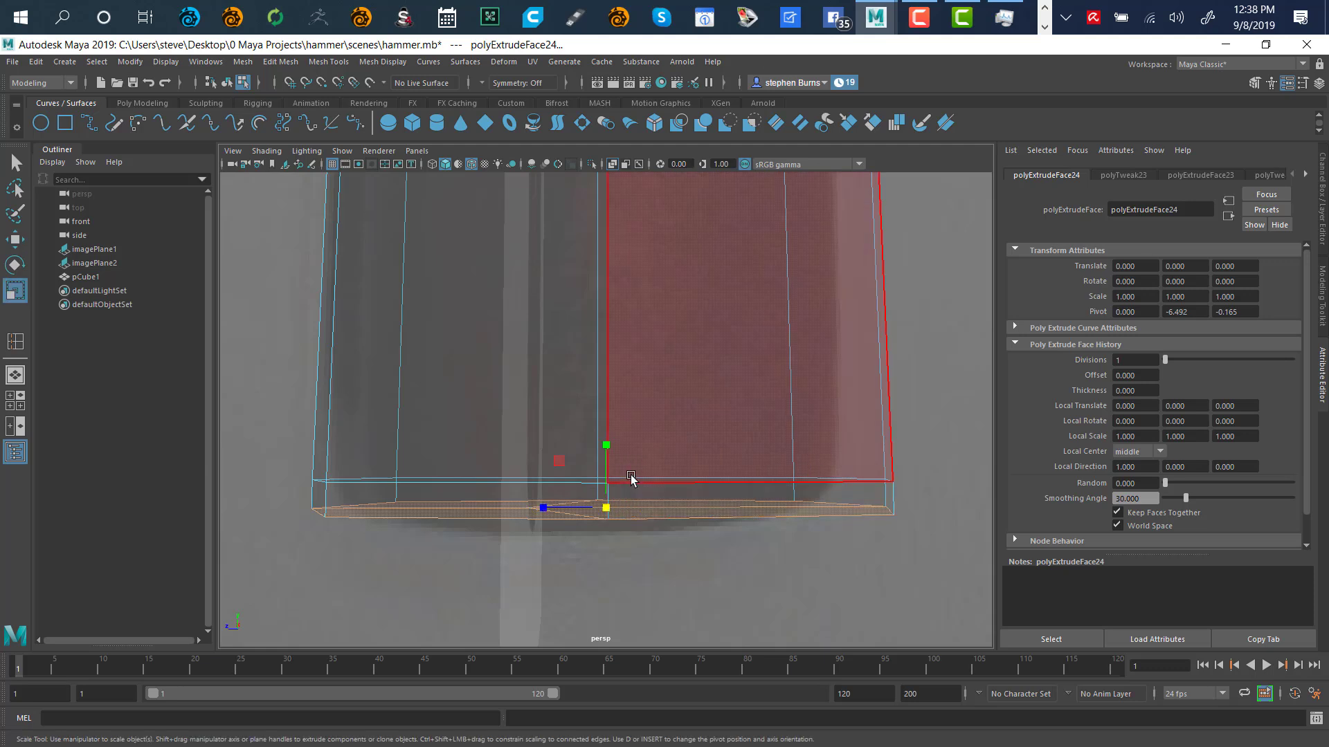
pyautogui.moveTo(608, 508); pyautogui.dragTo(590, 513)
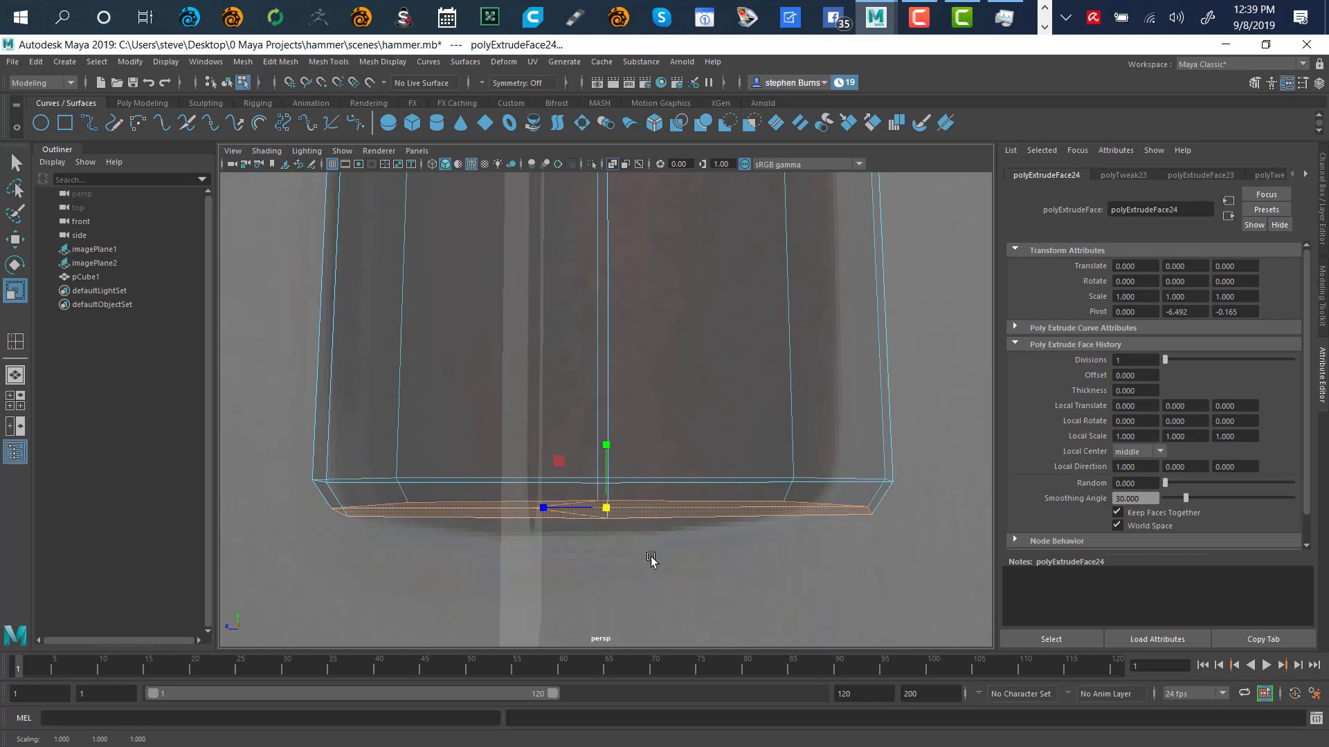
pyautogui.keyDown('alt'); pyautogui.moveTo(653, 555); pyautogui.dragTo(657, 519); pyautogui.keyUp('alt')
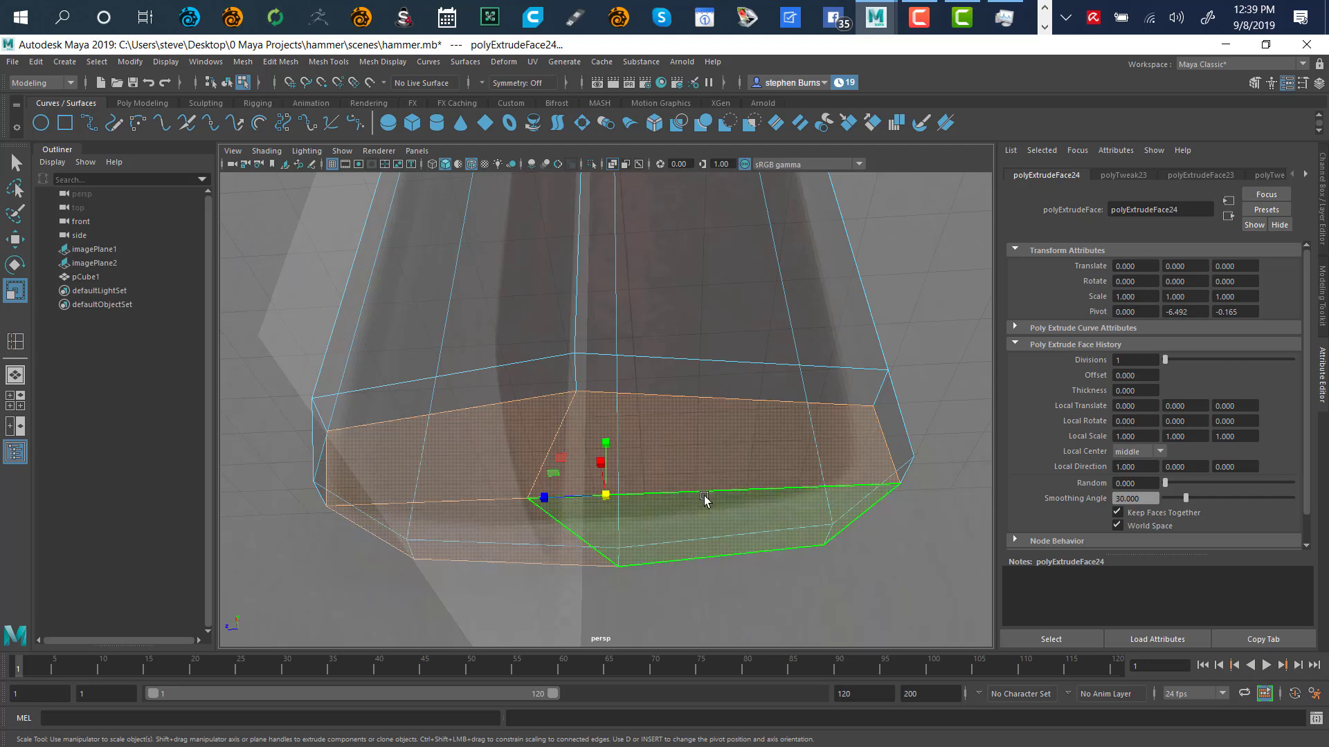
# Extrude a second ring at the handle's end, tapering it inward and nudging it up
pyautogui.press('w')
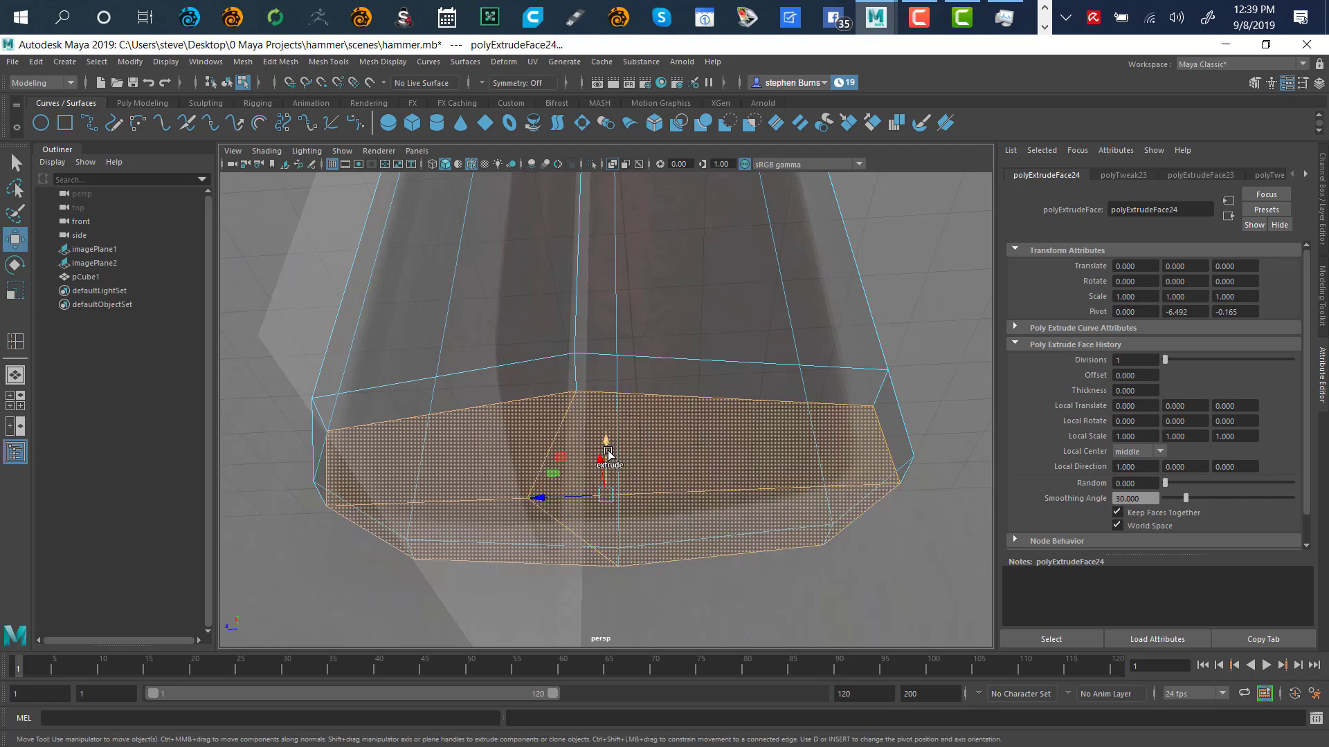
pyautogui.moveTo(607, 446); pyautogui.dragTo(611, 457)
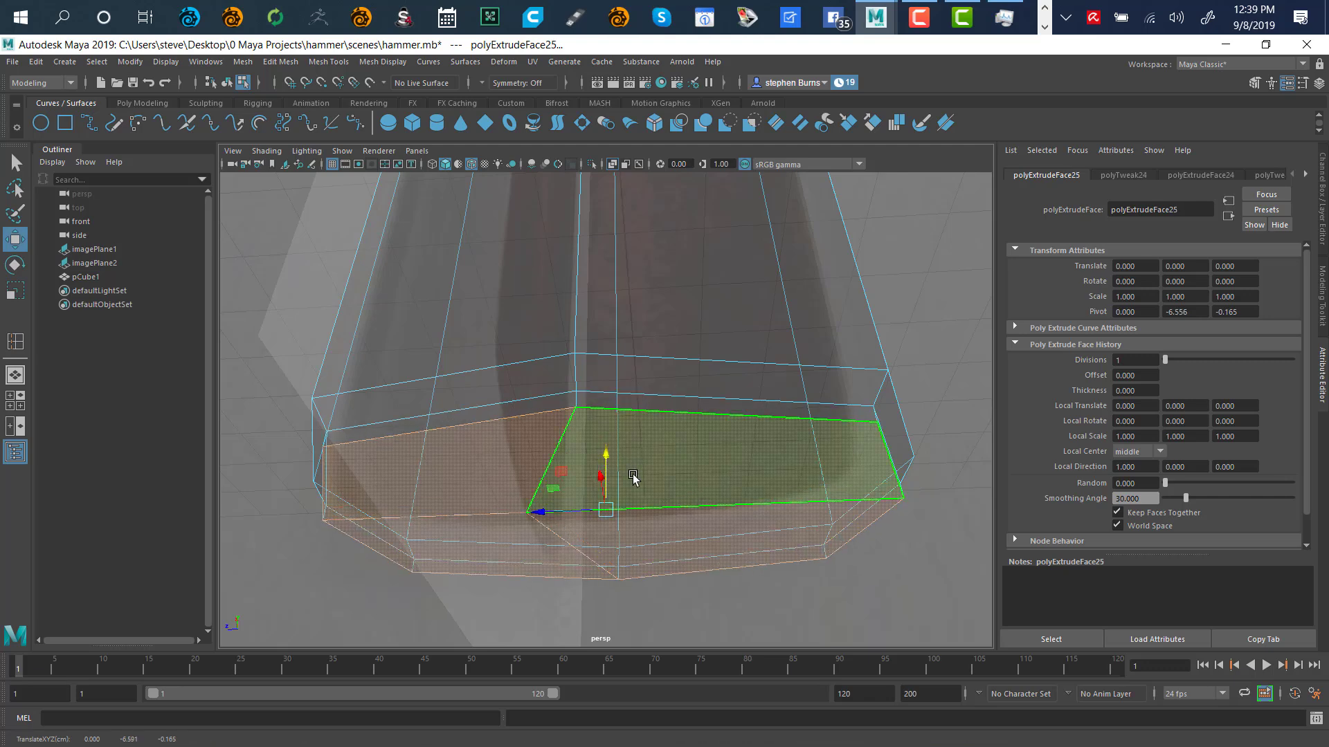
pyautogui.press('r')
pyautogui.moveTo(607, 512); pyautogui.dragTo(571, 538)
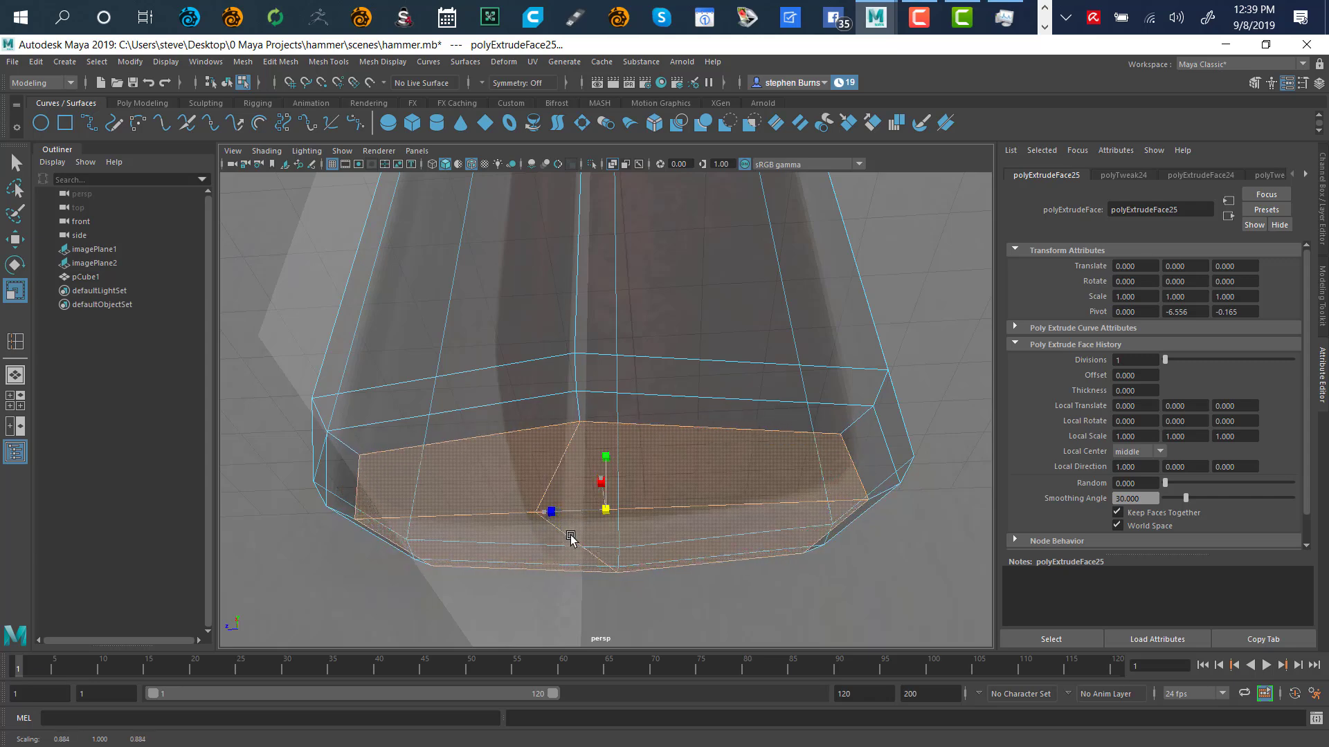
pyautogui.press('w')
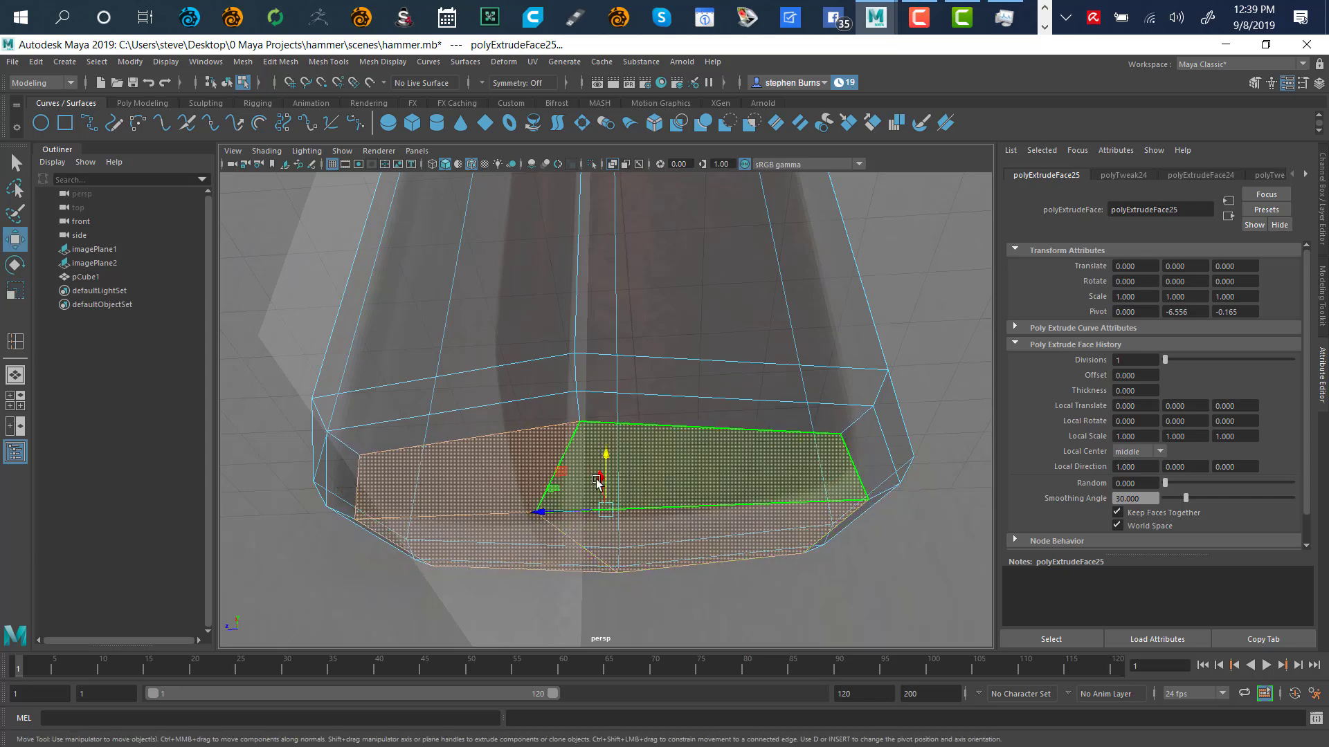
pyautogui.moveTo(608, 461); pyautogui.dragTo(608, 461)
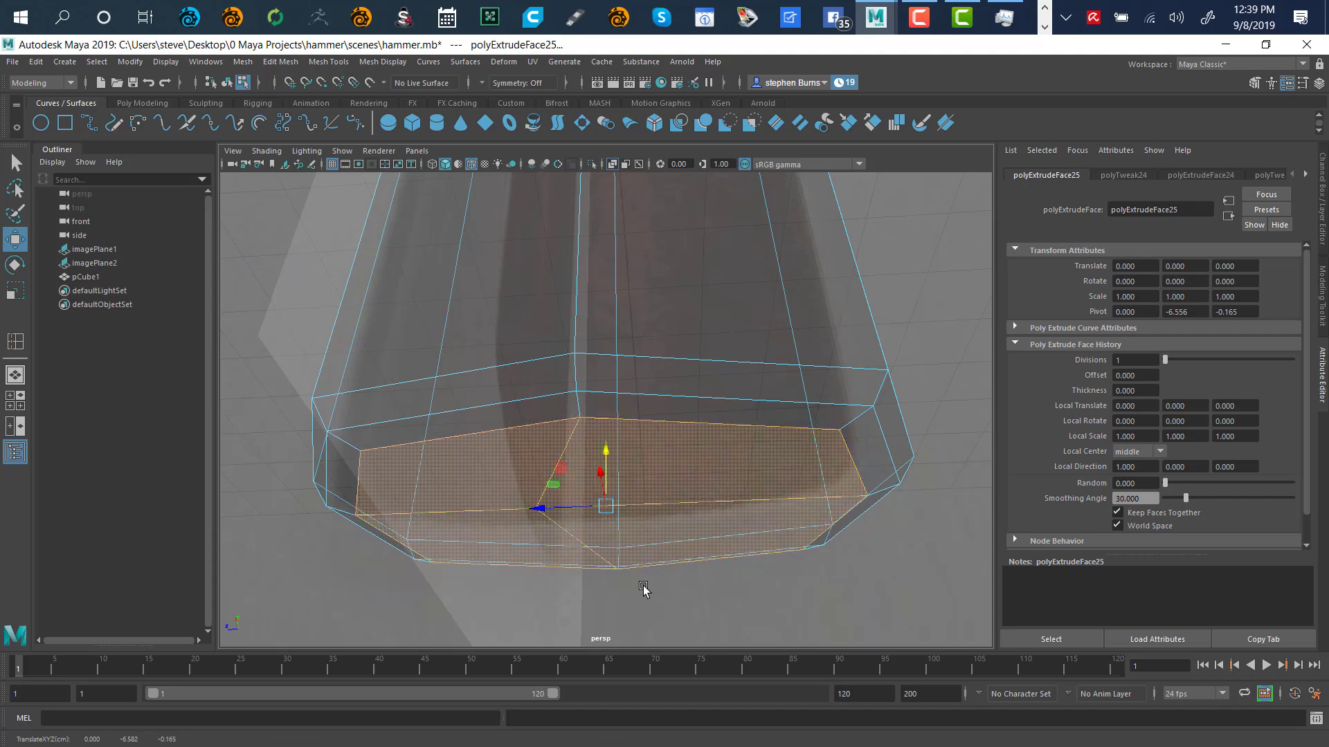
pyautogui.keyDown('alt'); pyautogui.moveTo(643, 589); pyautogui.dragTo(561, 413); pyautogui.keyUp('alt')
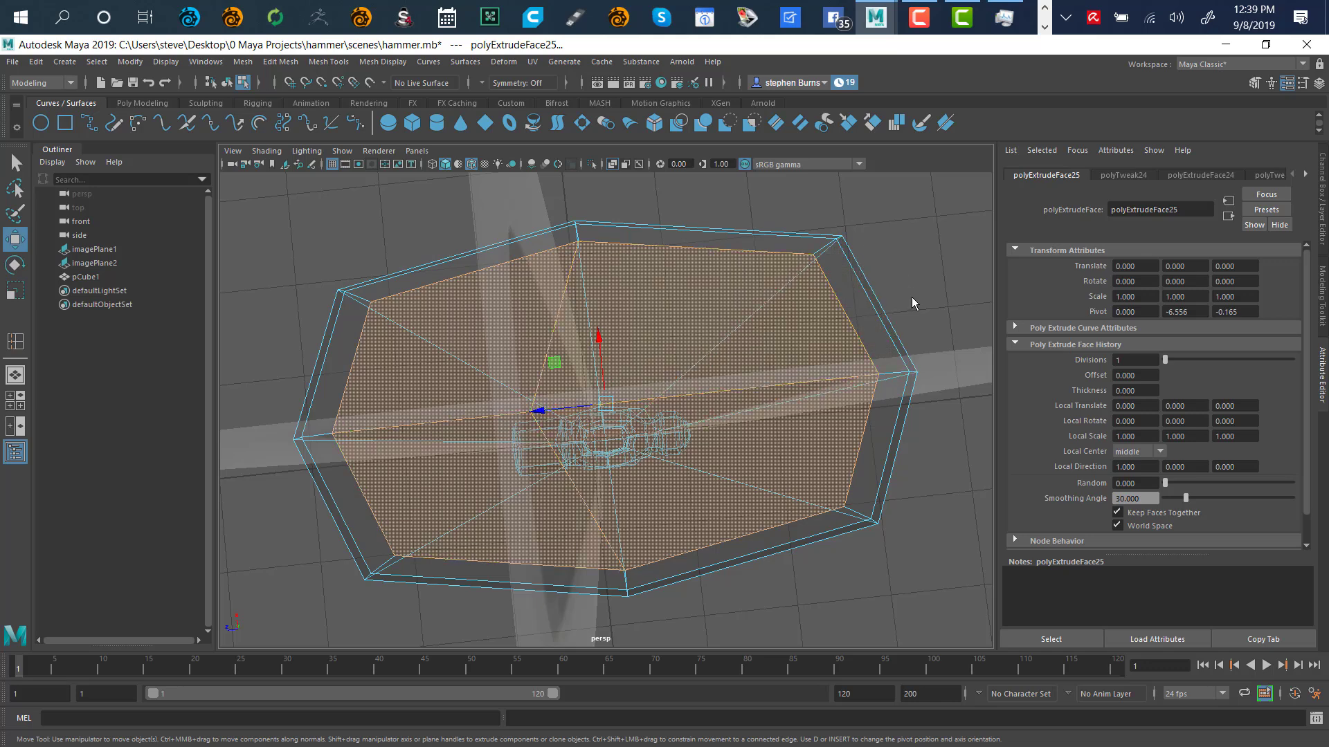
# Shift bottom-rim vertex vtx[227] sideways along X to even out the cap's outline
pyautogui.moveTo(912, 303); pyautogui.dragTo(788, 314, button='right')
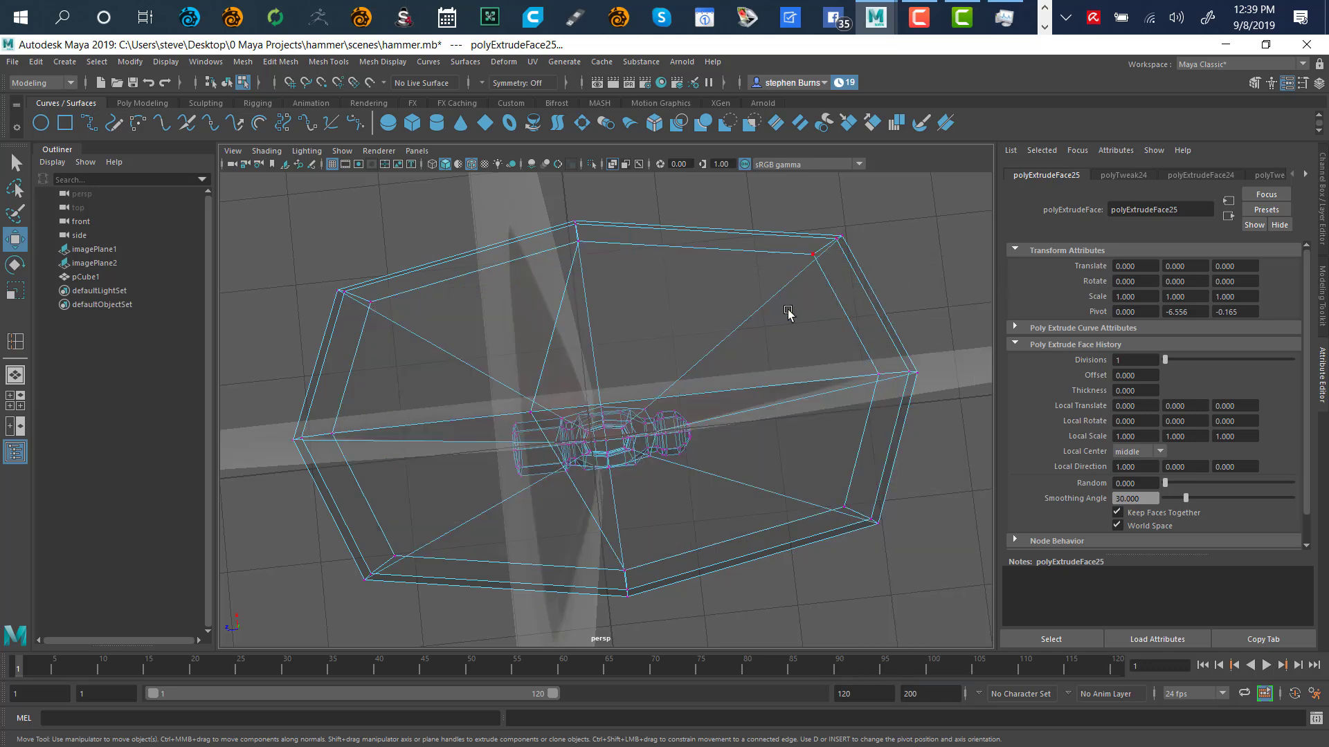
pyautogui.click(531, 413)
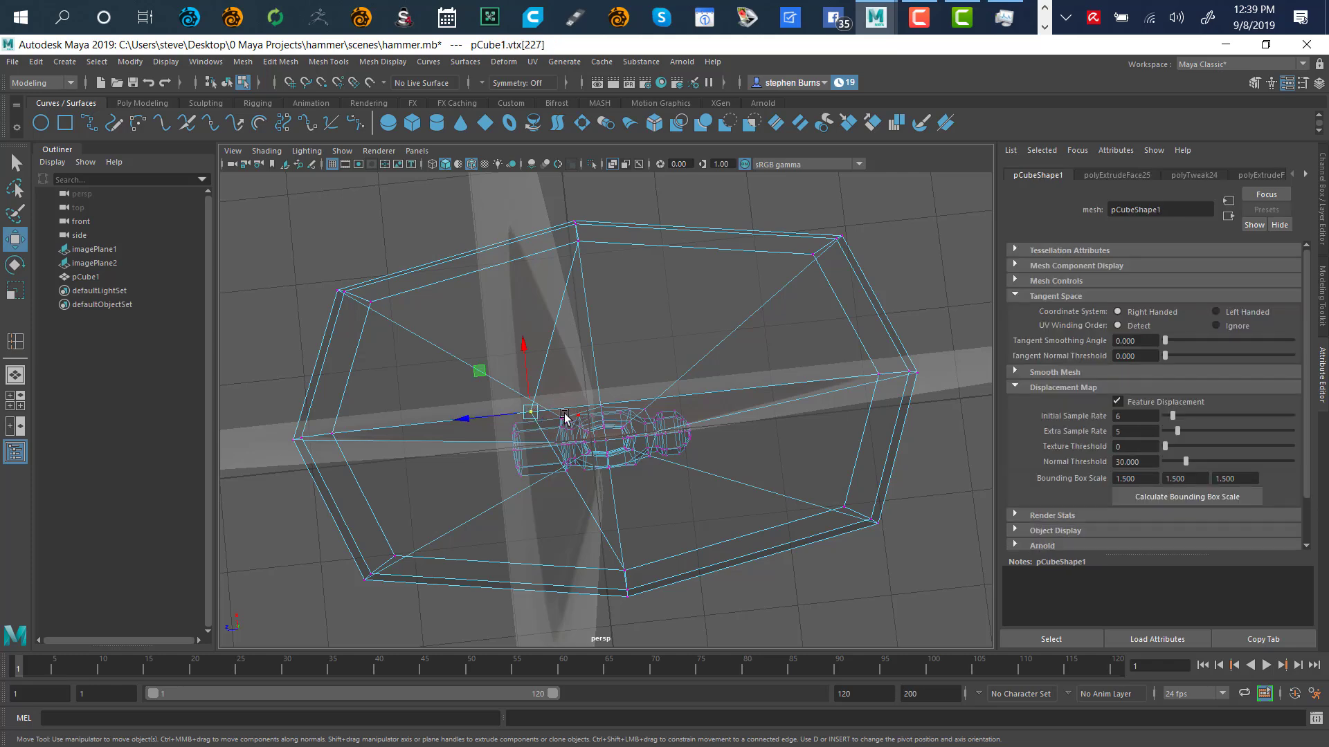
pyautogui.moveTo(464, 422); pyautogui.dragTo(533, 423)
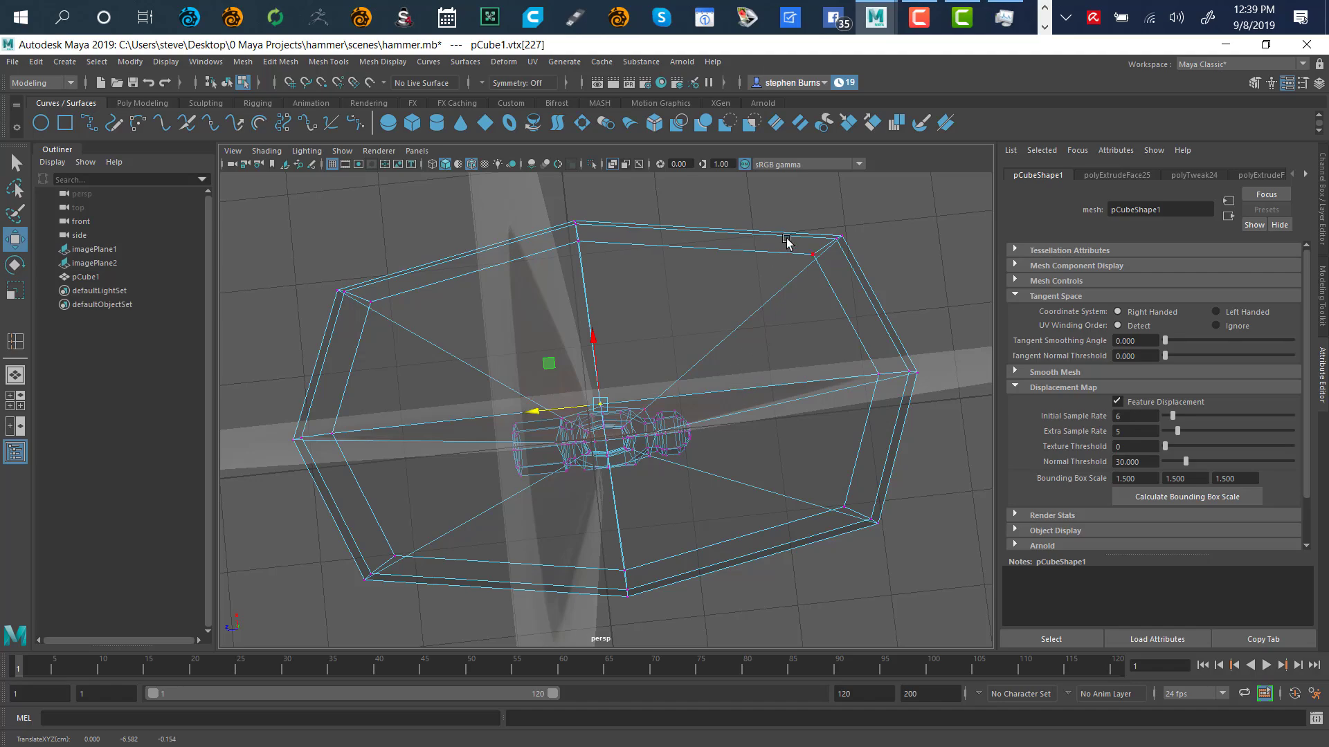
# Toggle X-Ray display and orbit out to view the whole hammer
pyautogui.keyDown('alt'); pyautogui.moveTo(787, 241); pyautogui.dragTo(657, 437); pyautogui.keyUp('alt')
pyautogui.keyDown('alt'); pyautogui.moveTo(707, 573); pyautogui.dragTo(592, 366); pyautogui.keyUp('alt')
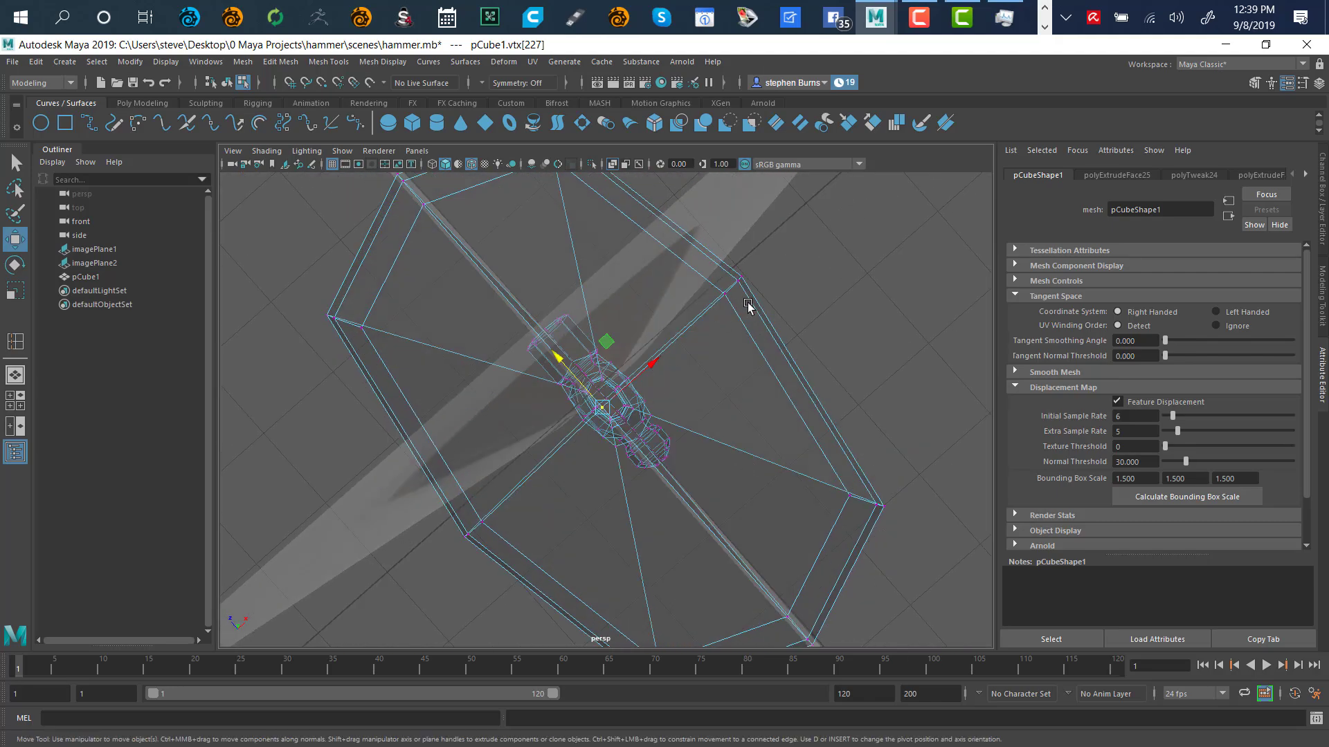
pyautogui.keyDown('alt'); pyautogui.moveTo(747, 306); pyautogui.dragTo(756, 420); pyautogui.keyUp('alt')
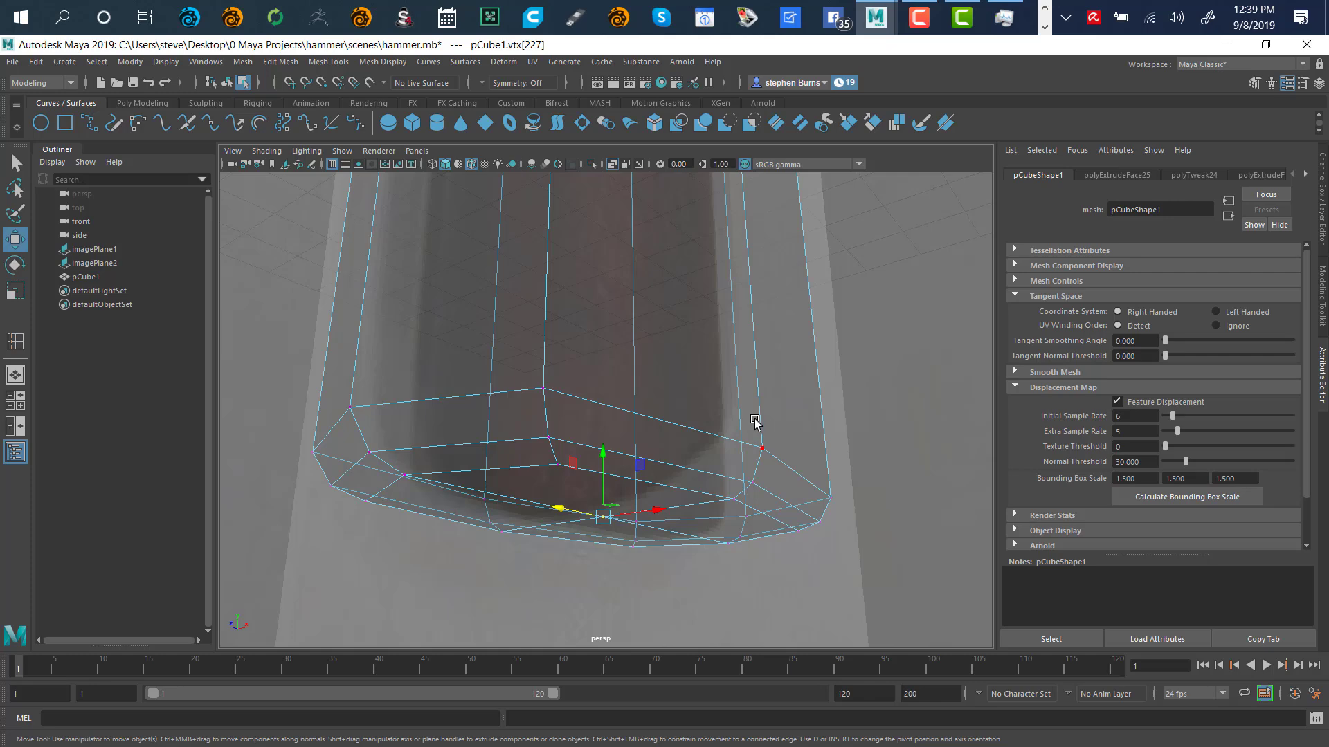
pyautogui.scroll(-6, 758, 418)
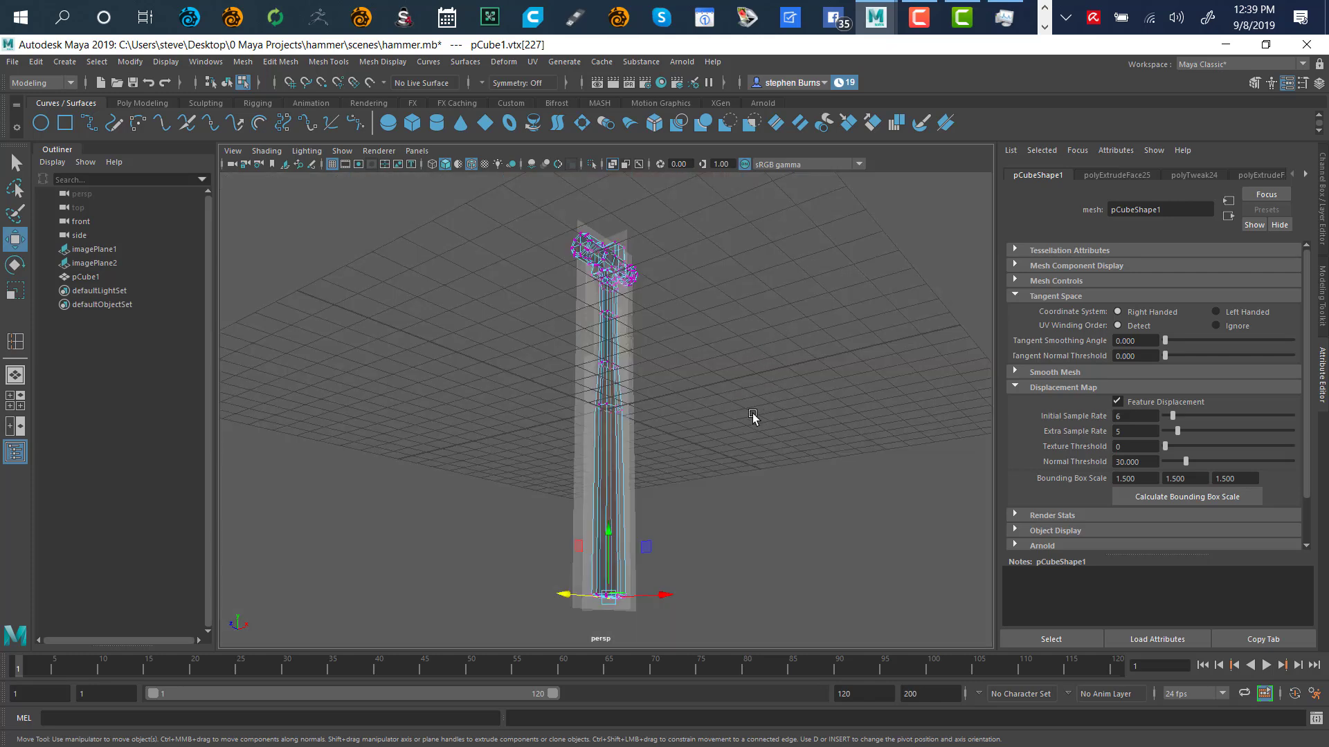
pyautogui.keyDown('alt'); pyautogui.moveTo(752, 415); pyautogui.dragTo(684, 370); pyautogui.keyUp('alt')
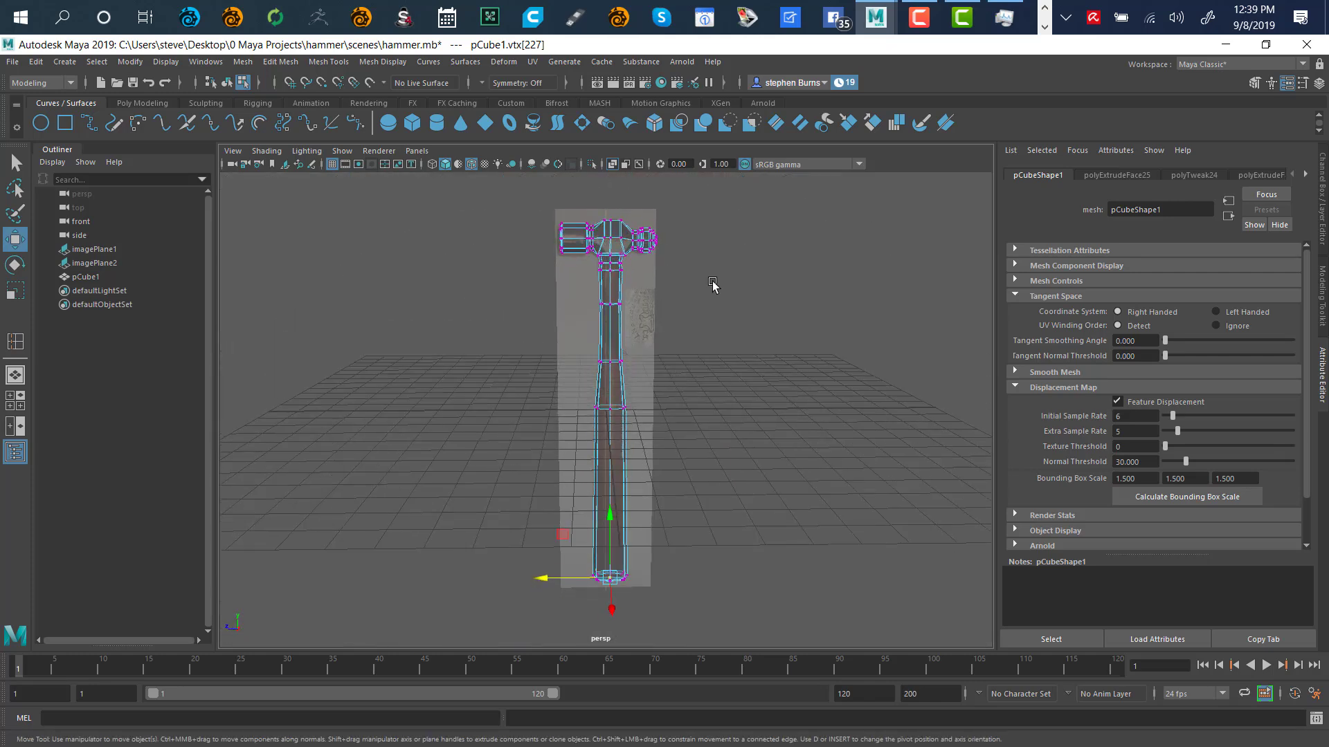
pyautogui.click(612, 166)
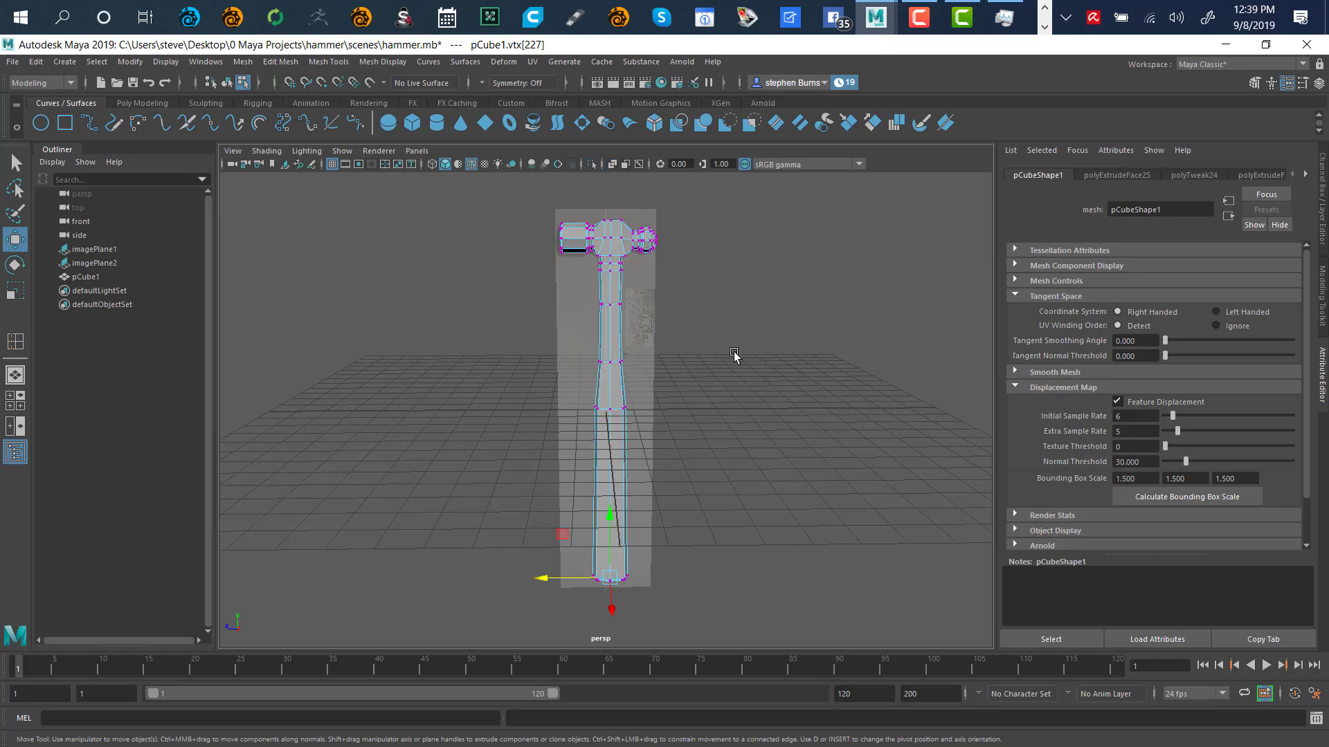
pyautogui.keyDown('alt'); pyautogui.moveTo(696, 344); pyautogui.dragTo(632, 346); pyautogui.keyUp('alt')
# Deselect, close in on the hammer head, and turn off smooth mesh preview with 1
pyautogui.click(756, 330)
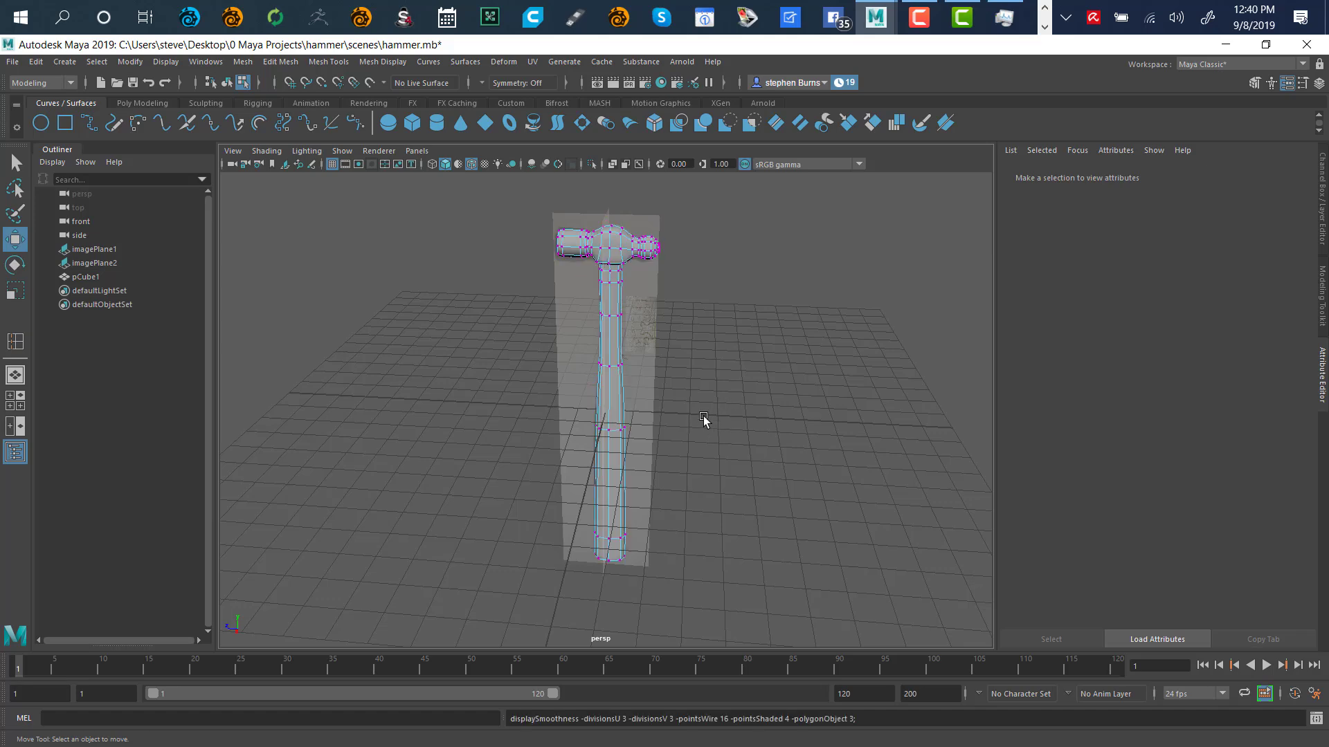
pyautogui.keyDown('alt'); pyautogui.moveTo(703, 418); pyautogui.dragTo(677, 297); pyautogui.keyUp('alt')
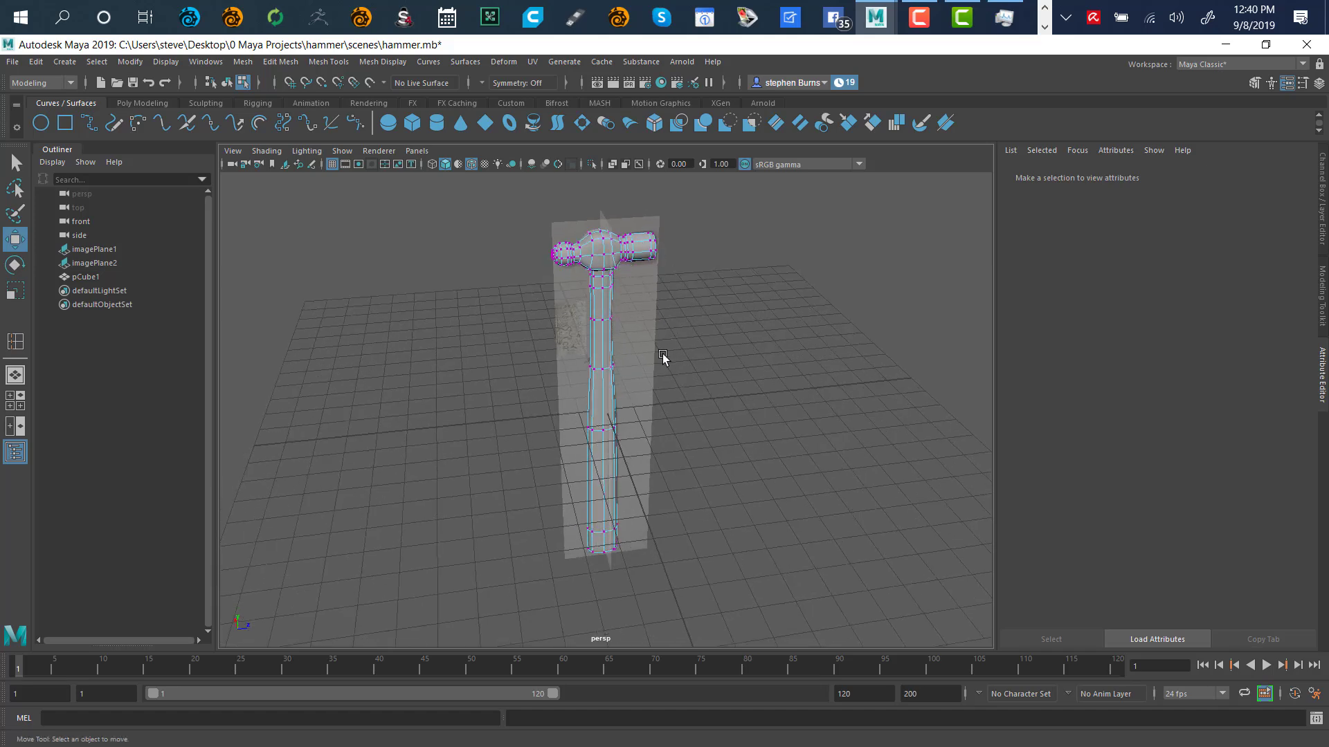
pyautogui.keyDown('alt'); pyautogui.moveTo(676, 243); pyautogui.dragTo(848, 543, button='right'); pyautogui.keyUp('alt')
pyautogui.keyDown('alt'); pyautogui.moveTo(904, 220); pyautogui.dragTo(831, 498, button='middle'); pyautogui.keyUp('alt')
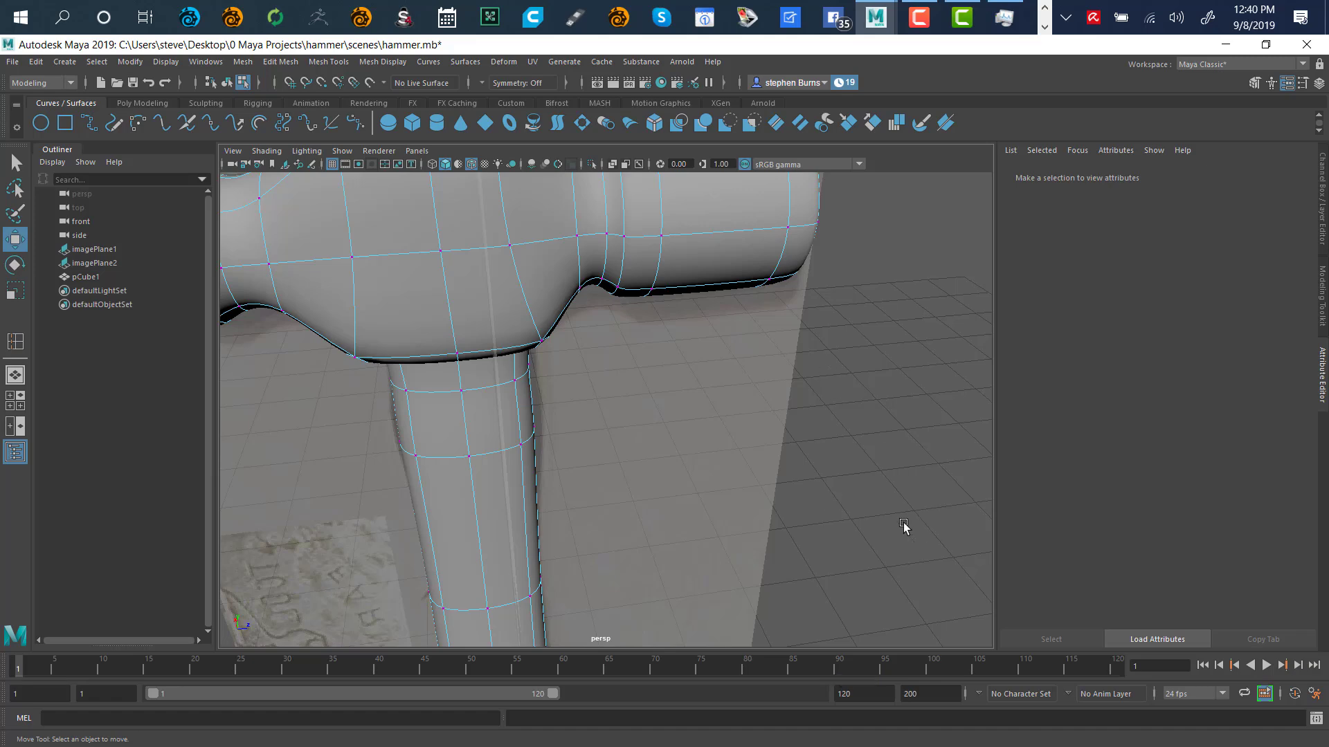
pyautogui.keyDown('alt'); pyautogui.moveTo(893, 353); pyautogui.dragTo(880, 516, button='middle'); pyautogui.keyUp('alt')
pyautogui.keyDown('alt'); pyautogui.moveTo(881, 516); pyautogui.dragTo(877, 453); pyautogui.keyUp('alt')
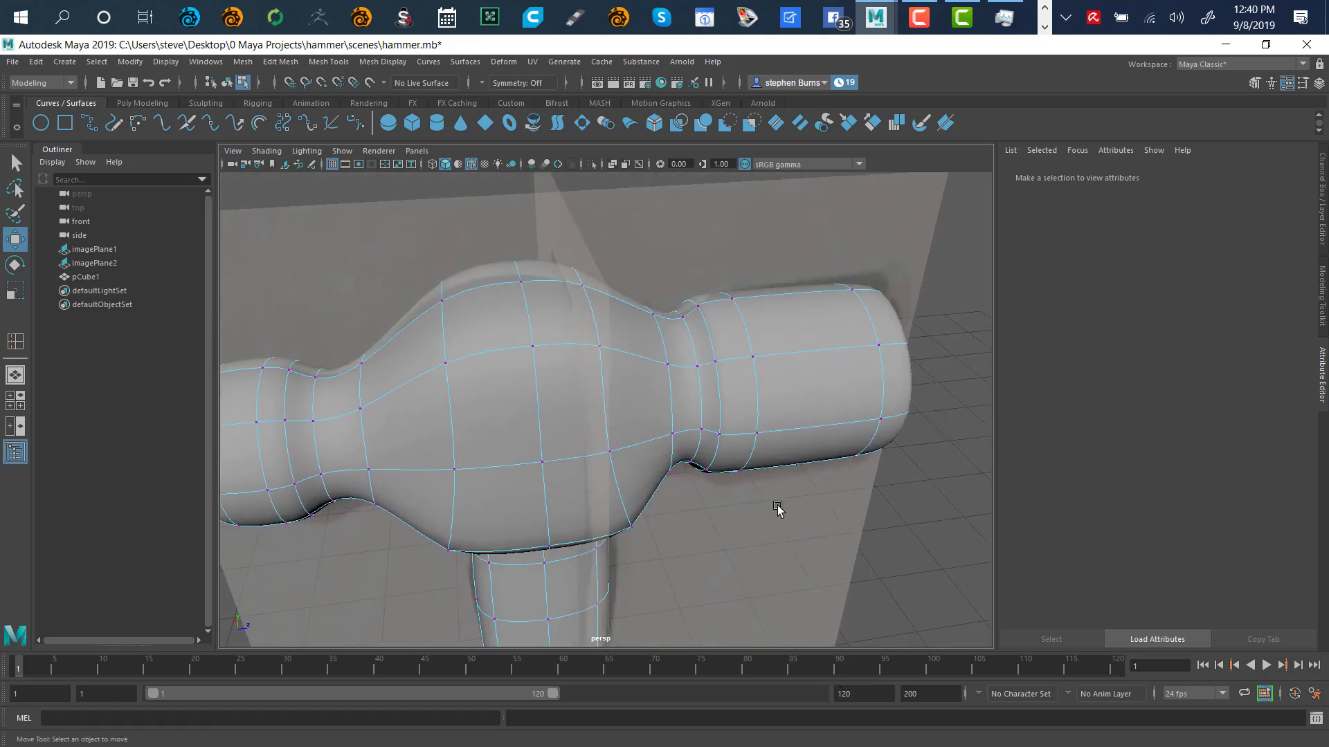
pyautogui.keyDown('alt'); pyautogui.moveTo(778, 508); pyautogui.dragTo(805, 463); pyautogui.keyUp('alt')
pyautogui.keyDown('alt'); pyautogui.moveTo(794, 336); pyautogui.dragTo(815, 476, button='right'); pyautogui.keyUp('alt')
pyautogui.moveTo(799, 454)
pyautogui.keyDown('alt'); pyautogui.mouseDown()
pyautogui.moveTo(785, 462)
pyautogui.moveTo(795, 466)
pyautogui.mouseUp(); pyautogui.keyUp('alt')
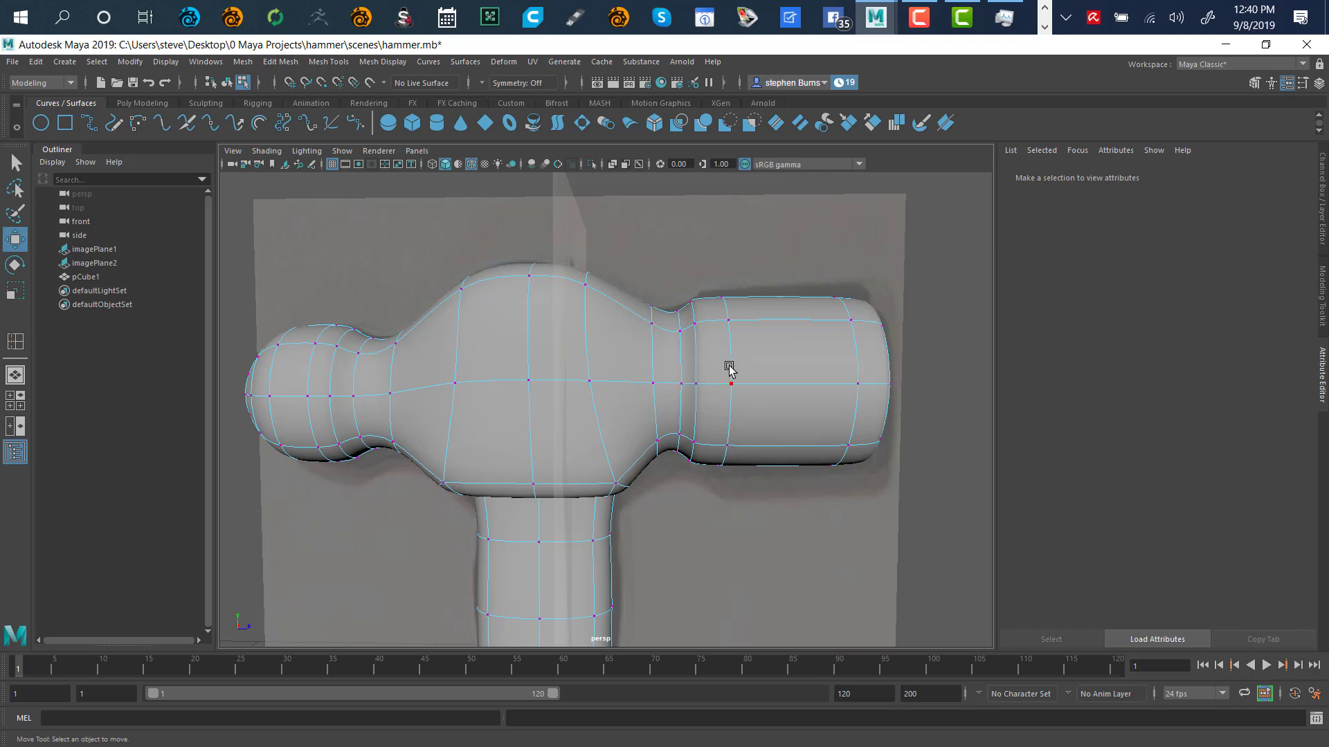
pyautogui.press('1')
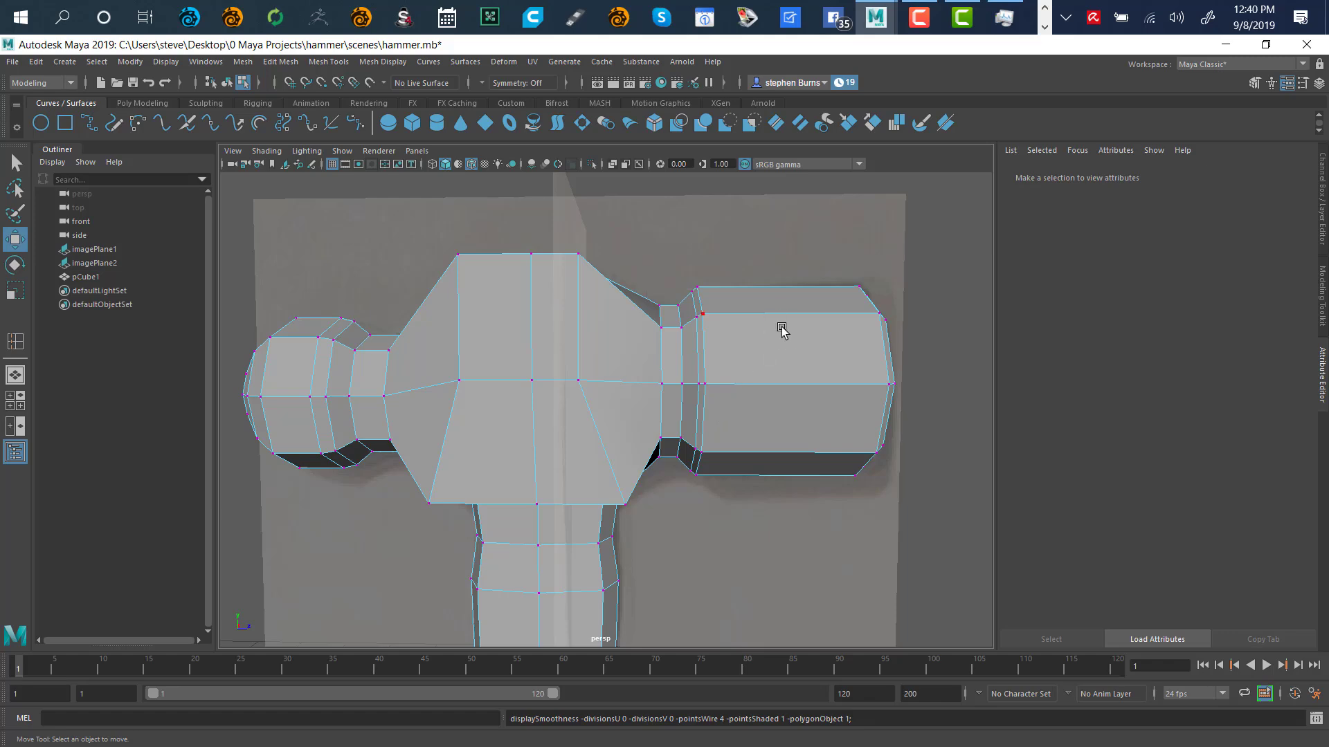
# In the four-view layout, switch the mesh to face mode and lasso the striking-head faces
pyautogui.press('space')
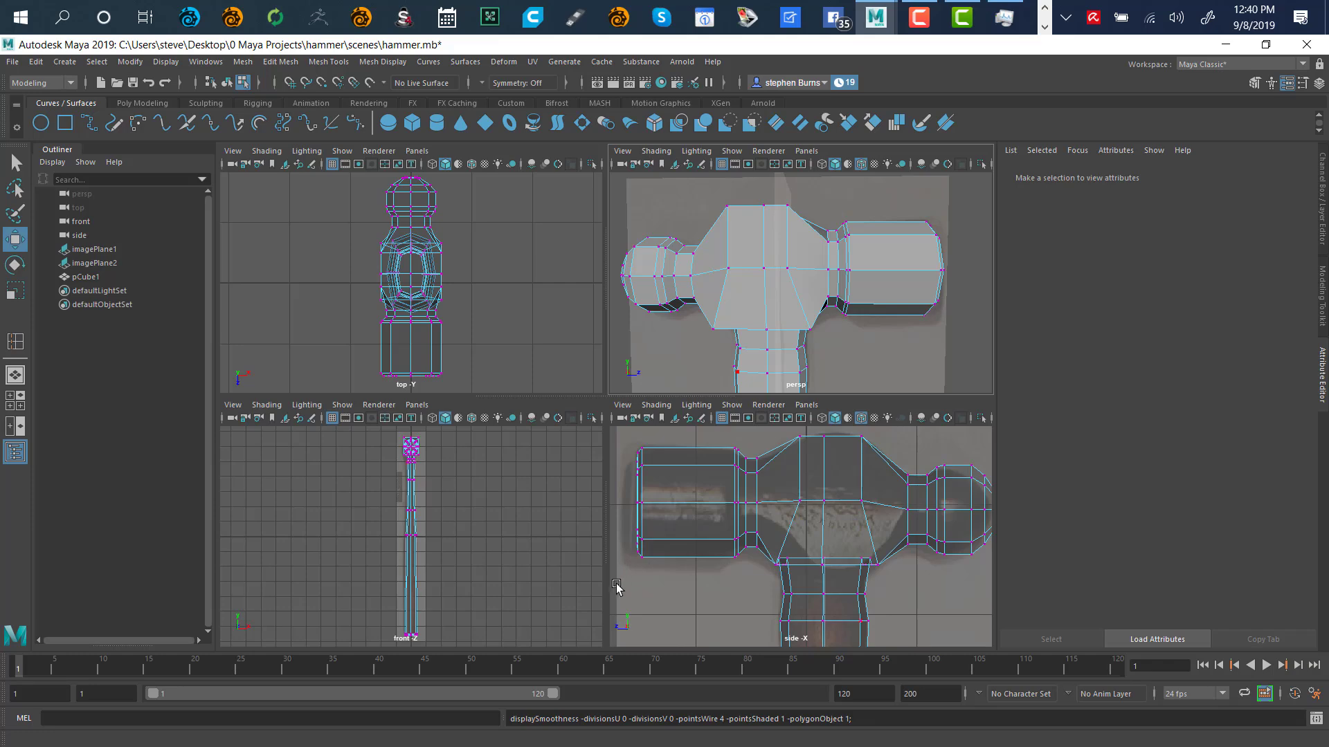
pyautogui.rightClick(580, 544)
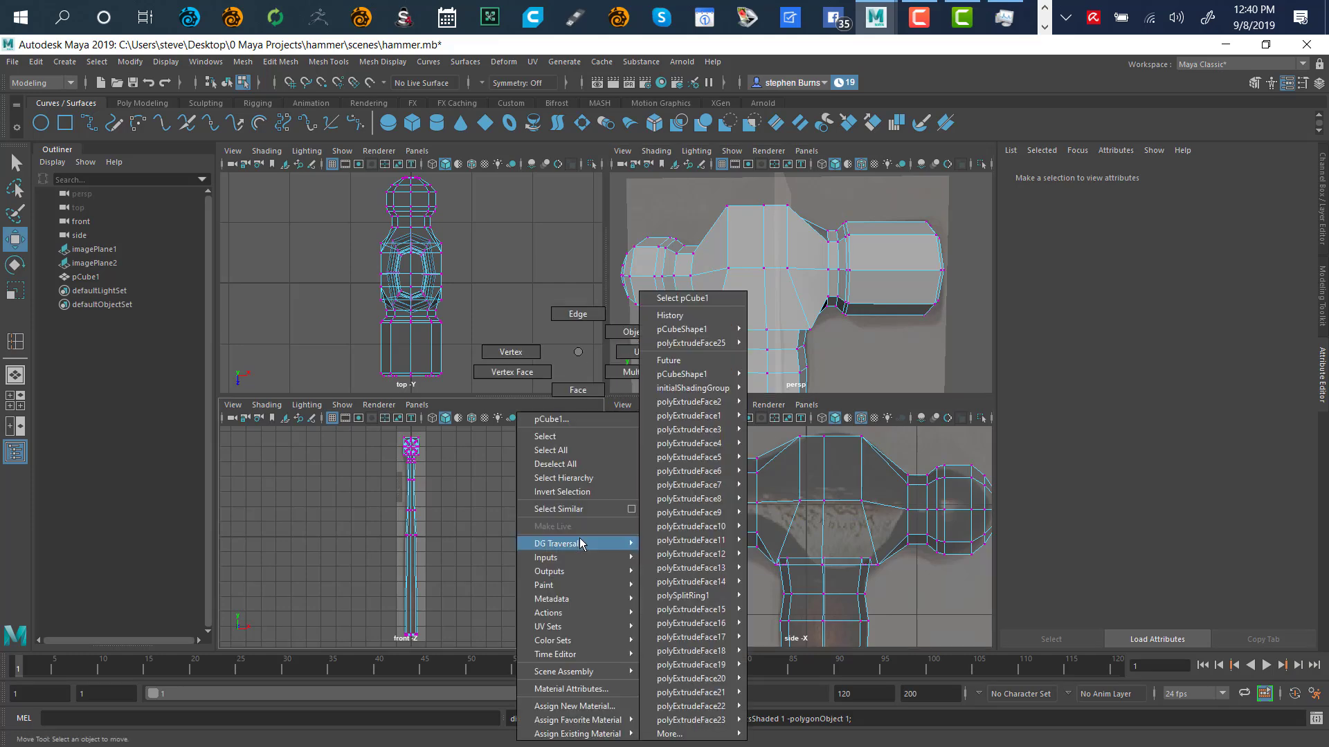
pyautogui.click(582, 438)
pyautogui.rightClick(500, 477)
pyautogui.moveTo(503, 479); pyautogui.dragTo(500, 391, button='right')
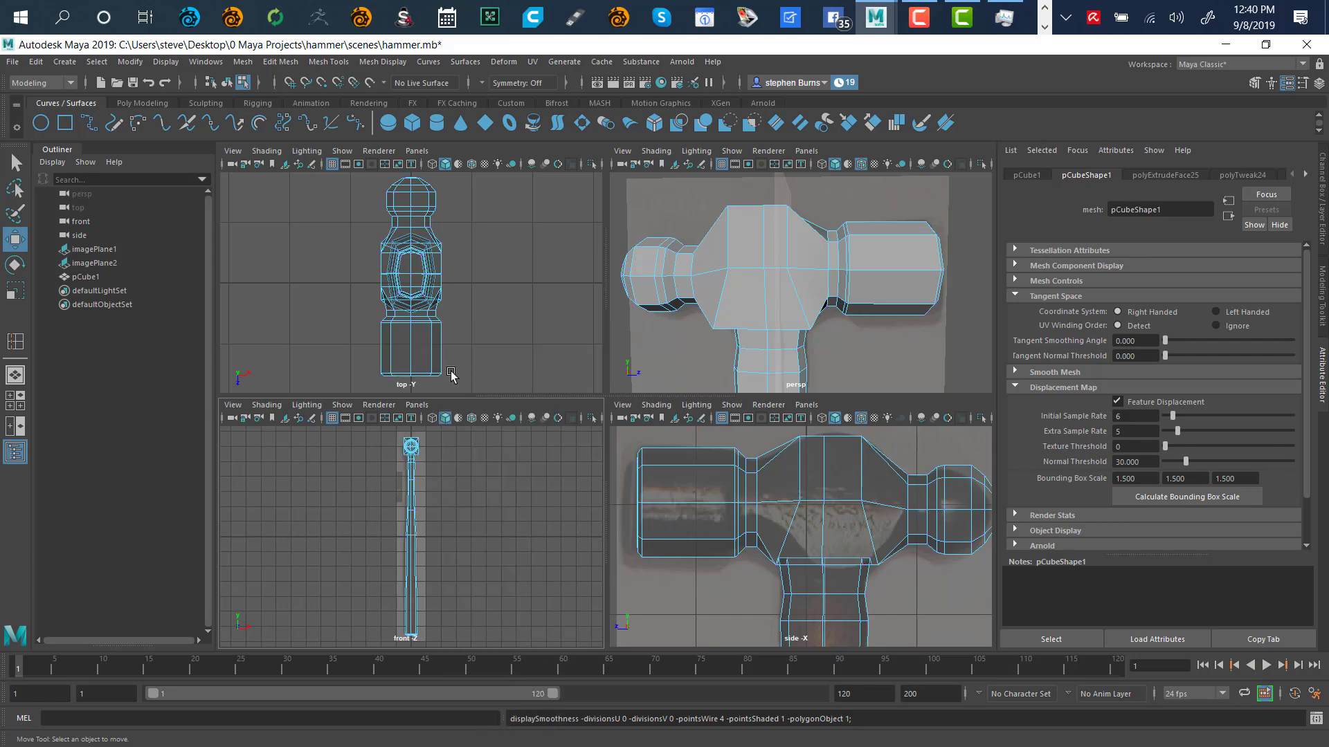
pyautogui.click(18, 192)
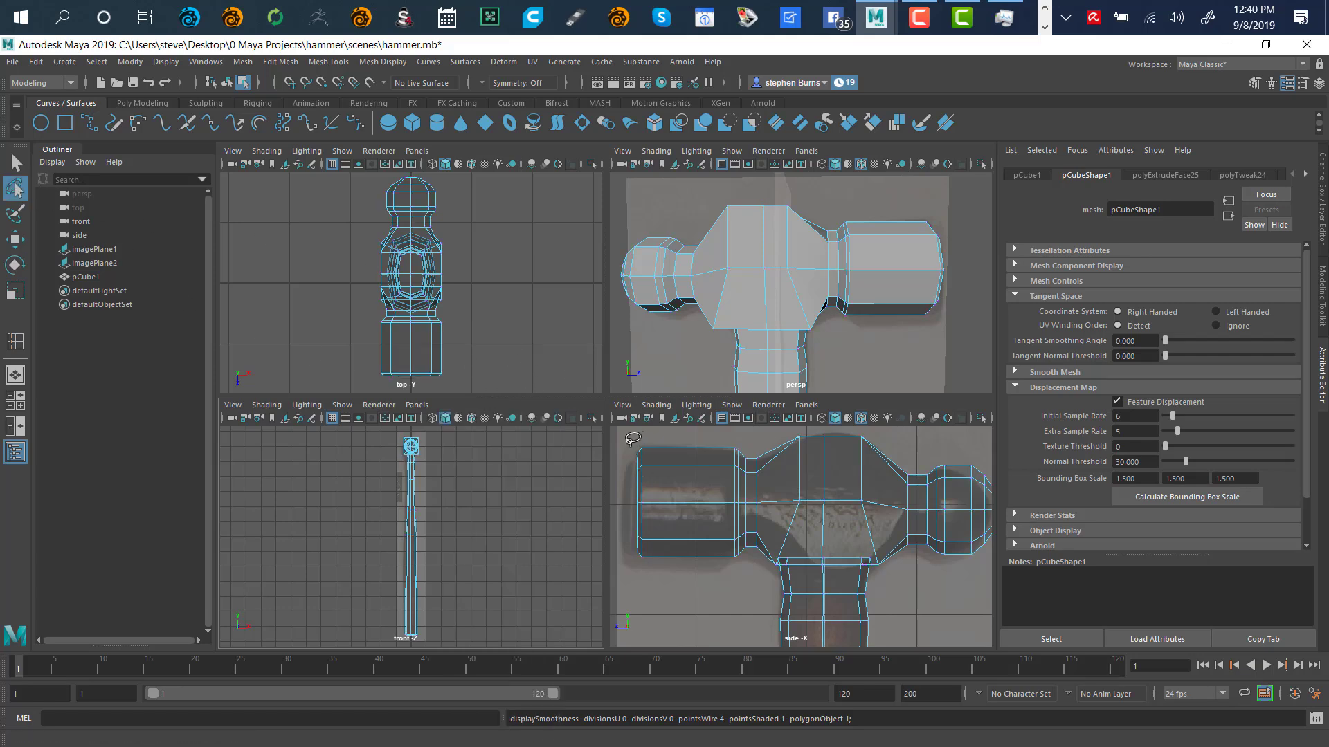
pyautogui.moveTo(627, 450)
pyautogui.mouseDown()
pyautogui.moveTo(748, 442)
pyautogui.moveTo(746, 561)
pyautogui.moveTo(658, 584)
pyautogui.moveTo(616, 477)
pyautogui.moveTo(622, 453)
pyautogui.mouseUp()
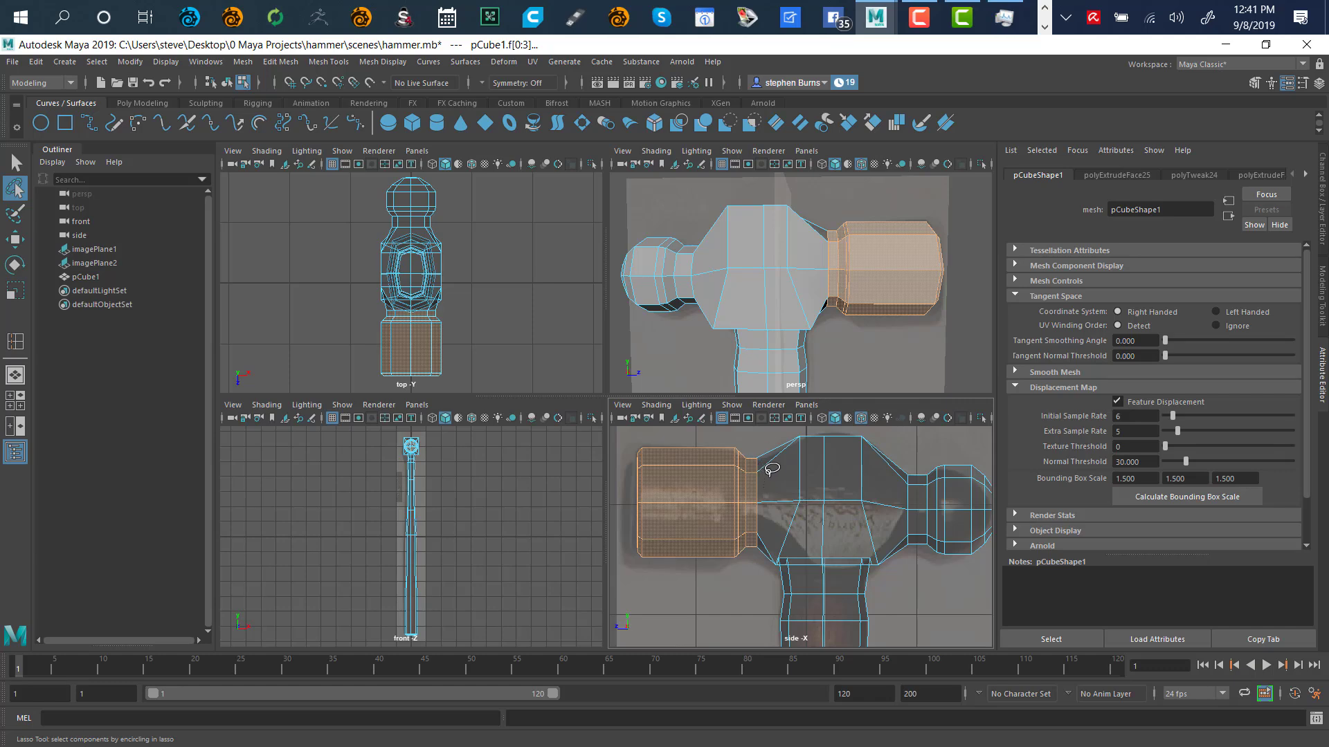
# In the maximized side view, extrude the striking head faces further left, leaving a narrow neck strip unselected
pyautogui.press('space')
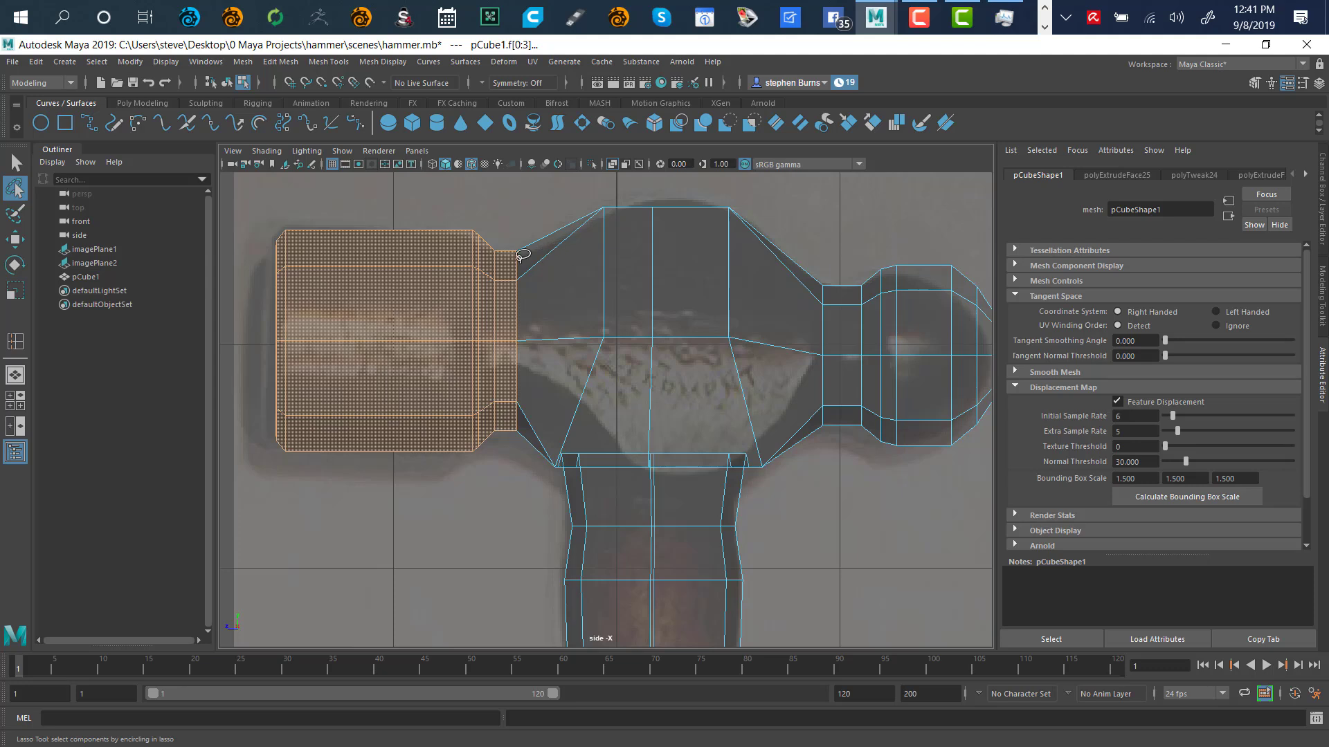
pyautogui.moveTo(497, 243)
pyautogui.keyDown('ctrl'); pyautogui.mouseDown()
pyautogui.moveTo(588, 390)
pyautogui.moveTo(508, 470)
pyautogui.moveTo(495, 249)
pyautogui.mouseUp(); pyautogui.keyUp('ctrl')
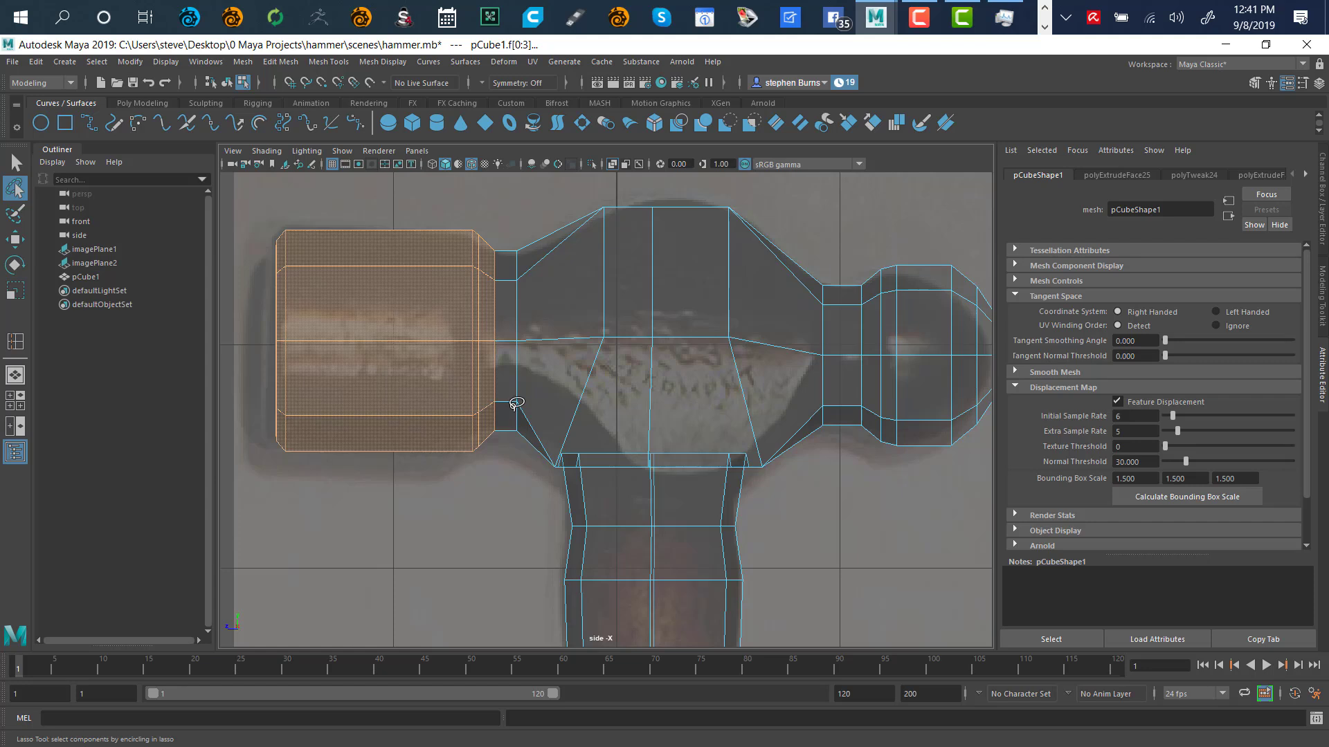
pyautogui.press('w')
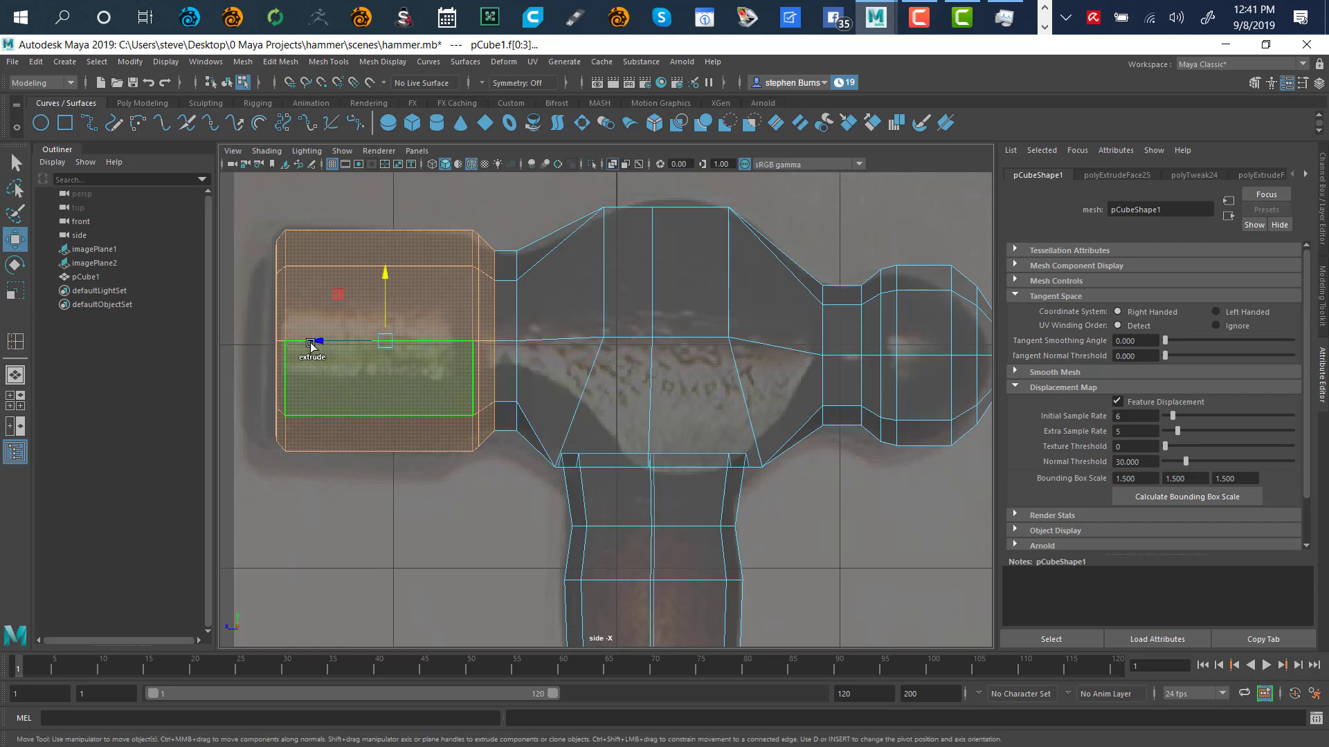
pyautogui.moveTo(316, 344)
pyautogui.keyDown('shift'); pyautogui.mouseDown()
pyautogui.moveTo(288, 346)
pyautogui.moveTo(296, 354)
pyautogui.mouseUp(); pyautogui.keyUp('shift')
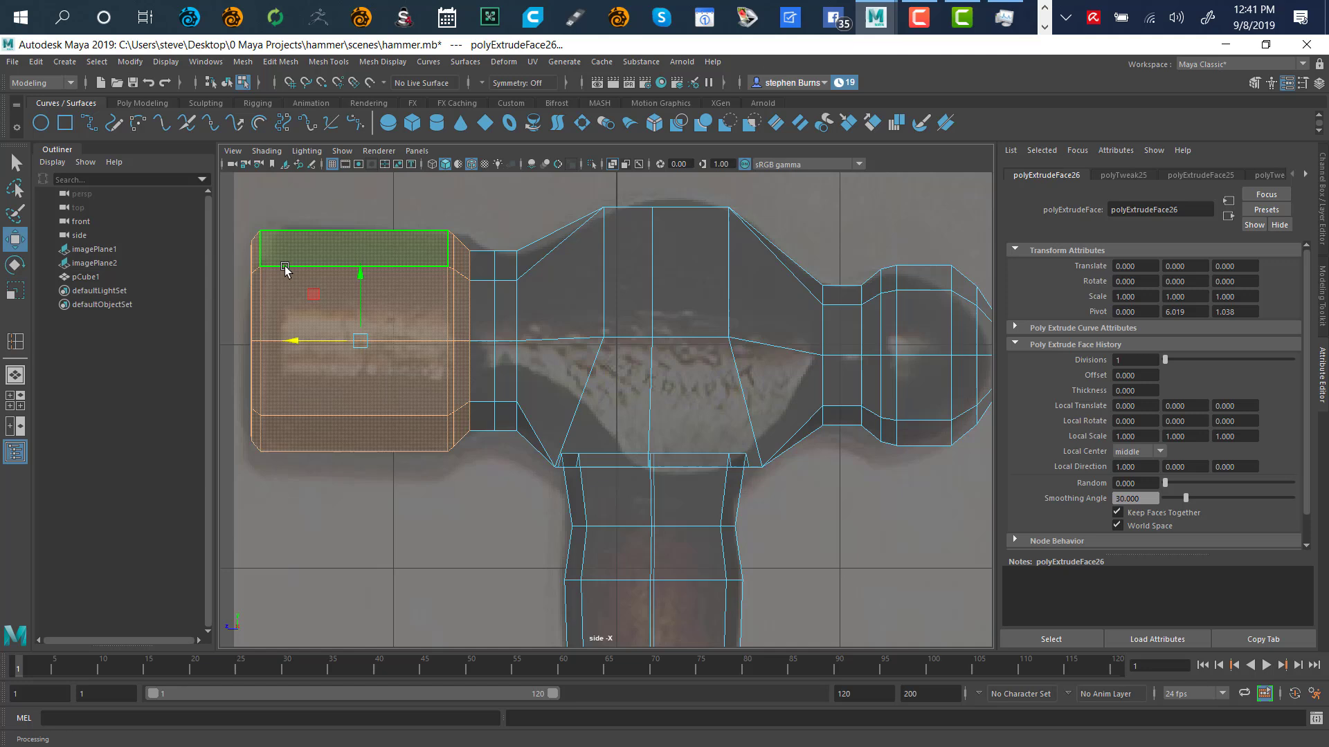
# Lasso-select the striking head faces next to the neck
pyautogui.click(16, 186)
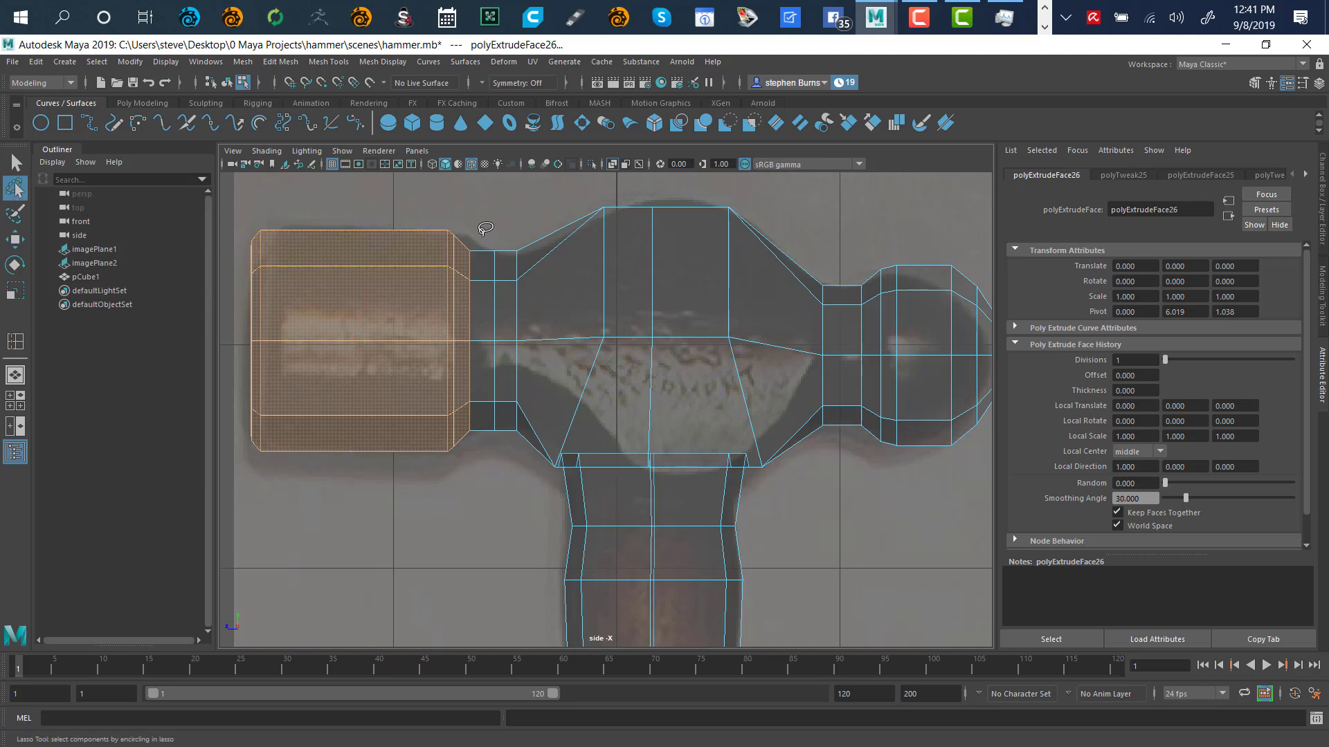
pyautogui.moveTo(508, 254)
pyautogui.mouseDown()
pyautogui.moveTo(517, 268)
pyautogui.moveTo(456, 232)
pyautogui.moveTo(458, 446)
pyautogui.moveTo(524, 422)
pyautogui.mouseUp()
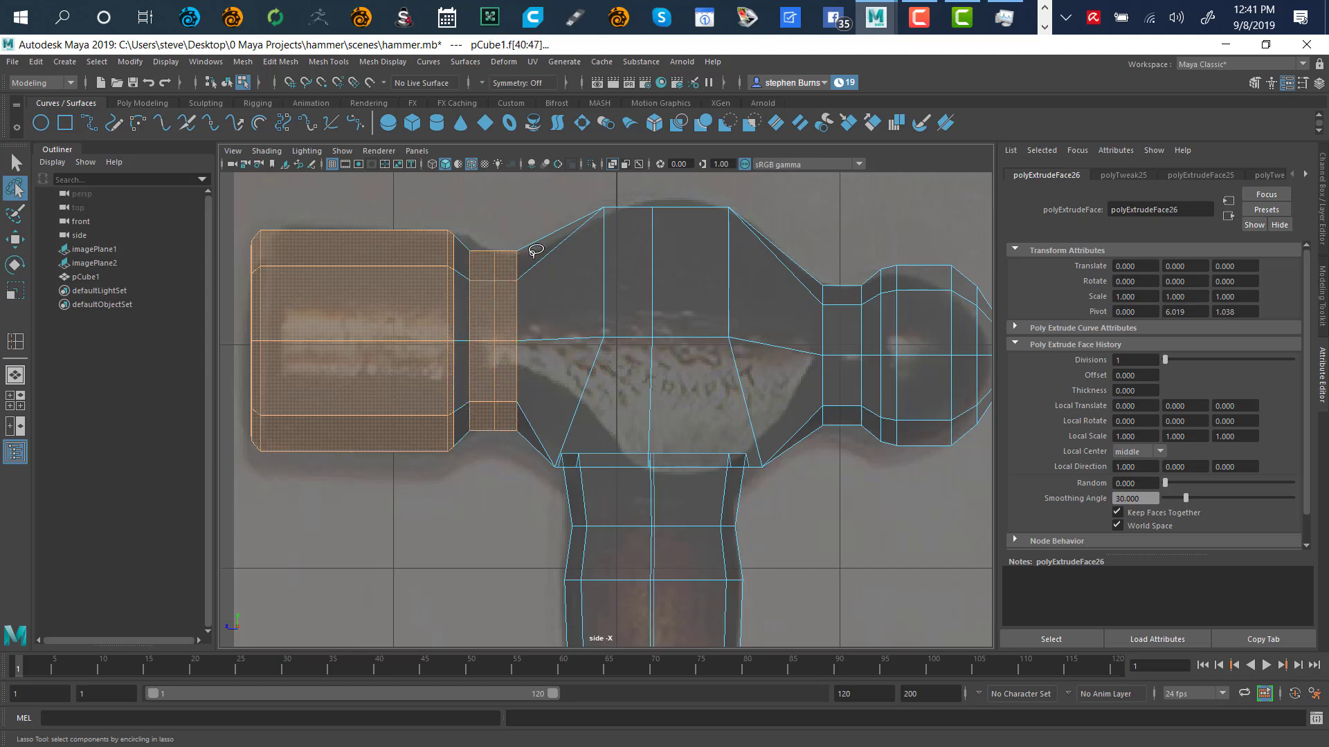
pyautogui.moveTo(542, 255)
pyautogui.mouseDown()
pyautogui.moveTo(461, 234)
pyautogui.moveTo(487, 475)
pyautogui.moveTo(550, 274)
pyautogui.mouseUp()
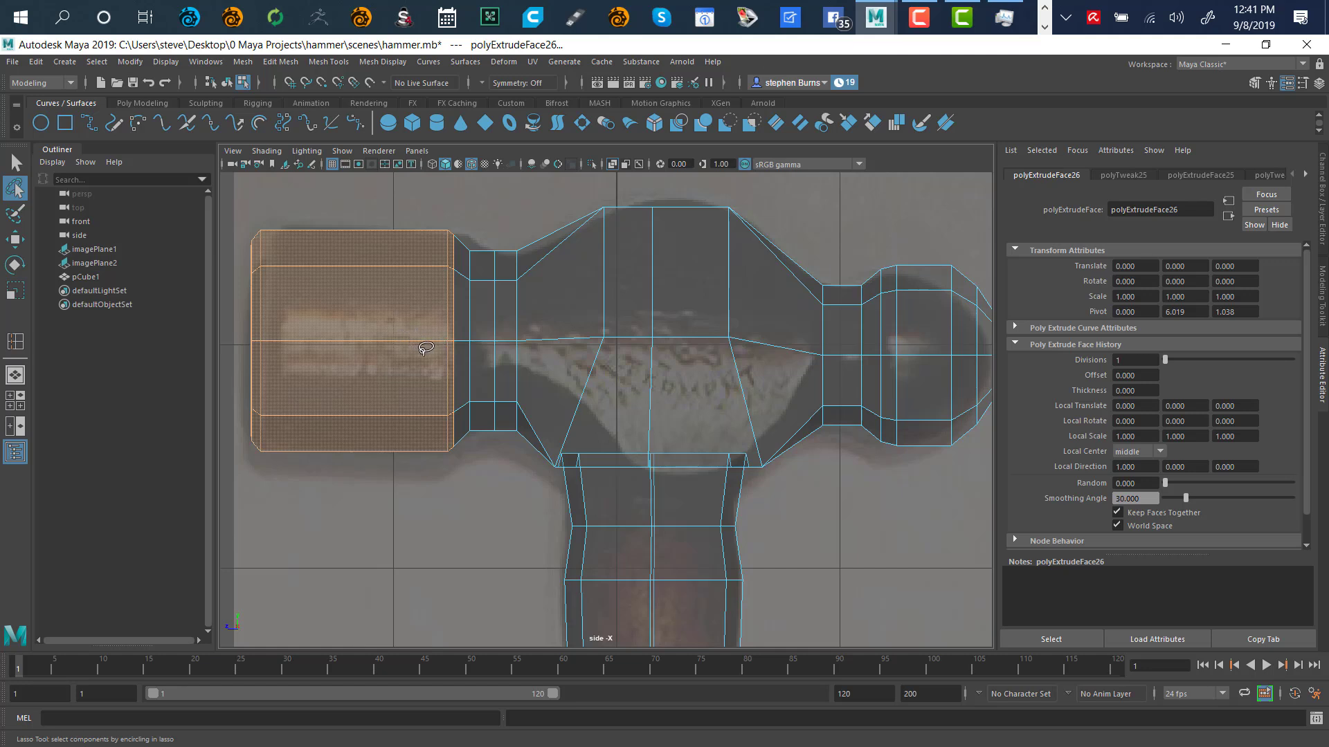
# Move the head faces' scale pivot to the head's neck end
pyautogui.press('r')
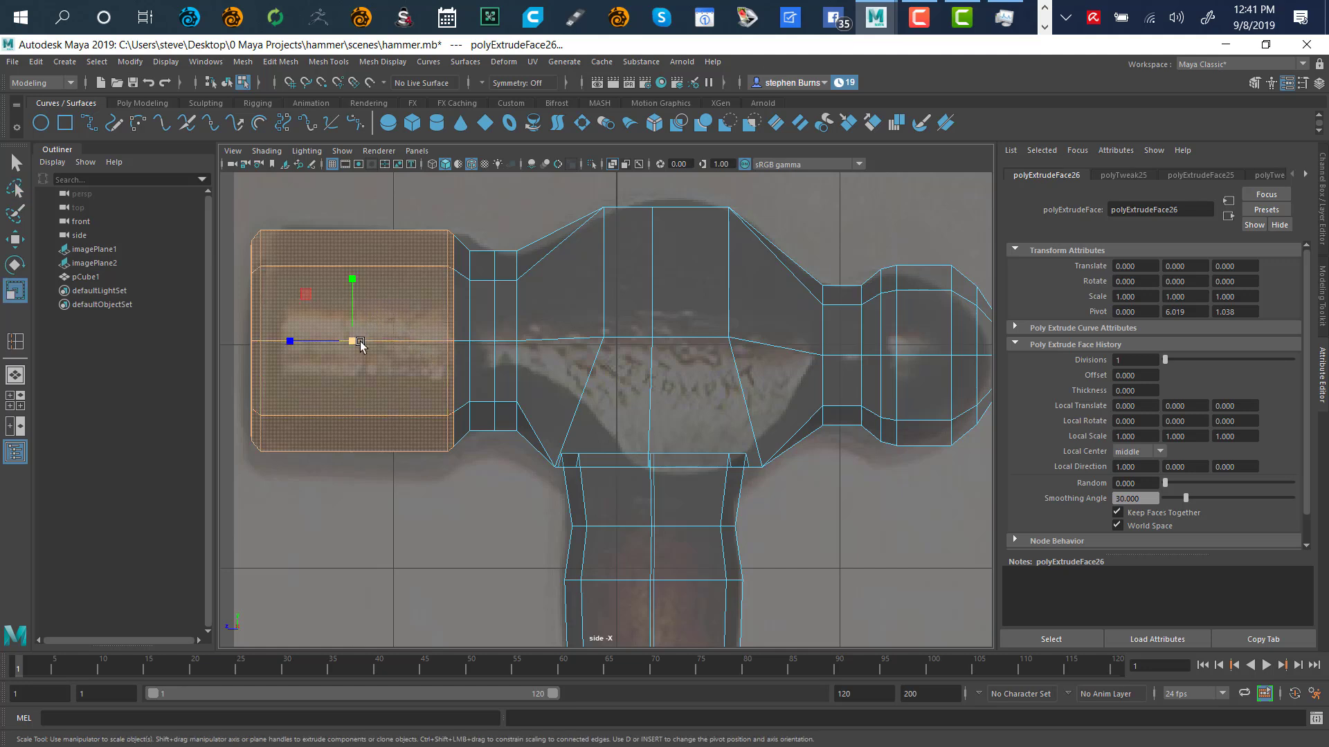
pyautogui.moveTo(354, 343); pyautogui.dragTo(291, 341)
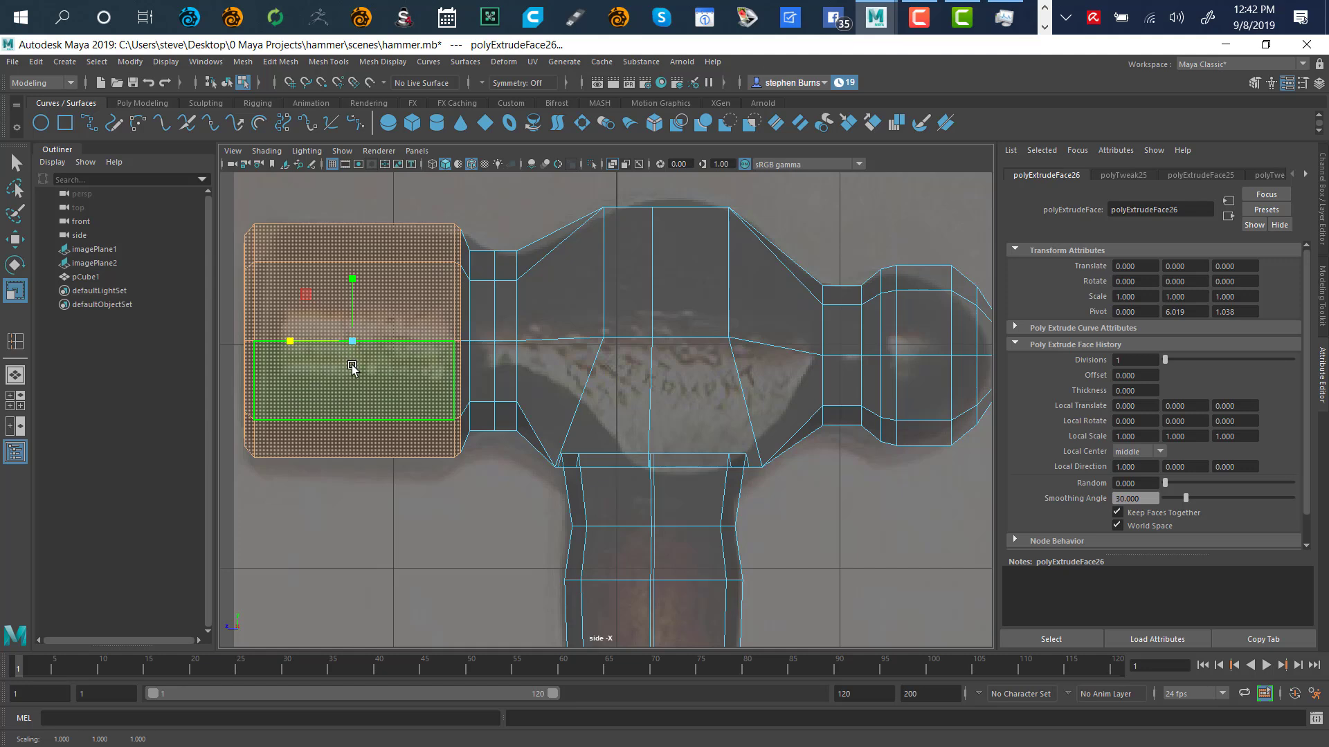
pyautogui.press('d')
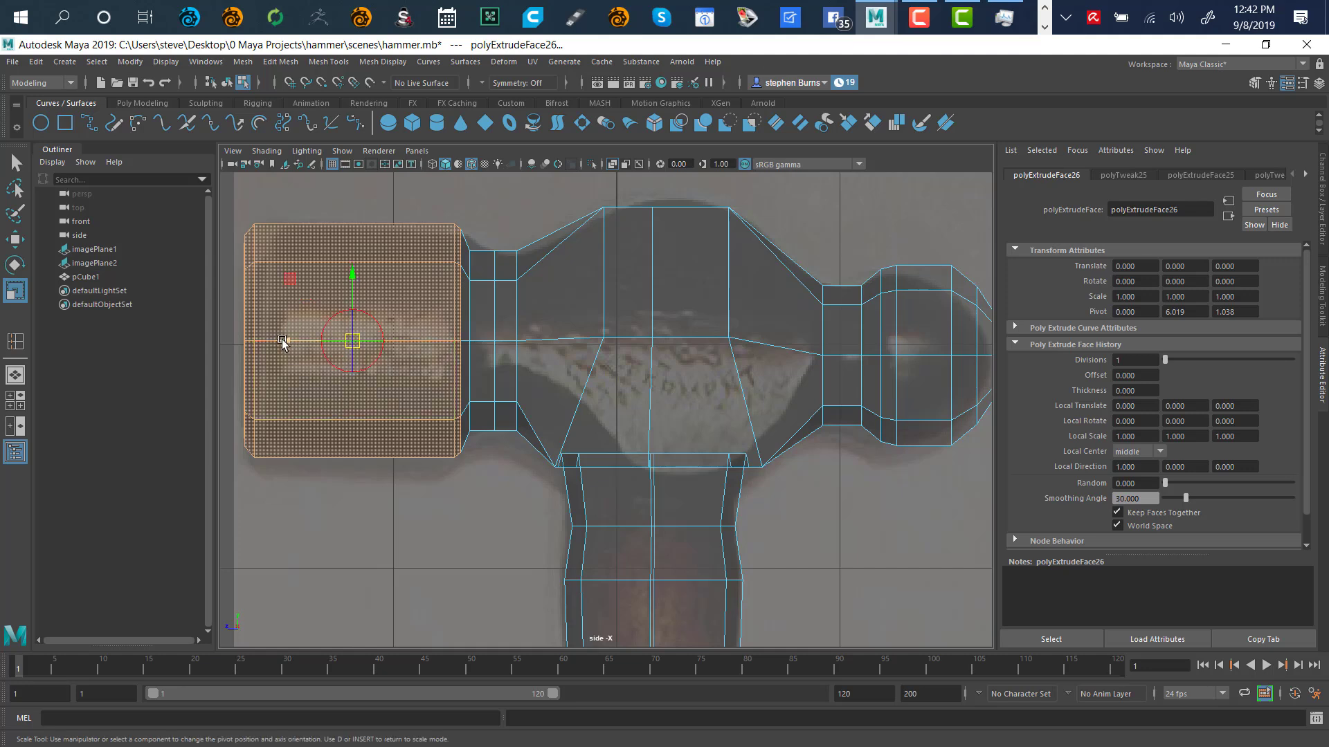
pyautogui.moveTo(283, 341); pyautogui.dragTo(392, 346)
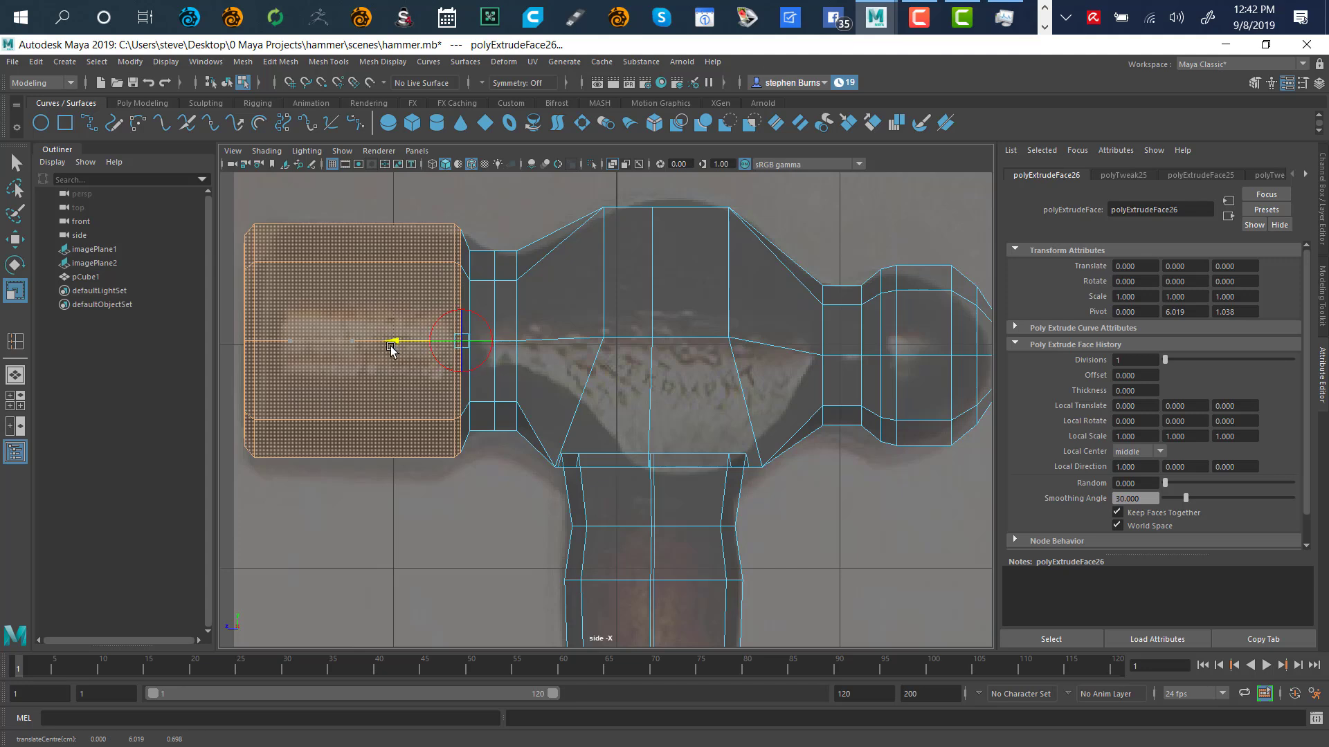
pyautogui.moveTo(391, 345); pyautogui.dragTo(394, 345)
pyautogui.press('d')
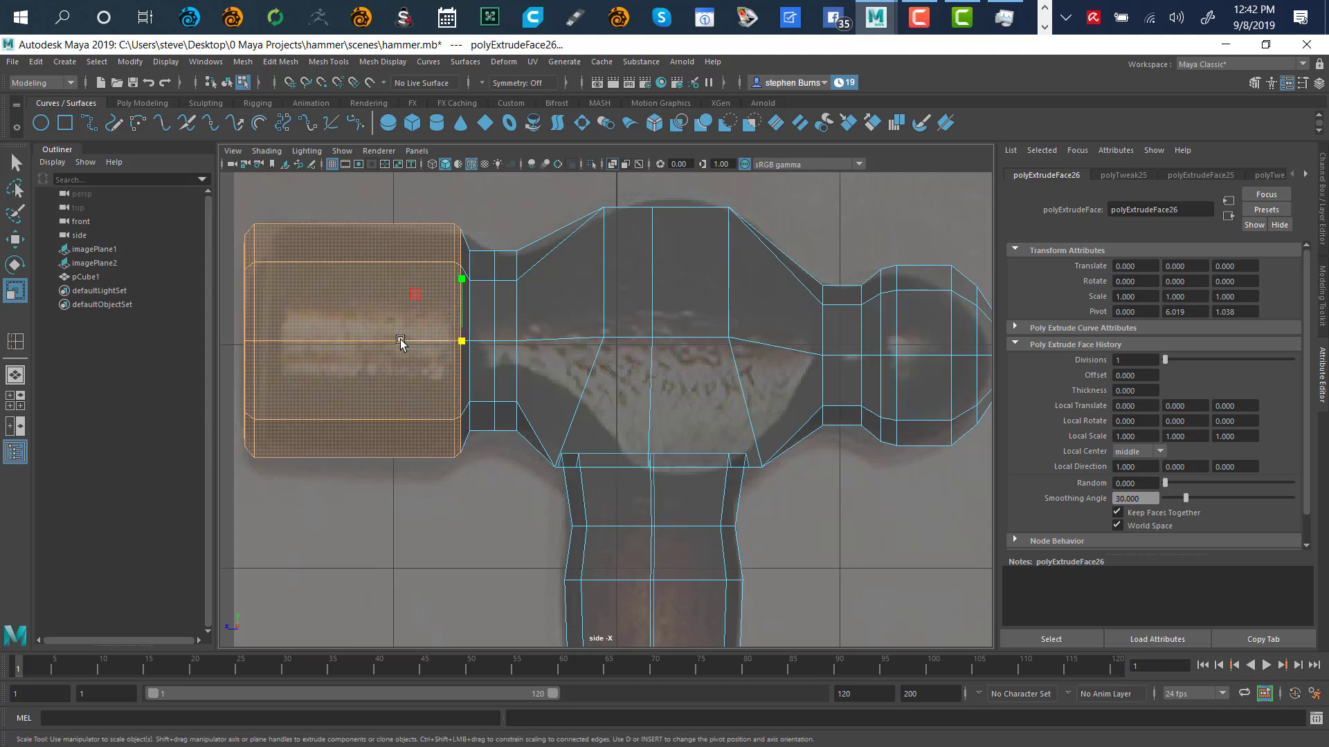
# Scale the striking head lengthwise so it matches the reference photo's head
pyautogui.moveTo(401, 342); pyautogui.dragTo(400, 346)
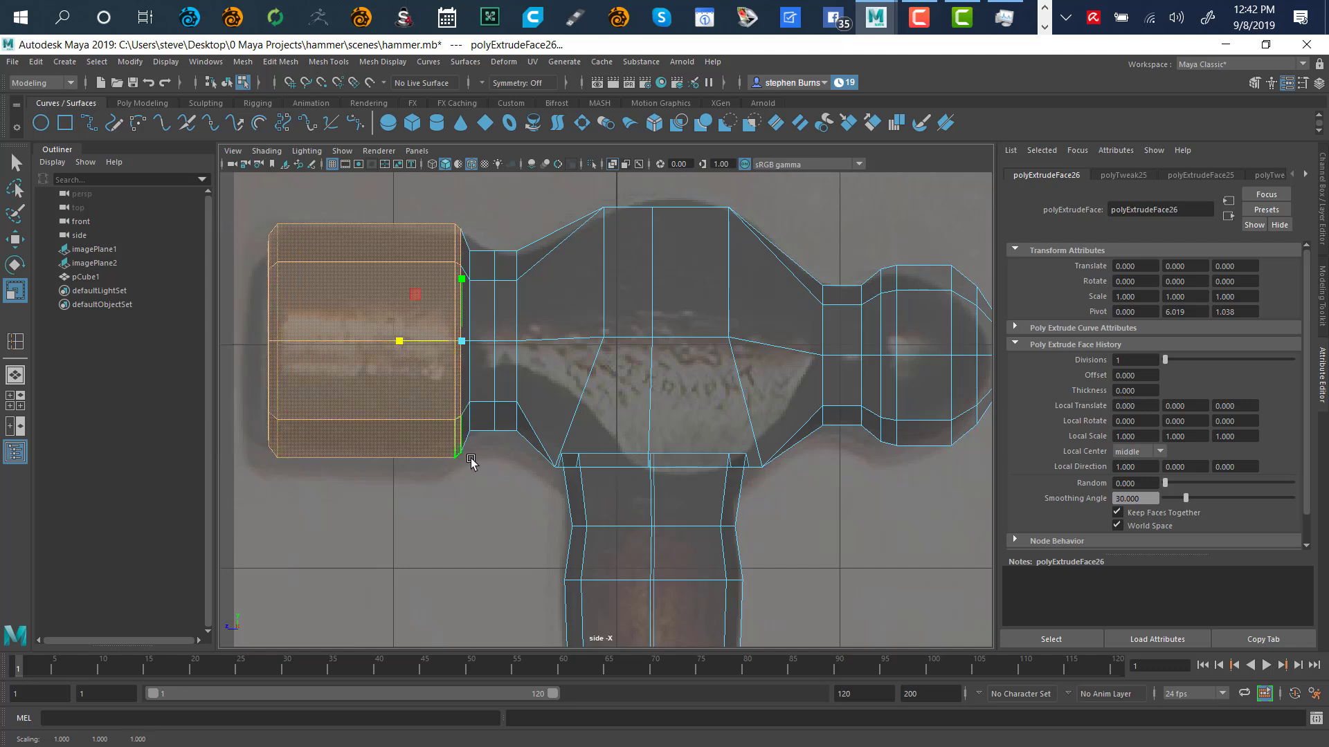
pyautogui.keyDown('alt'); pyautogui.moveTo(469, 466); pyautogui.dragTo(697, 499, button='middle'); pyautogui.keyUp('alt')
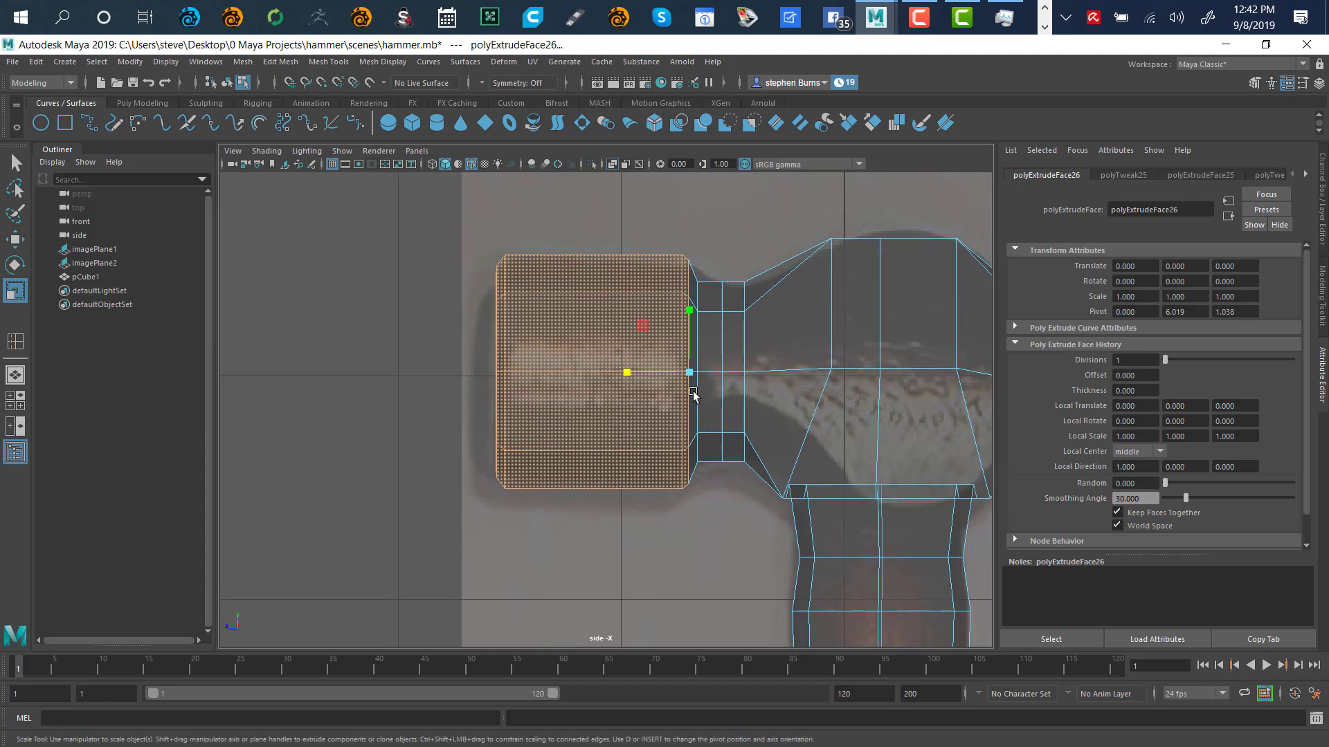
pyautogui.moveTo(629, 376); pyautogui.dragTo(614, 375)
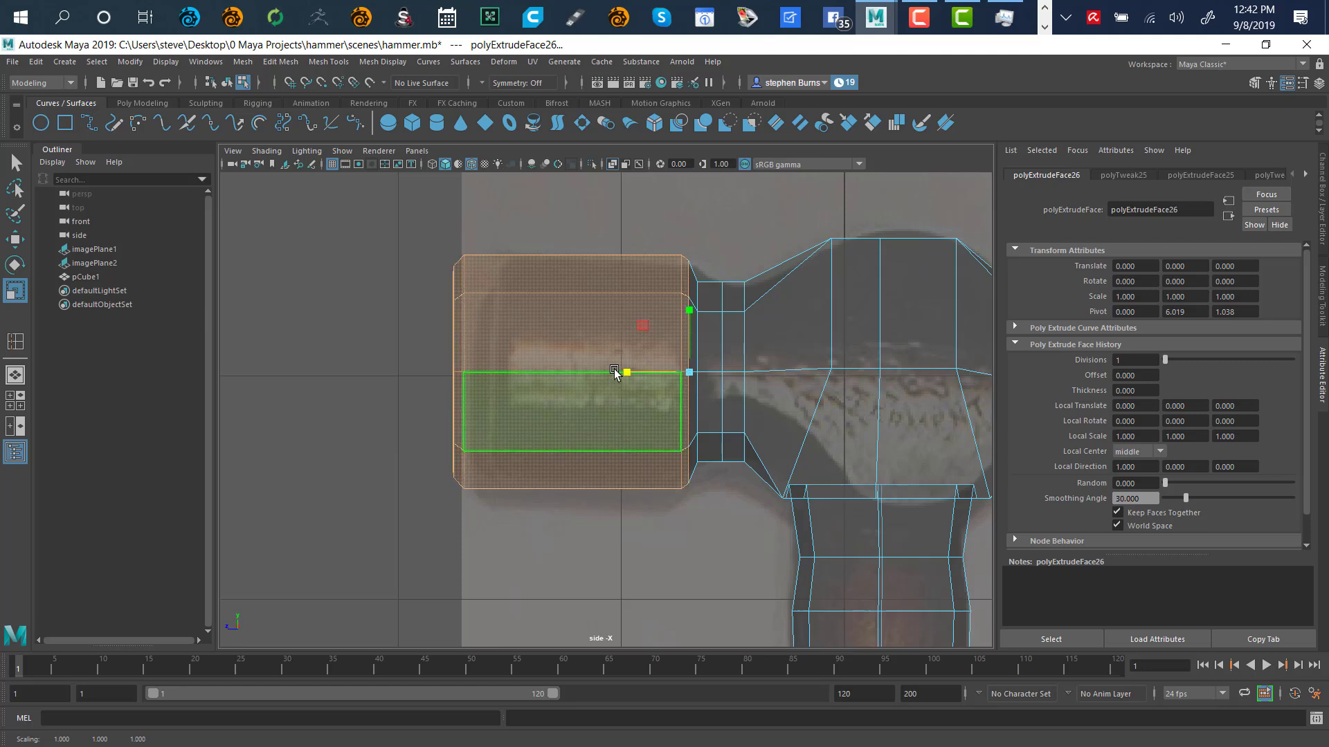
# Clear the selection and frame the whole hammer in a maximized perspective view from an elevated angle
pyautogui.click(834, 218)
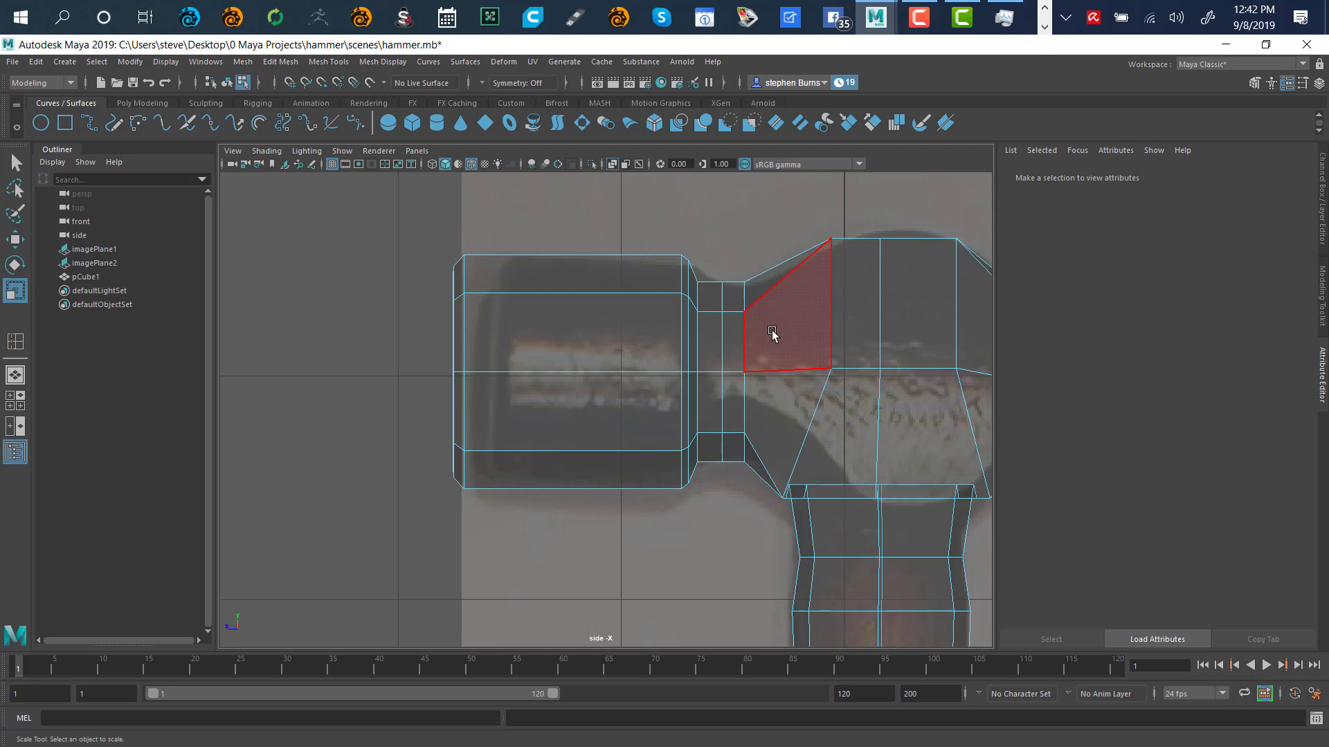
pyautogui.press('a')
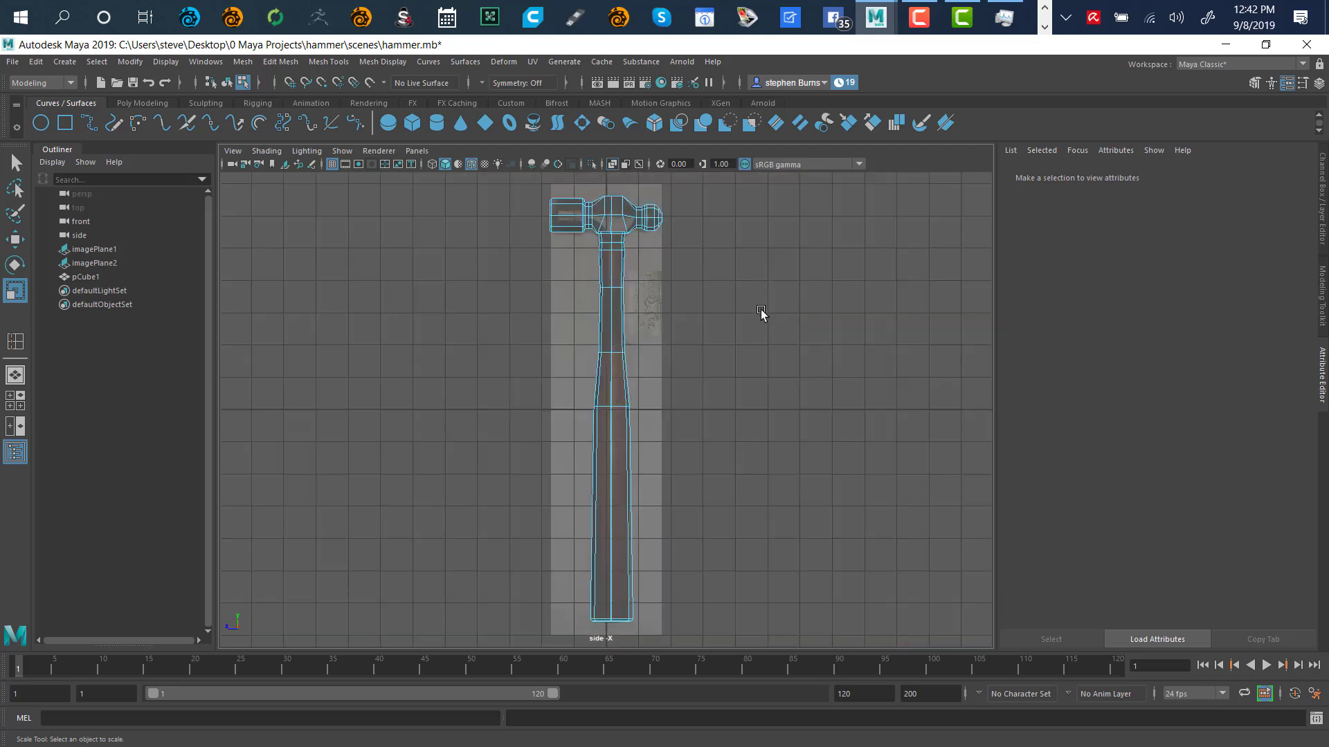
pyautogui.press('space')
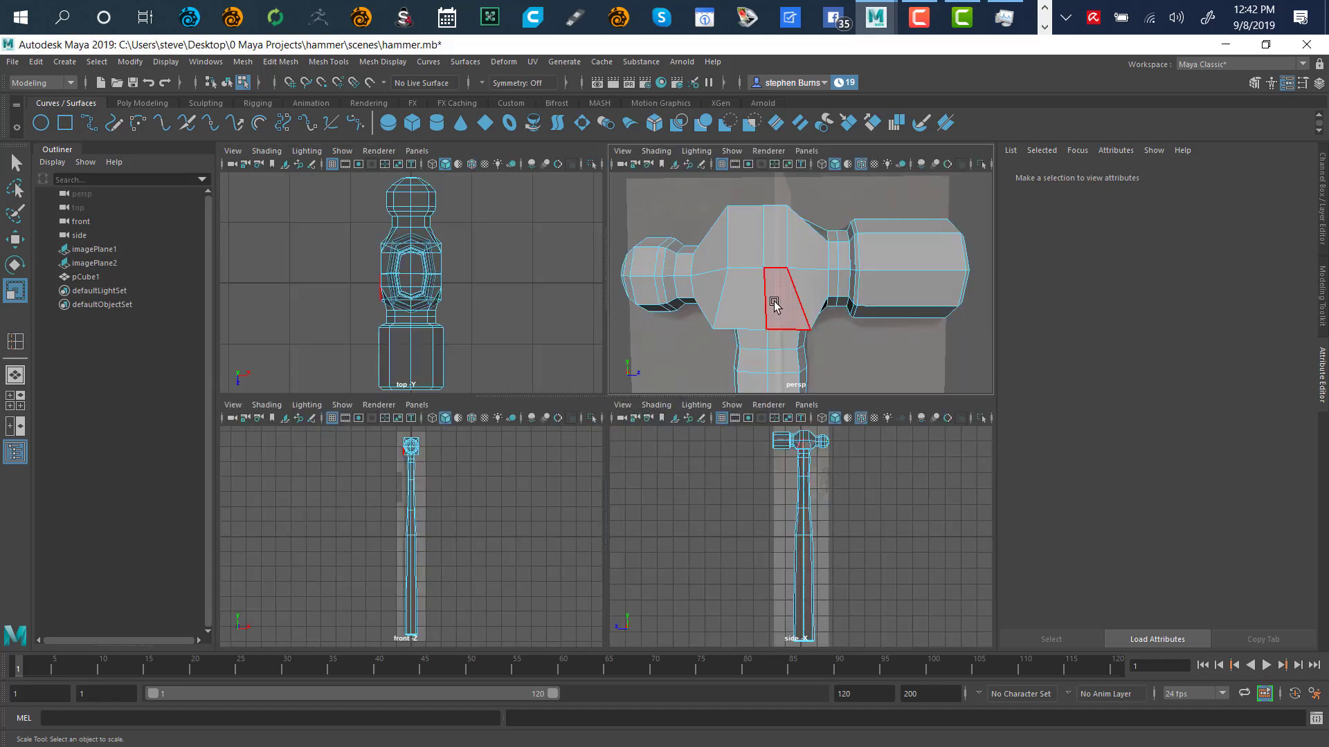
pyautogui.press('space')
pyautogui.press('a')
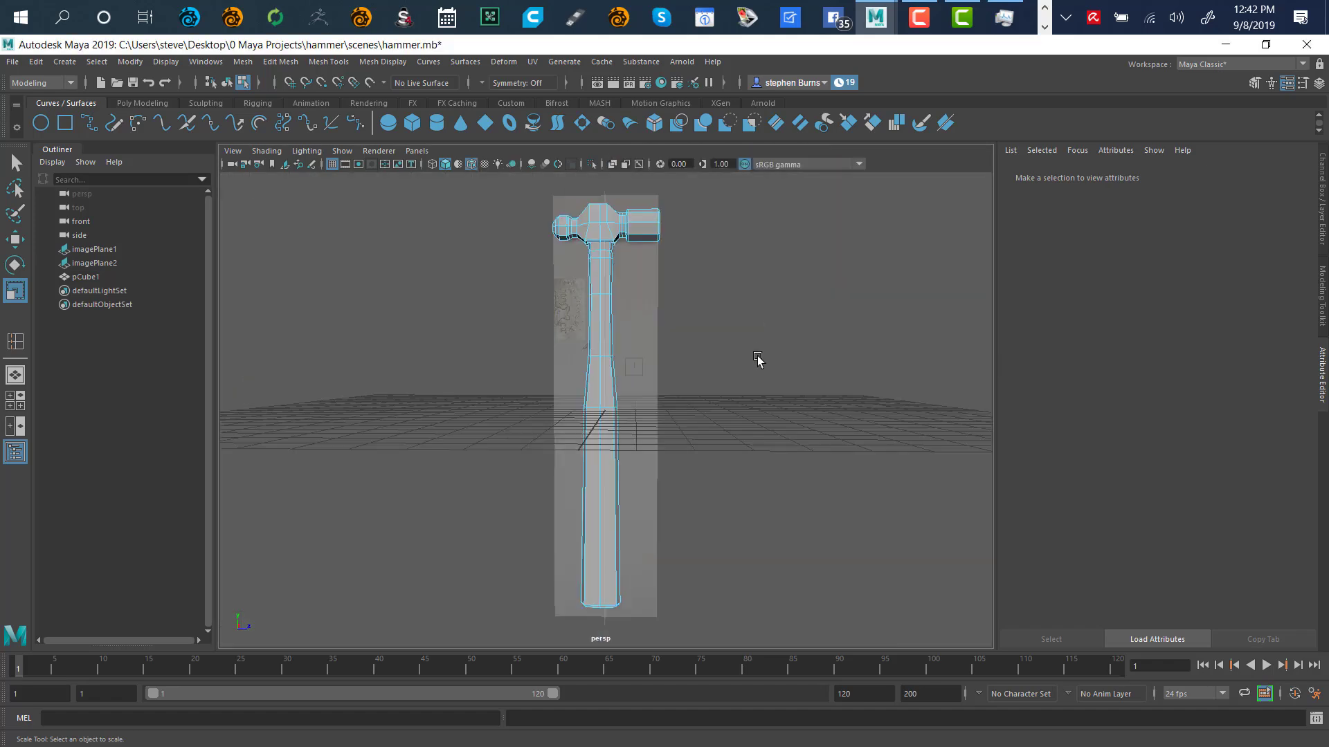
pyautogui.keyDown('alt'); pyautogui.moveTo(763, 331); pyautogui.dragTo(643, 353); pyautogui.keyUp('alt')
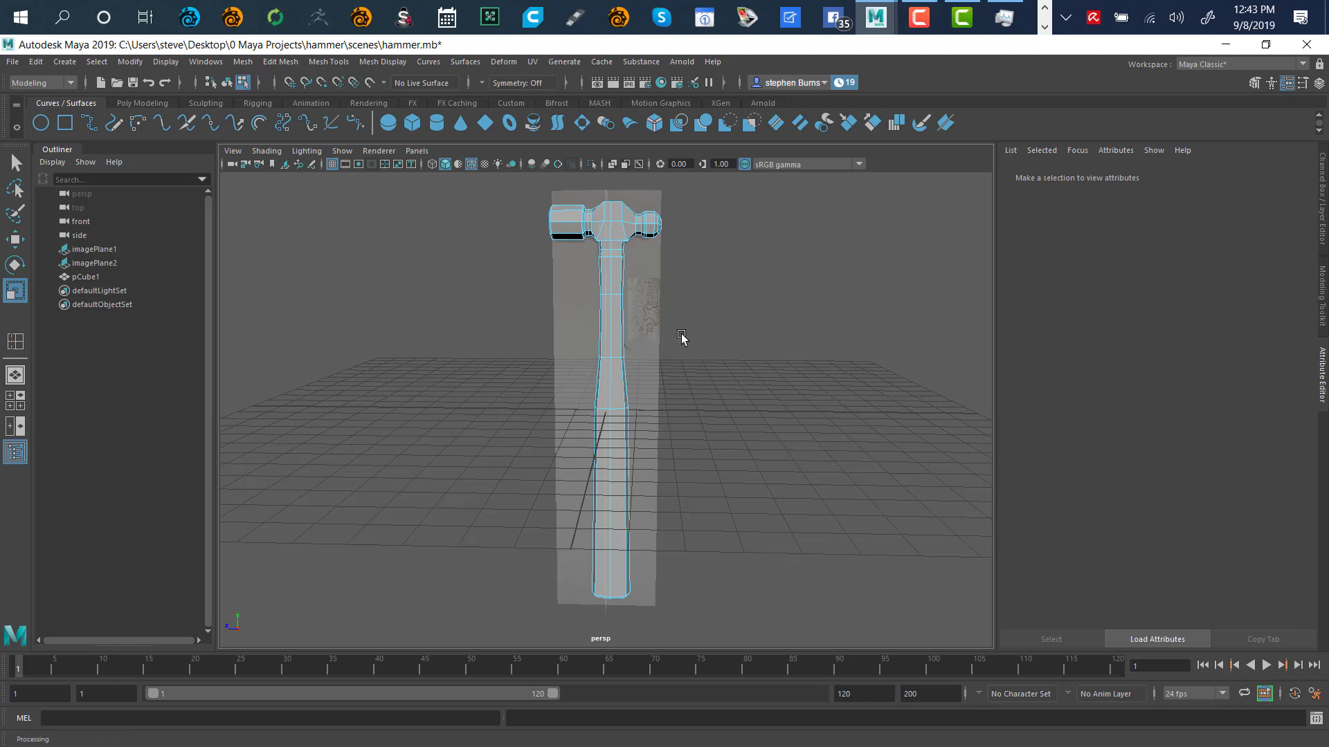
# Toggle smooth mesh preview off and back on for the hammer
pyautogui.press('3')
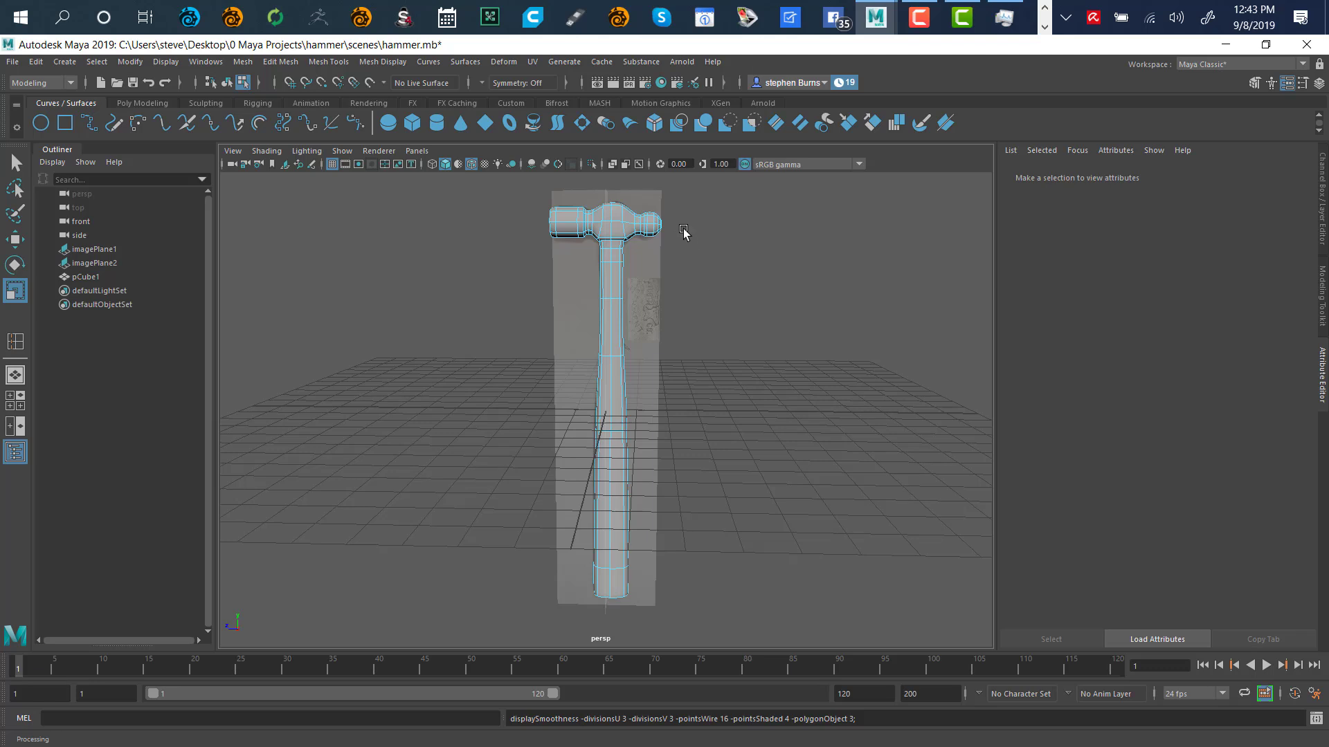
pyautogui.press('1')
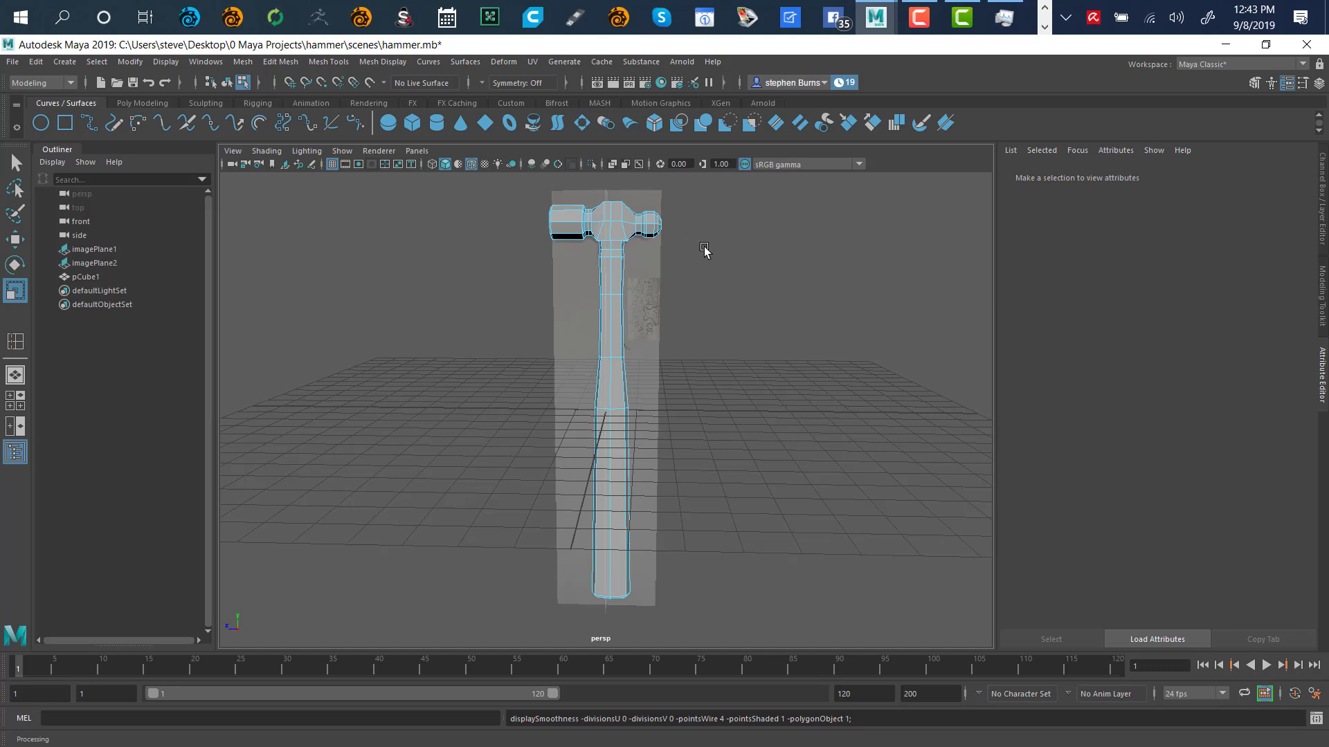
pyautogui.press('3')
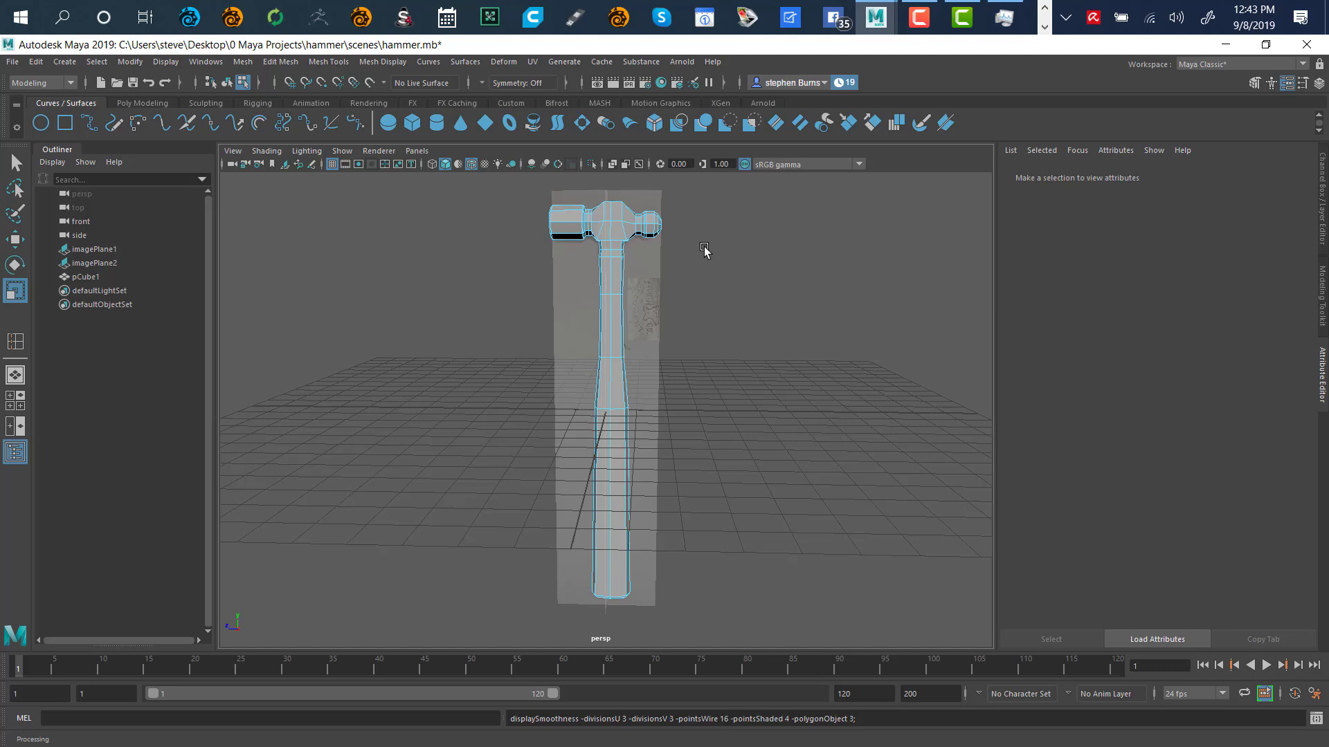